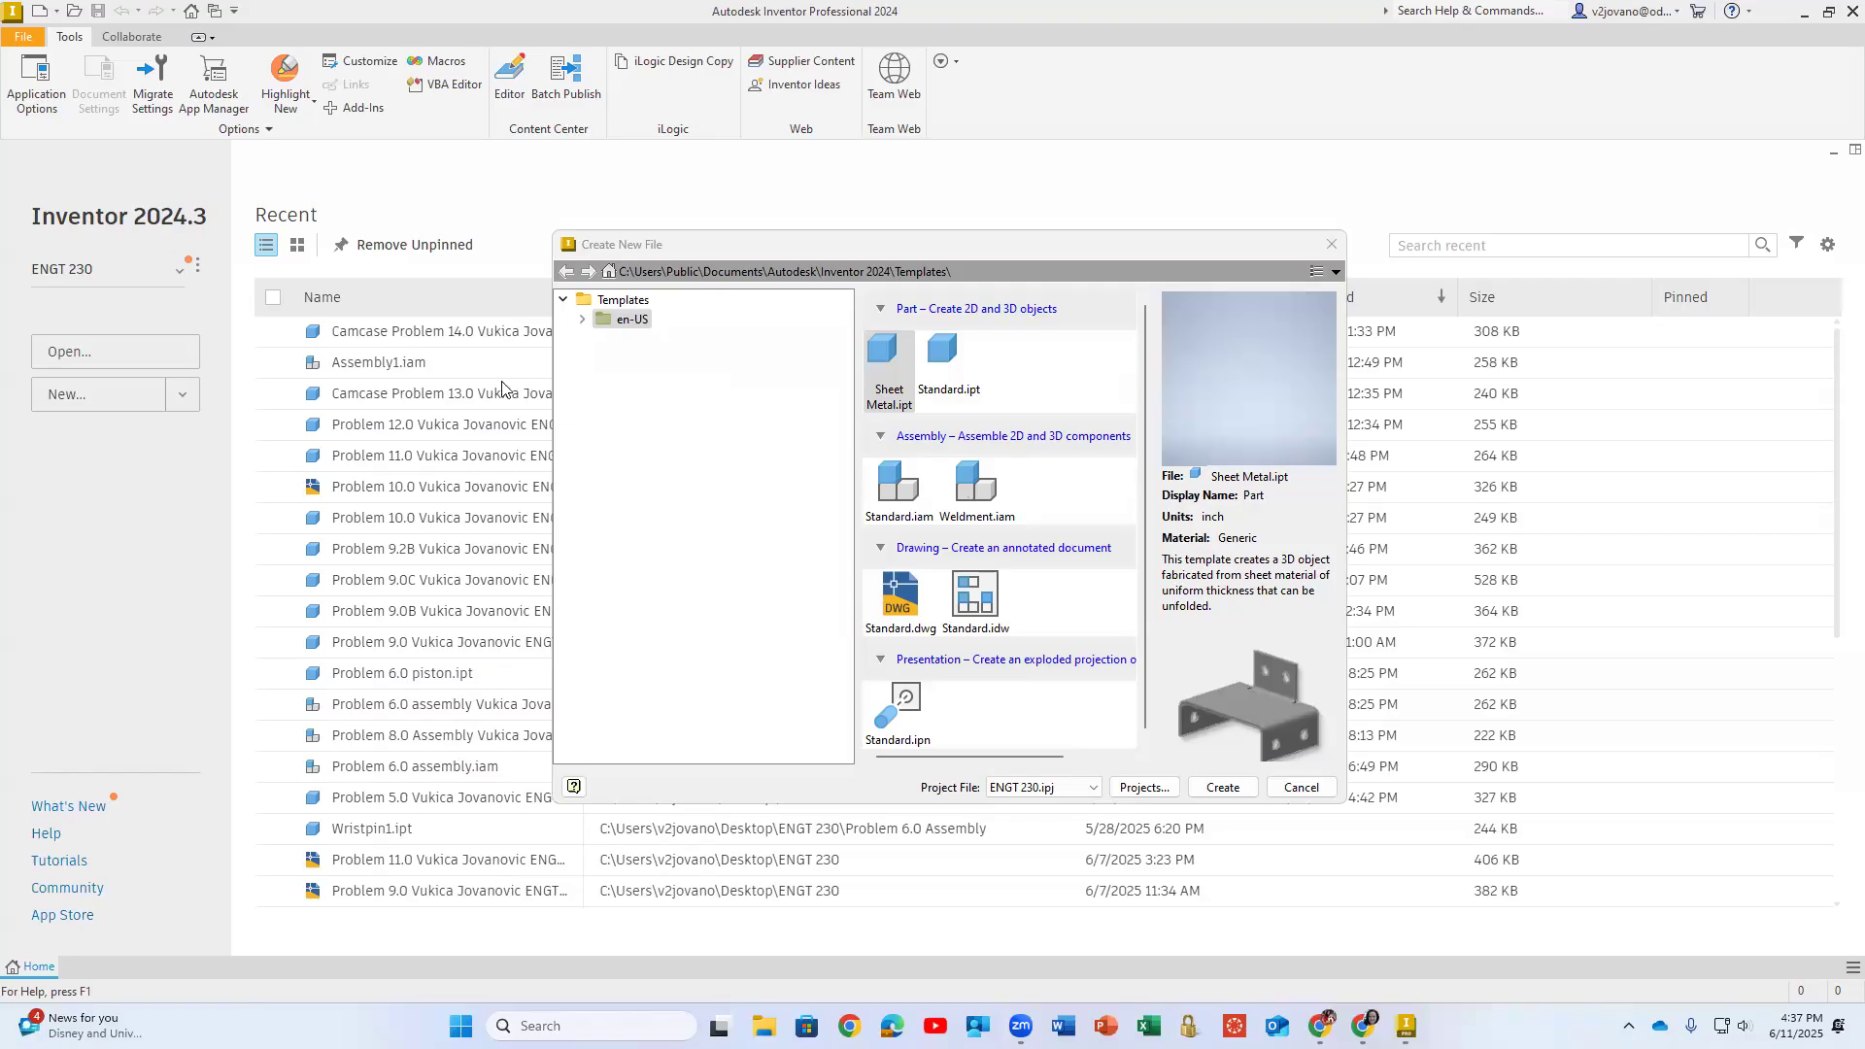
- Create a new weldment assembly from the Weldment.iam template
click(976, 486)
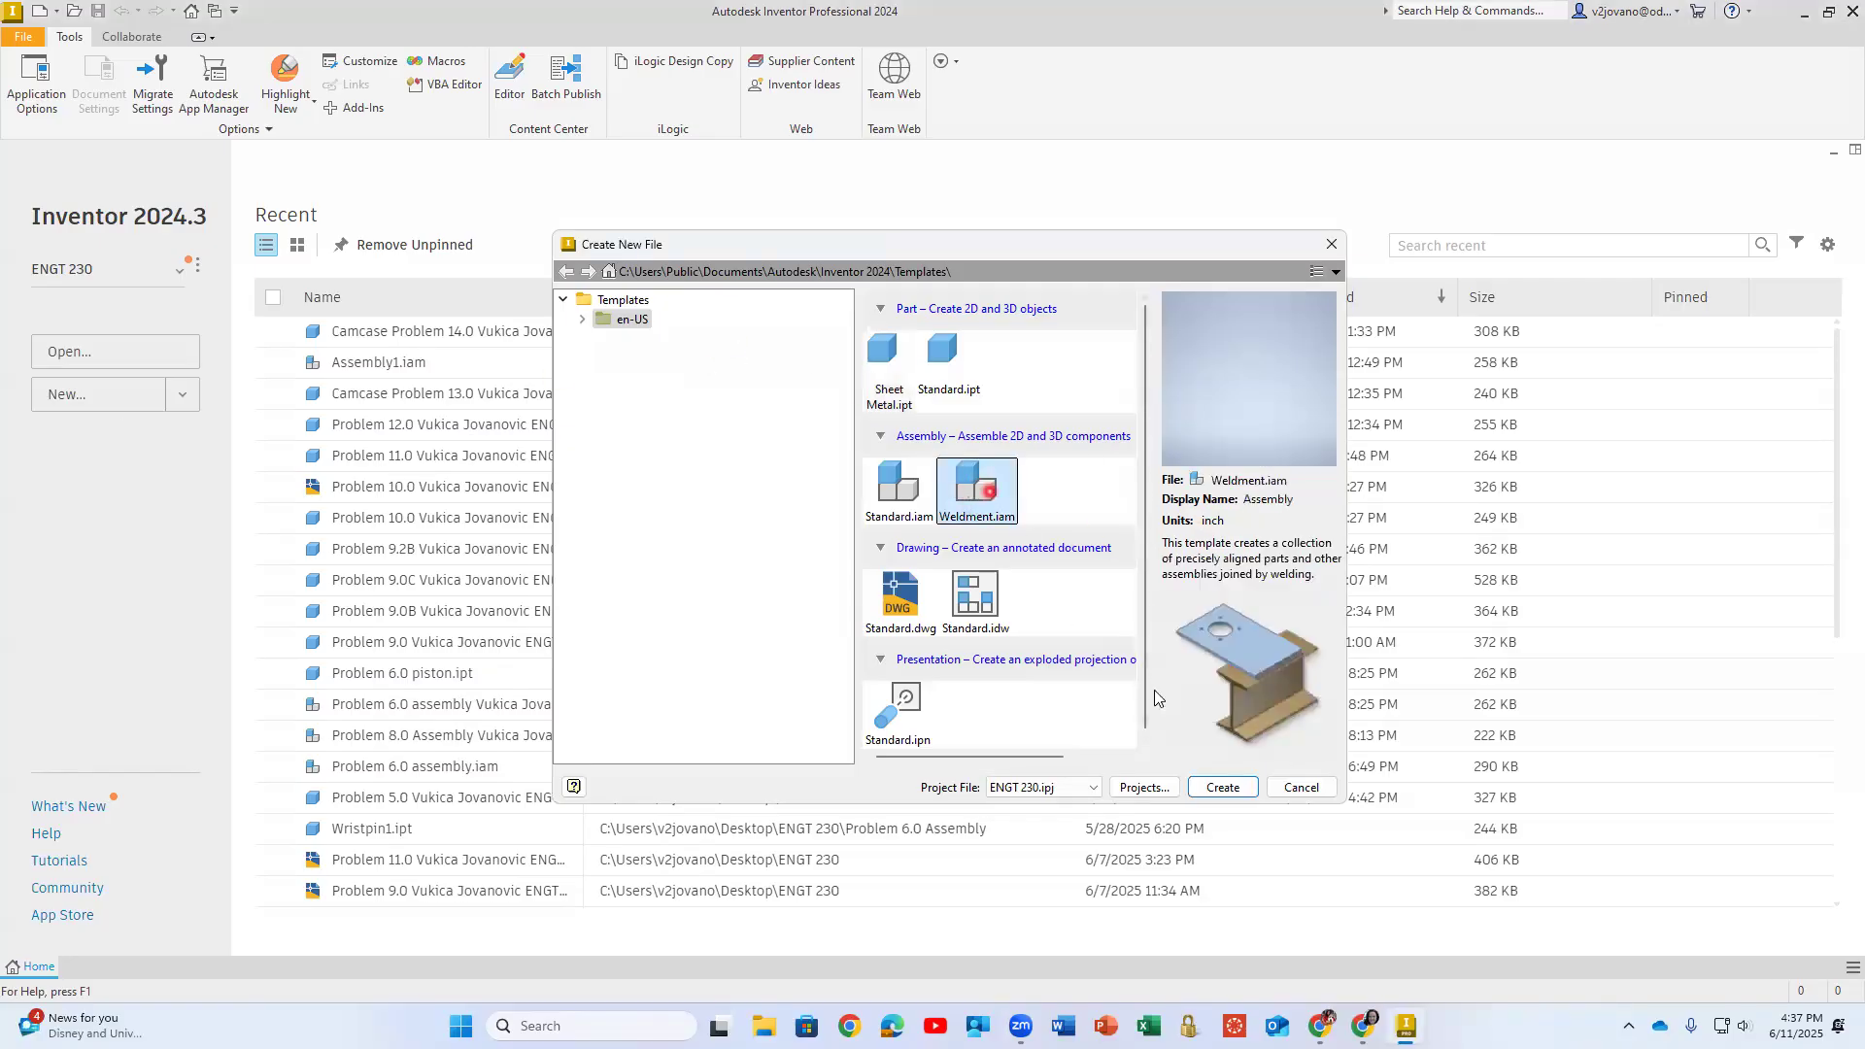
click(1204, 797)
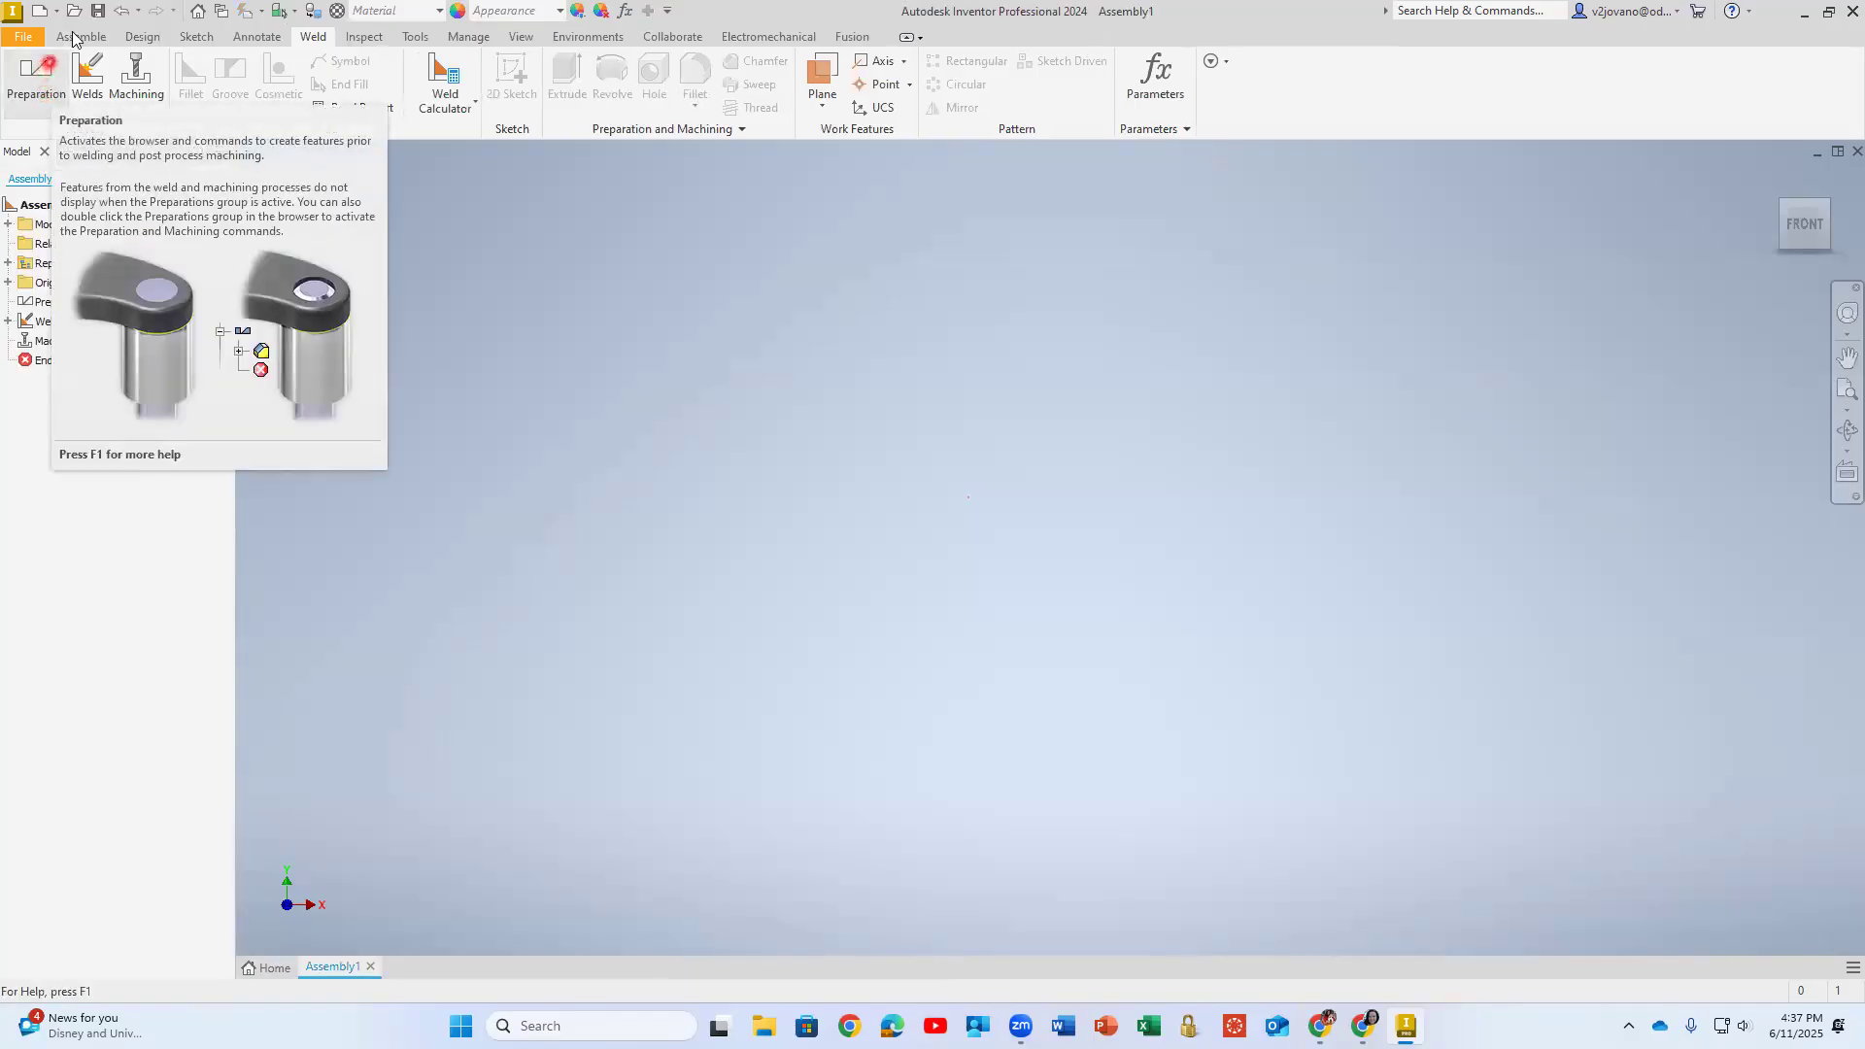
click(139, 37)
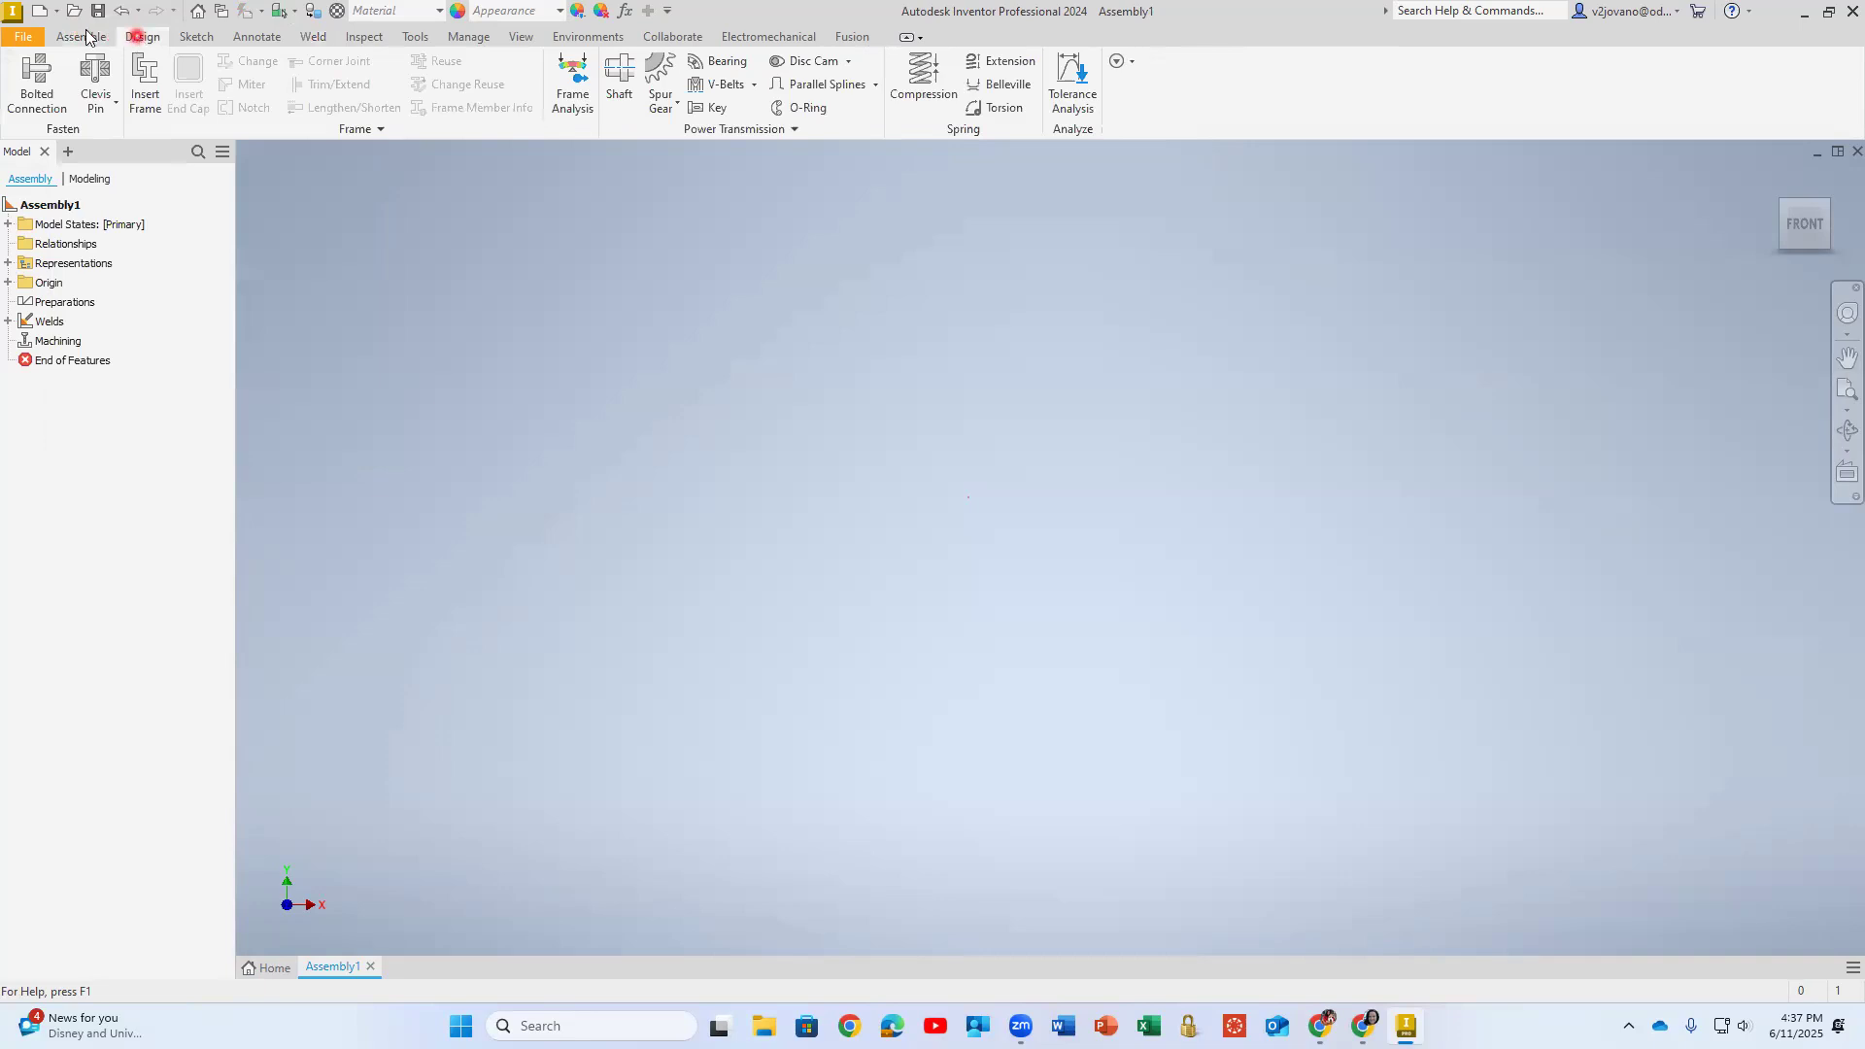
- Create an in-place component named Weld1 from the Standard.ipt template and place it in the assembly
click(89, 37)
click(25, 97)
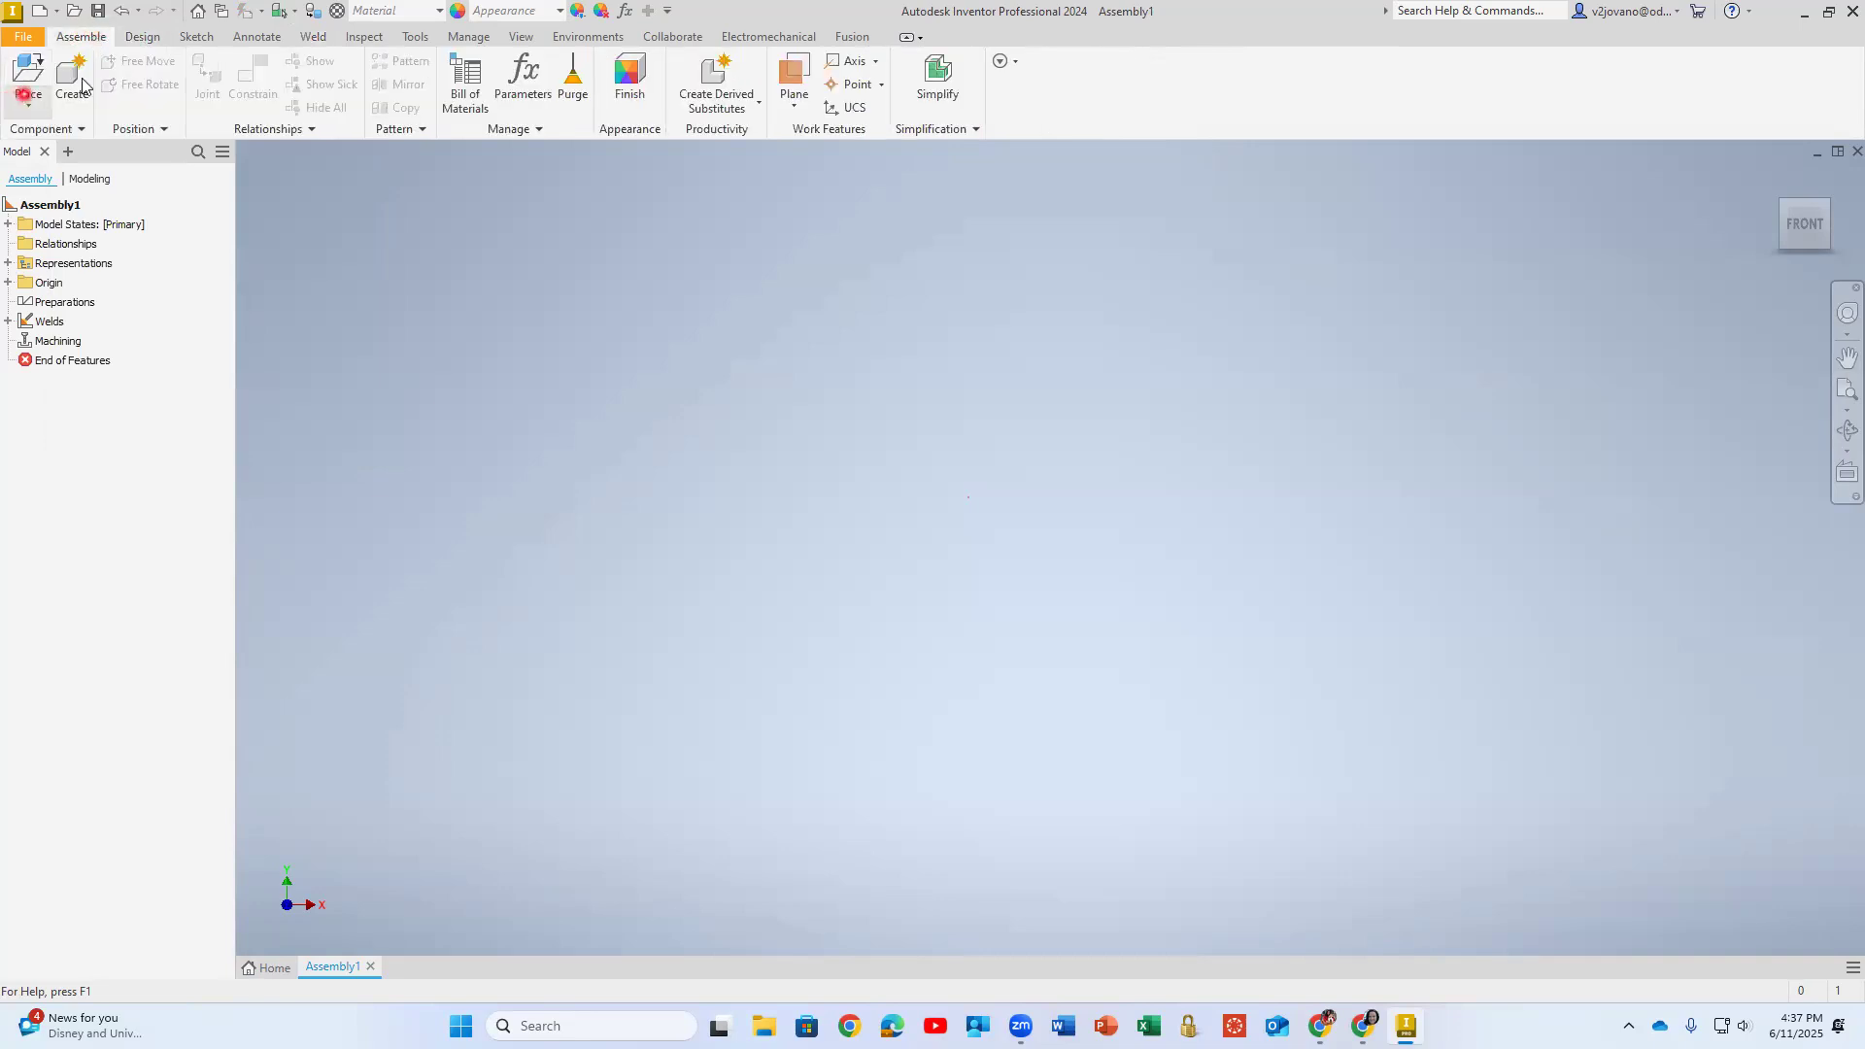
click(69, 87)
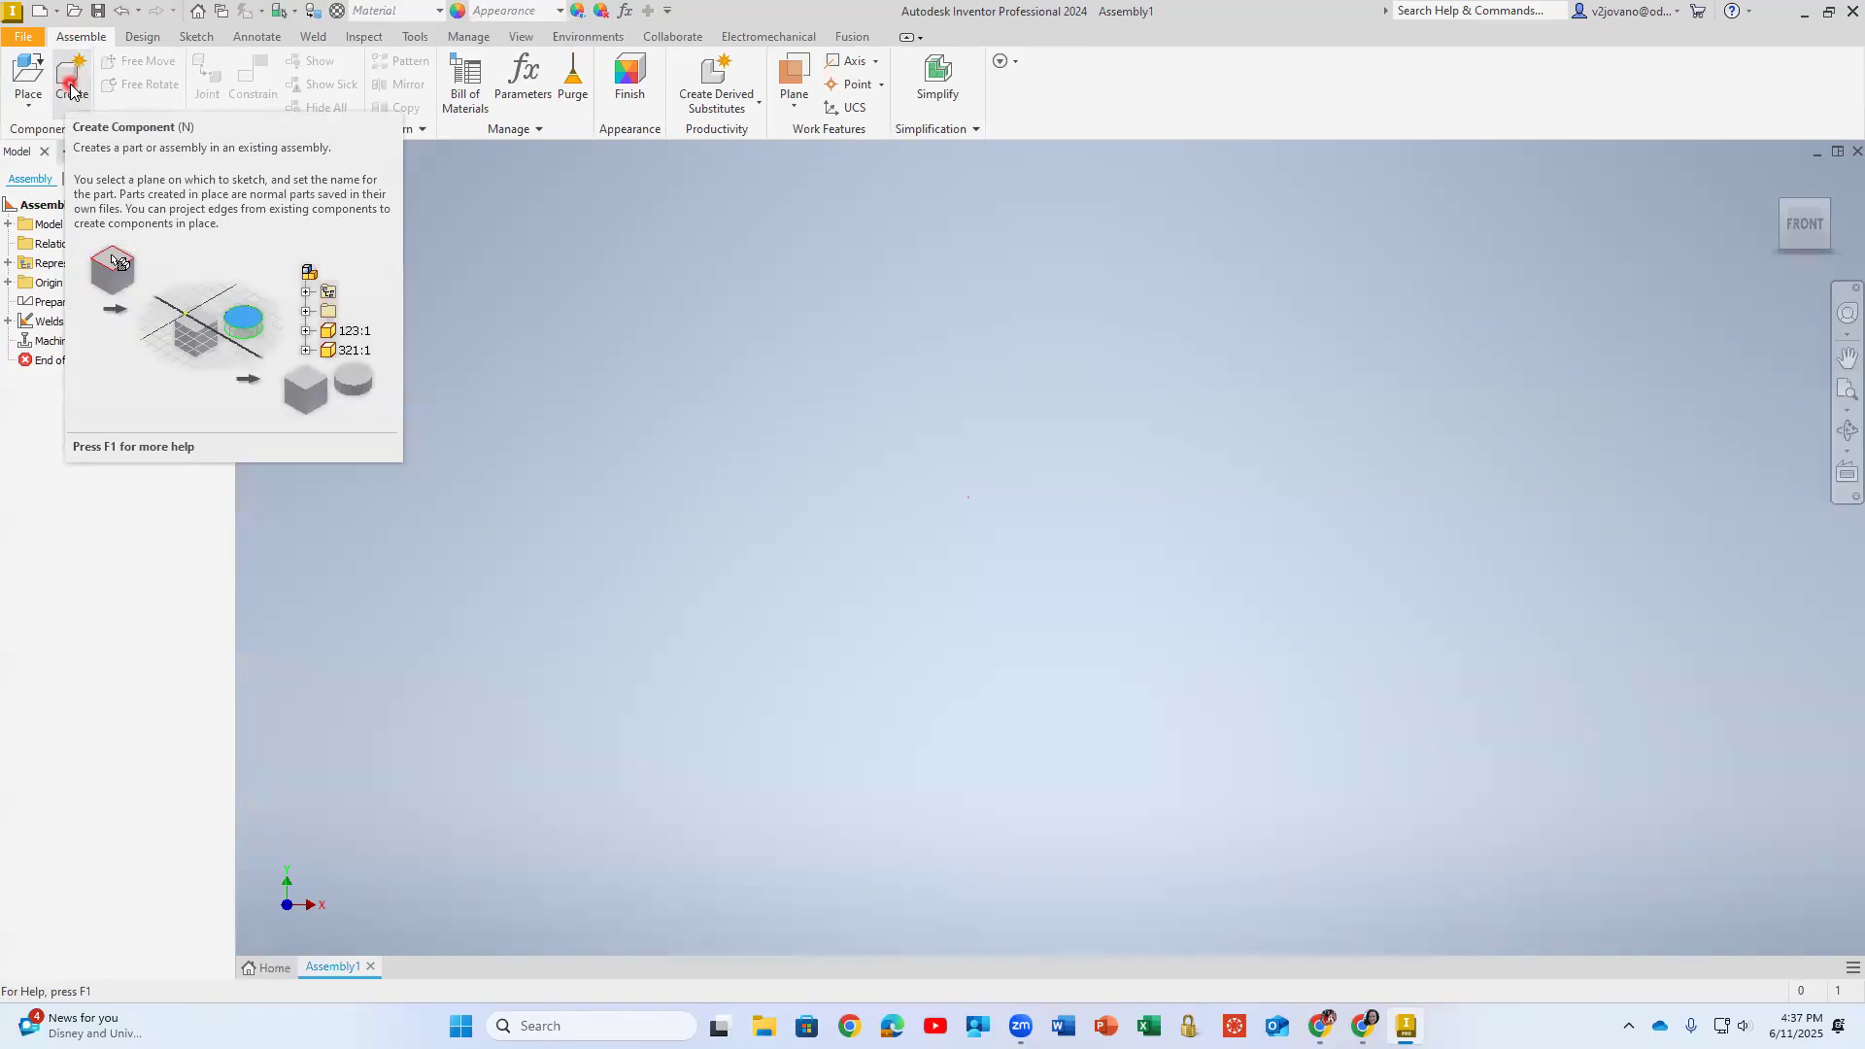
click(70, 90)
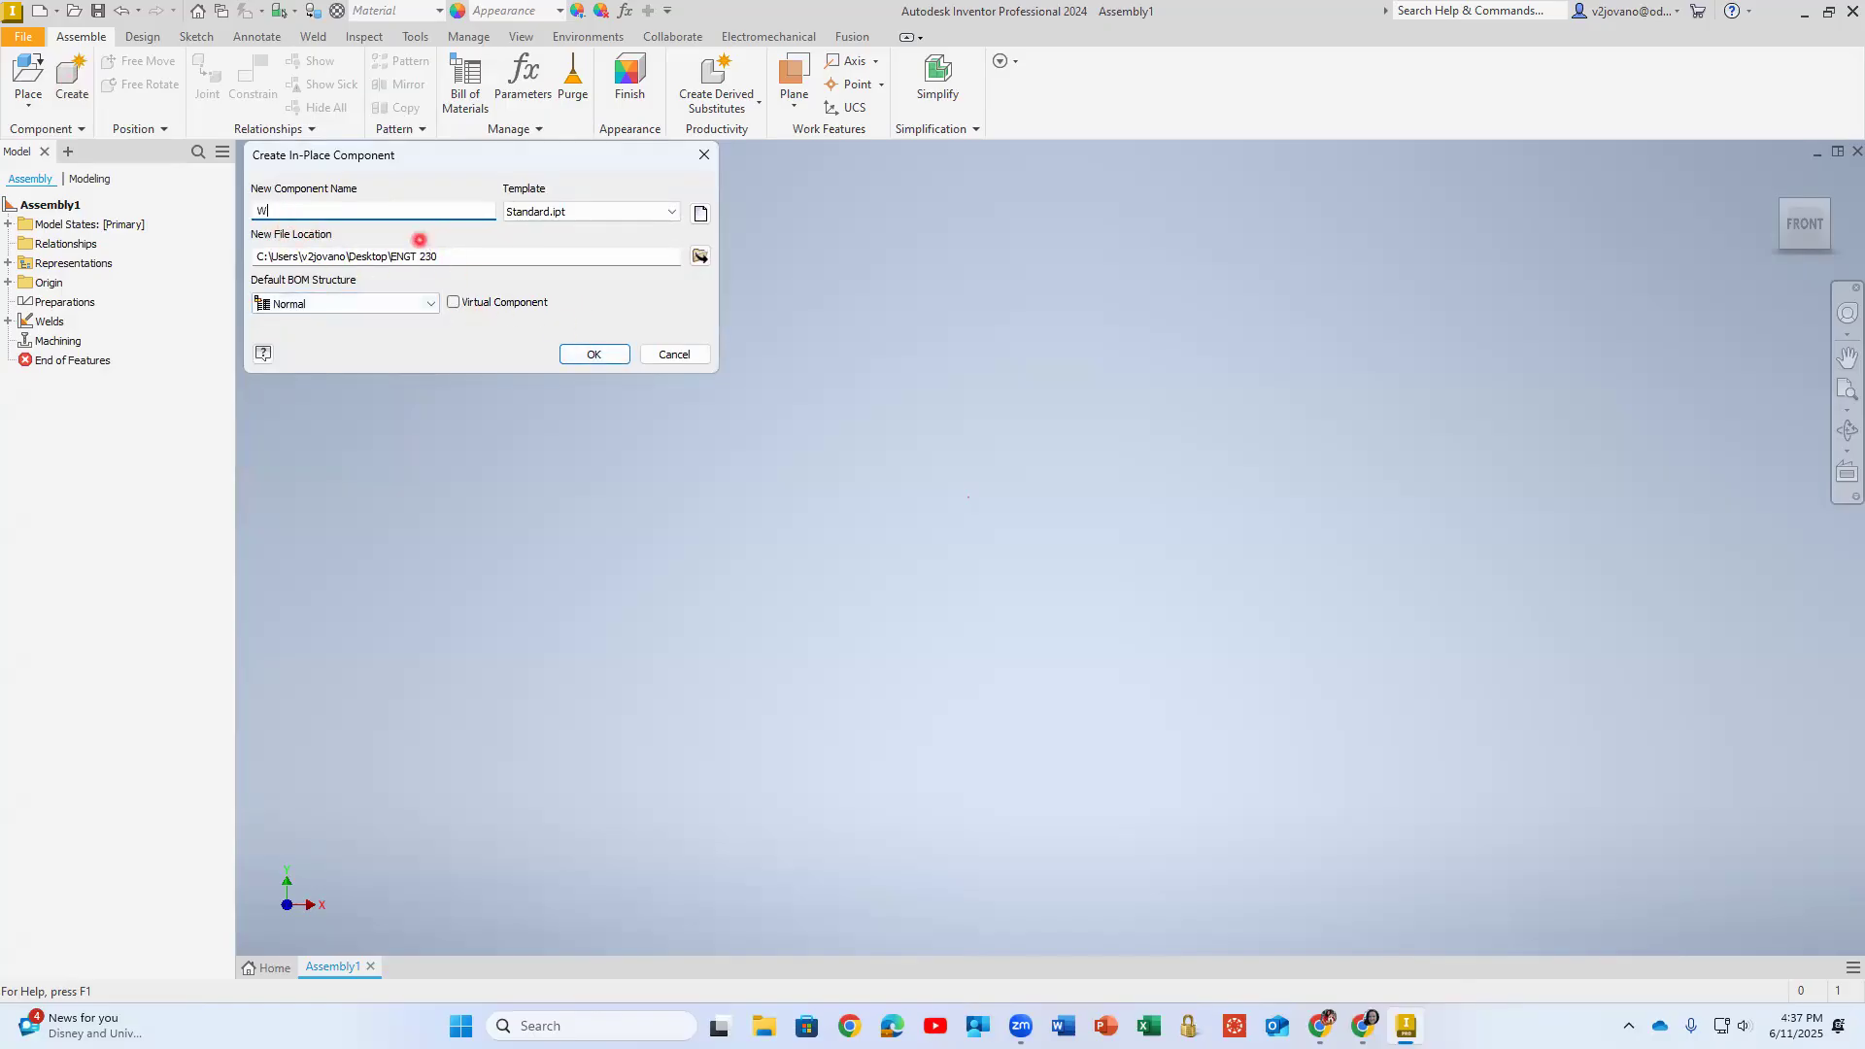
click(593, 353)
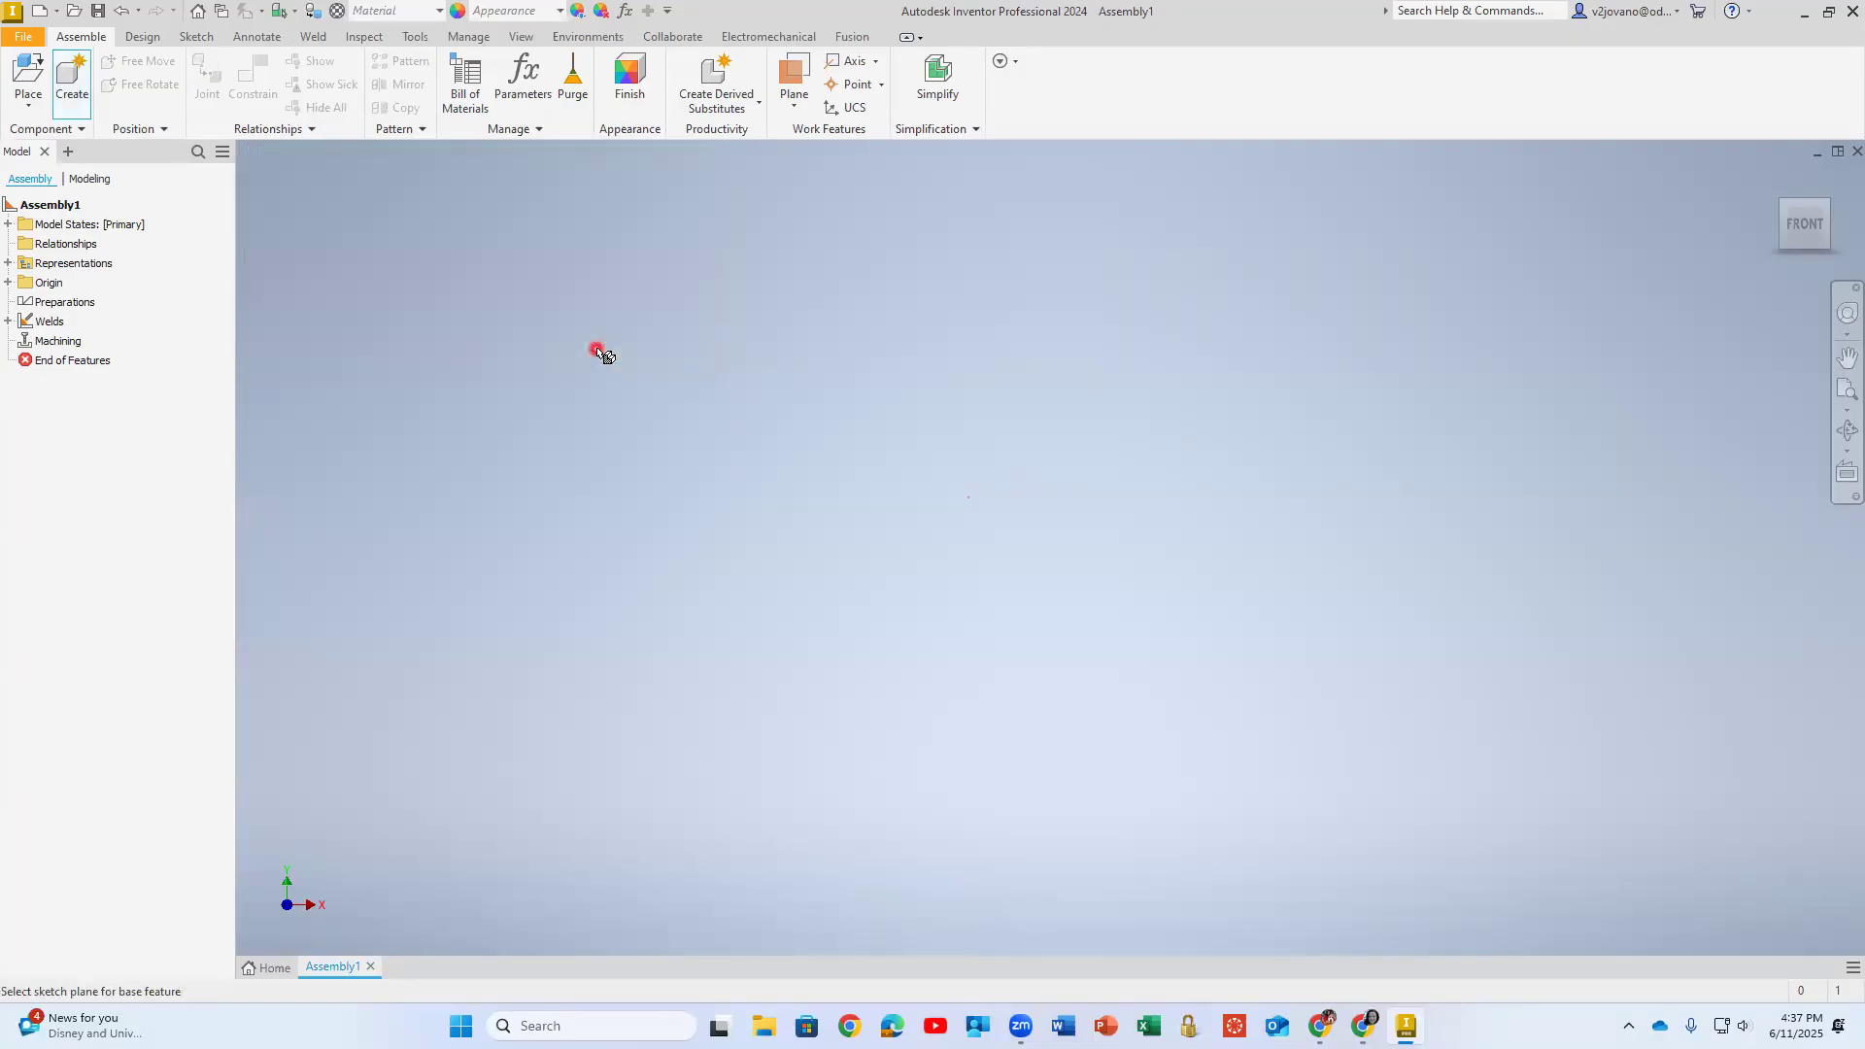
click(587, 352)
- Start a sketch on the front (XY) plane and draw a rectangle about 0.95 in long from the origin
click(41, 68)
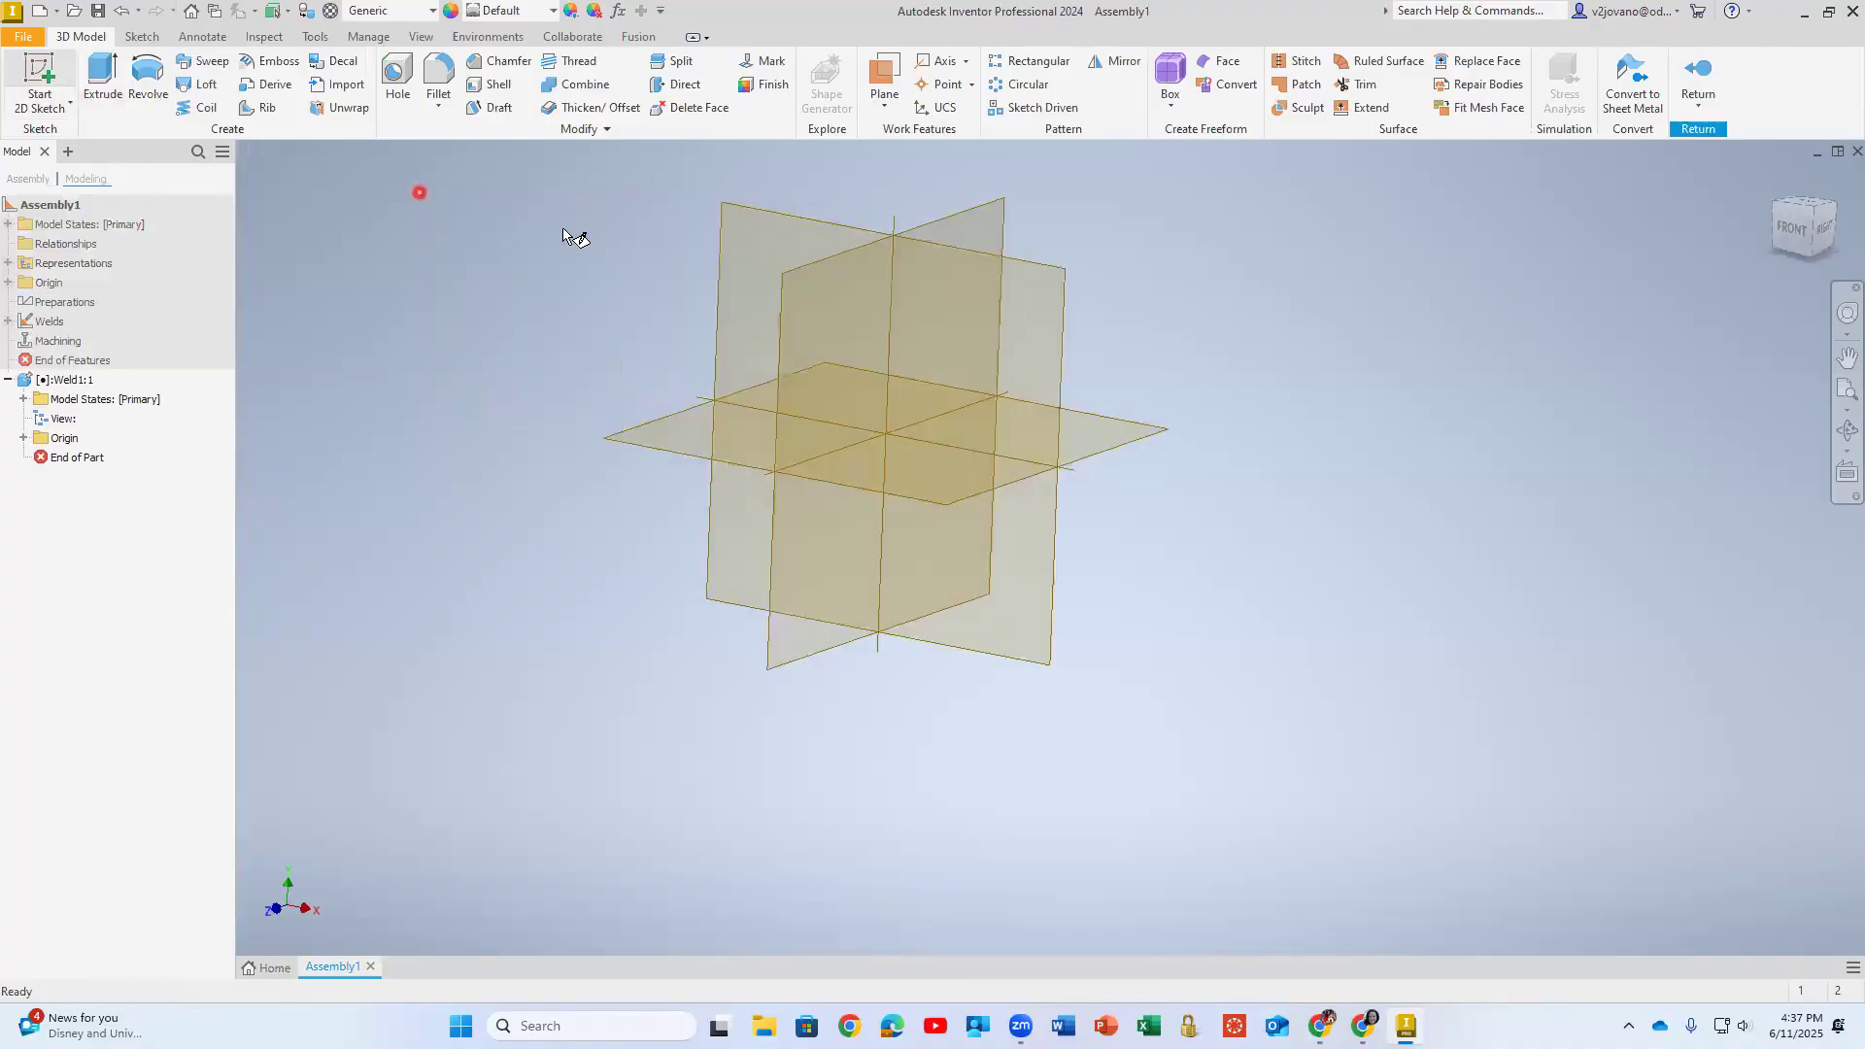
click(919, 278)
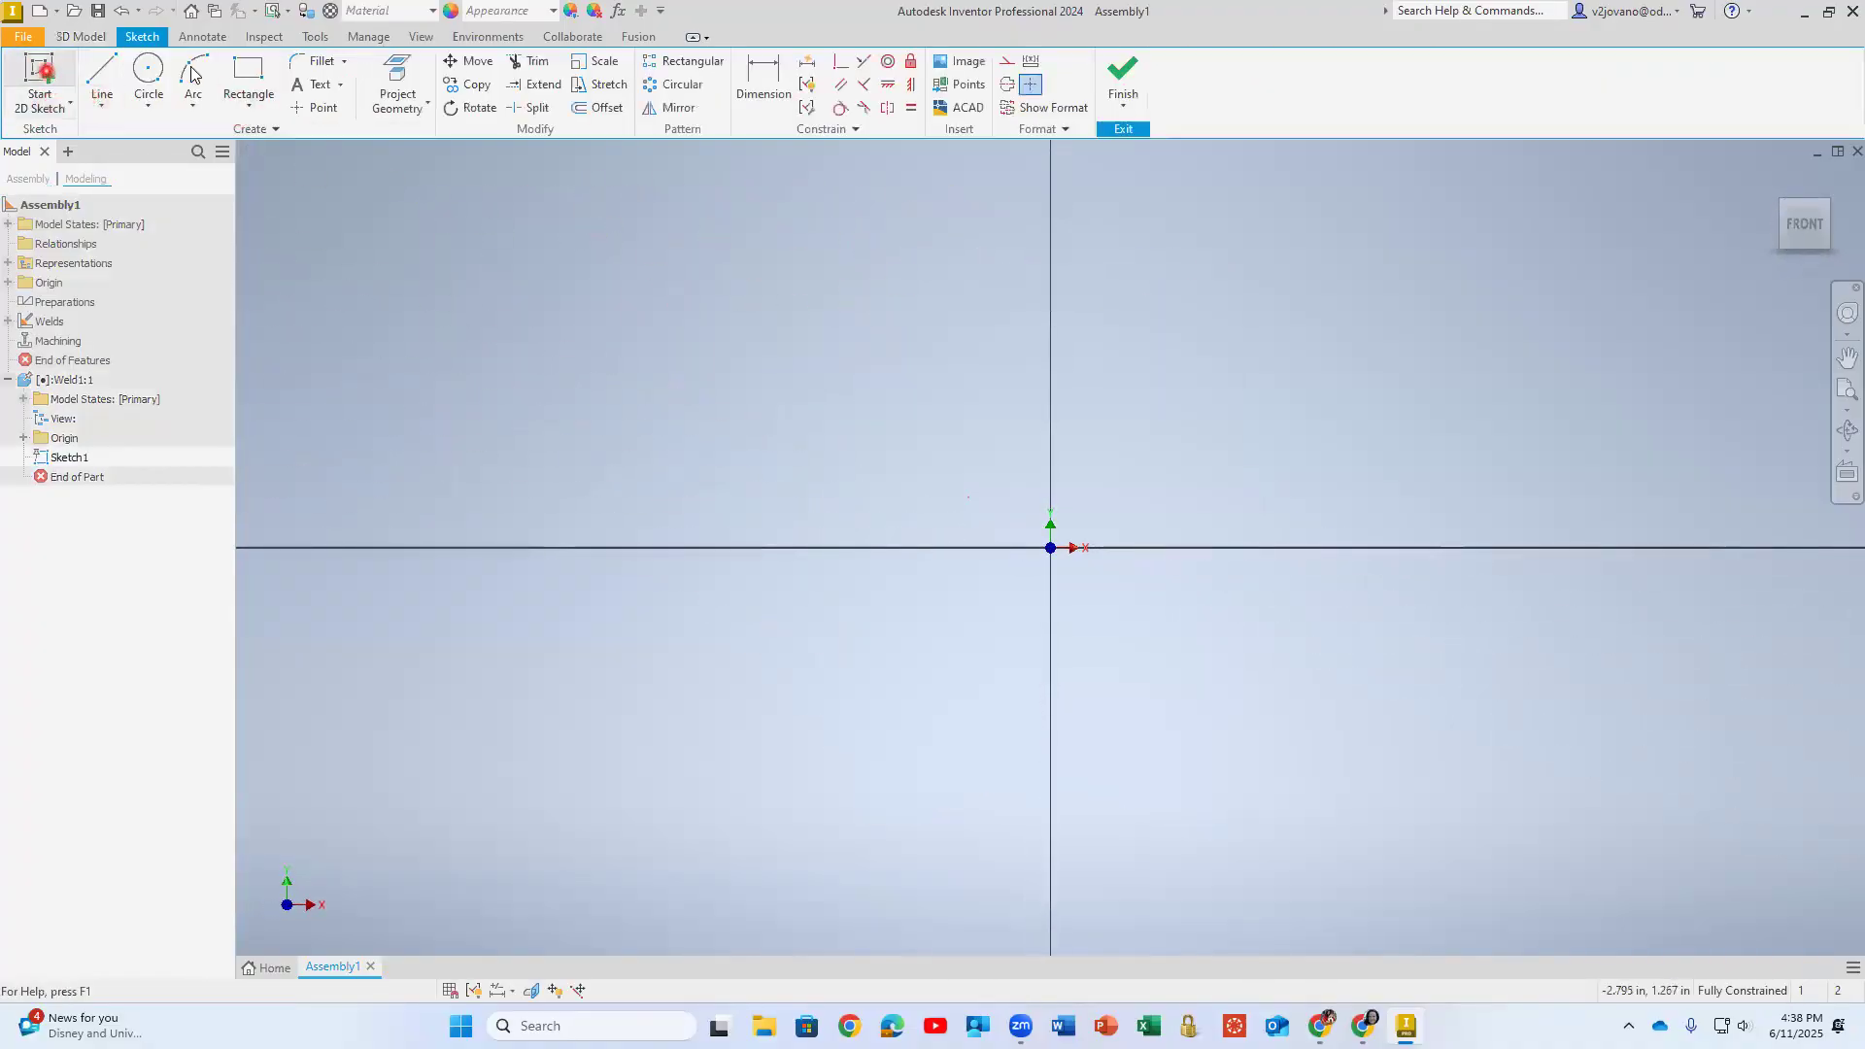
click(248, 76)
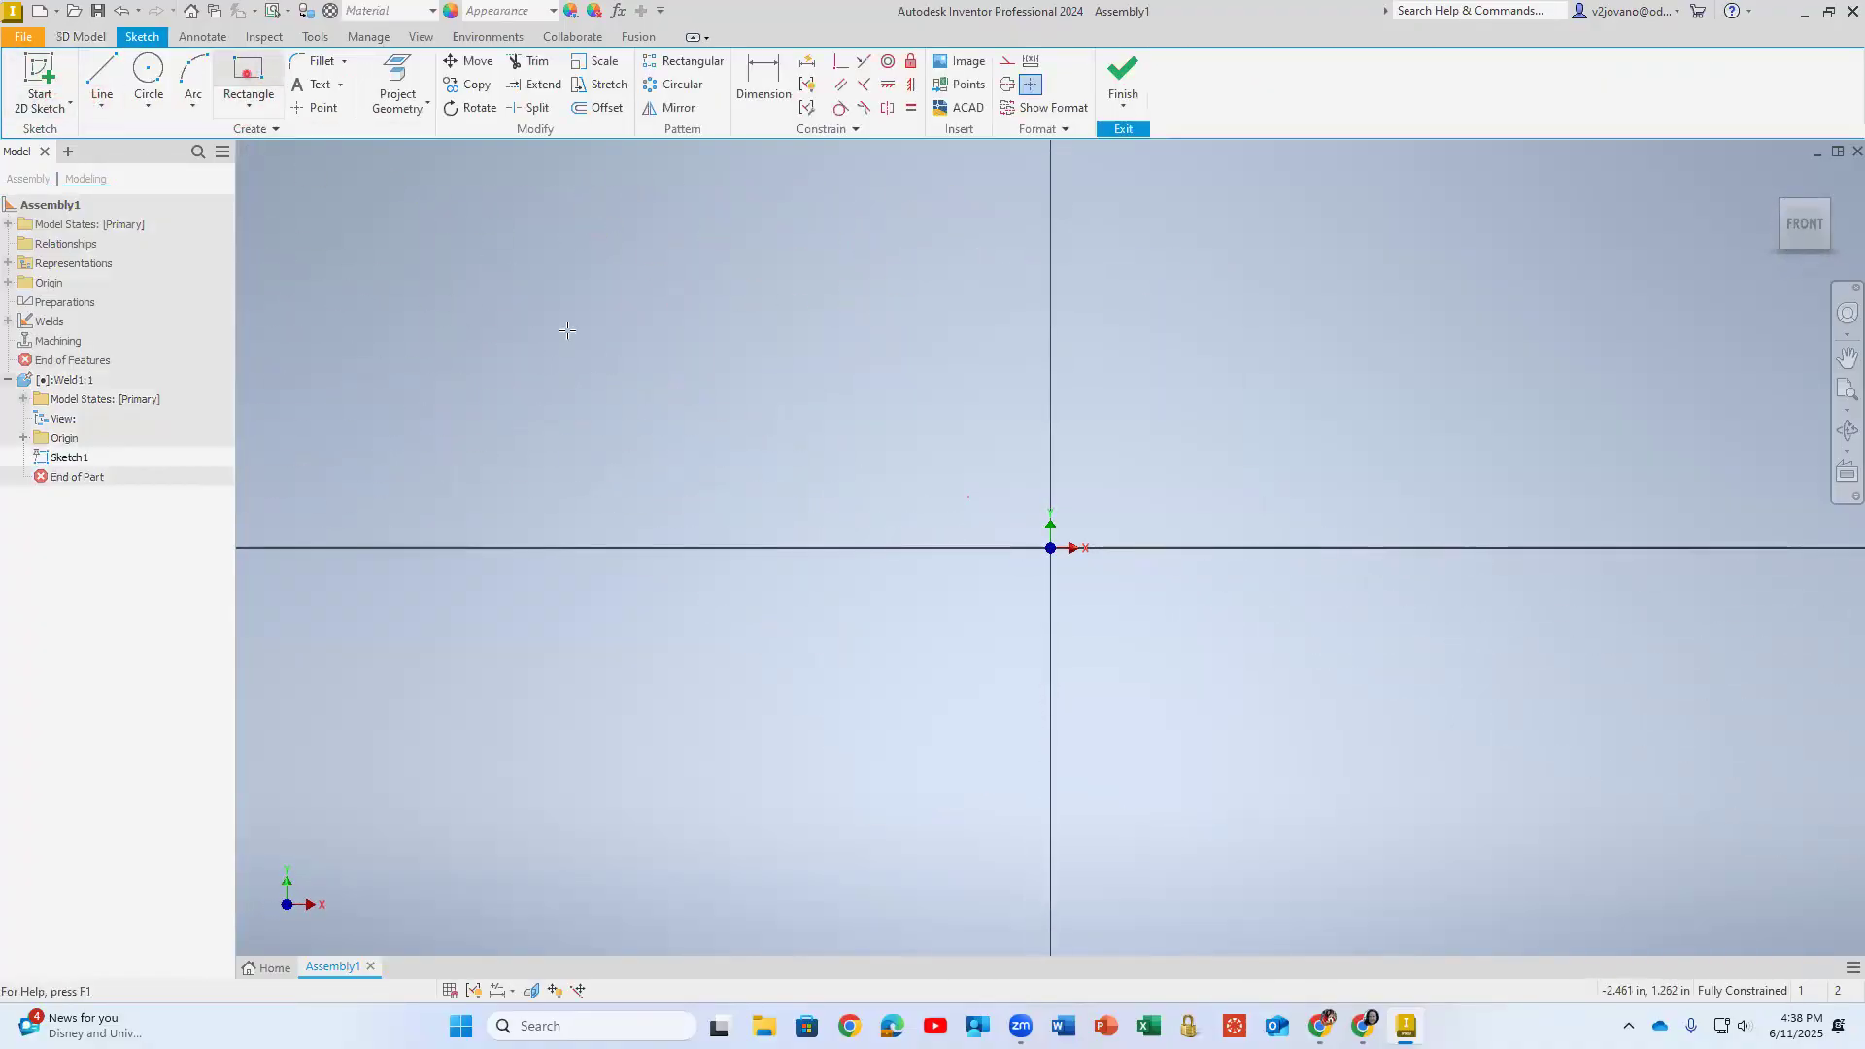
click(1049, 547)
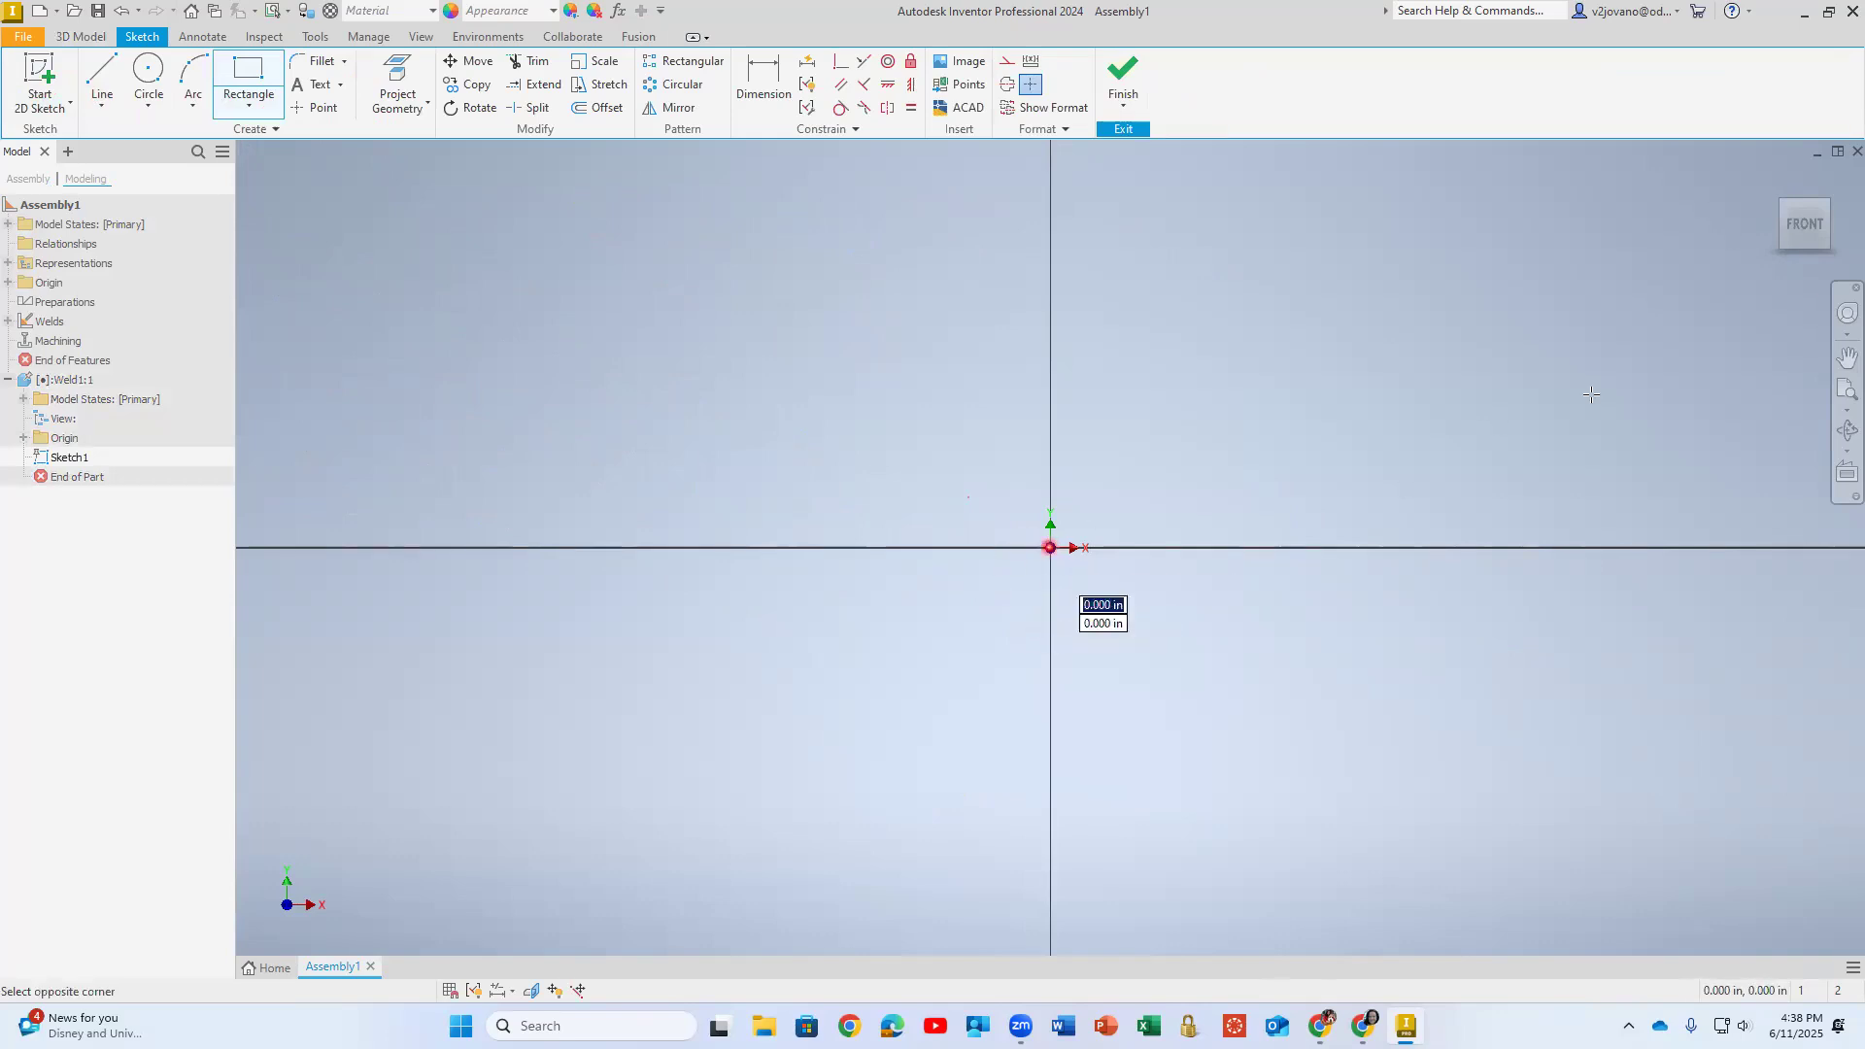
click(1620, 342)
- Dimension the rectangle's upper edge and set its length to 4 in
scroll(996, 235, up, 3)
middle_drag(765, 282, 465, 233)
click(763, 83)
click(962, 435)
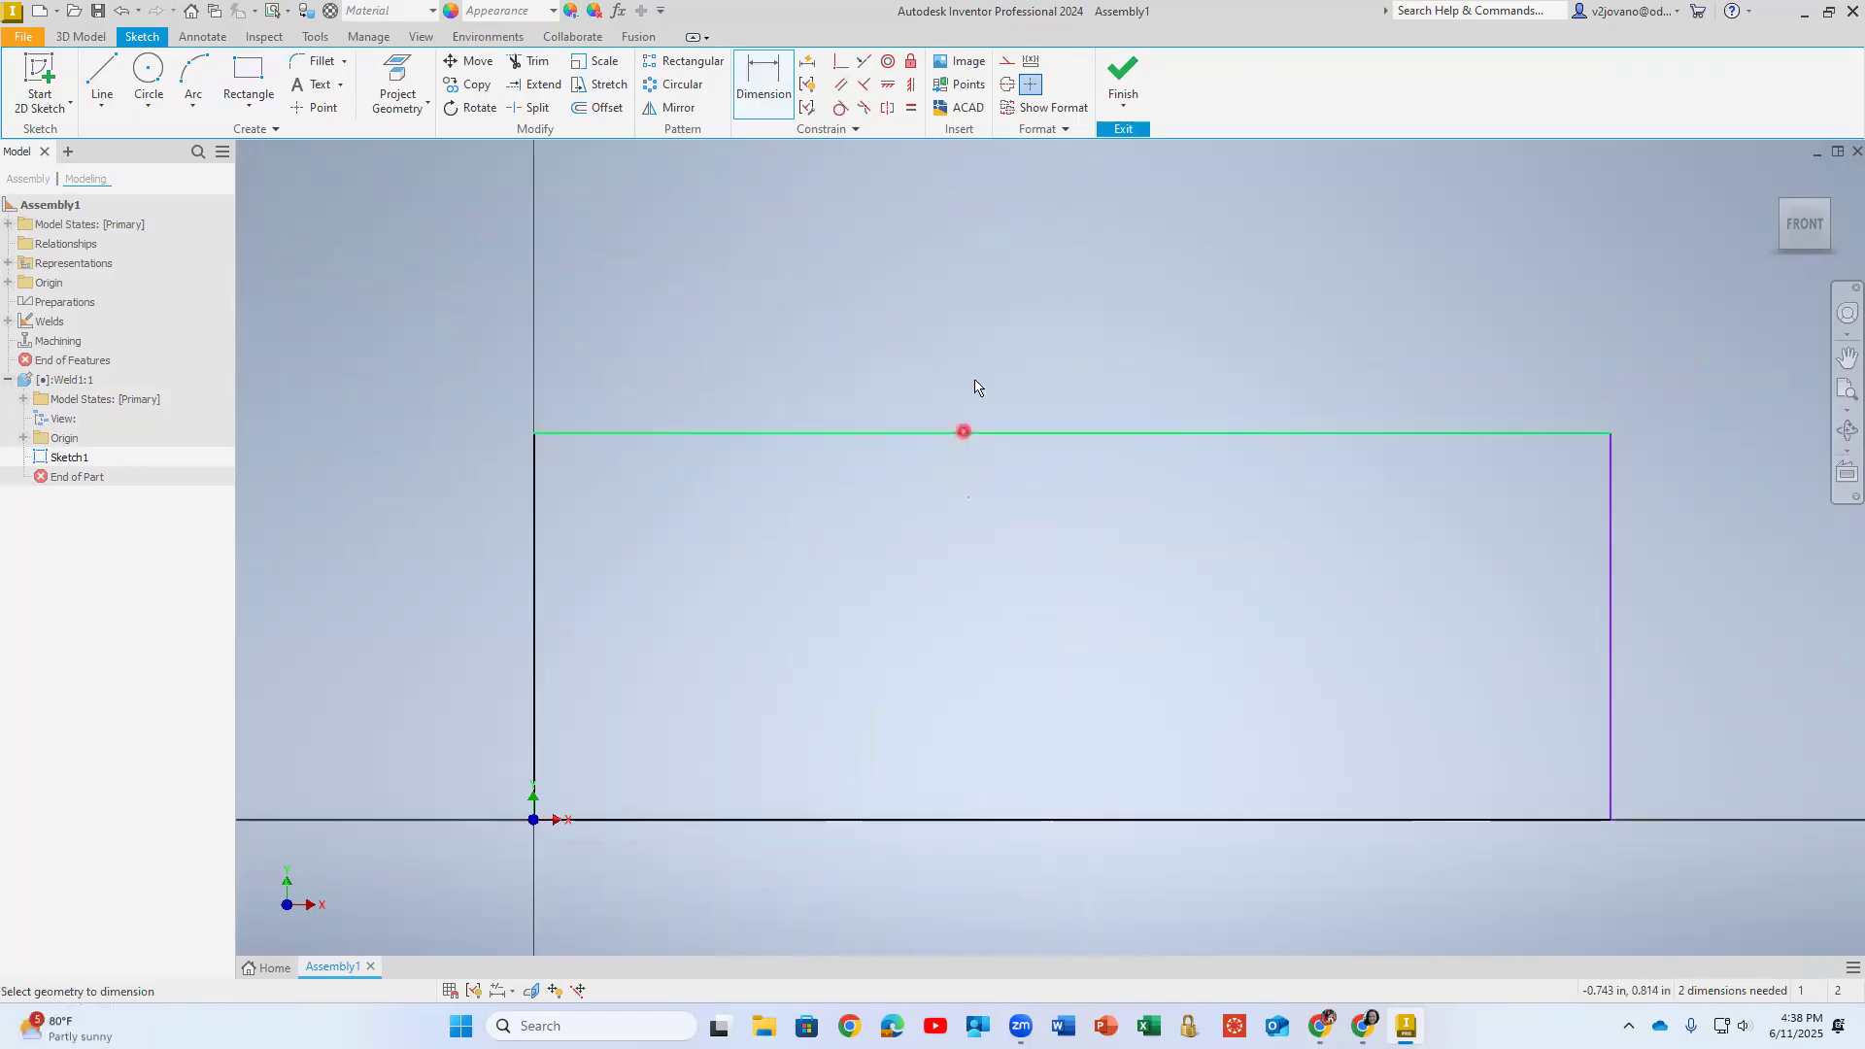
click(1006, 356)
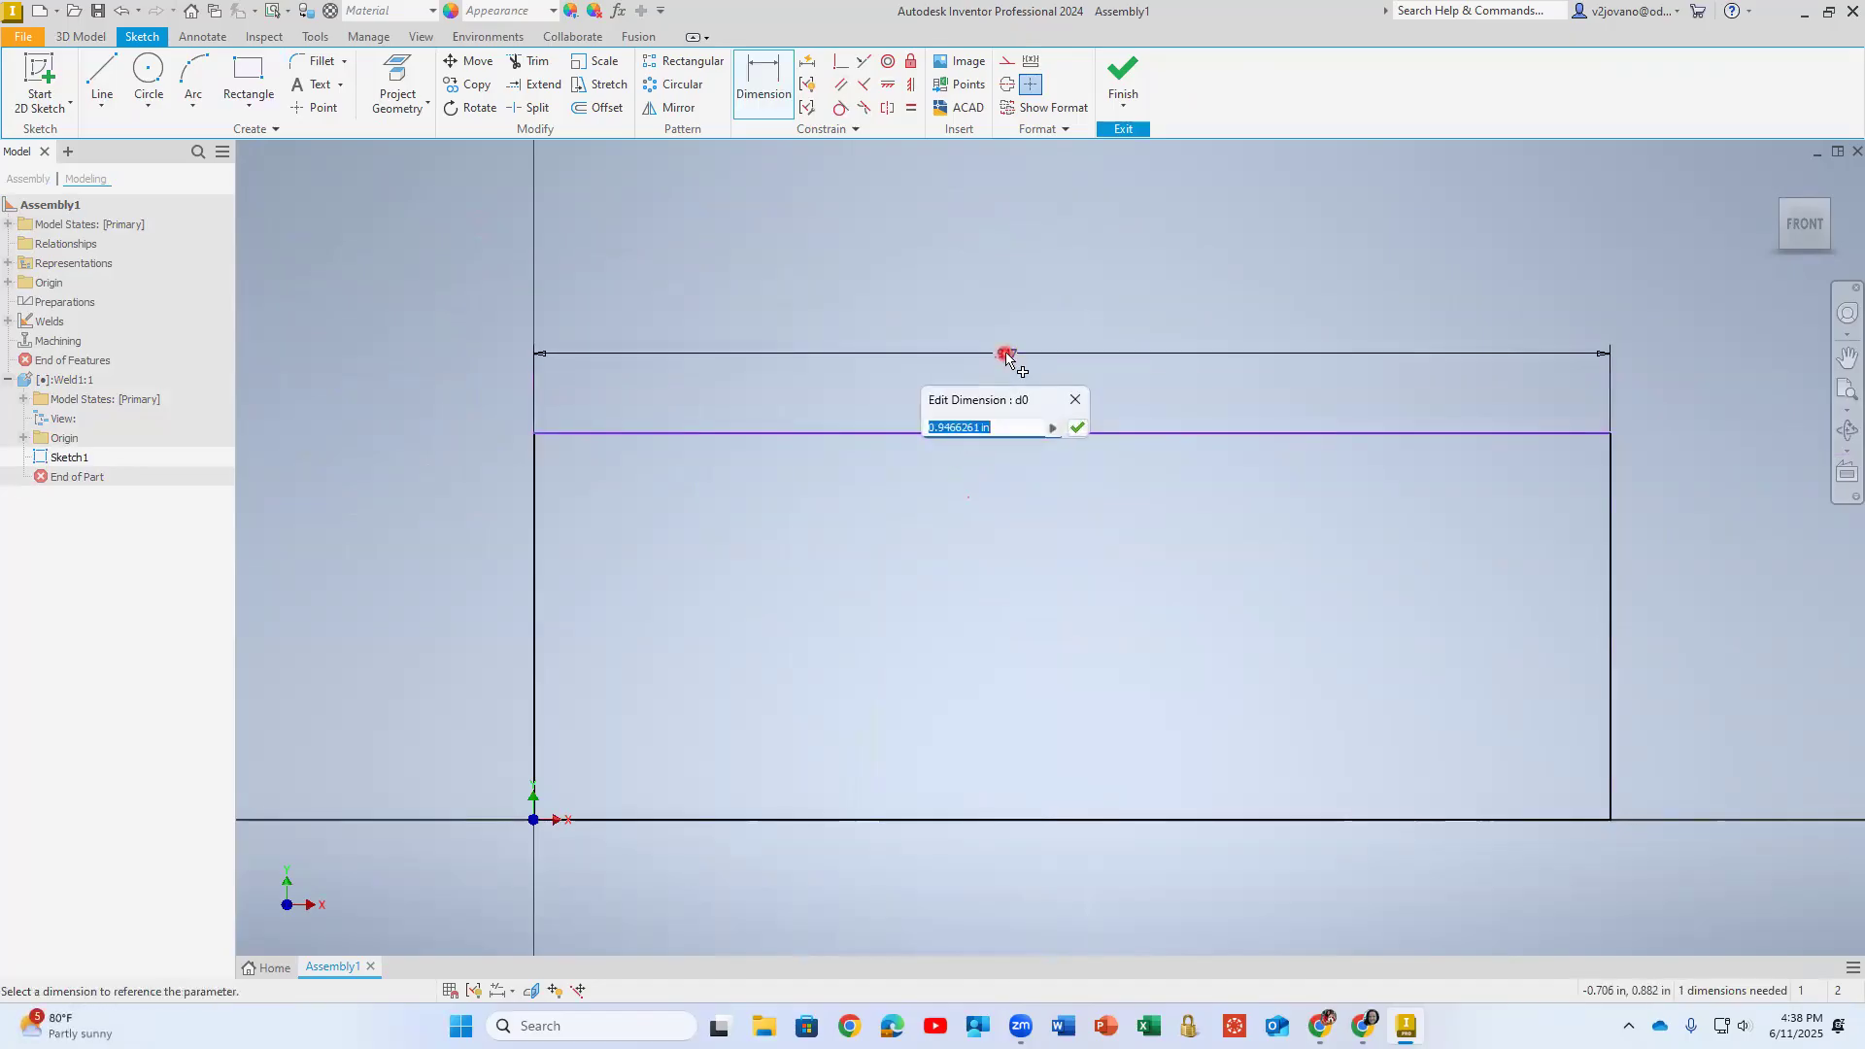
text(6)
key(Return)
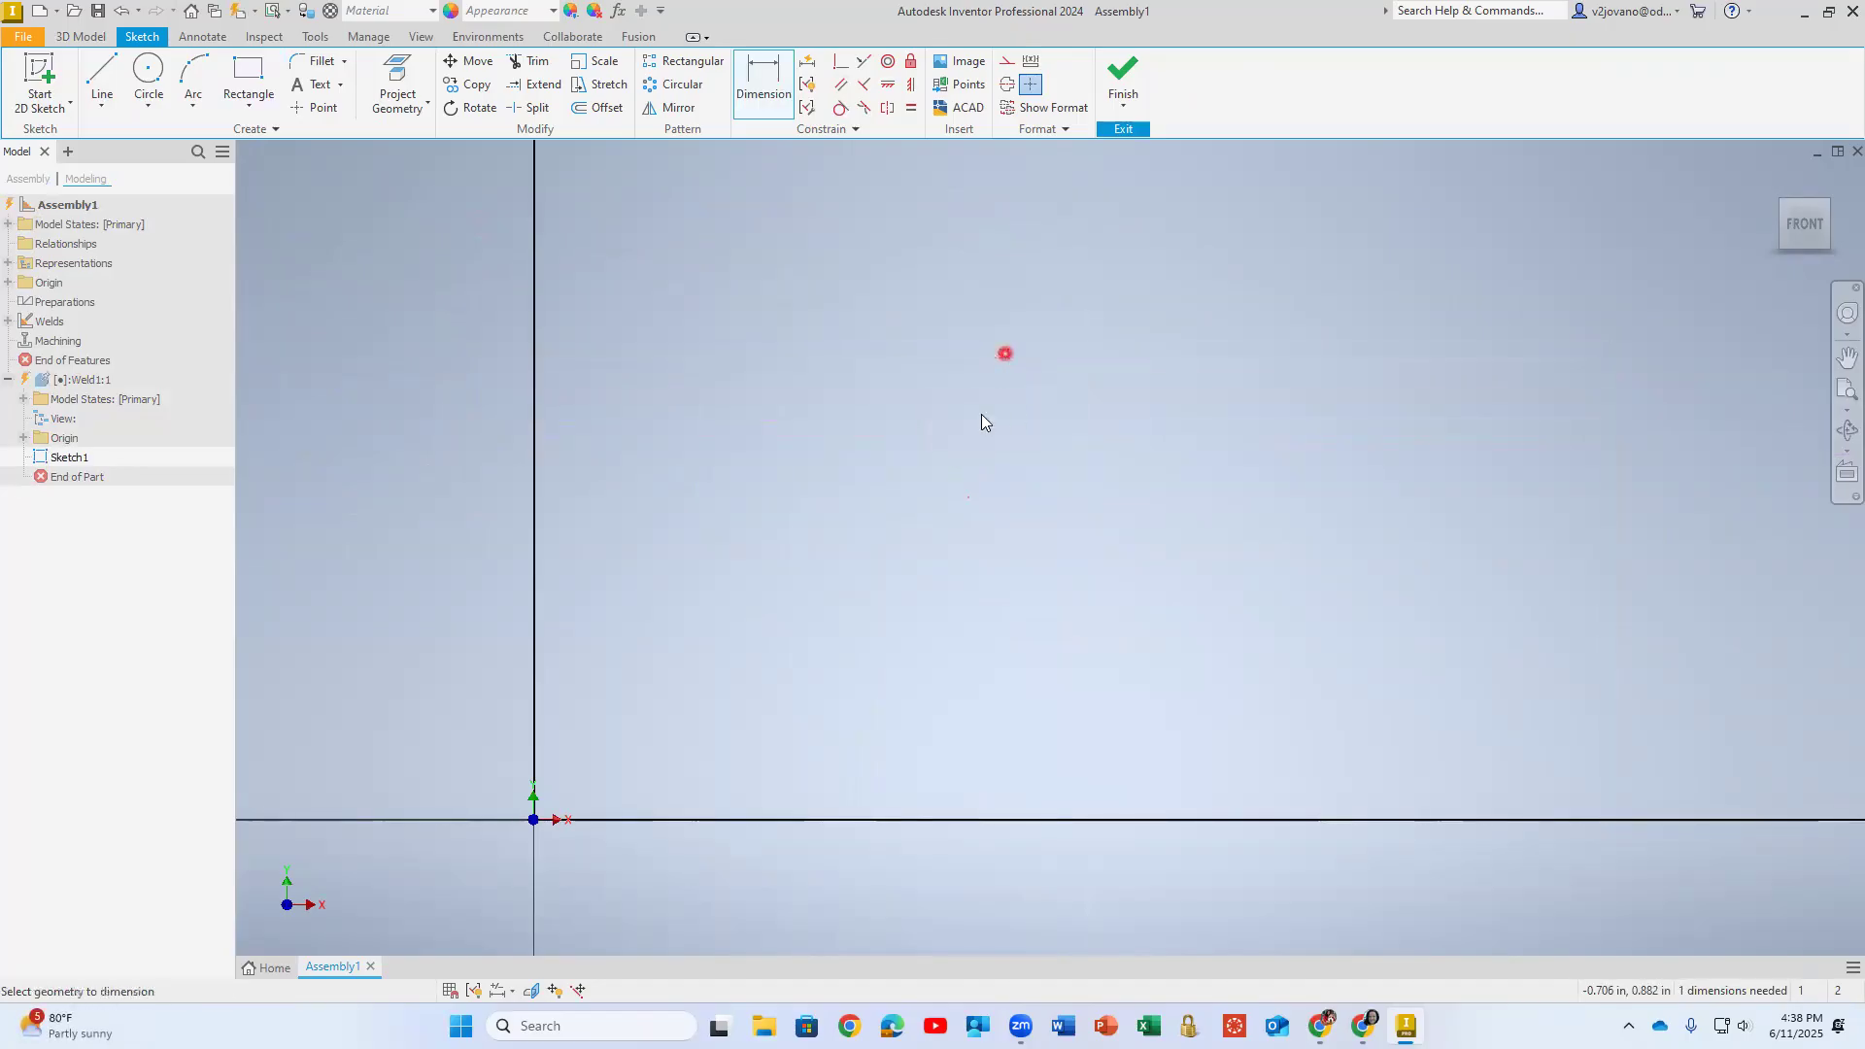
- Dimension the rectangle's height between its two long edges as 1 in and finish the sketch
key(Home)
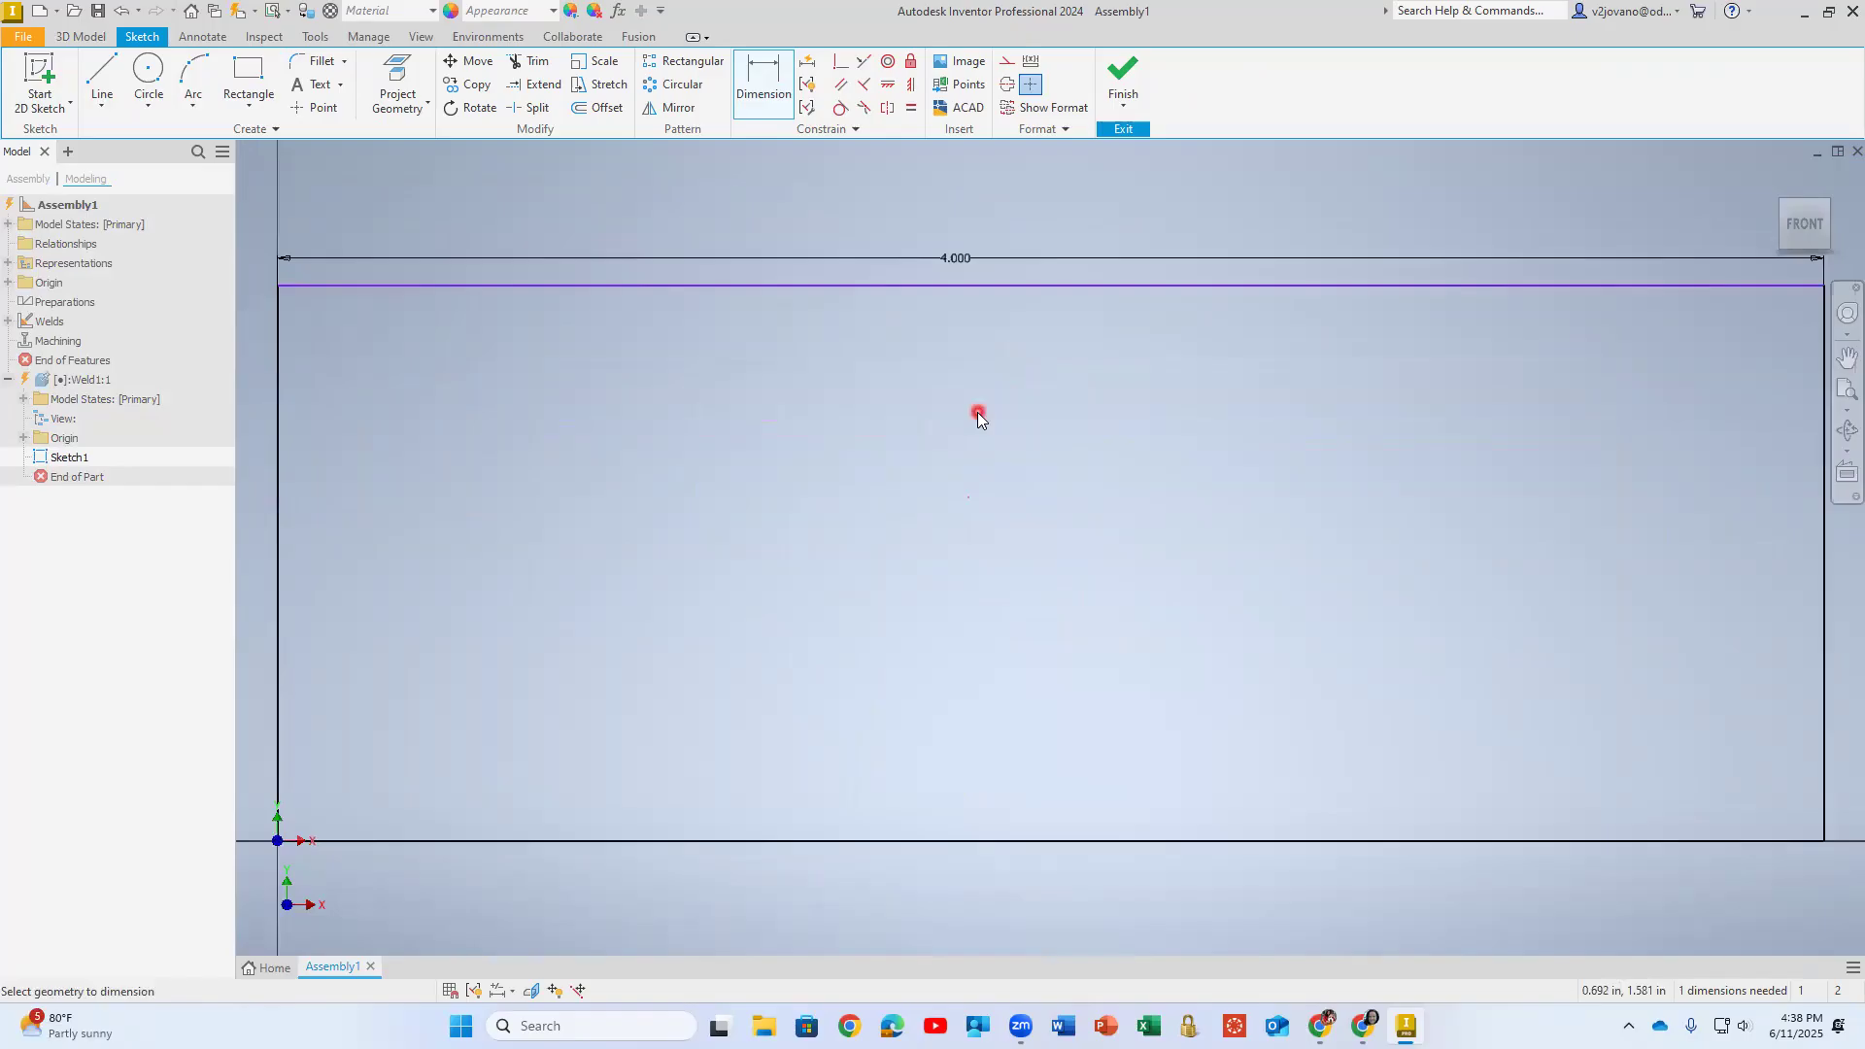
scroll(977, 412, down, 3)
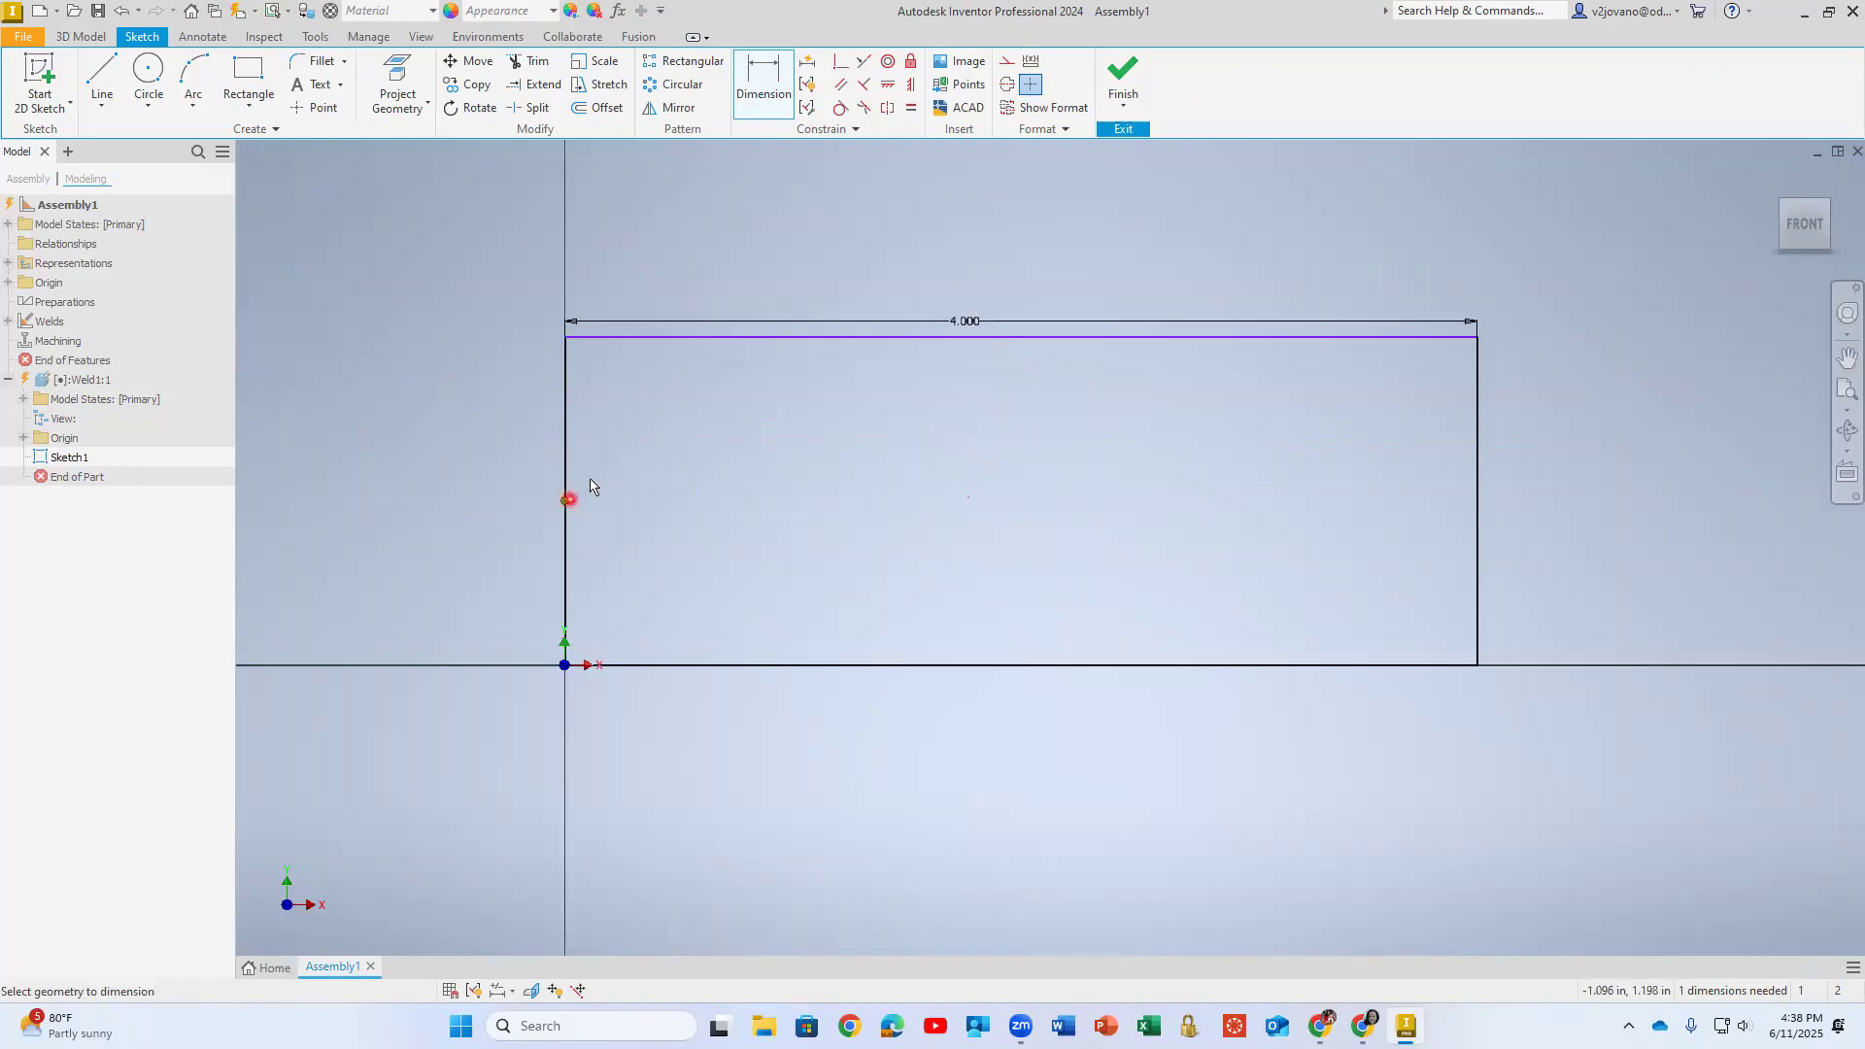
click(645, 338)
click(621, 666)
click(494, 502)
text(1)
key(Return)
click(1124, 76)
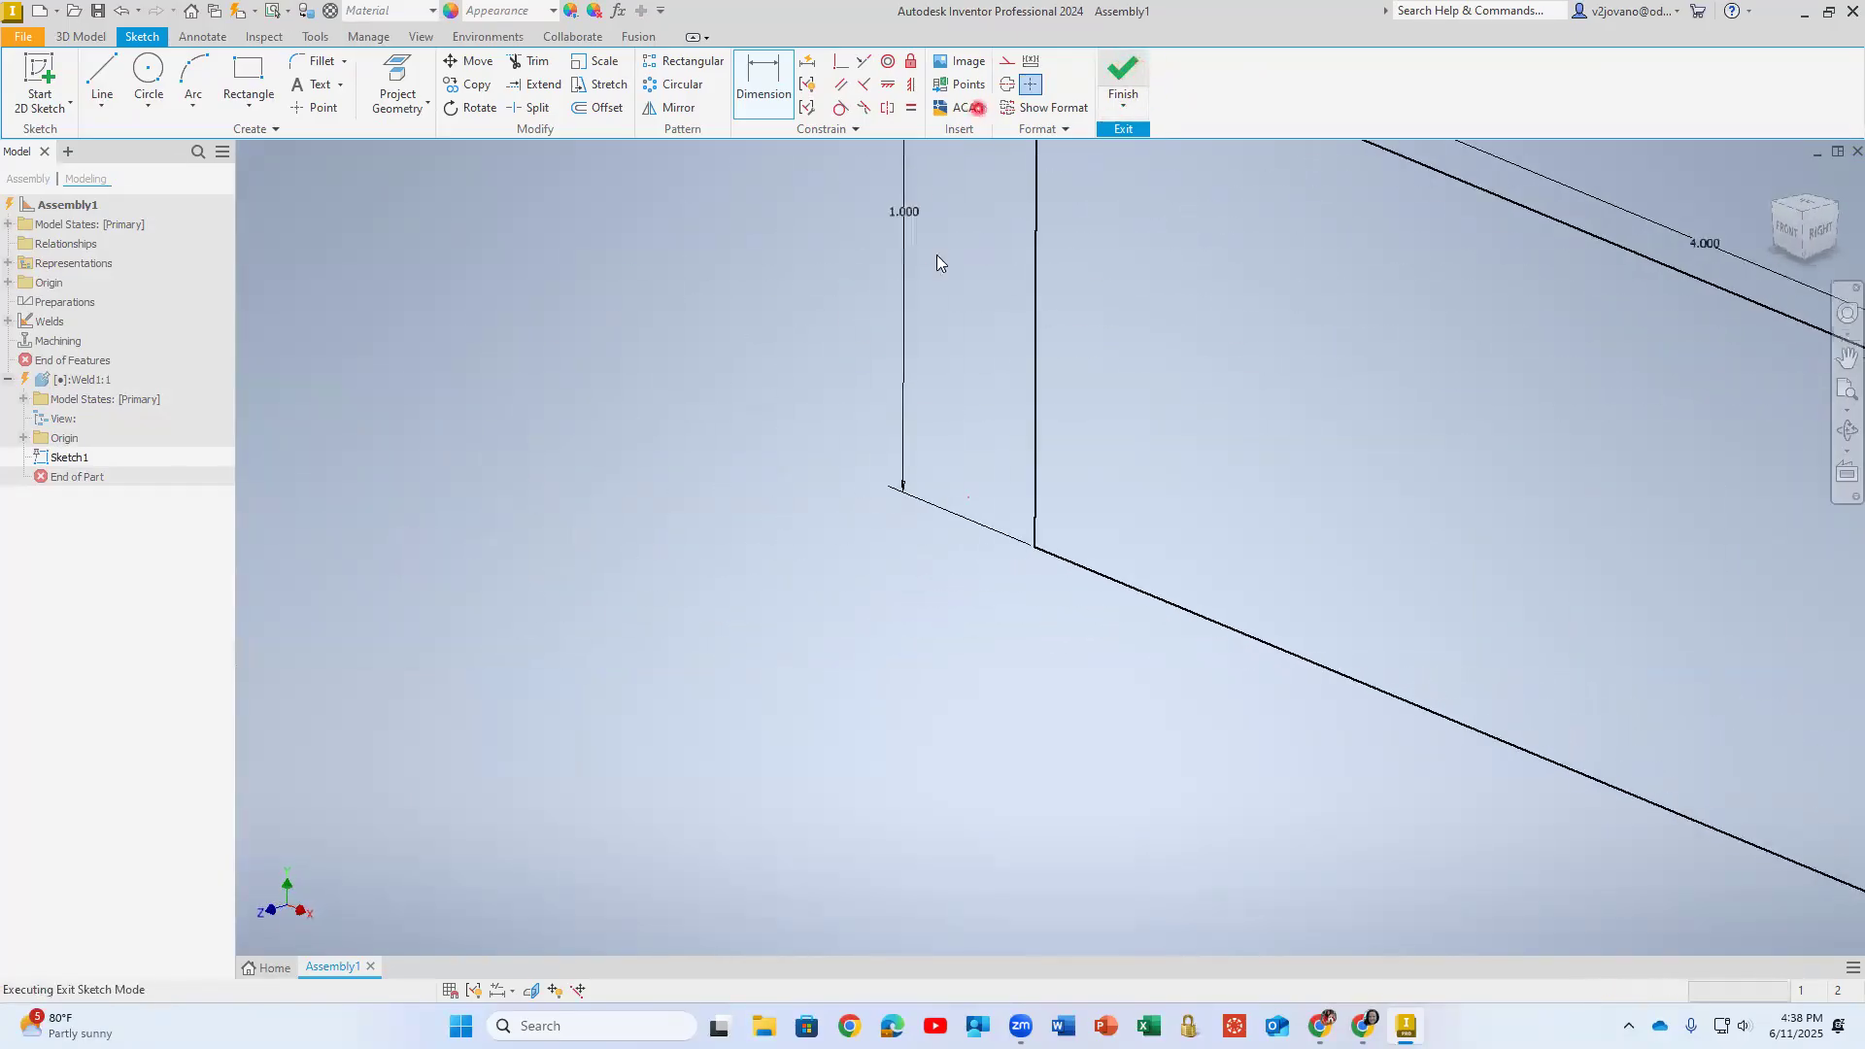
- Extrude the rectangular profile 0.0625 in to form the plate
right_click(108, 81)
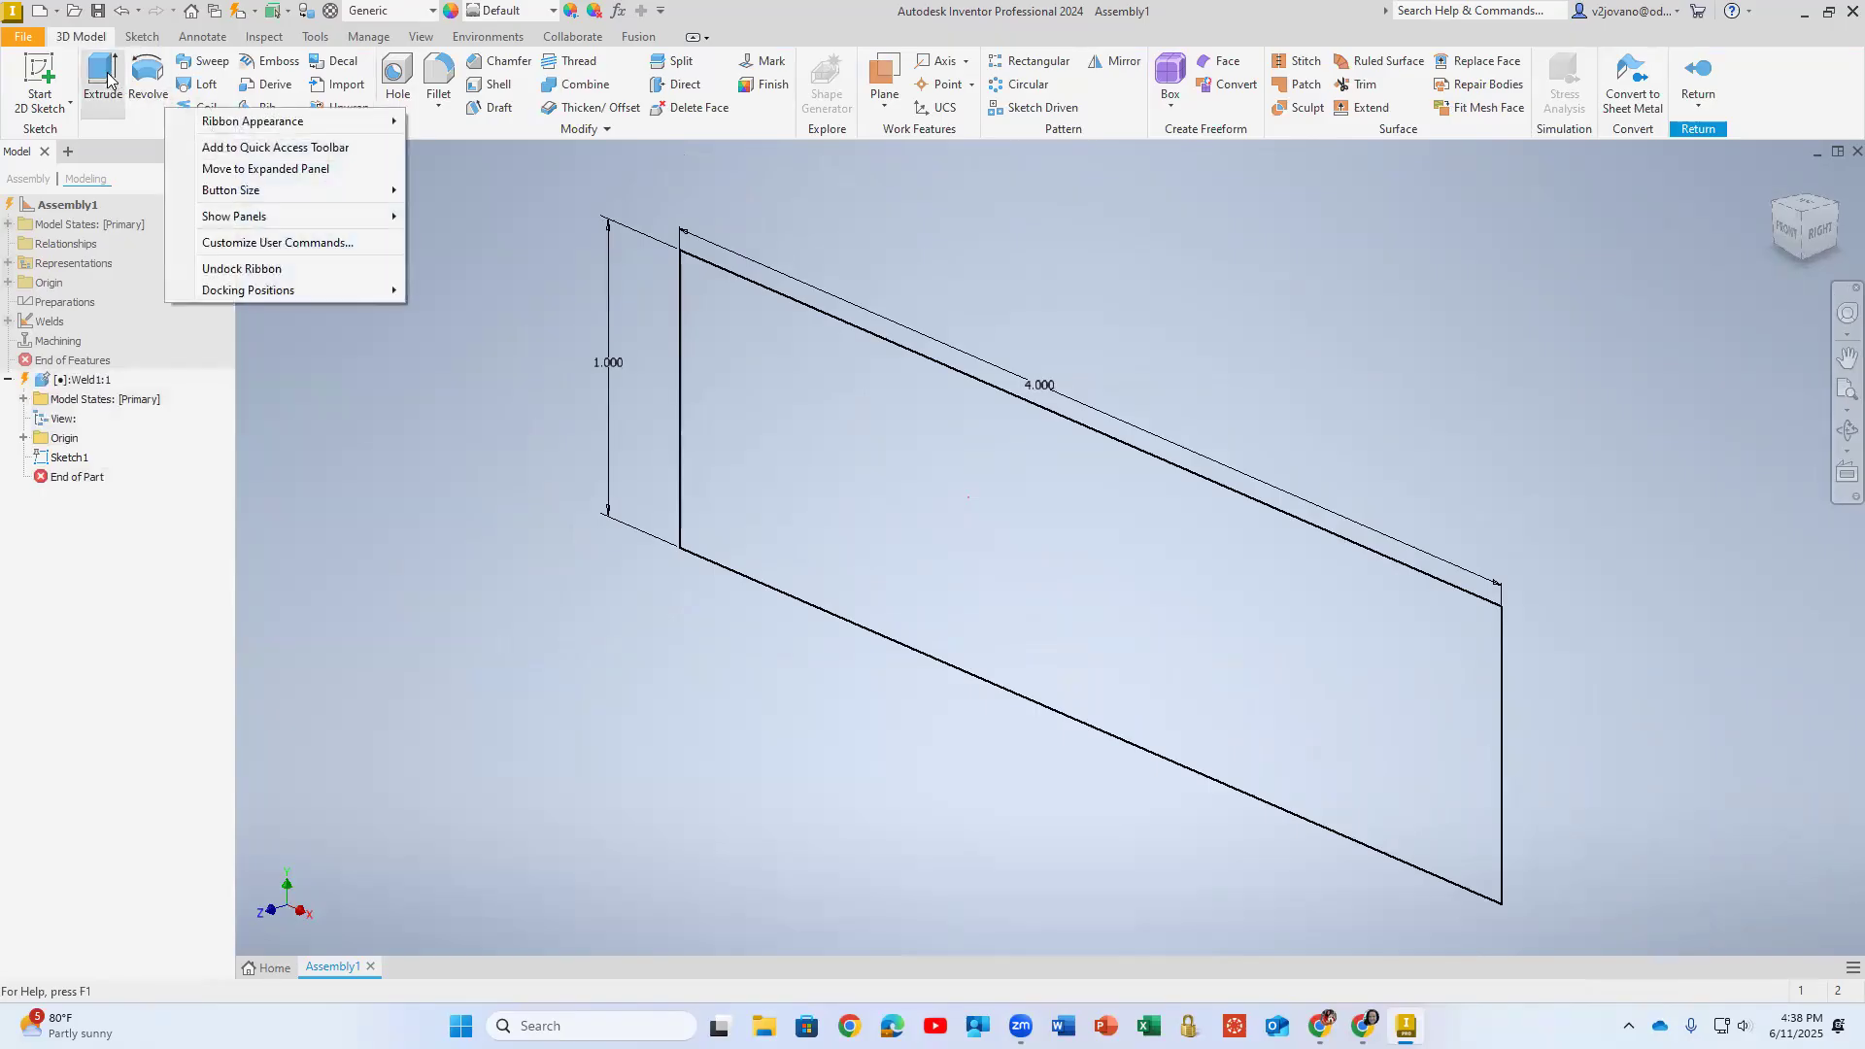
click(108, 82)
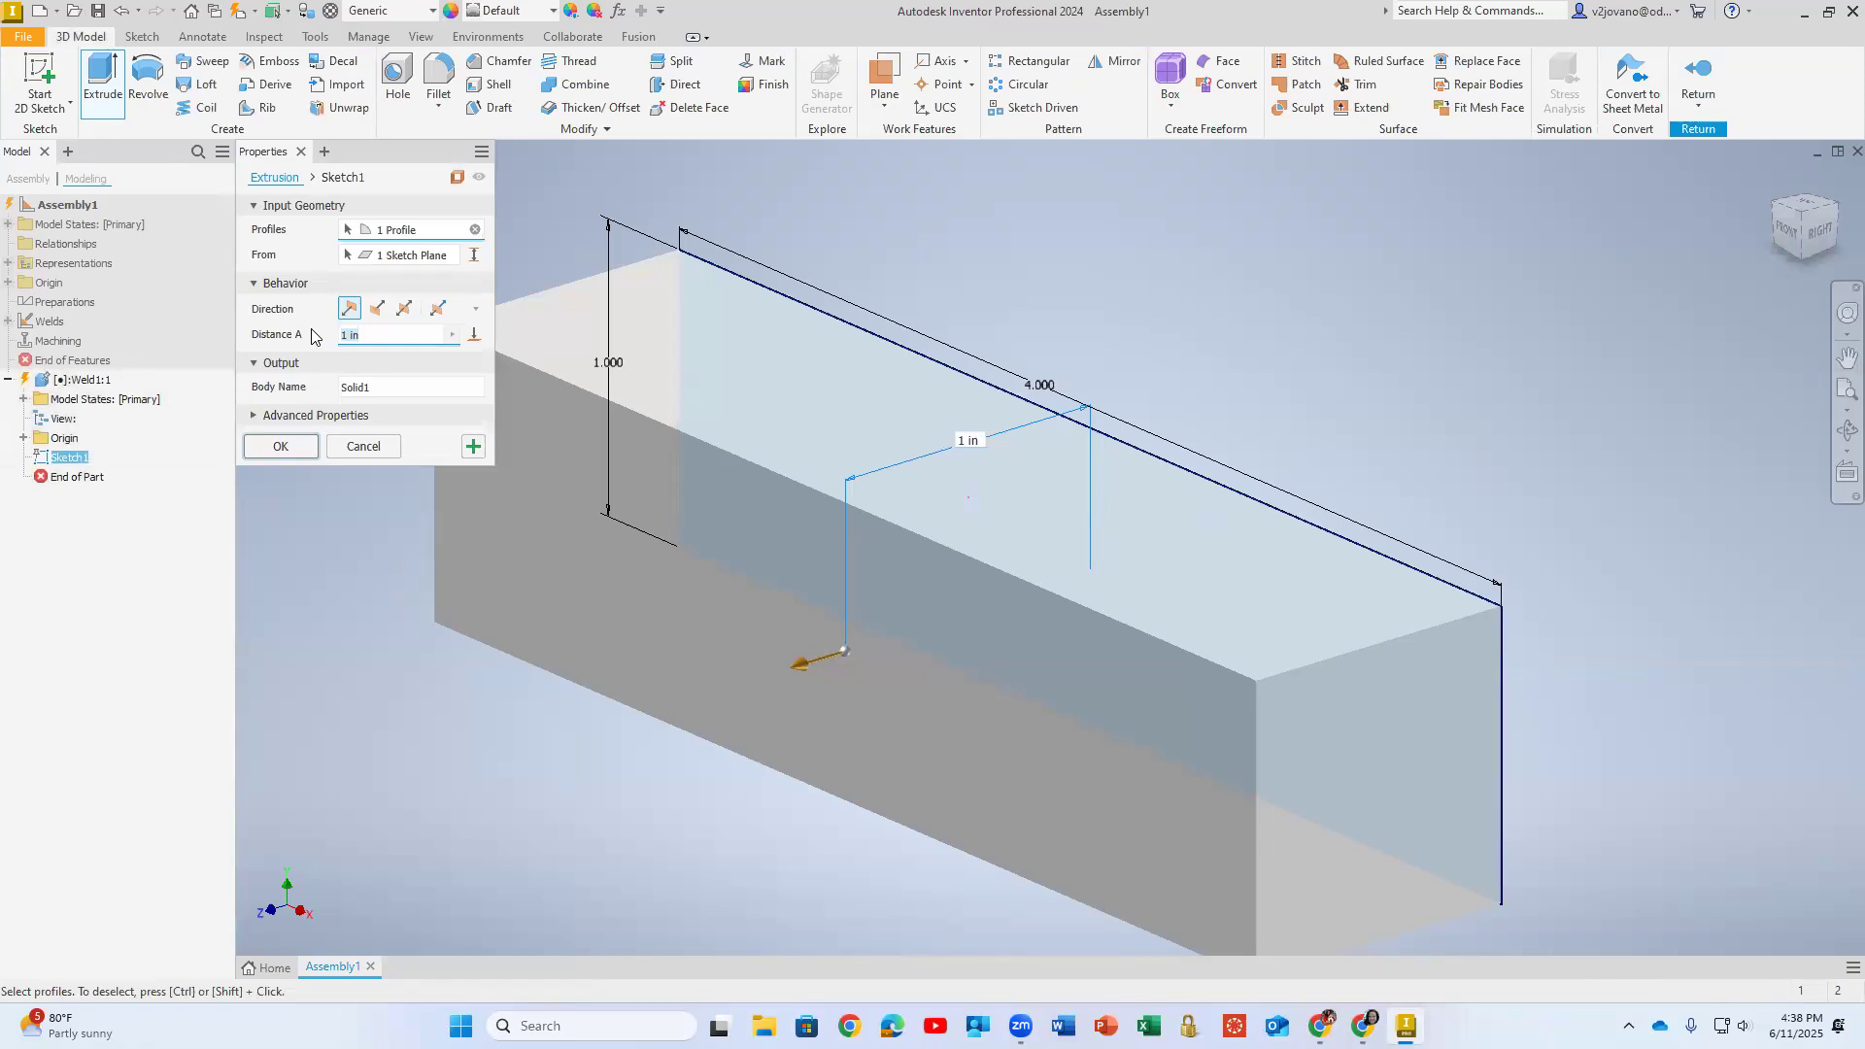
text(0)
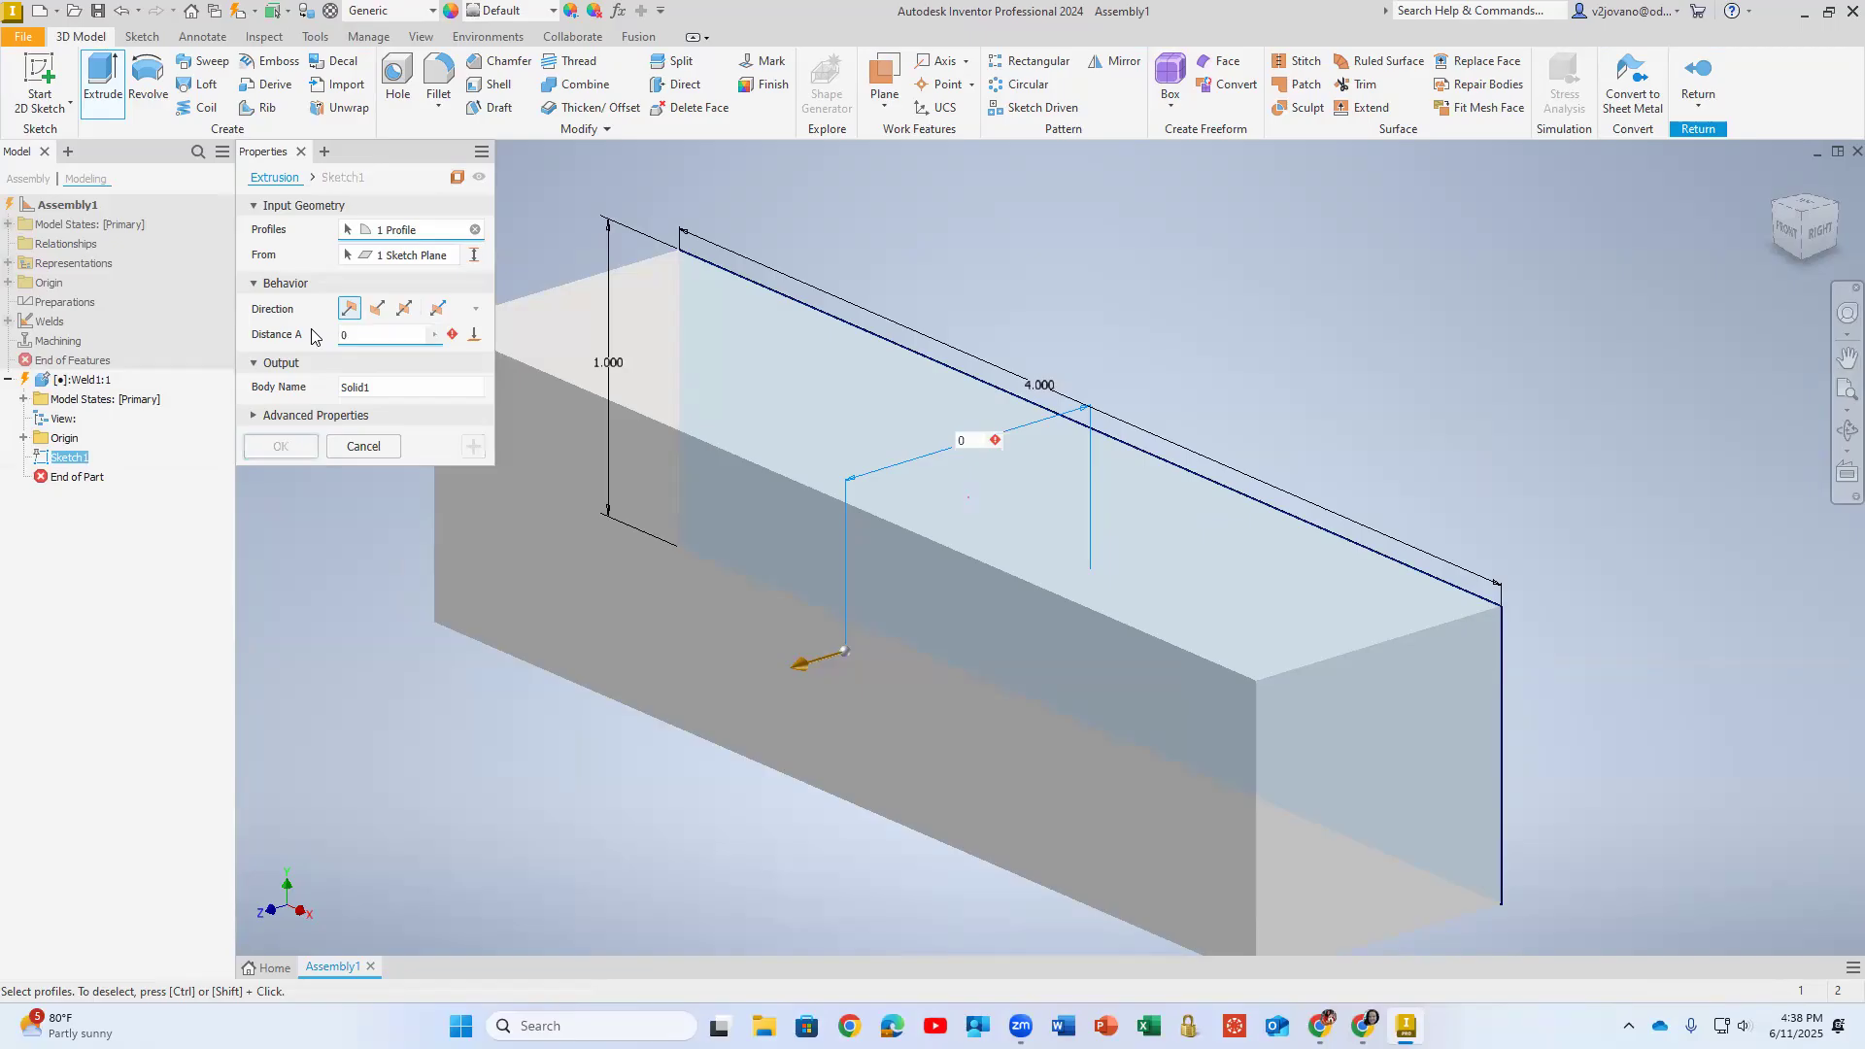
text(.0625)
key(Return)
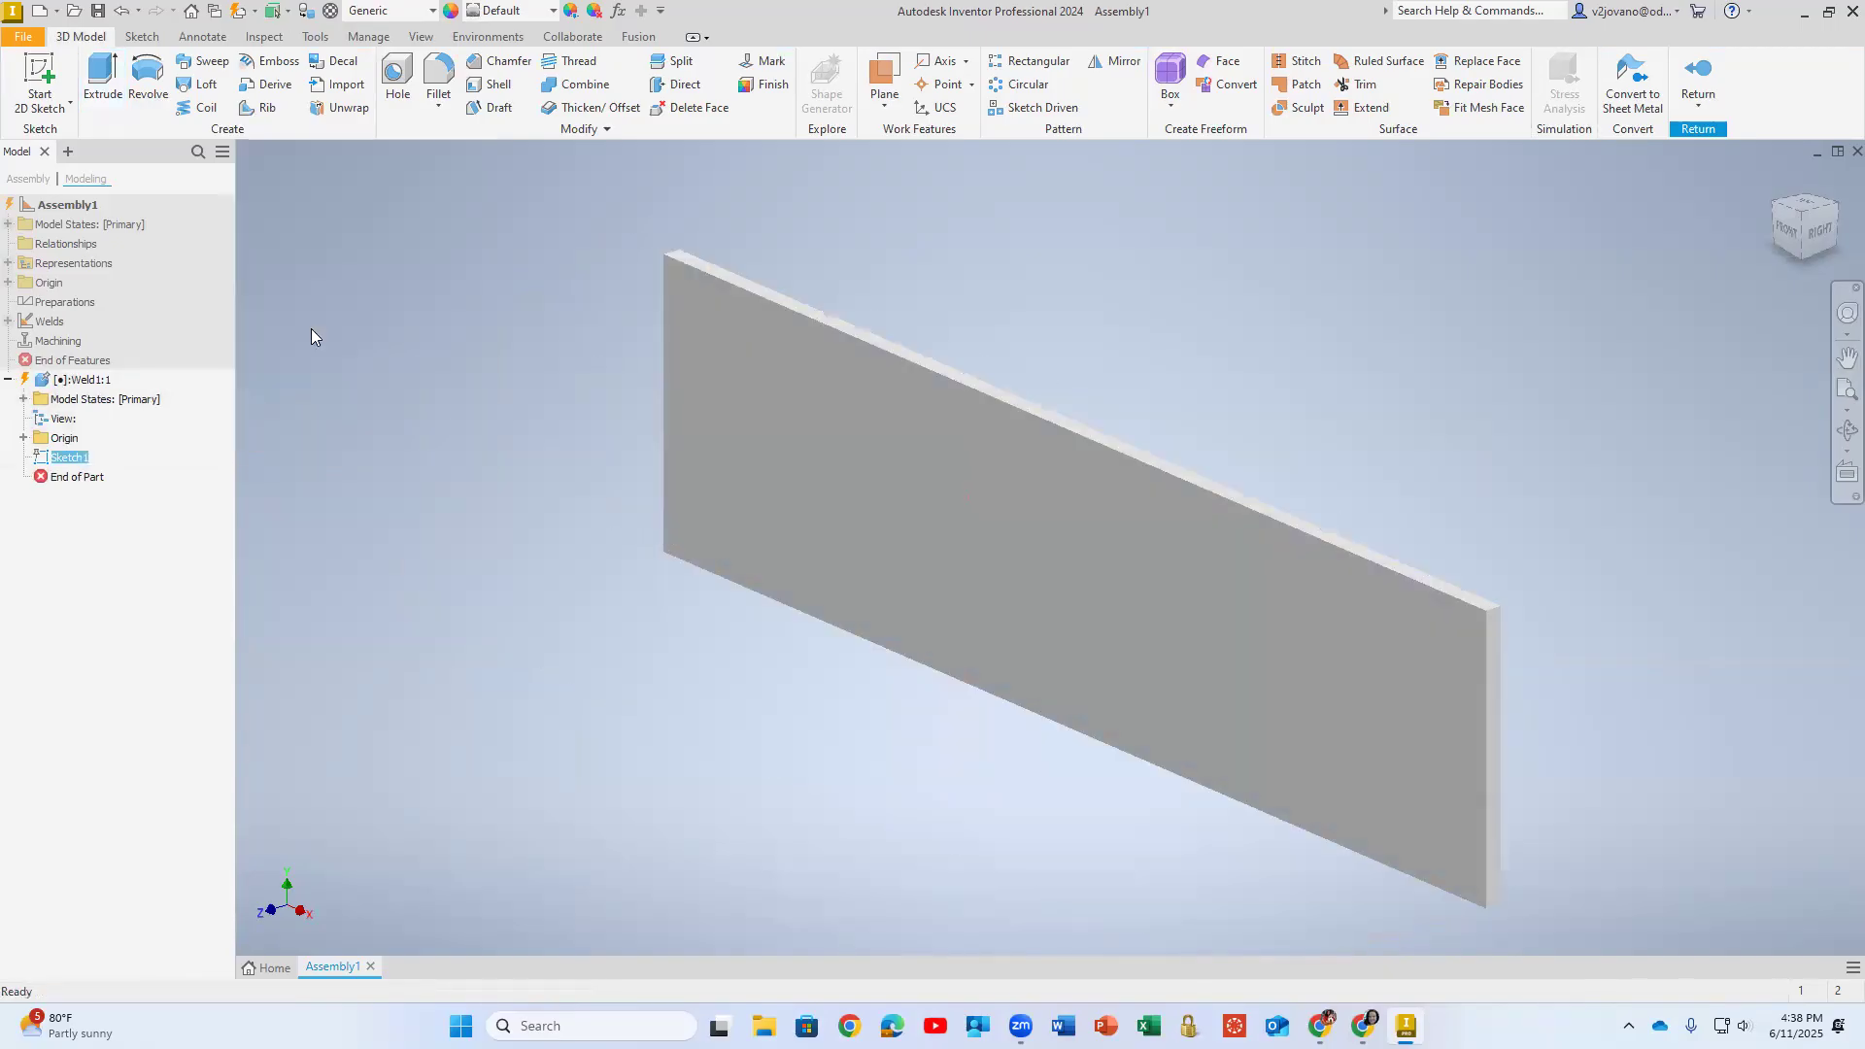
- Display the plate as Shaded with Edges and return from part editing to the assembly
middle_drag(332, 390, 283, 350)
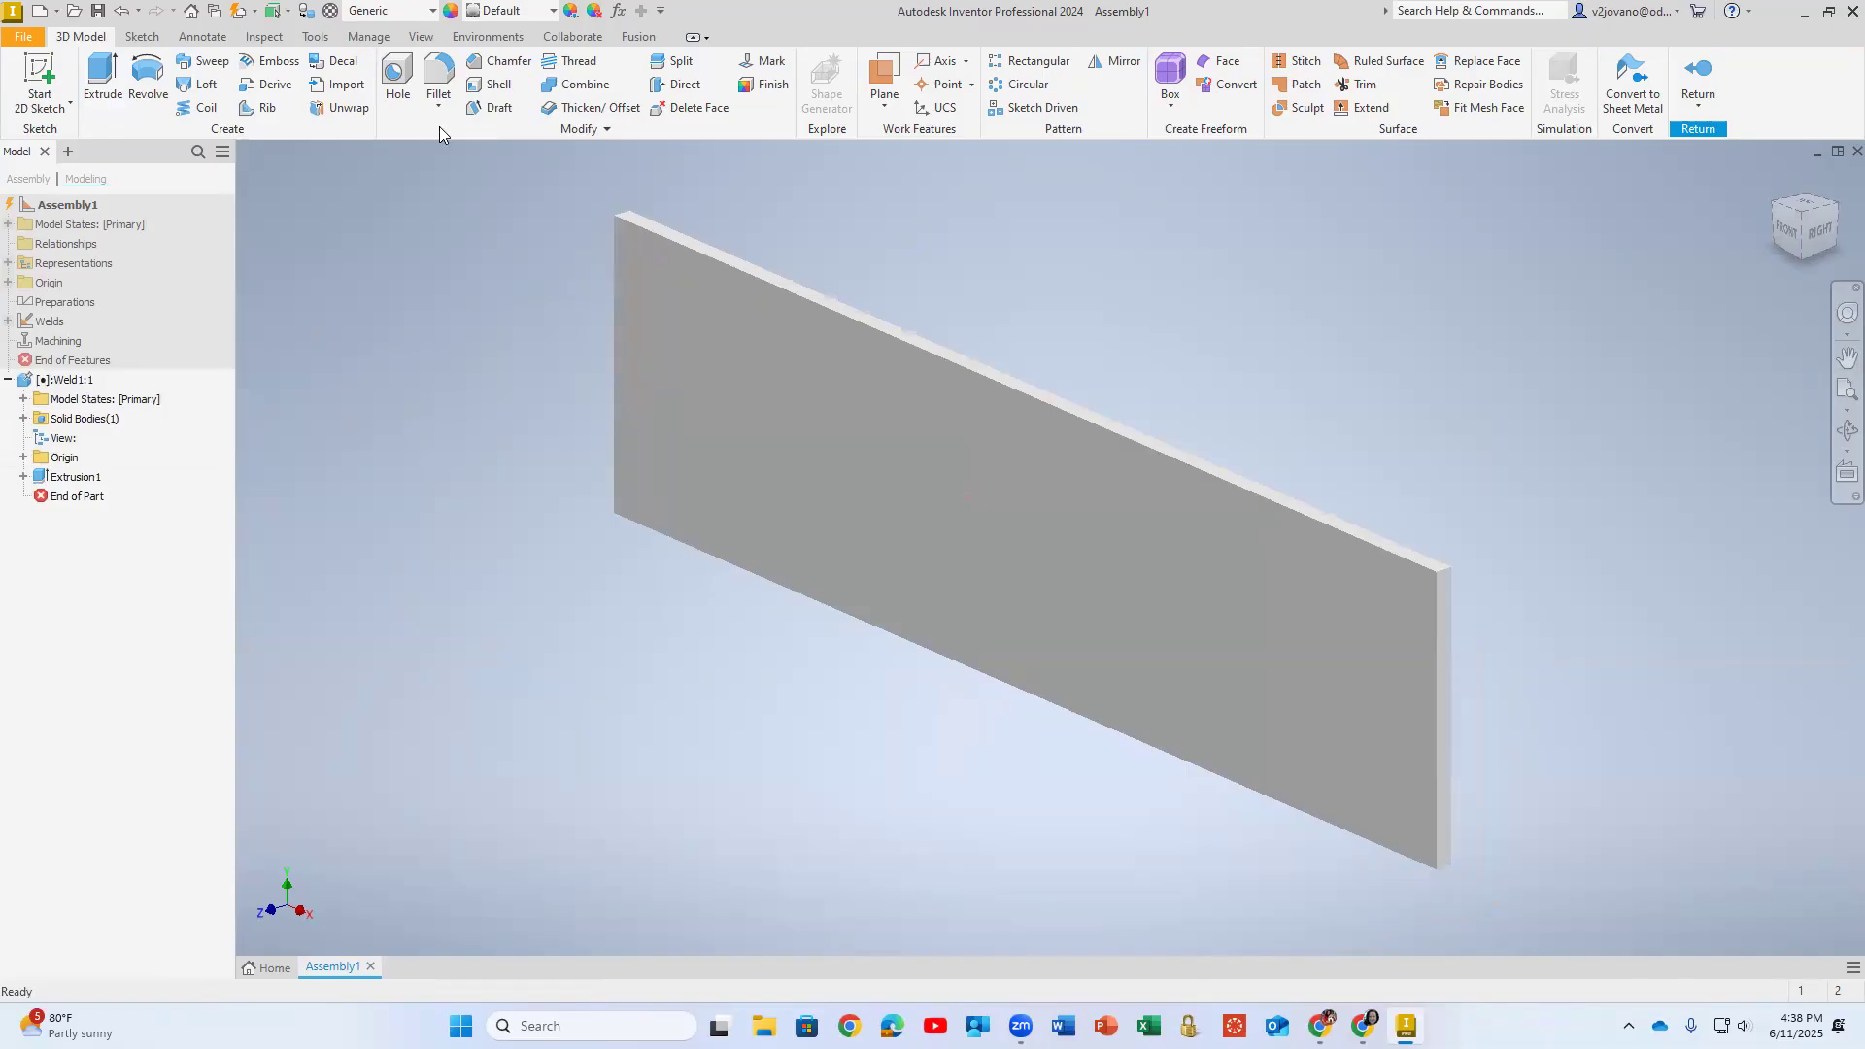
click(420, 37)
click(354, 95)
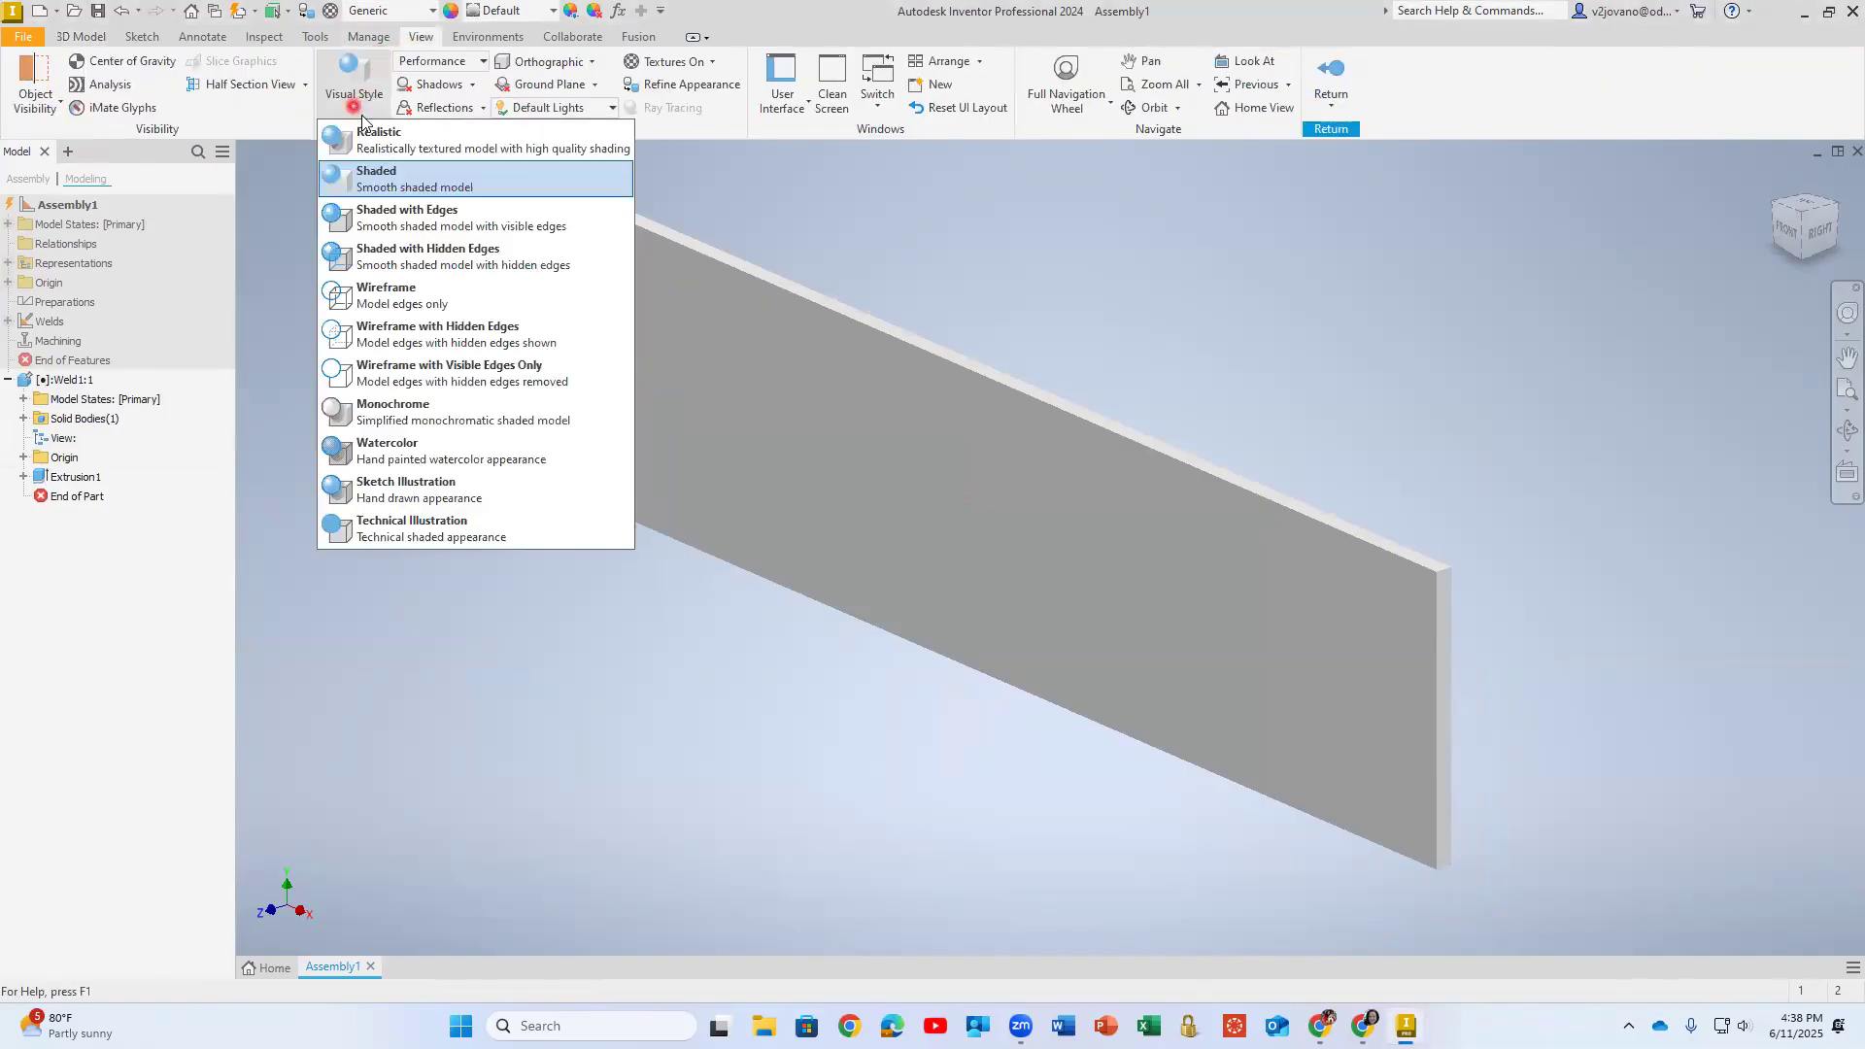
click(388, 225)
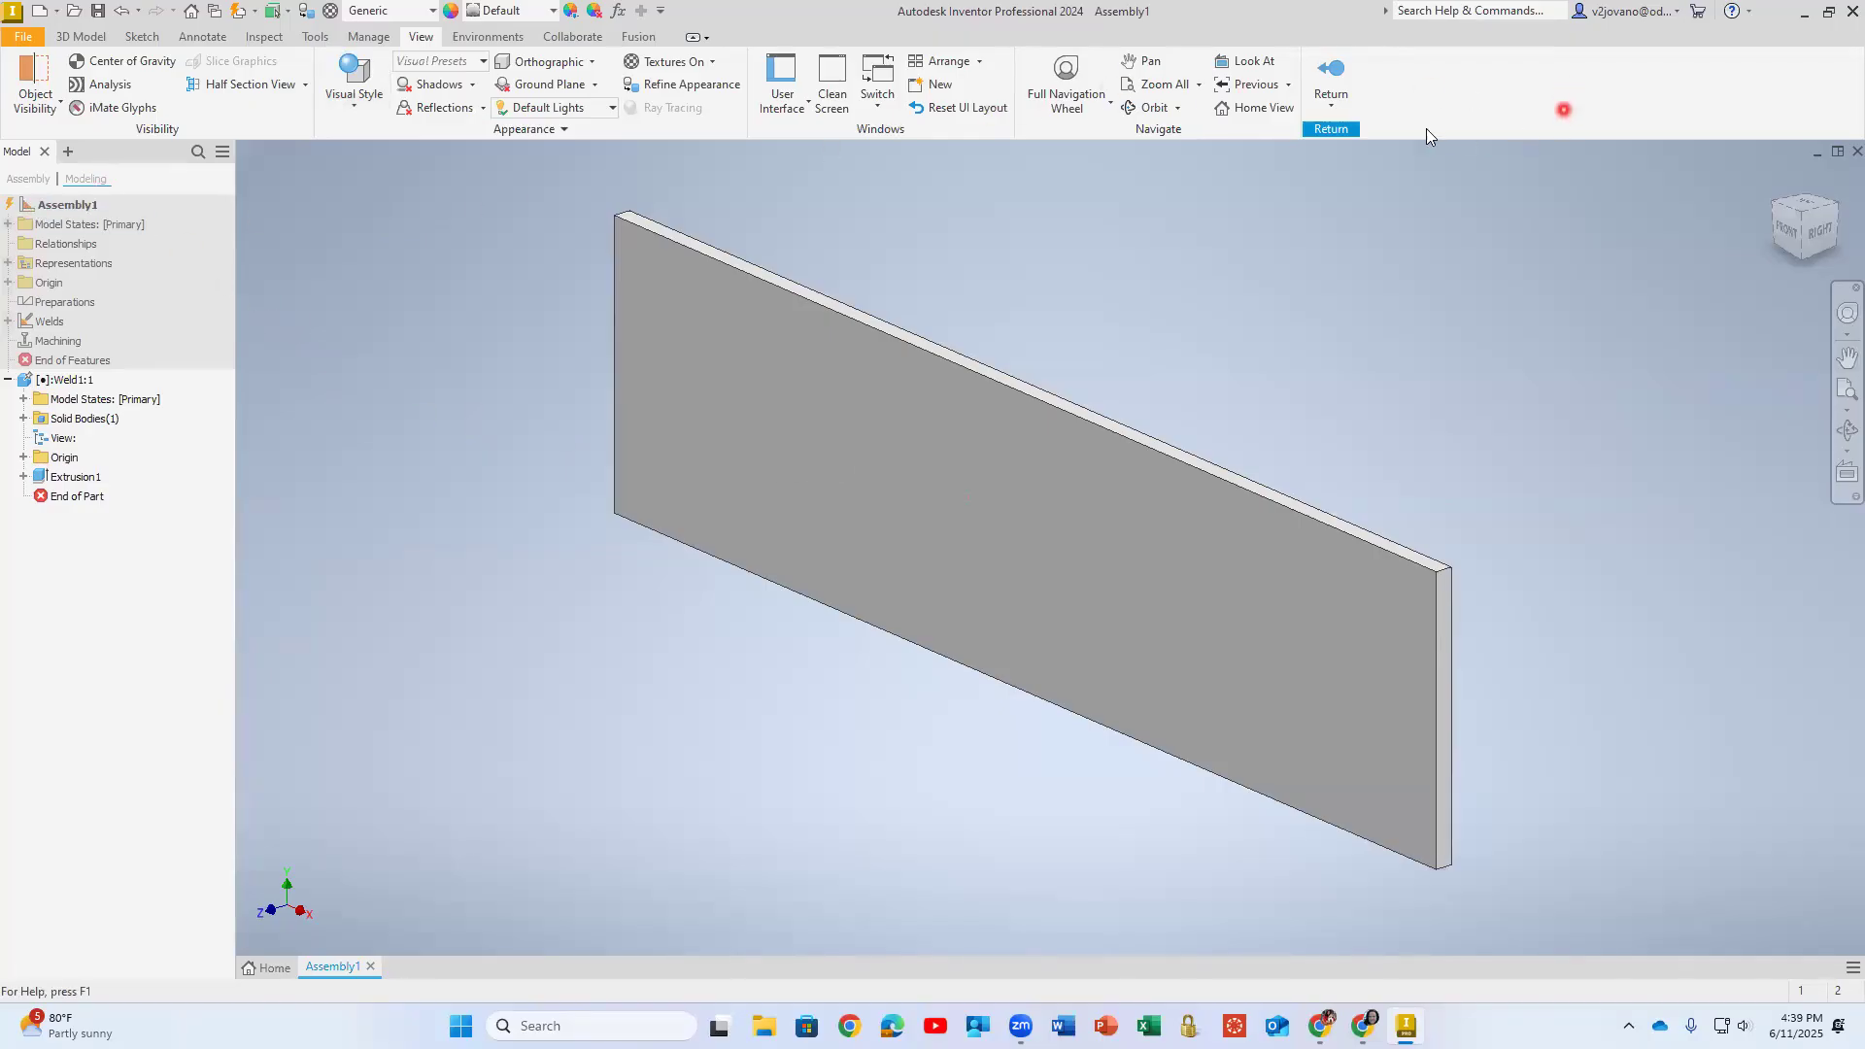
click(1351, 75)
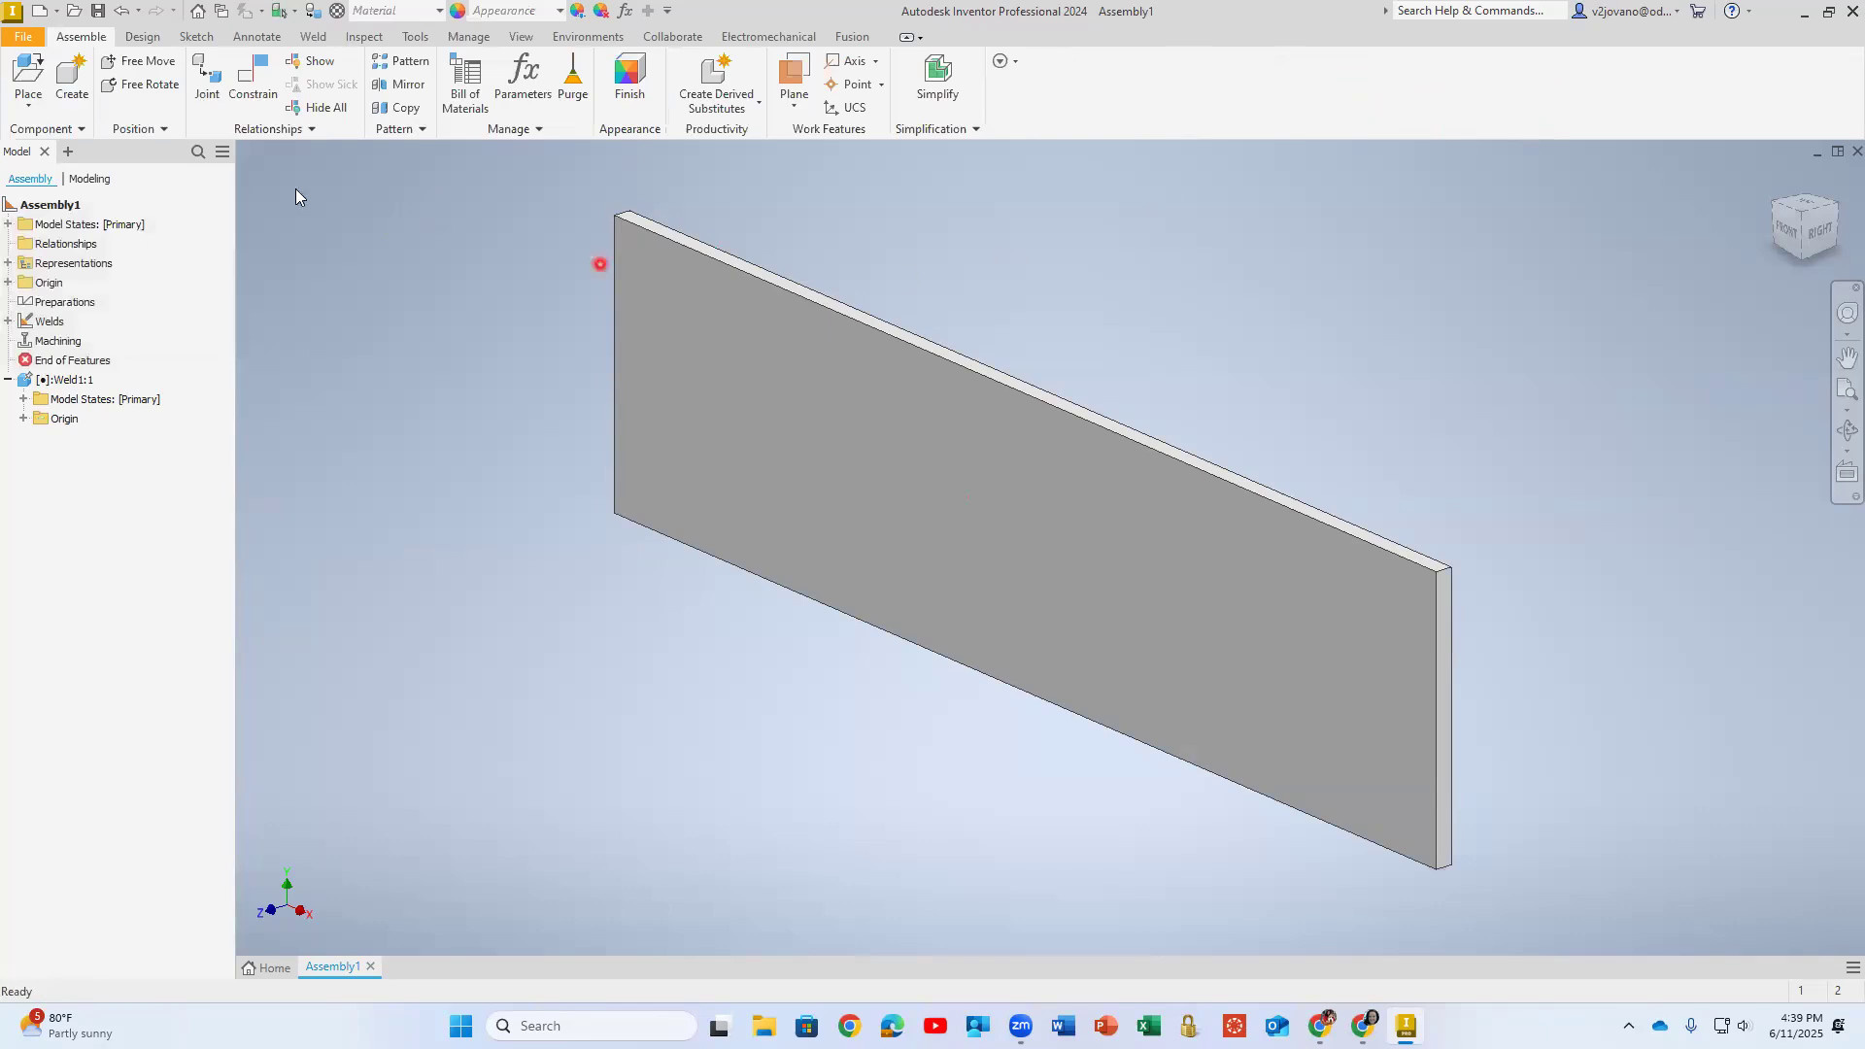
click(87, 38)
click(78, 78)
click(49, 205)
click(143, 37)
click(78, 37)
click(42, 205)
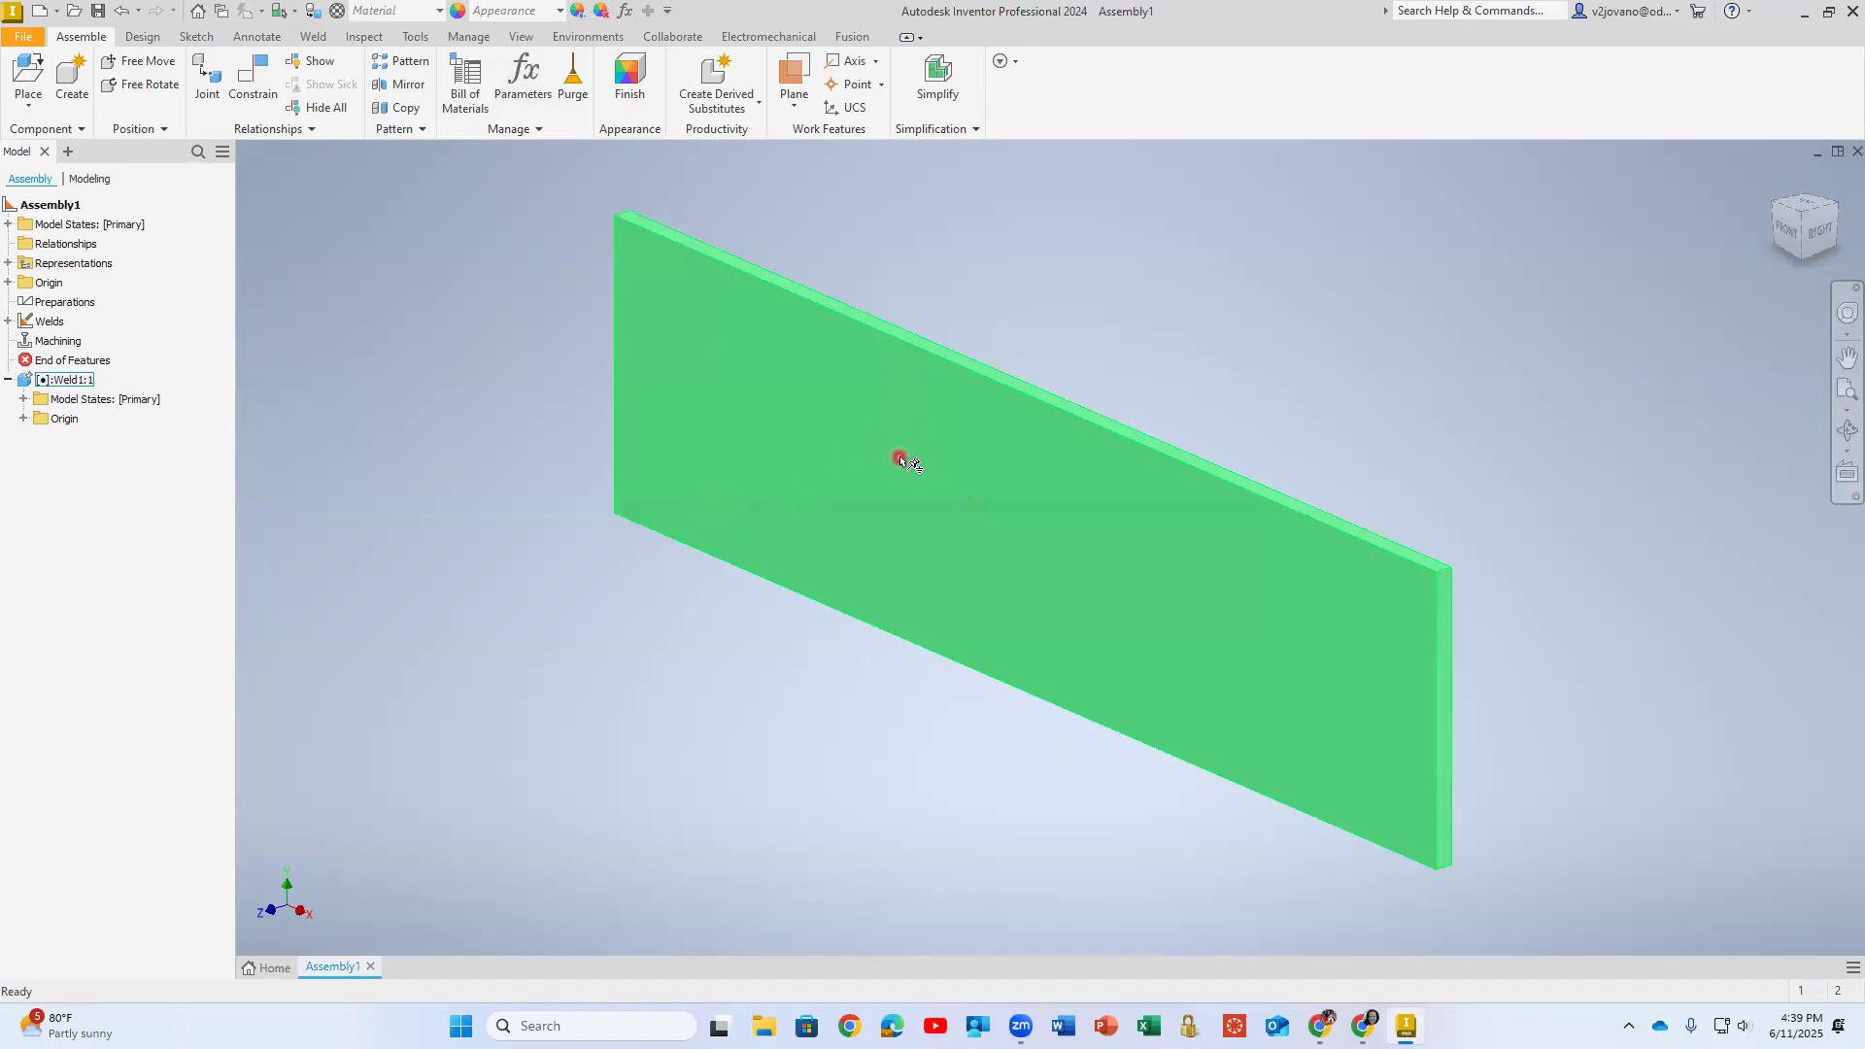
- Copy the Weld1 plate and paste a second instance in front of the original
click(64, 388)
right_click(64, 388)
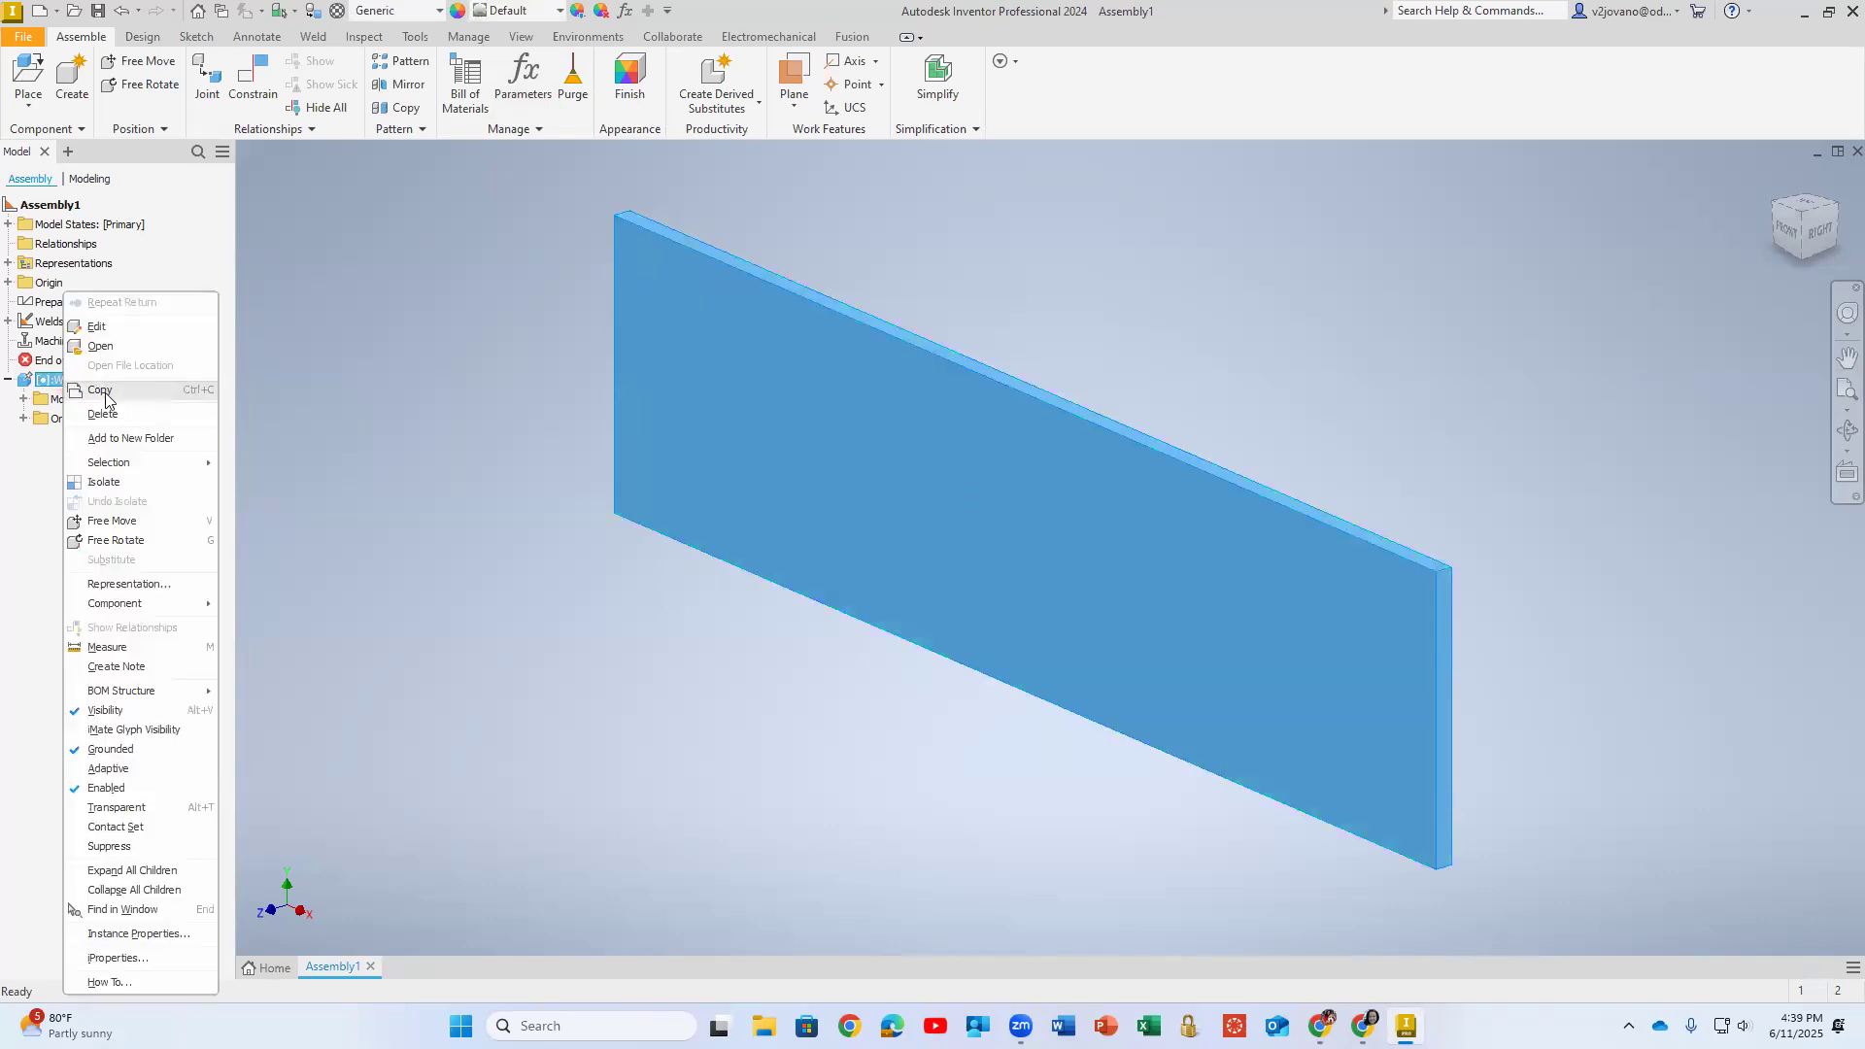
click(386, 392)
right_click(386, 392)
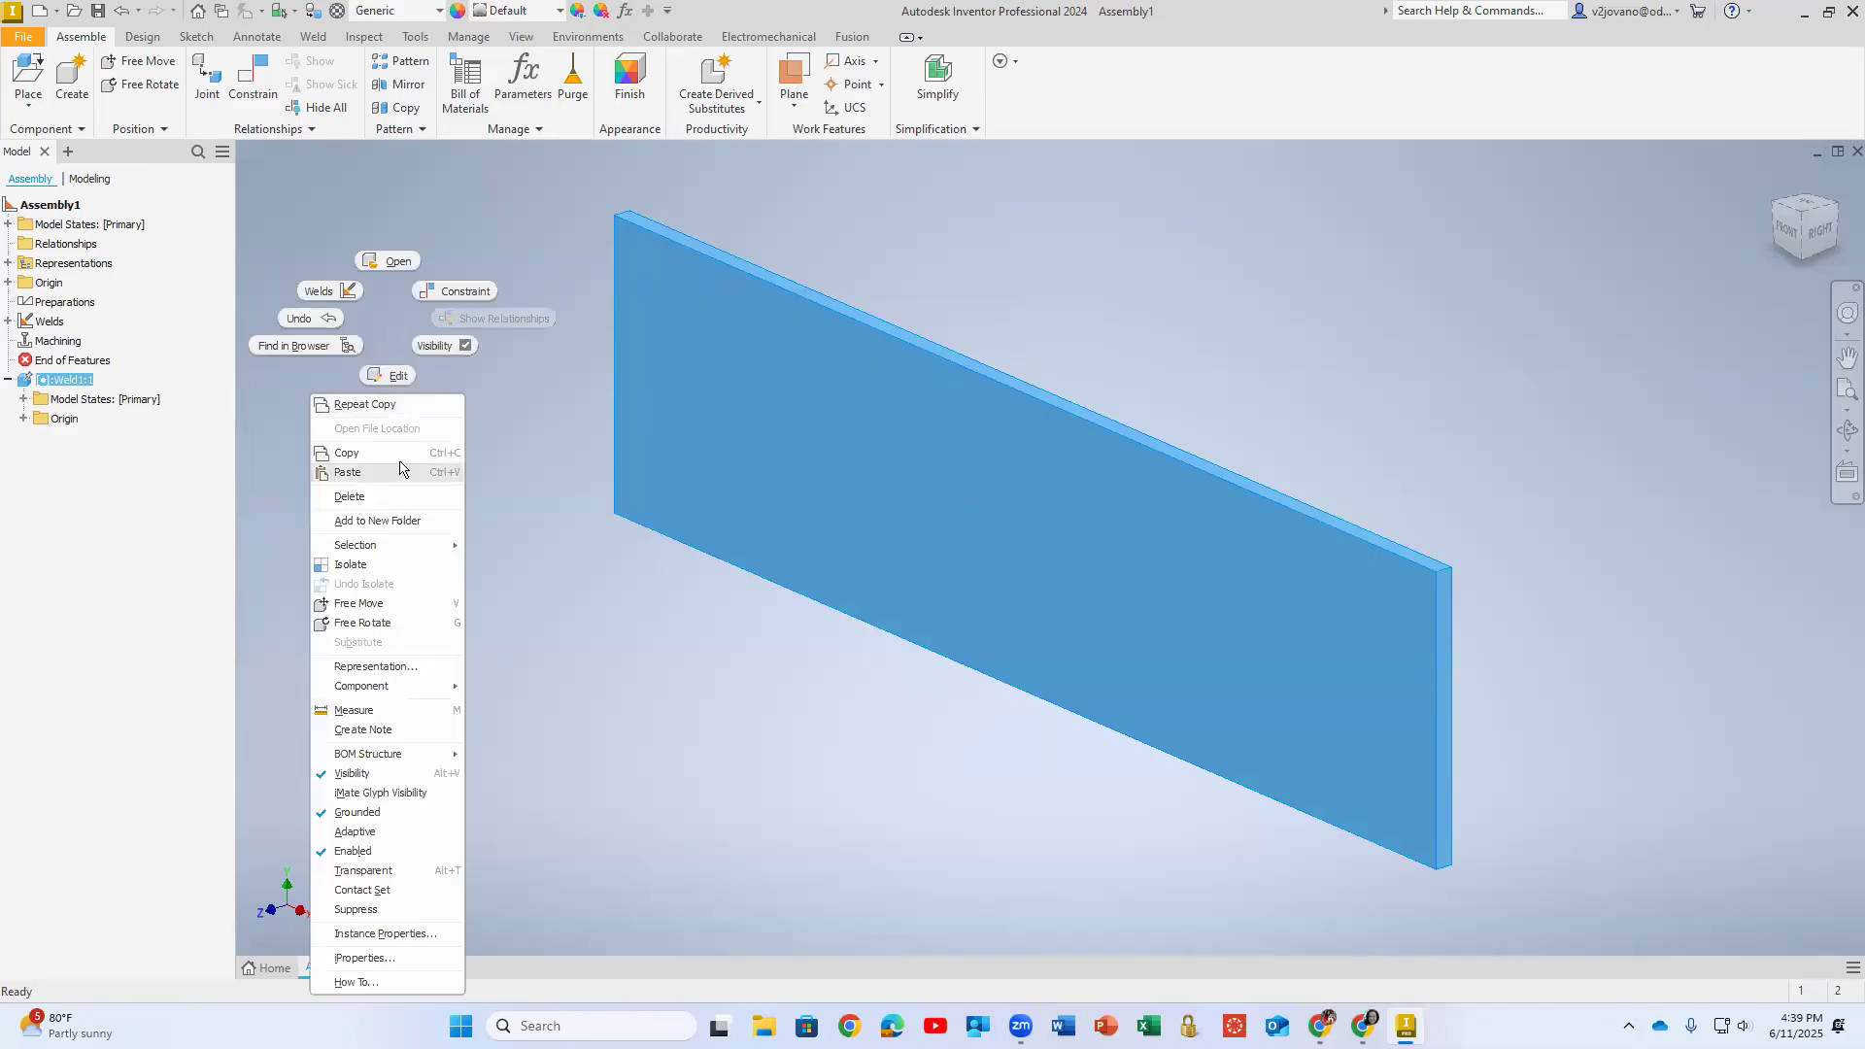
click(370, 473)
scroll(529, 501, up, 3)
middle_drag(616, 535, 971, 529)
click(795, 440)
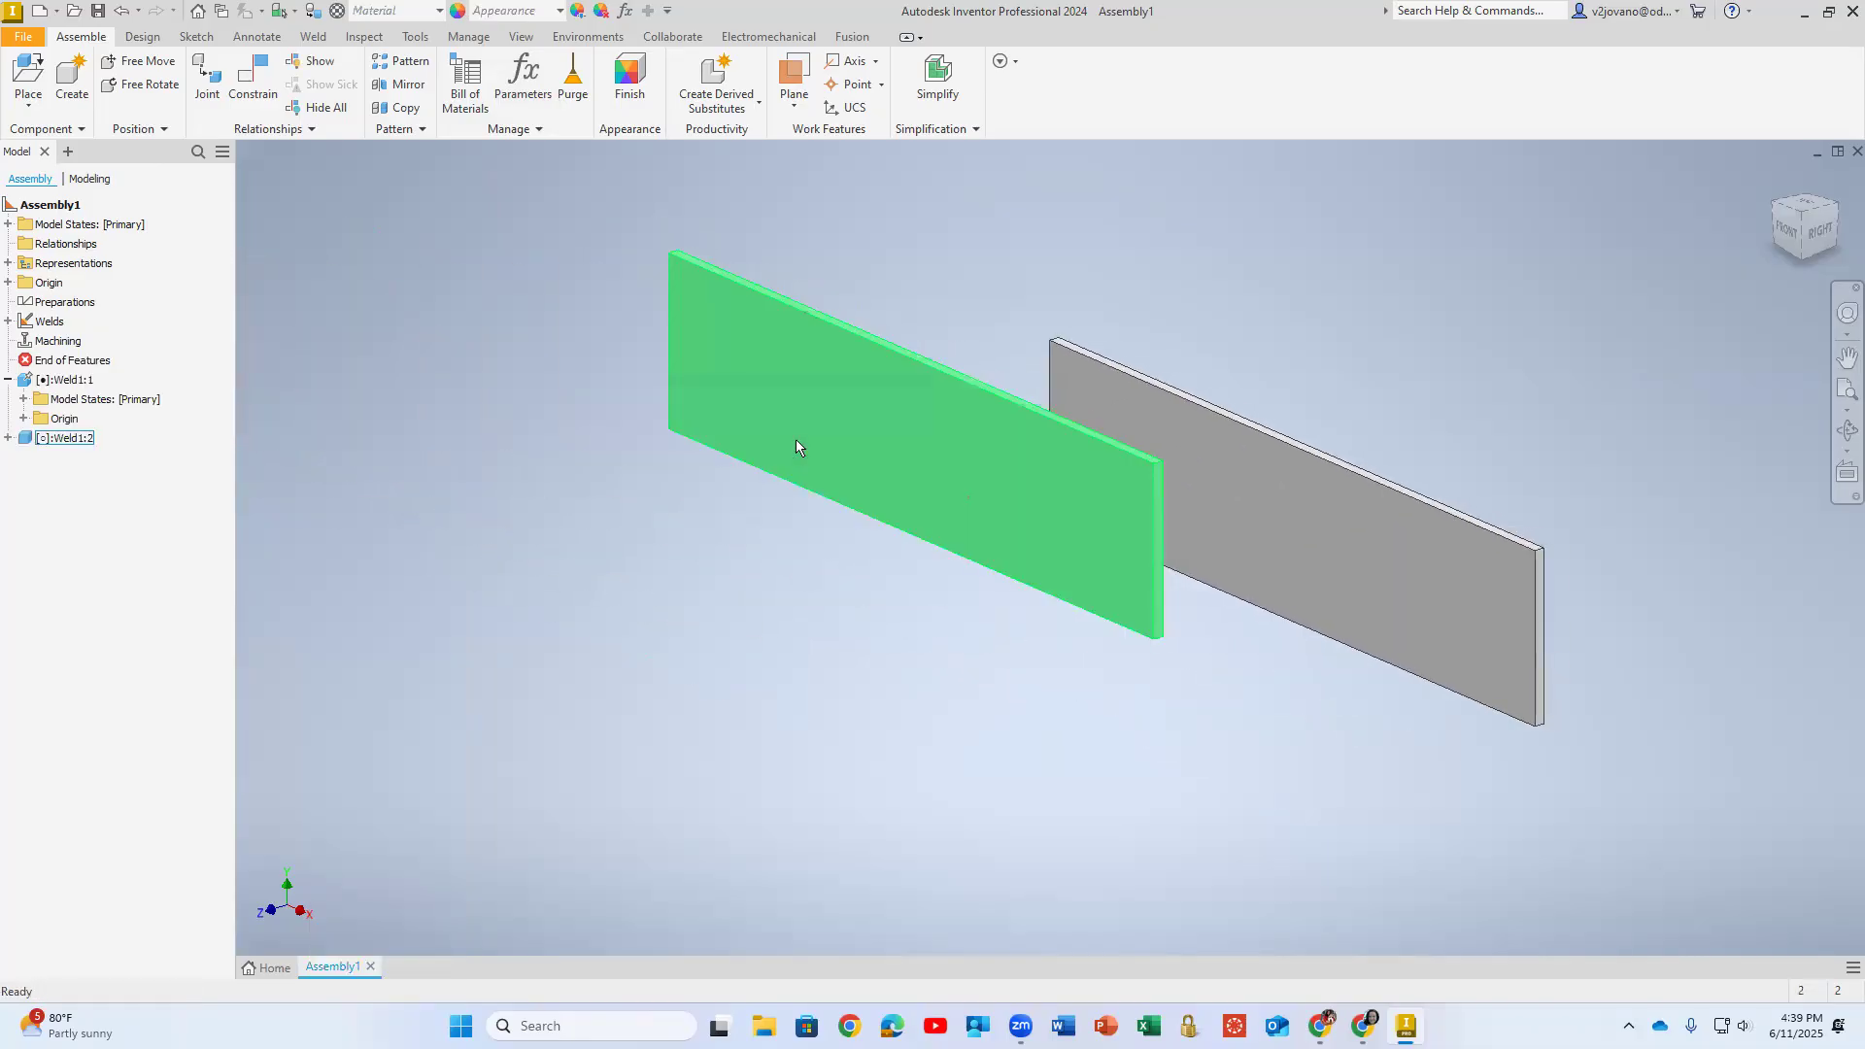
key(Escape)
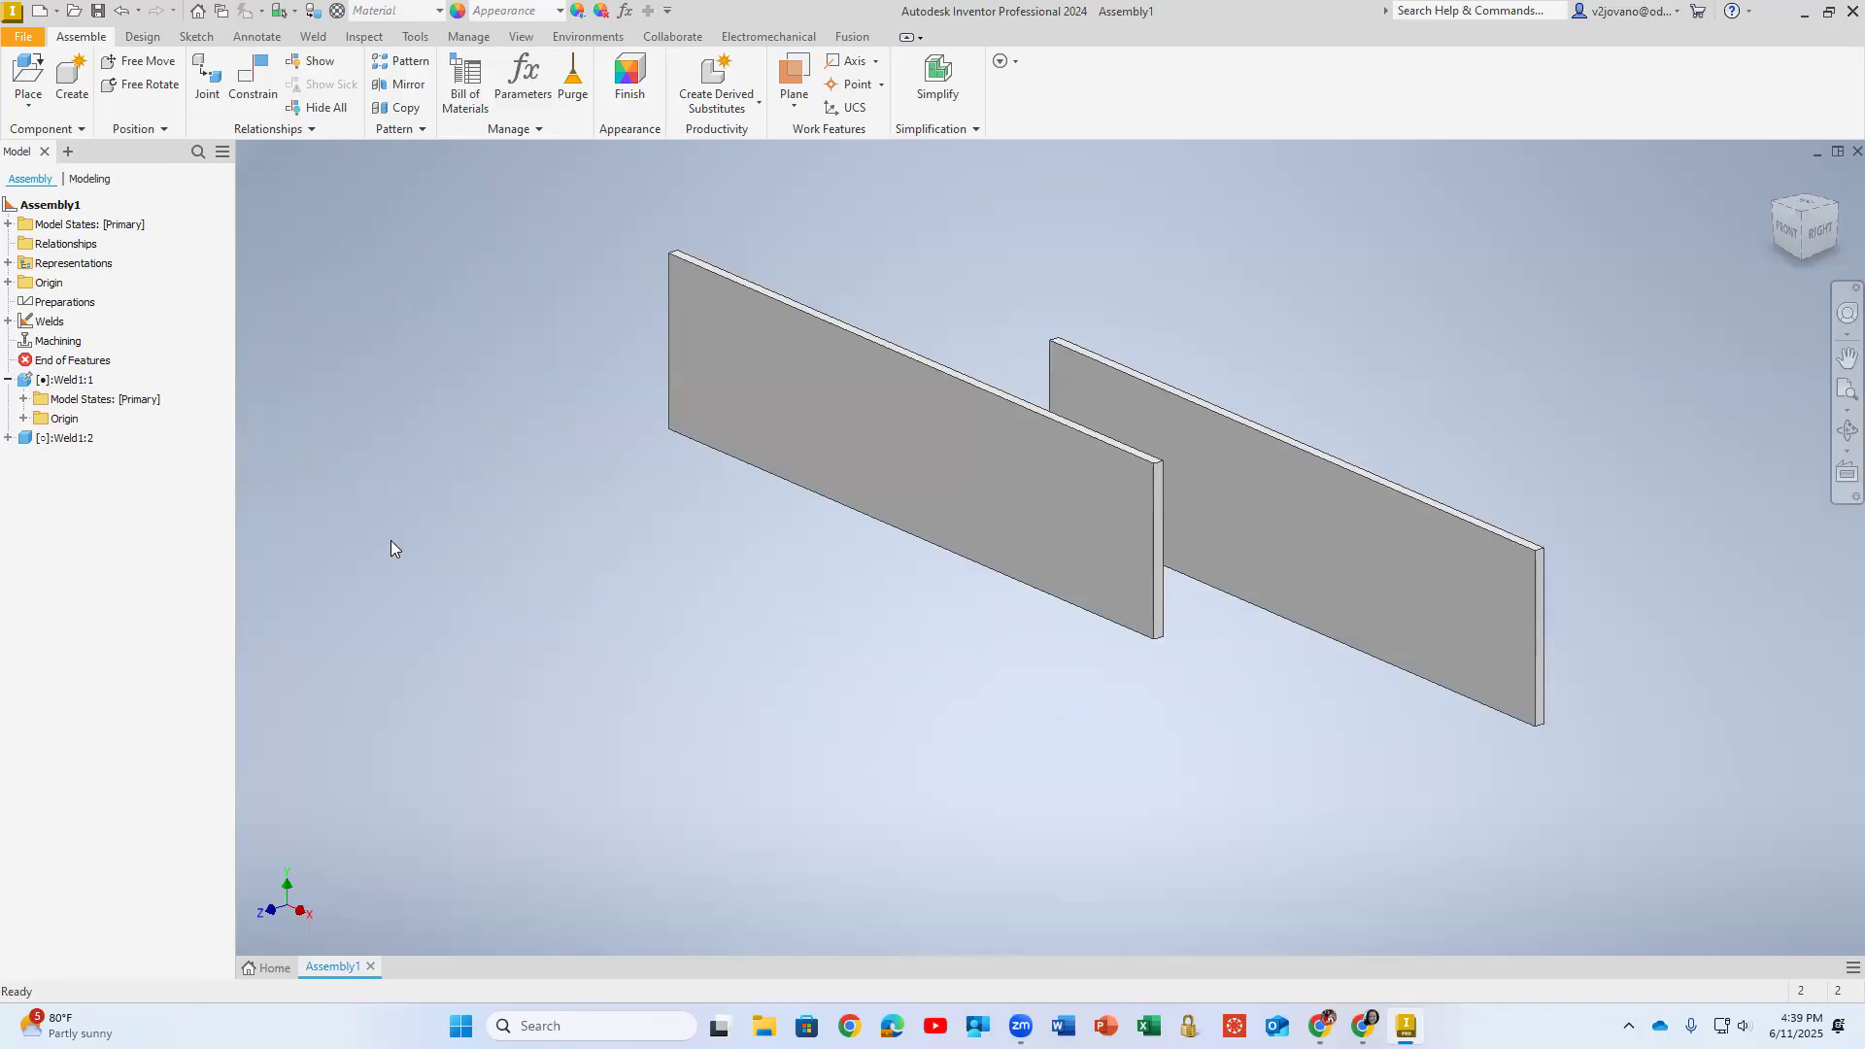
- Paste a third instance of the plate and reposition the copies so all three stand in a spaced row
key(ctrl+v)
click(738, 579)
drag(976, 486, 1193, 622)
drag(842, 653, 999, 682)
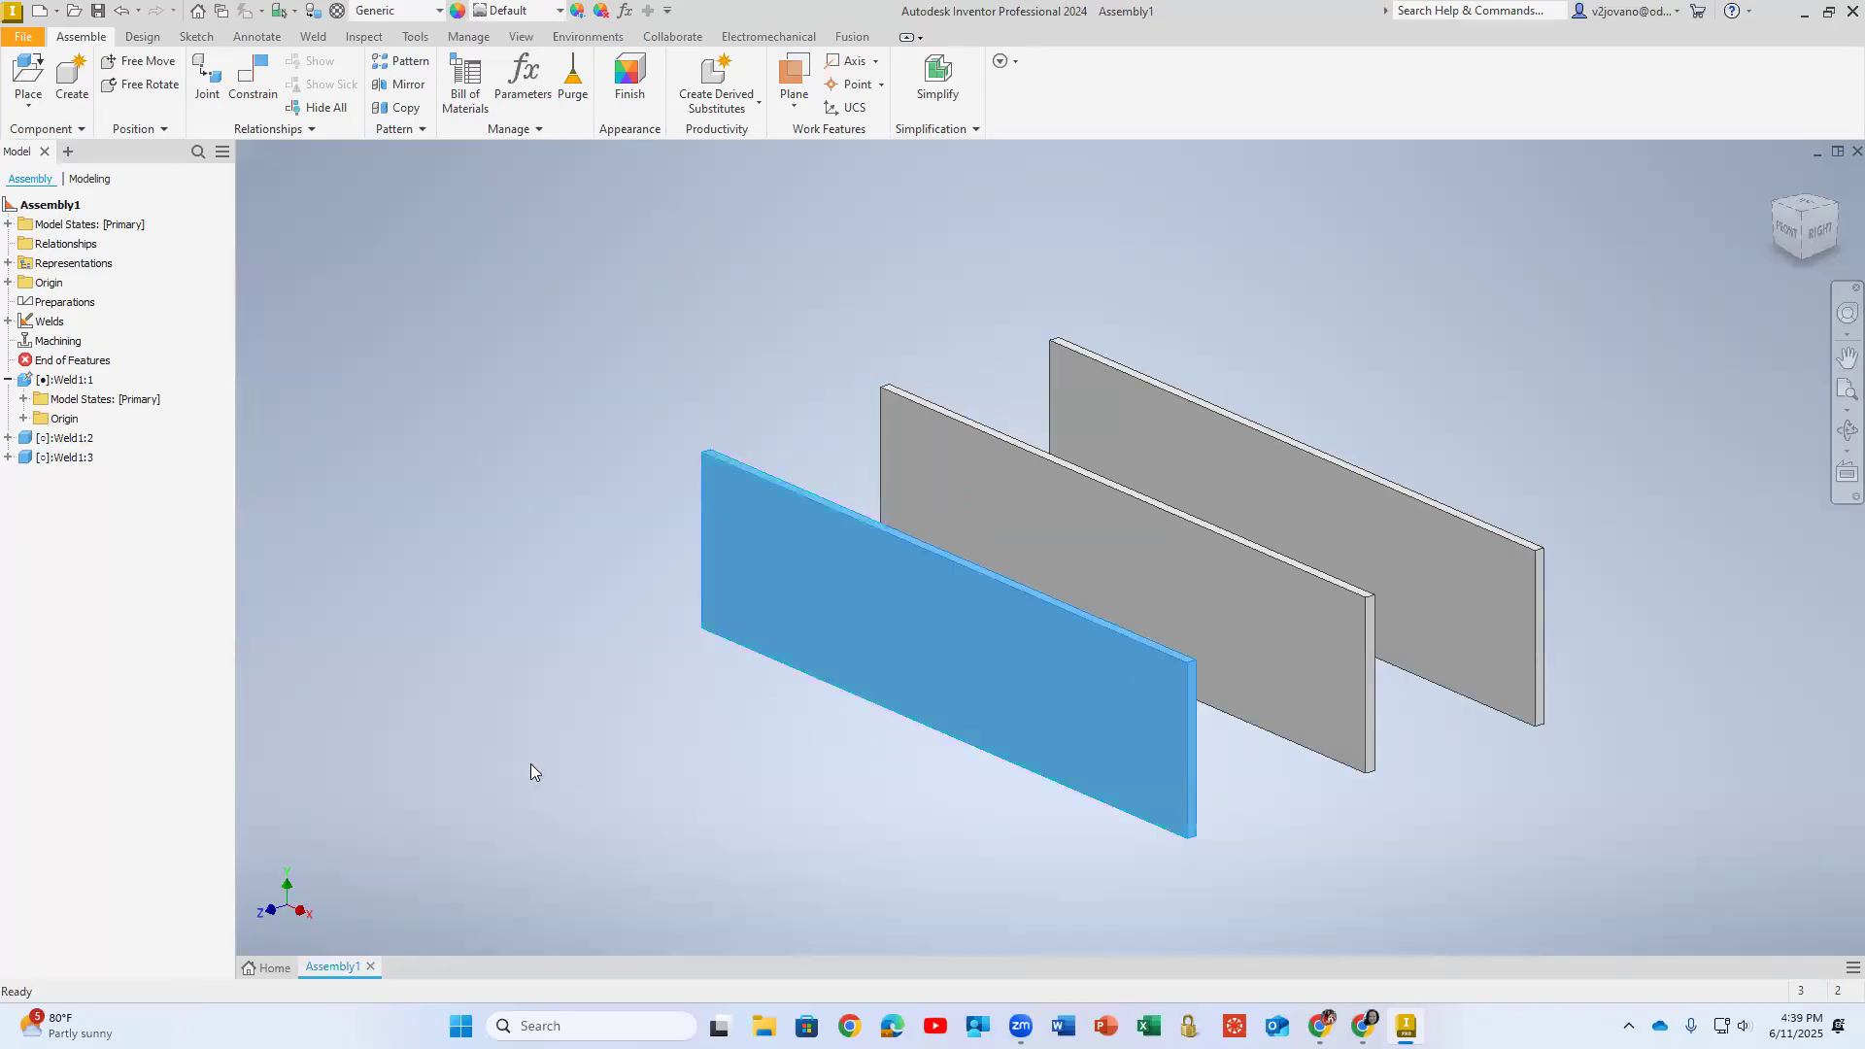
- Paste a fourth instance of the plate at the front of the row and collapse the first instance's model tree entry
key(ctrl+v)
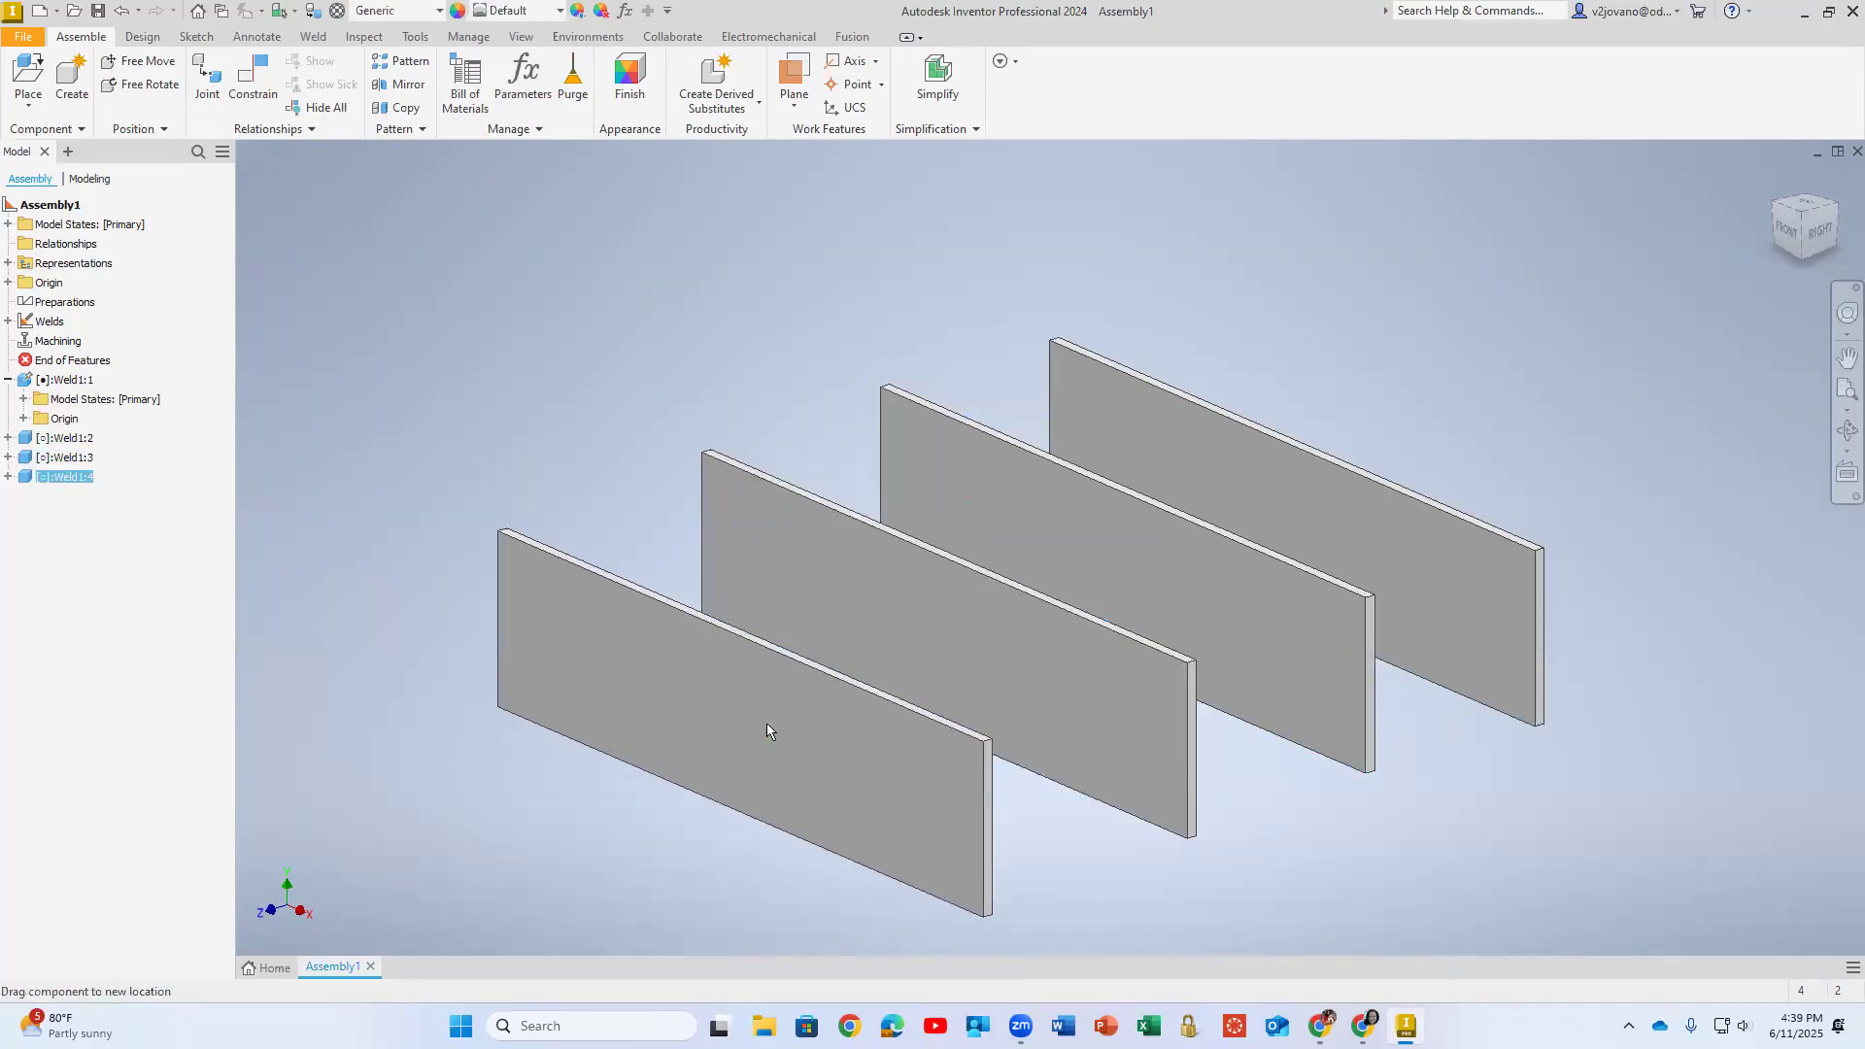
click(755, 723)
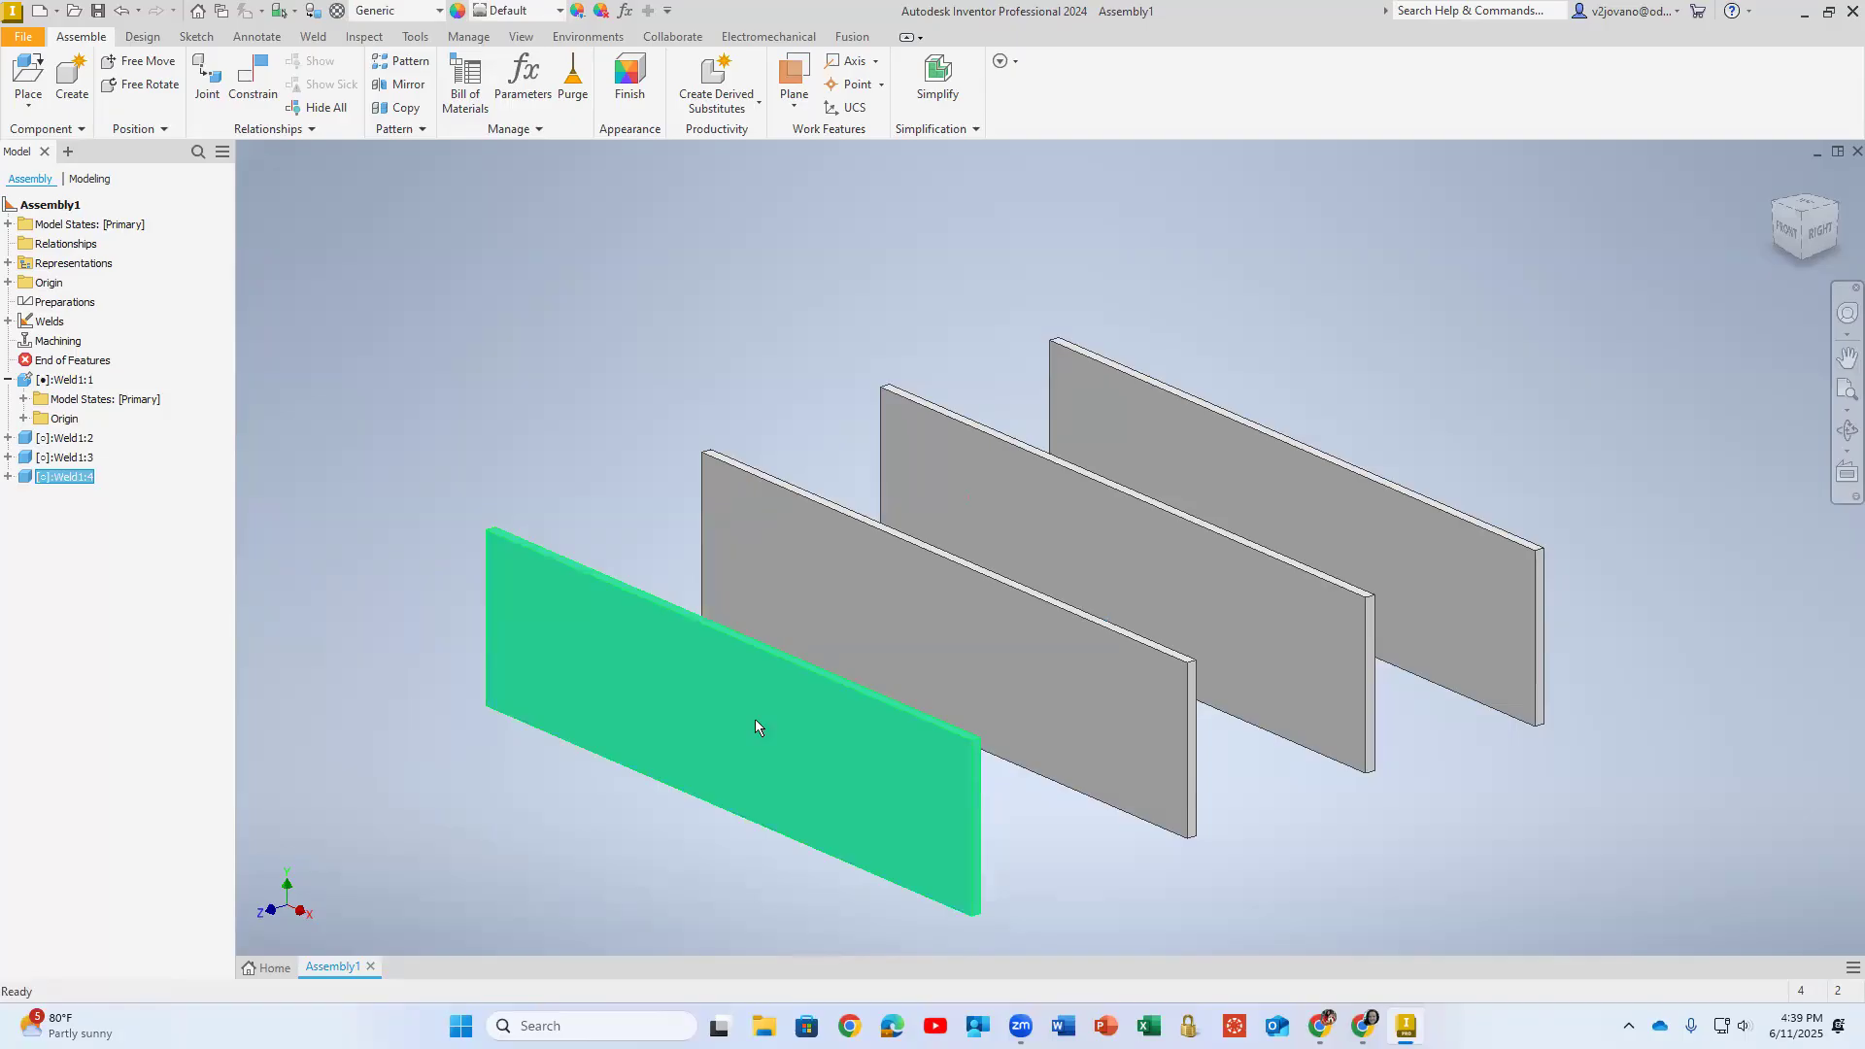
middle_drag(812, 704, 795, 629)
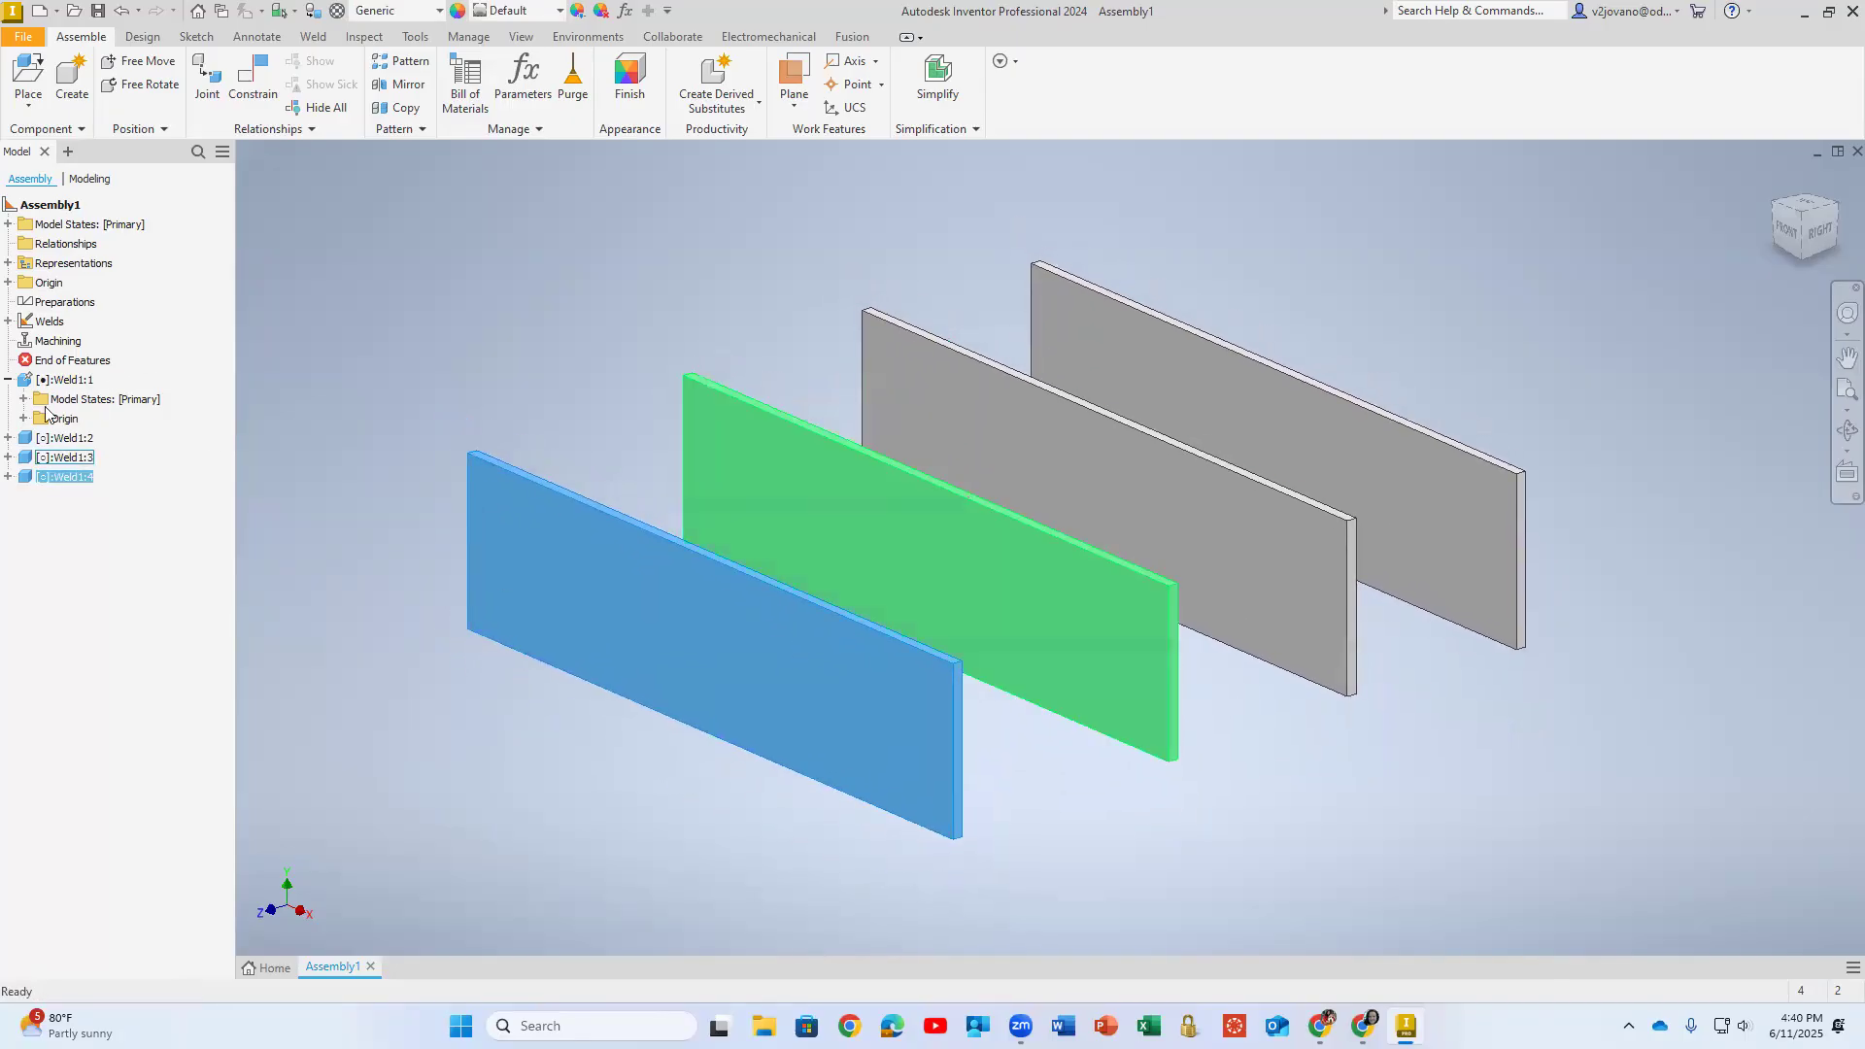
click(8, 380)
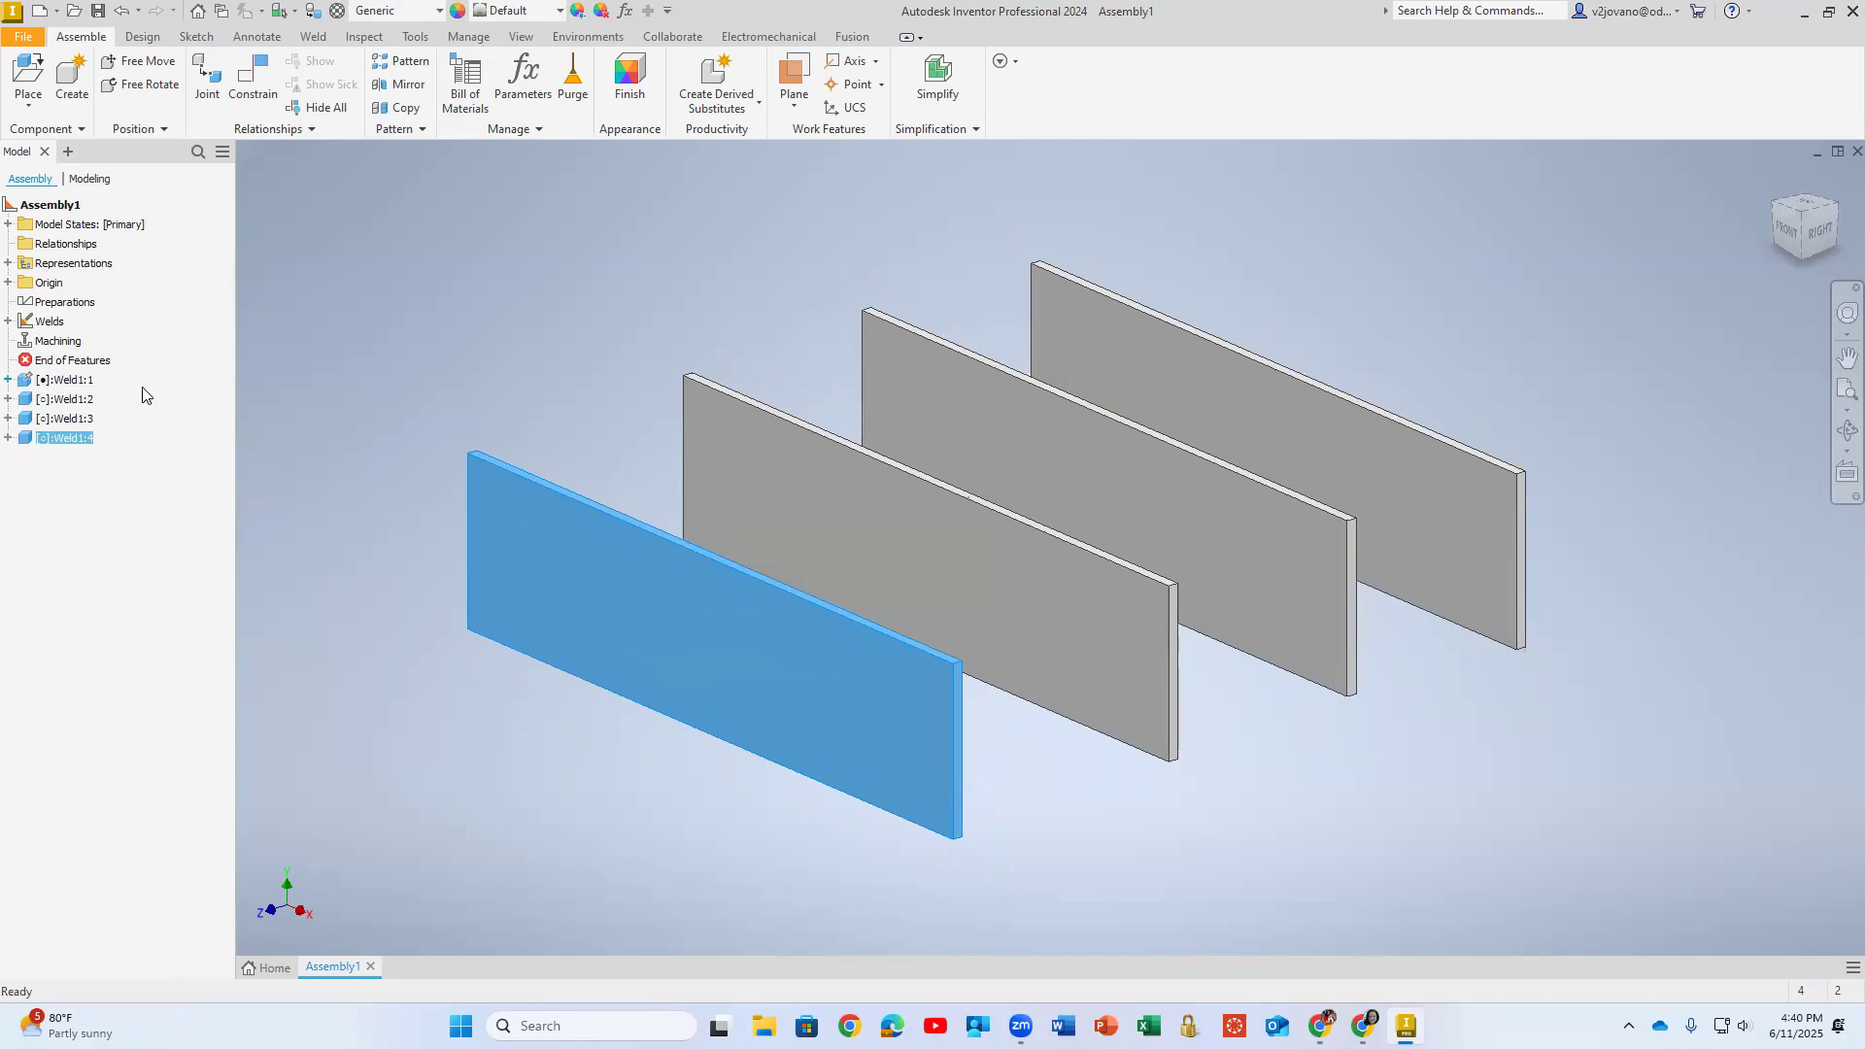
- Mate the narrow top face of the second plate from the front to the front plate's broad face
click(248, 80)
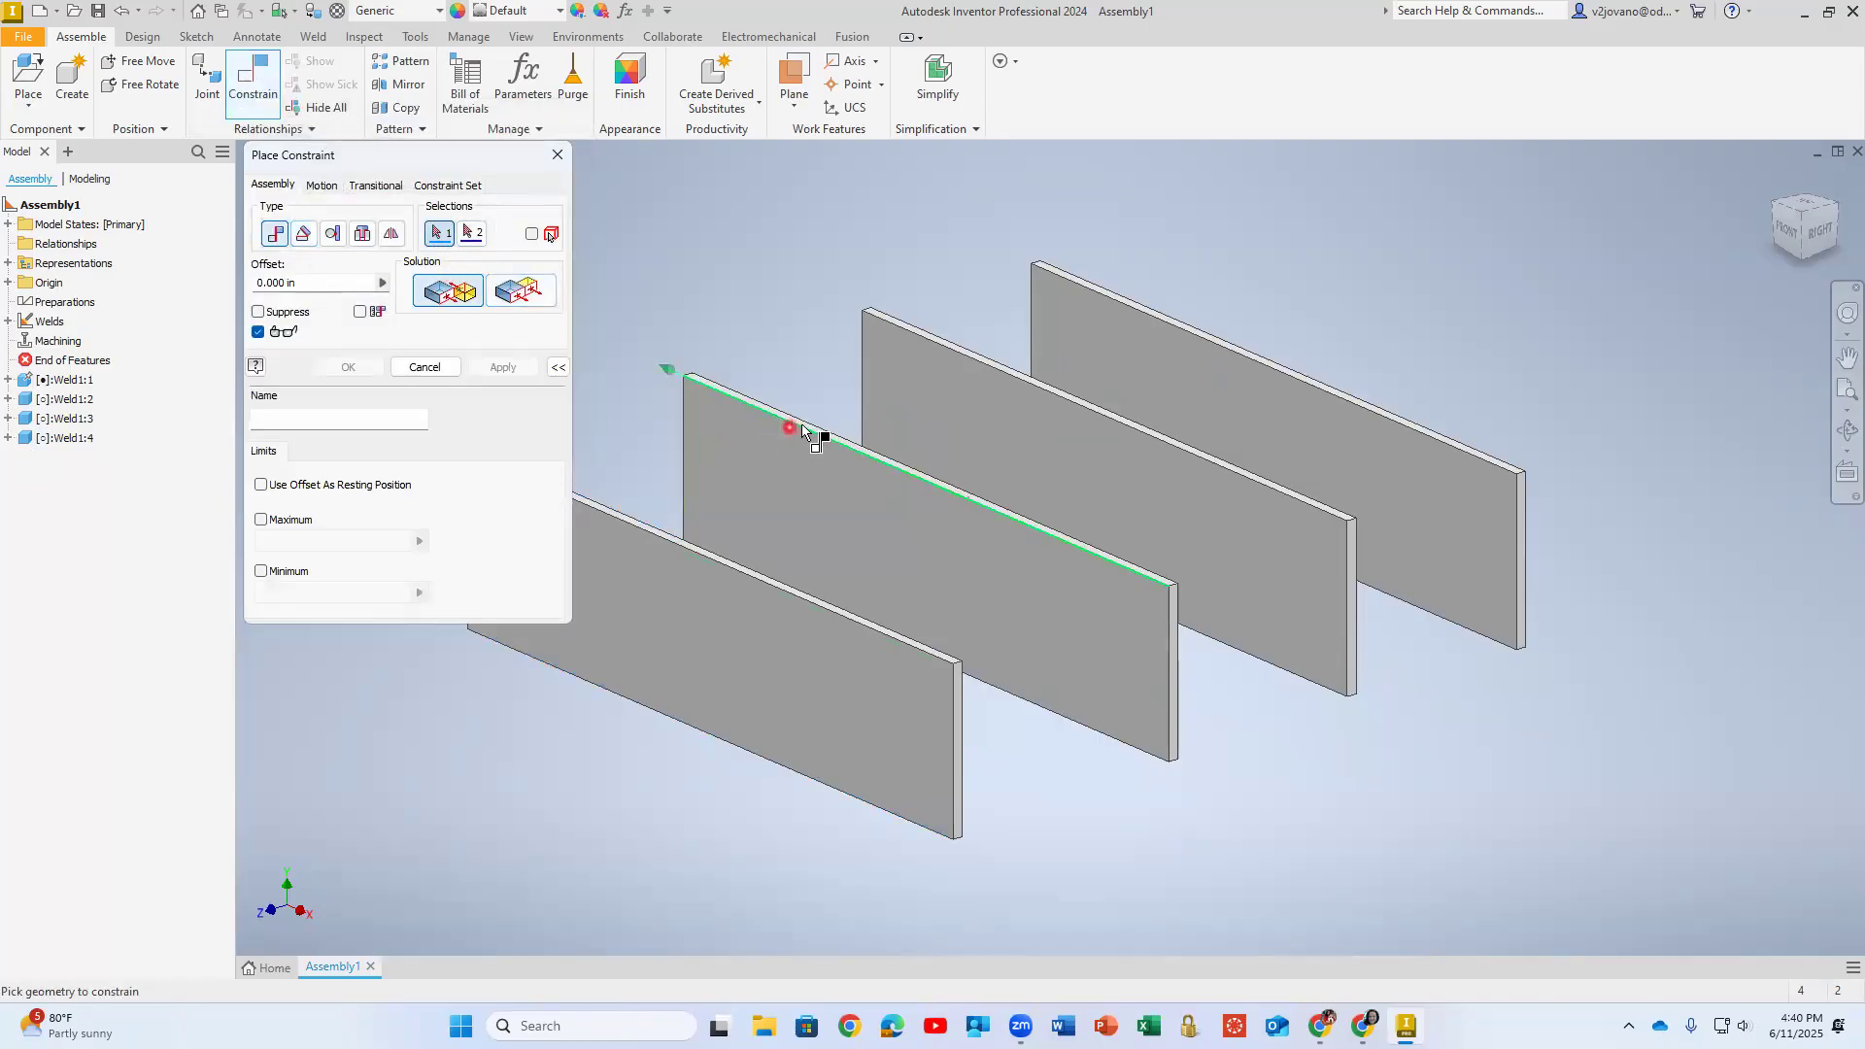
scroll(795, 423, up, 3)
scroll(796, 417, up, 2)
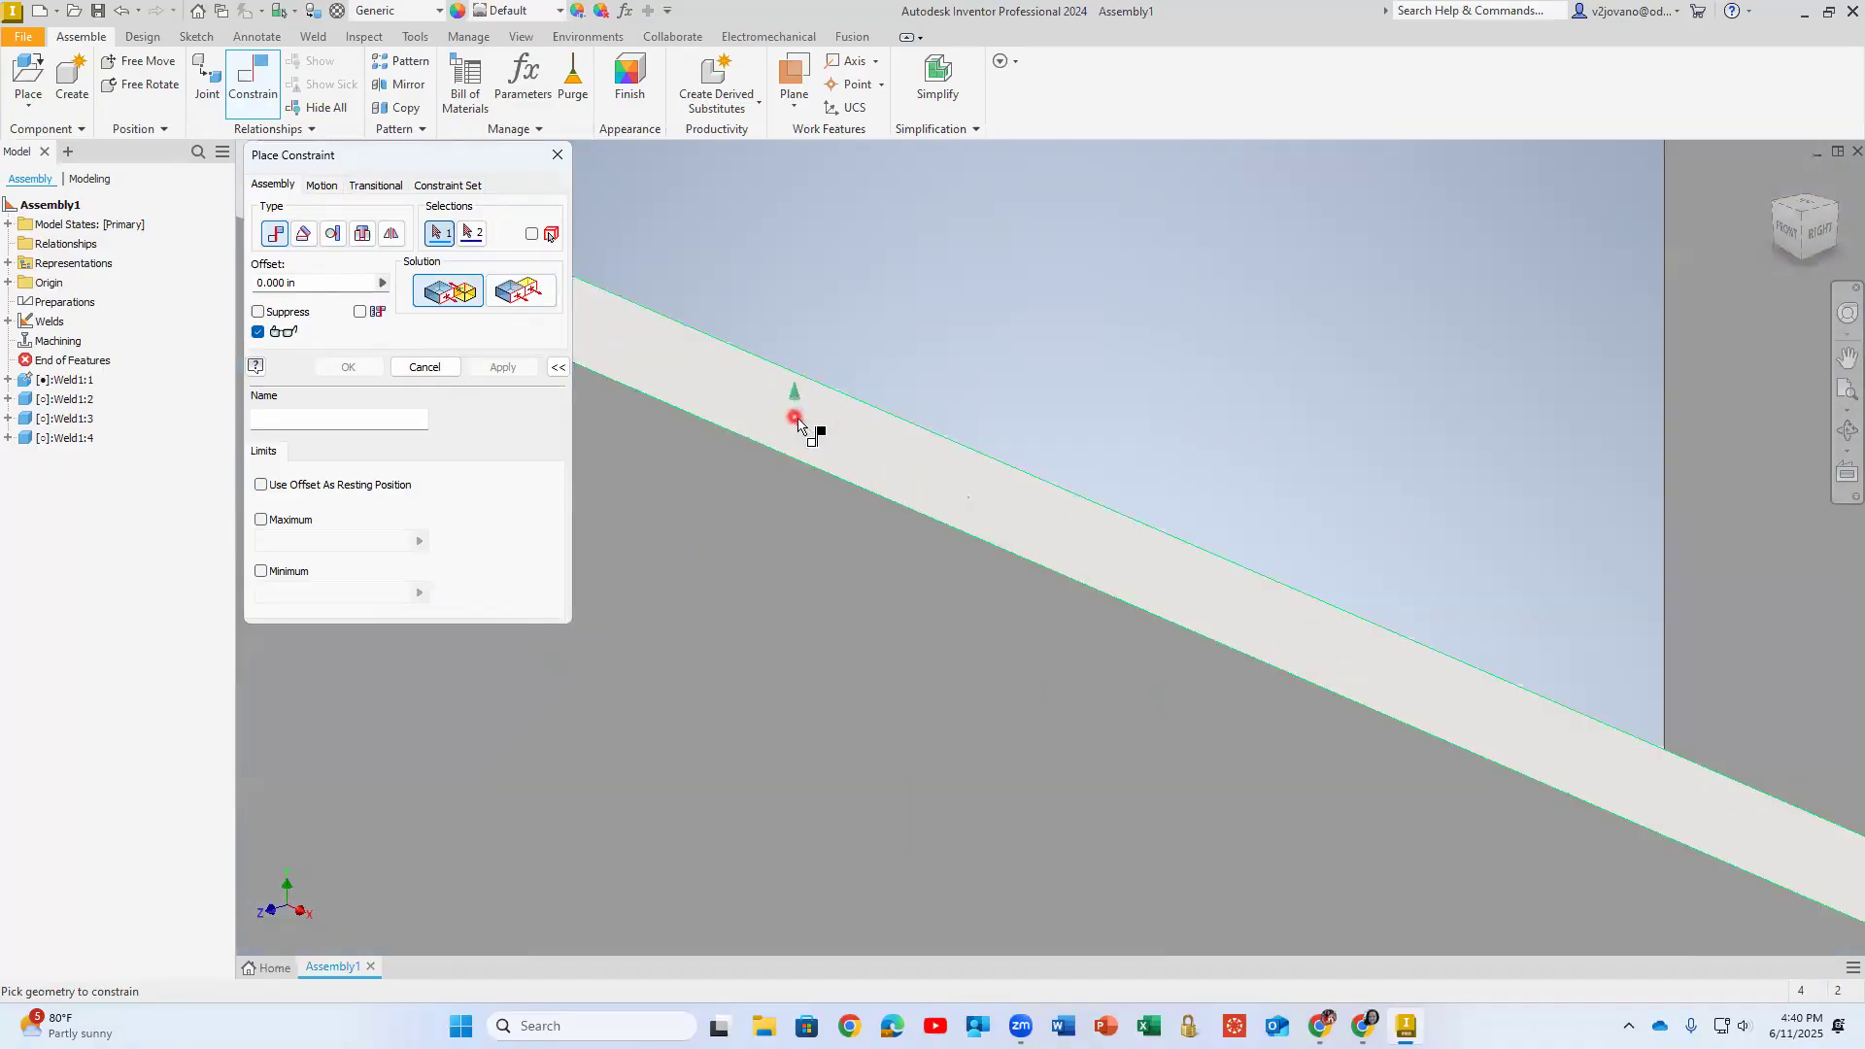
click(795, 418)
scroll(800, 480, down, 6)
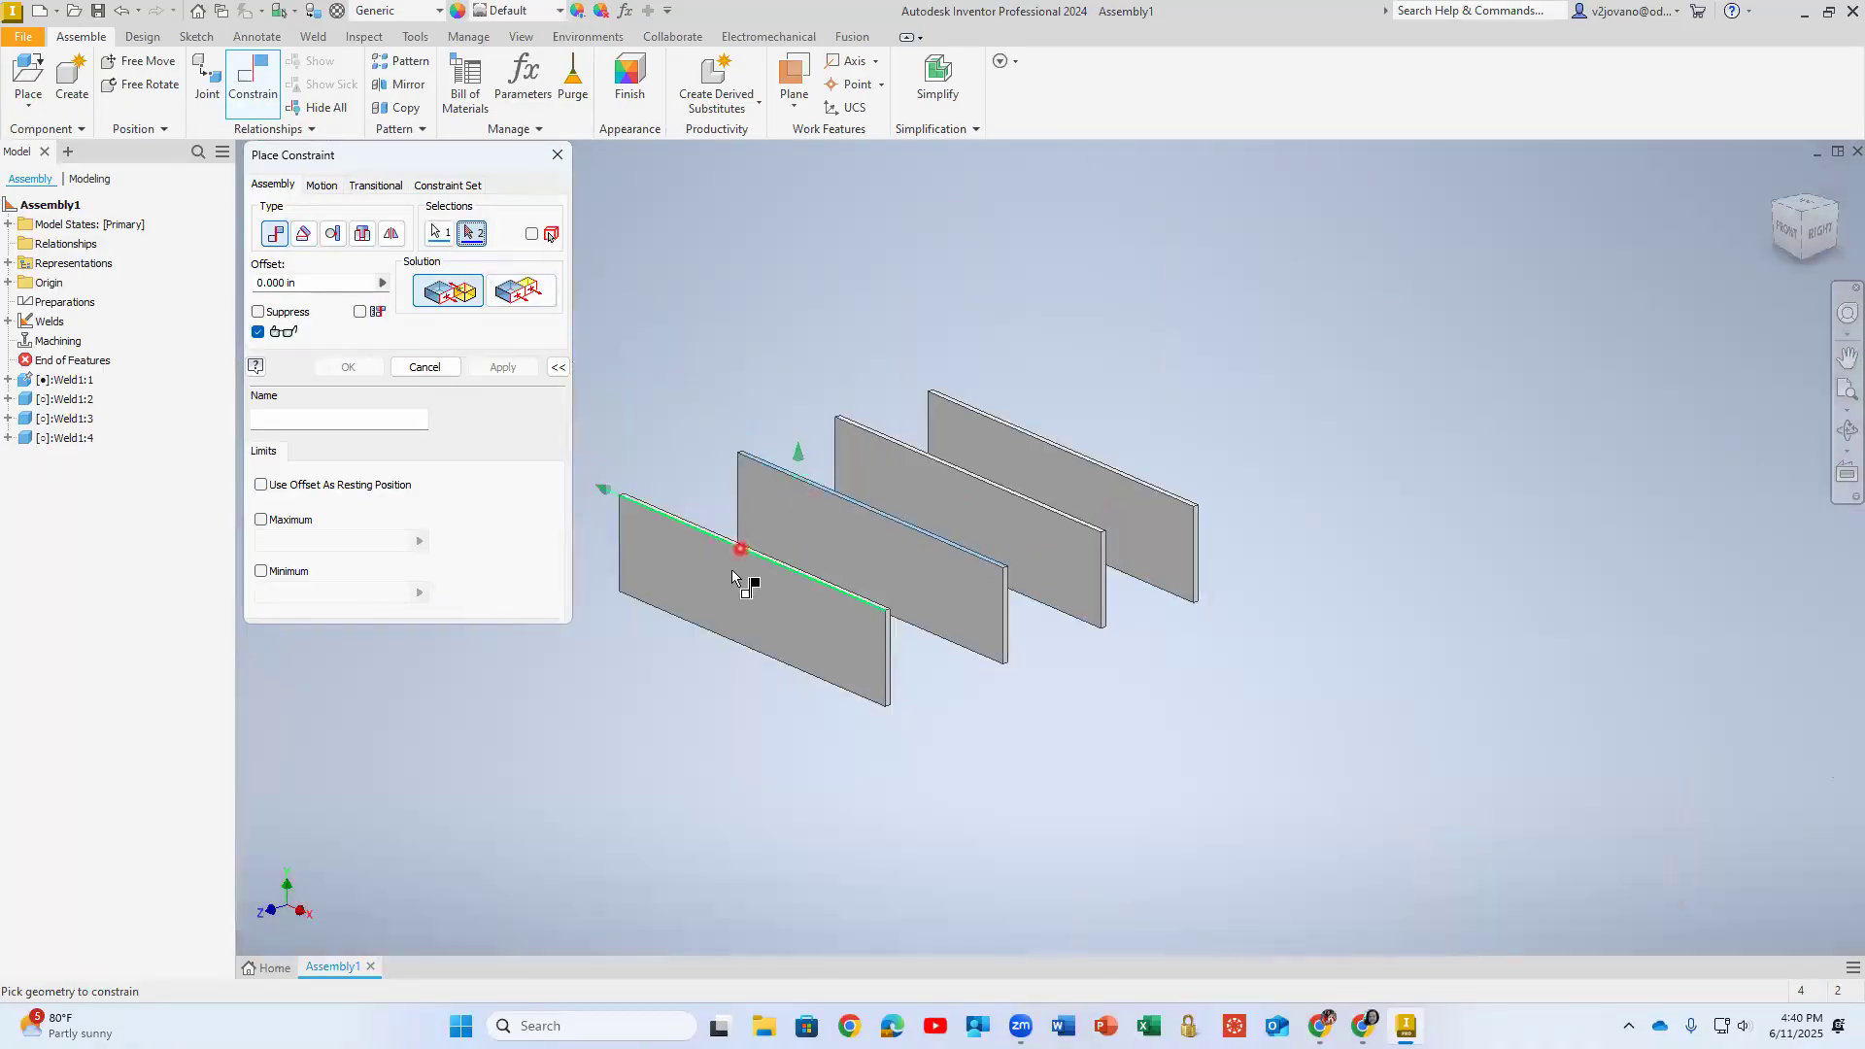
click(720, 585)
middle_drag(795, 513, 1062, 396)
scroll(1059, 399, up, 5)
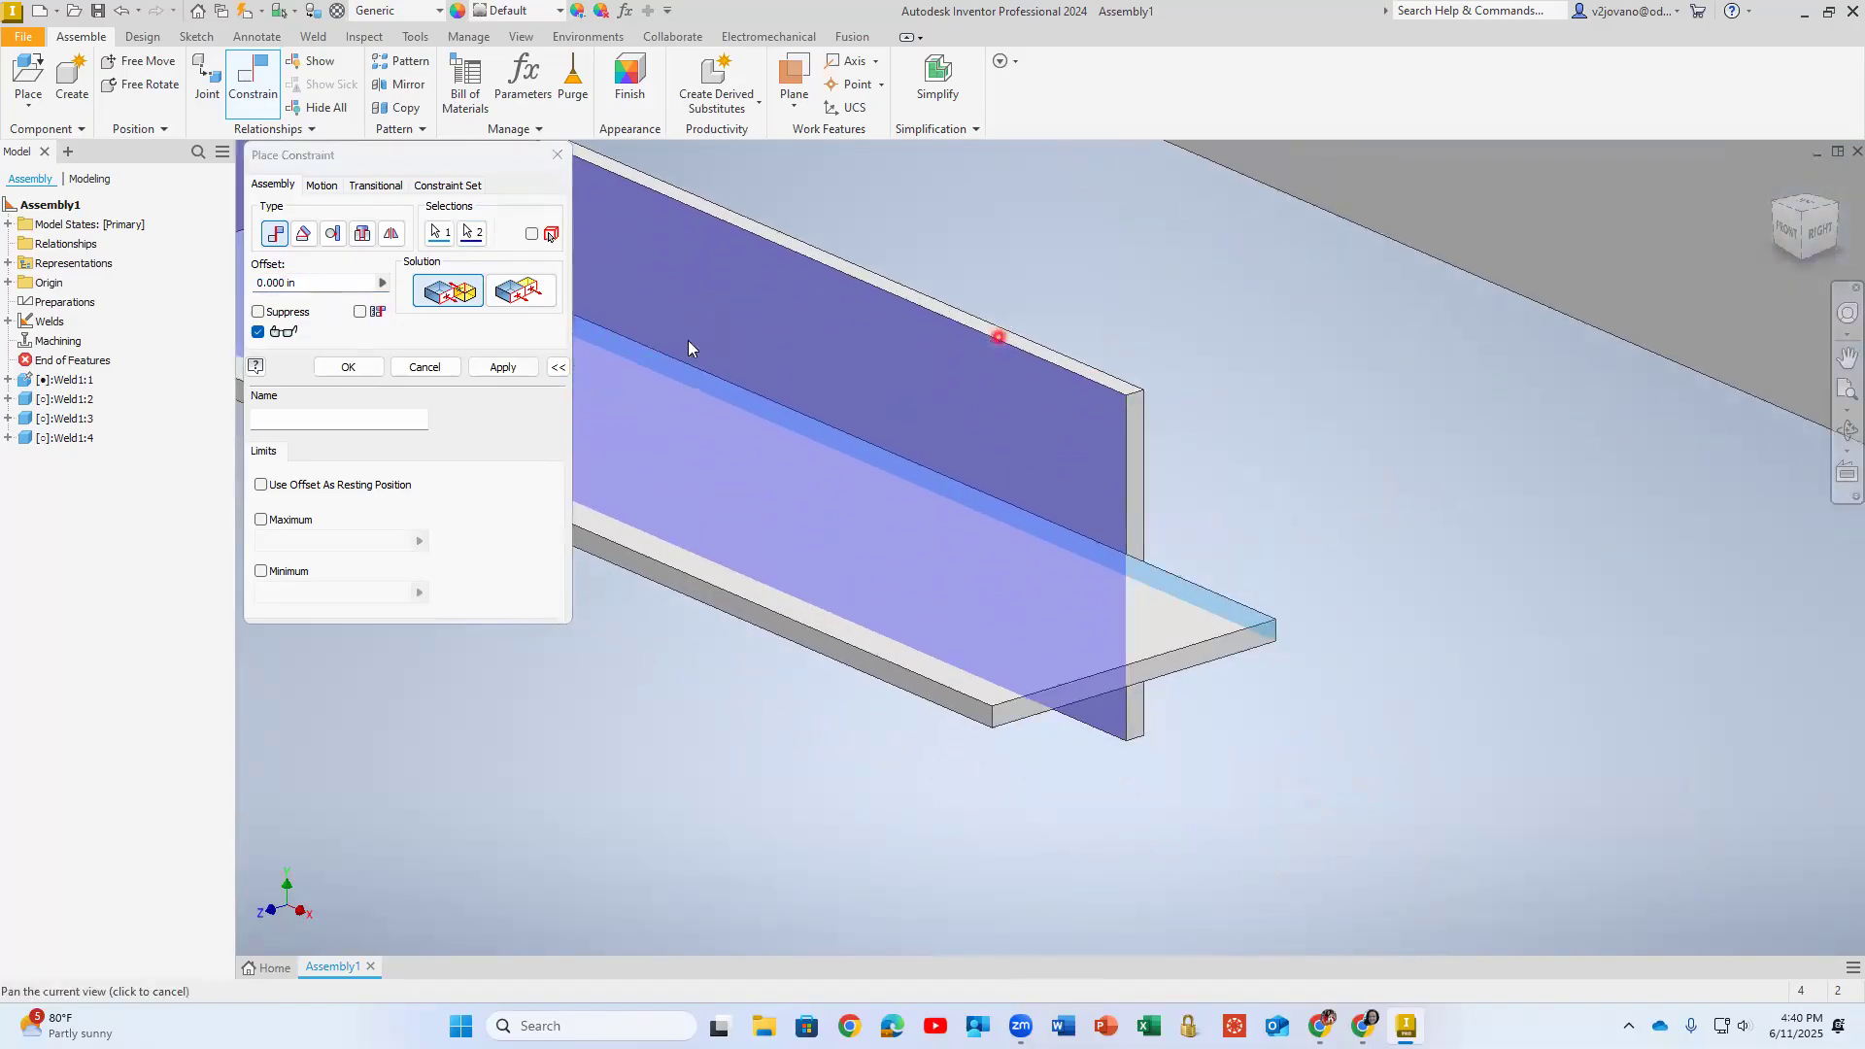
click(499, 367)
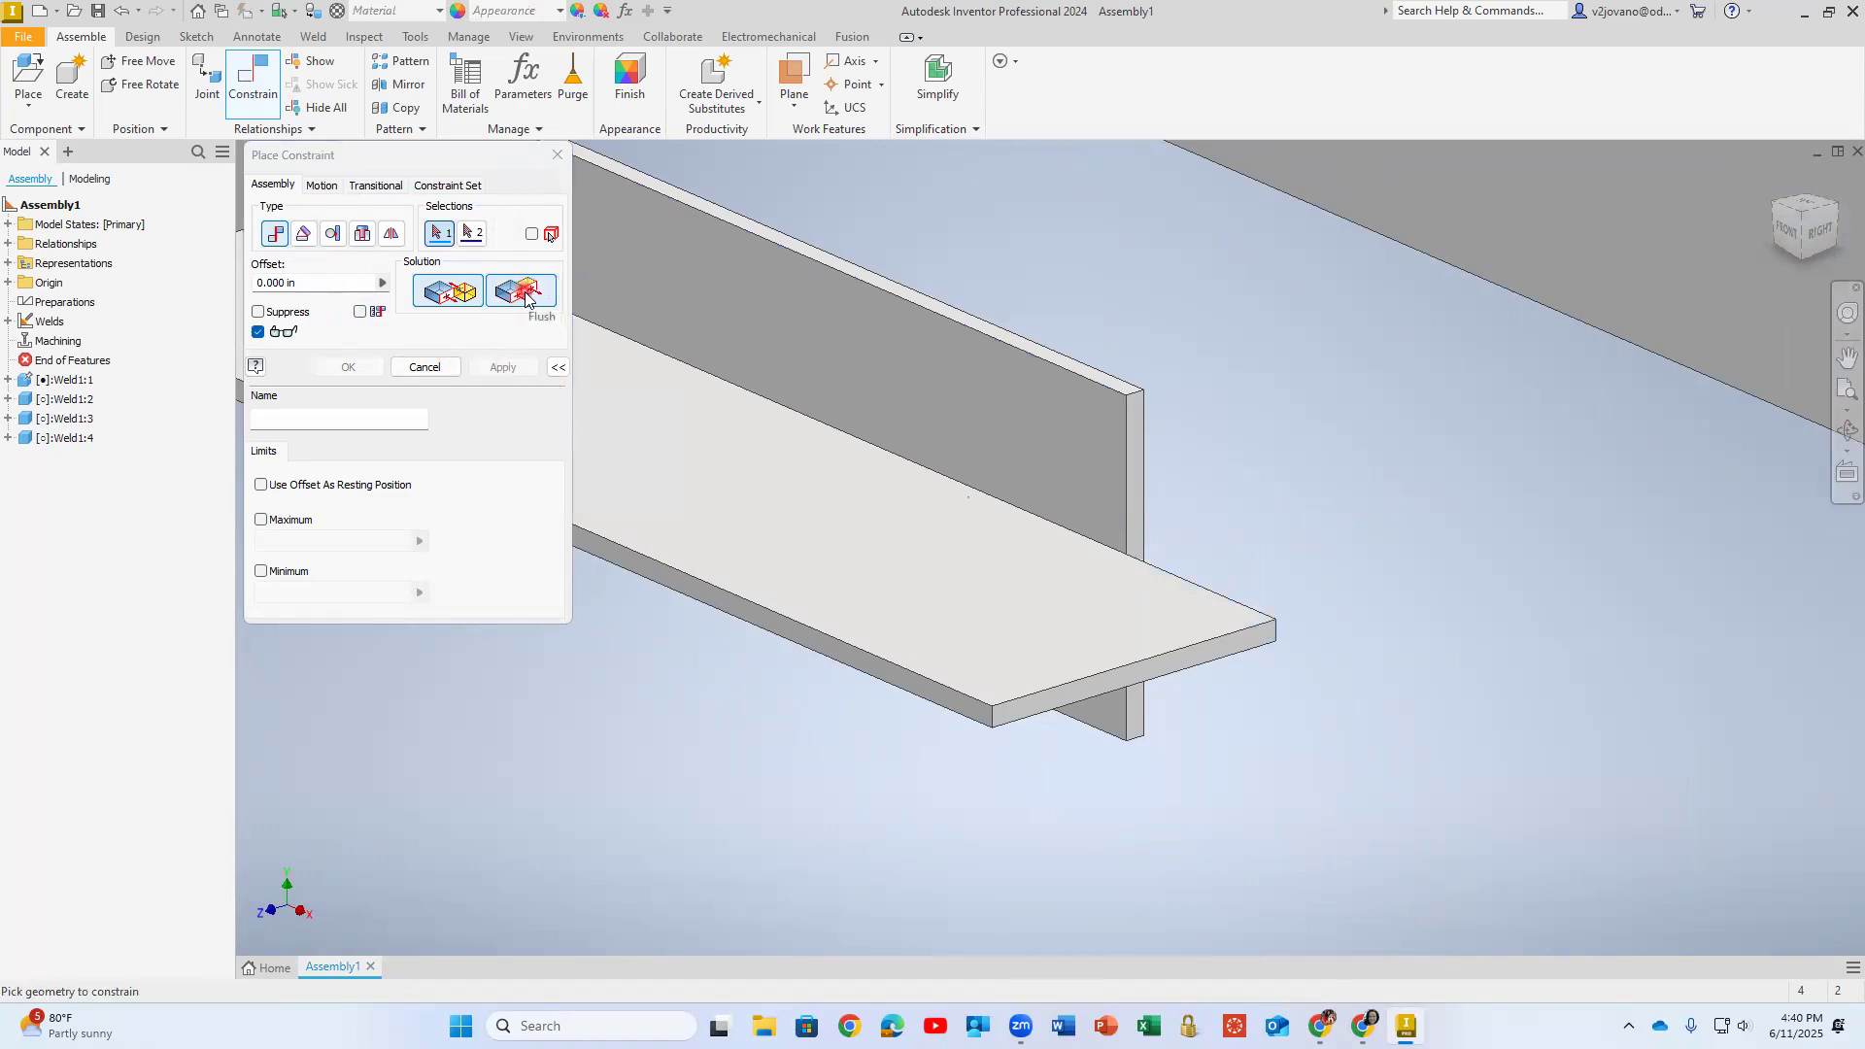
- Apply a Flush constraint between the end face of the horizontal plate and the adjoining end face of the vertical plate
scroll(1204, 680, down, 3)
scroll(1201, 675, down, 2)
click(1152, 504)
scroll(1146, 501, up, 2)
scroll(1074, 250, up, 3)
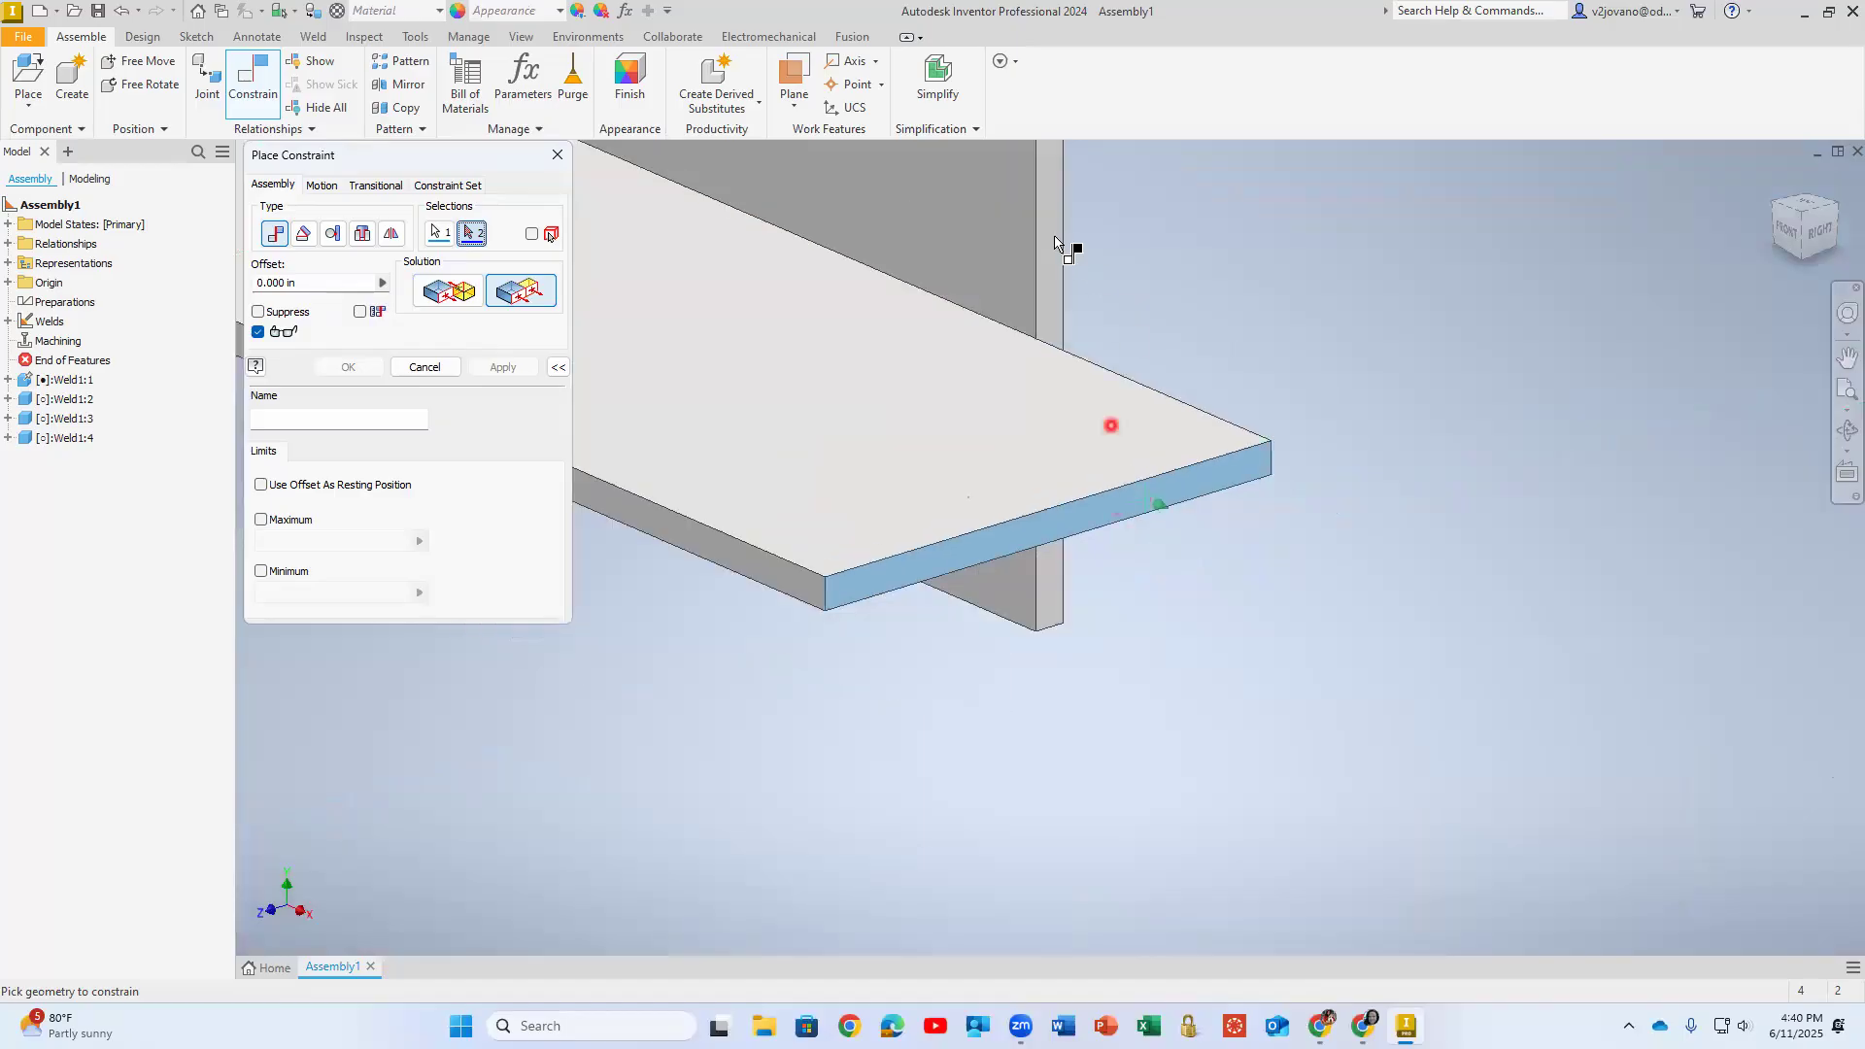
scroll(1074, 250, down, 6)
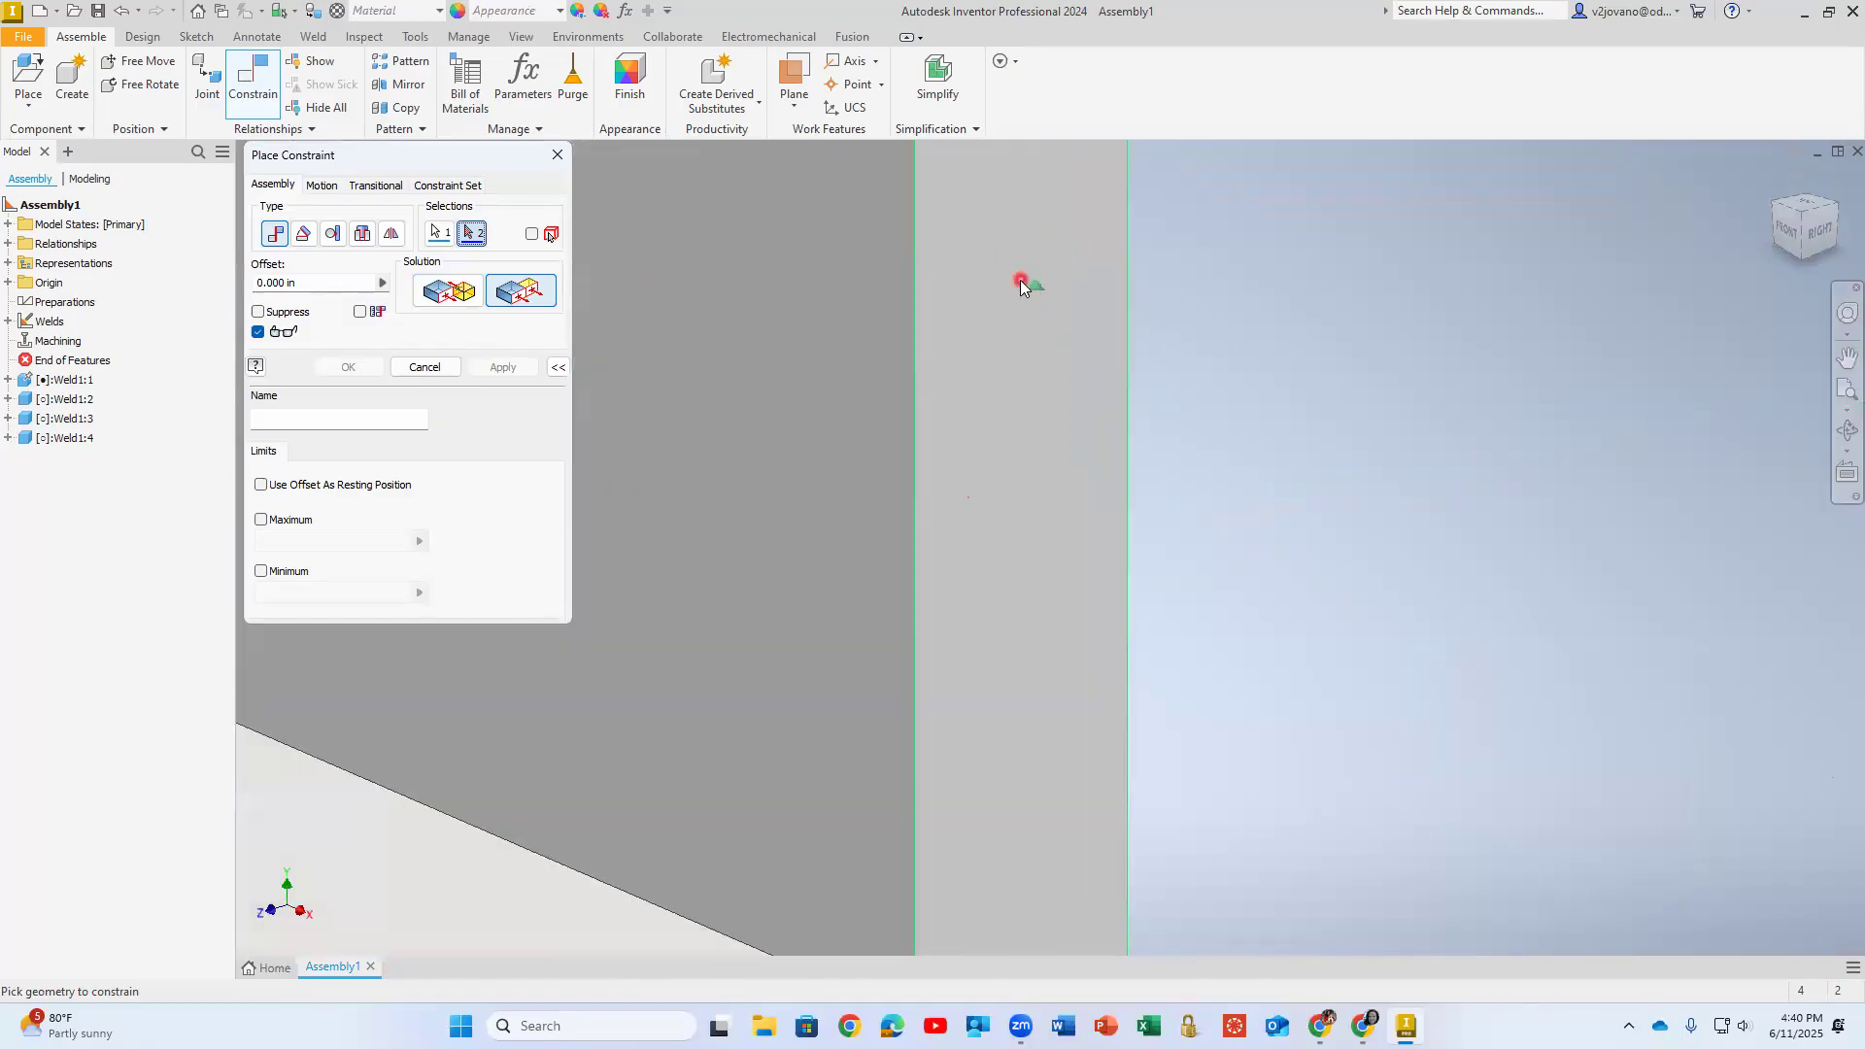
click(1021, 281)
scroll(1284, 373, up, 4)
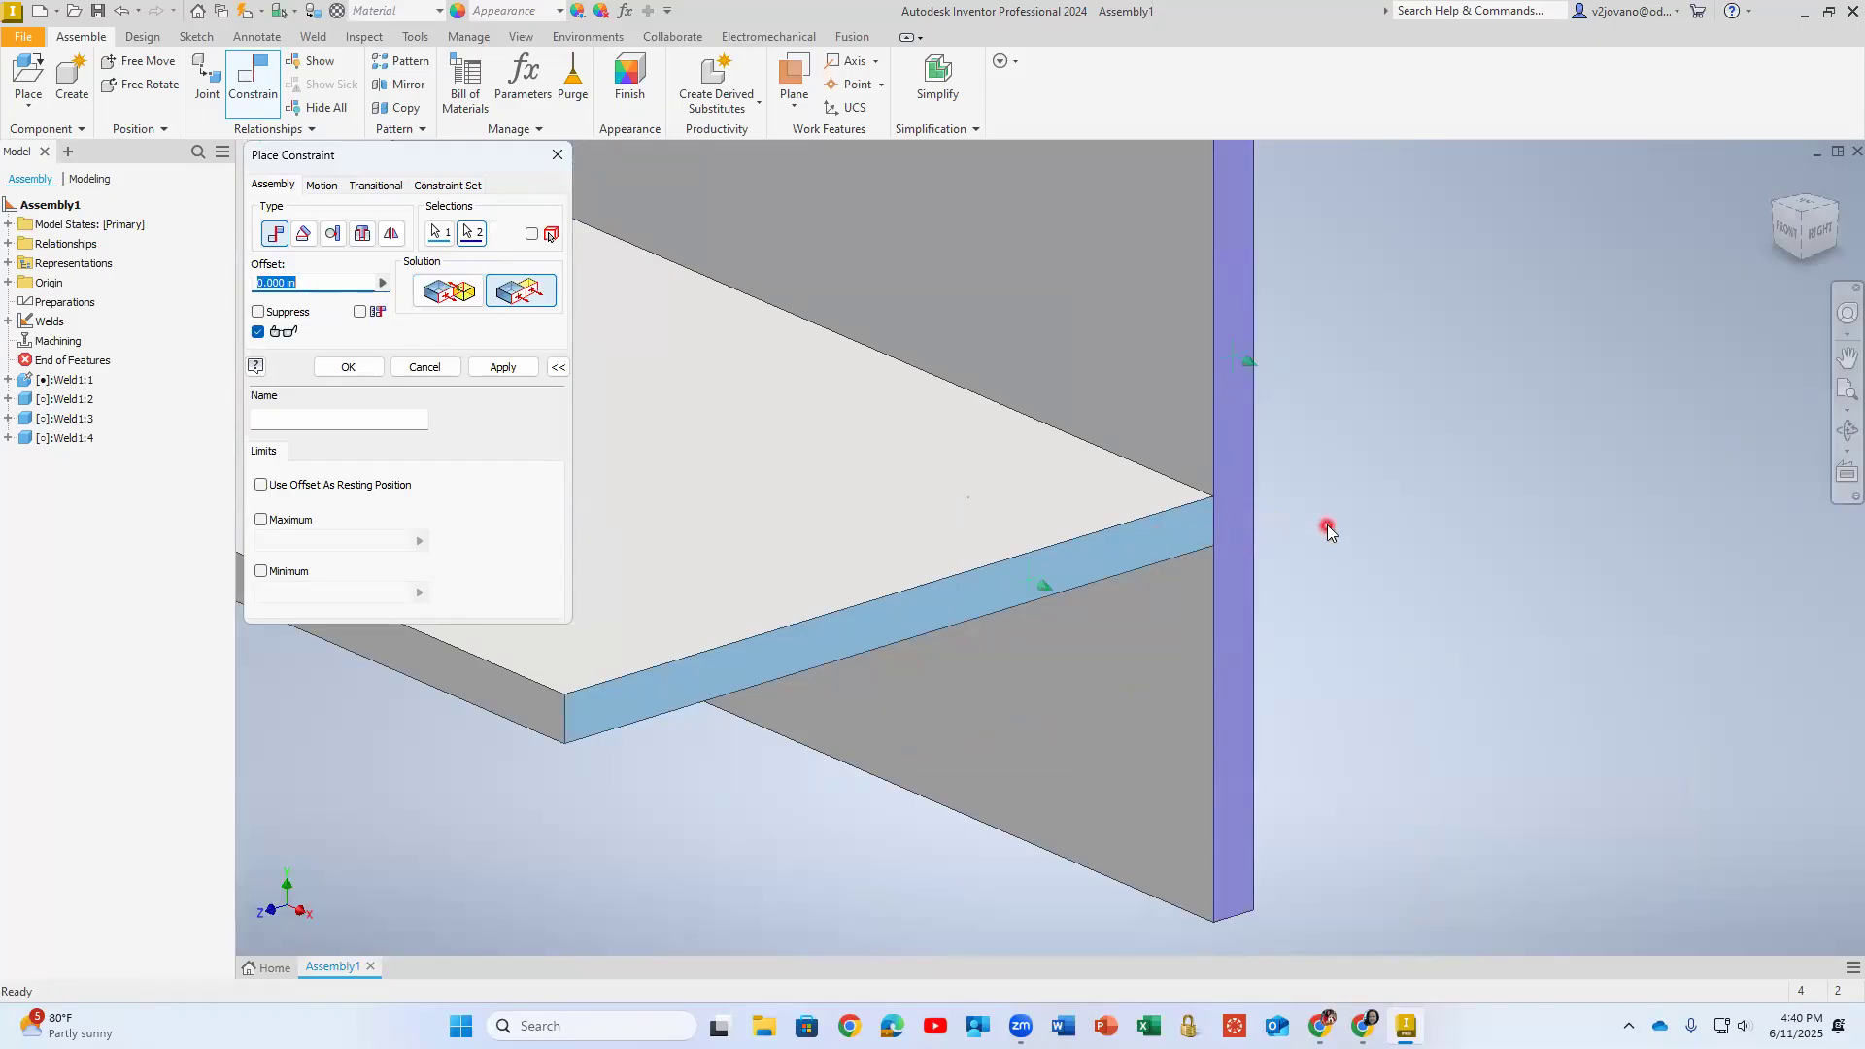
click(502, 366)
scroll(824, 449, up, 4)
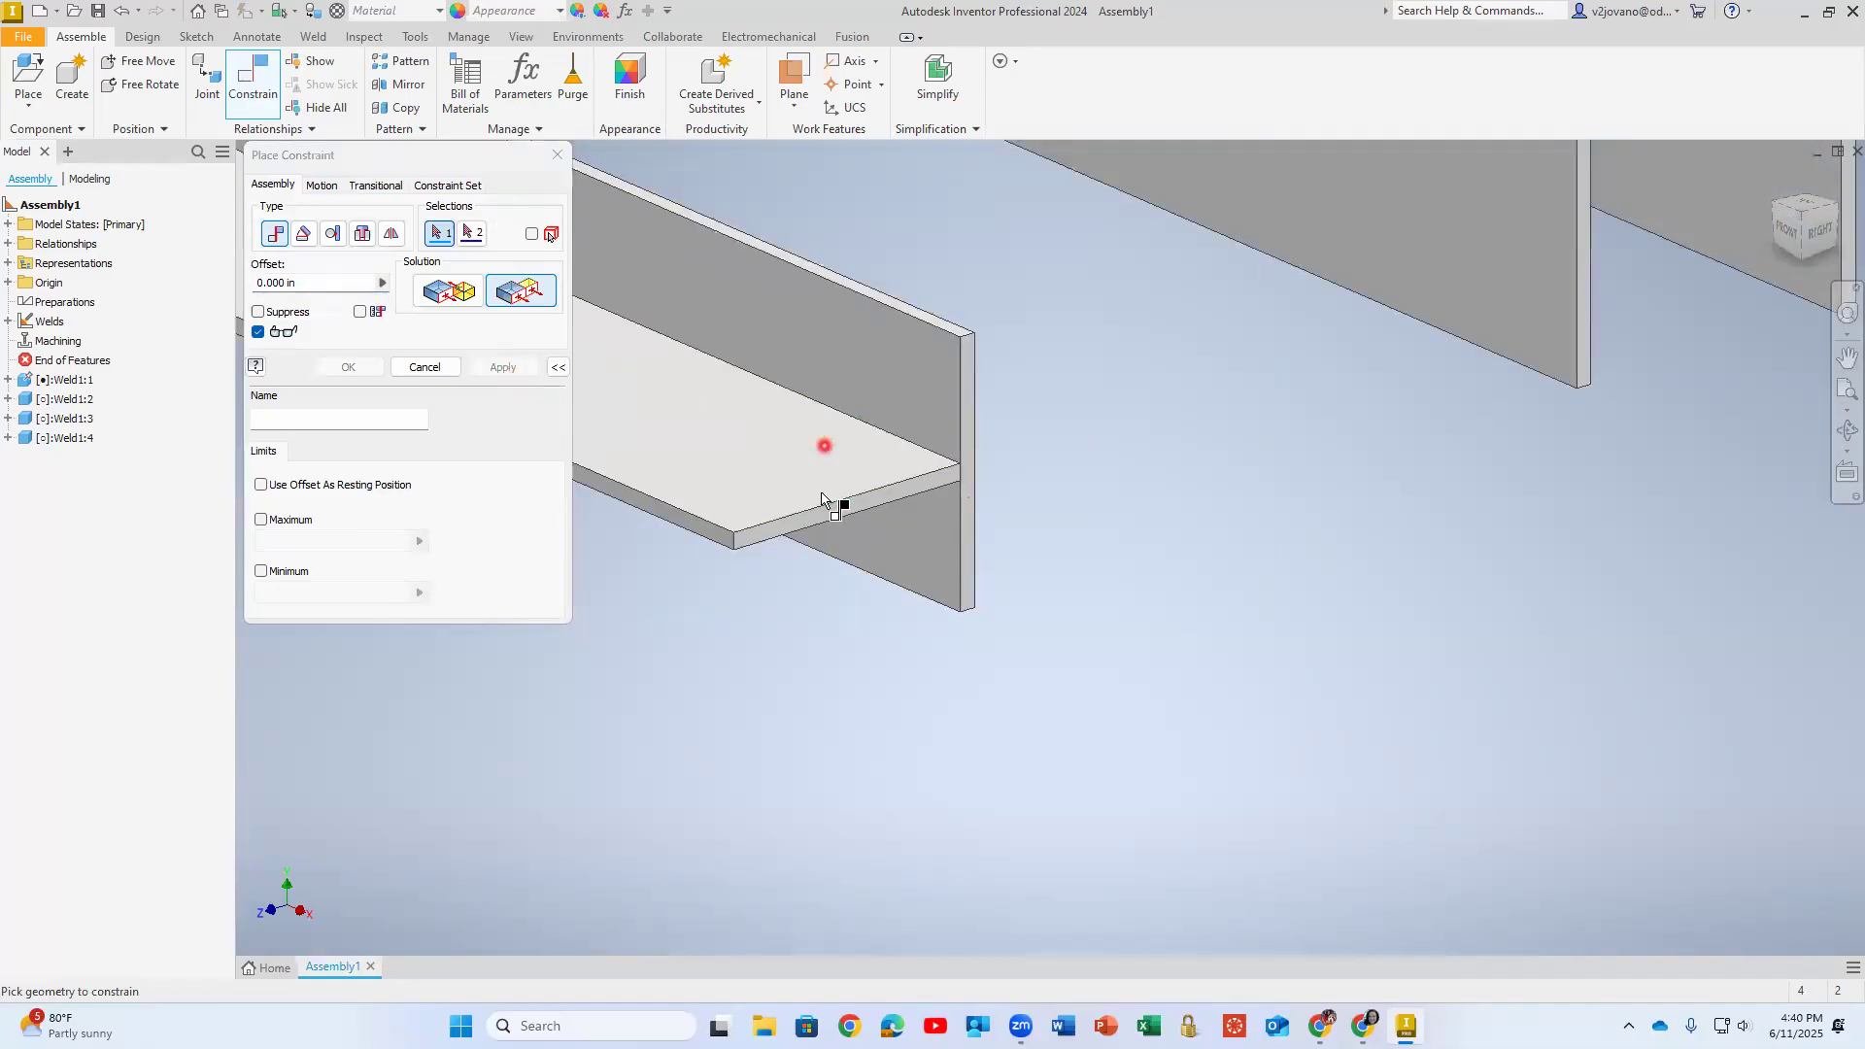
click(835, 432)
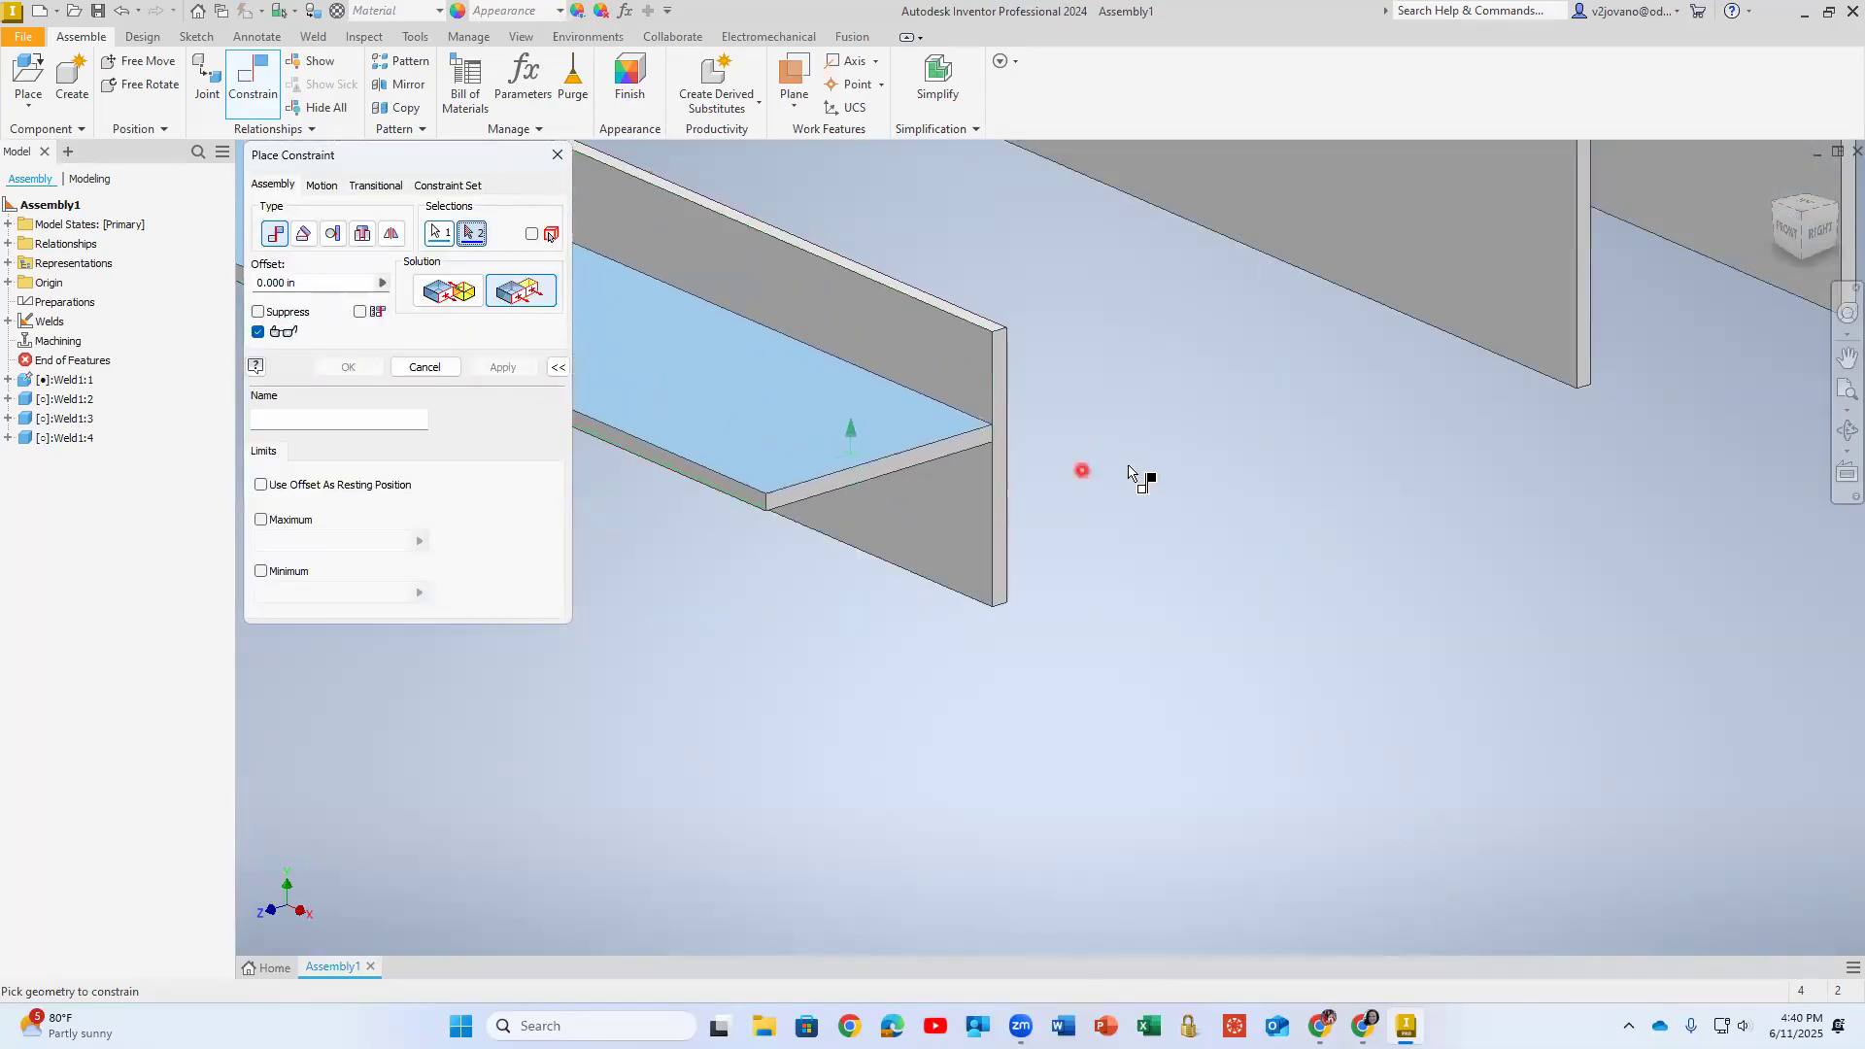
middle_drag(1133, 479, 1317, 550)
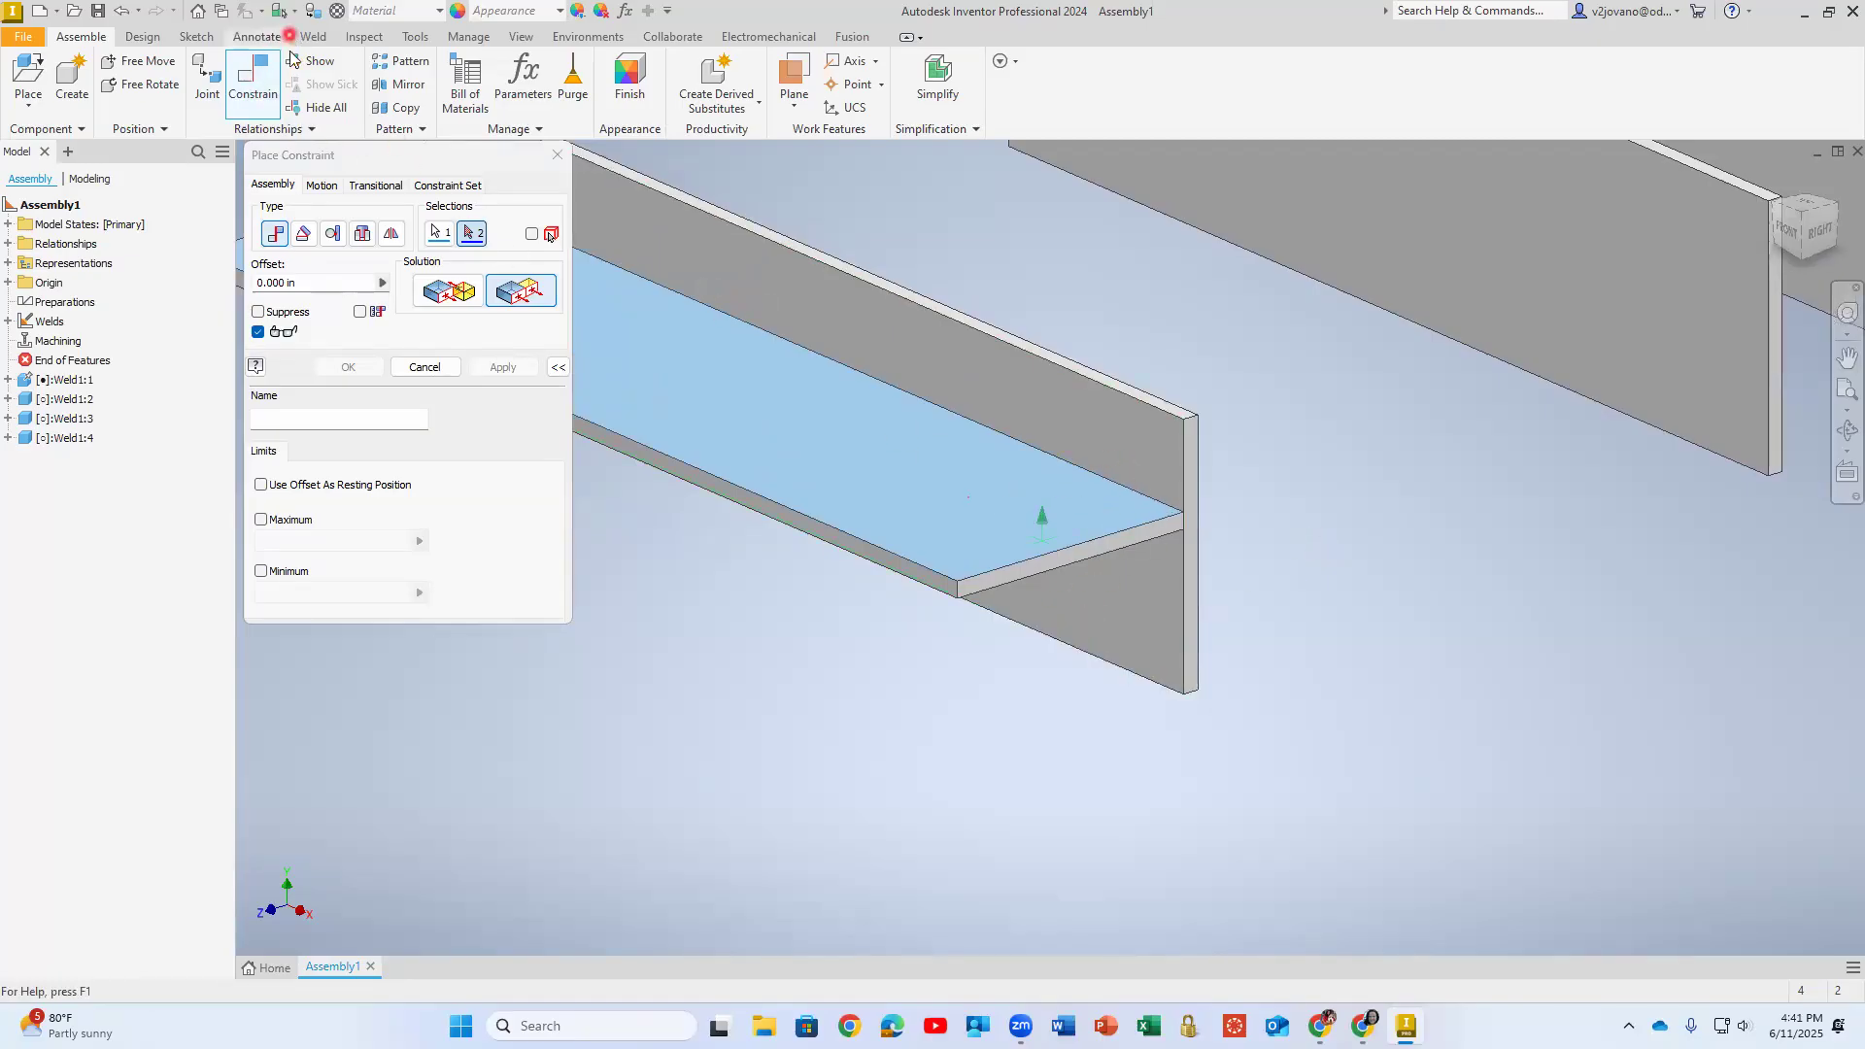
- Measure the distance between the vertical plate's narrow top and bottom faces
click(364, 36)
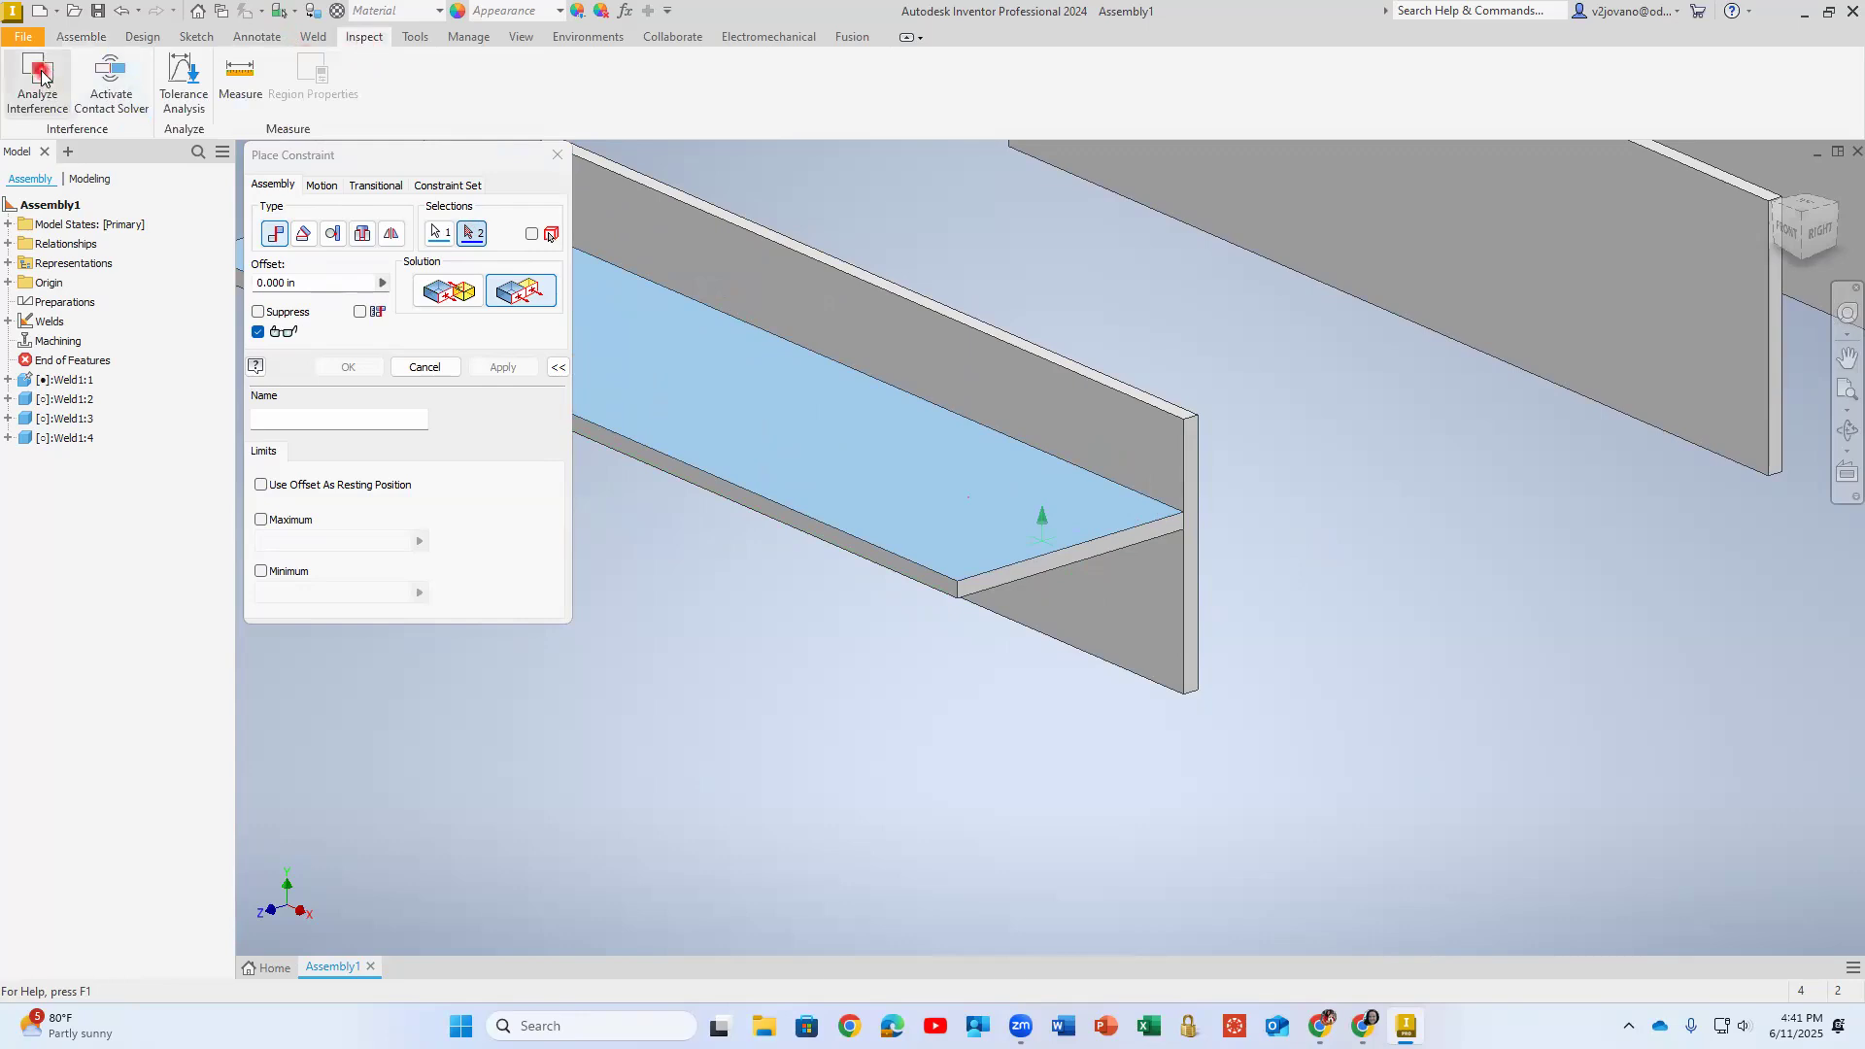
click(220, 78)
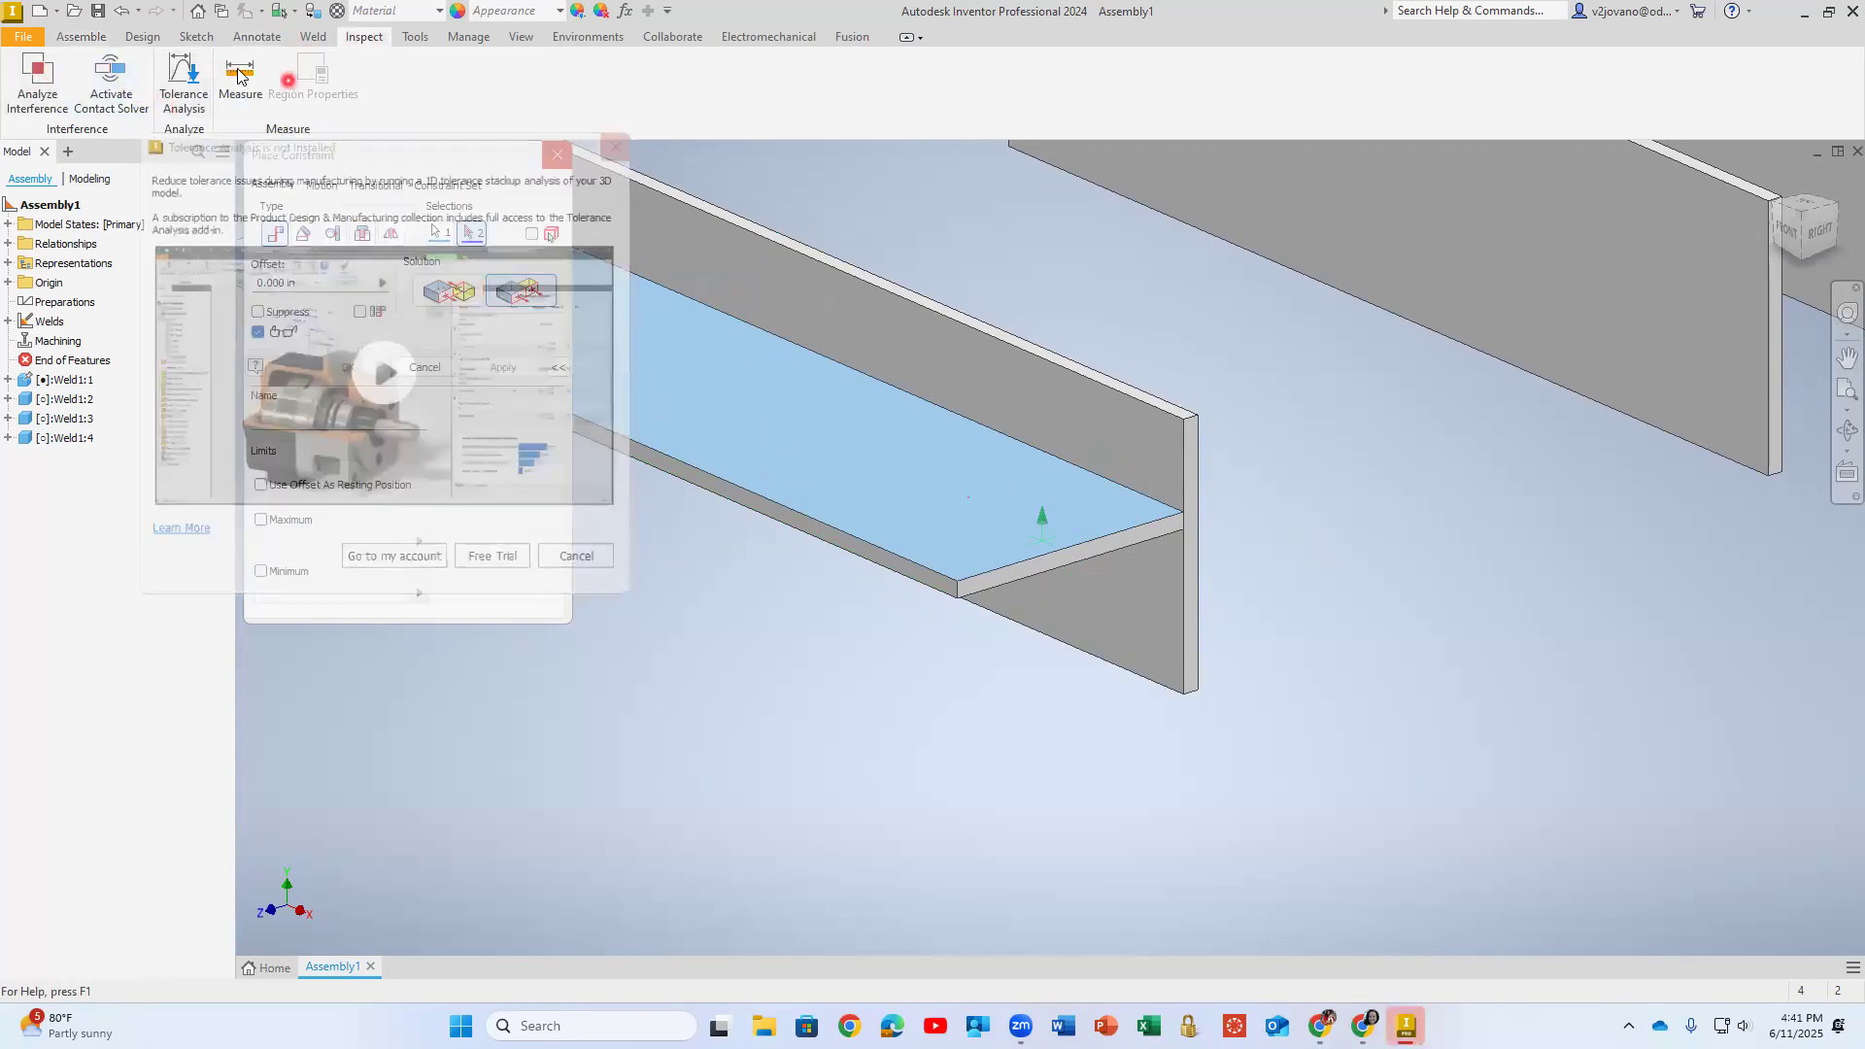
click(238, 76)
scroll(1156, 394, up, 5)
click(1069, 456)
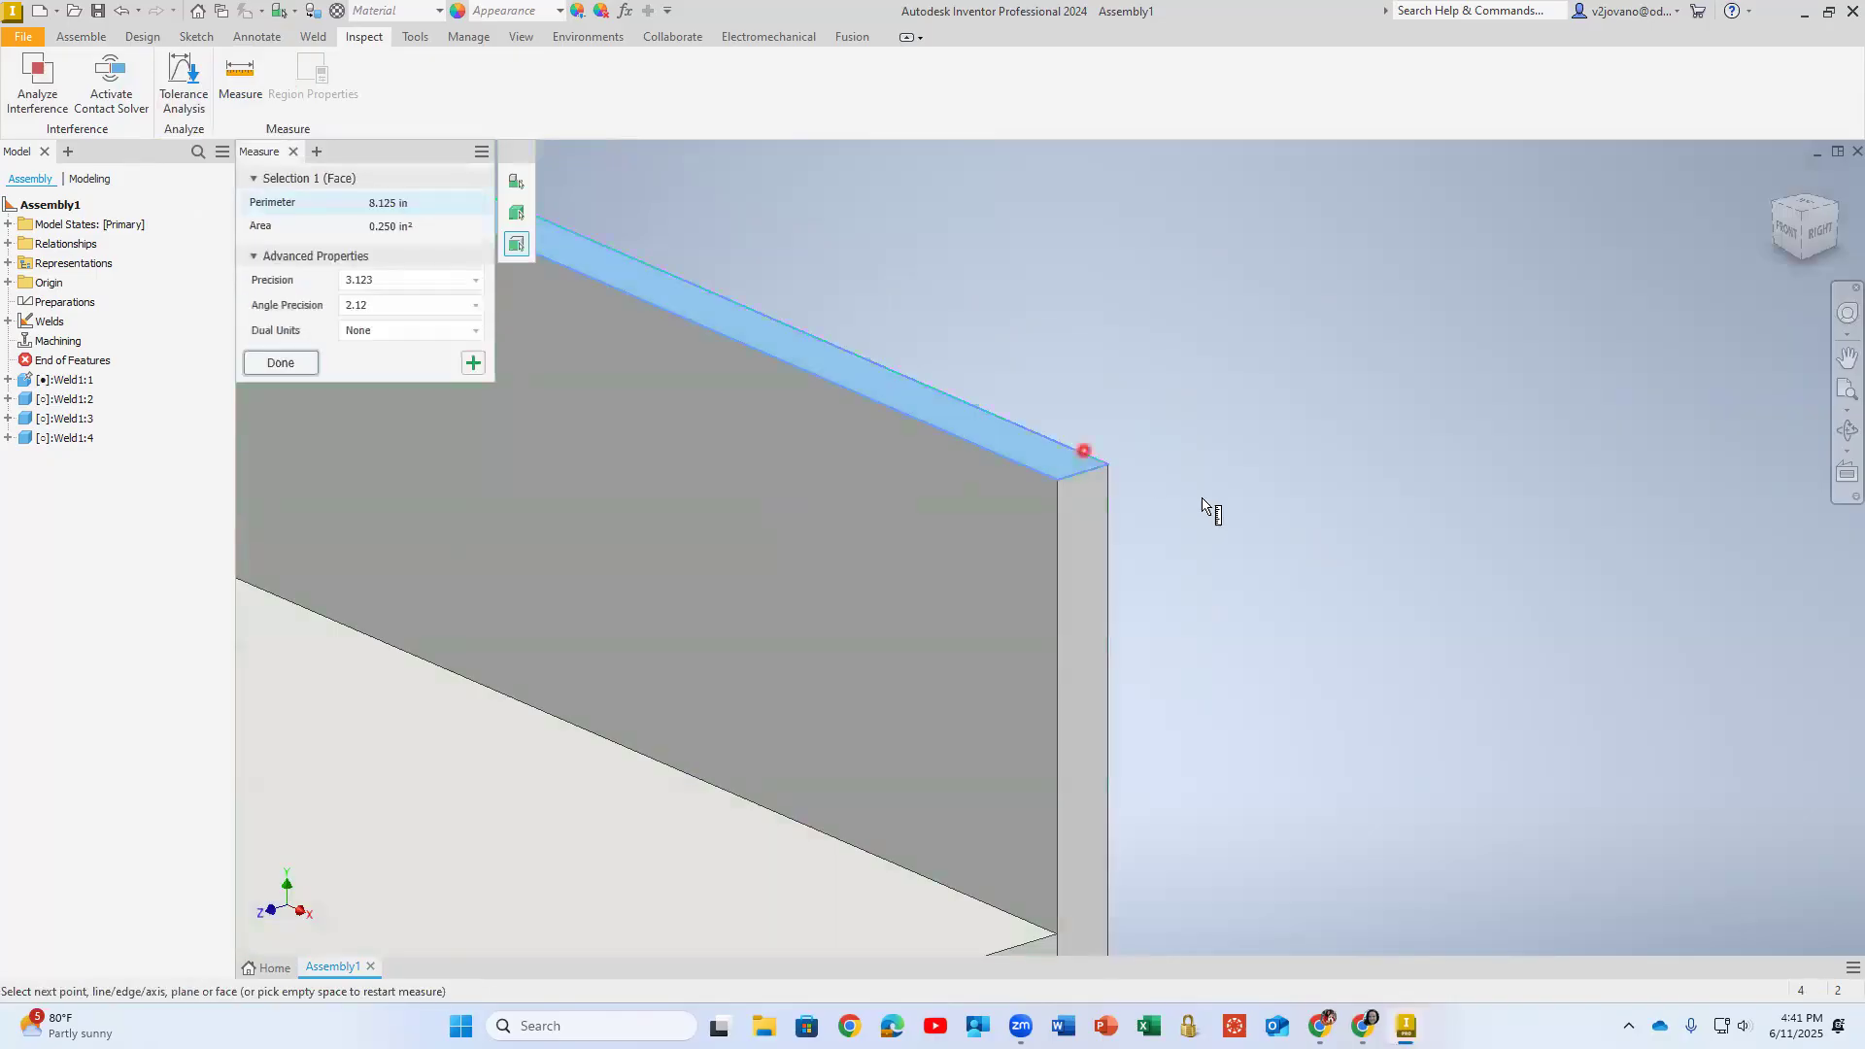
scroll(1199, 553, down, 5)
shift+middle_drag(1149, 700, 1138, 483)
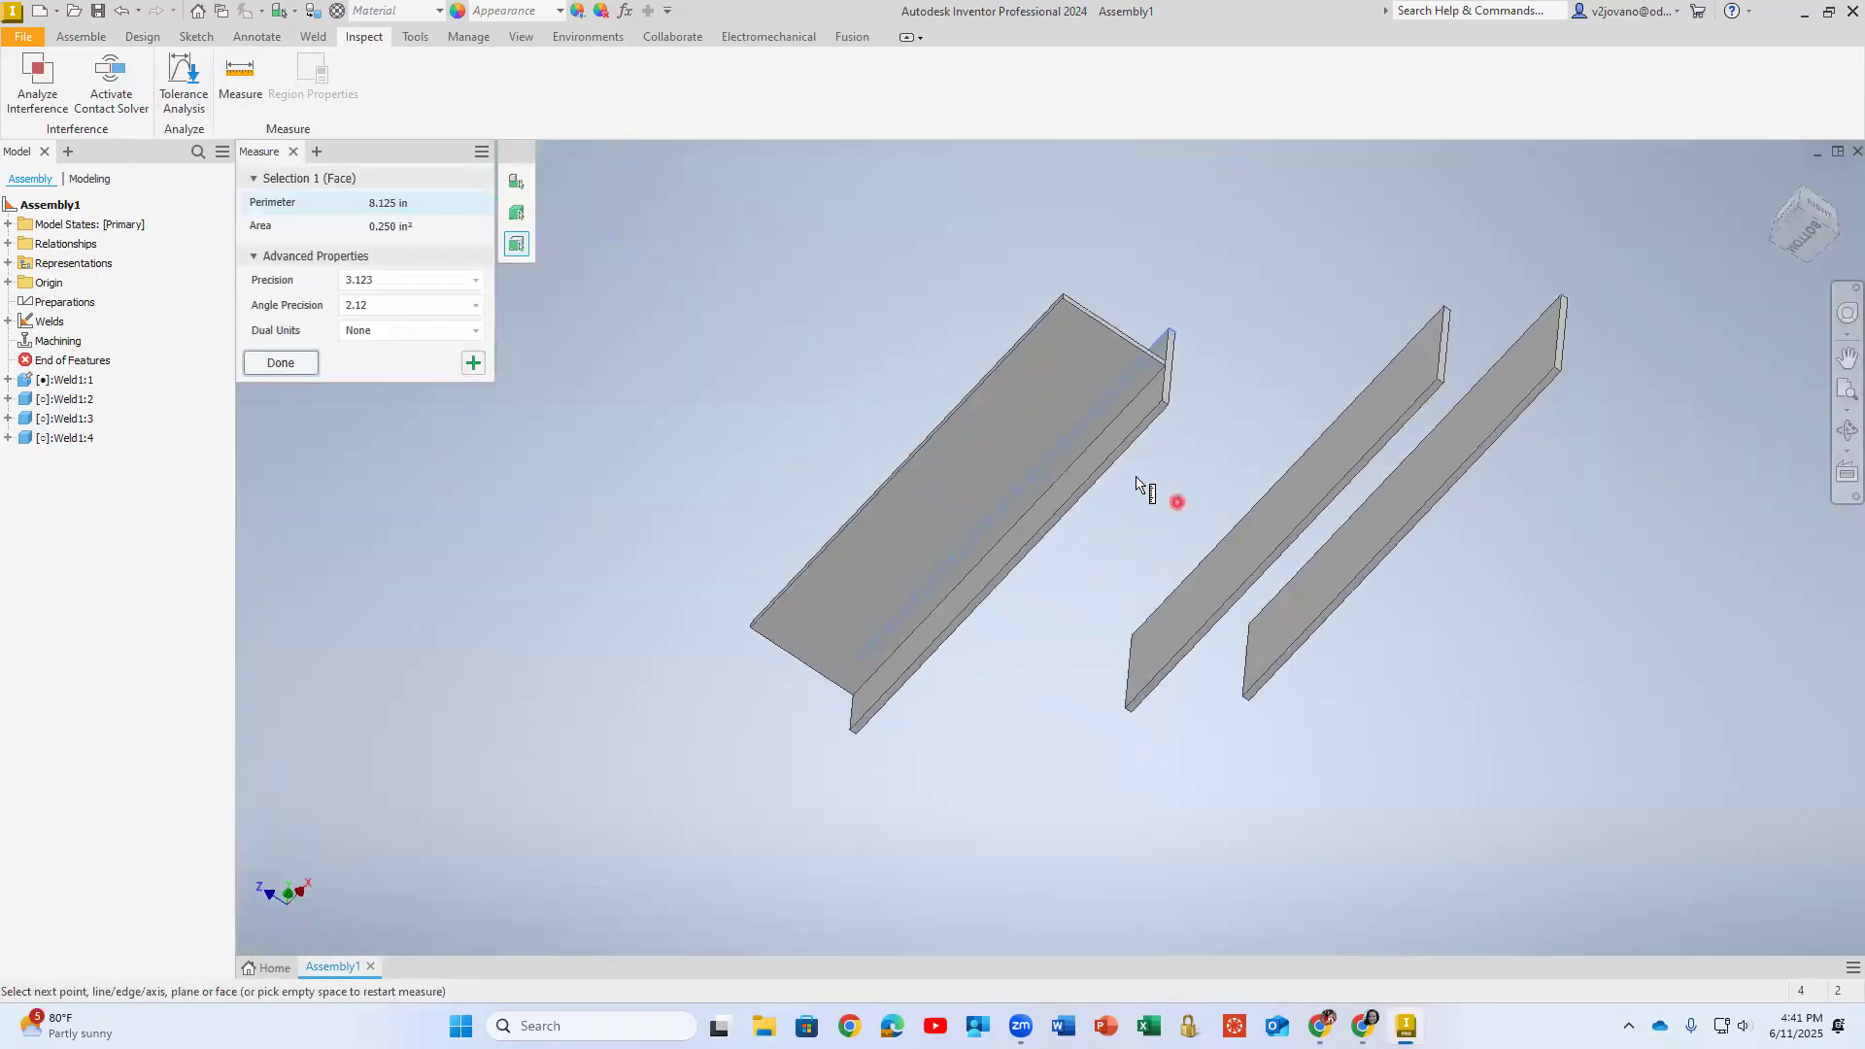
scroll(1138, 483, up, 5)
click(1052, 409)
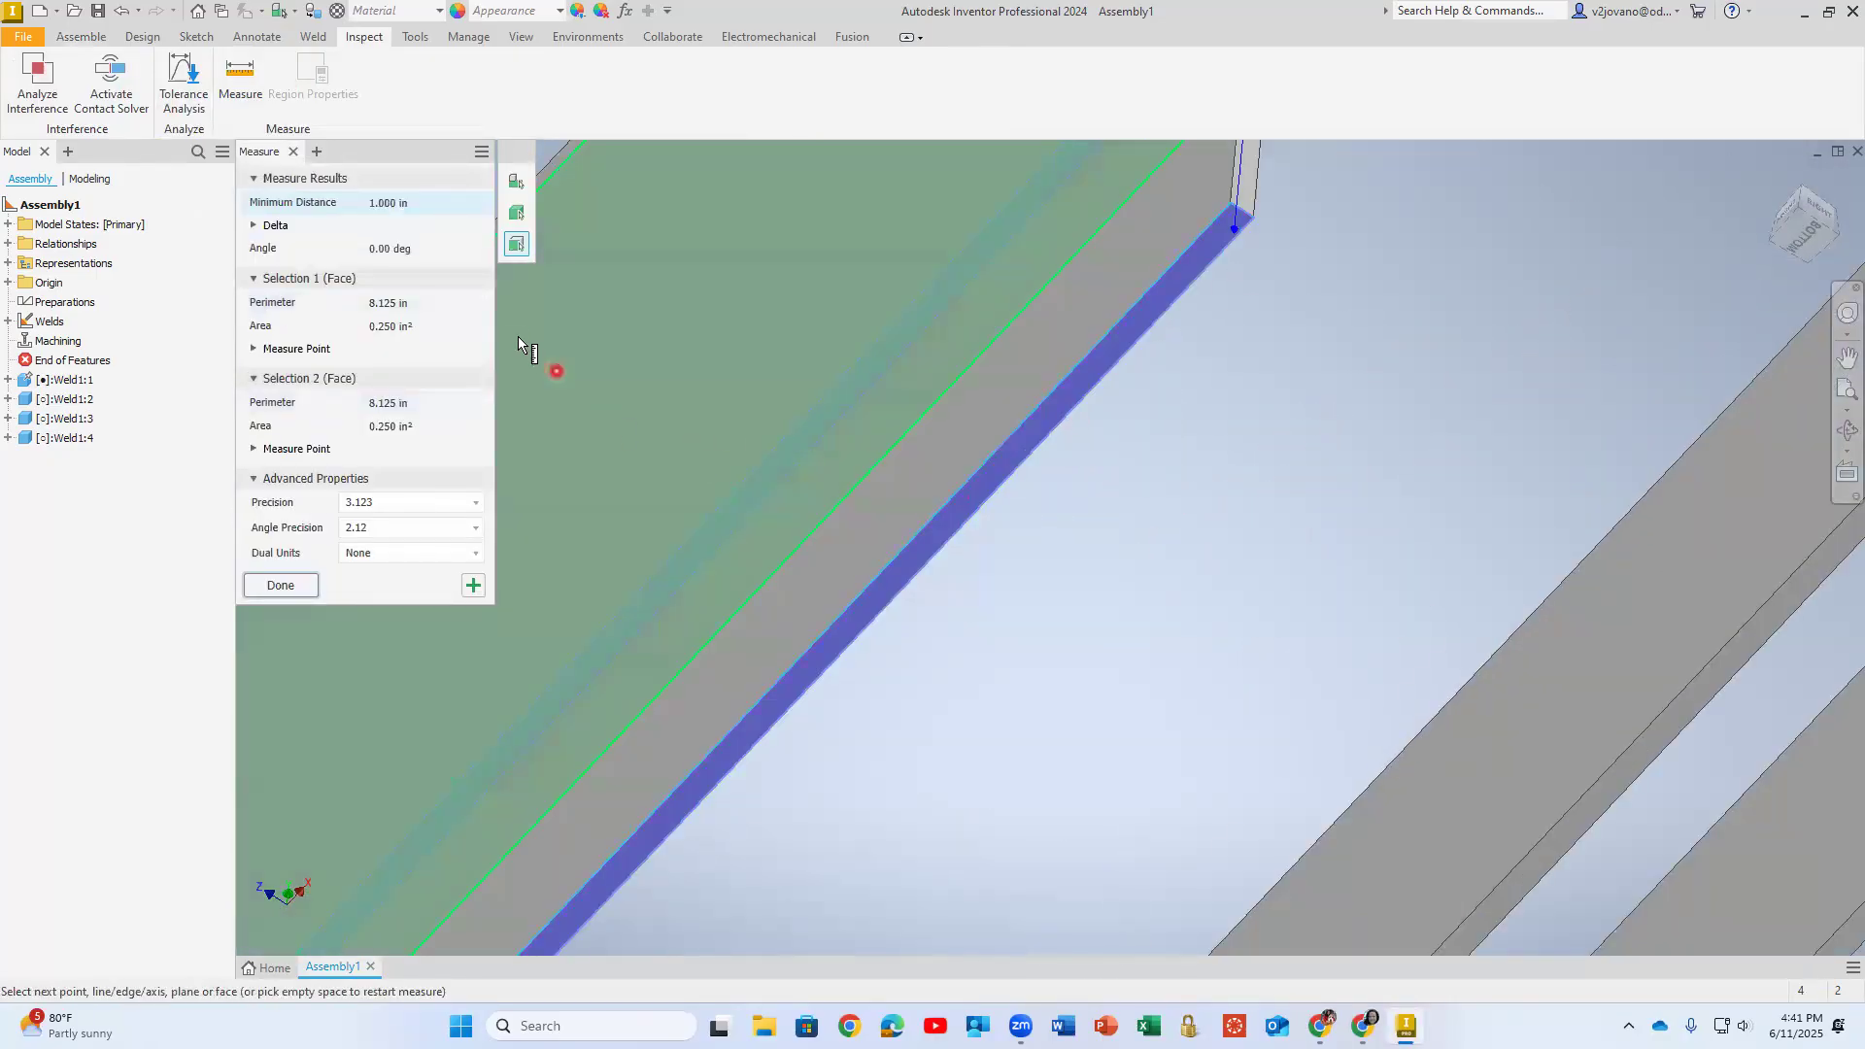
click(292, 586)
- Set up a Flush constraint between the horizontal plate's broad upper face and the vertical plate's narrow top face
scroll(919, 418, down, 5)
shift+middle_drag(756, 428, 812, 471)
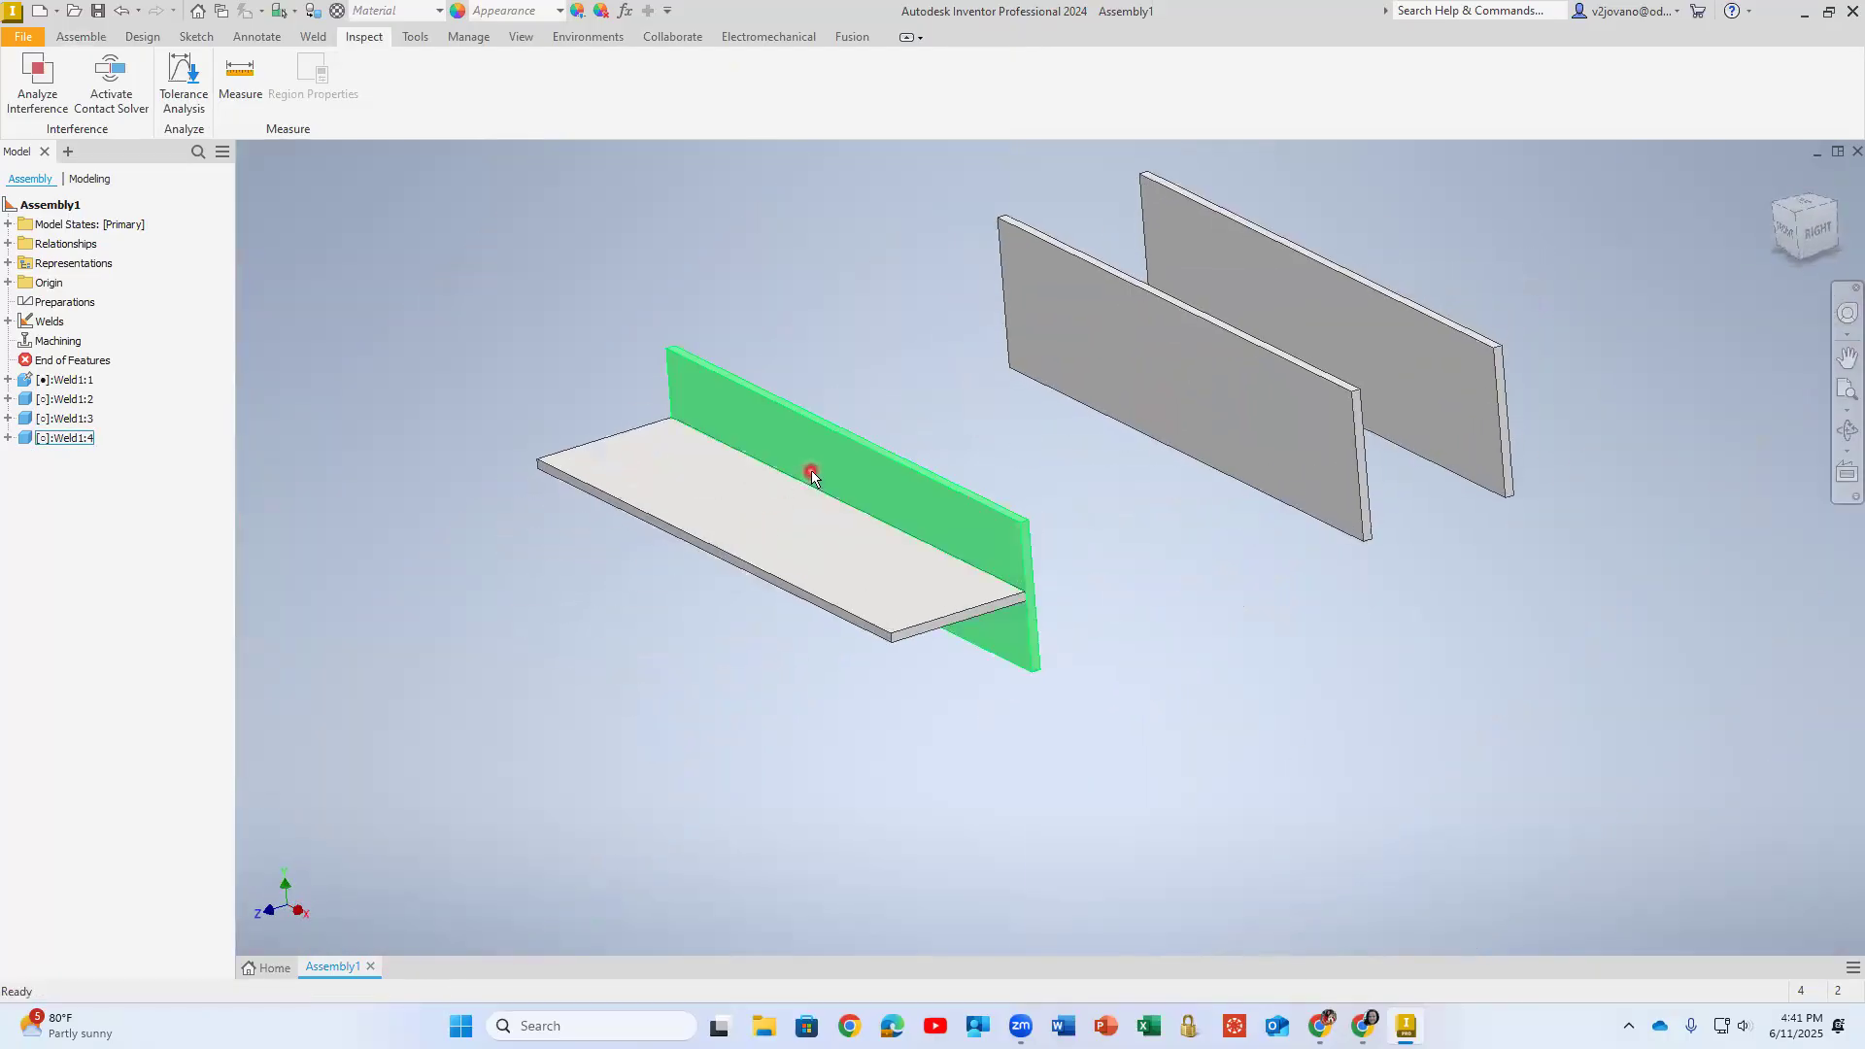
click(103, 39)
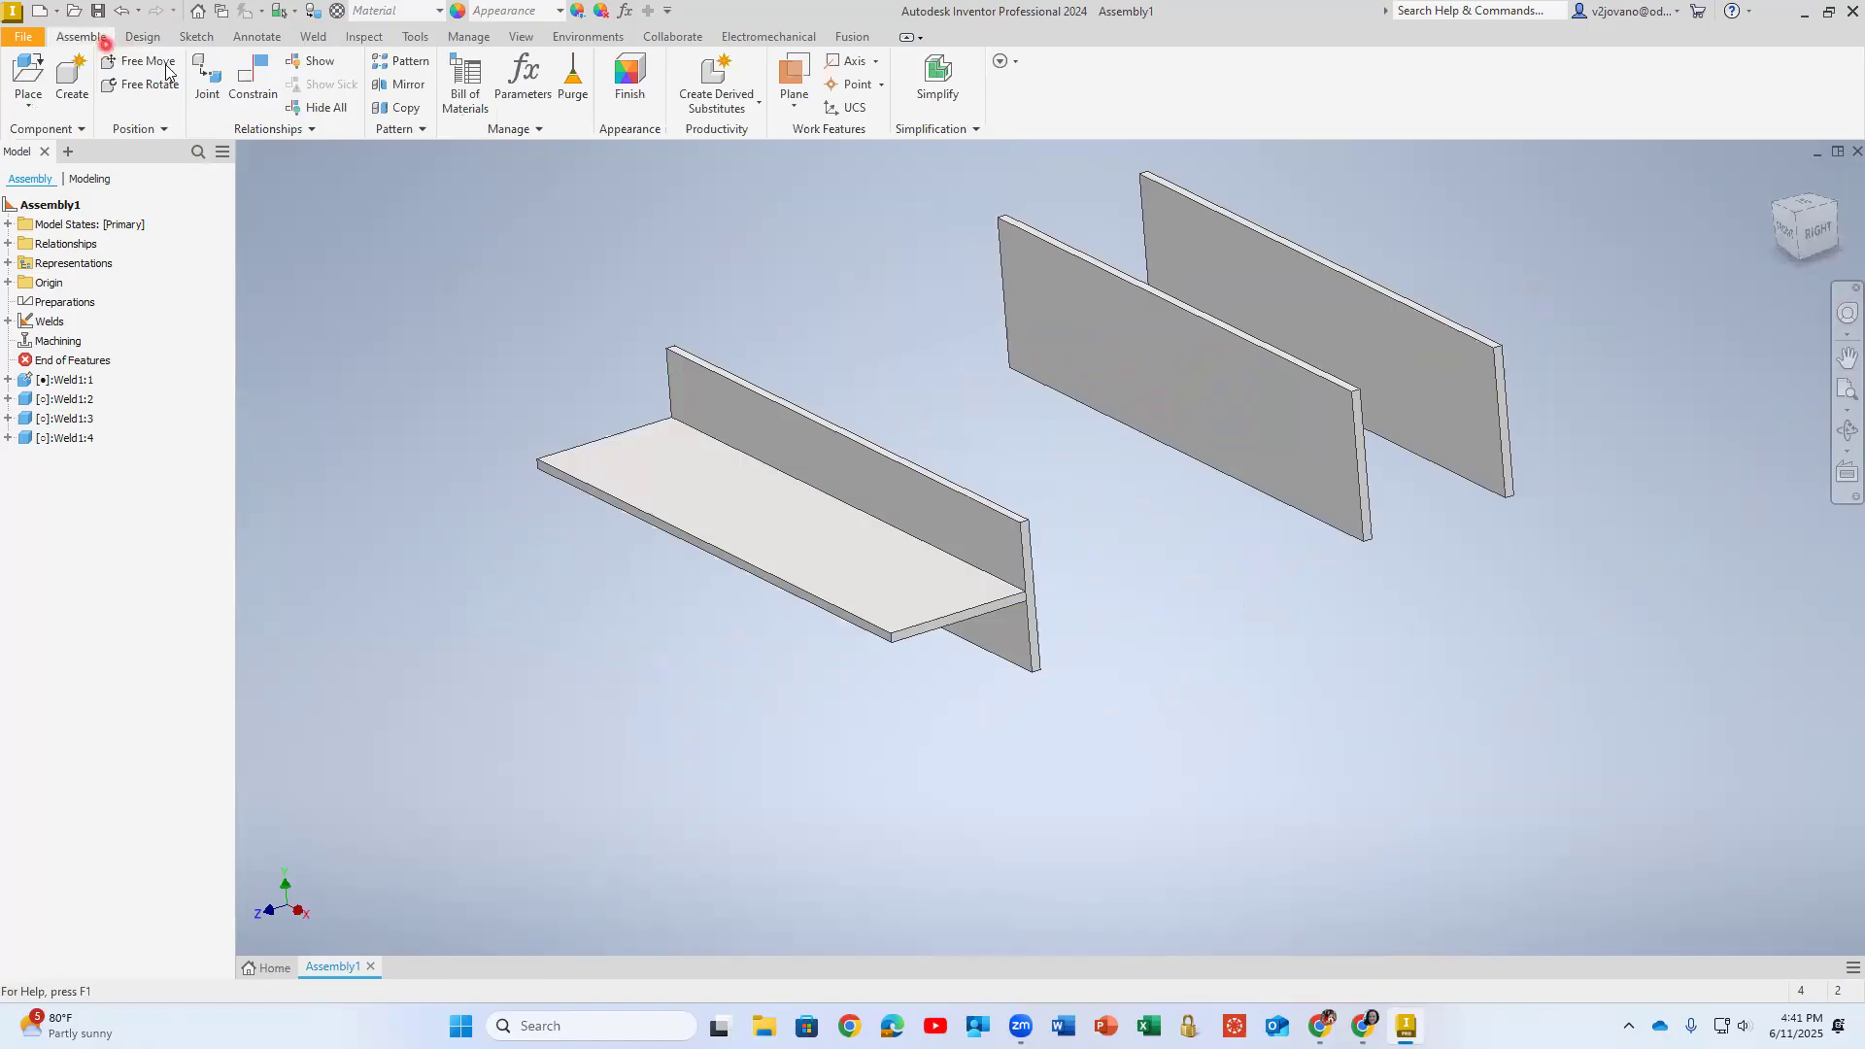
click(256, 68)
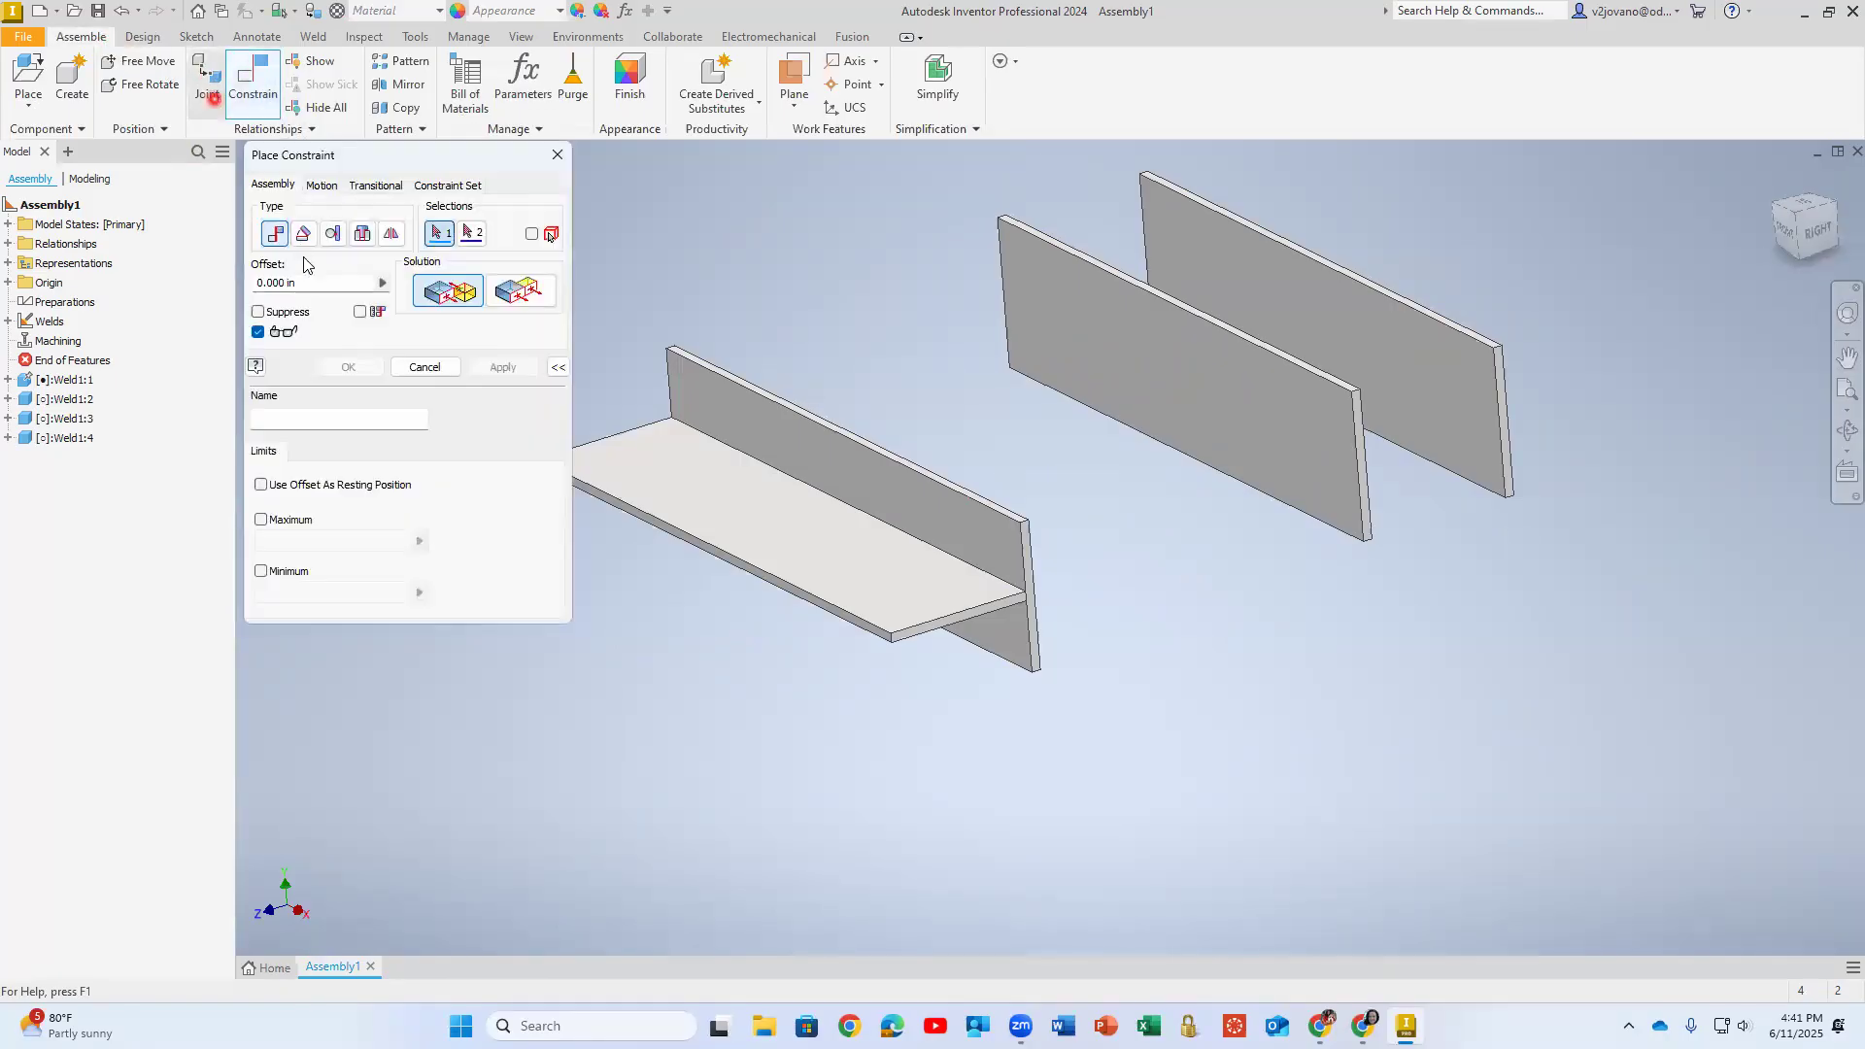
click(495, 289)
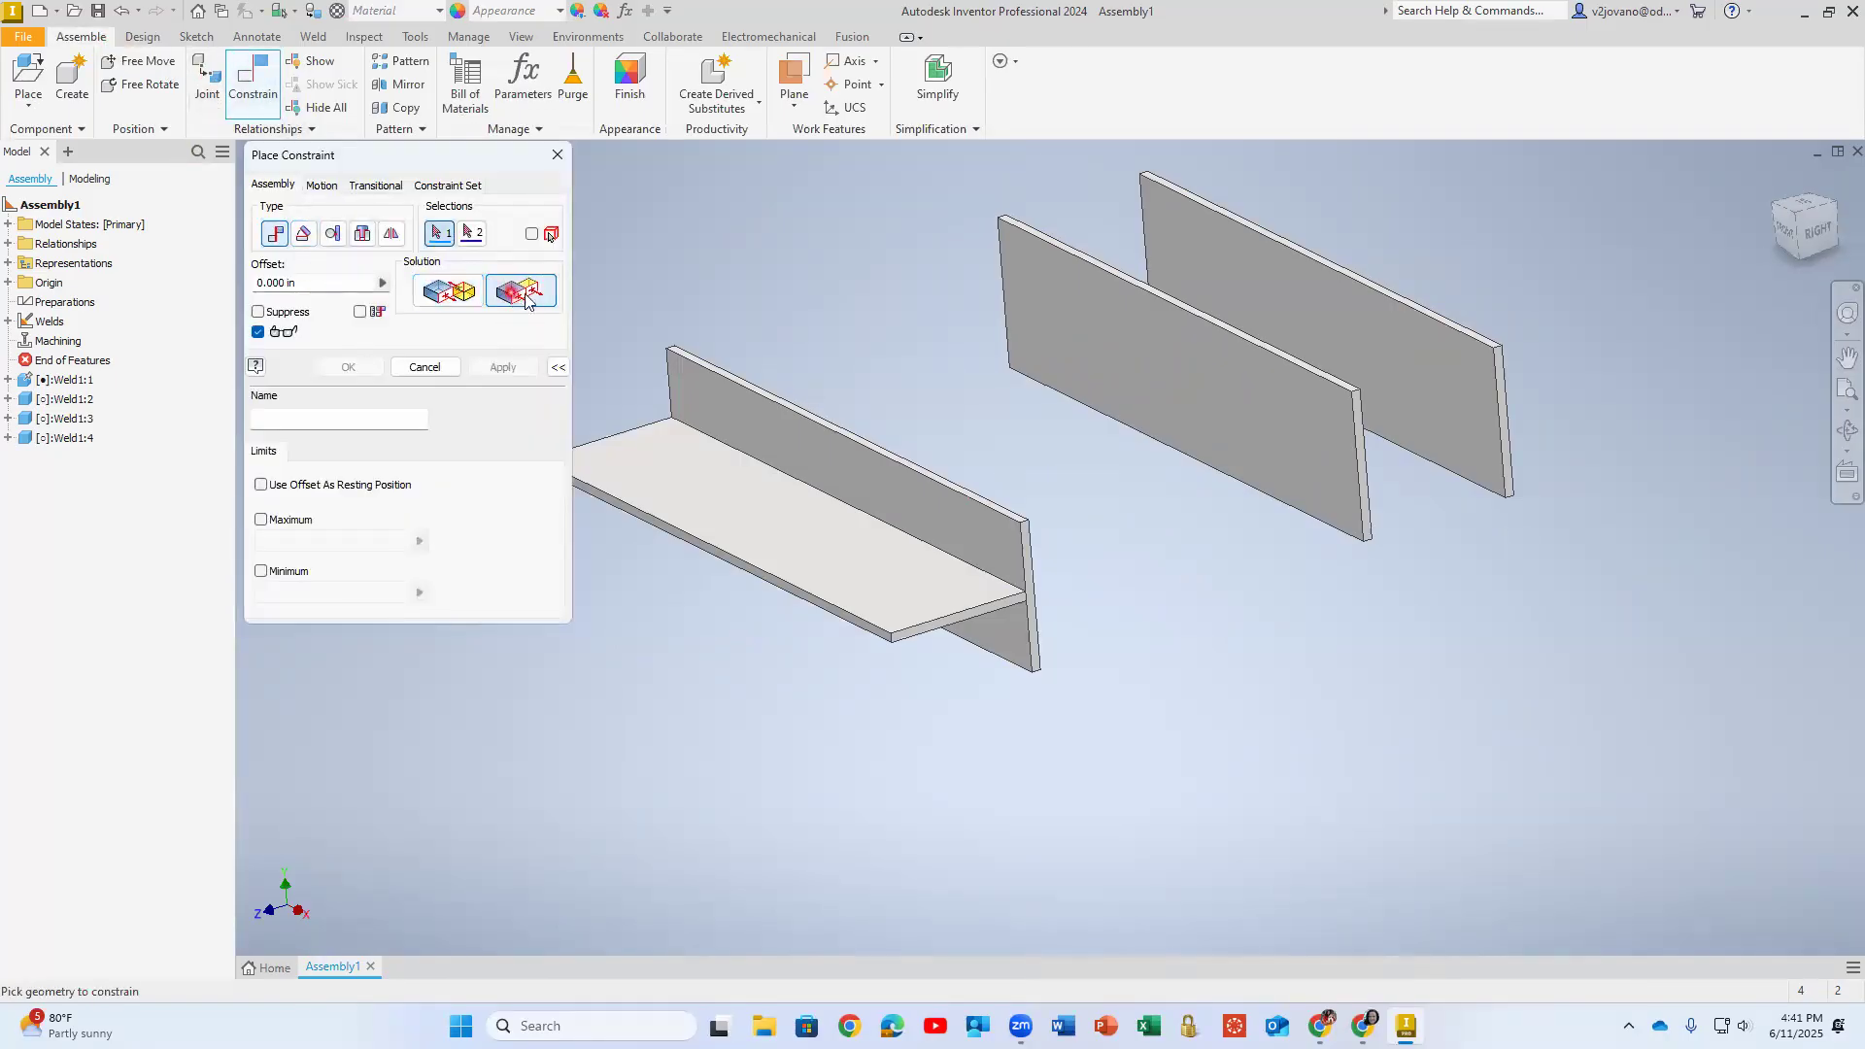
scroll(816, 375, down, 3)
click(707, 579)
scroll(835, 457, down, 3)
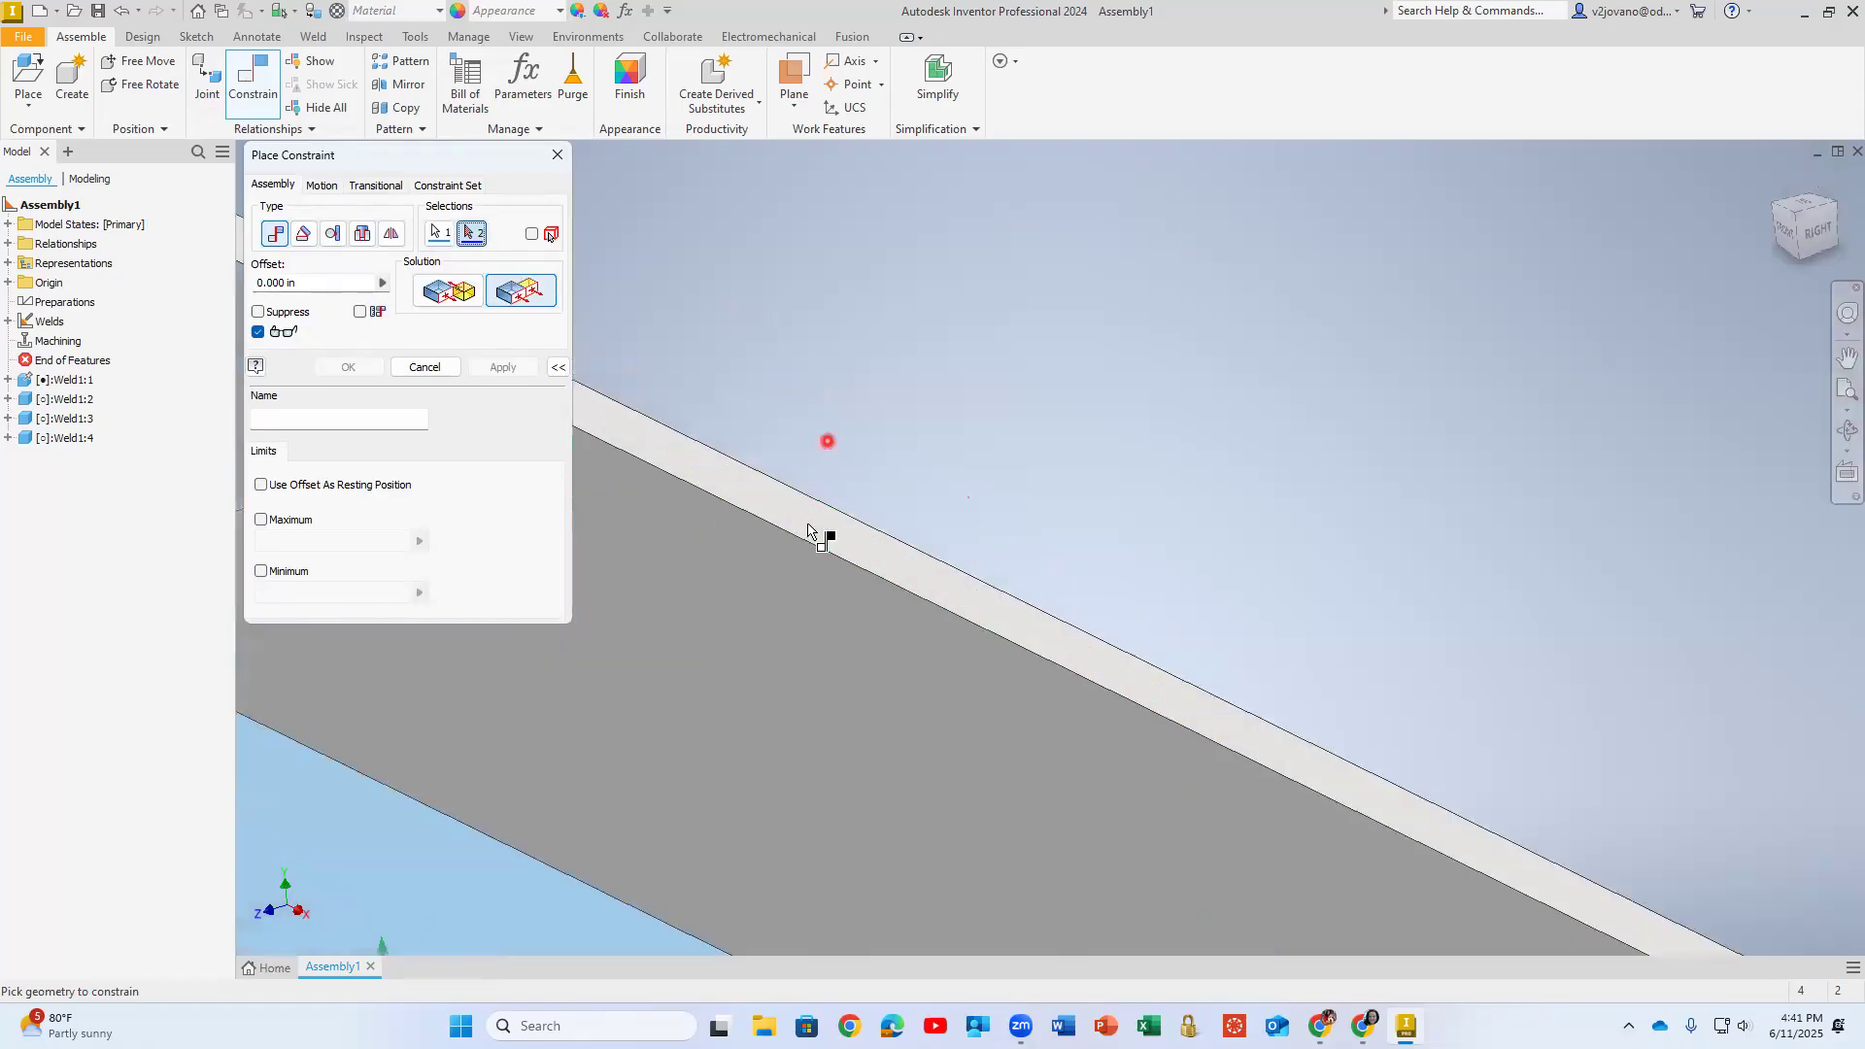
click(816, 512)
scroll(929, 517, up, 5)
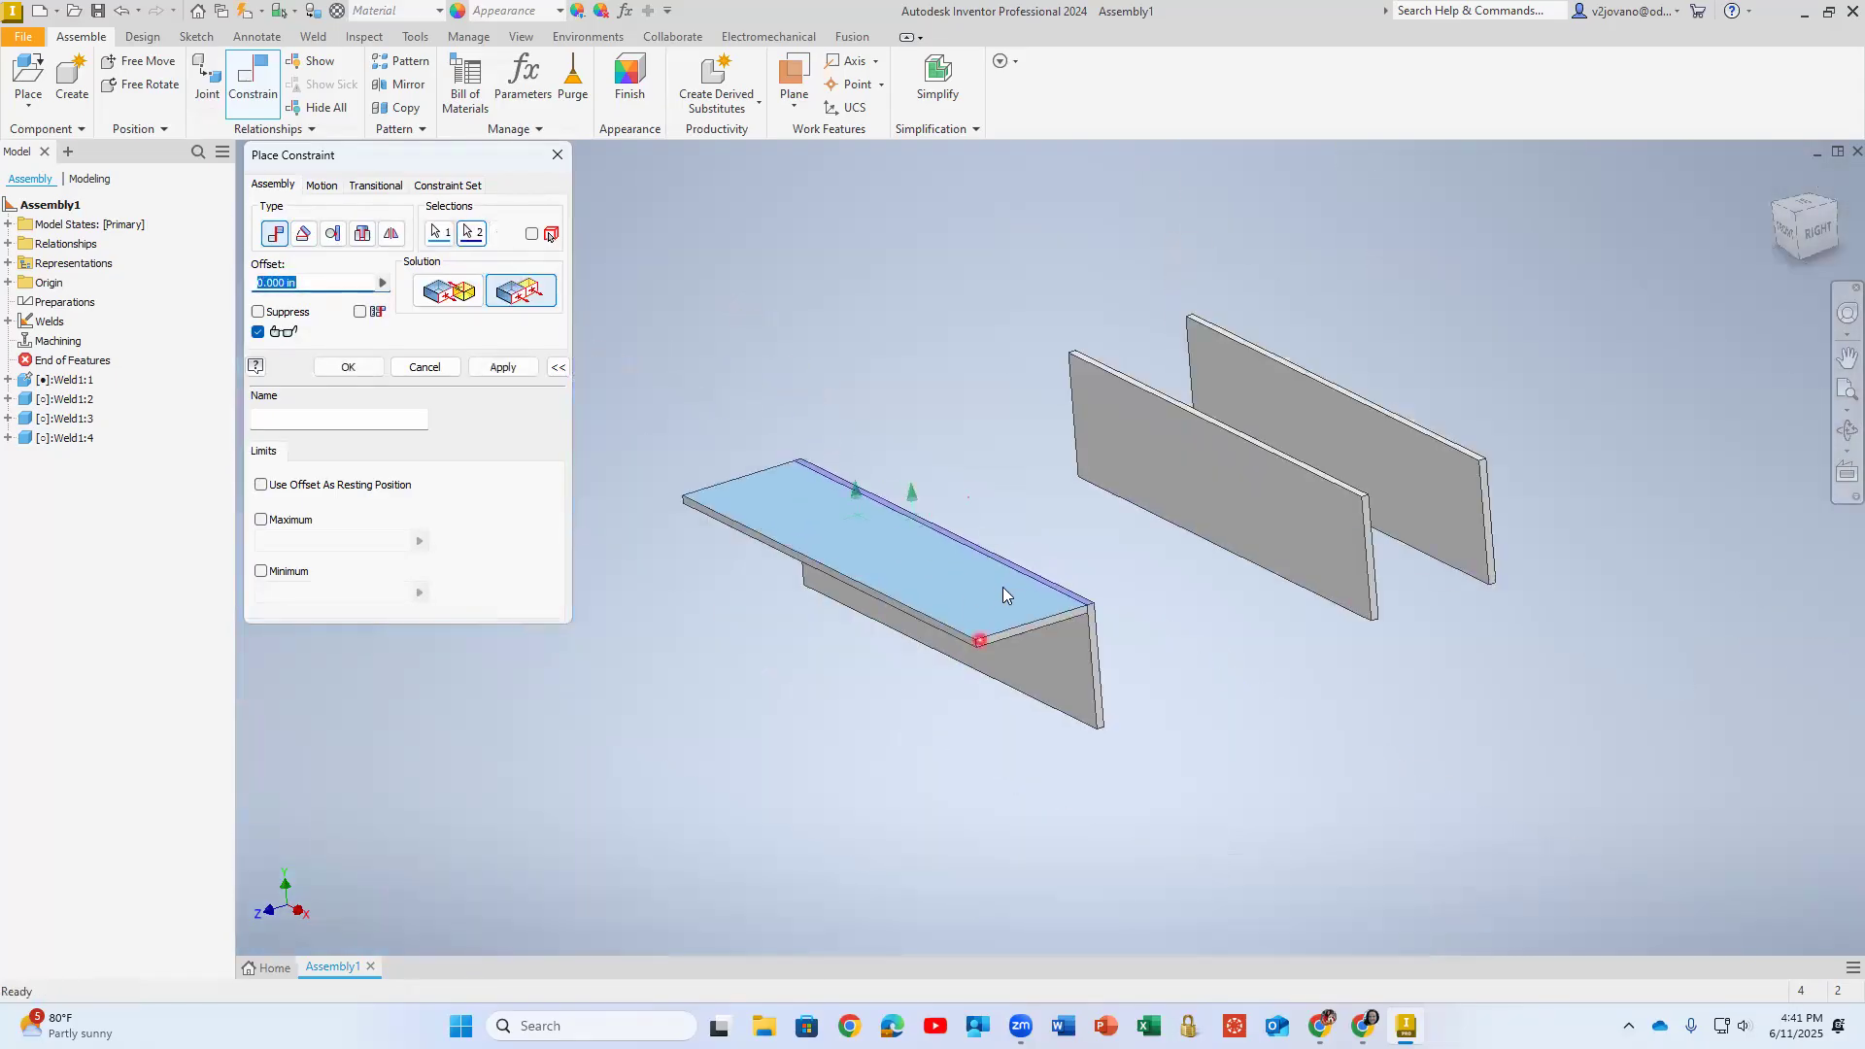
- Set the Flush constraint's offset to -1 in and apply it
click(311, 282)
drag(311, 283, 243, 289)
text(- 1)
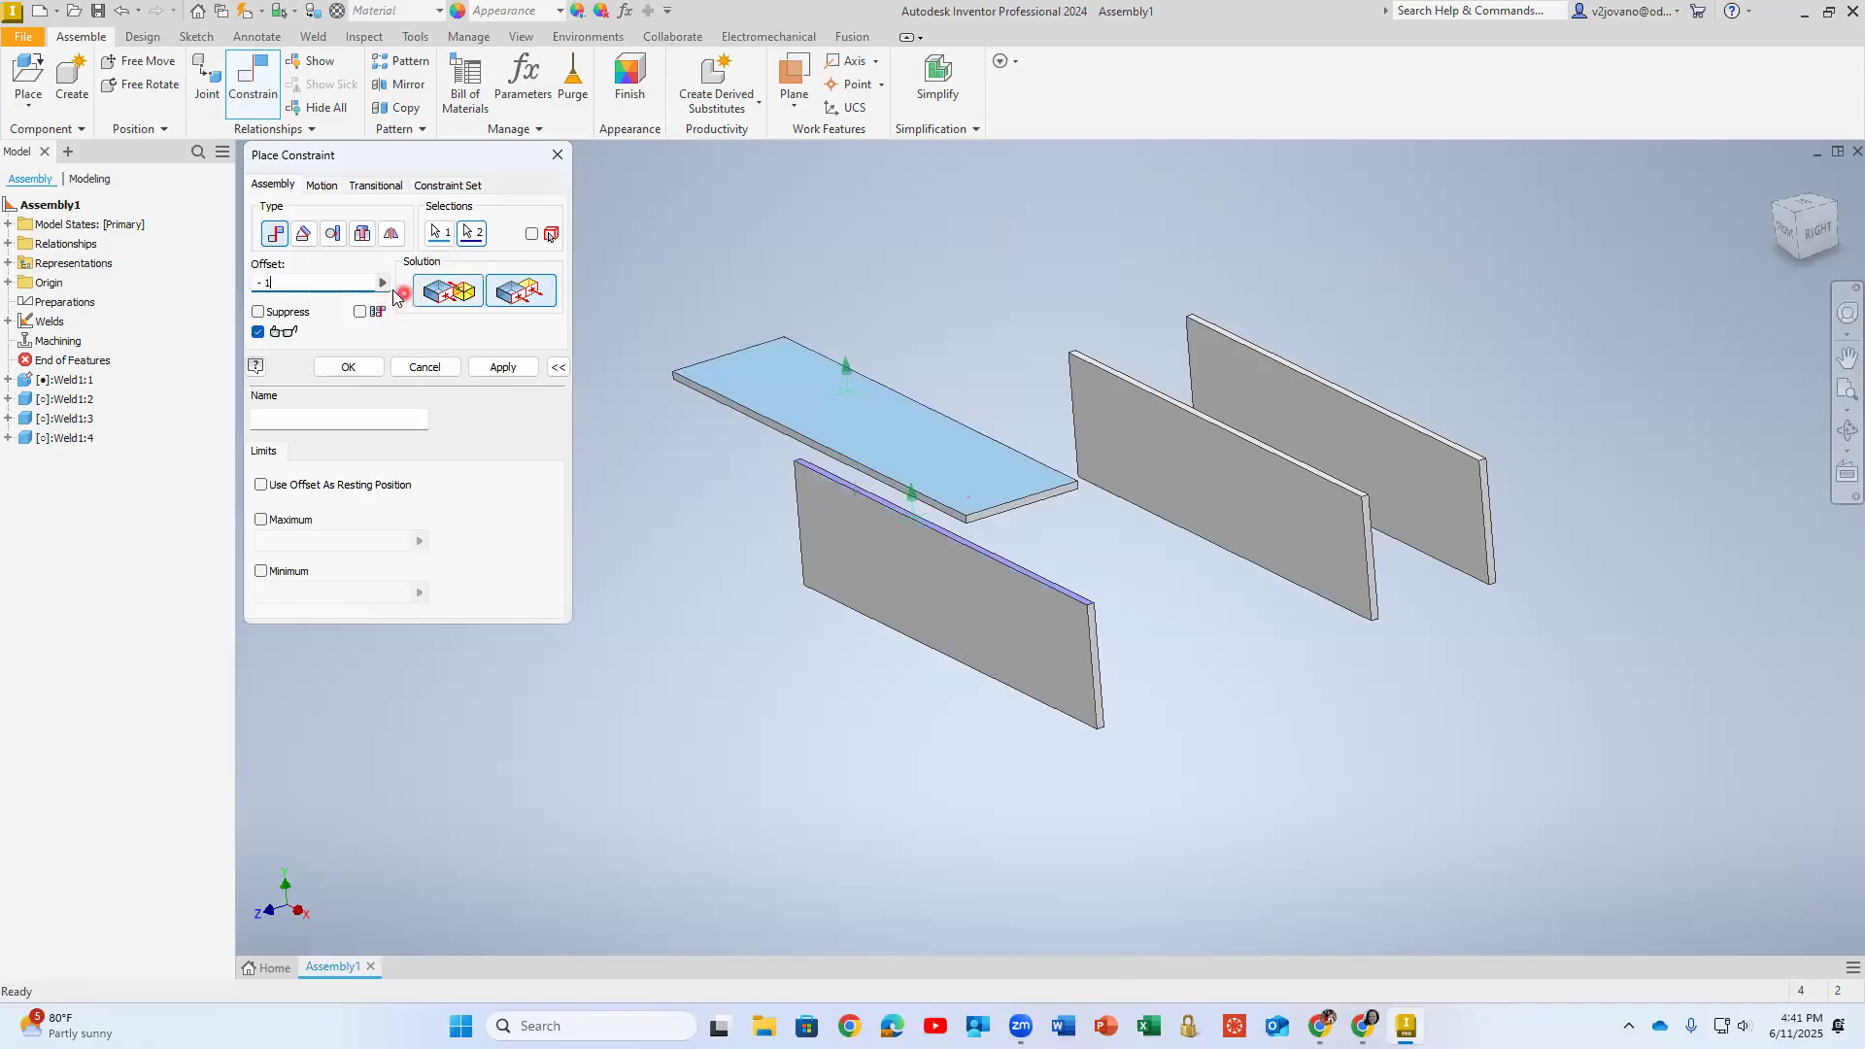
click(281, 284)
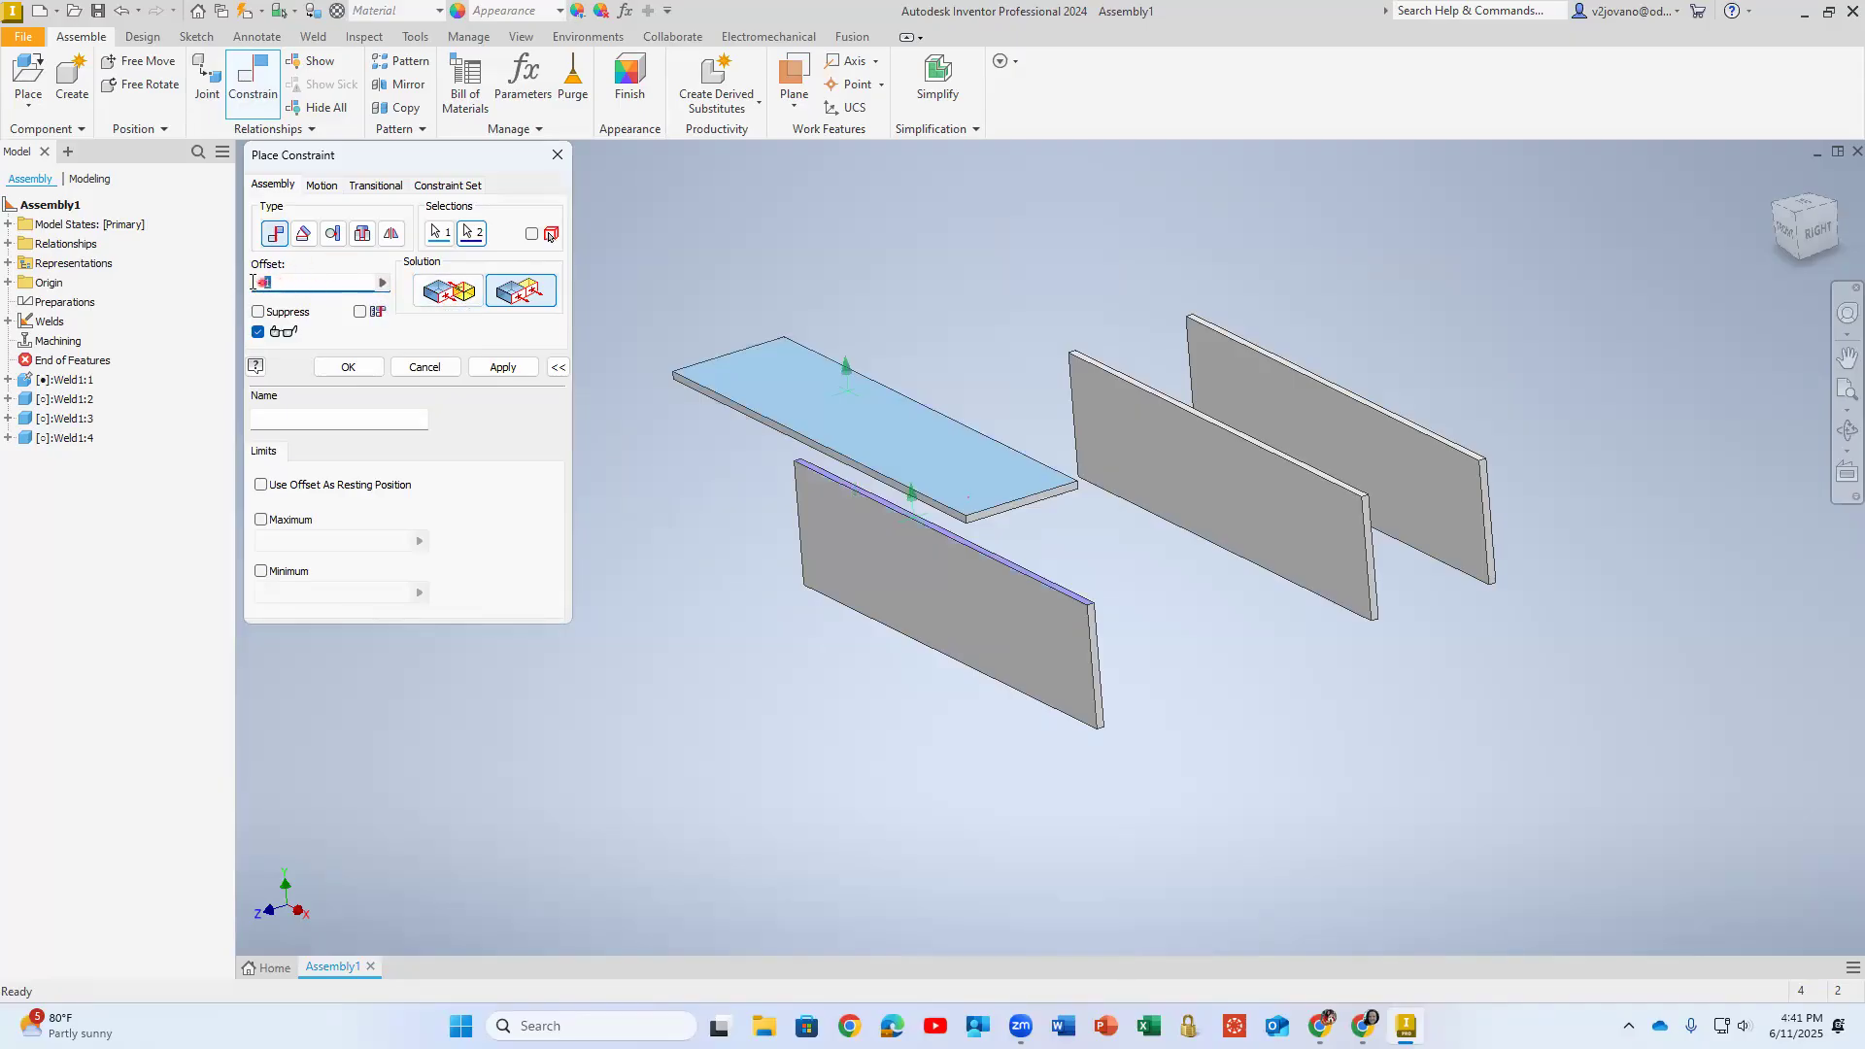
click(382, 282)
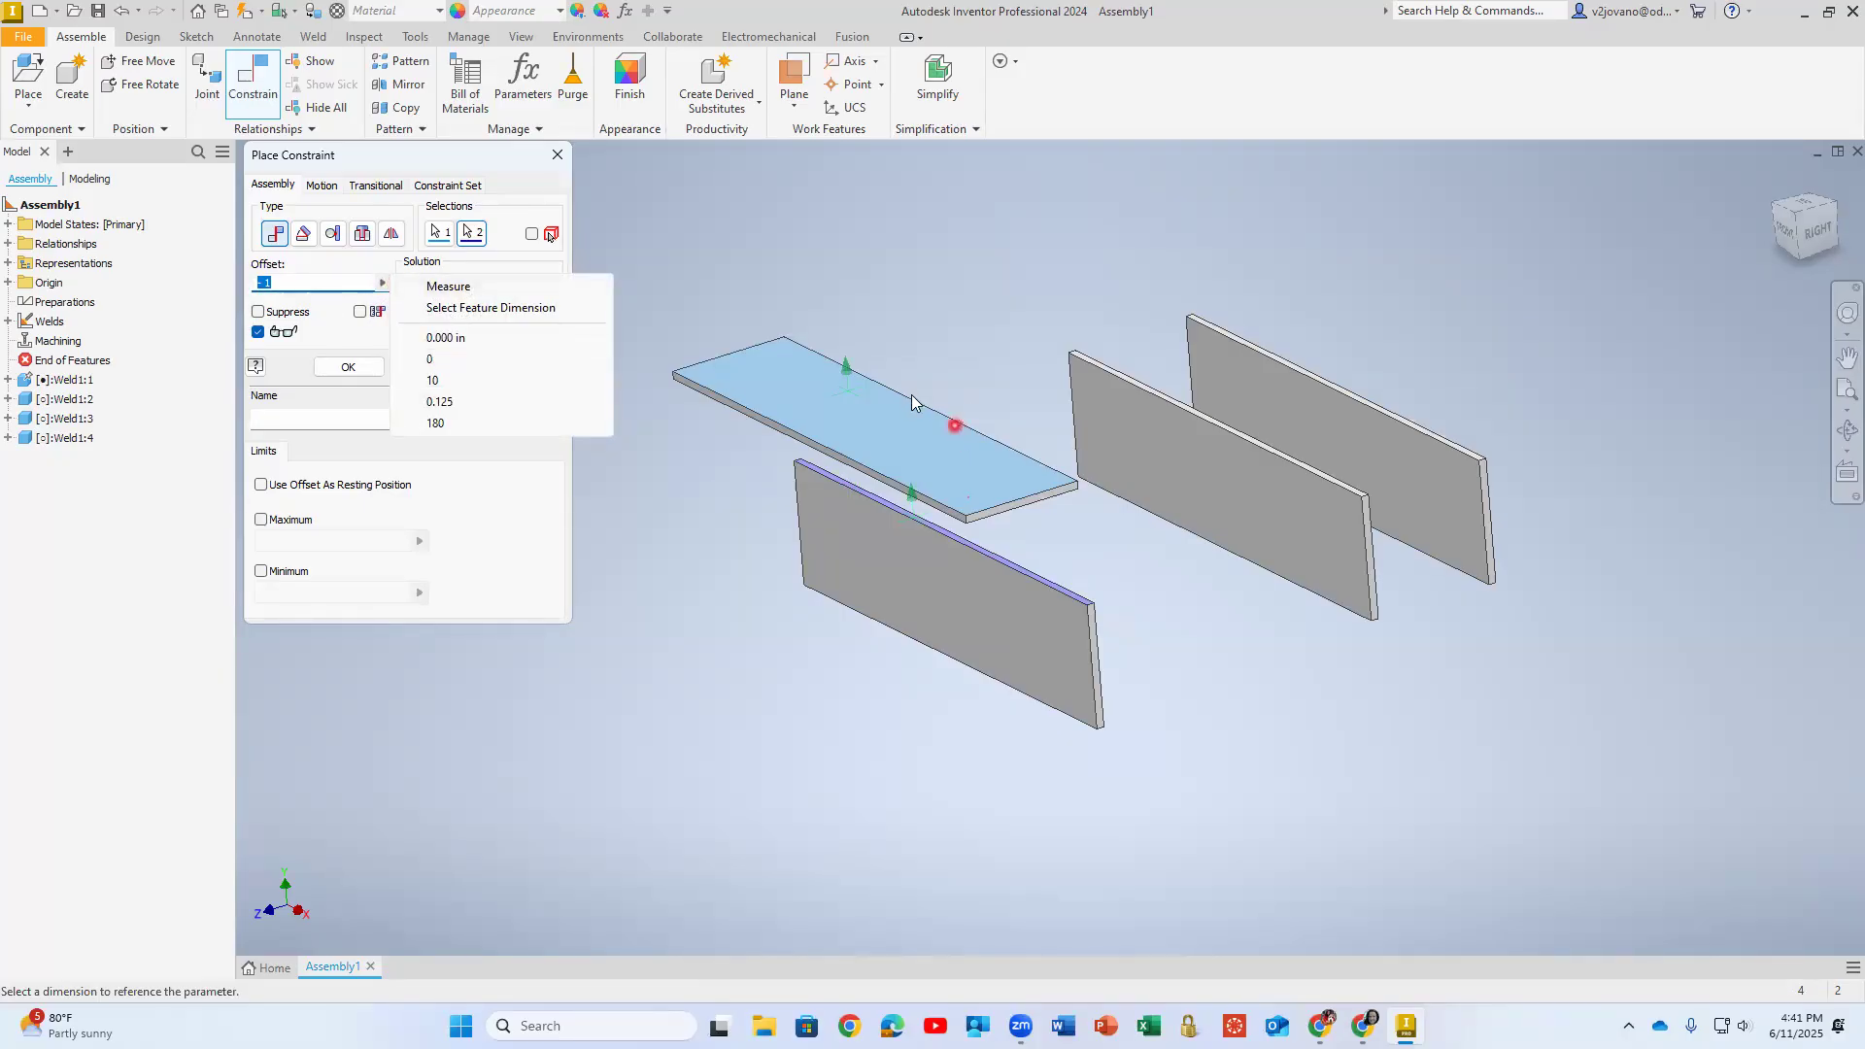
click(526, 231)
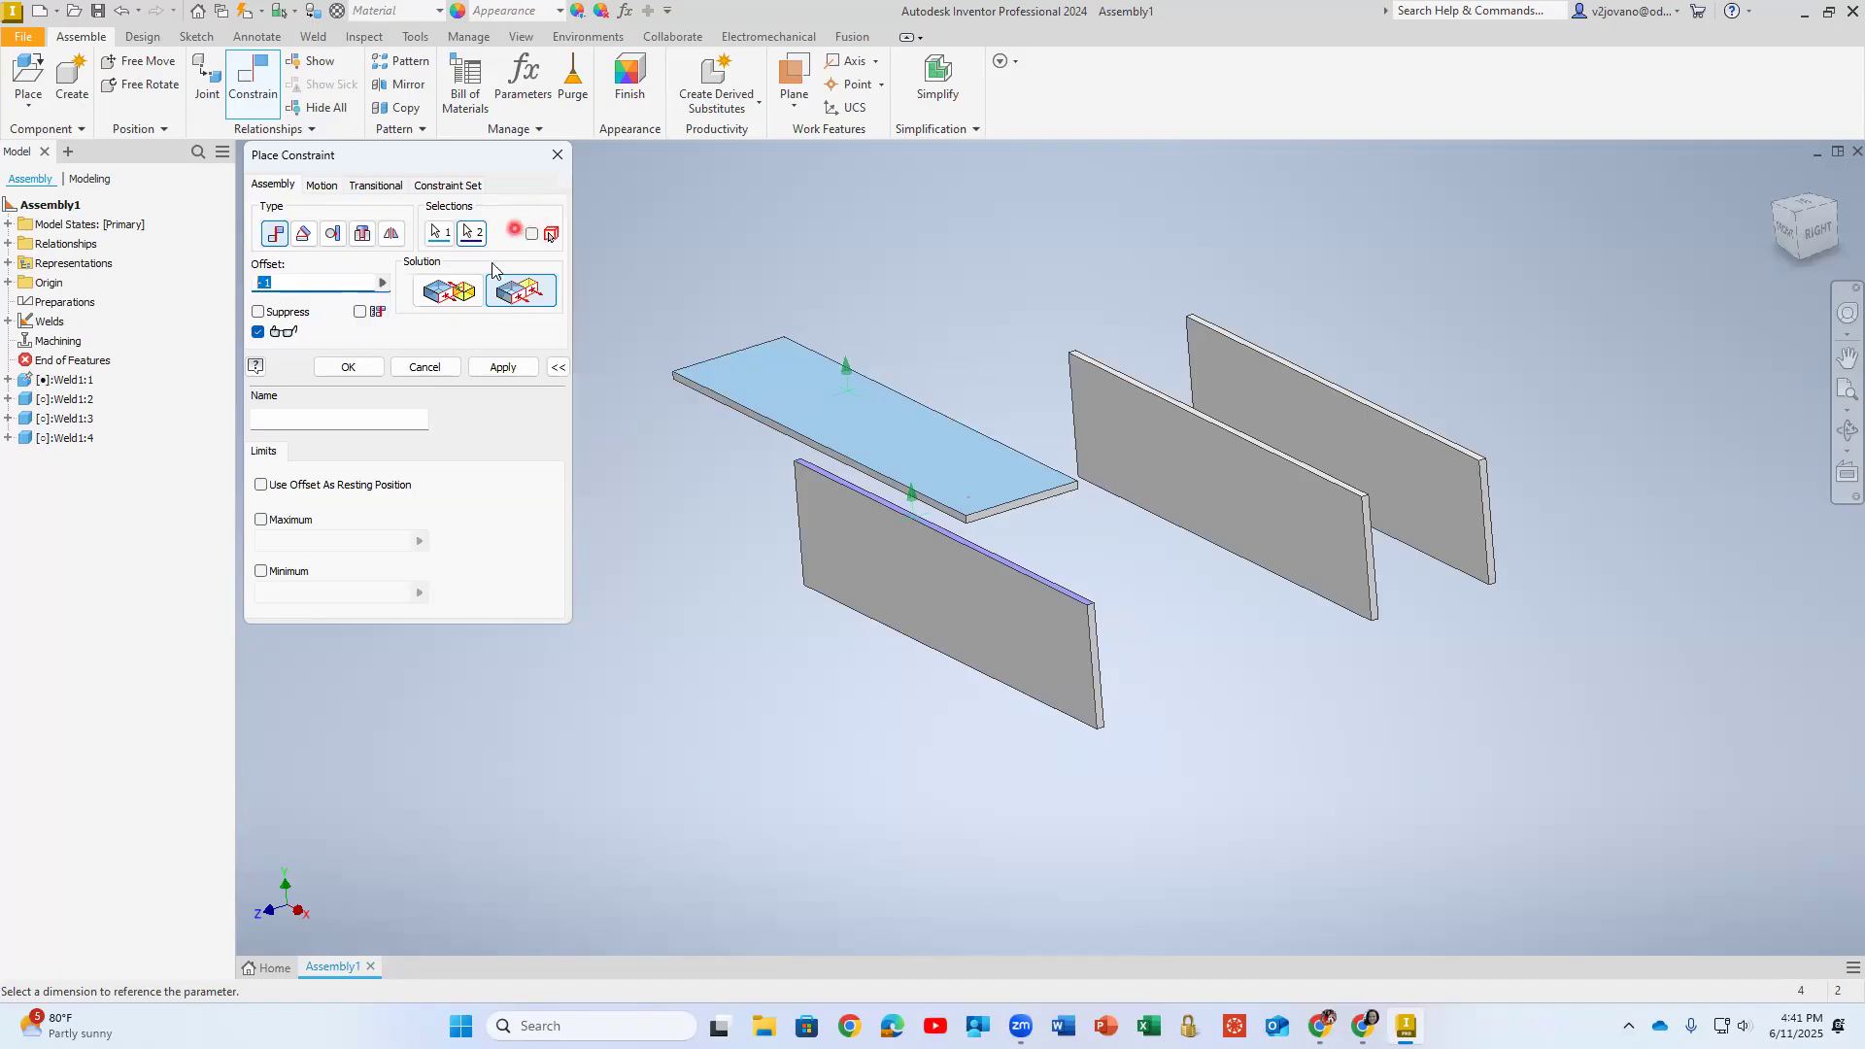
click(440, 233)
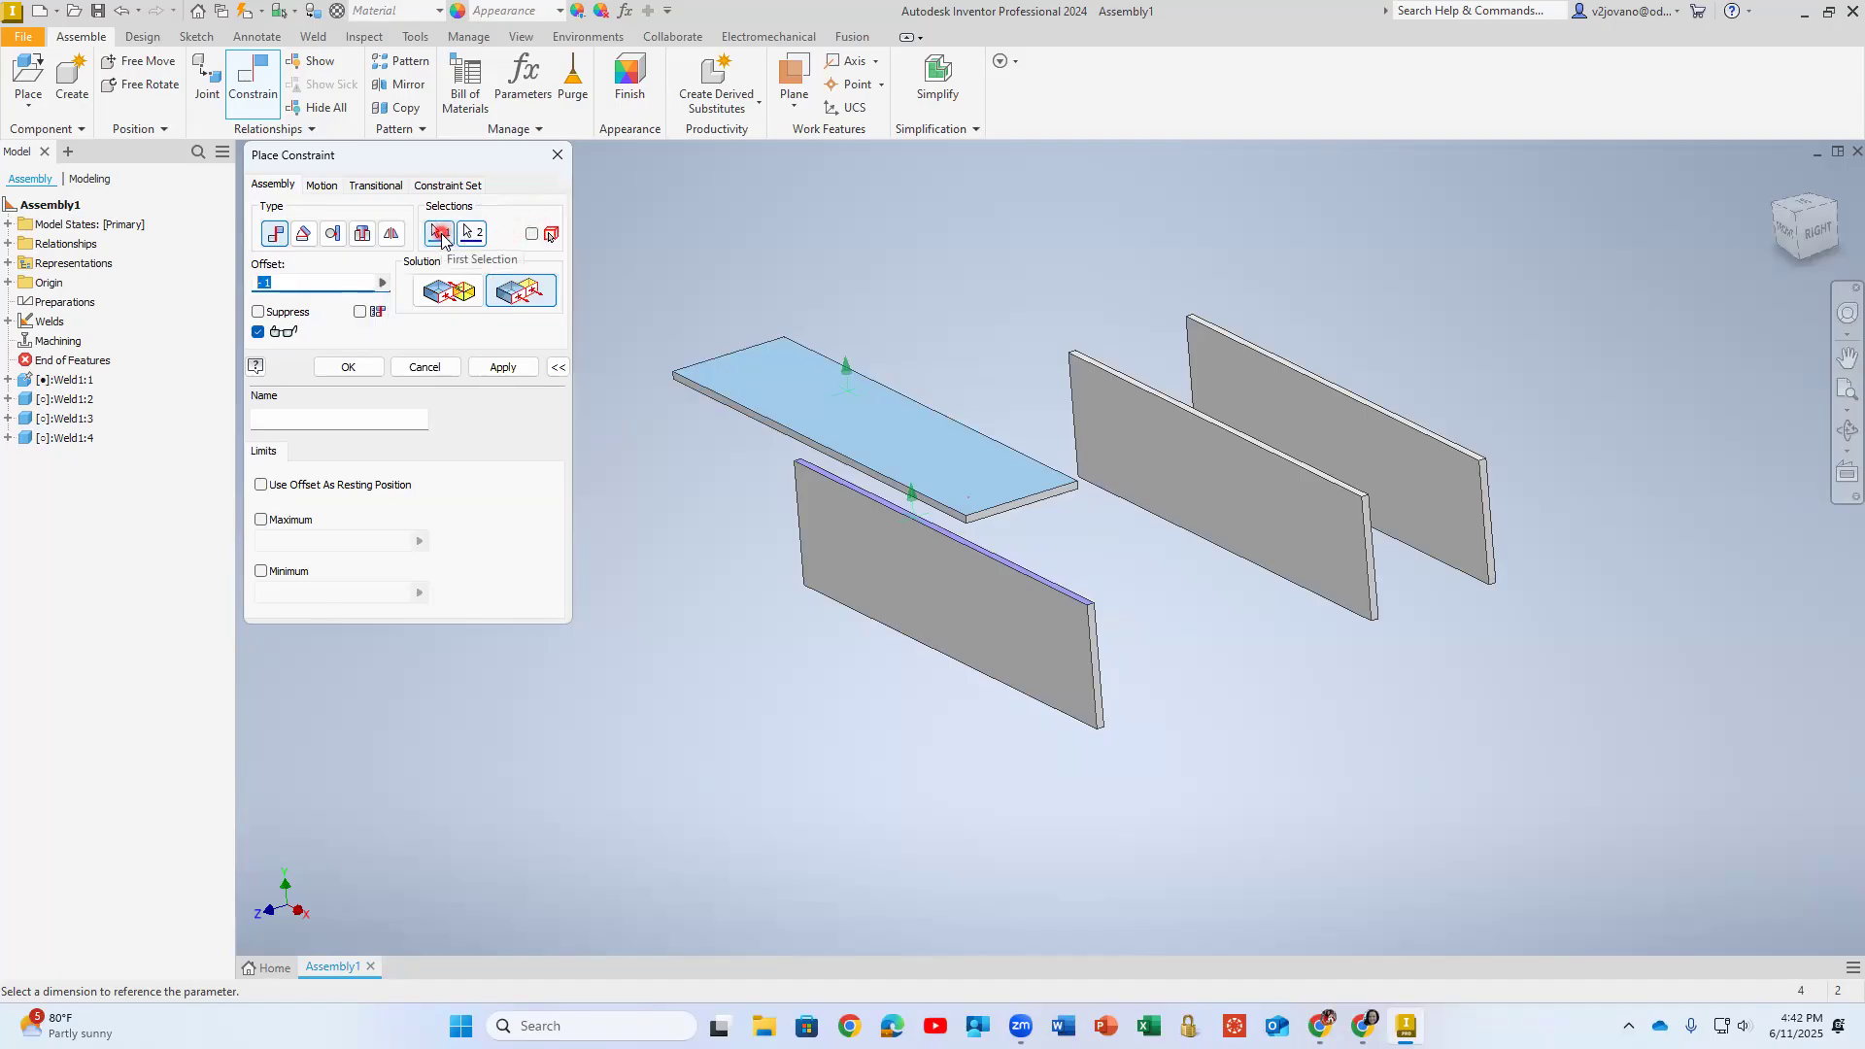
click(845, 366)
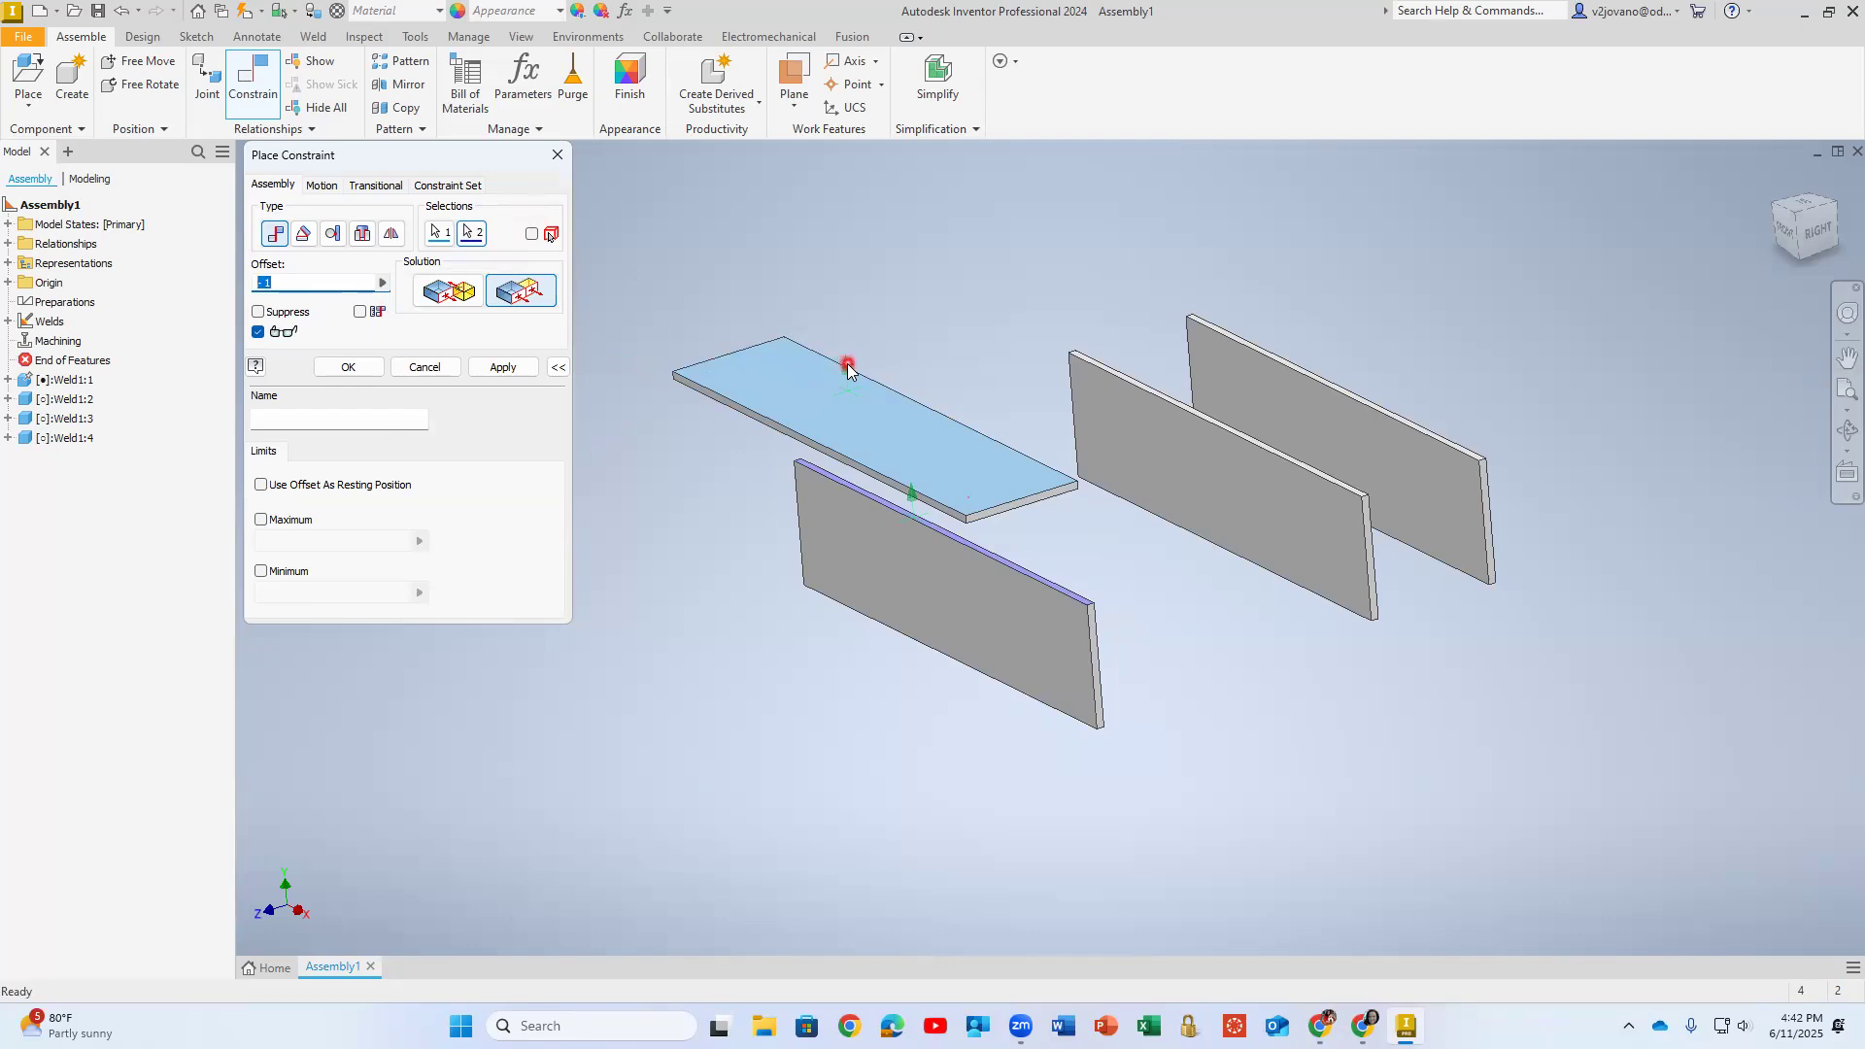
click(302, 280)
key(BackSpace)
text(1)
key(Return)
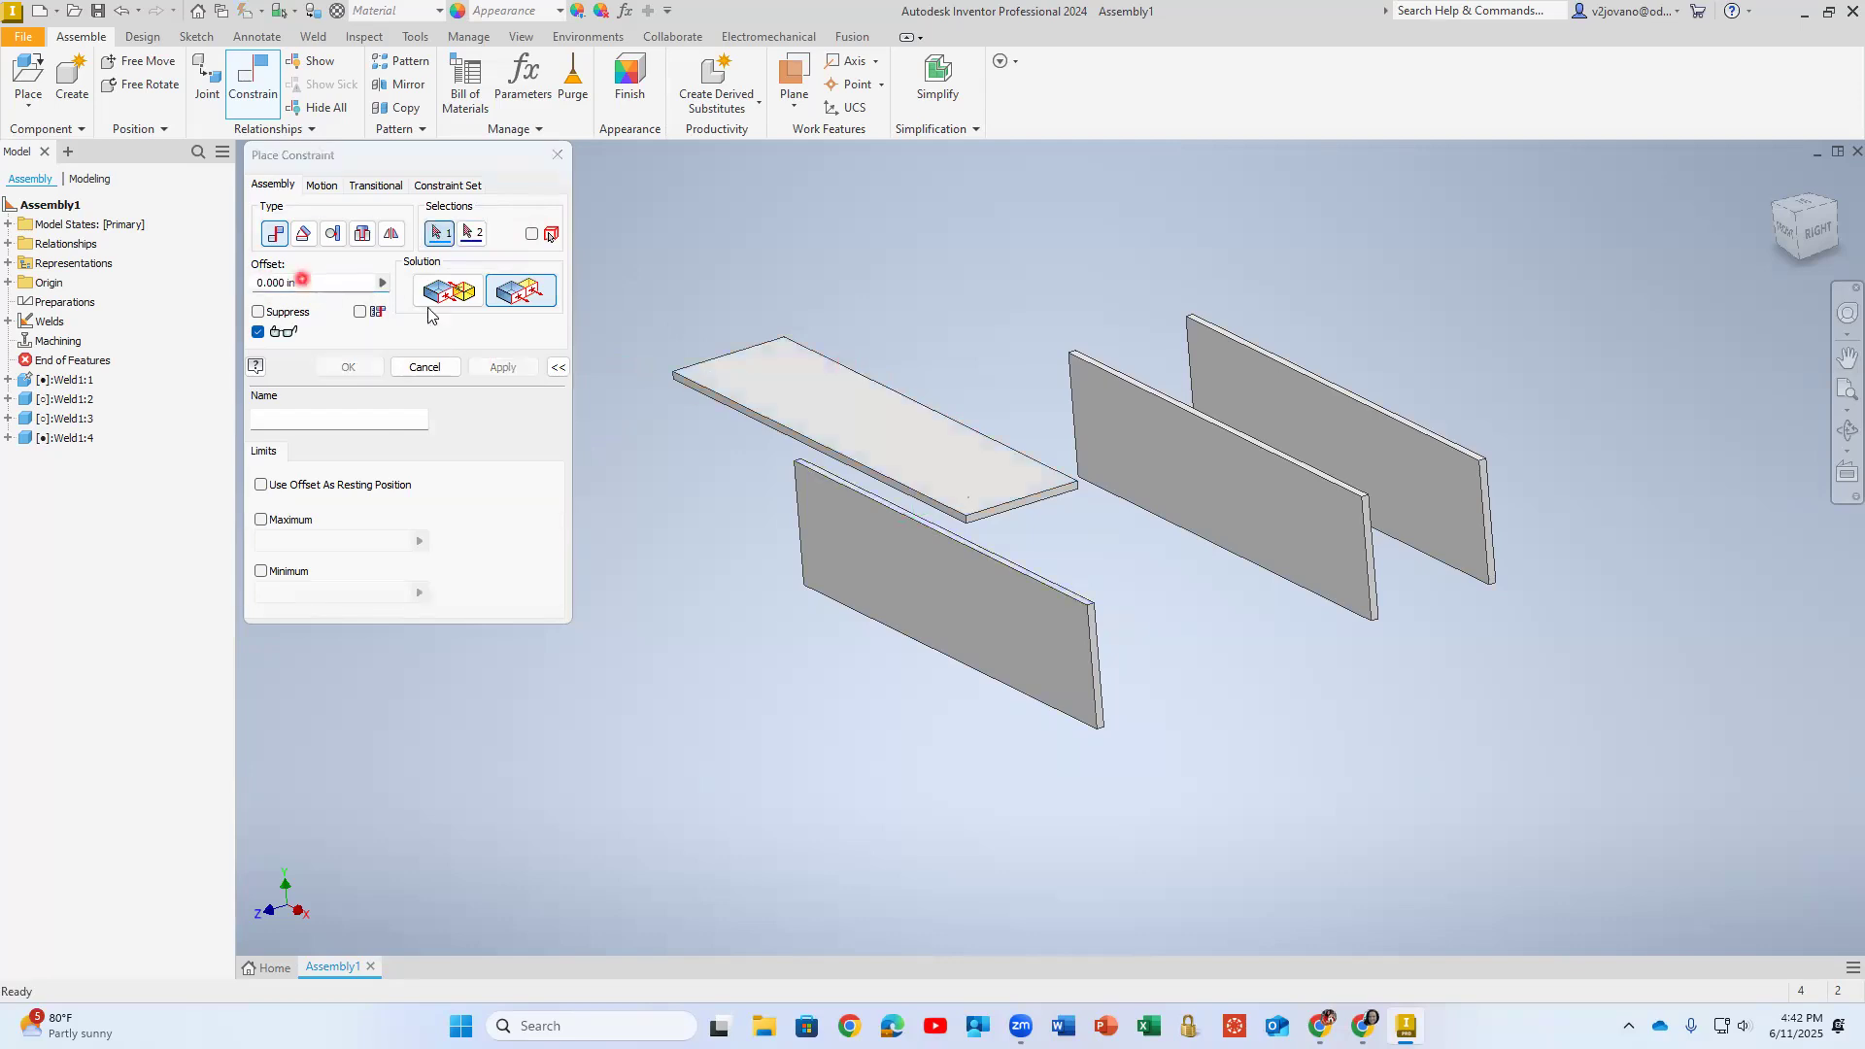
- Reopen the horizontal plate's offset Flush constraint for editing, try an offset of 1 in and set it to 0.5 in
click(9, 438)
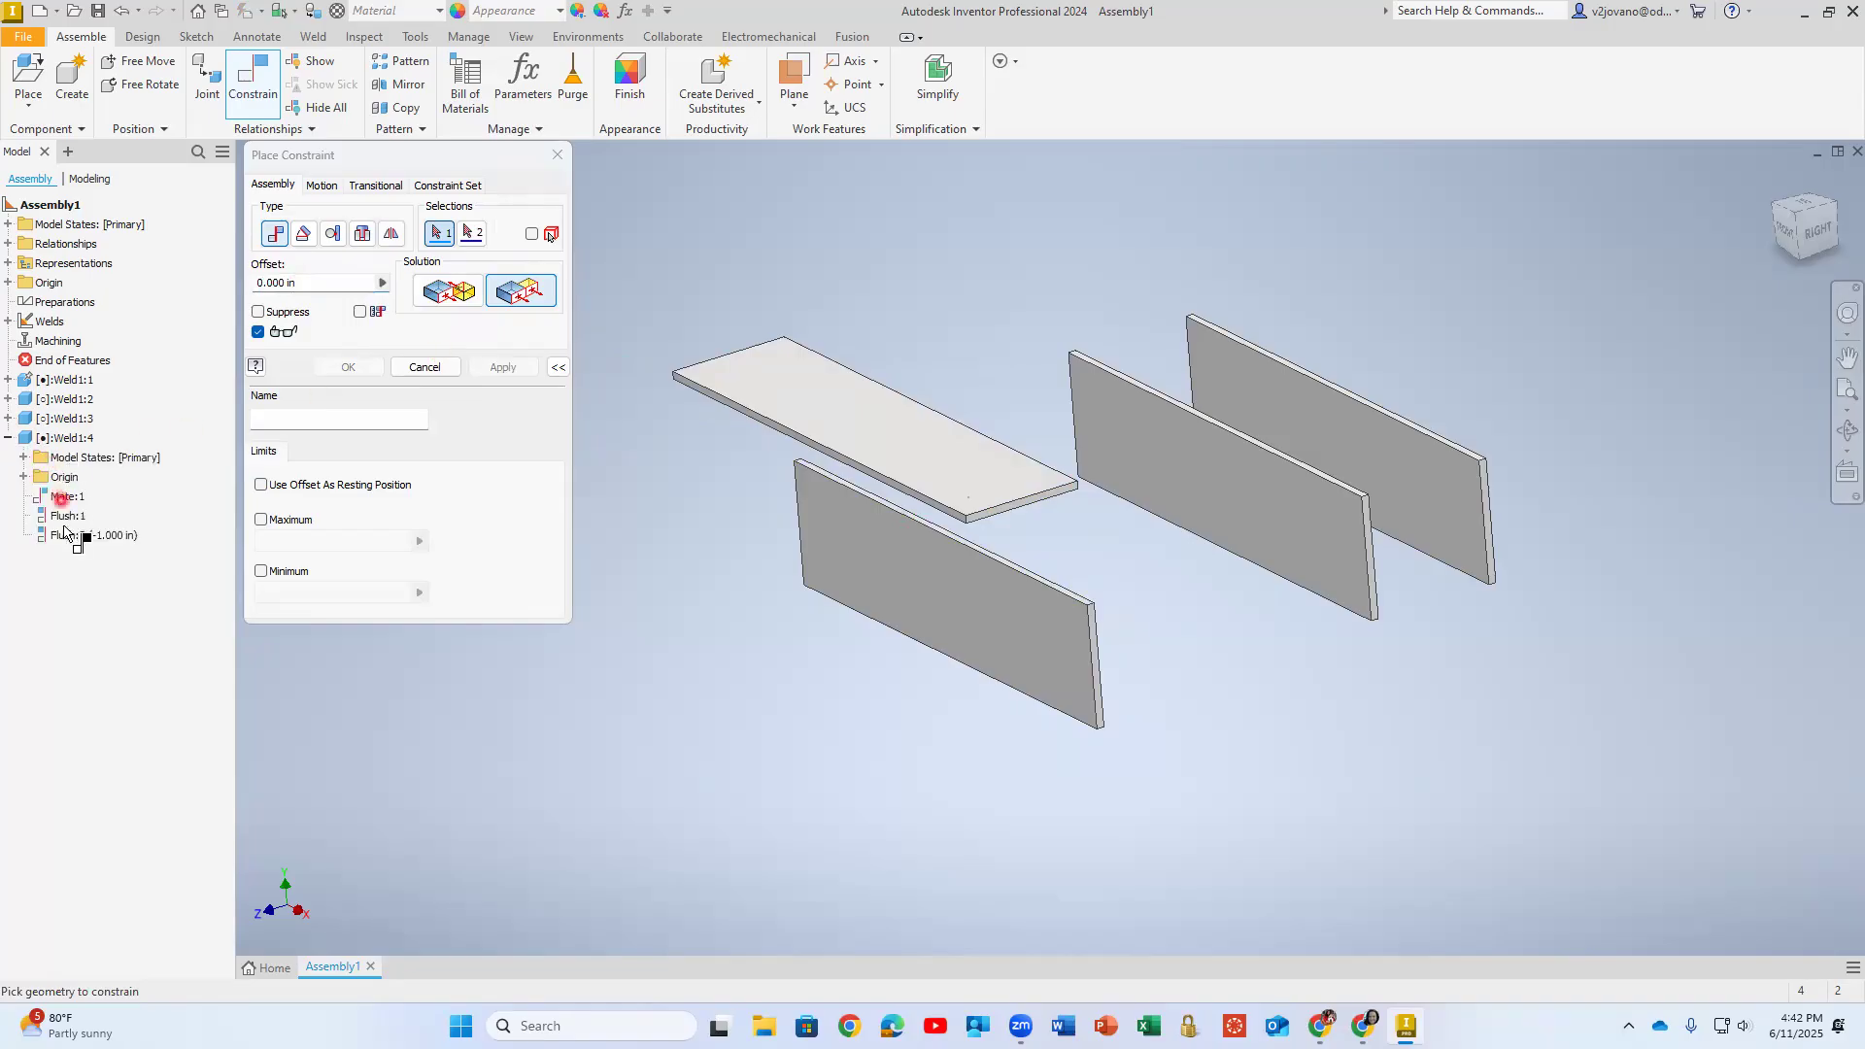
click(423, 367)
double_click(94, 536)
drag(311, 283, 169, 278)
text(1)
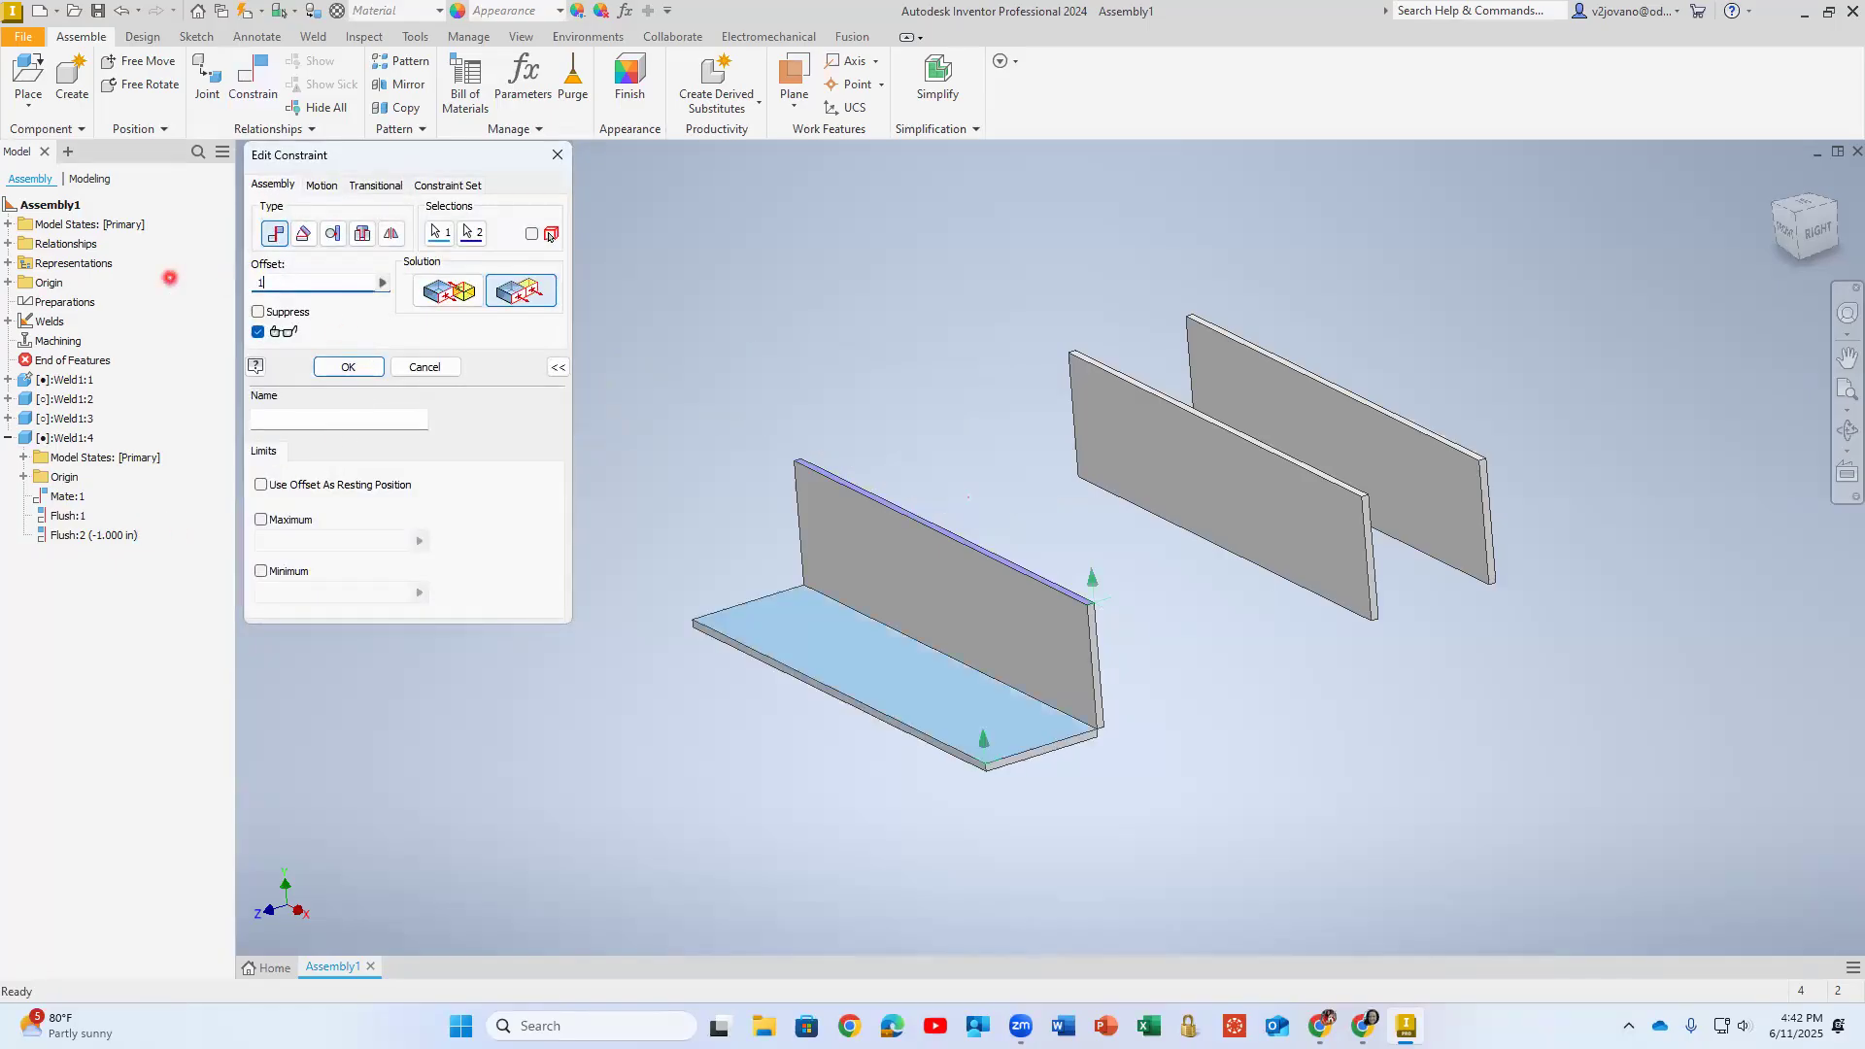
drag(170, 278, 245, 287)
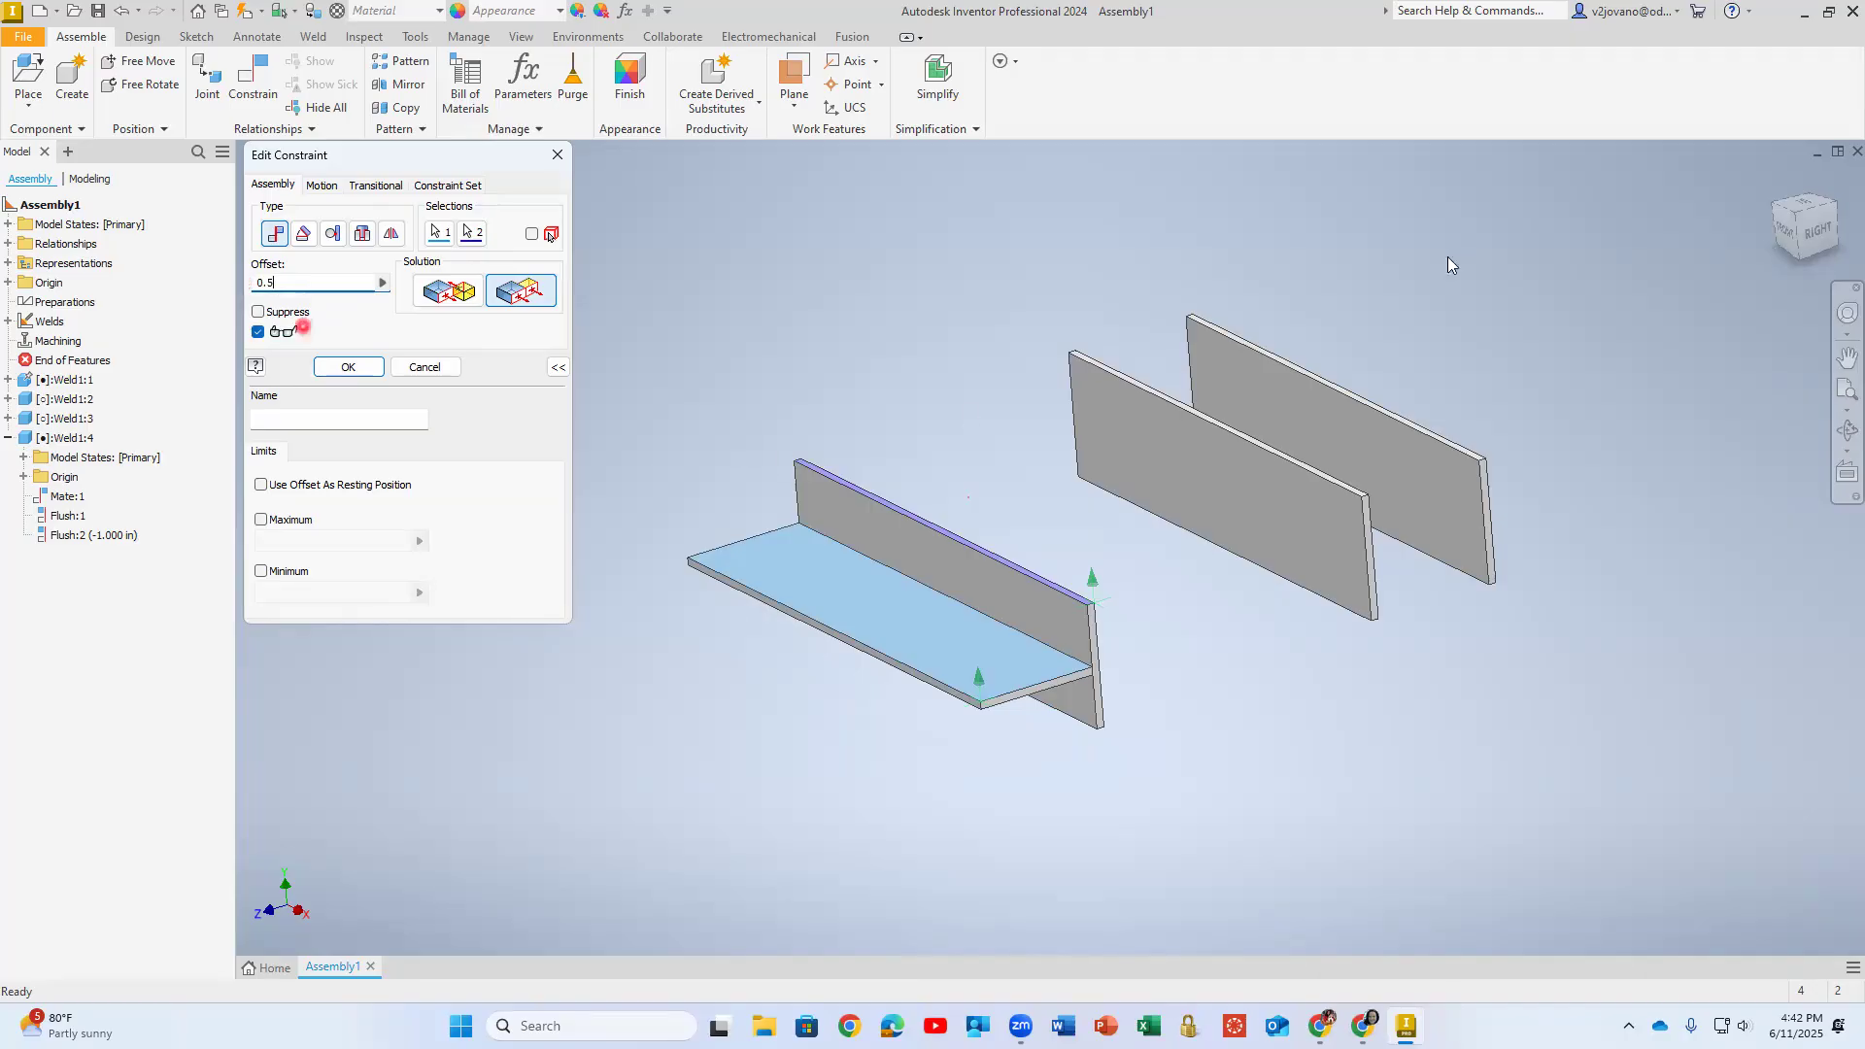
- Try an offset of 0.5+(0.0625/2) for the horizontal plate's Flush constraint, viewing the plates from the side
click(1818, 233)
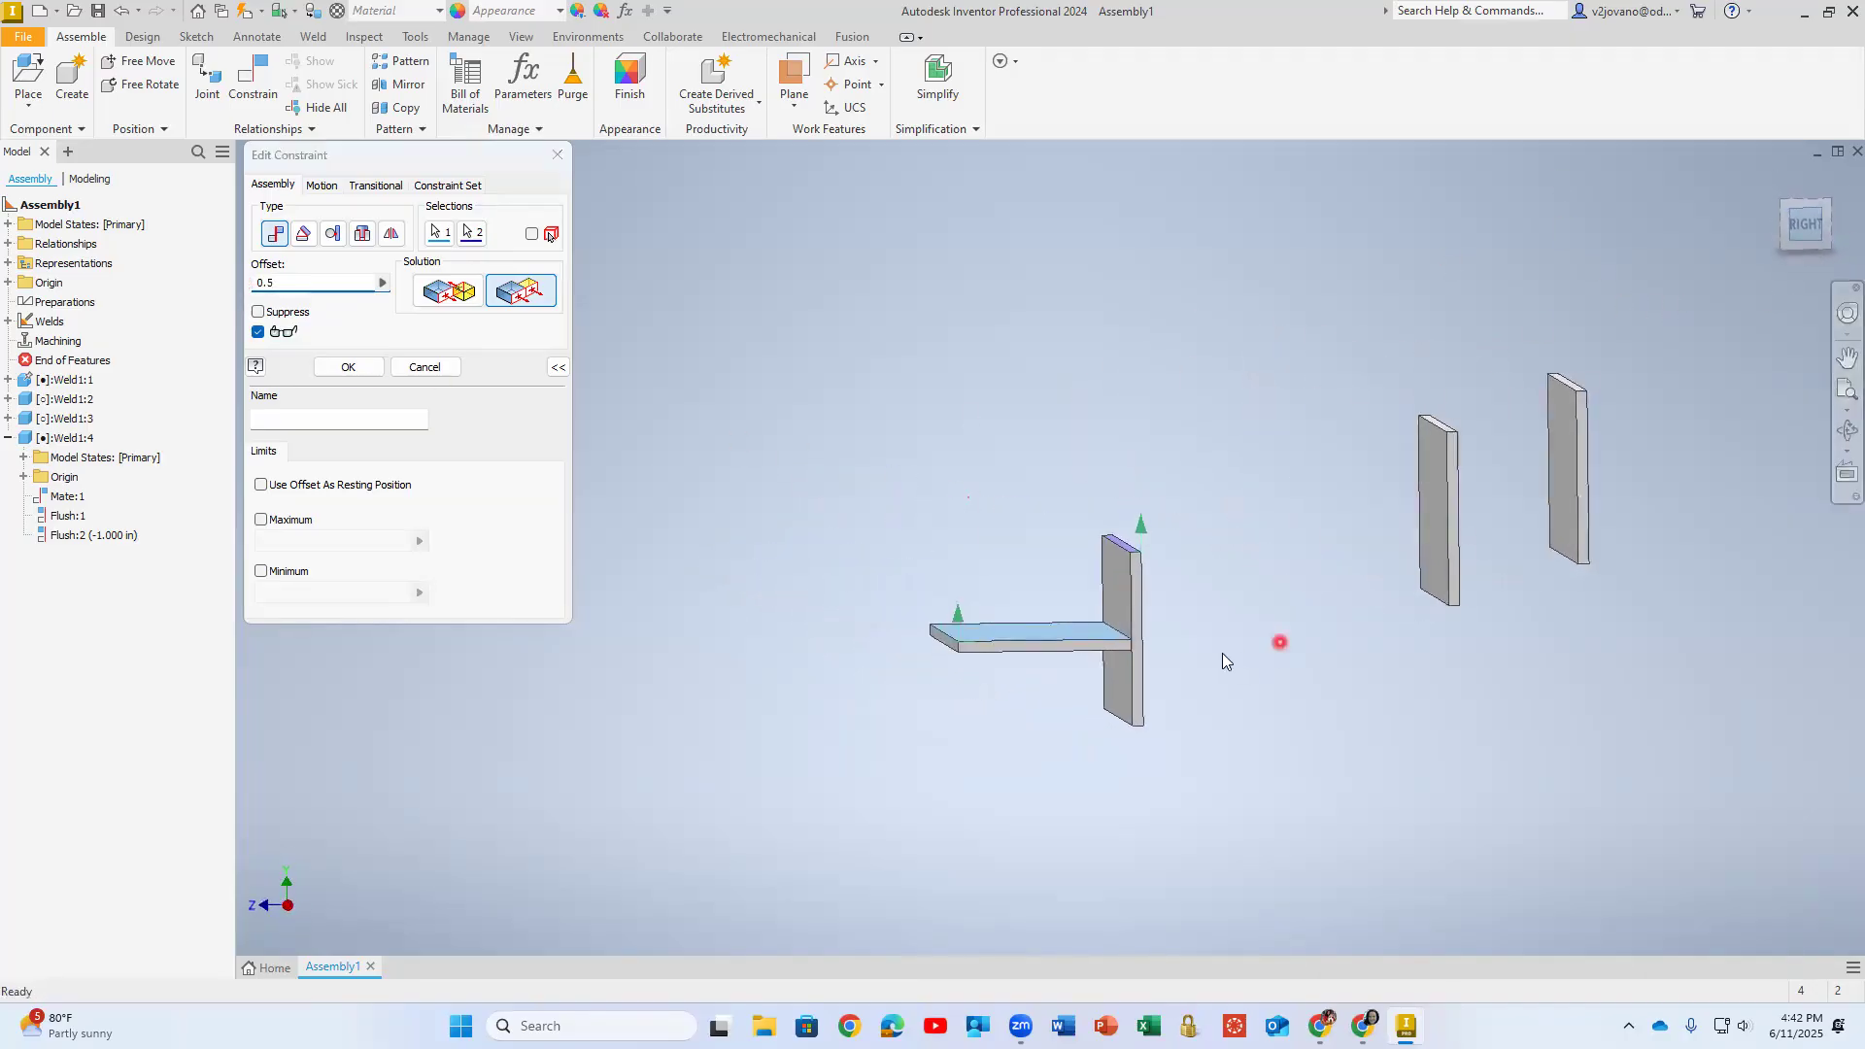
scroll(1216, 656, up, 3)
middle_drag(1202, 621, 1477, 499)
click(359, 287)
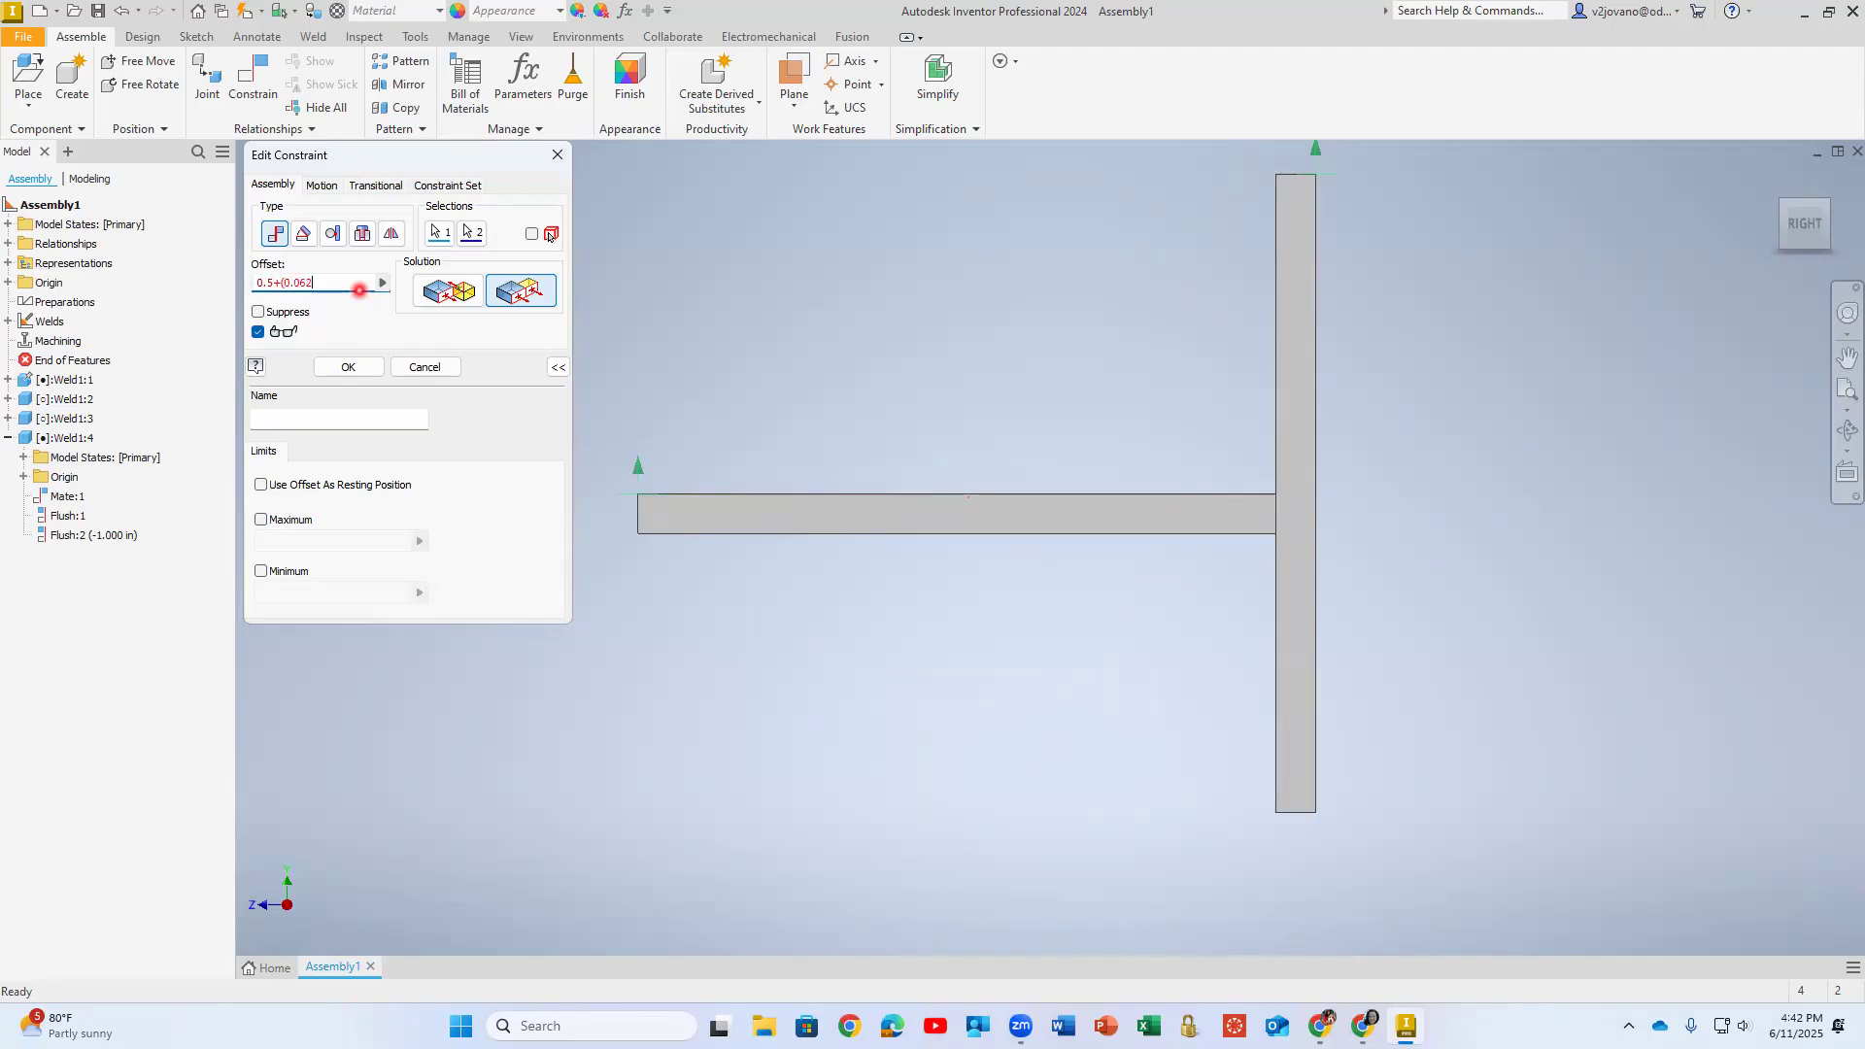
text())
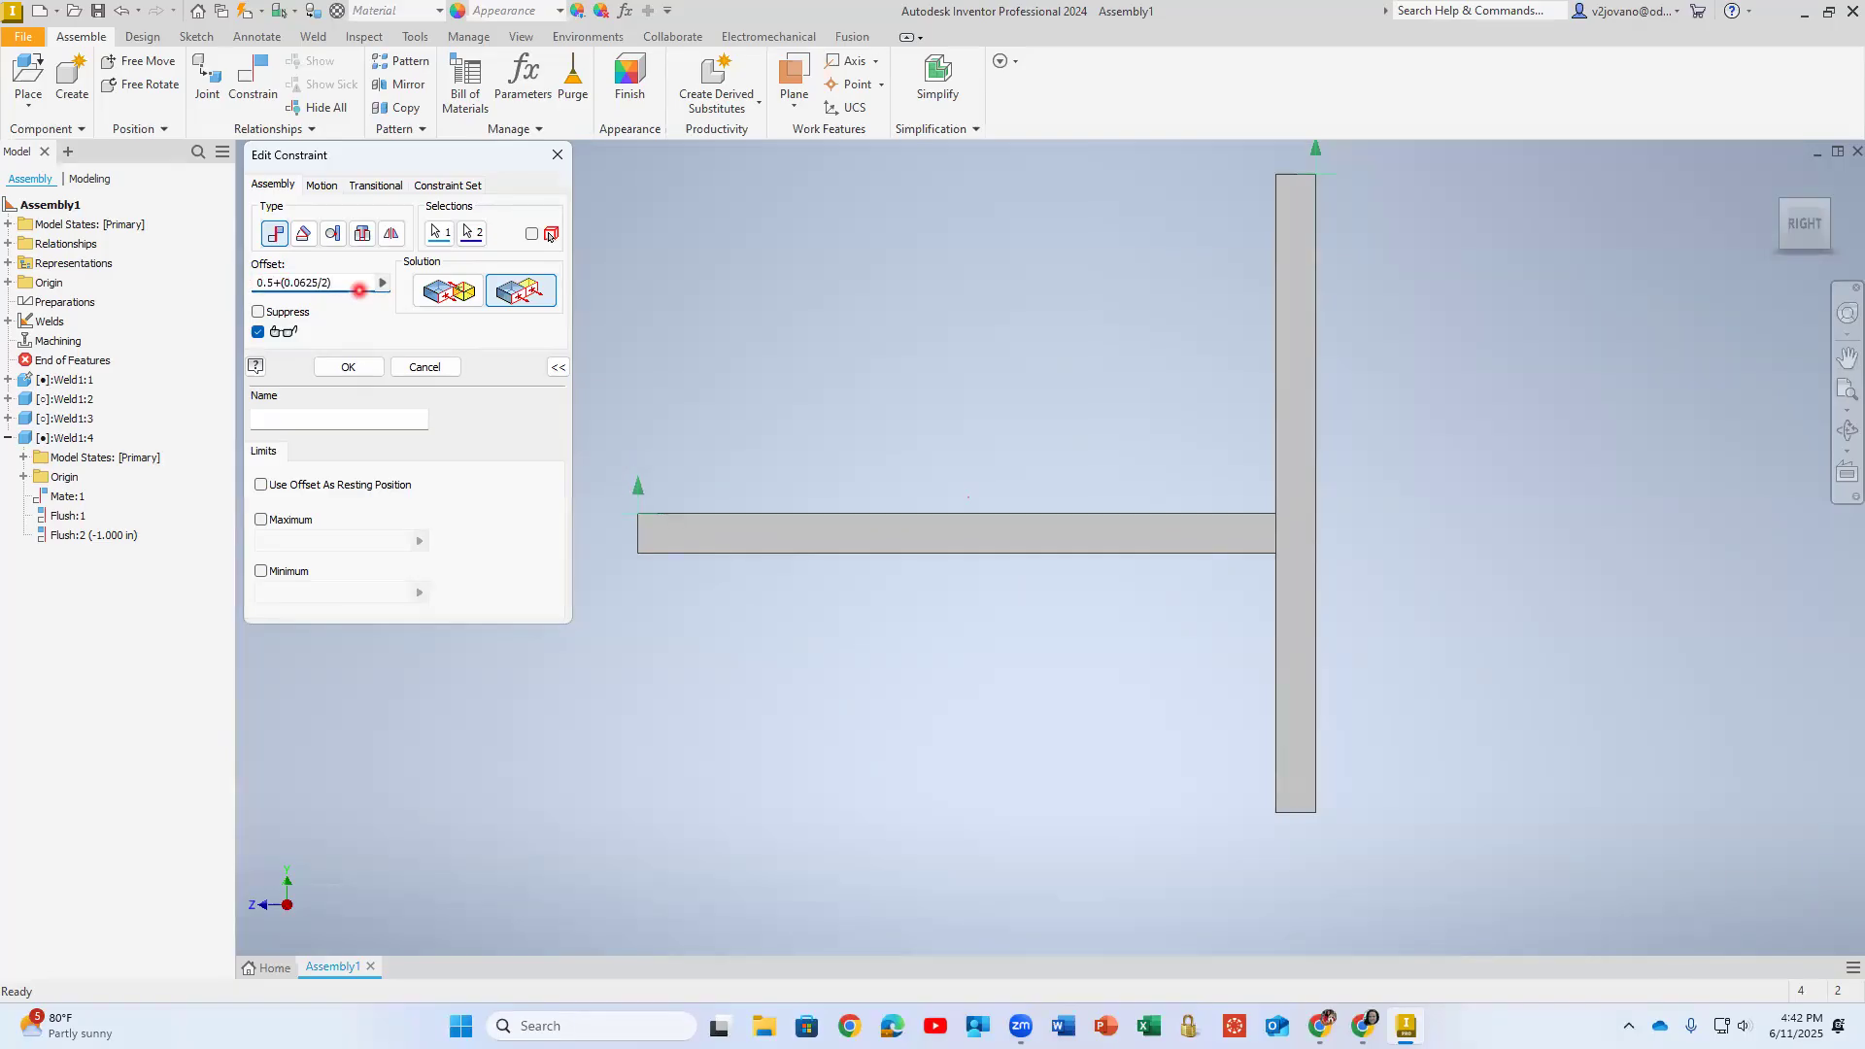
- Try 0.5-(0.0625/2) as the Flush constraint's offset and close the constraint without applying it
click(275, 283)
click(278, 280)
key(BackSpace)
text(-)
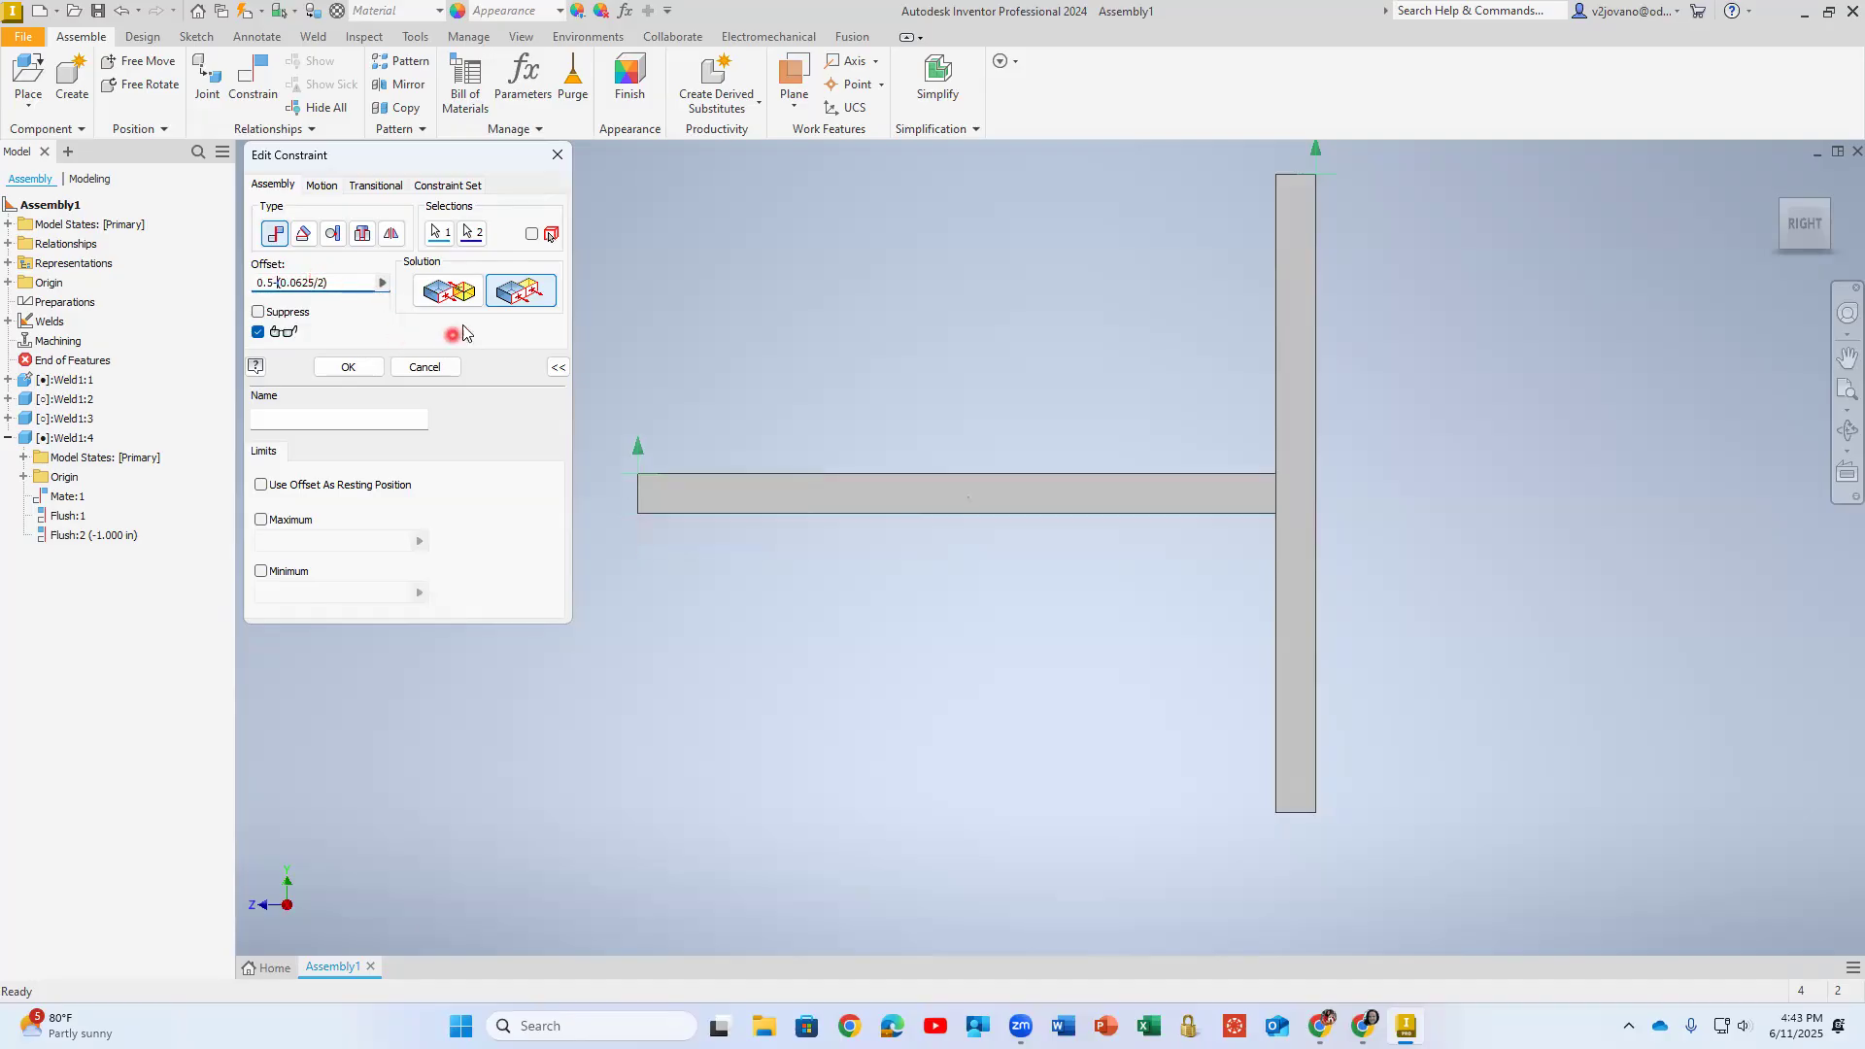
click(518, 295)
click(505, 321)
middle_drag(1194, 619, 1224, 645)
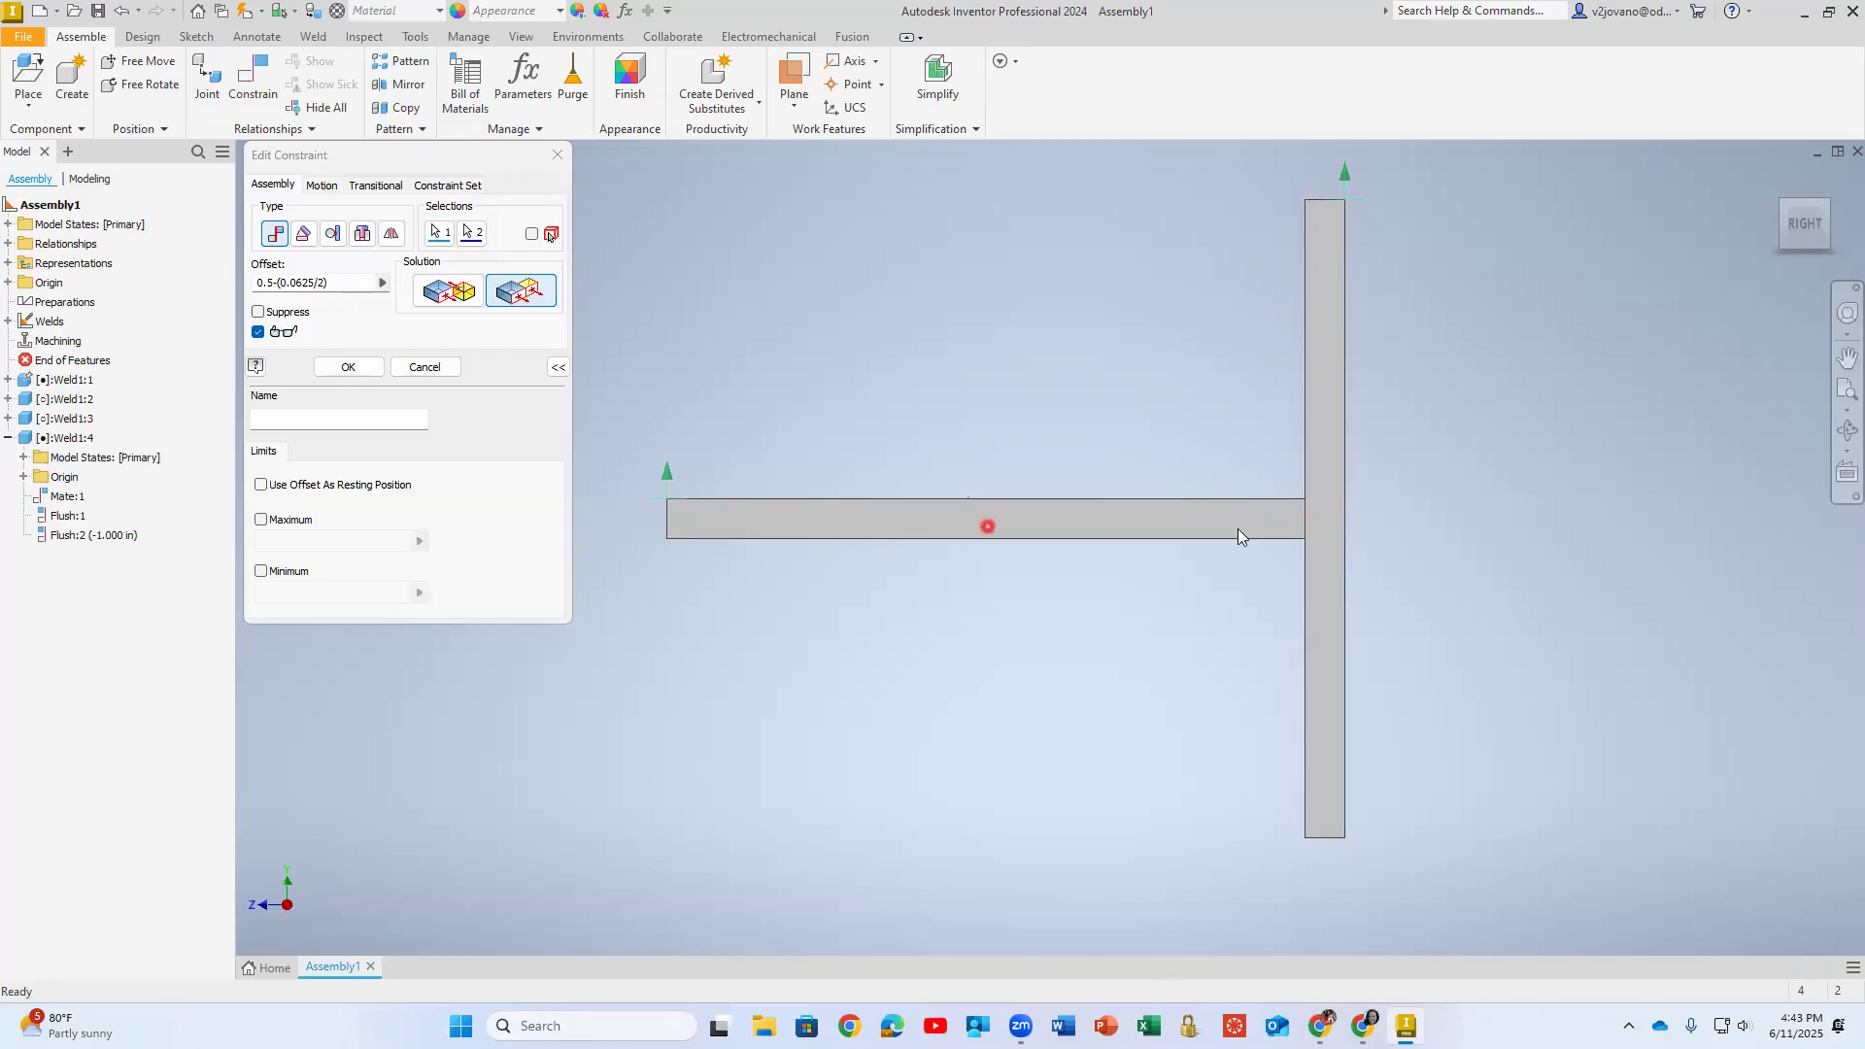
click(559, 158)
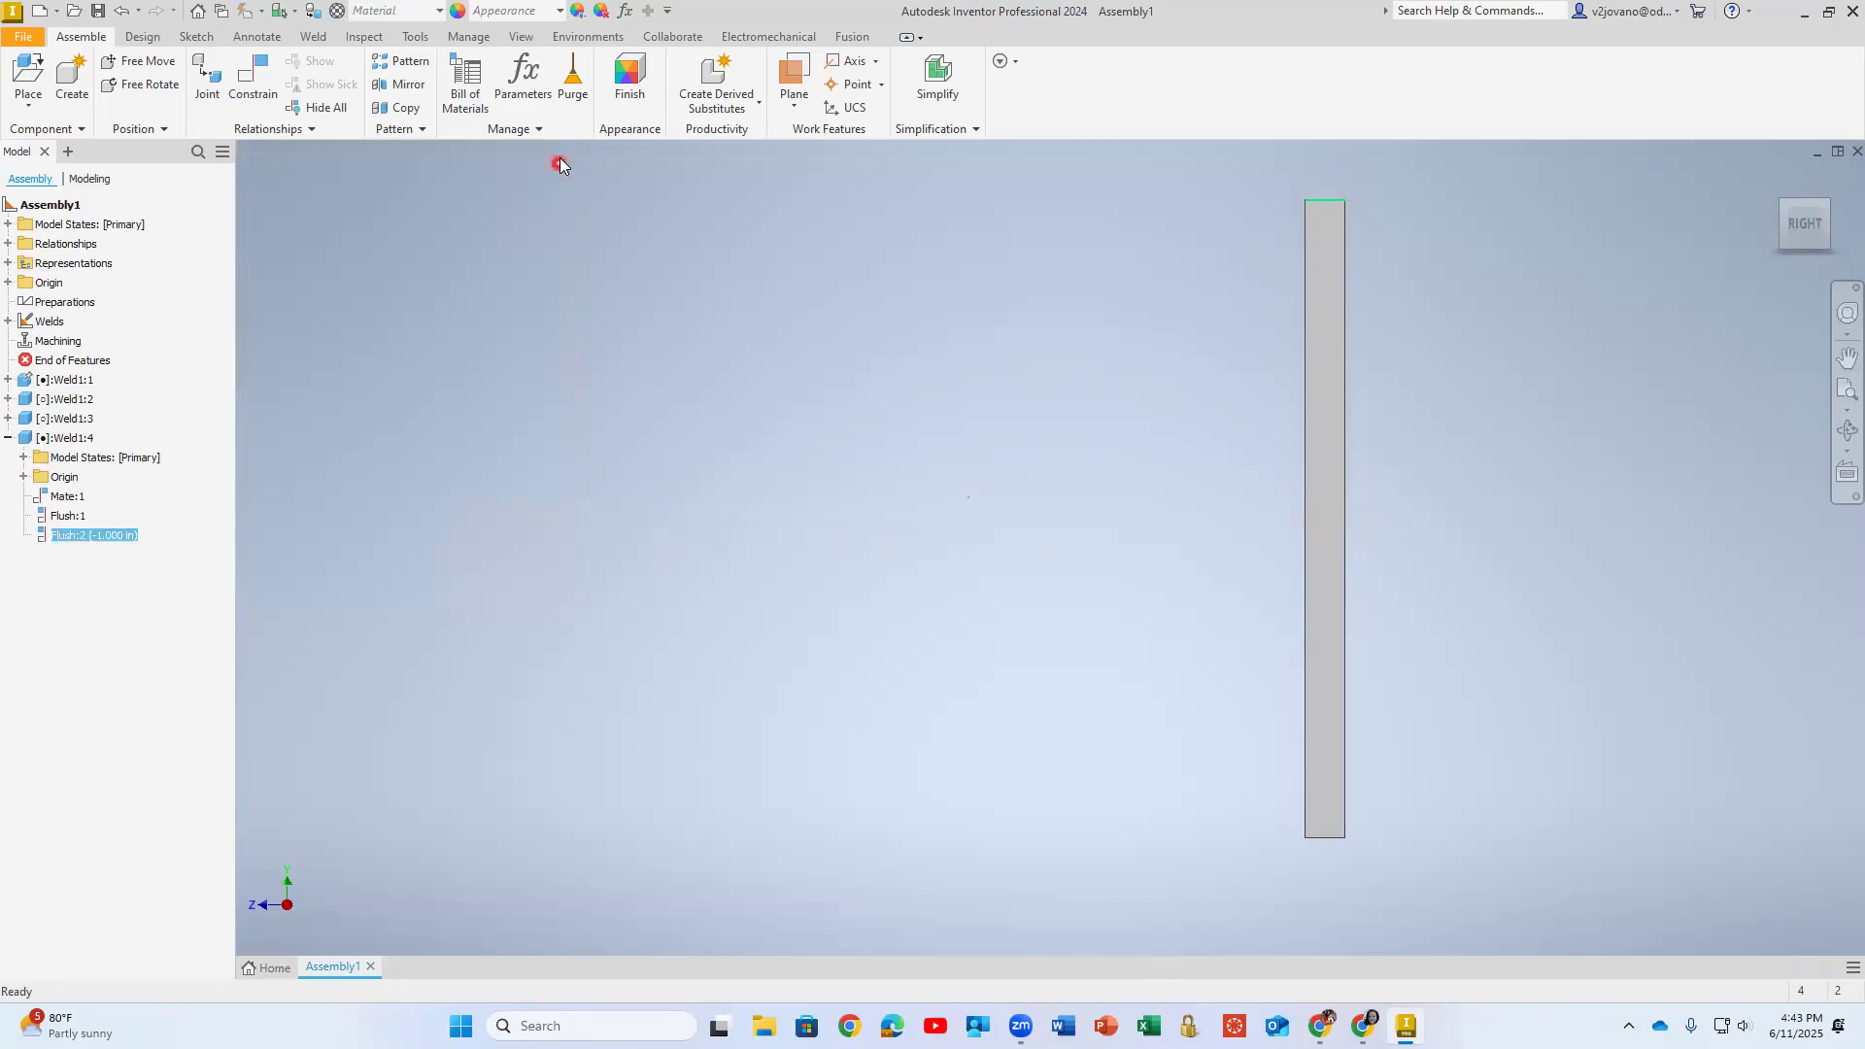
- Expand the origin geometry of Weld1:4 and Weld1:1 and open the Weld1:1 plate for in-place editing
shift+middle_drag(450, 424, 635, 620)
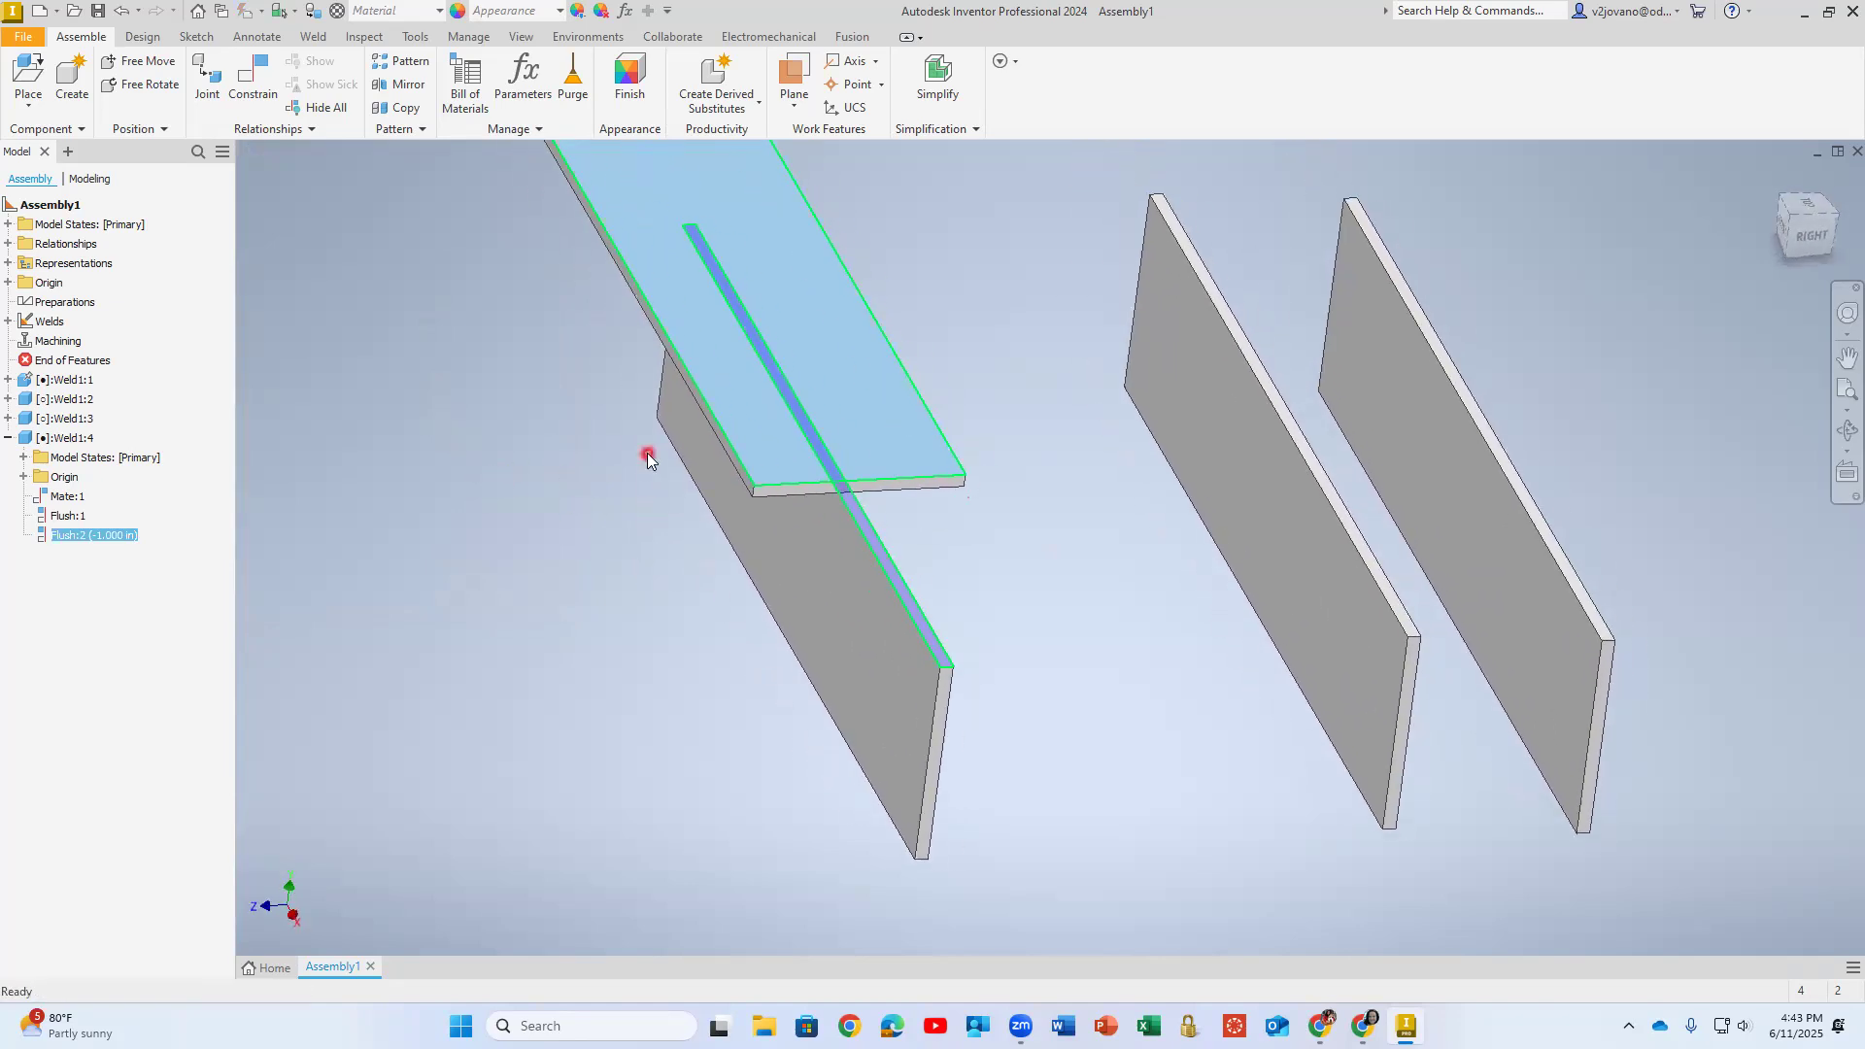
click(24, 474)
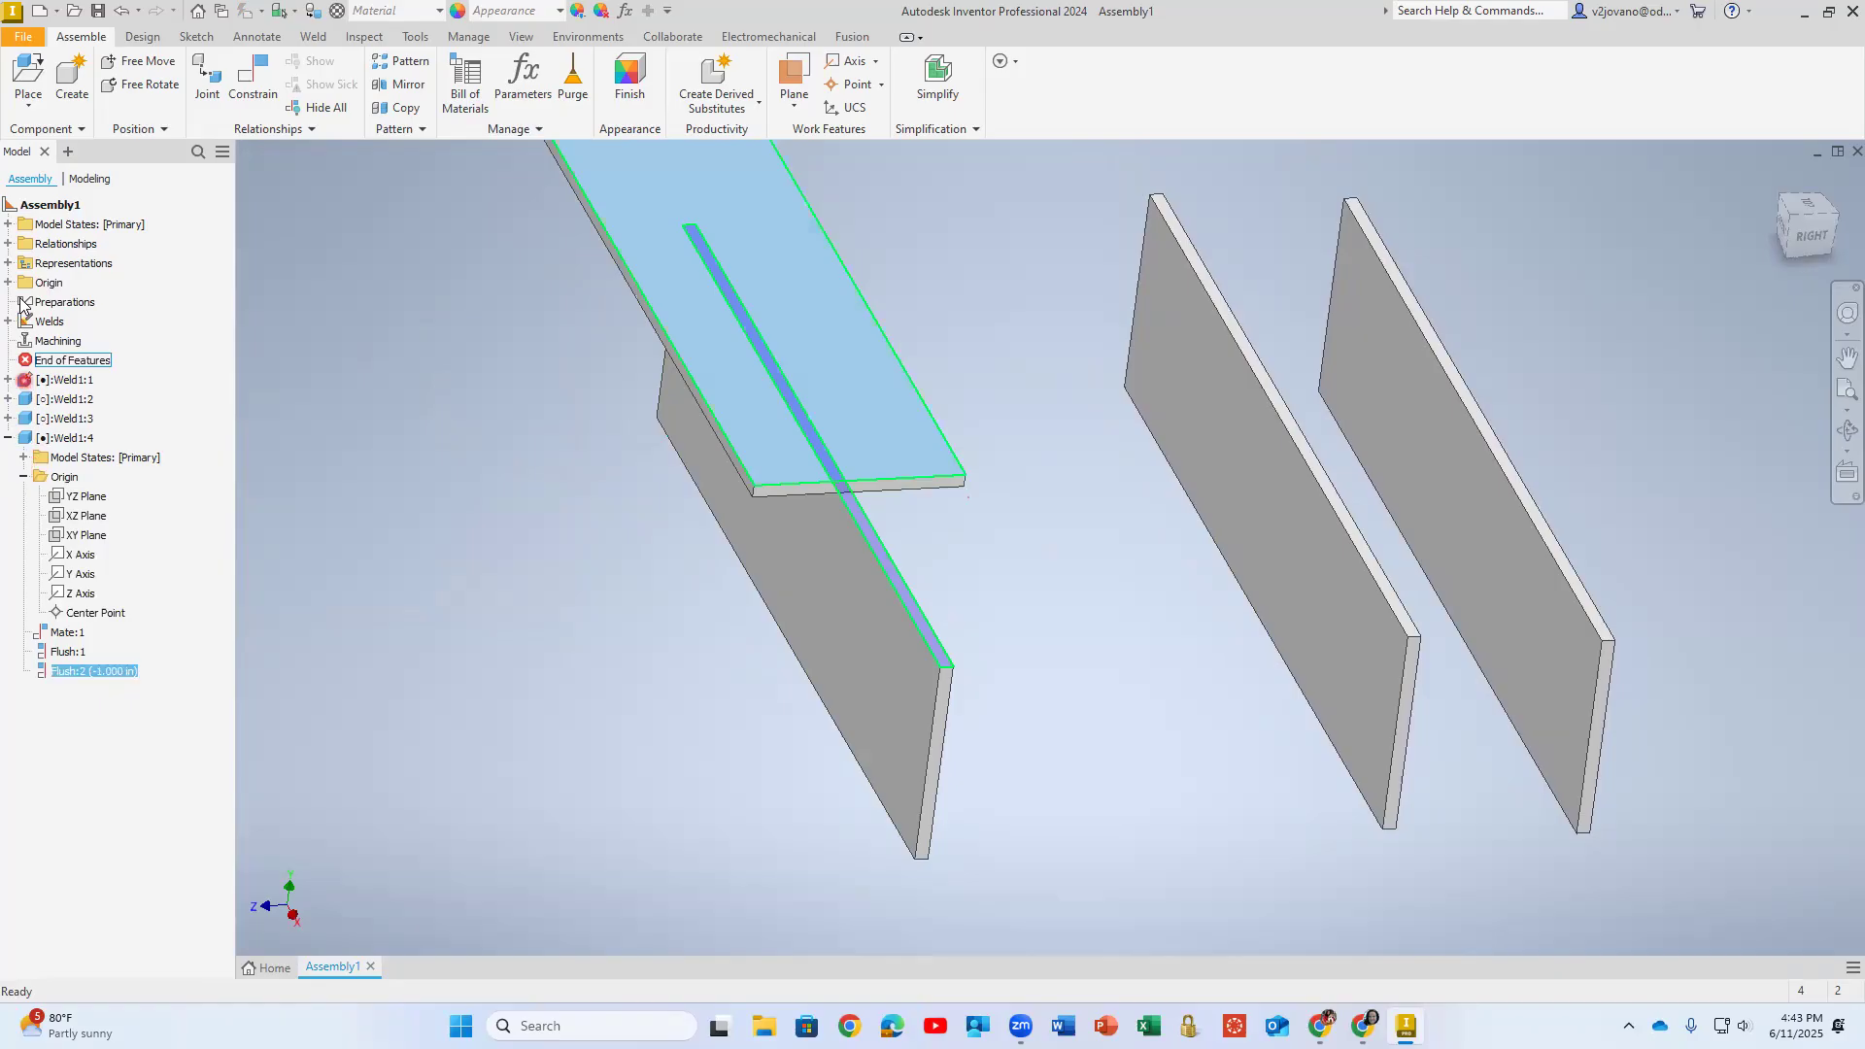
click(8, 379)
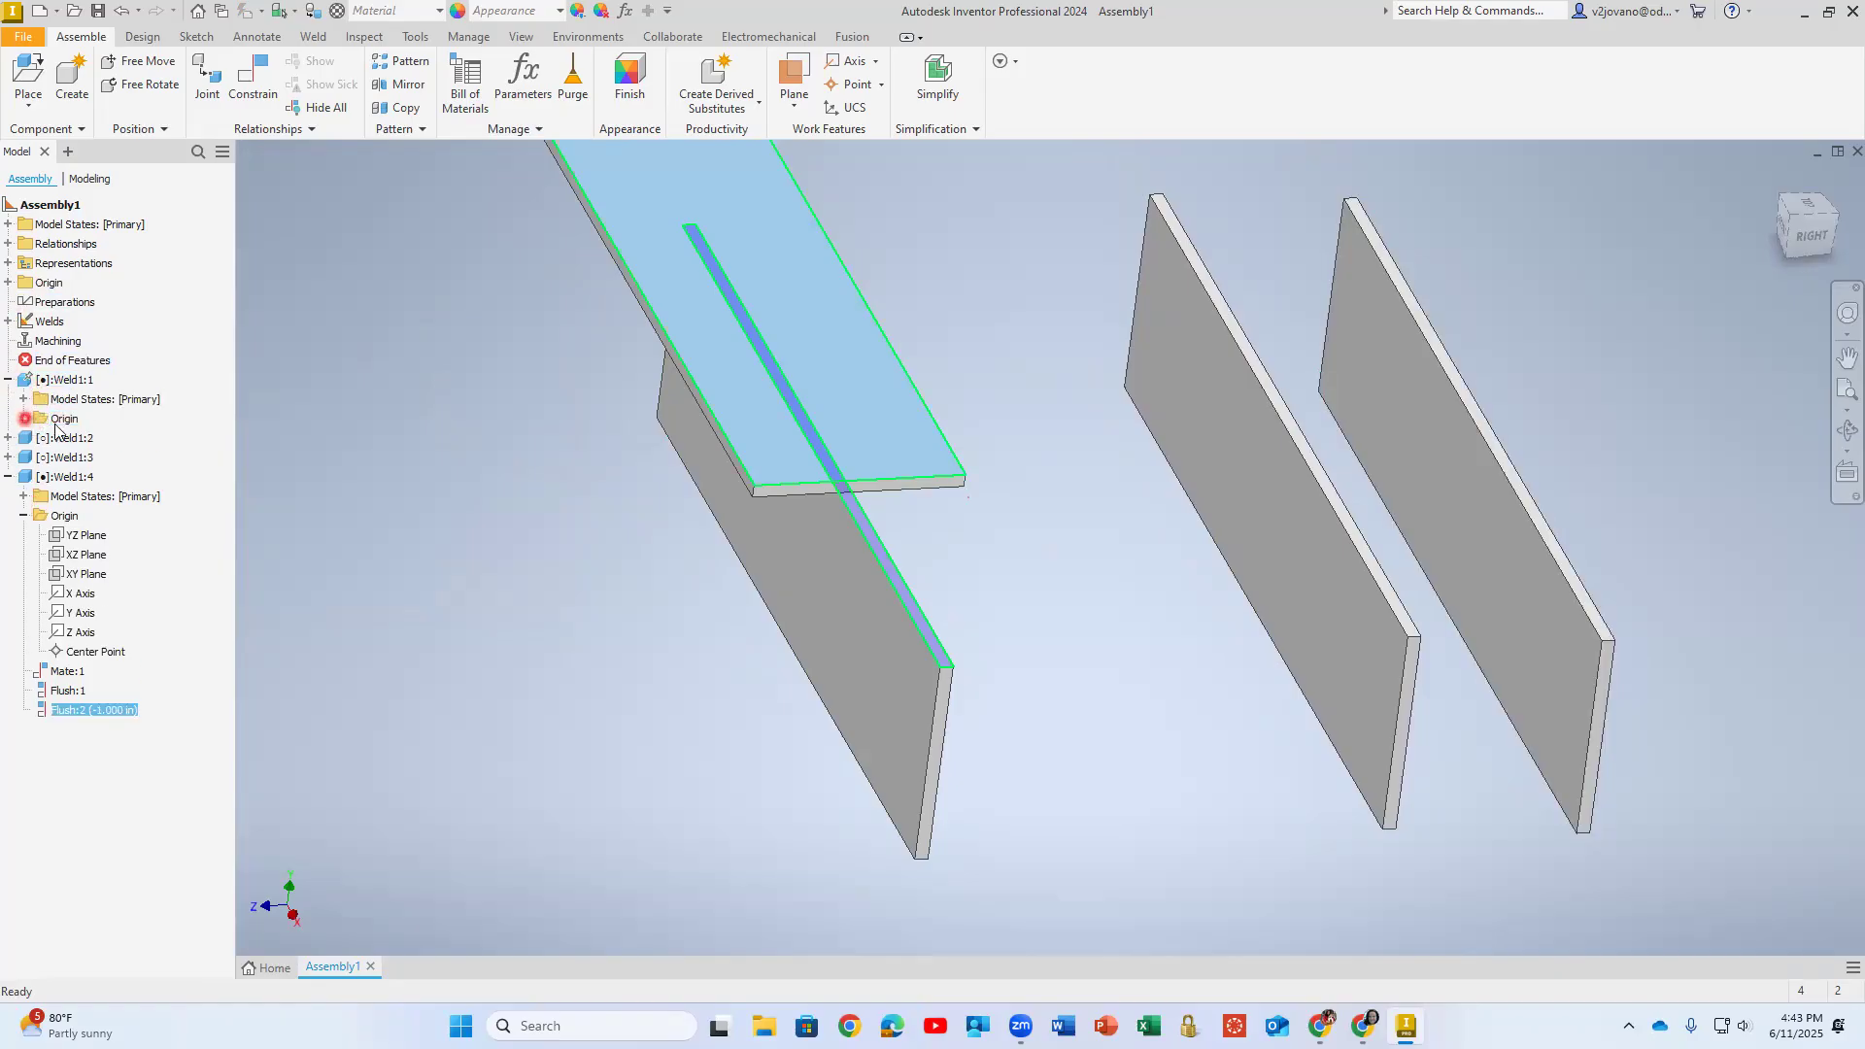
click(23, 418)
double_click(54, 386)
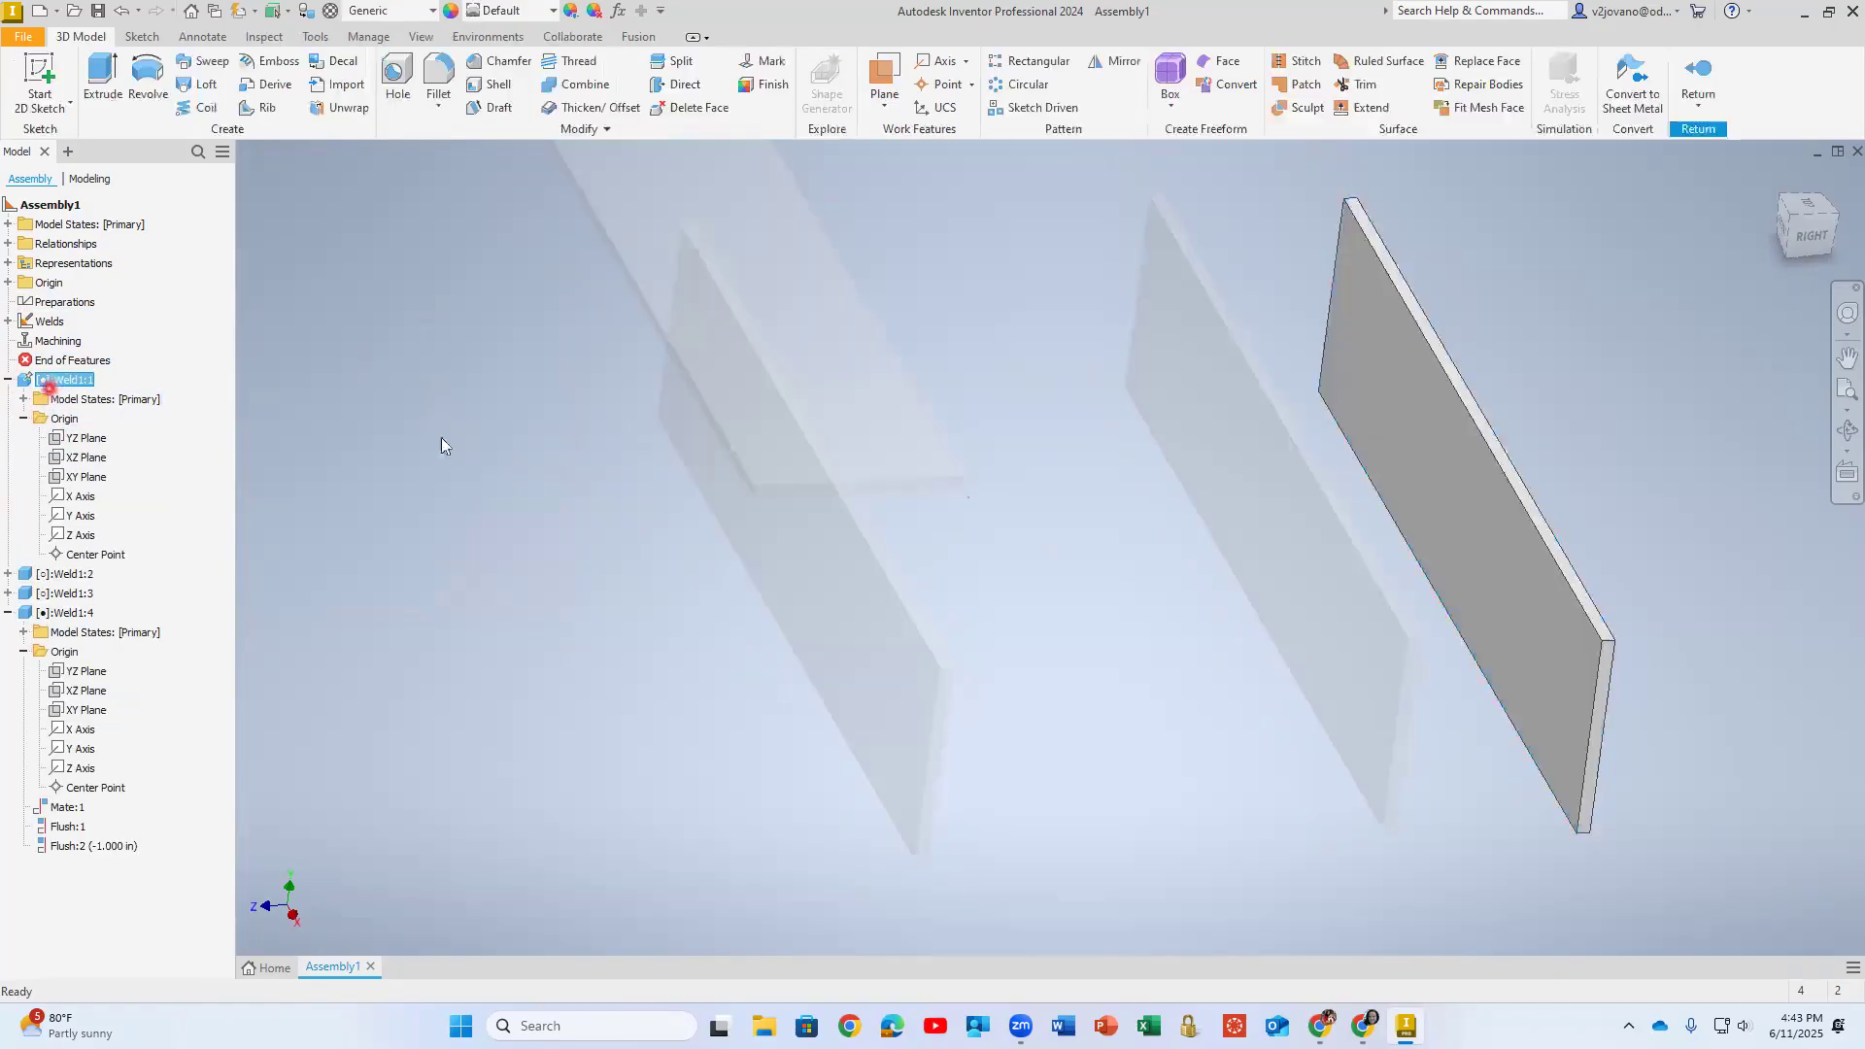
middle_drag(1119, 518, 621, 508)
shift+middle_drag(894, 441, 849, 466)
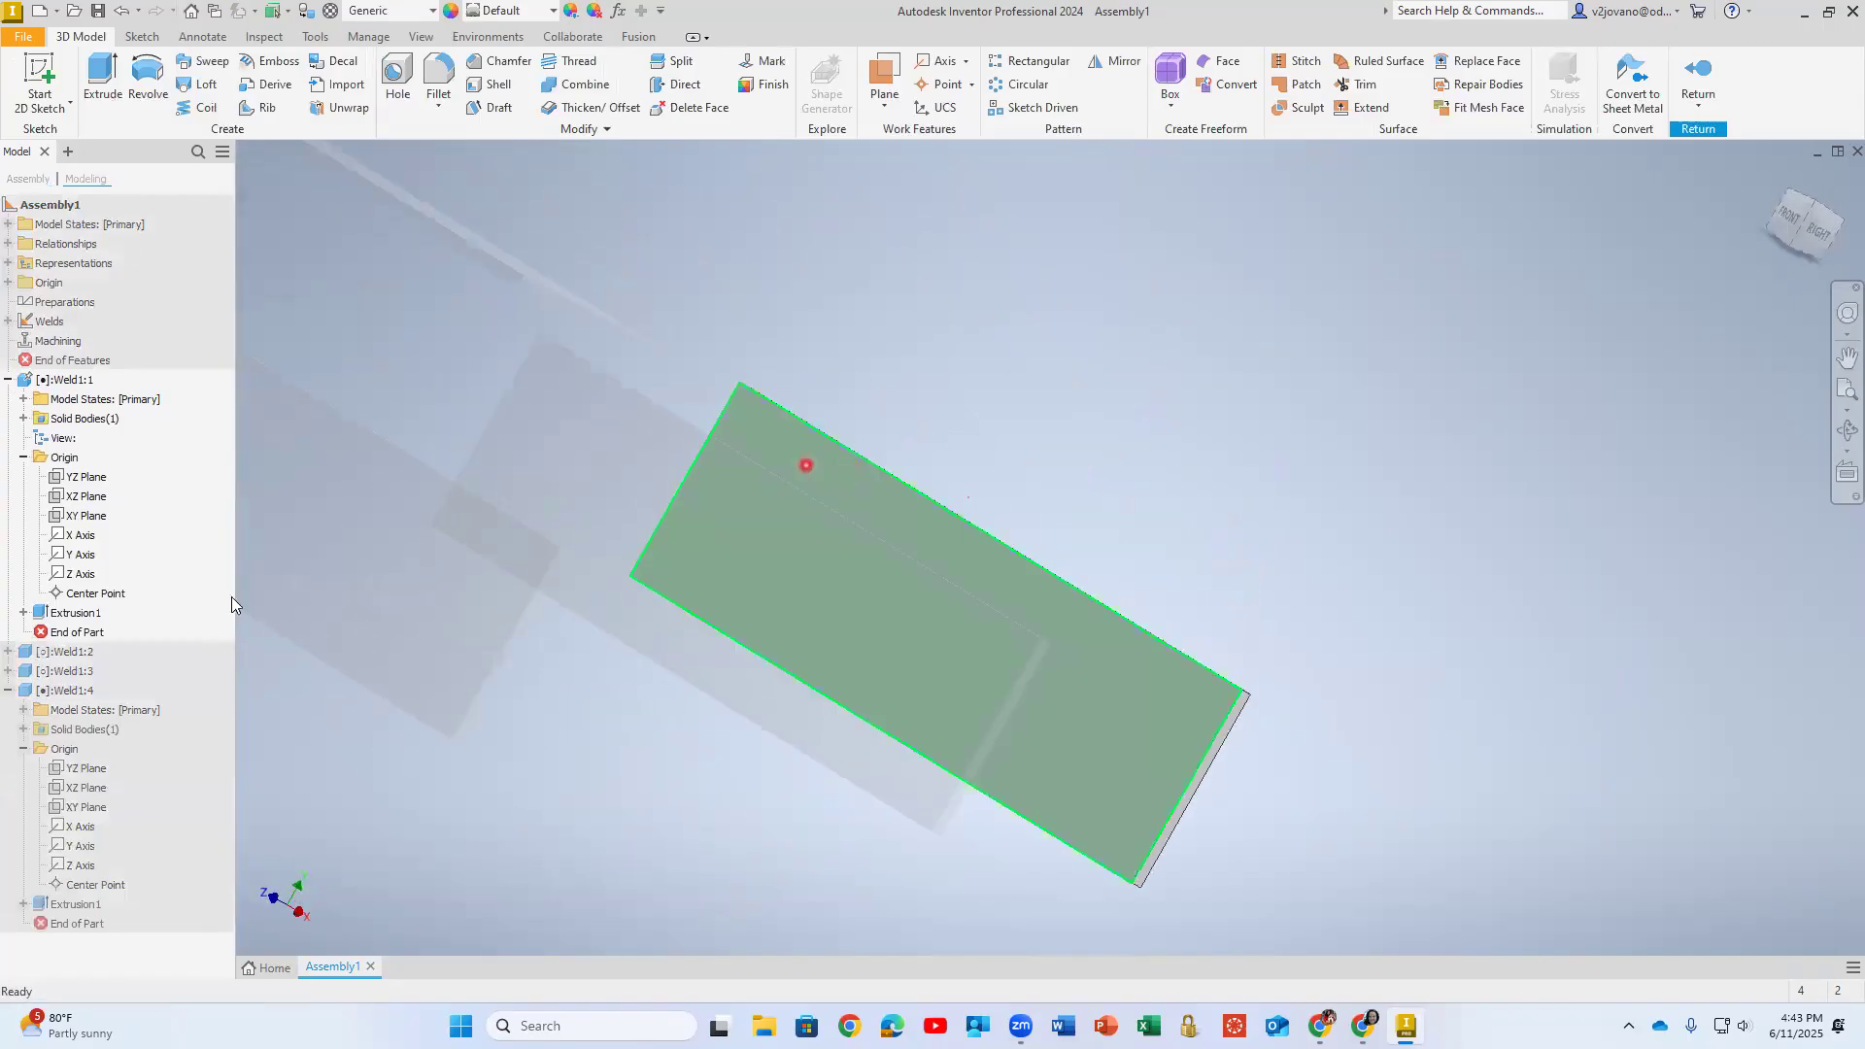
- Change the direction of the plate's Extrusion1 to symmetric about its sketch plane
click(76, 614)
double_click(75, 614)
shift+middle_drag(719, 674, 789, 591)
middle_drag(633, 750, 668, 549)
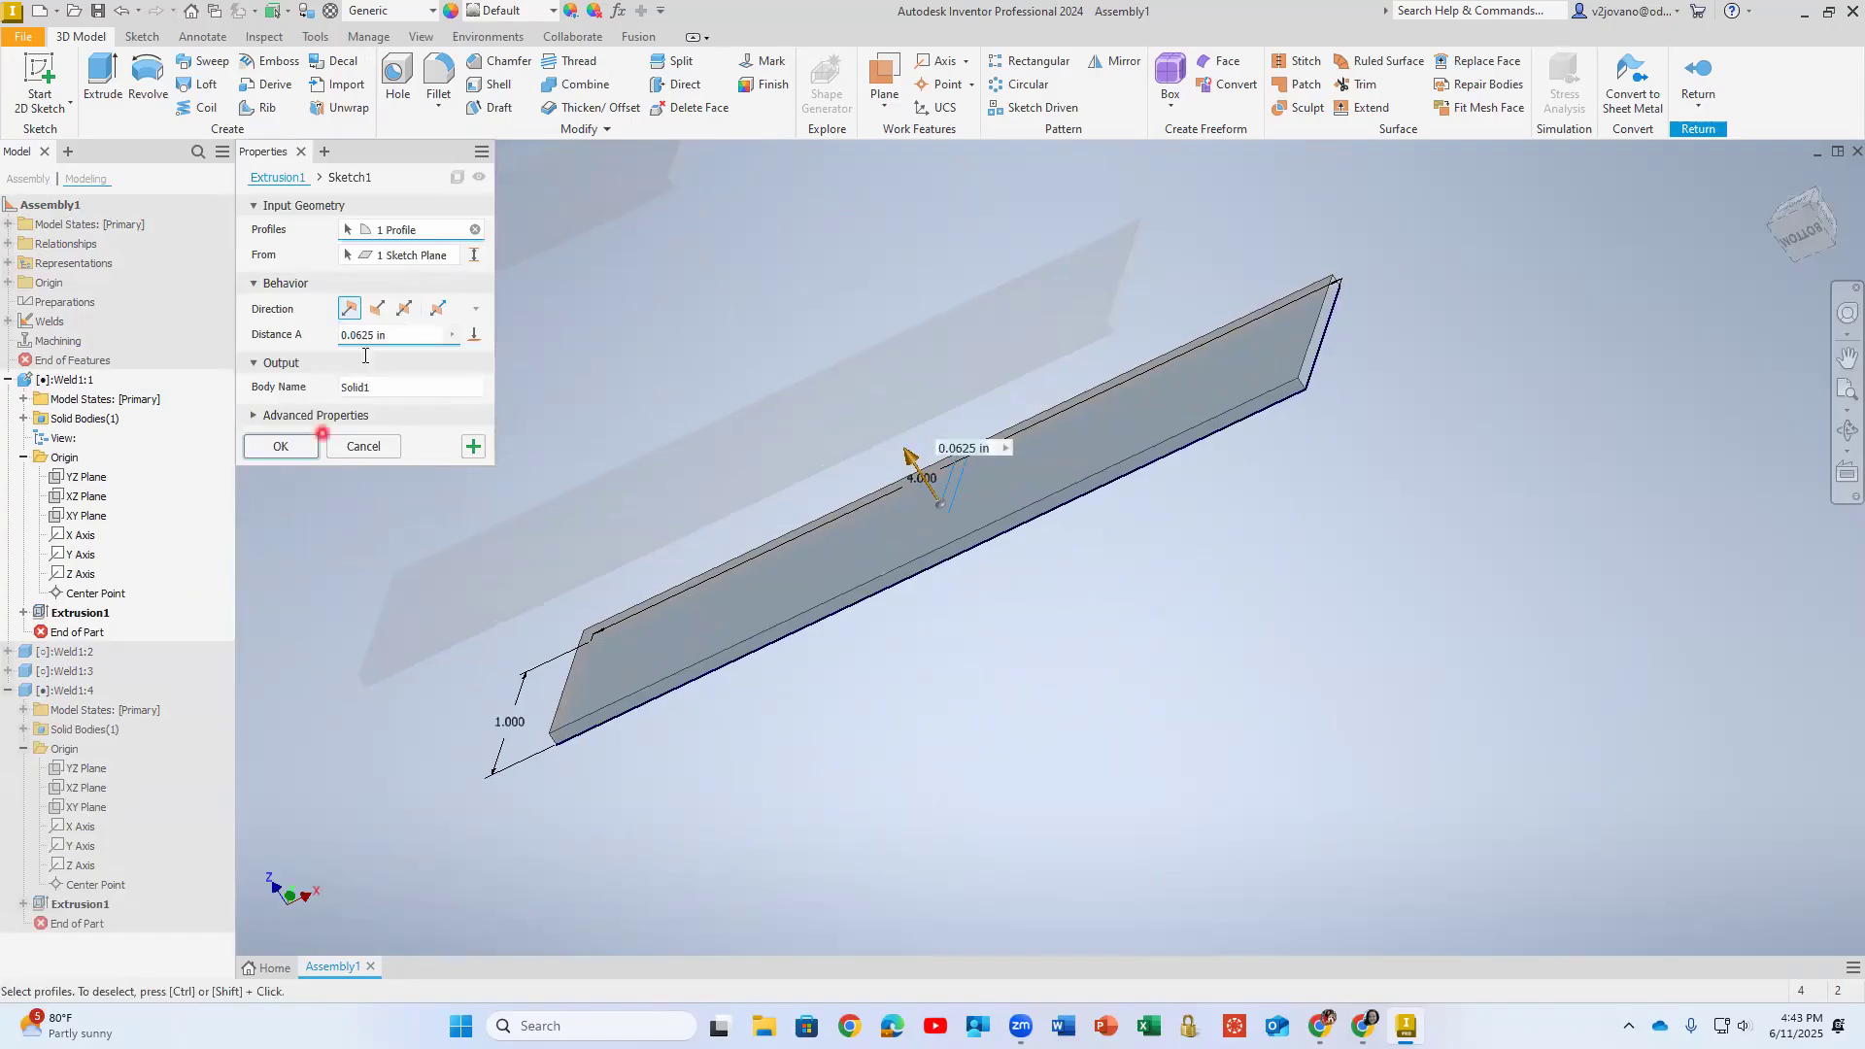
click(404, 308)
shift+middle_drag(677, 478, 668, 460)
shift+middle_drag(1038, 591, 1030, 636)
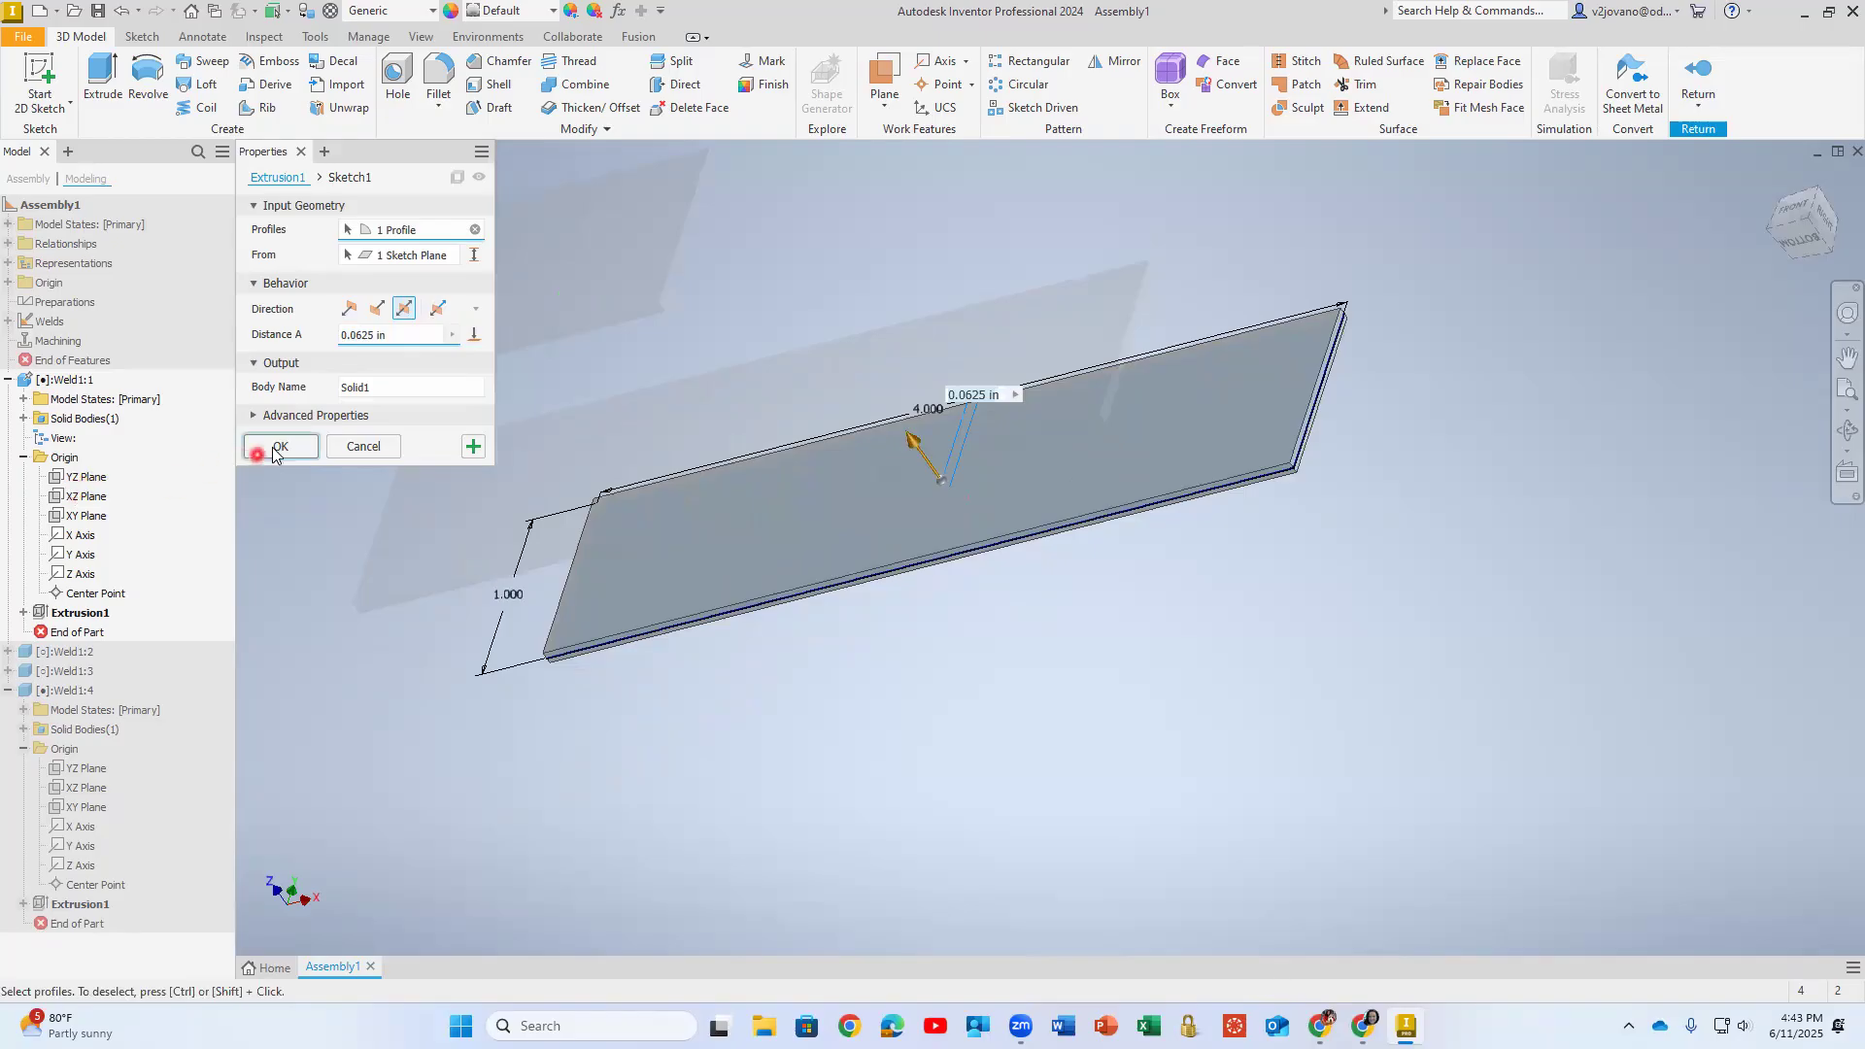
click(280, 445)
- Make the plate's XY Plane visible and inspect where it cuts through the plate's thickness
click(81, 516)
right_click(82, 521)
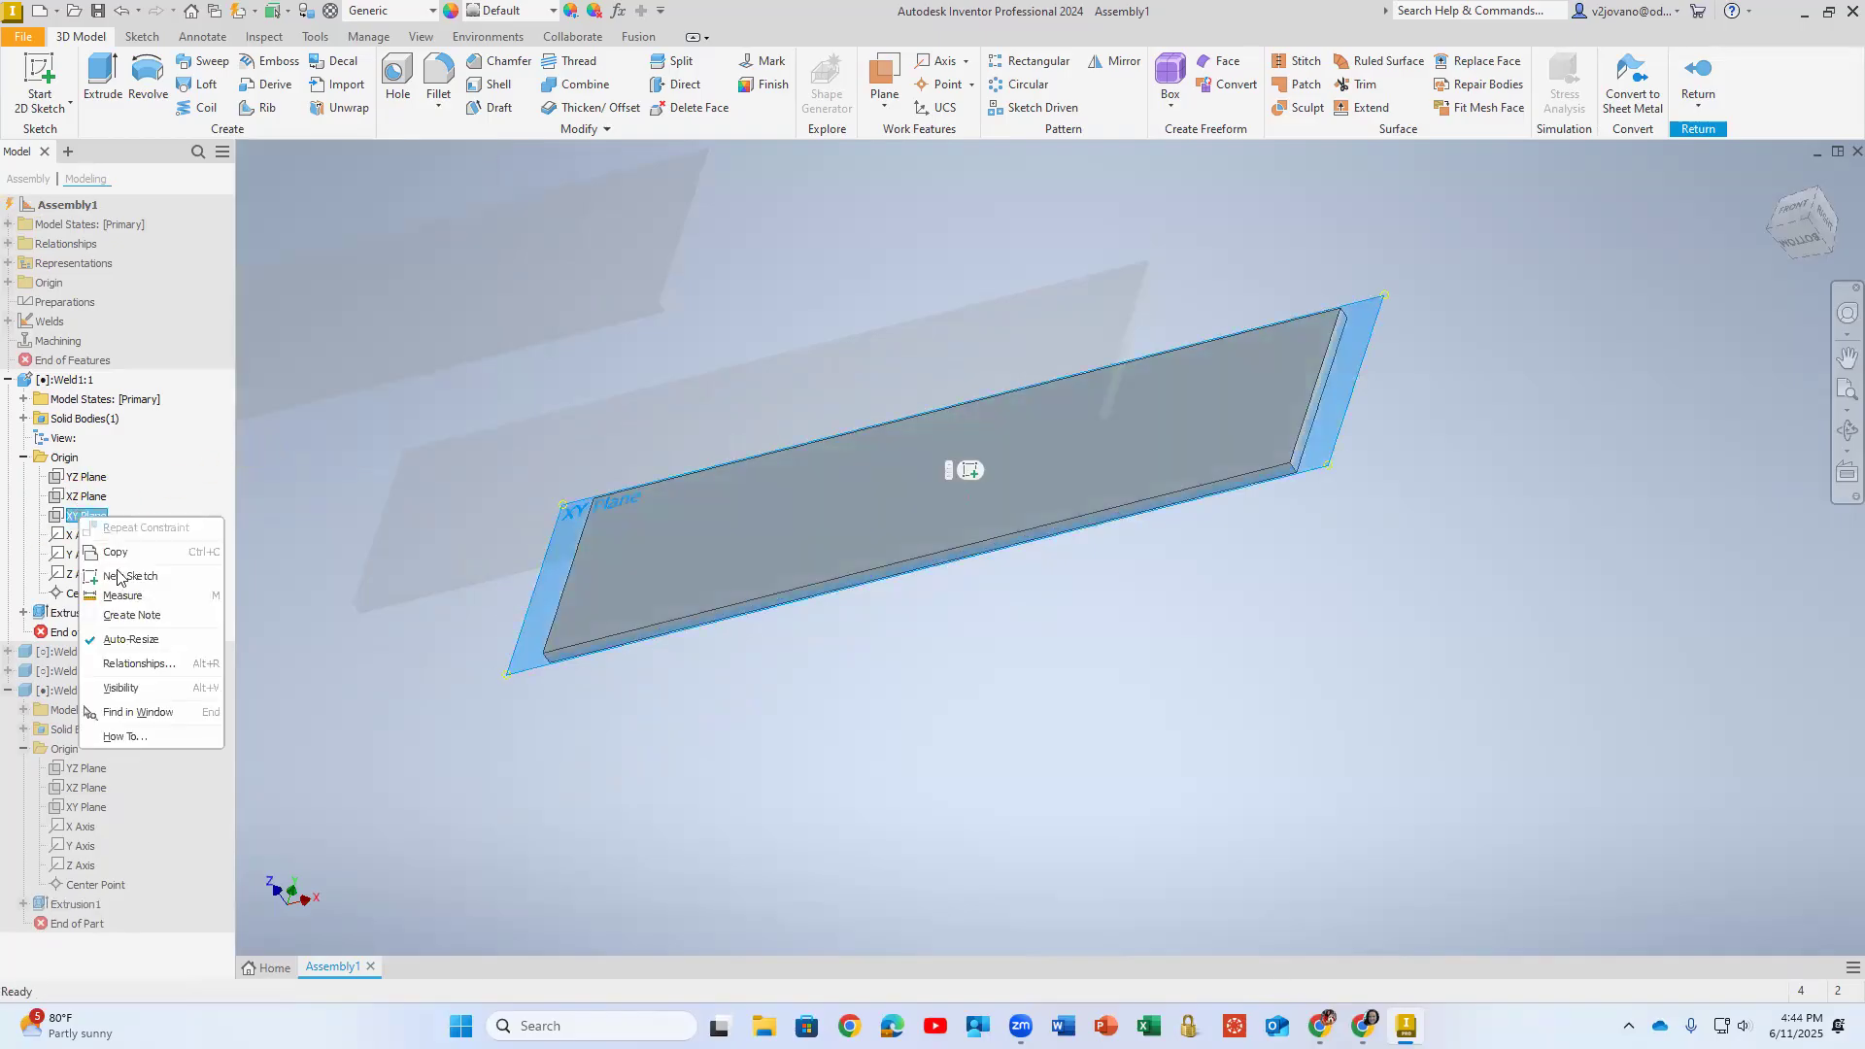
click(120, 688)
shift+middle_drag(287, 679, 878, 604)
scroll(837, 560, down, 6)
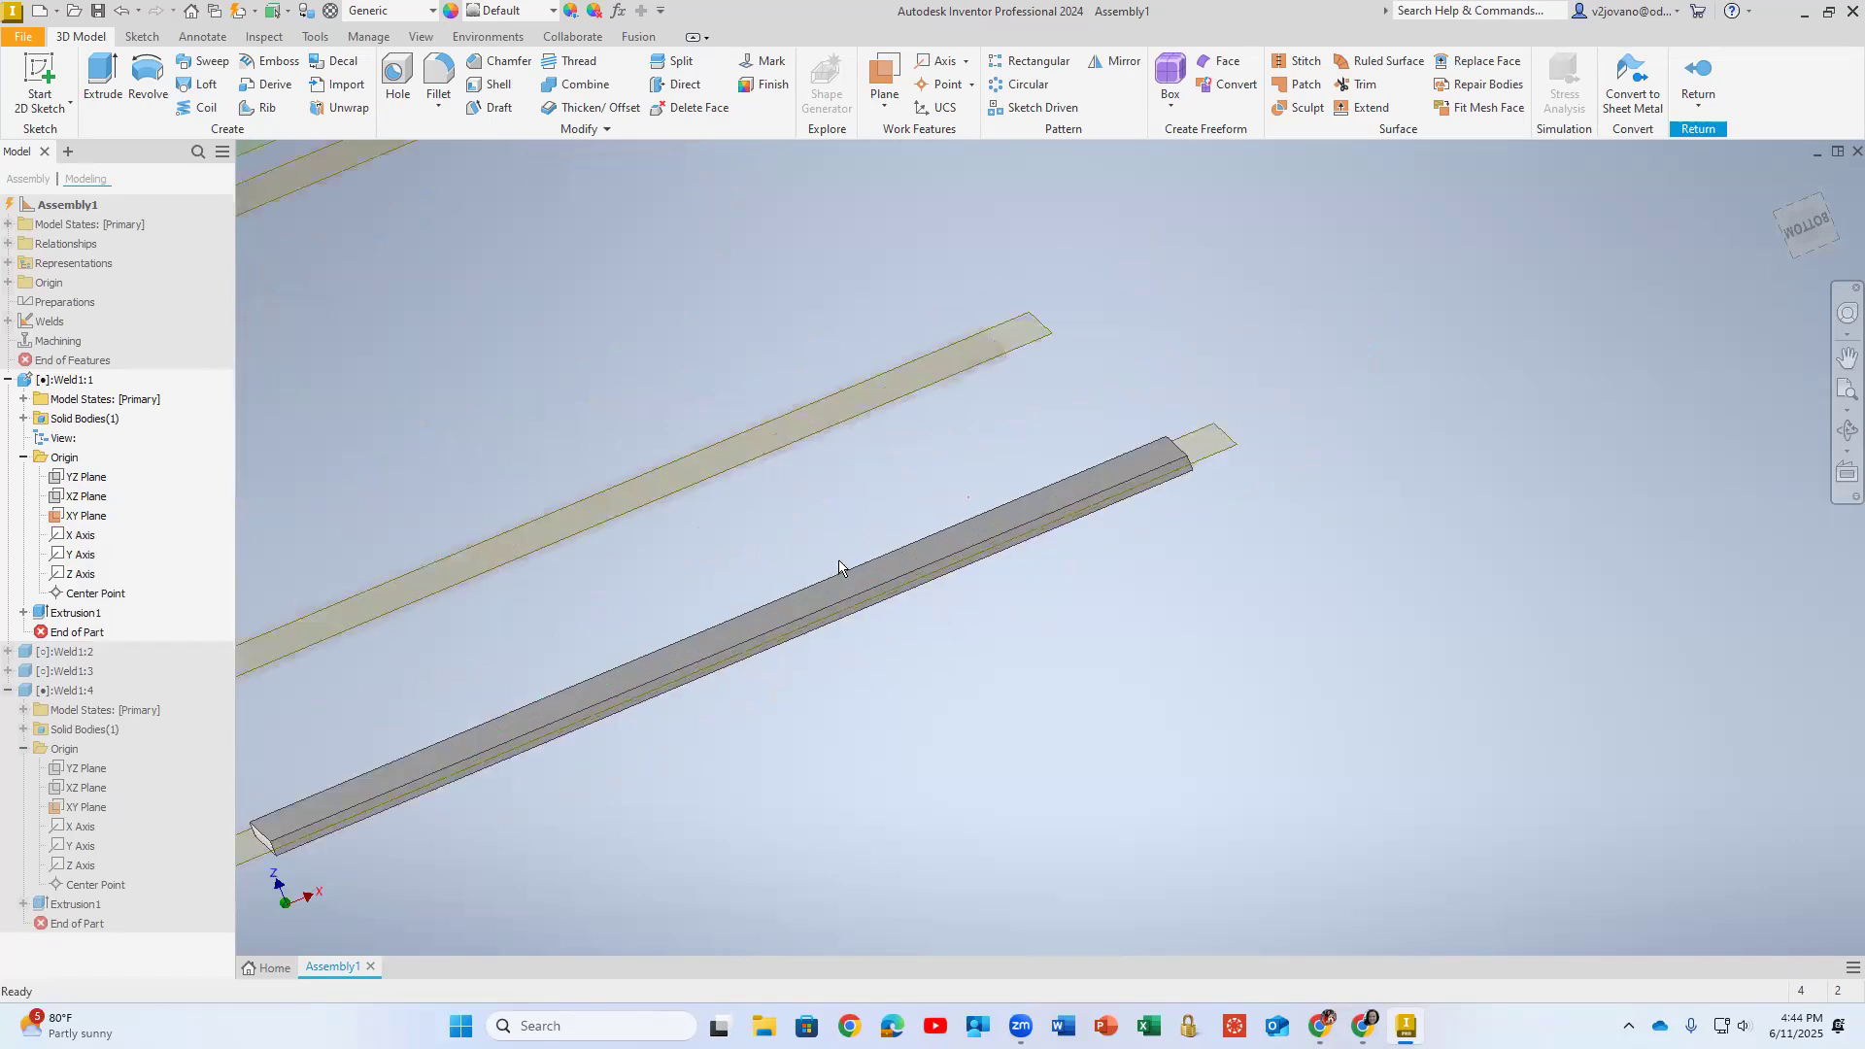
mouse_move(1096, 568)
shift+middle_down()
mouse_move(1091, 588)
mouse_move(1103, 571)
shift+middle_up()
scroll(1531, 336, down, 3)
scroll(1531, 334, down, 3)
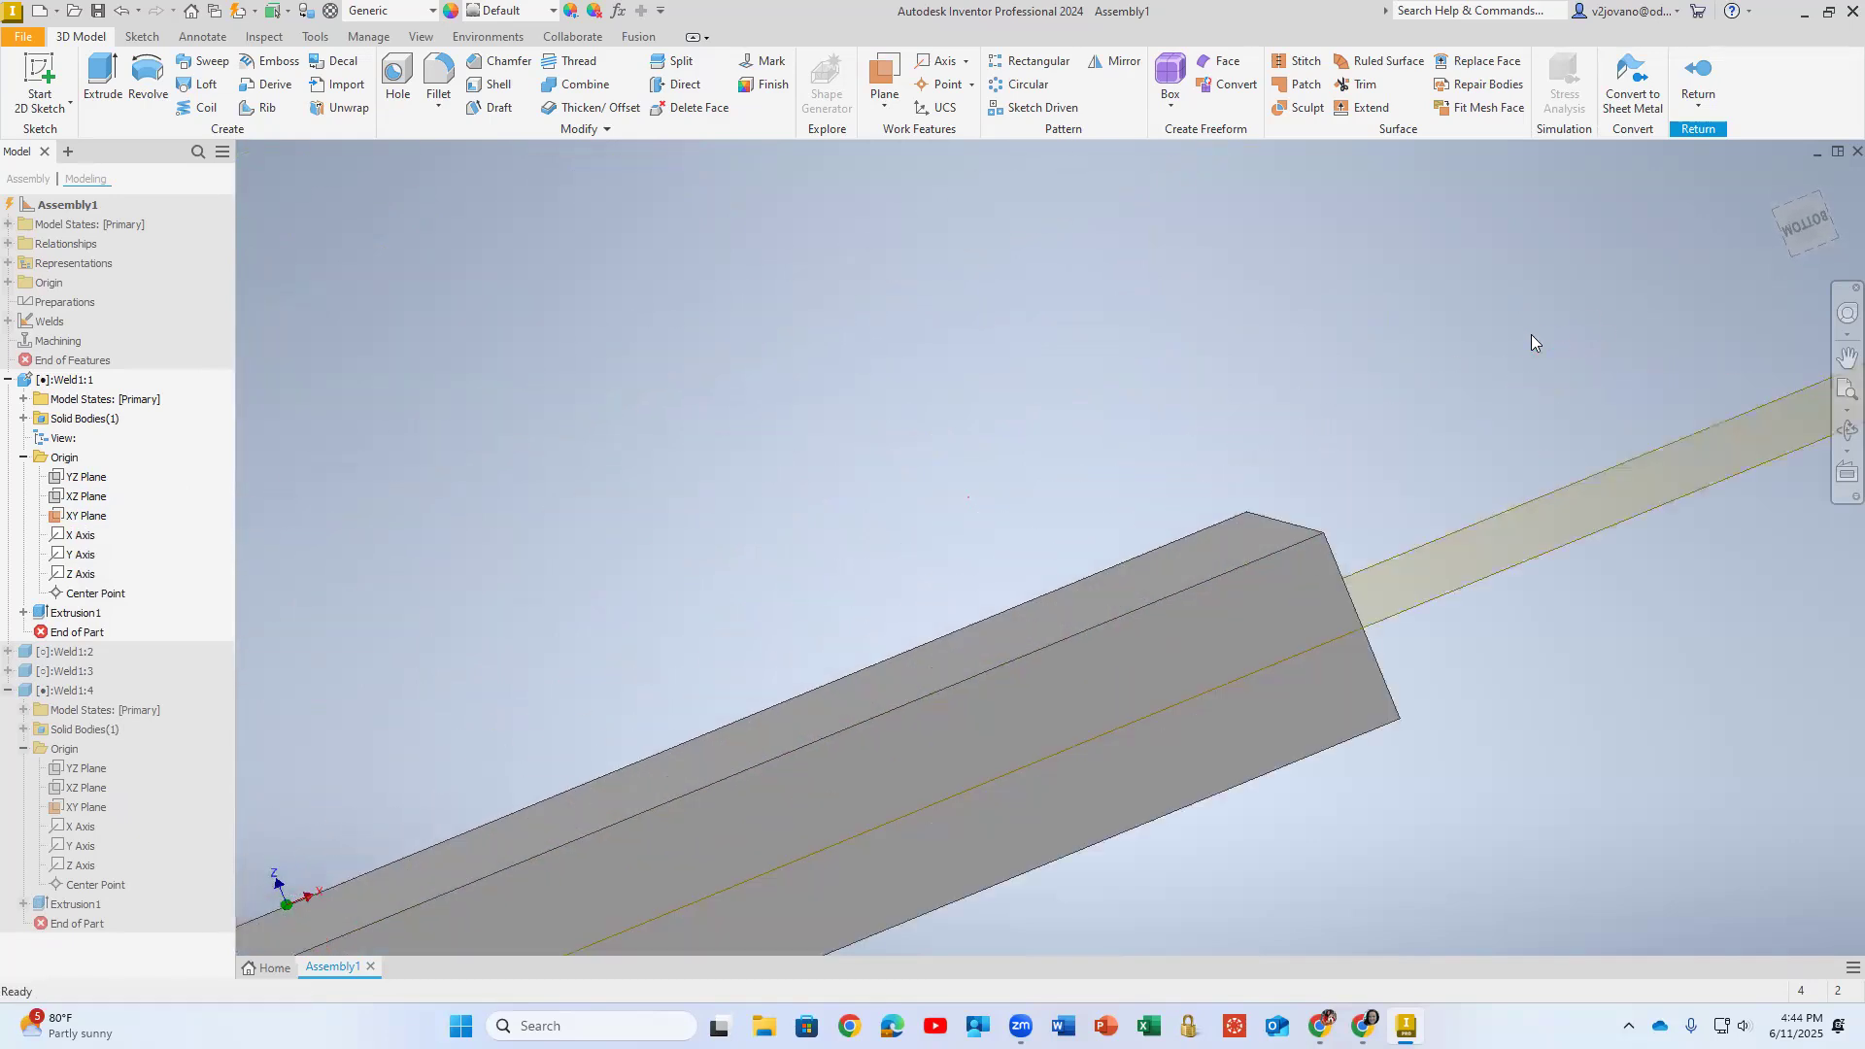
scroll(1250, 507, up, 5)
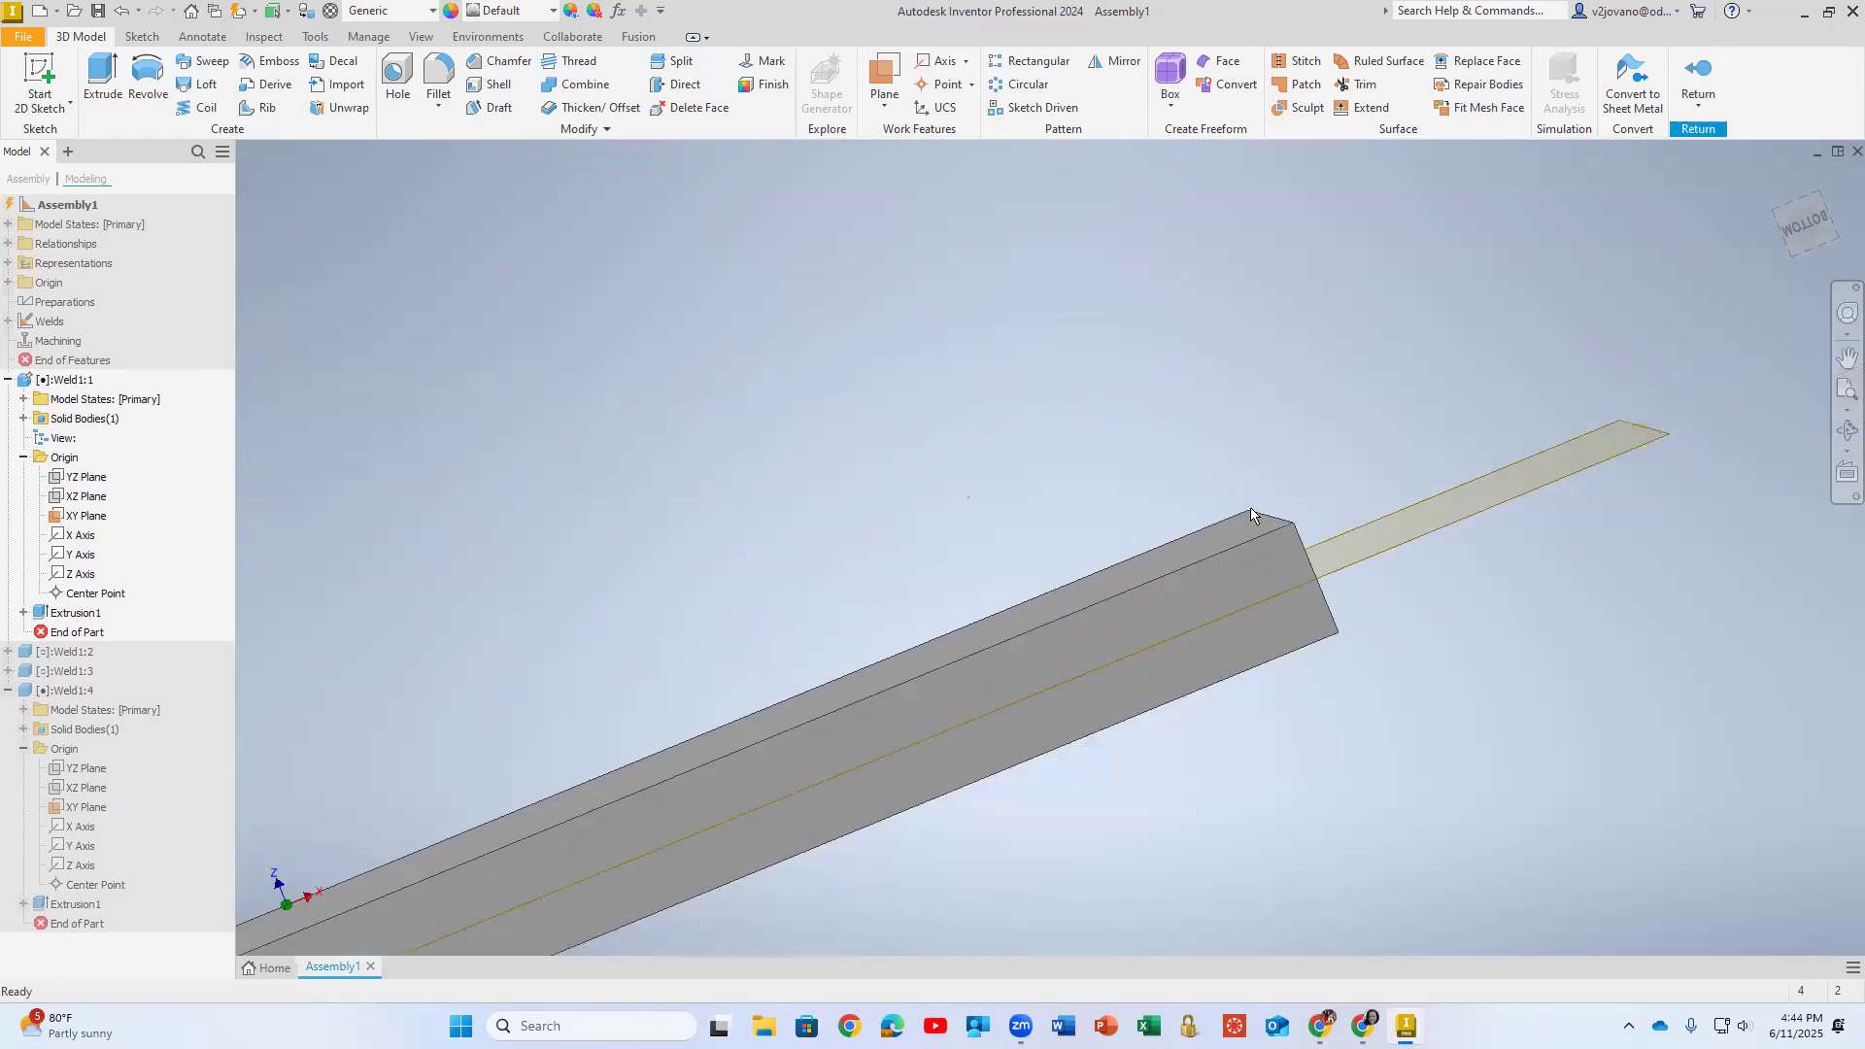
- Finish editing the plate and return to the assembly
right_click(1204, 507)
click(1557, 220)
click(1698, 77)
scroll(990, 445, up, 4)
mouse_move(990, 445)
shift+middle_down()
mouse_move(923, 366)
mouse_move(1022, 388)
mouse_move(945, 417)
mouse_move(878, 657)
mouse_move(926, 647)
mouse_move(753, 654)
shift+middle_up()
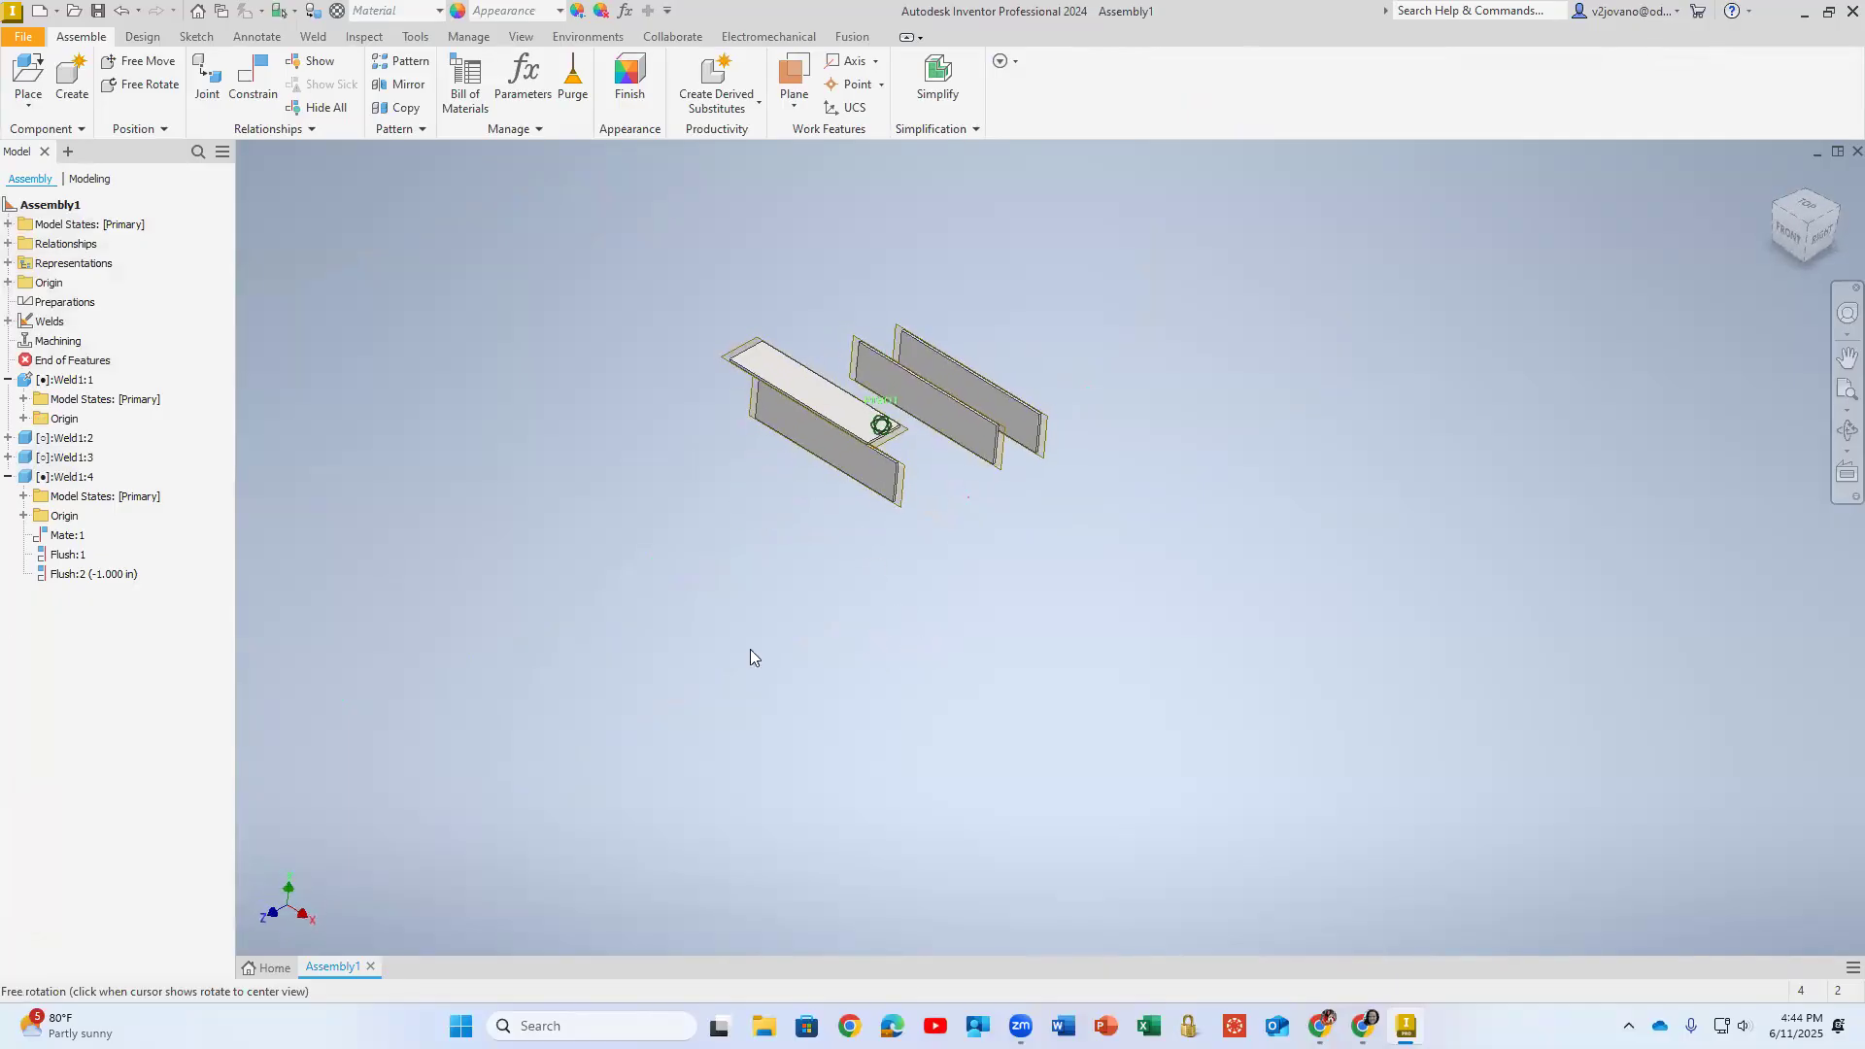
- Edit the horizontal plate's Flush:2 constraint with an offset of 1/2 and inspect how the two plates' mid-planes meet
mouse_move(620, 393)
shift+middle_down()
mouse_move(616, 379)
mouse_move(740, 381)
mouse_move(303, 470)
shift+middle_up()
double_click(97, 582)
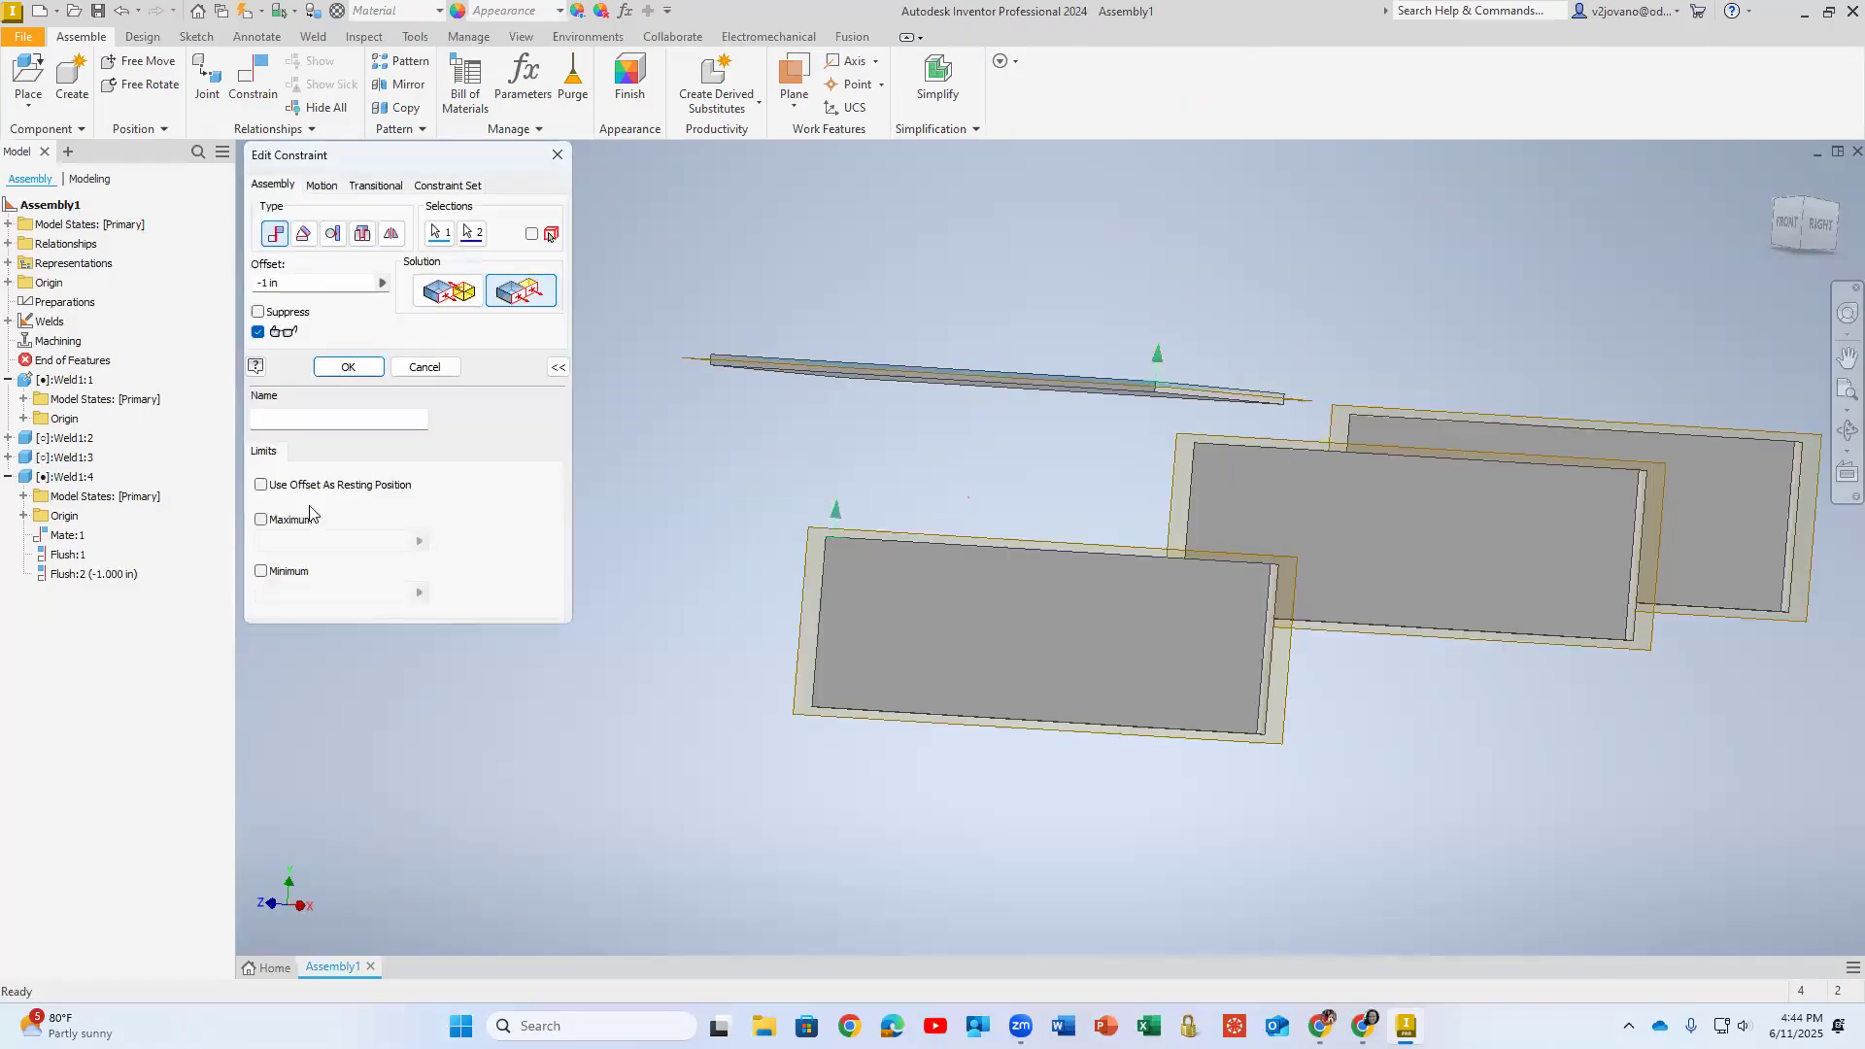
click(272, 282)
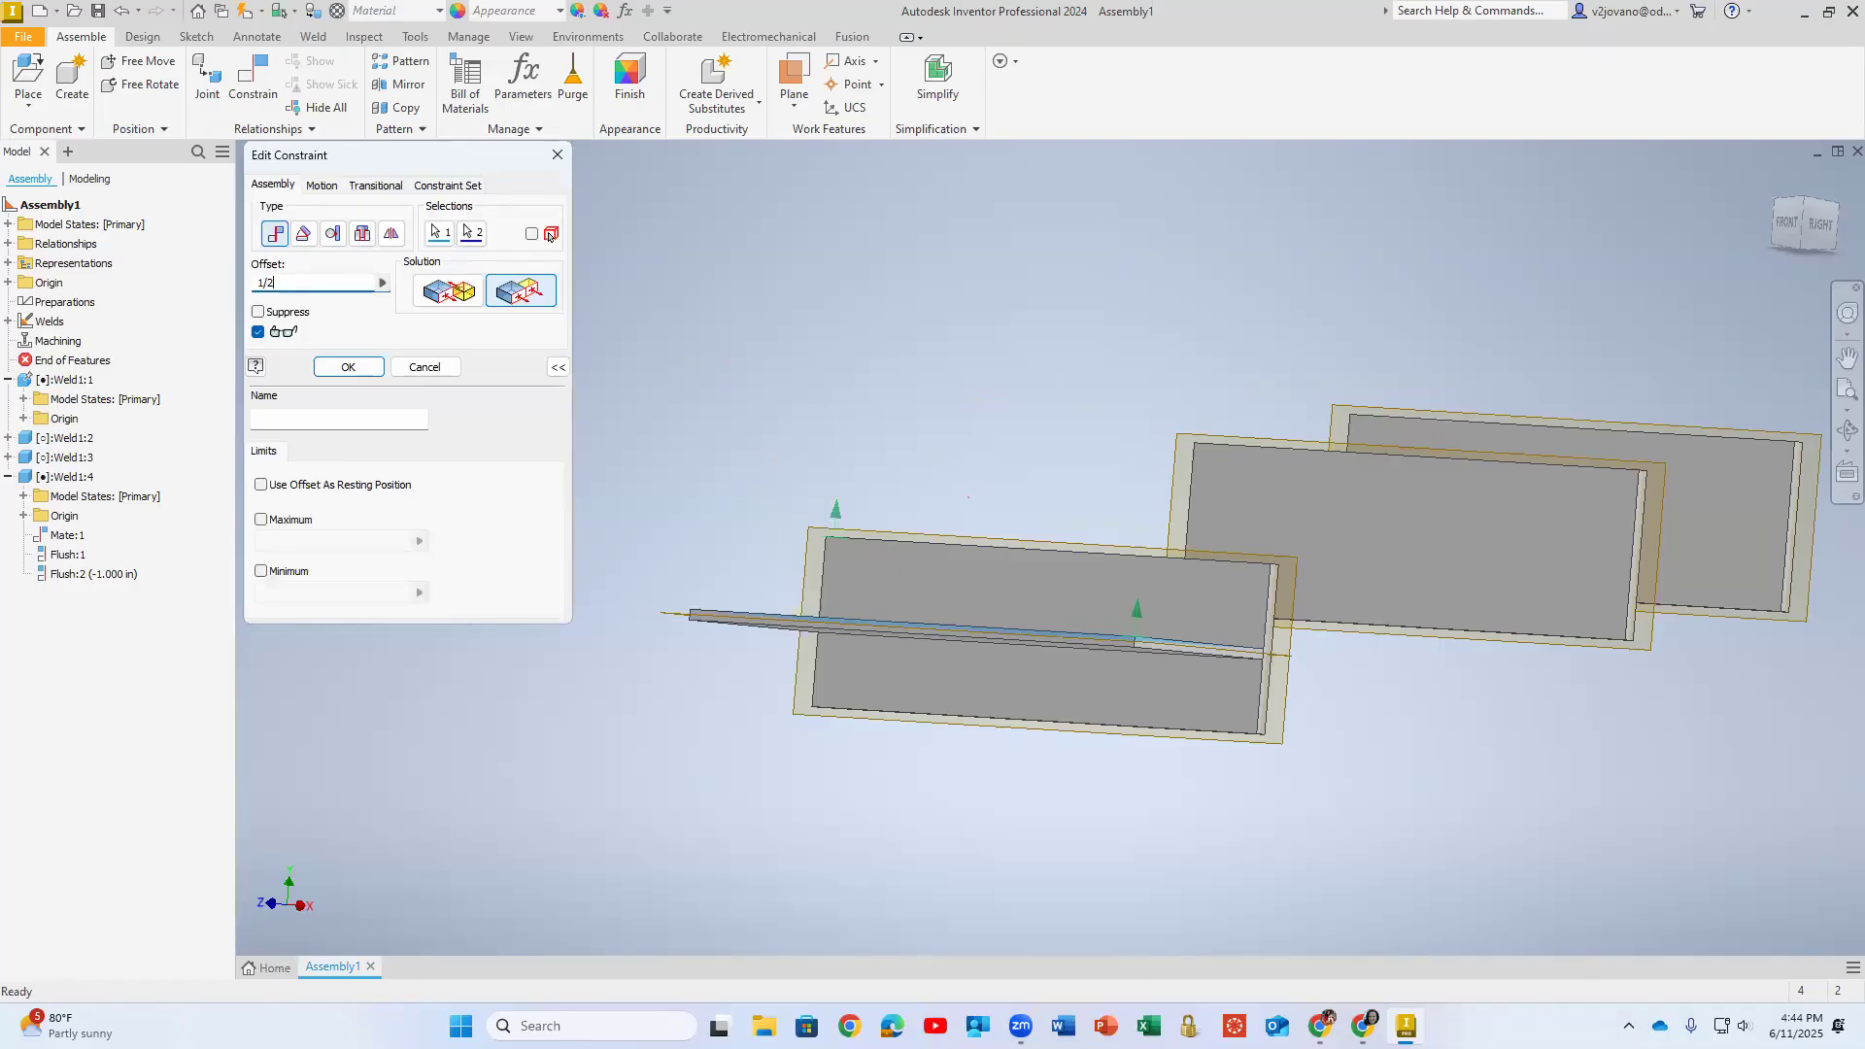
scroll(1253, 777, up, 3)
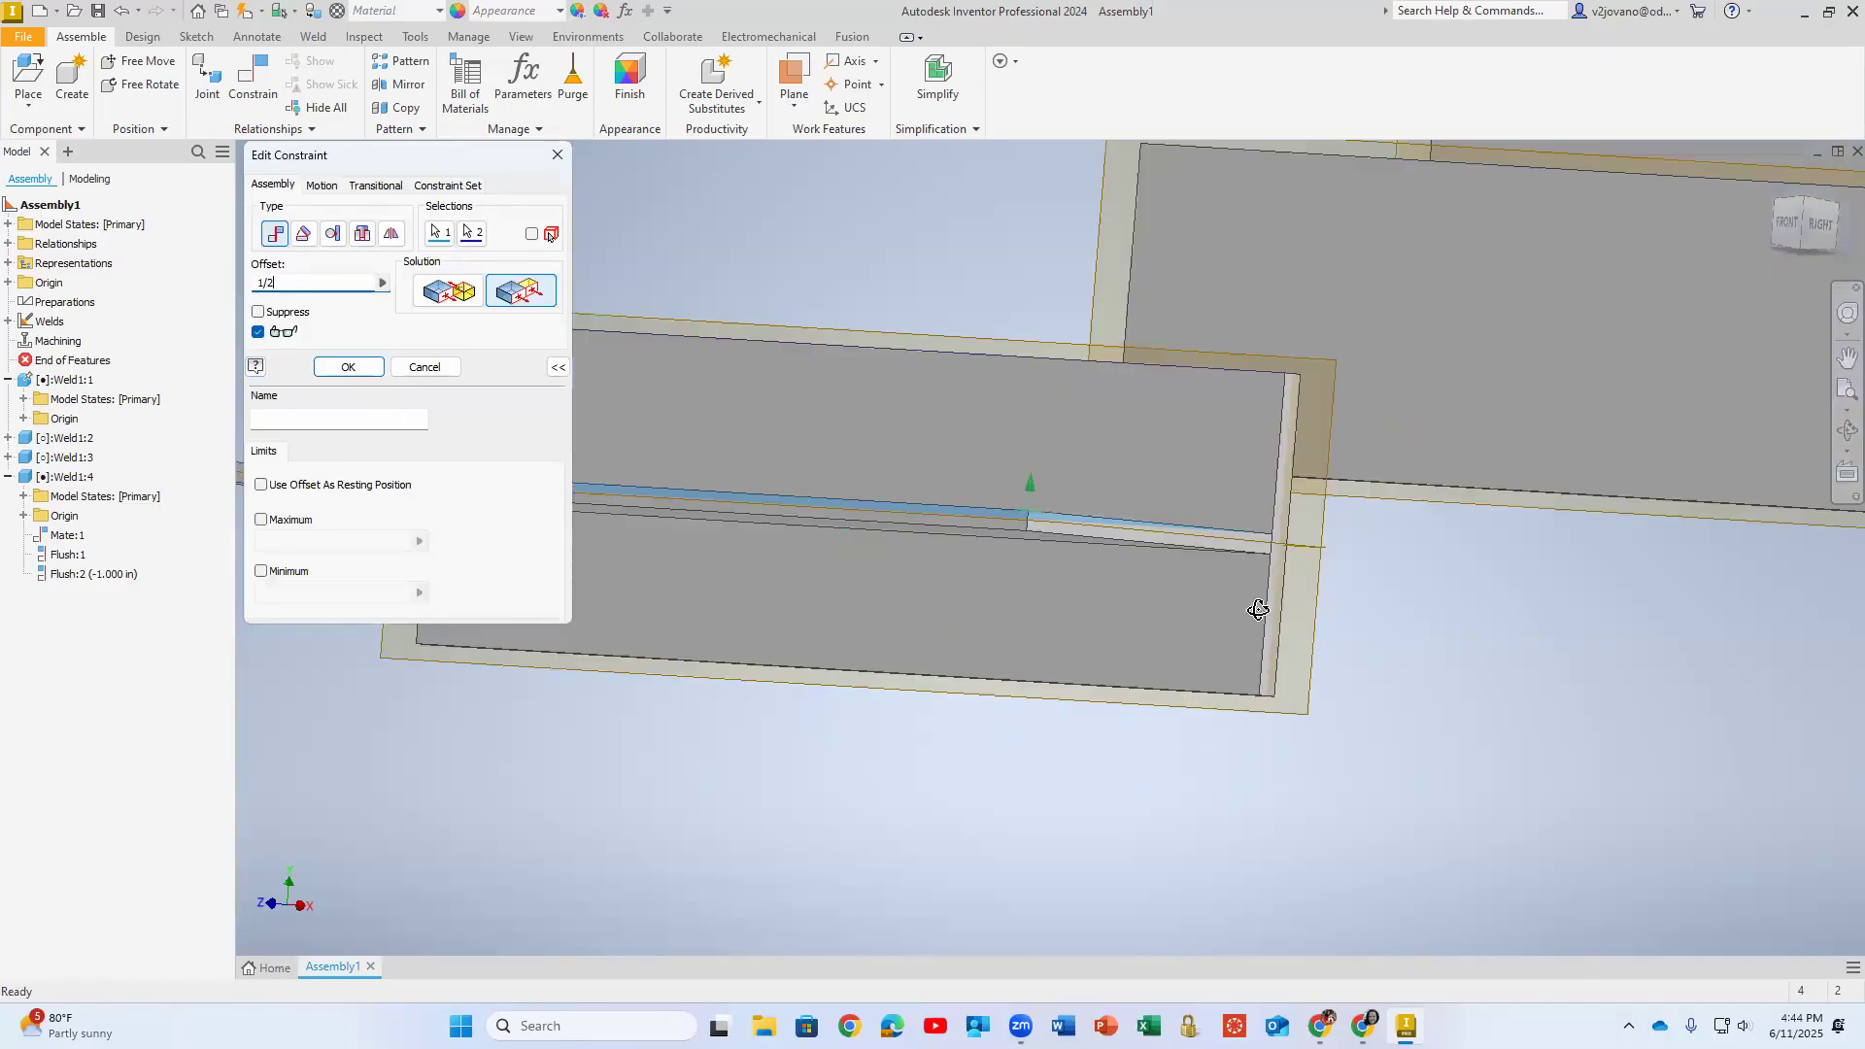
shift+middle_drag(1253, 777, 1200, 624)
scroll(1200, 625, up, 2)
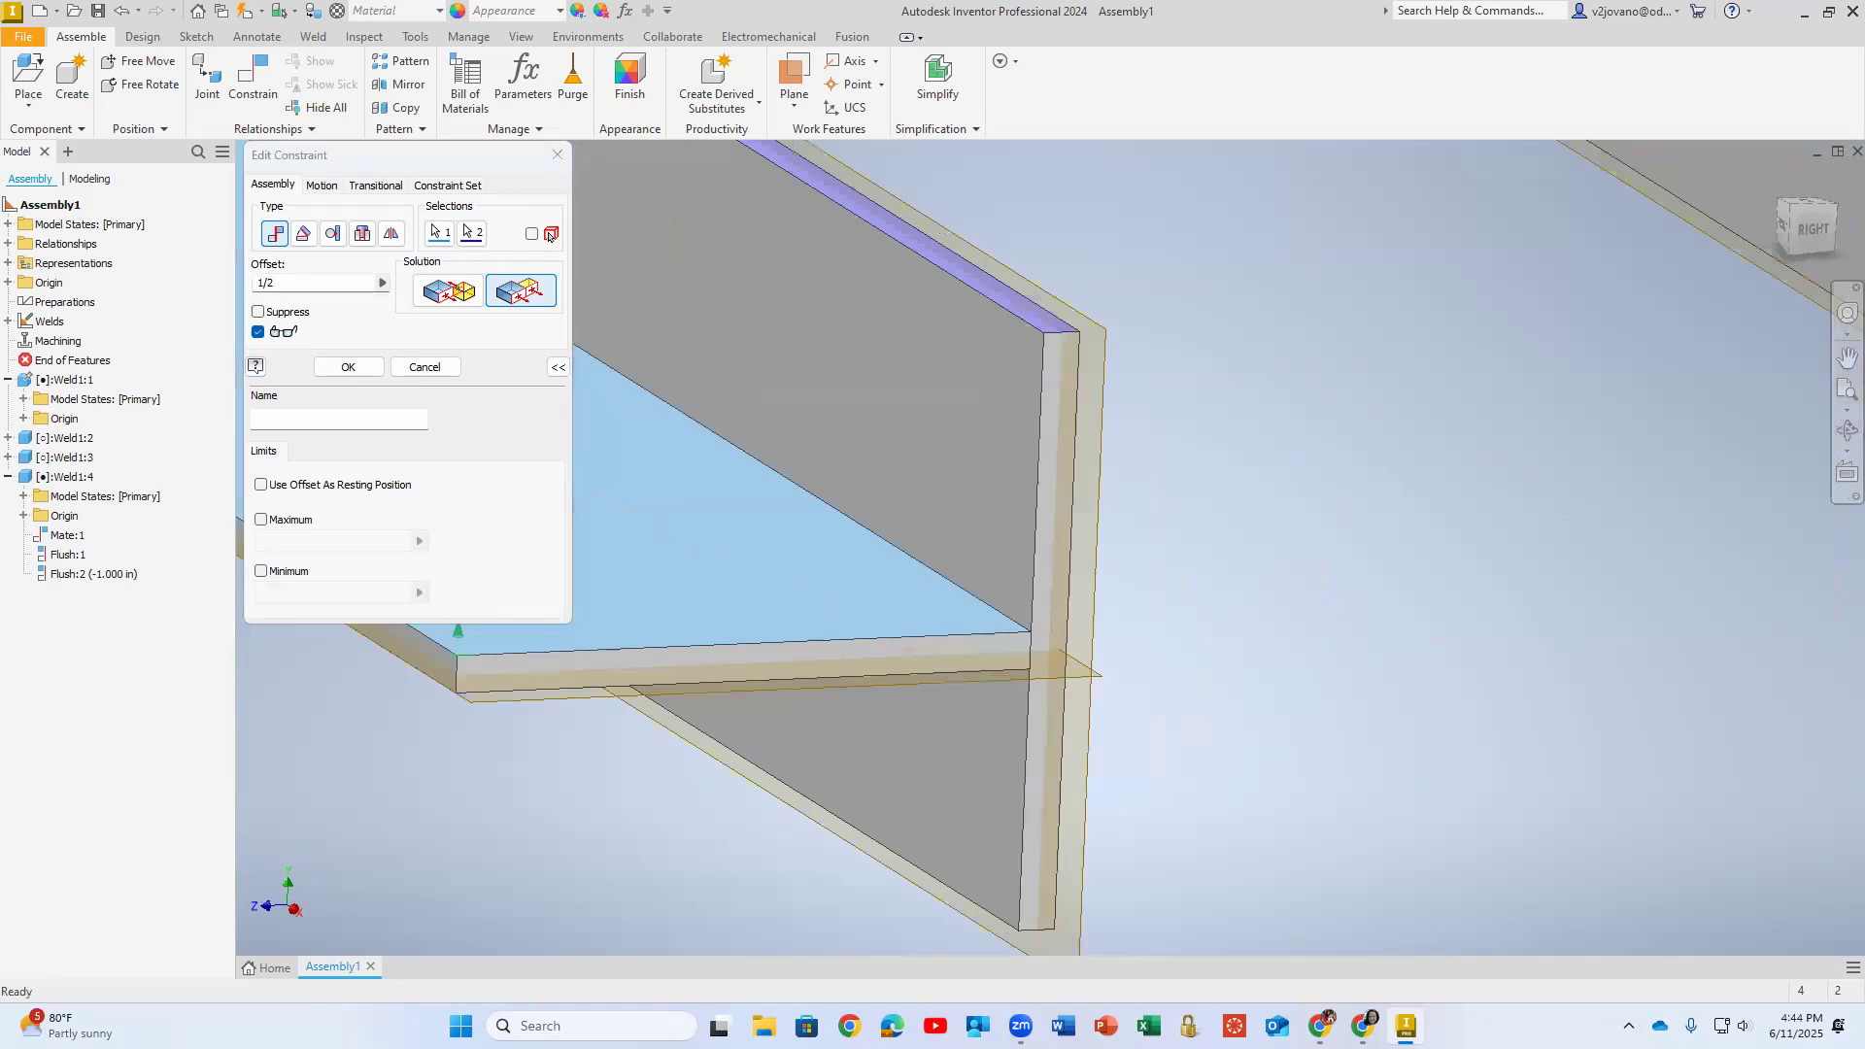
shift+middle_drag(557, 688, 683, 625)
middle_drag(777, 573, 1152, 647)
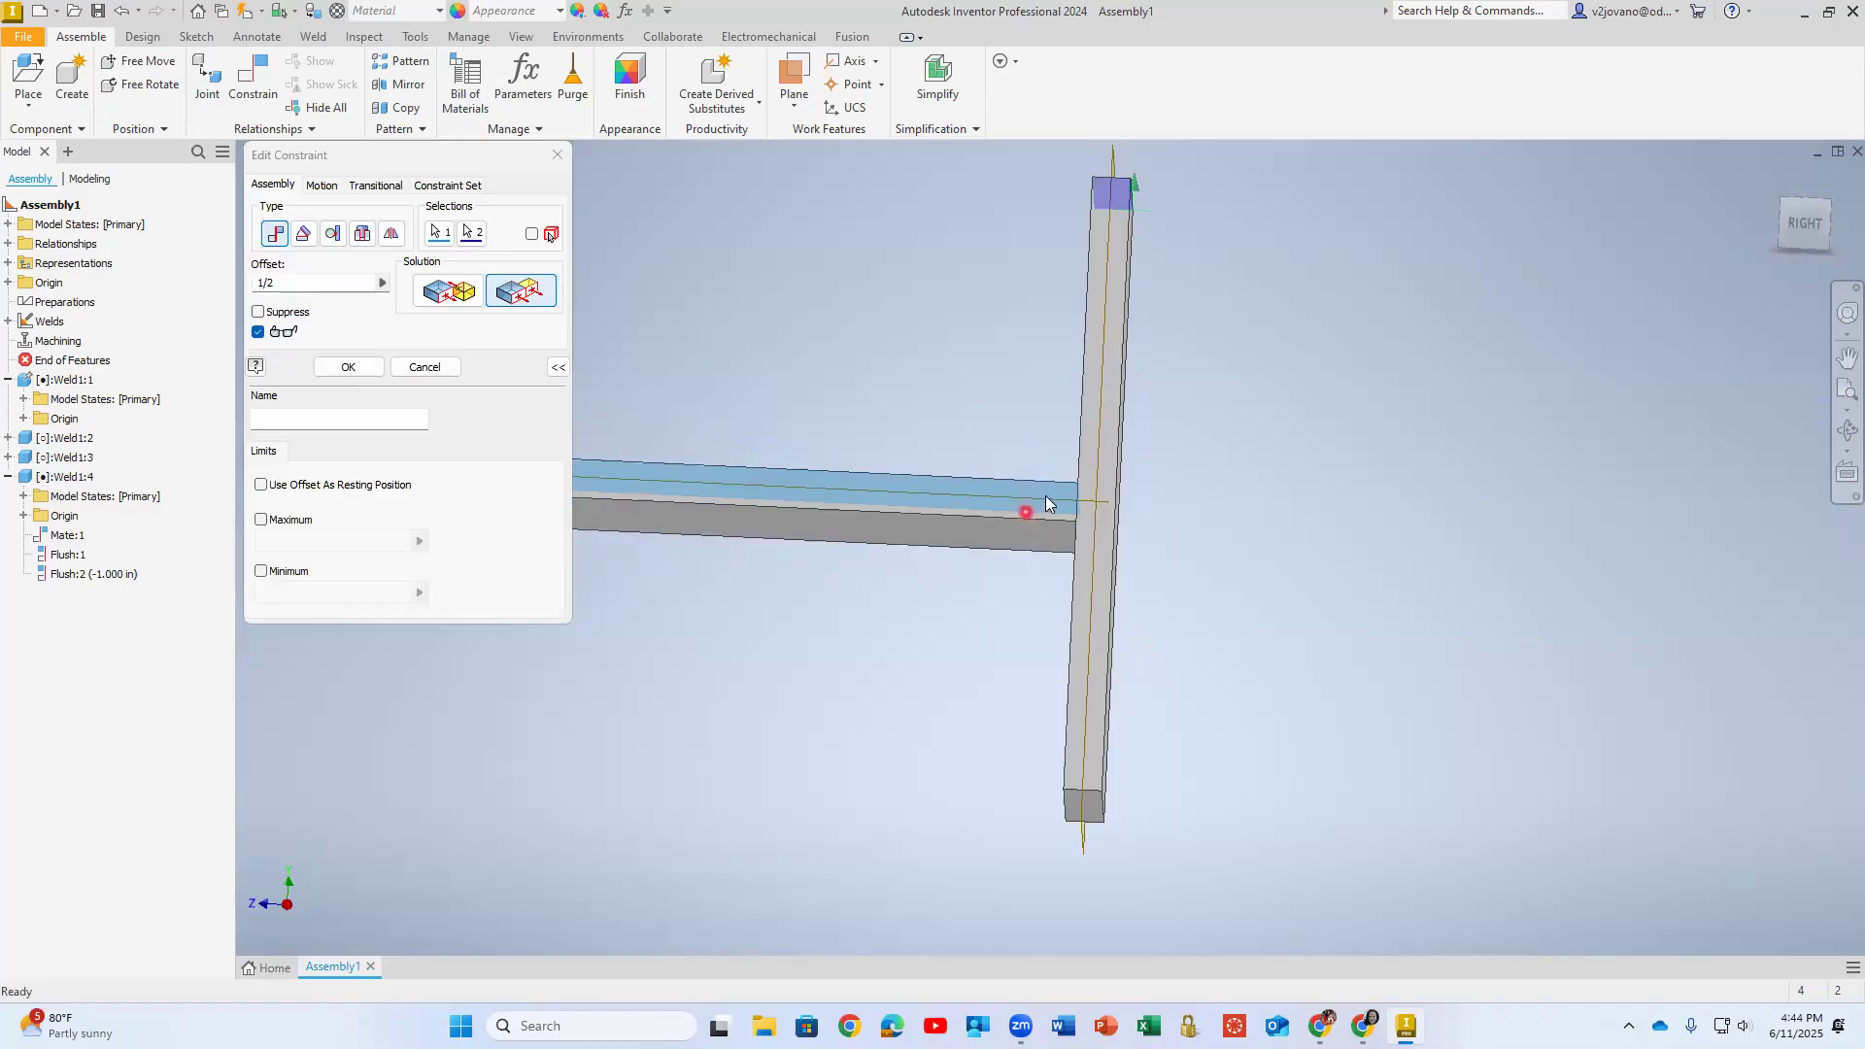
shift+middle_drag(1078, 499, 1313, 414)
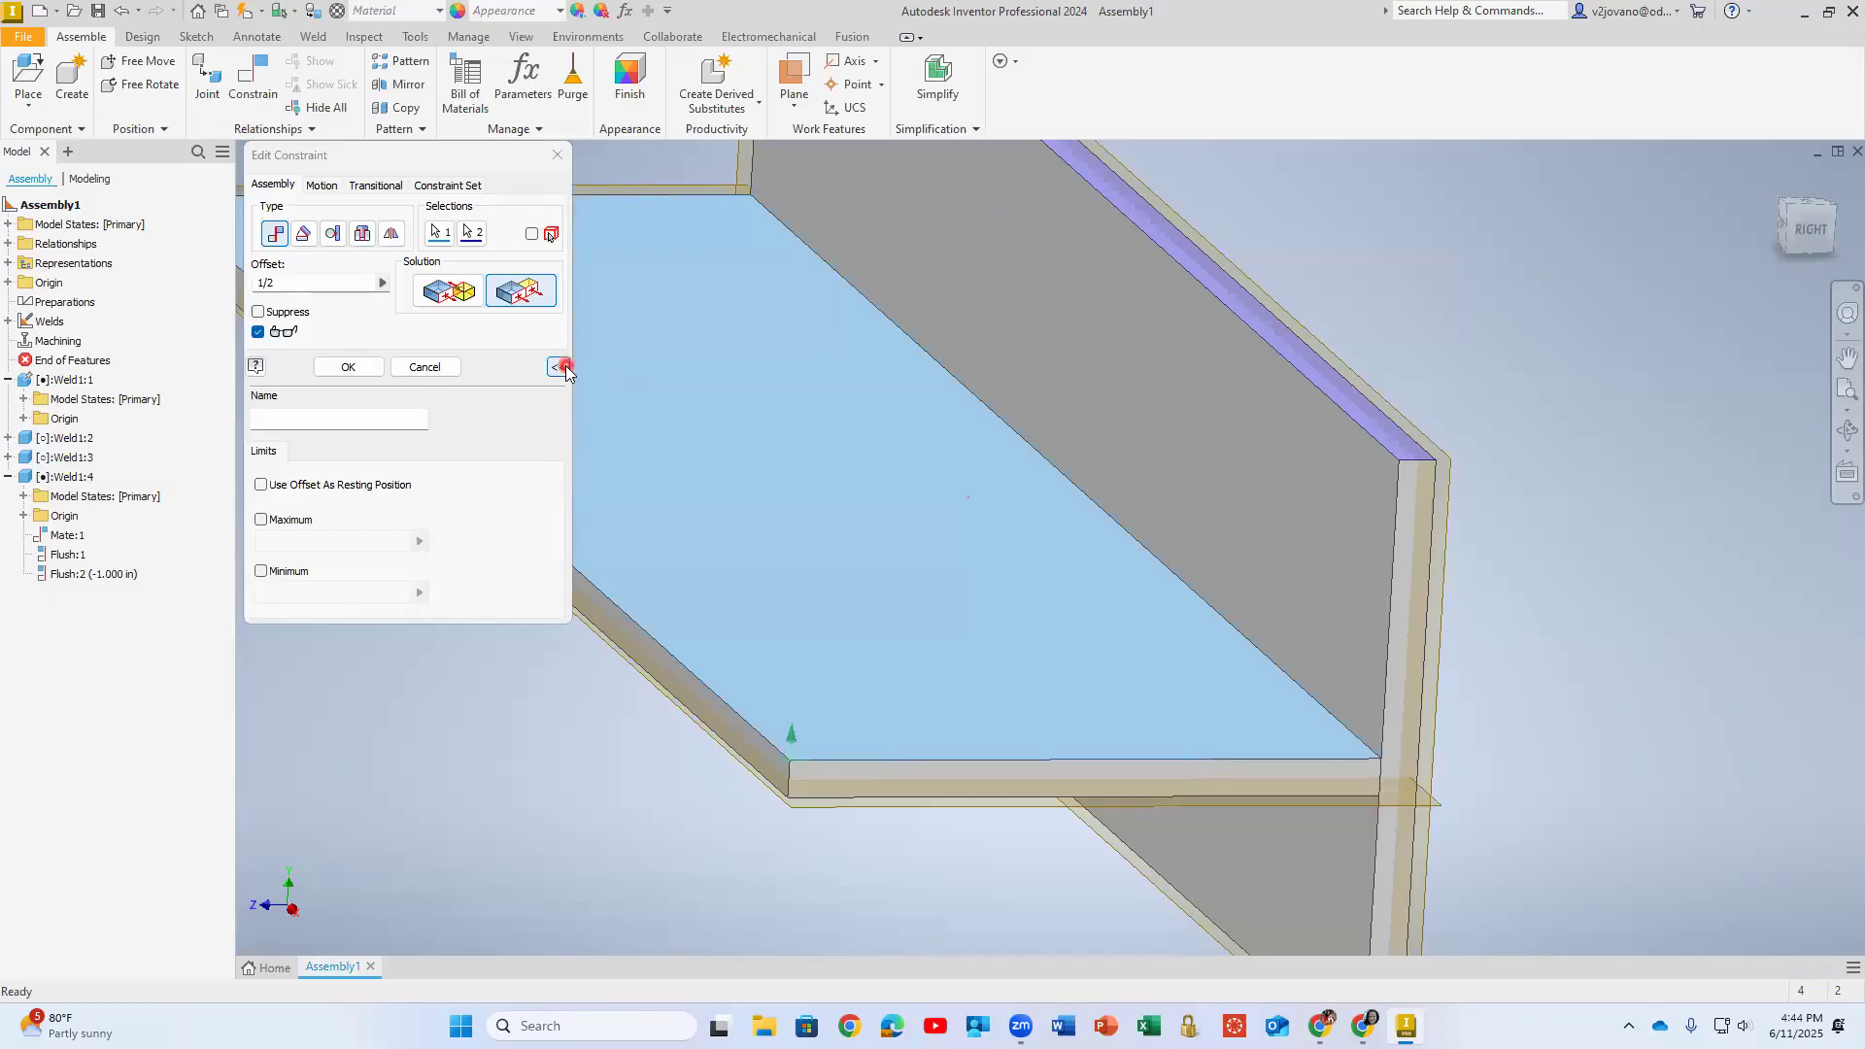
- Look at the Constraint Set options, collapse the extra constraint settings and cancel the Flush:2 edit
click(448, 184)
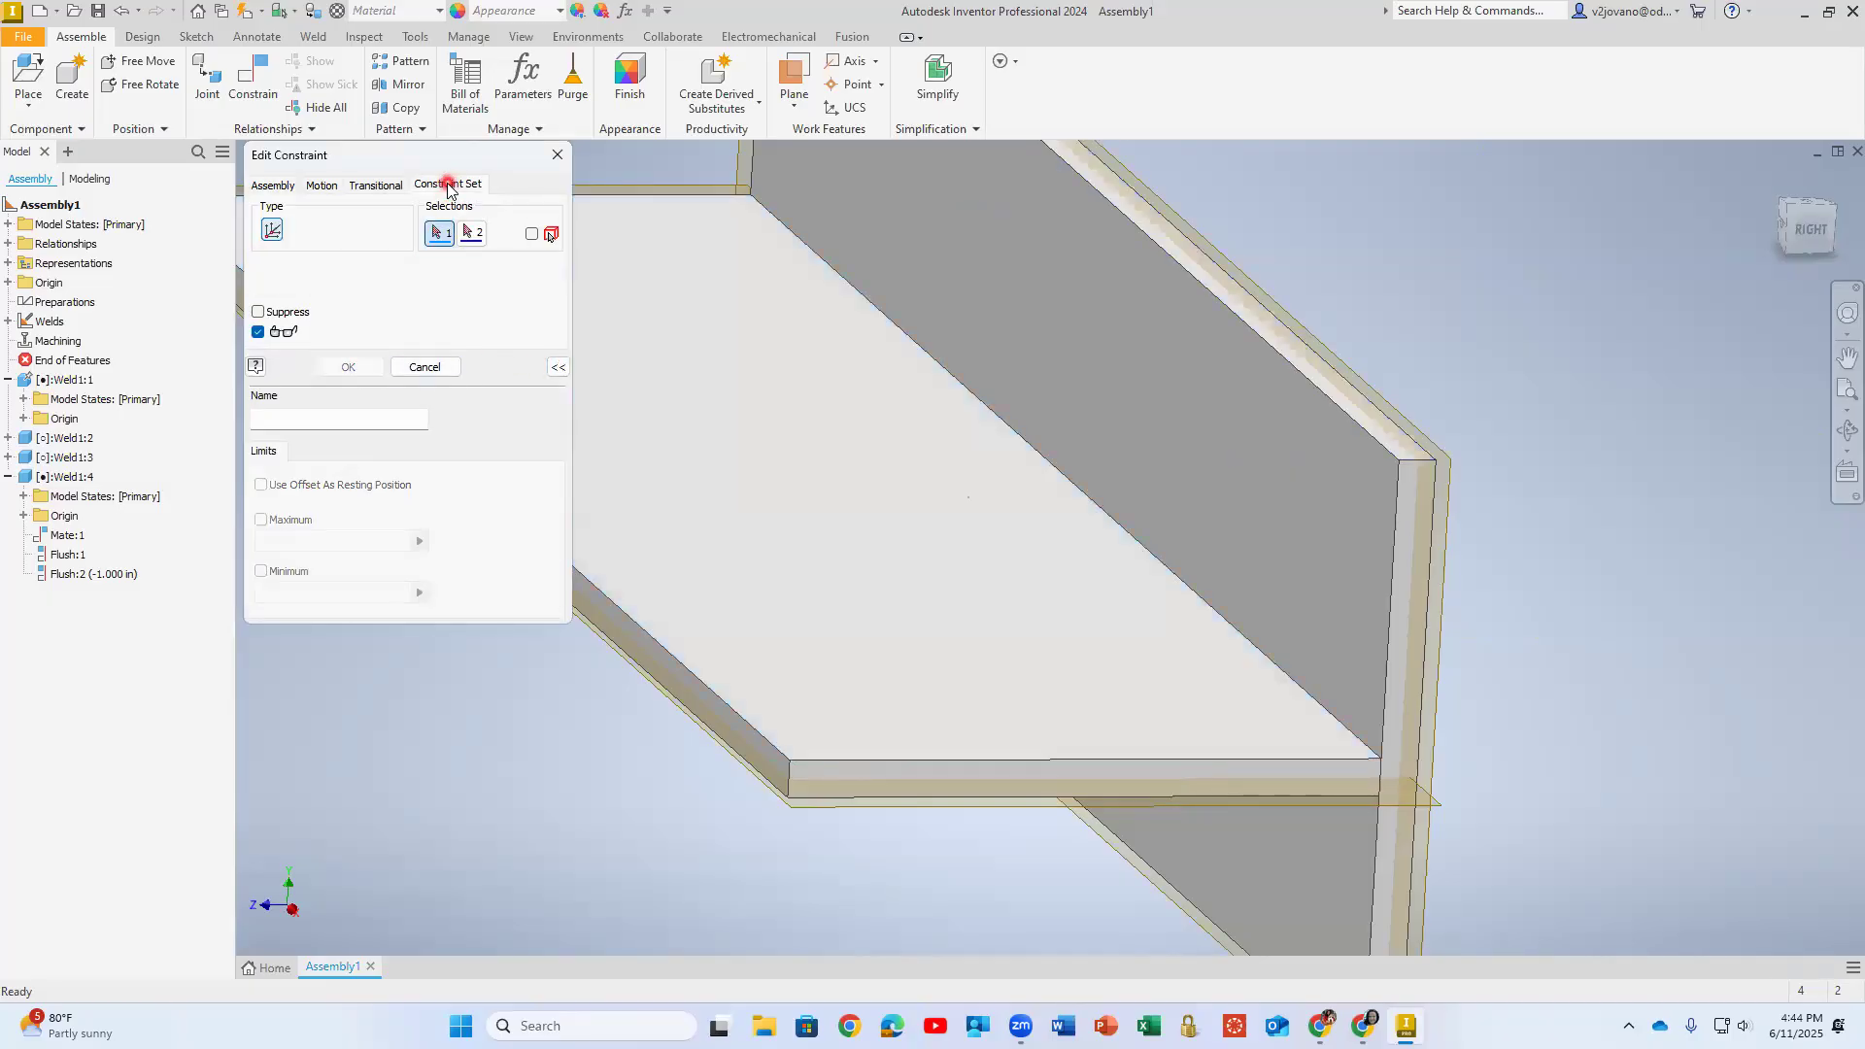
click(277, 186)
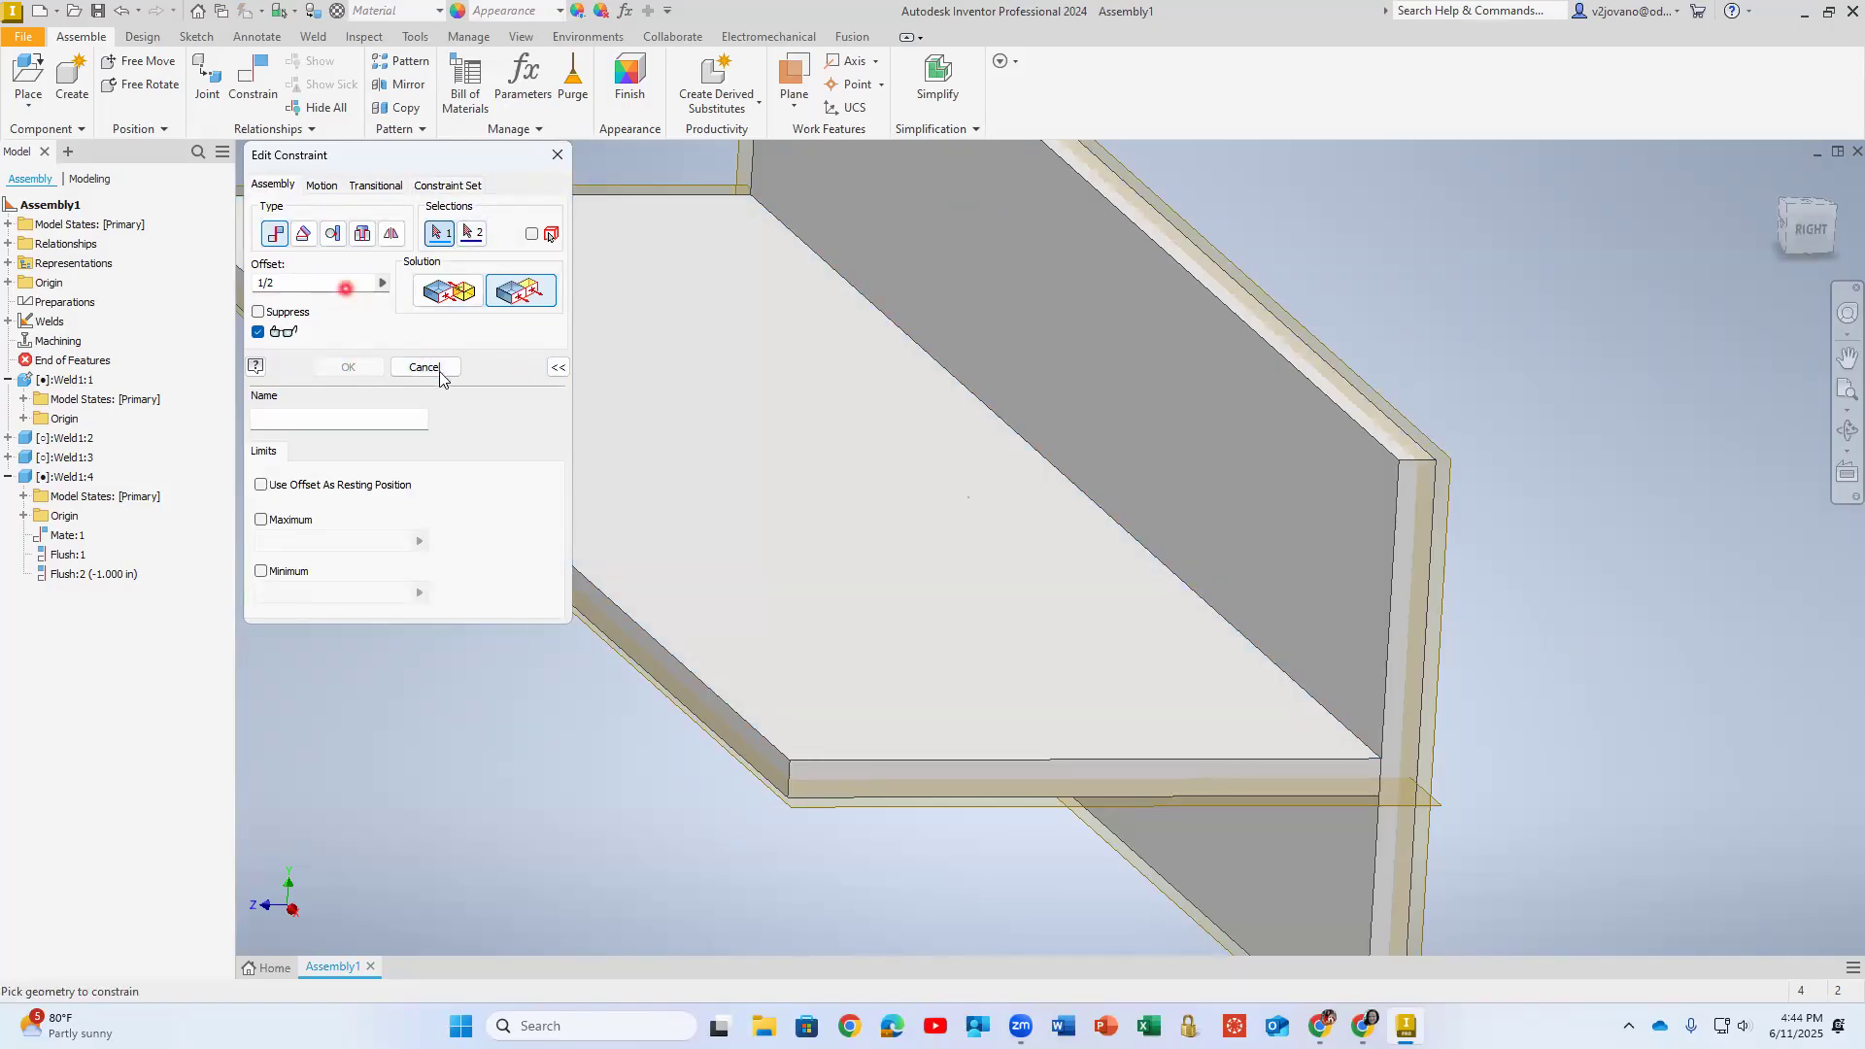
click(558, 366)
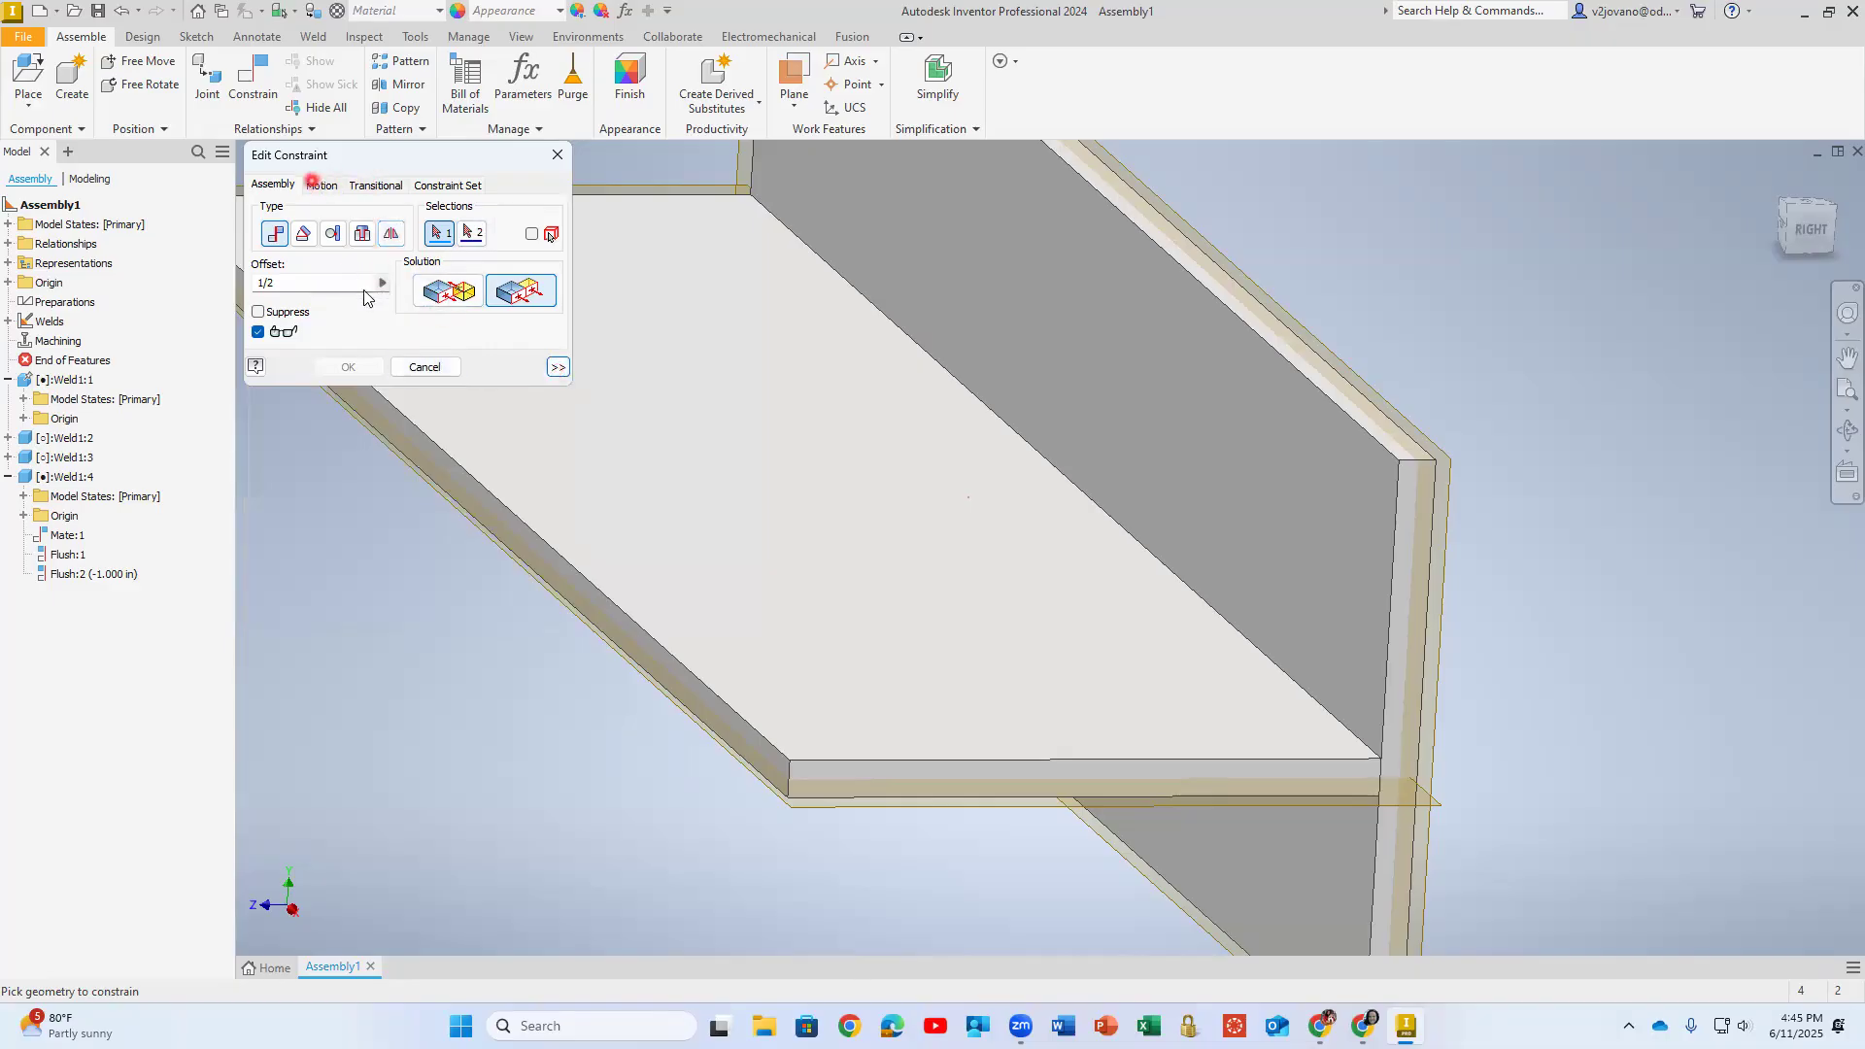
click(333, 291)
click(429, 368)
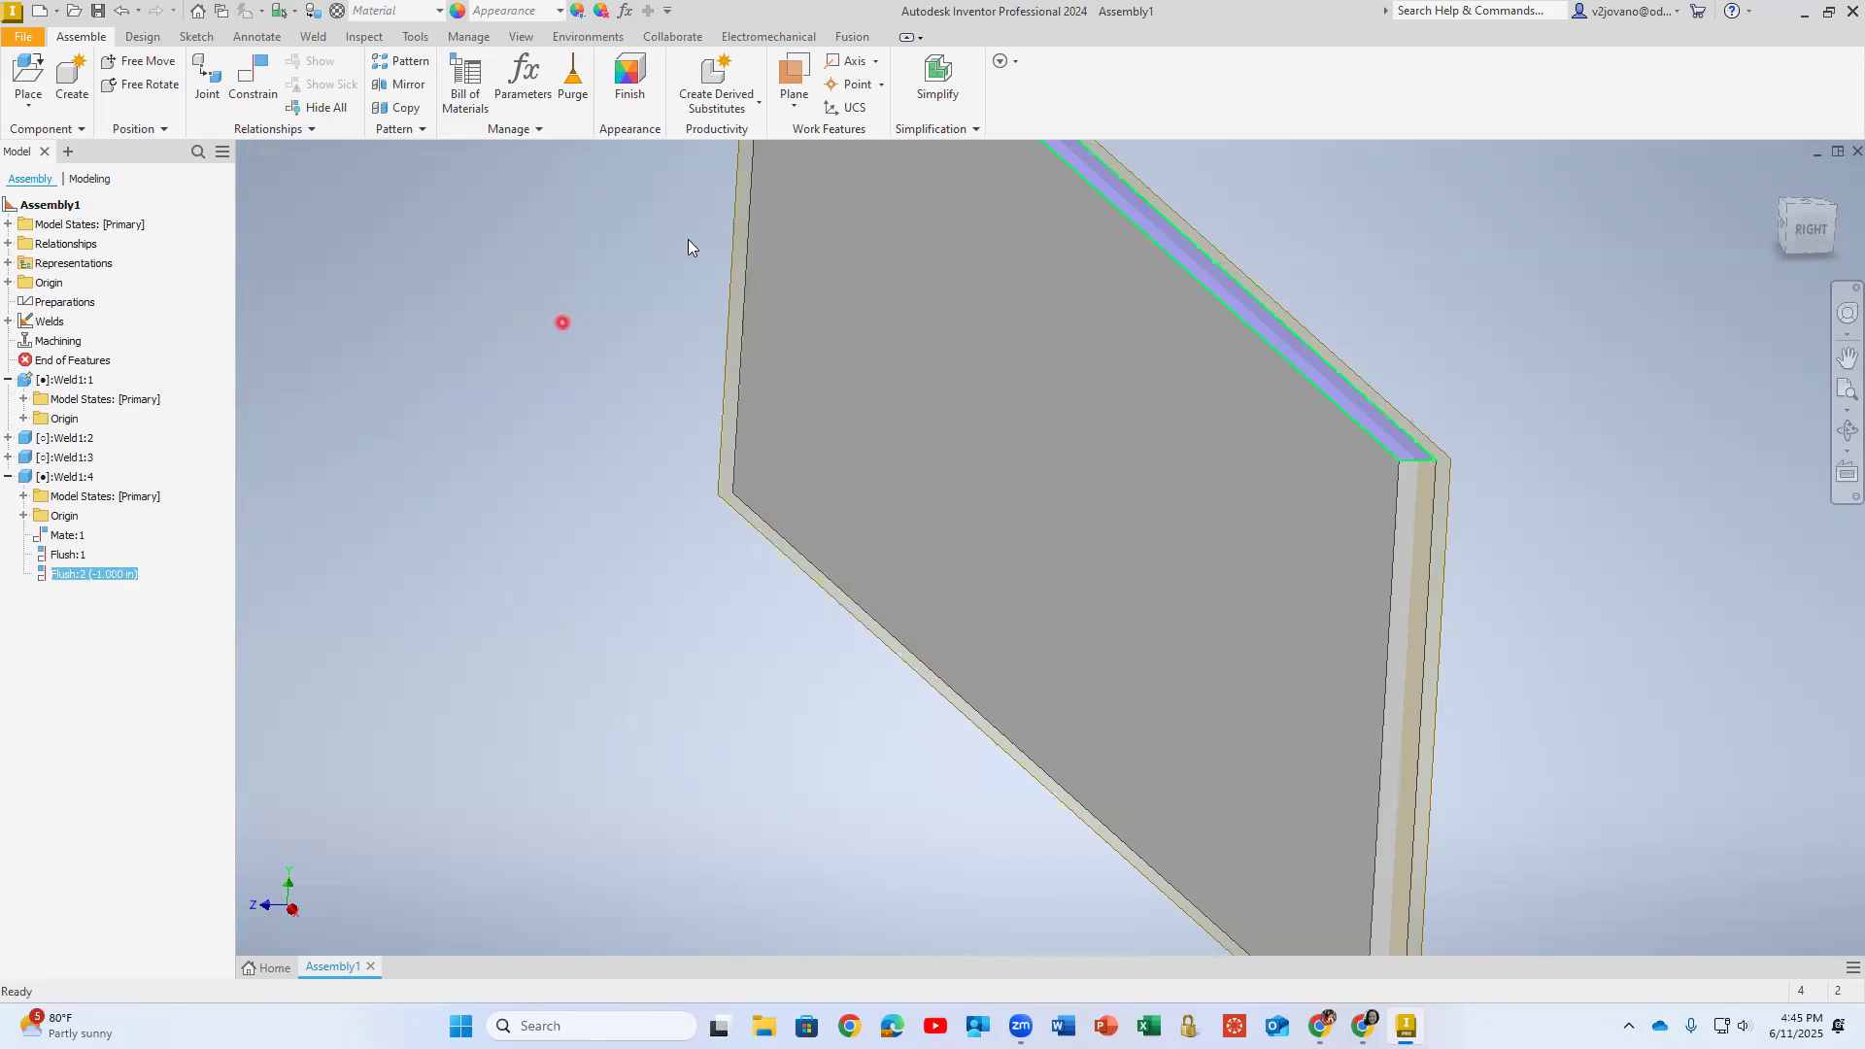
- Set the offset of the horizontal plate's Flush:2 constraint to 0.5 in and apply it
scroll(774, 381, up, 5)
scroll(758, 386, up, 2)
click(252, 77)
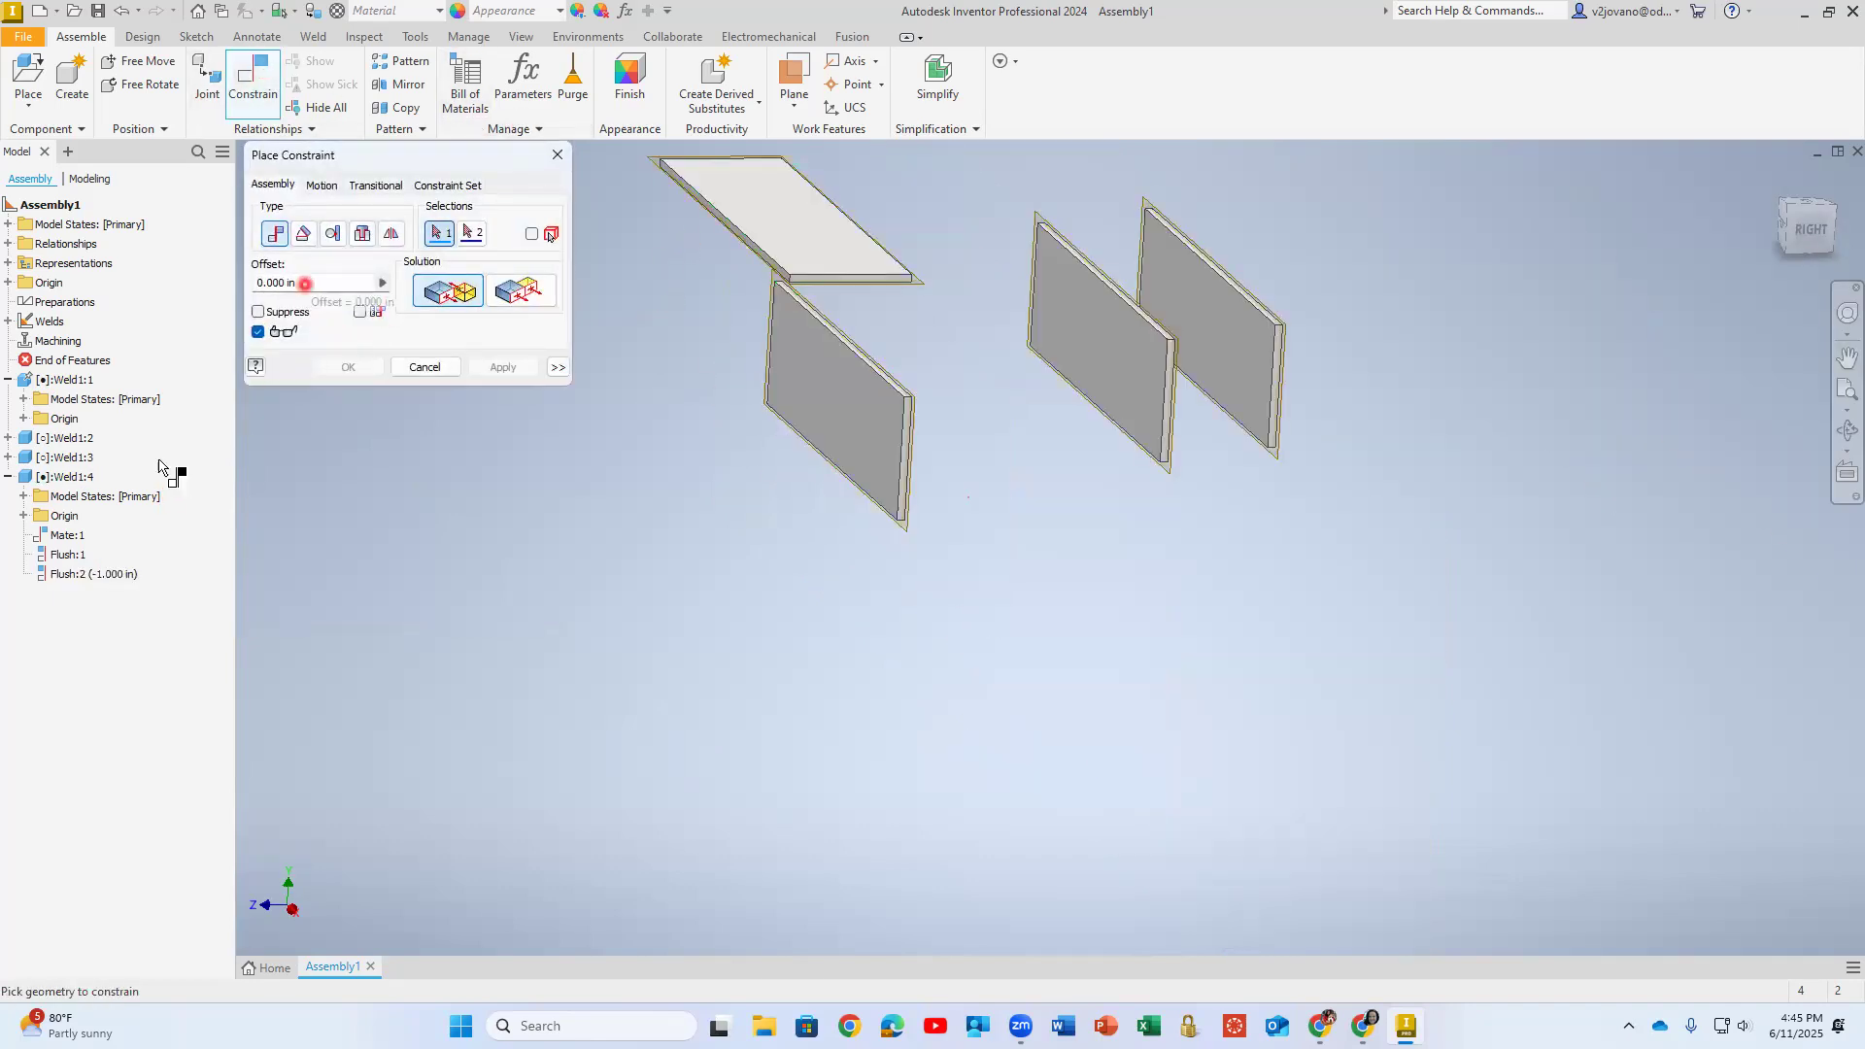
double_click(110, 573)
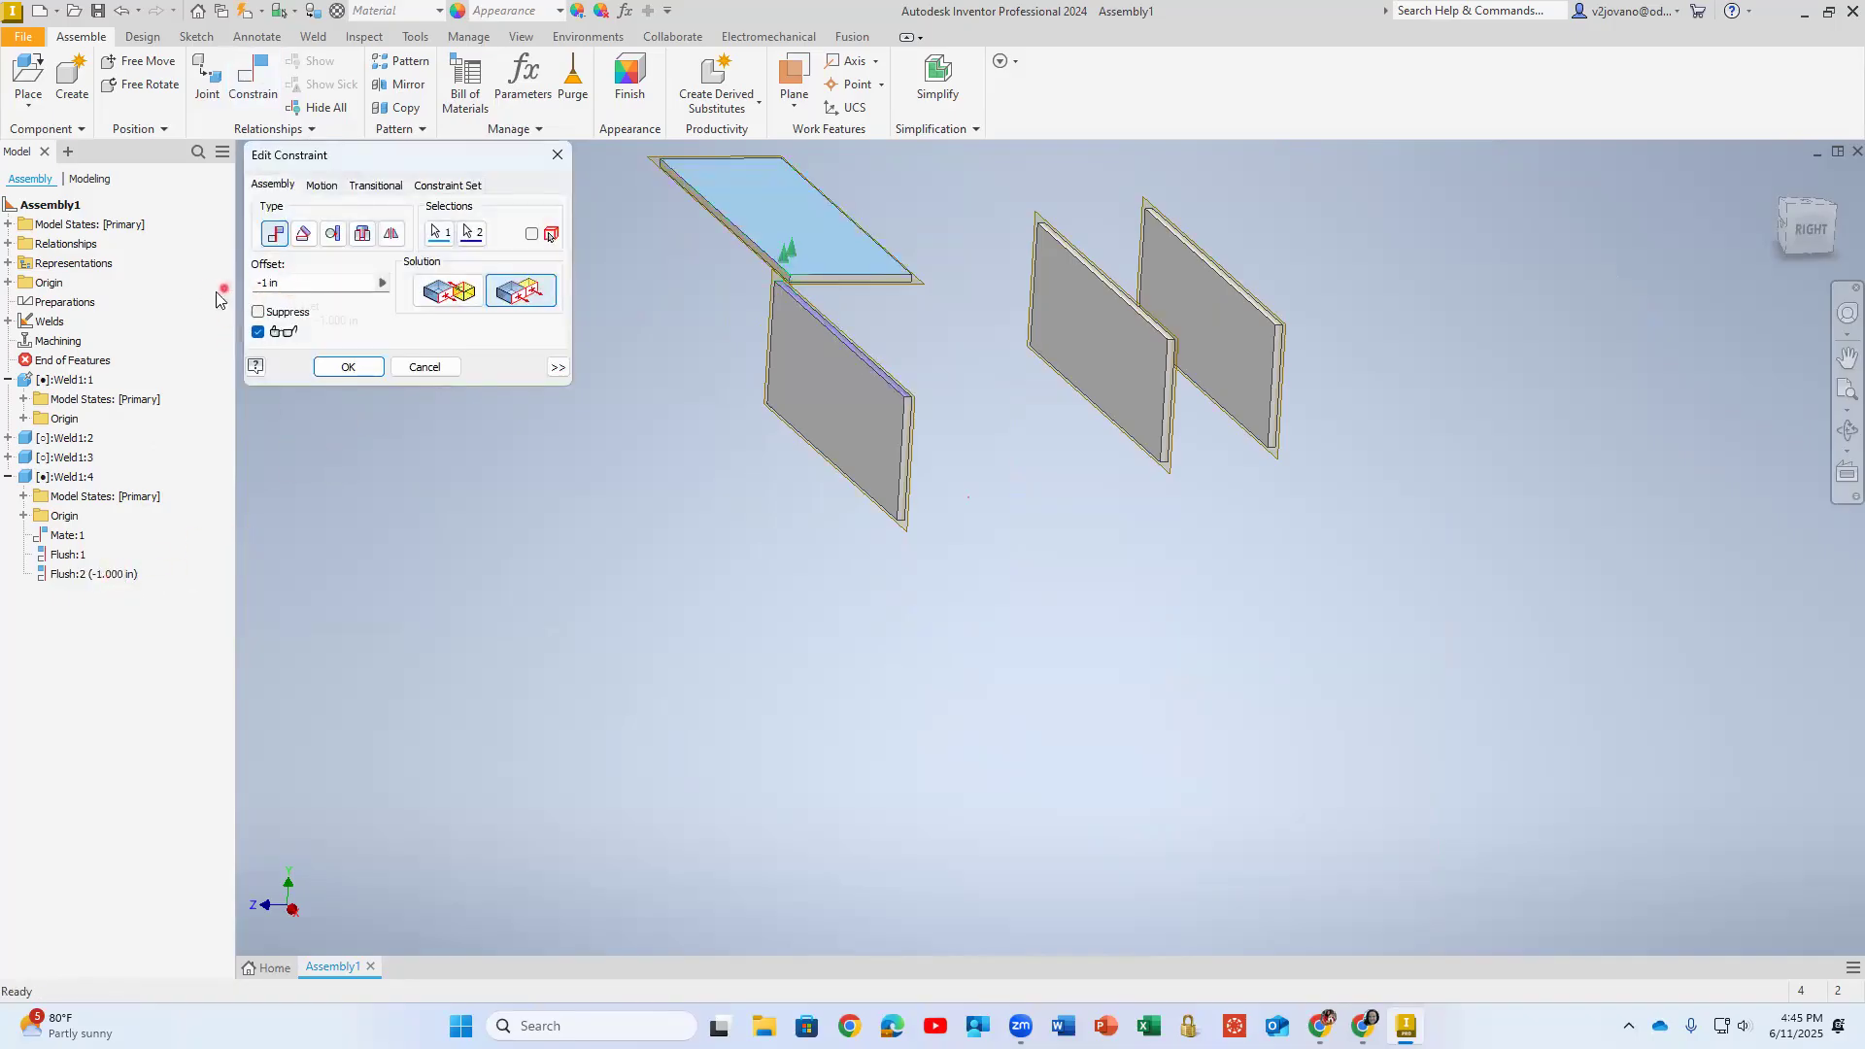
drag(273, 279, 220, 284)
text(0.5)
key(Return)
scroll(883, 437, up, 5)
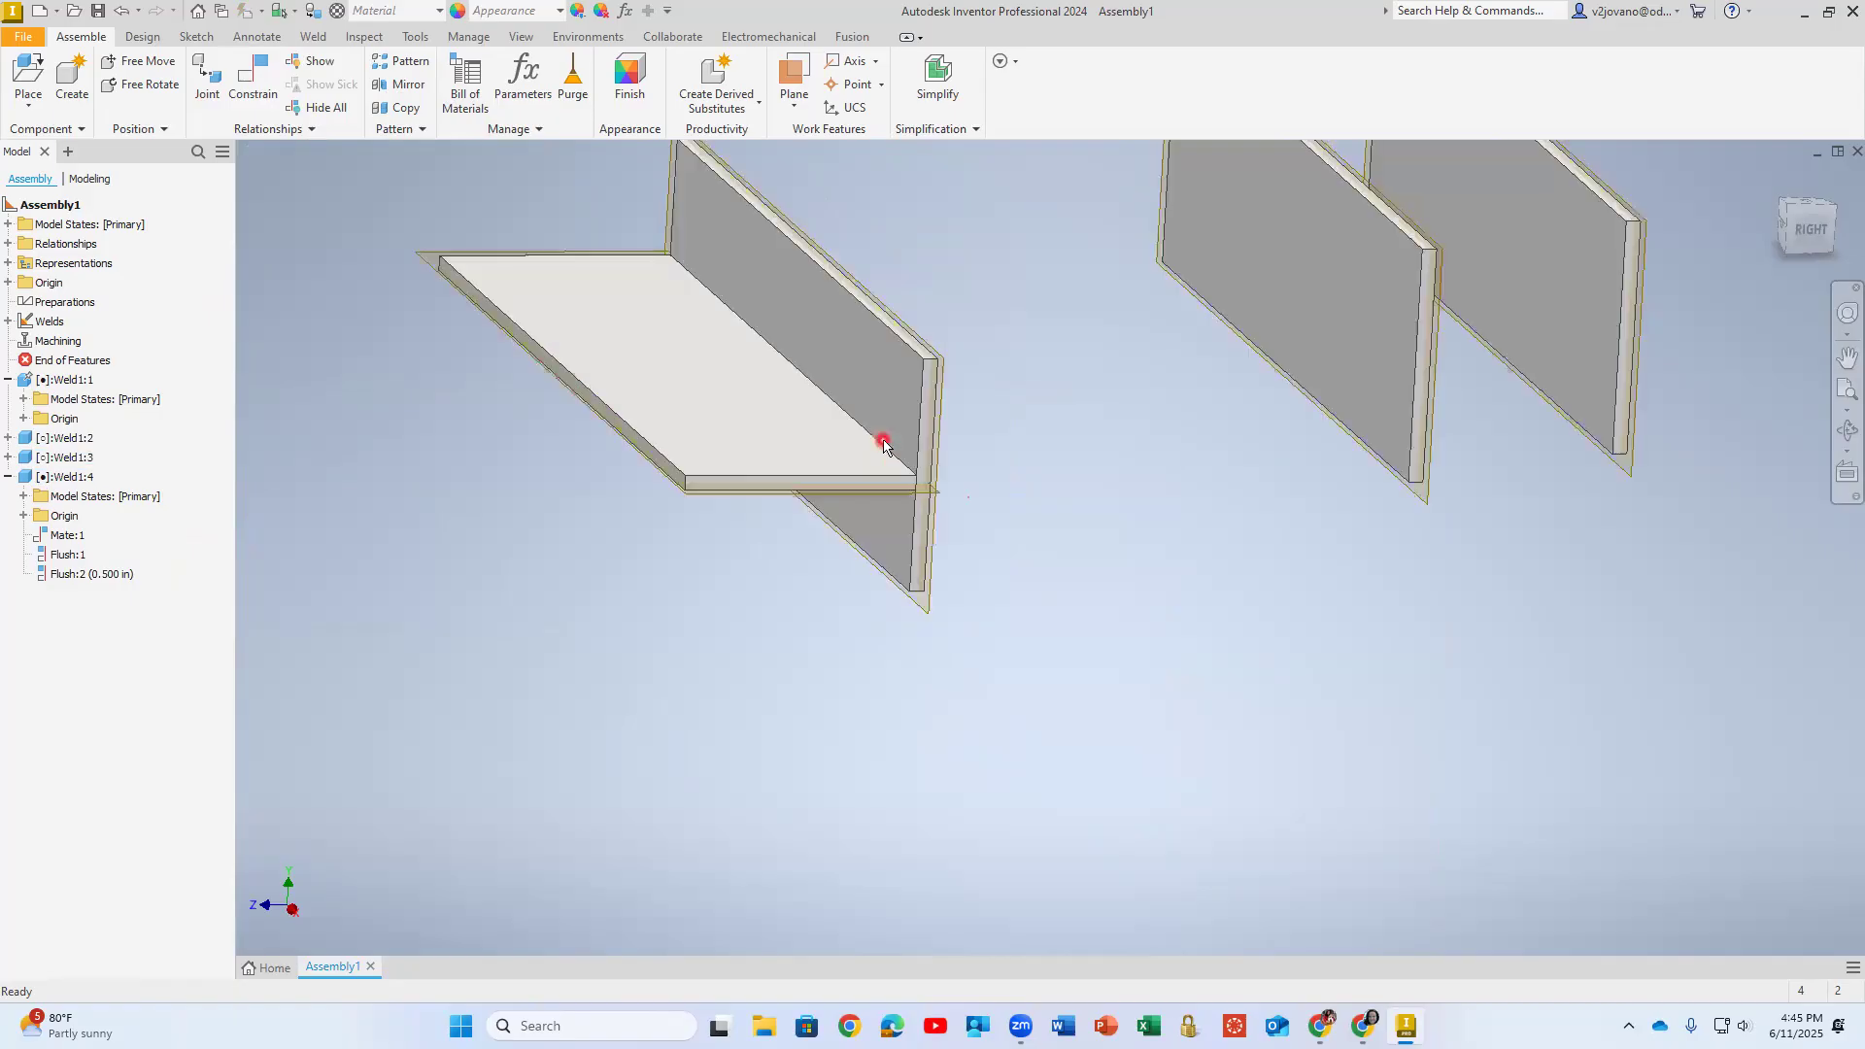
- Open the Weld1:1 plate in place and start editing Sketch1 of its Extrusion1
click(18, 381)
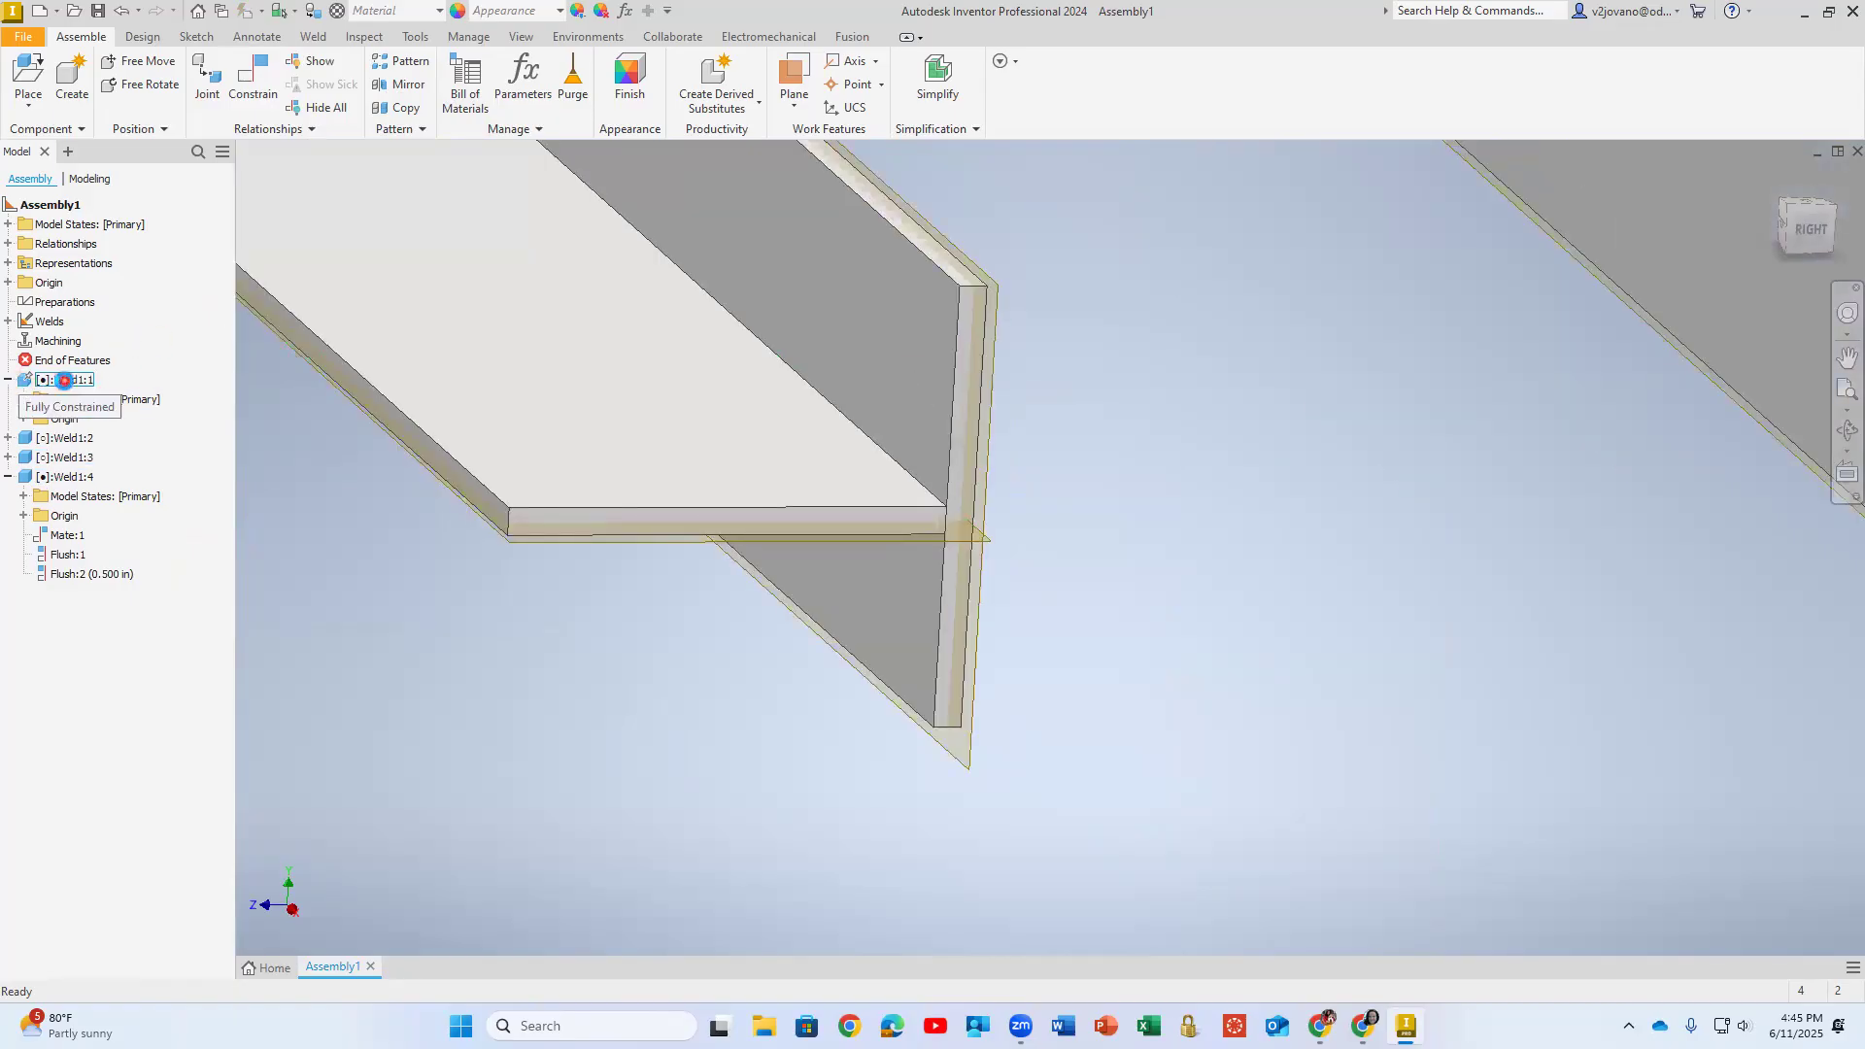
double_click(64, 381)
click(52, 477)
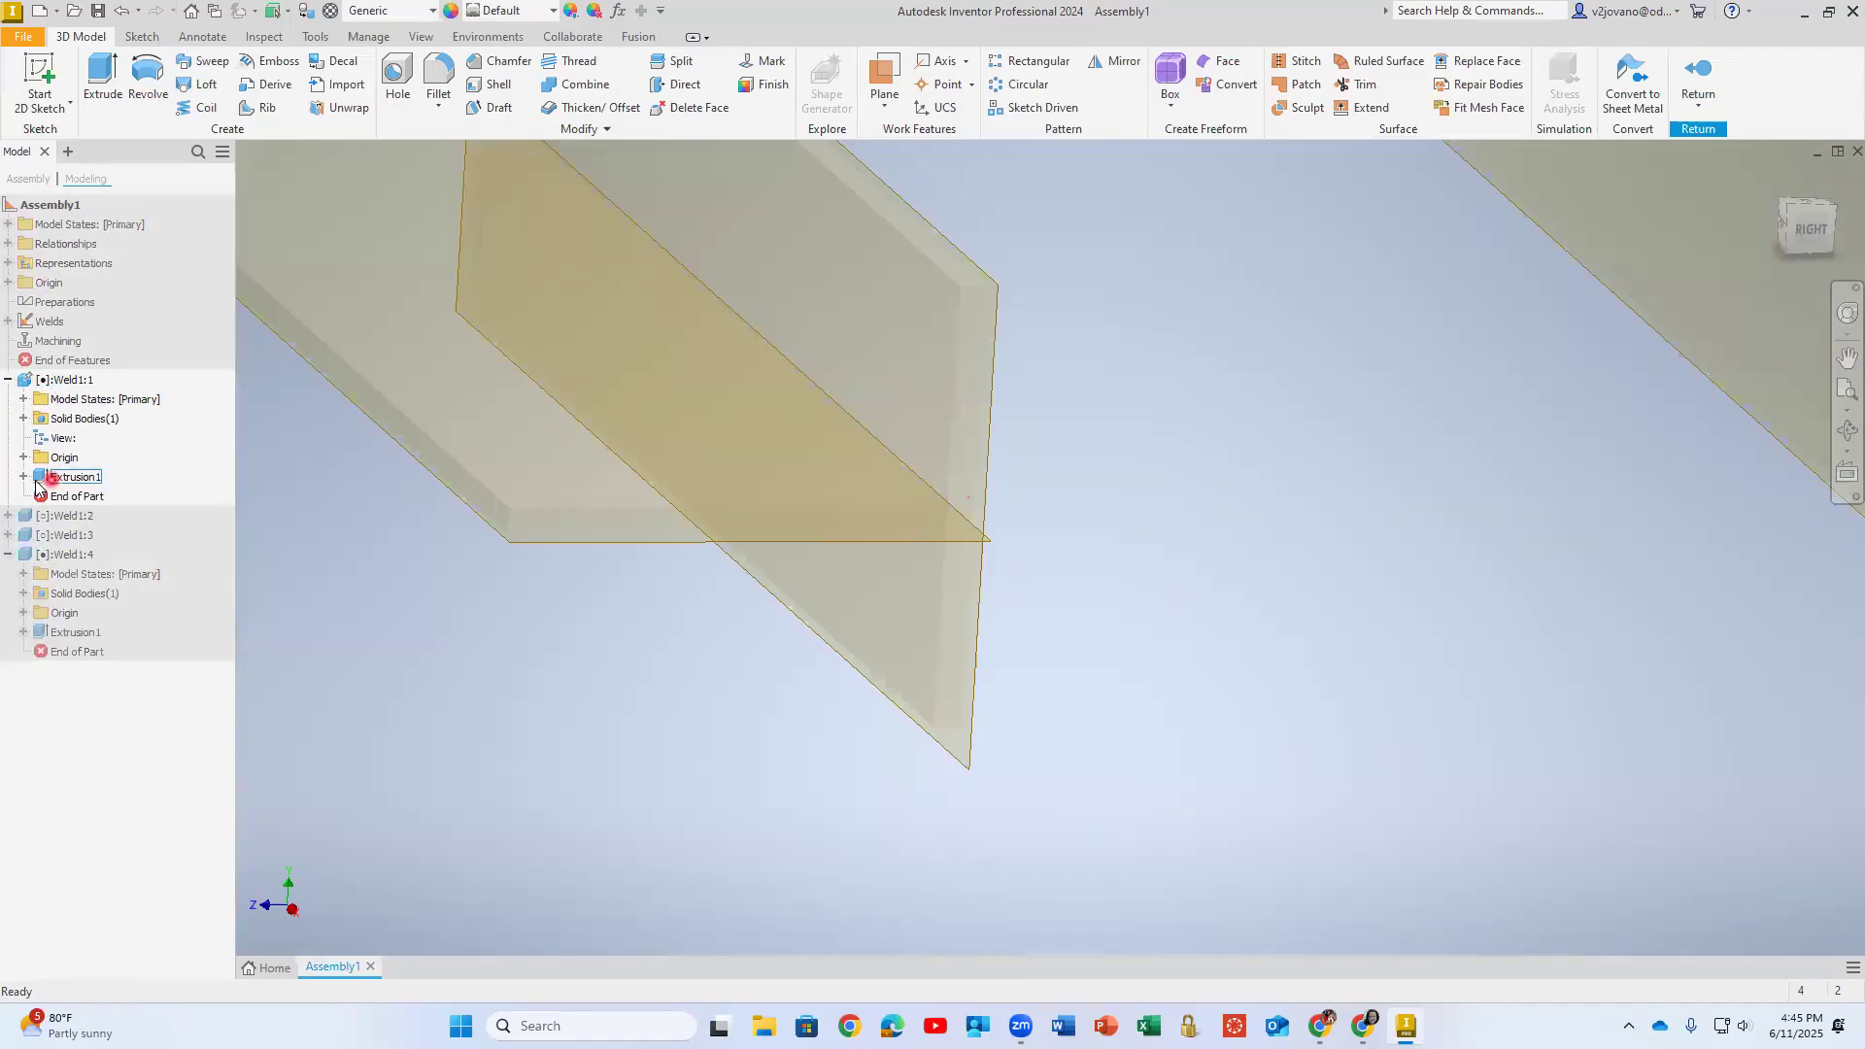
click(23, 476)
double_click(87, 496)
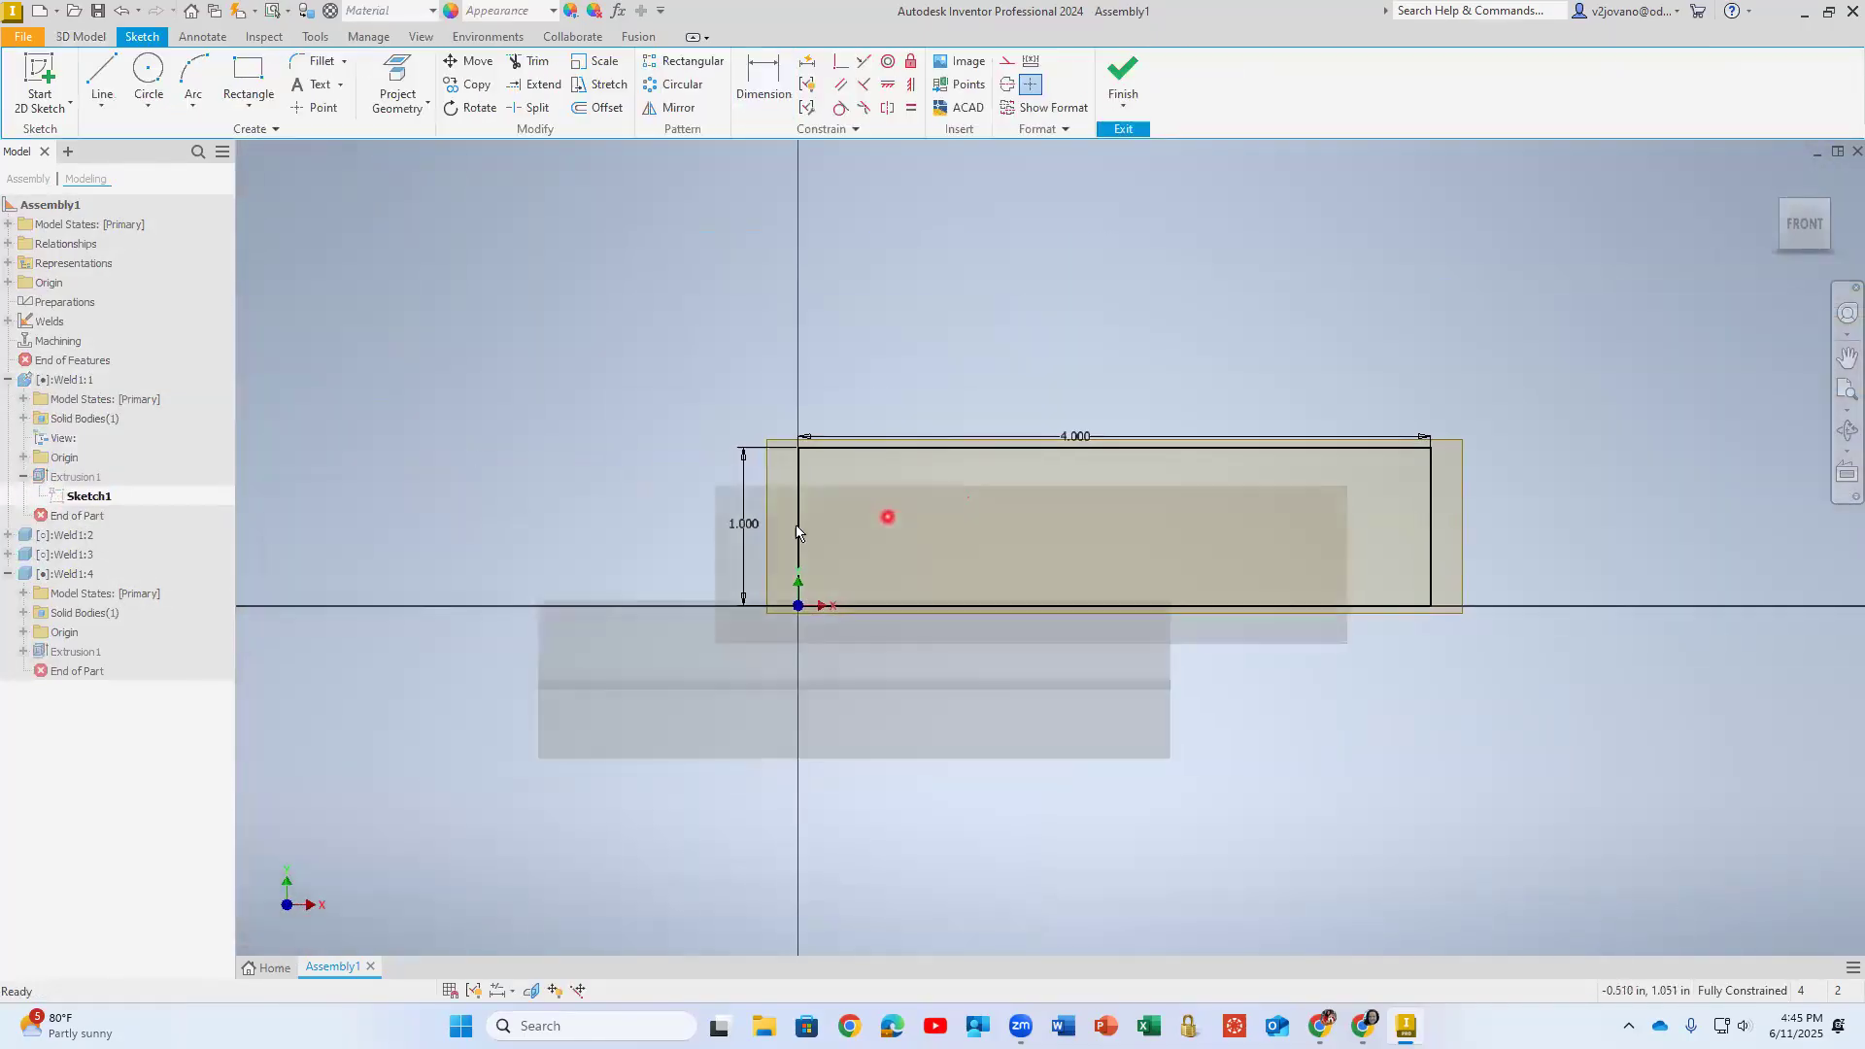
scroll(796, 531, up, 3)
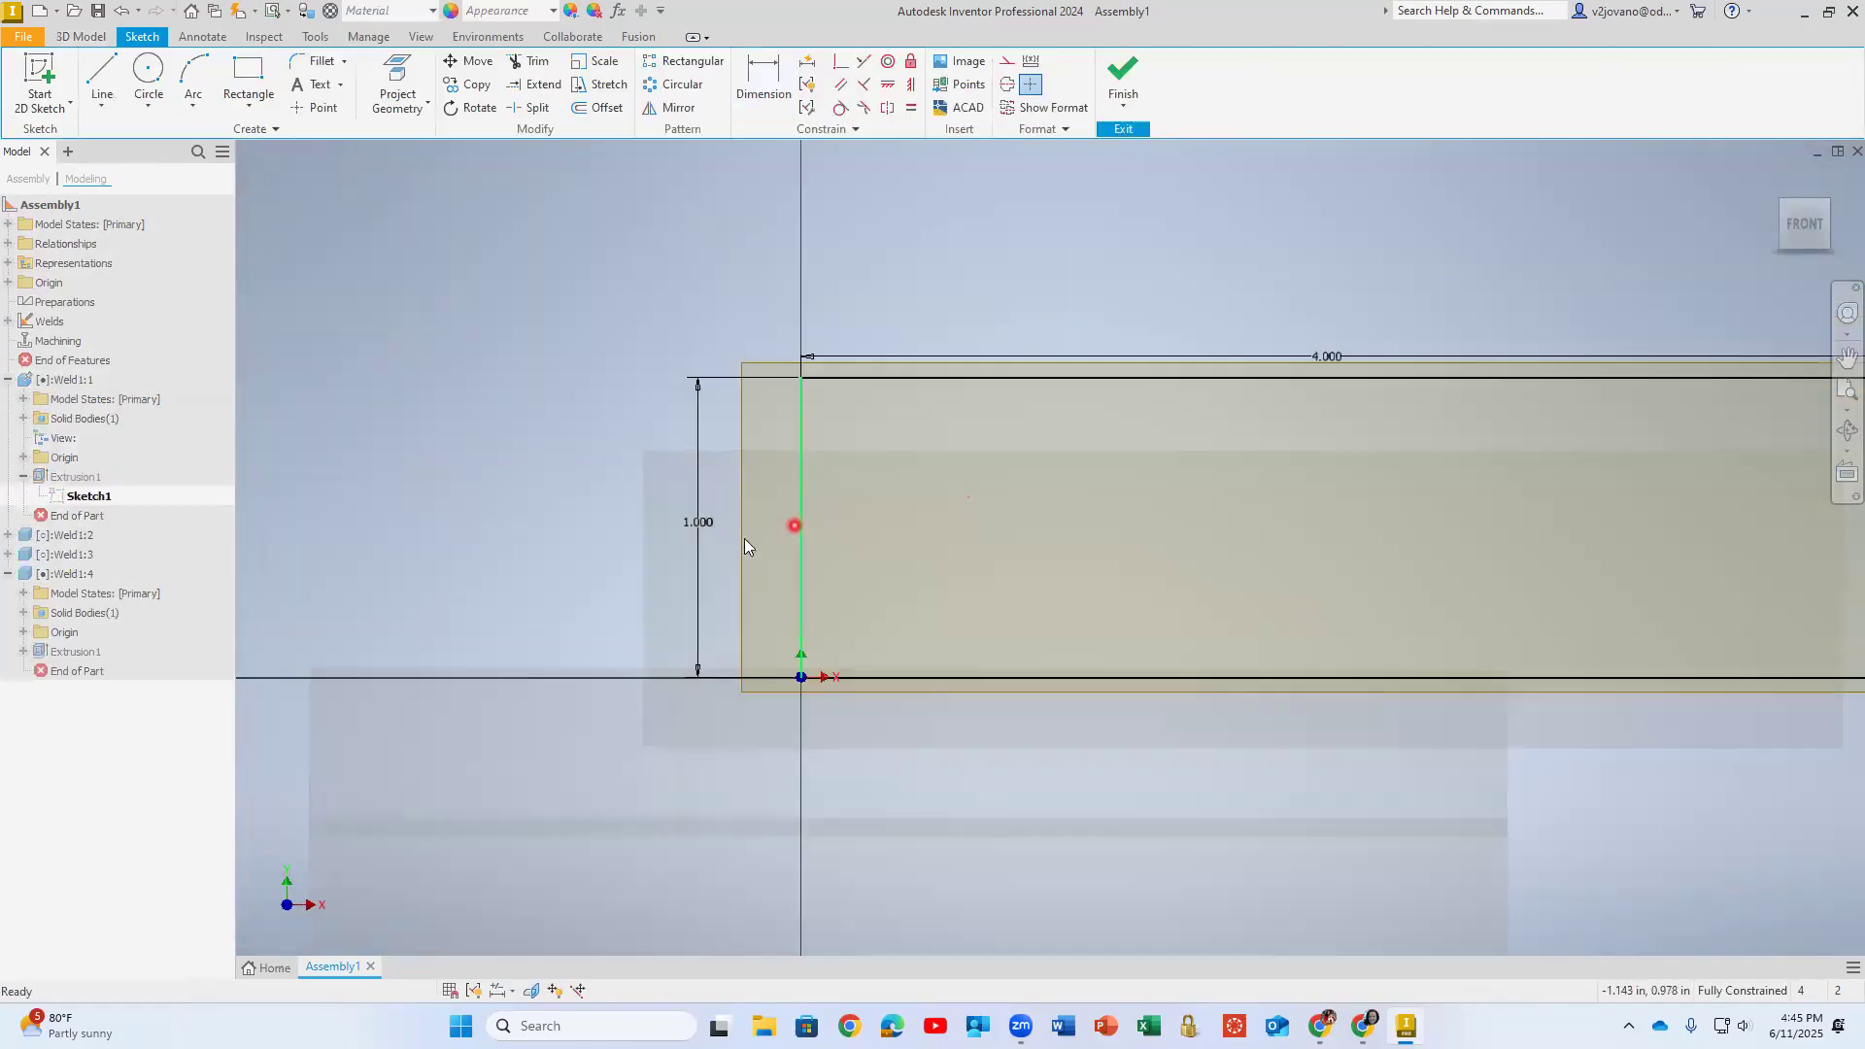
- Check the parameter names of Sketch1's height and width dimensions, finish the sketch unchanged and return to the assembly
double_click(693, 525)
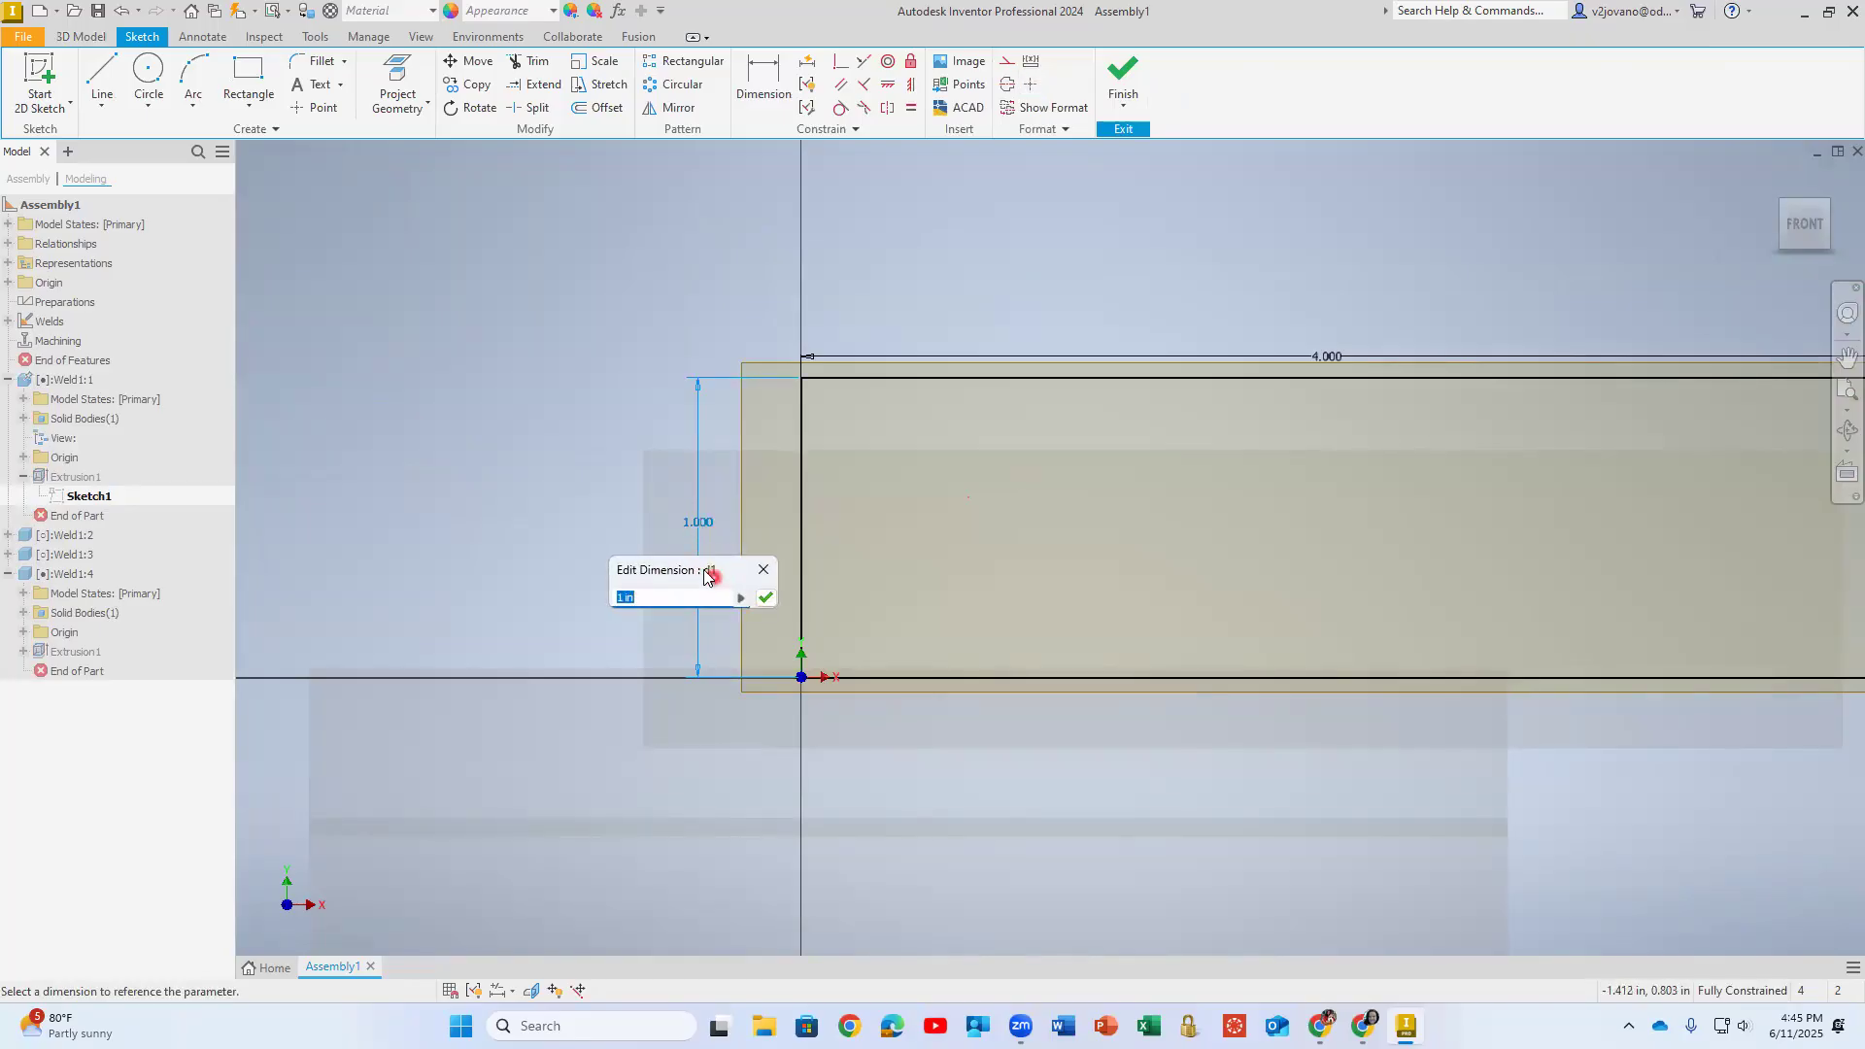
click(762, 572)
double_click(1332, 360)
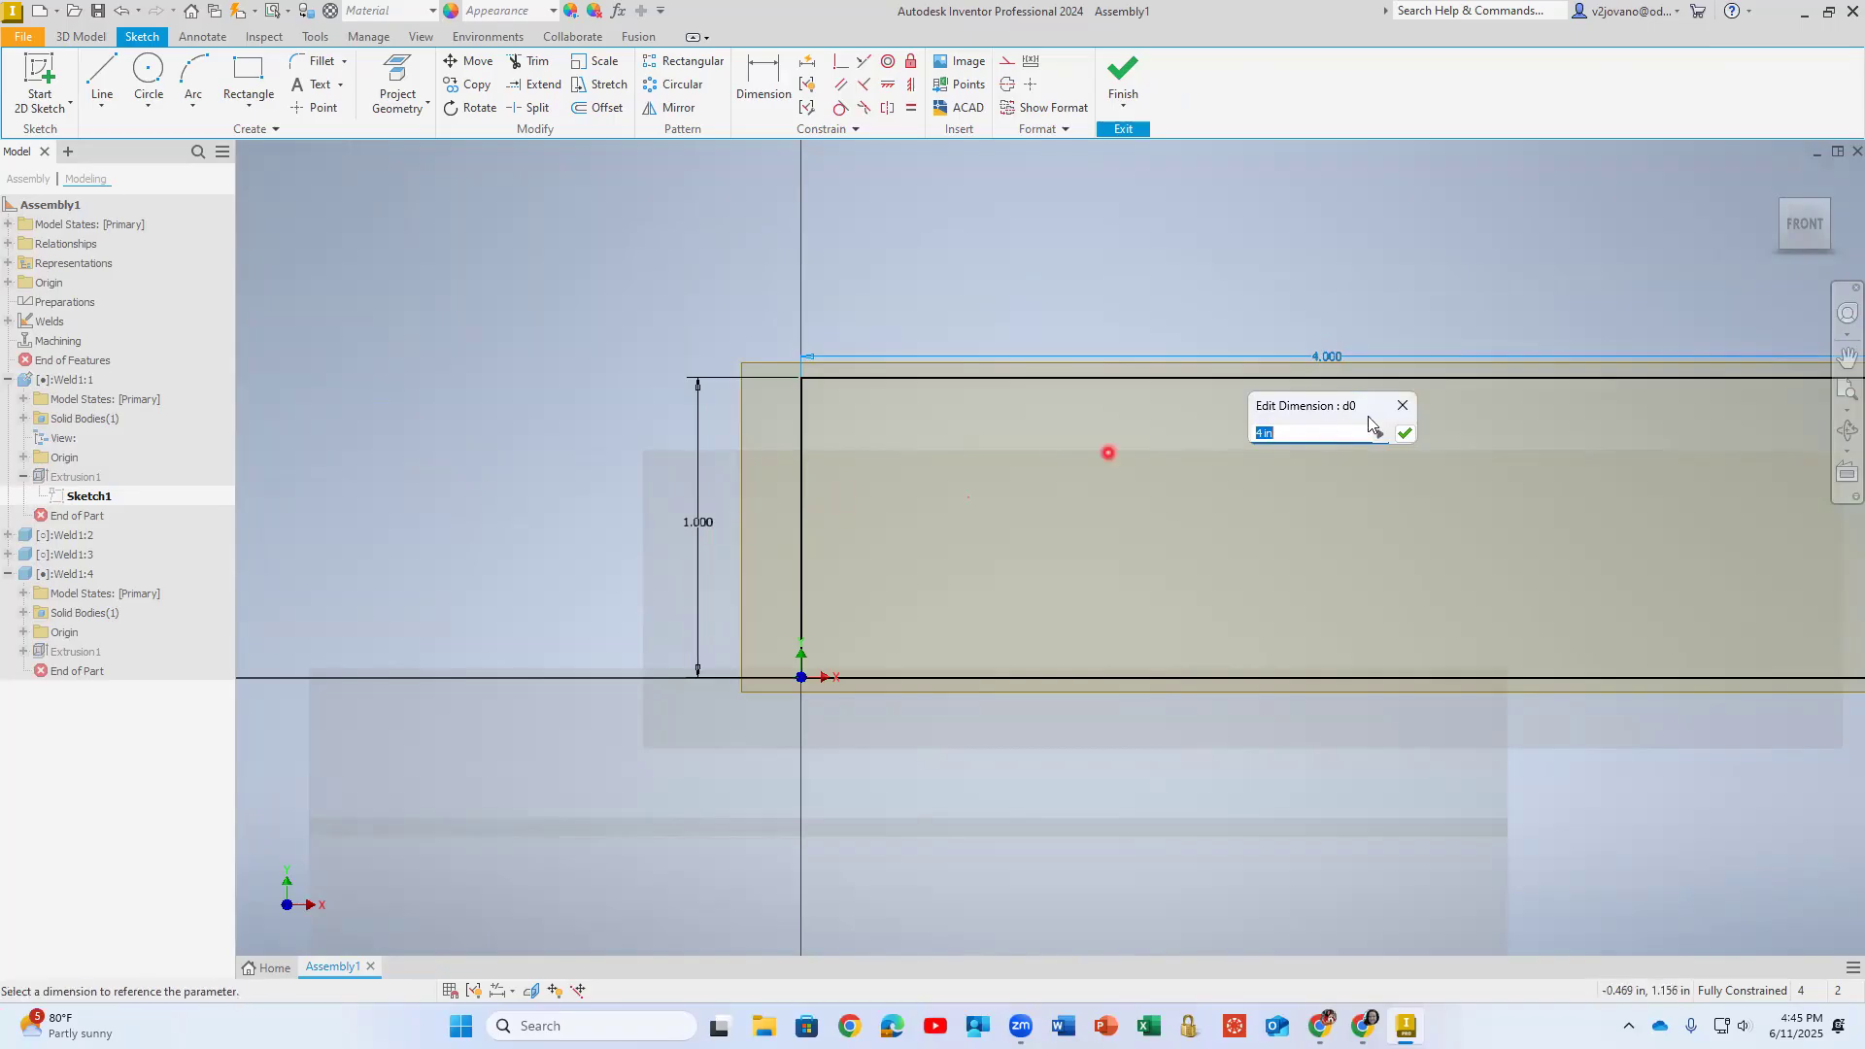
click(1415, 408)
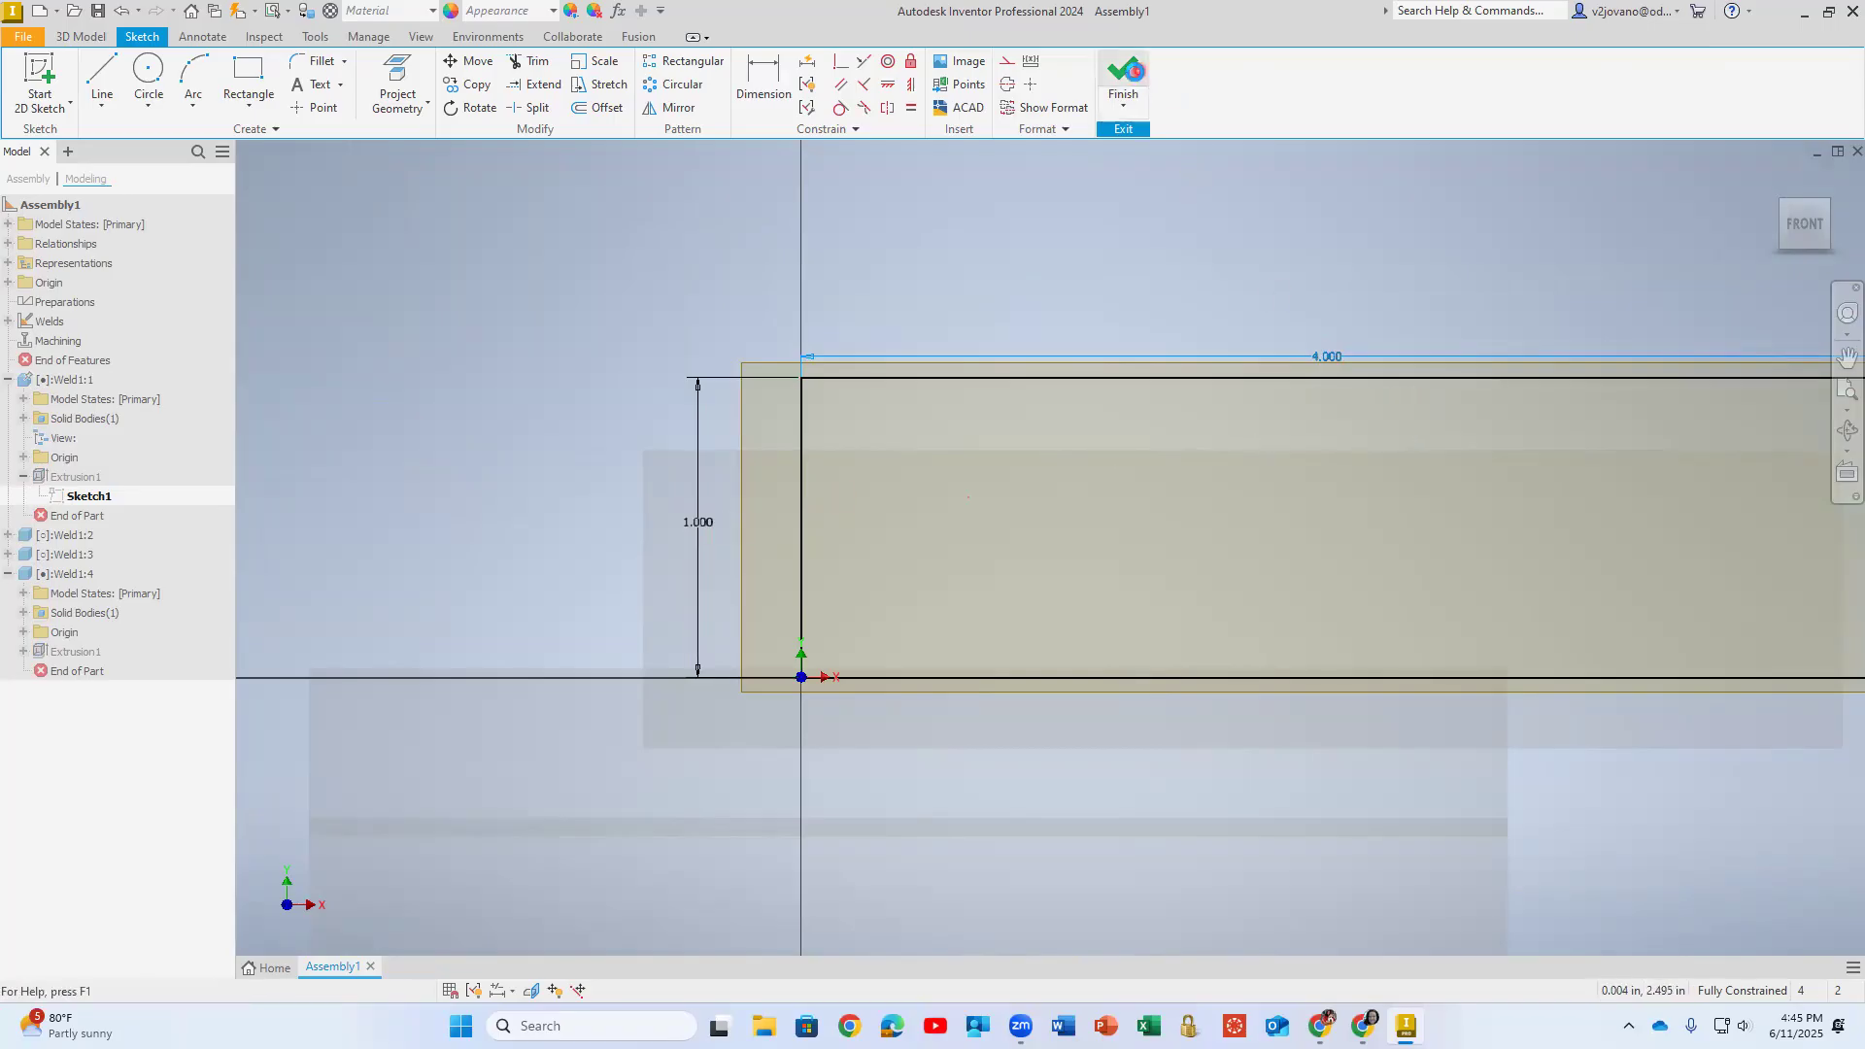
click(1123, 78)
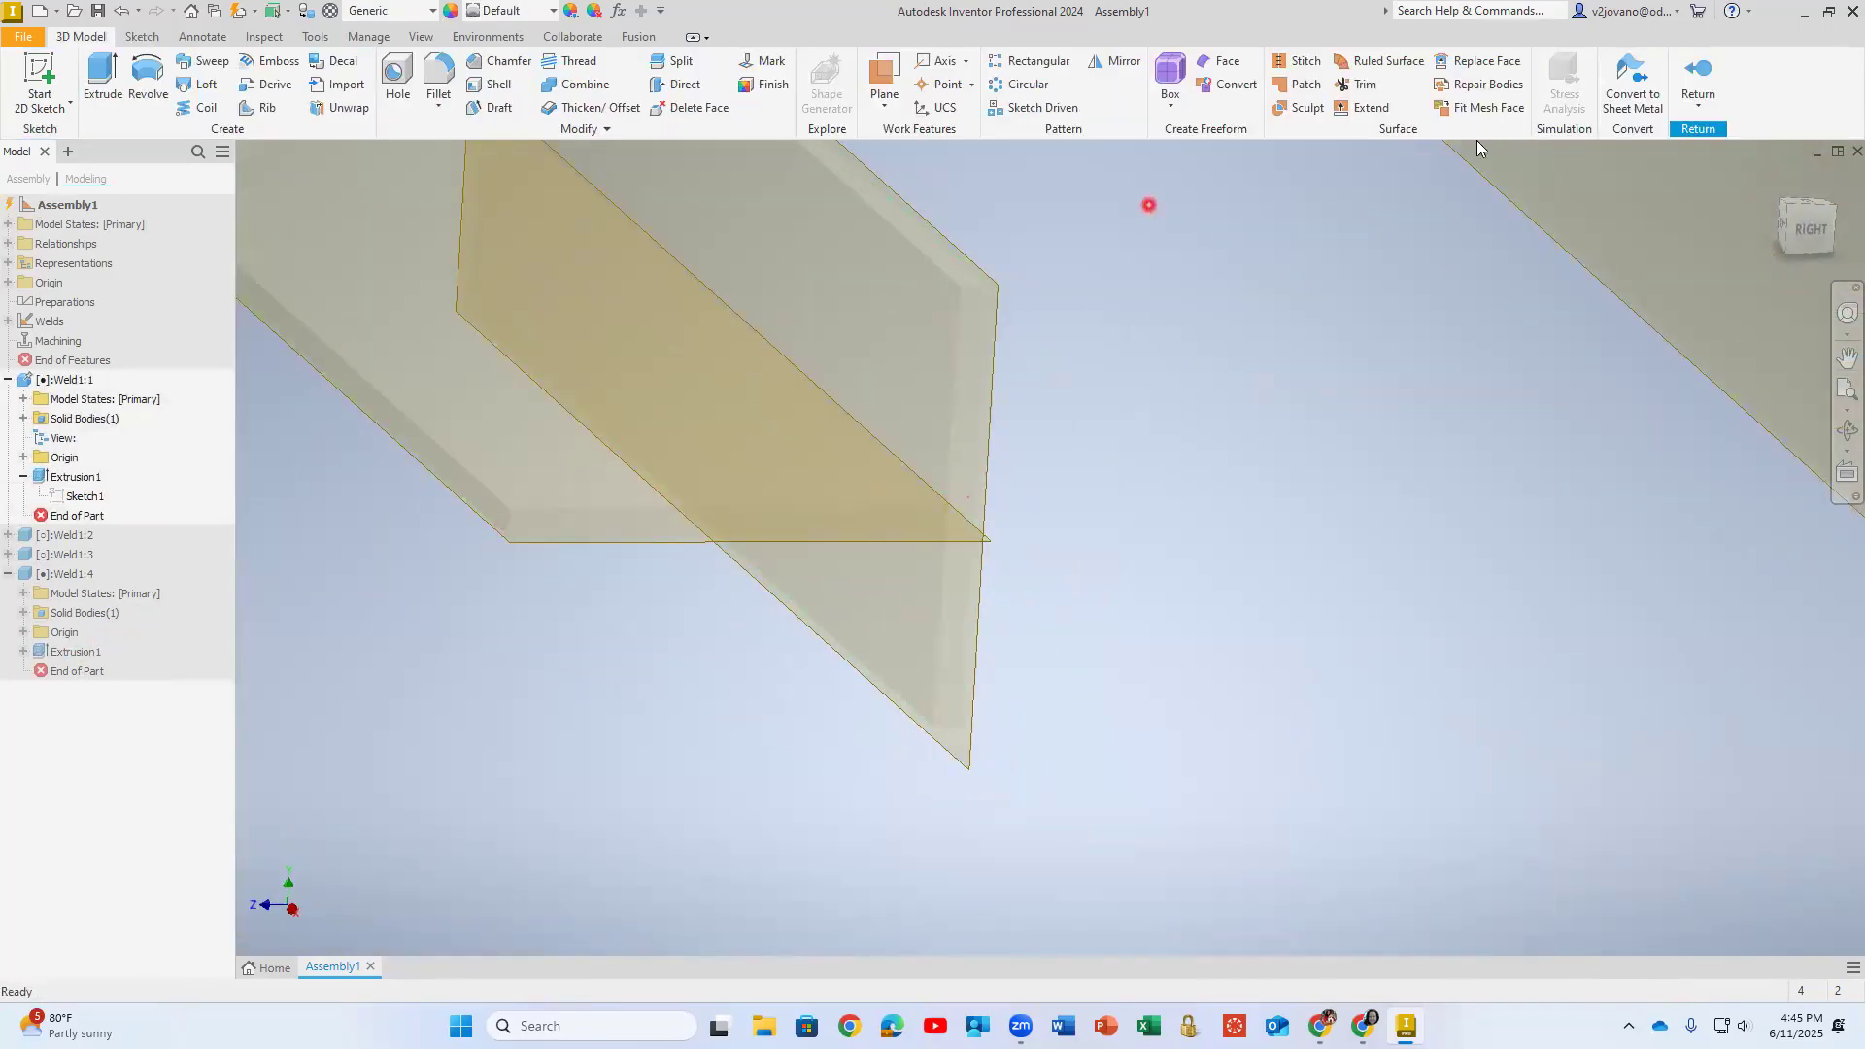
click(1698, 78)
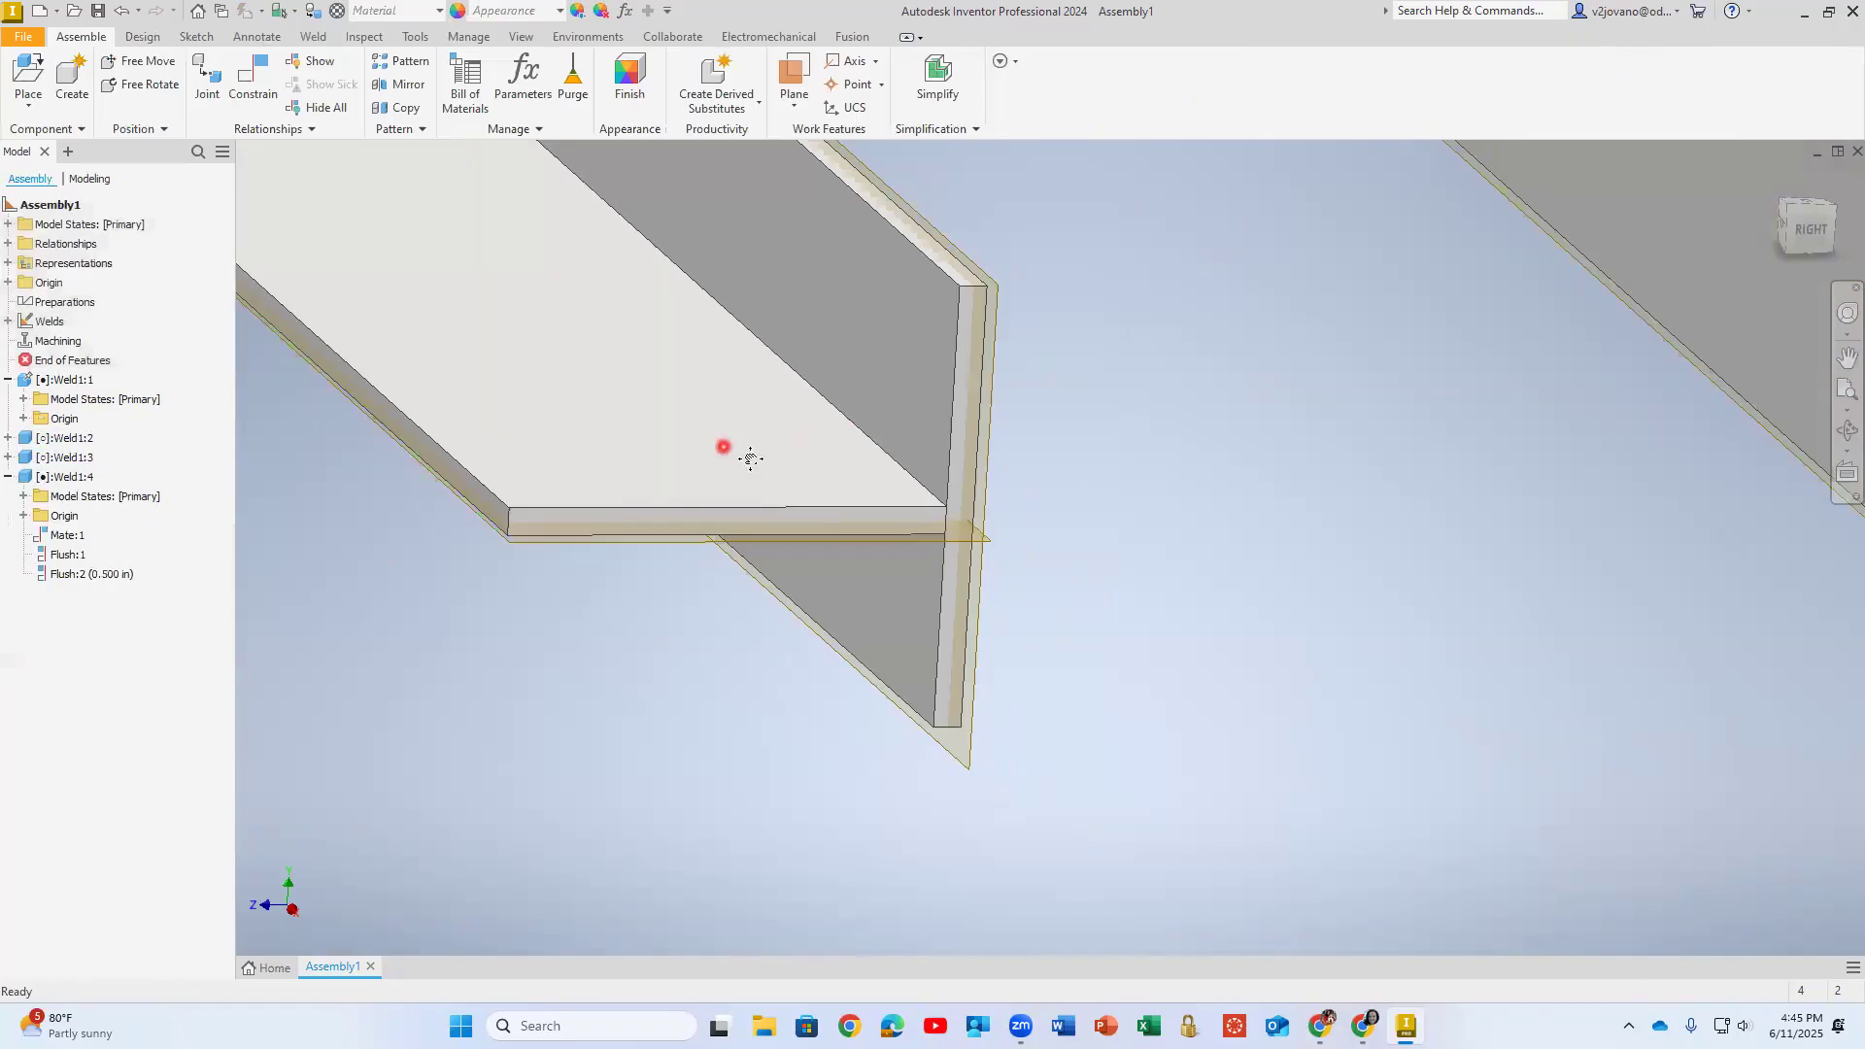
- Try the expression d1/2 as the offset of the horizontal plate's Flush:2 constraint
middle_drag(751, 459, 845, 588)
double_click(95, 575)
click(211, 277)
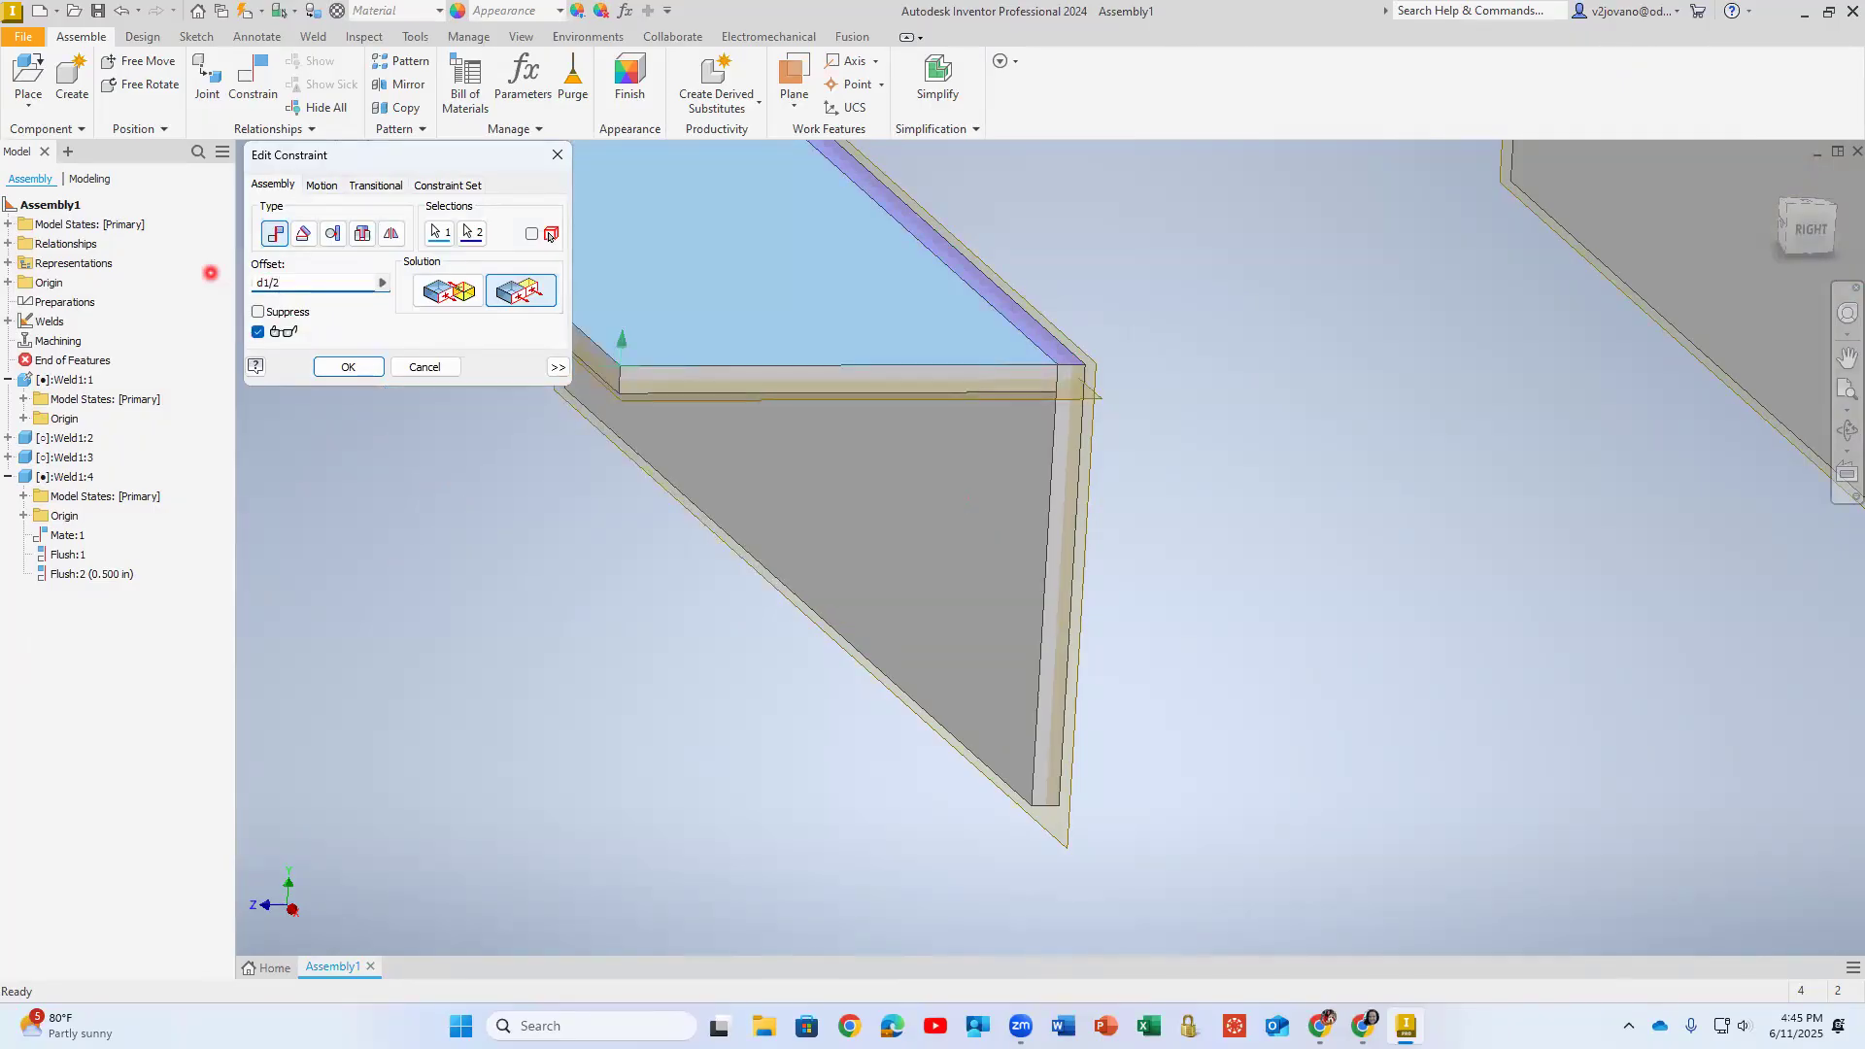
key(Return)
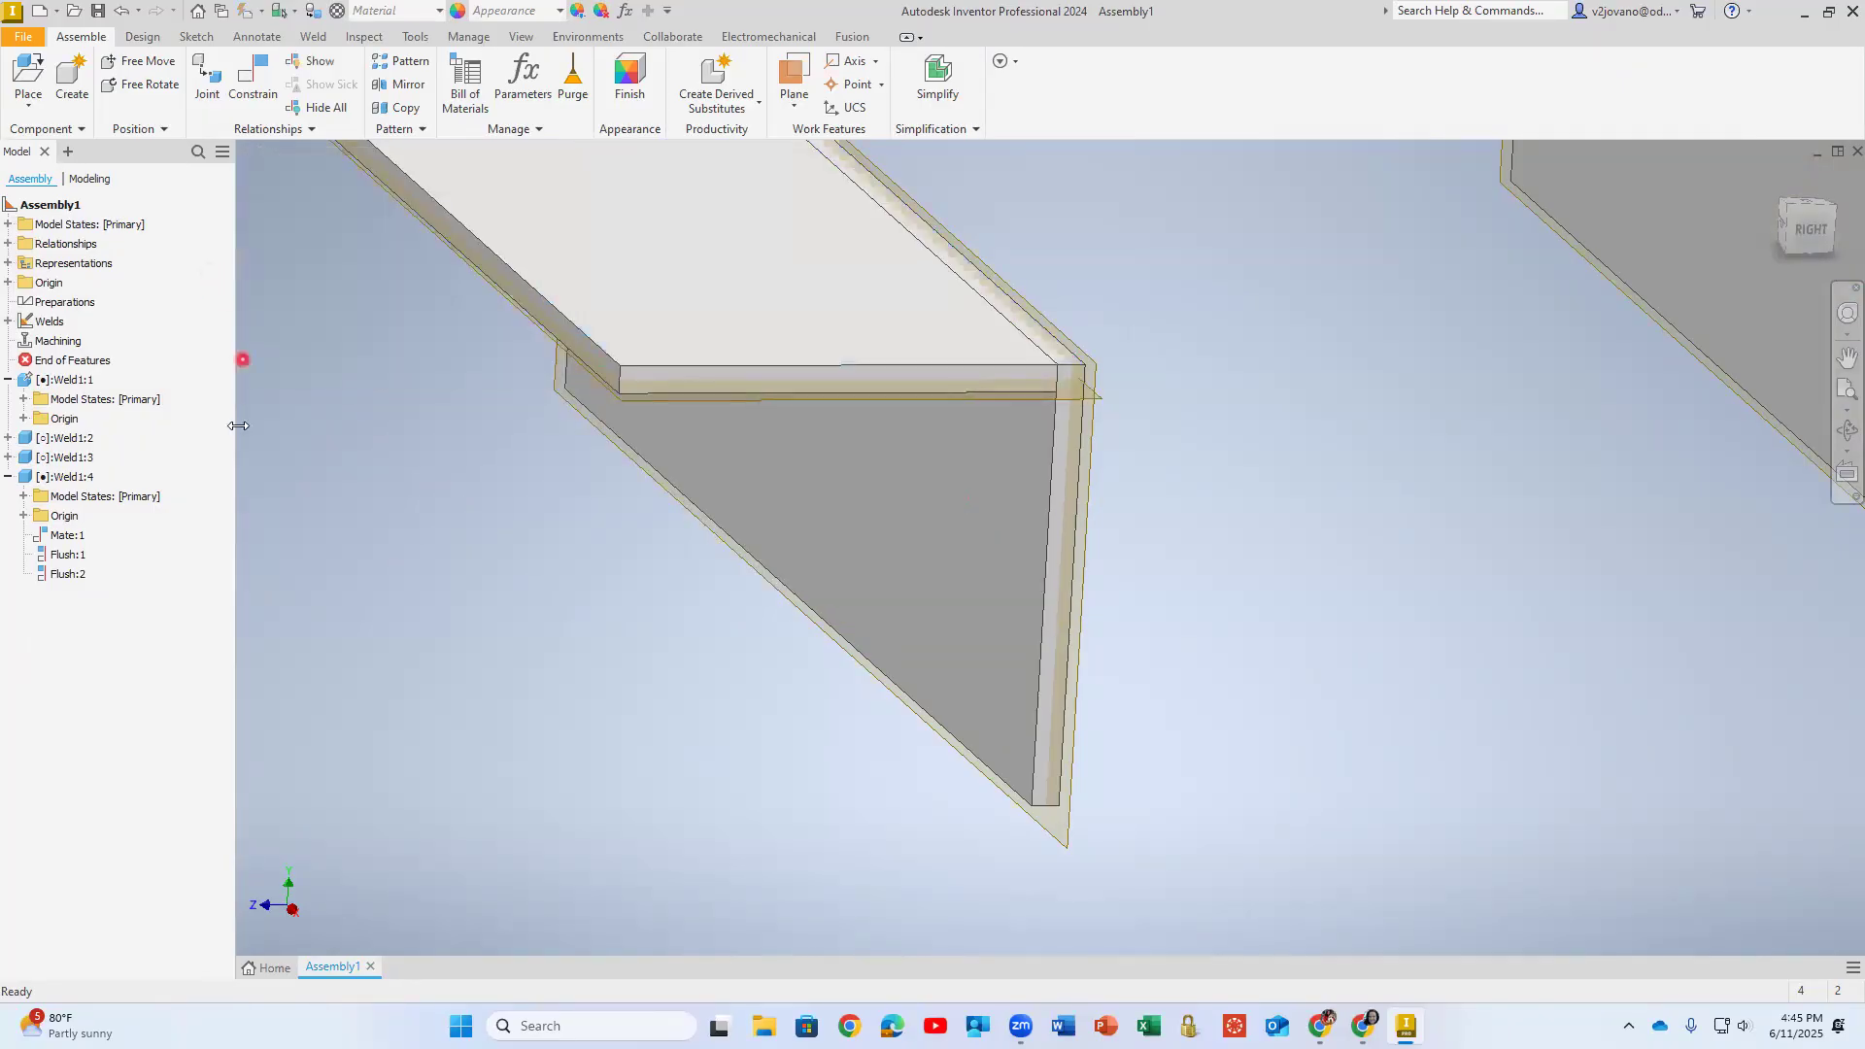
- Set the offset of the horizontal plate's Flush:2 constraint to 0.5 in
scroll(464, 495, down, 5)
click(70, 575)
double_click(70, 575)
click(259, 283)
click(287, 282)
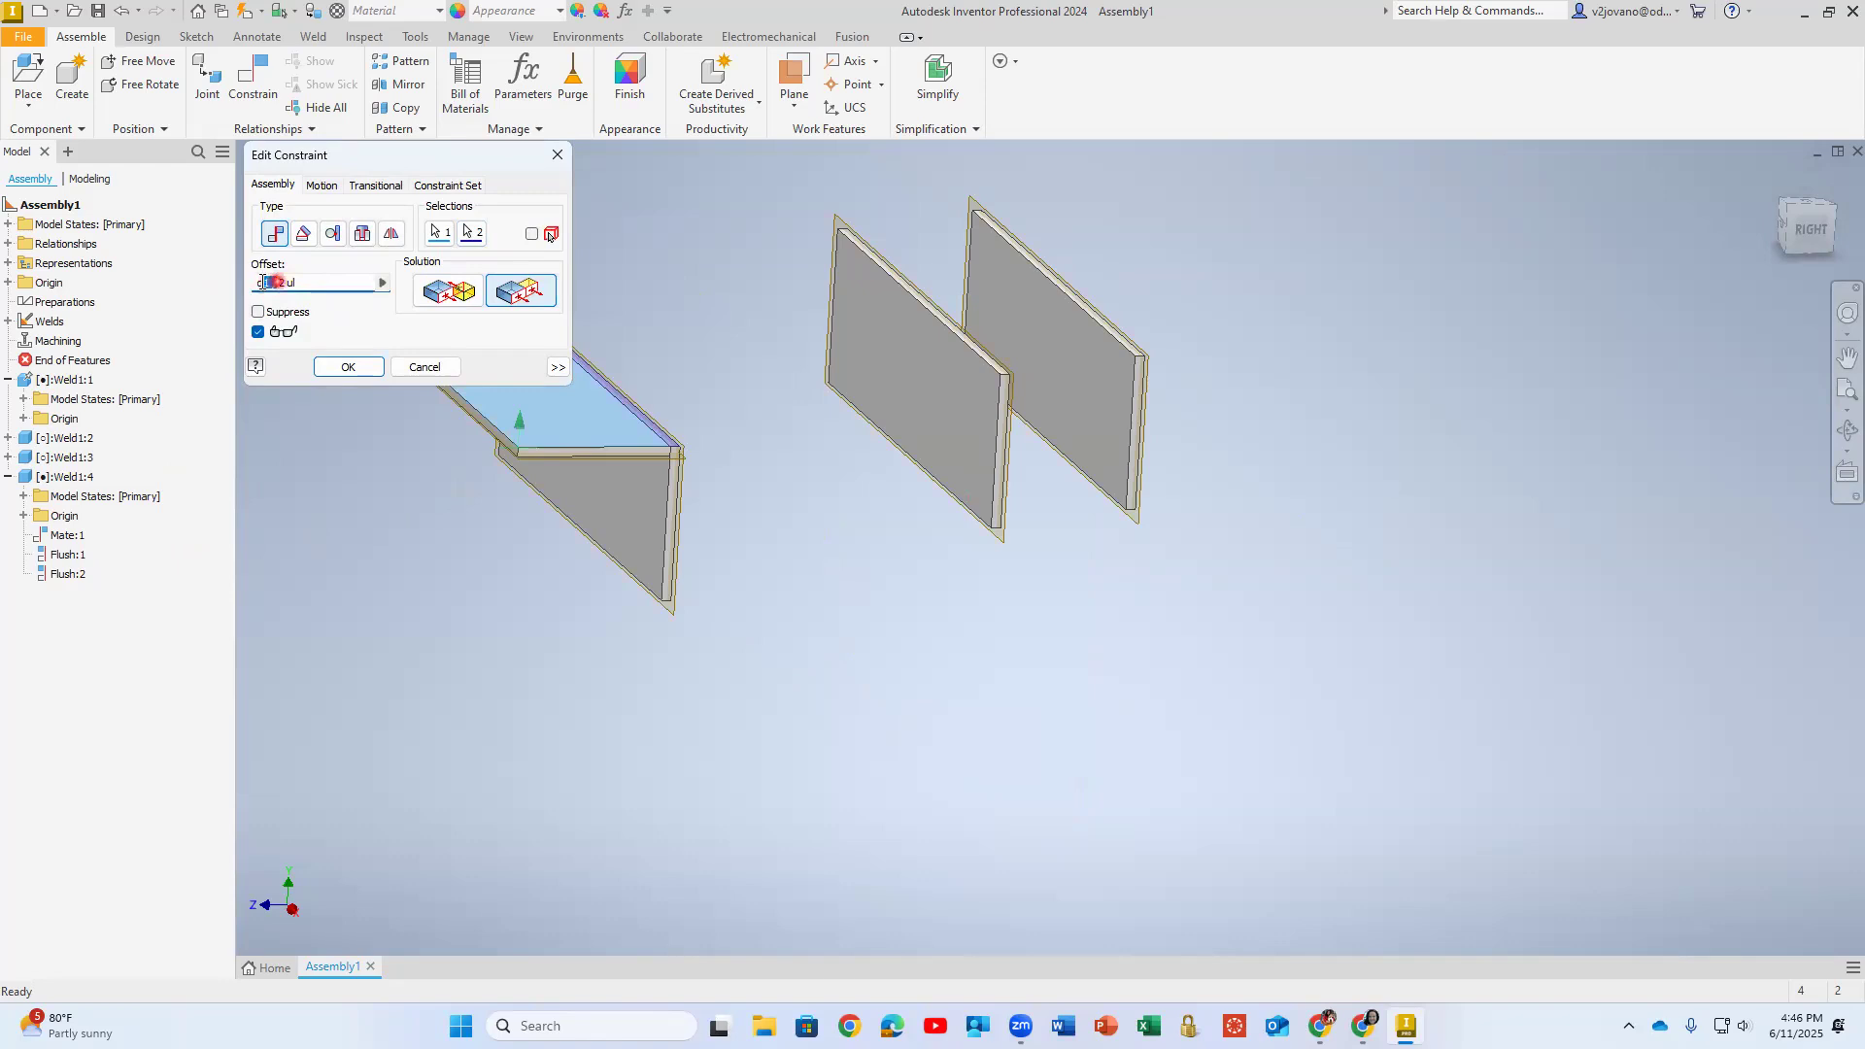
click(370, 255)
text(0)
key(Return)
- Mate the rear loose plate's long upper edge face to the broad face of the loose plate in front, with 0 in offset
shift+middle_drag(456, 420, 513, 449)
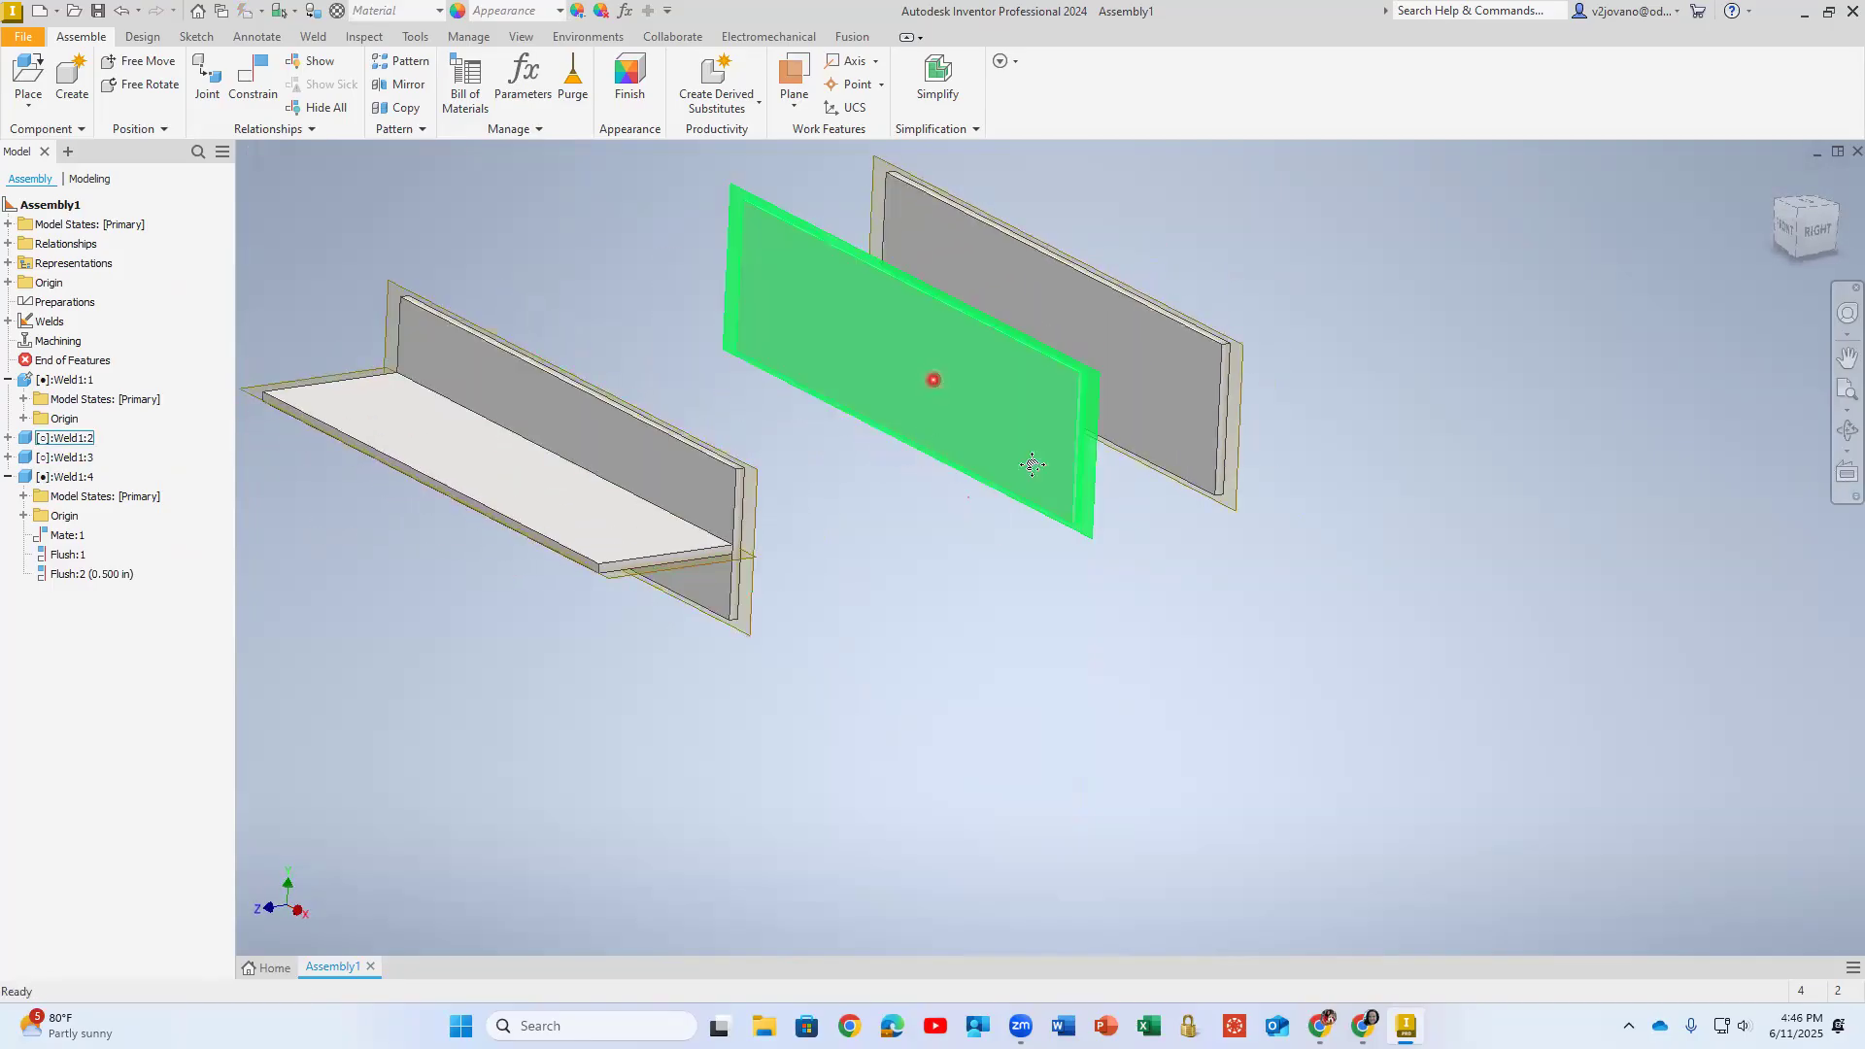
middle_drag(1032, 464, 1266, 547)
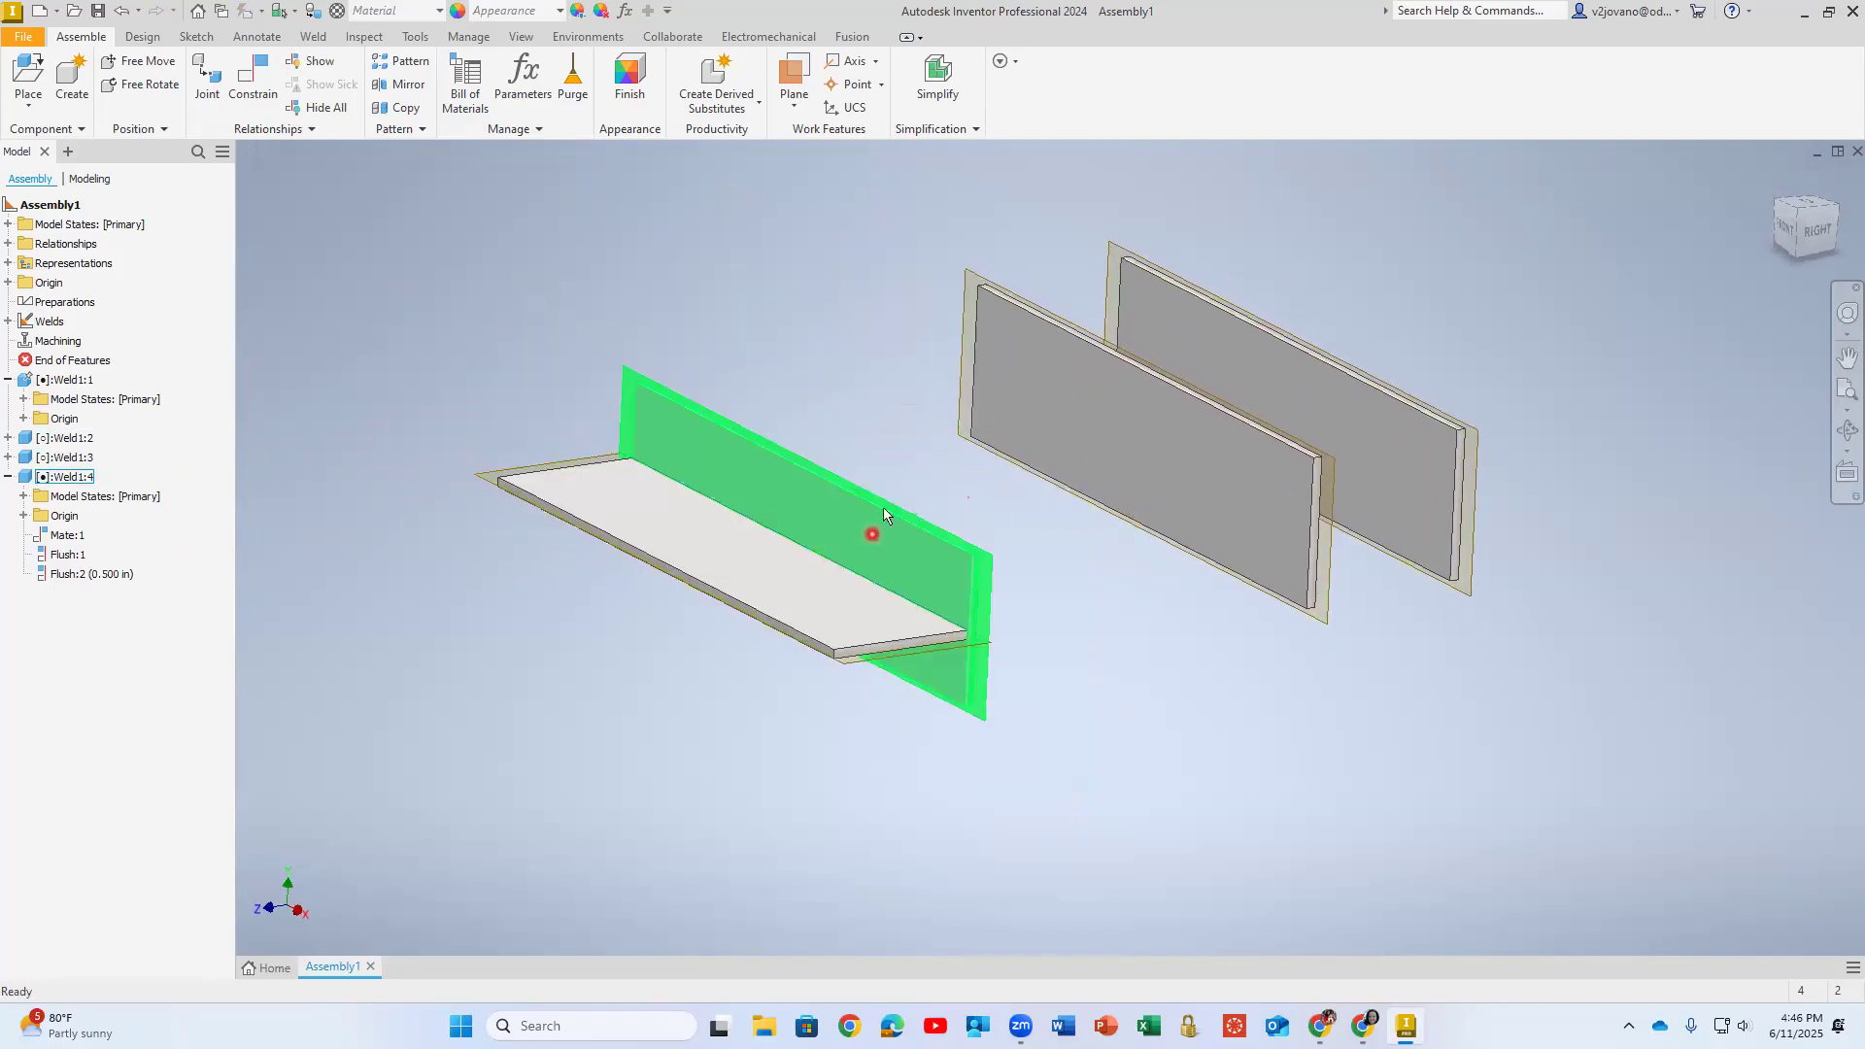
click(253, 76)
scroll(1208, 373, up, 6)
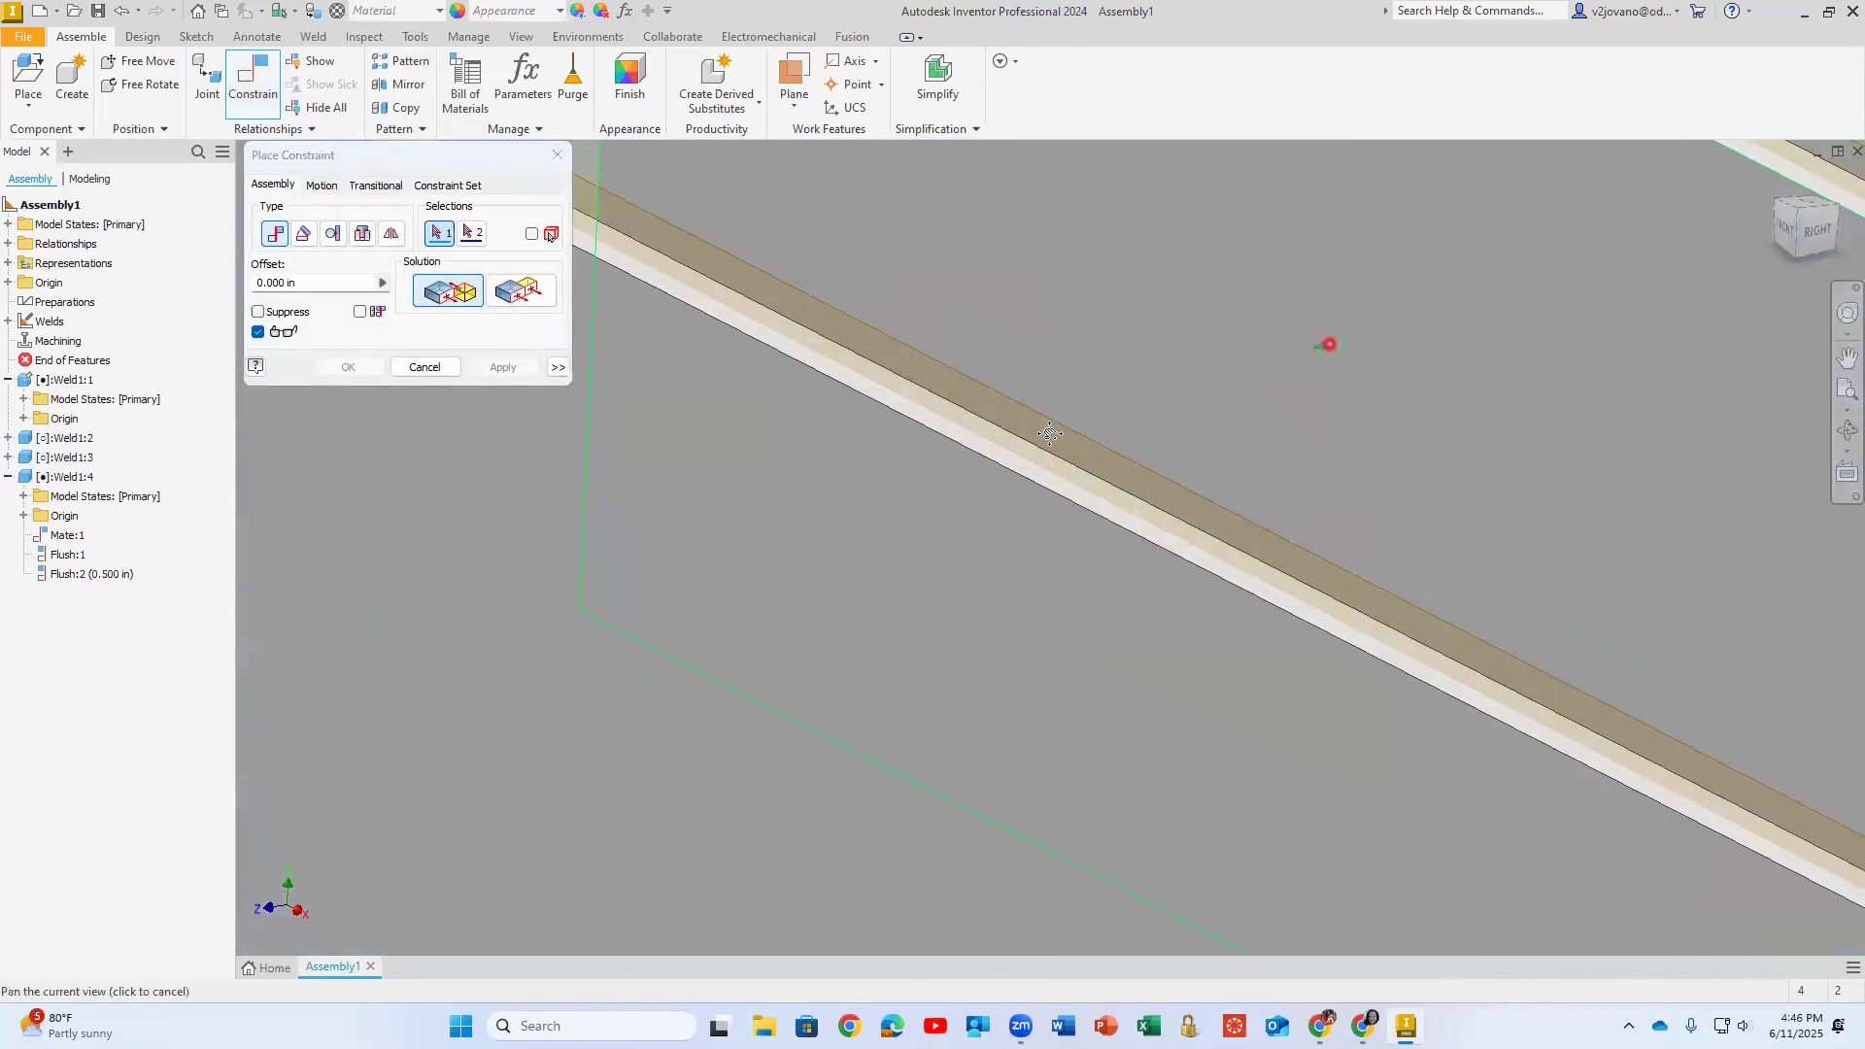
scroll(1359, 350, up, 3)
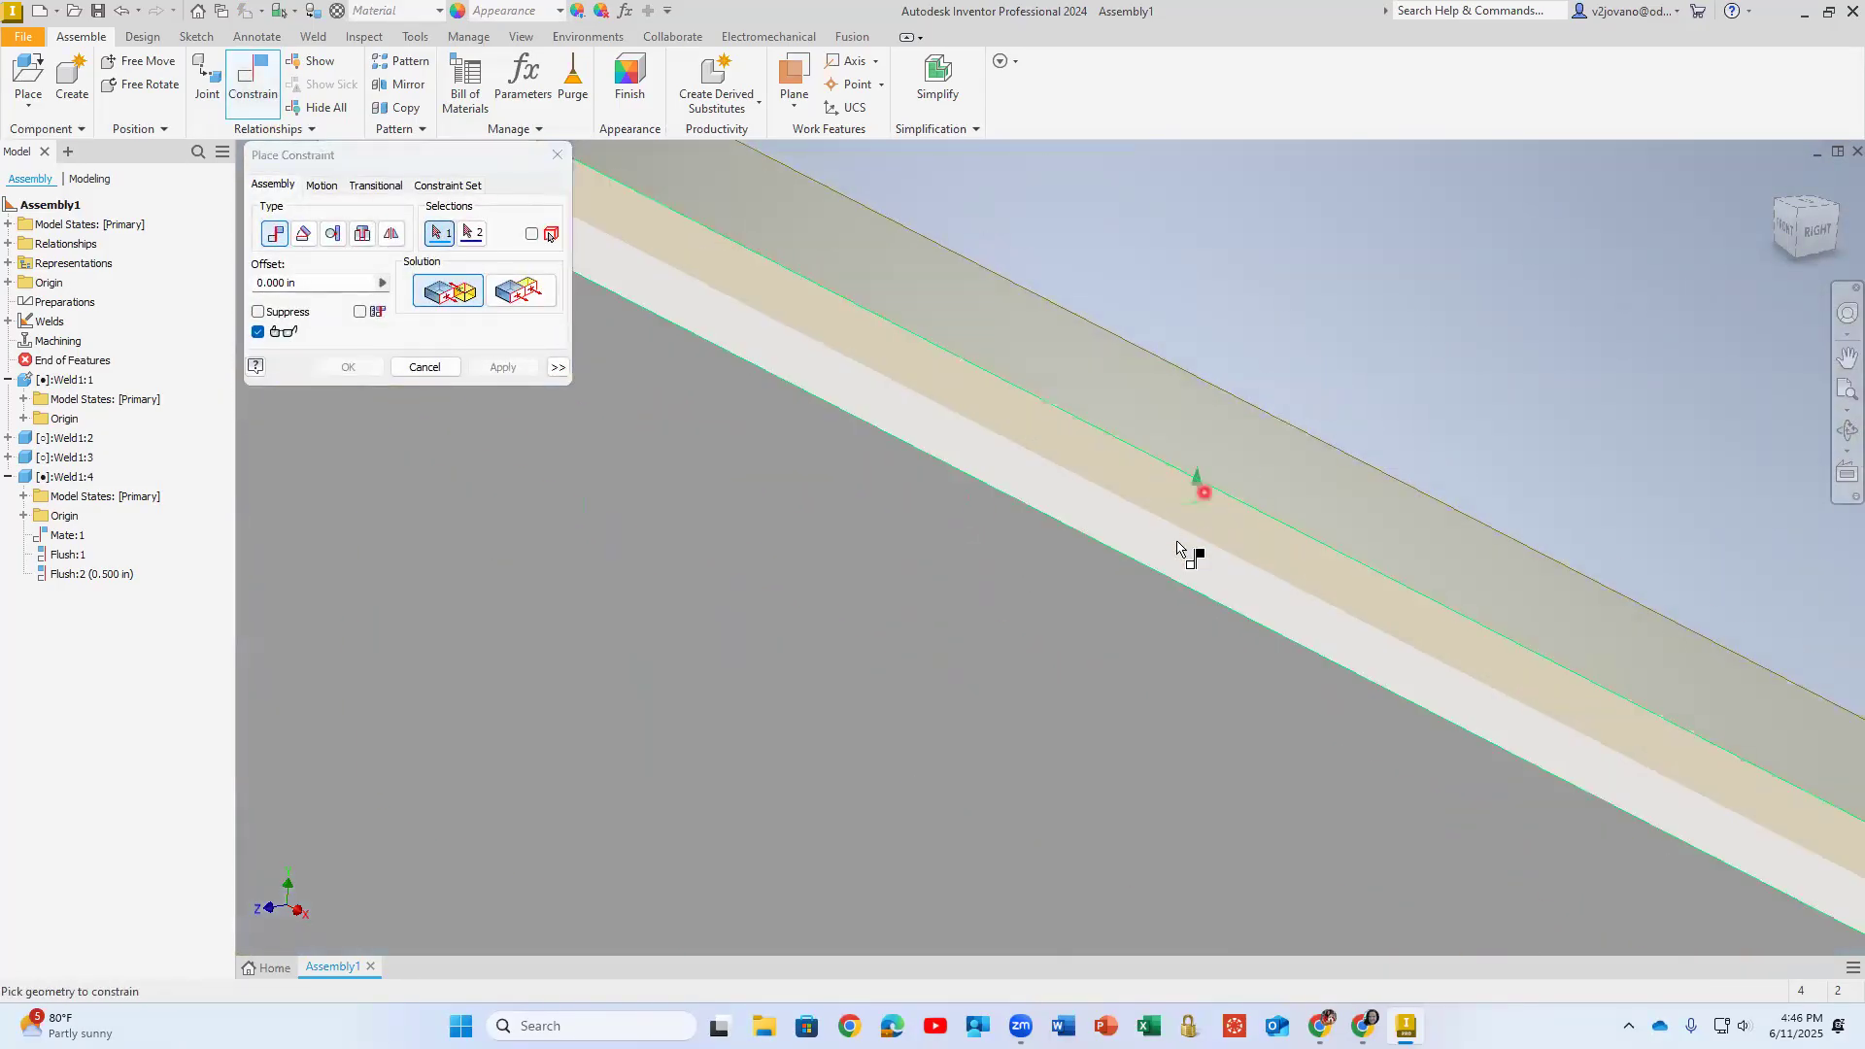
click(1171, 550)
scroll(971, 680, down, 5)
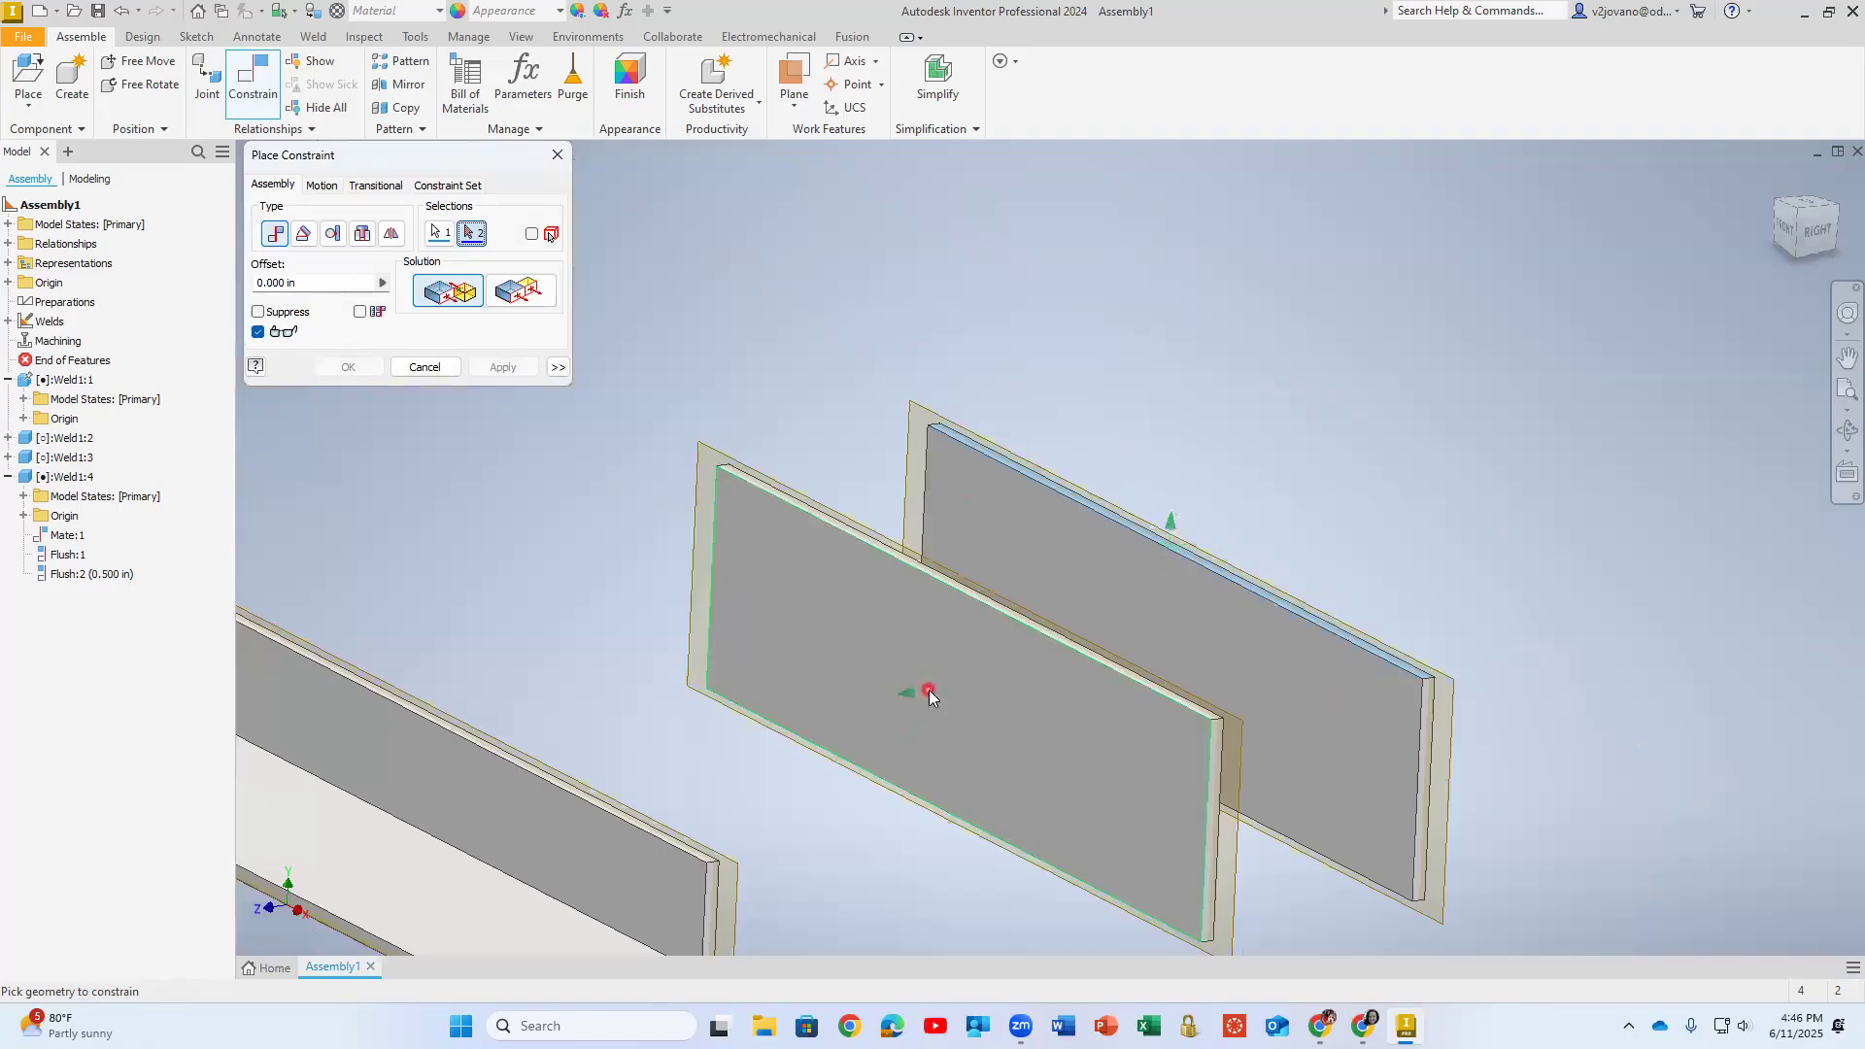
click(928, 690)
click(521, 375)
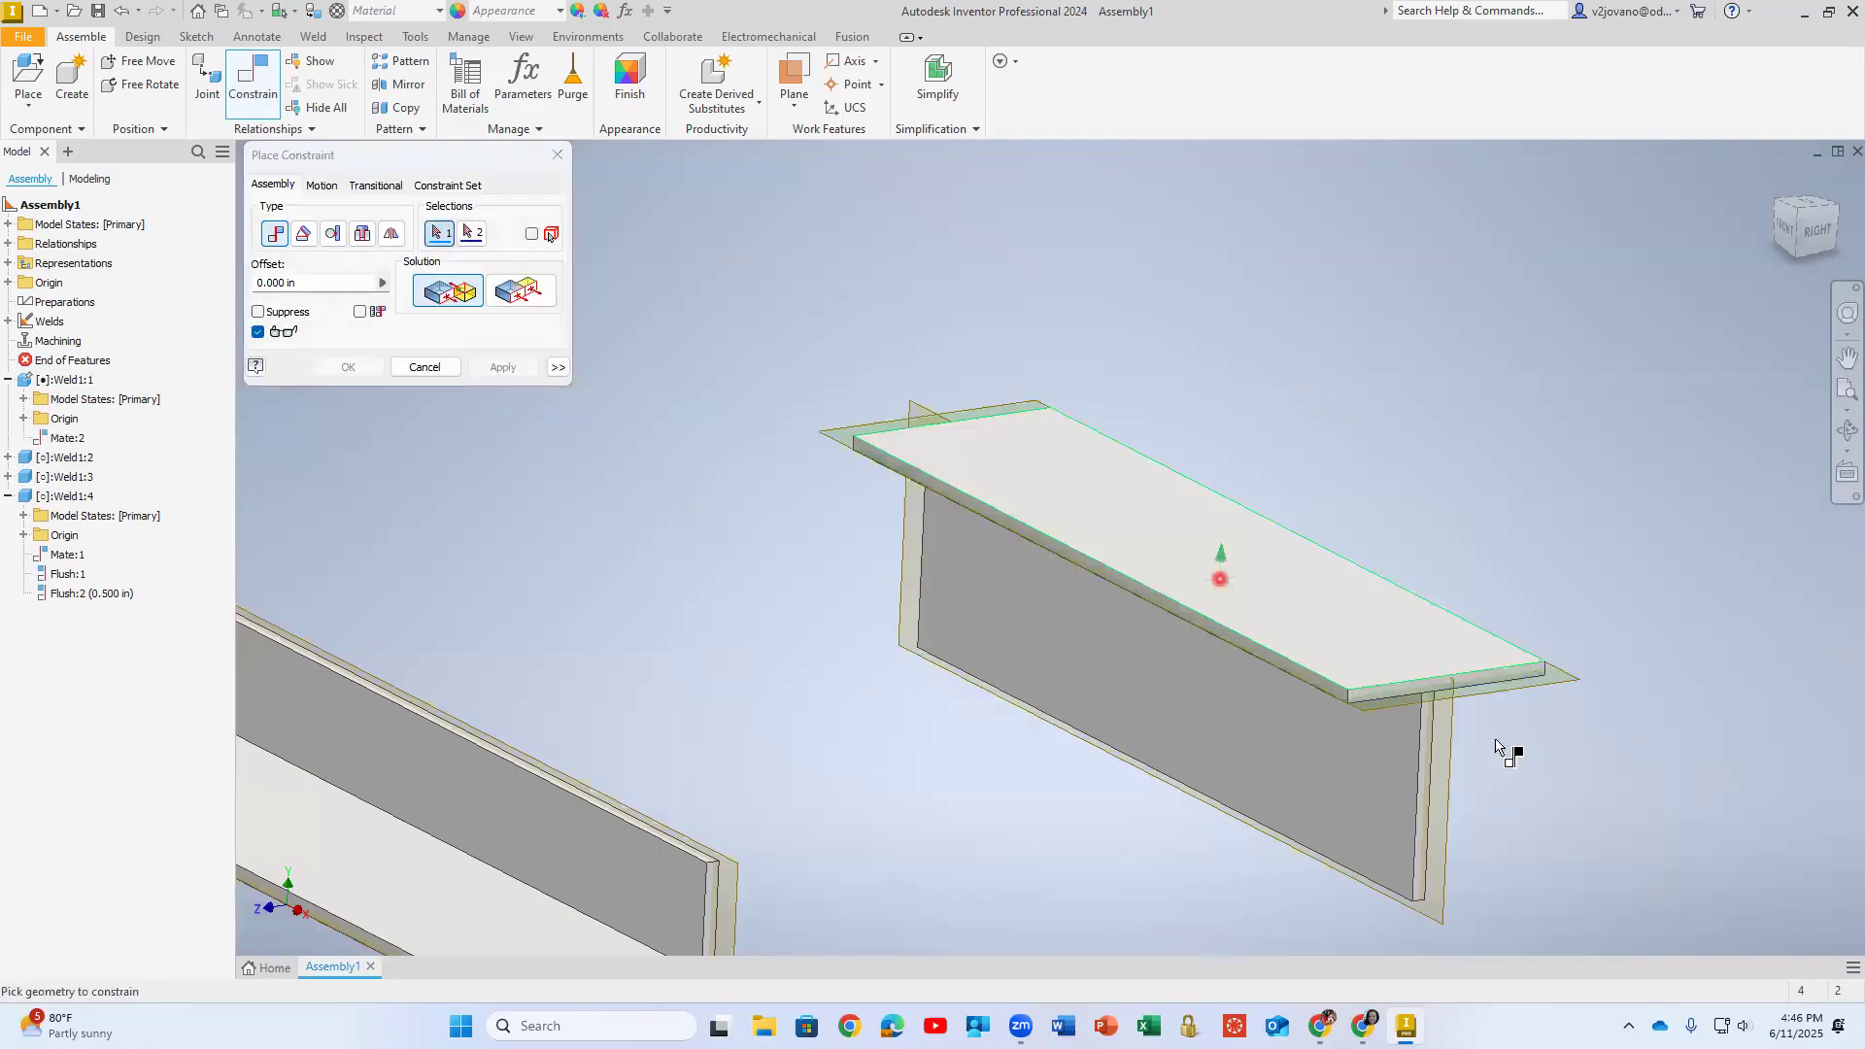
- Start a flush constraint from the horizontal plate's end face, cancel it and undo the last mate
scroll(1474, 733, up, 5)
click(510, 296)
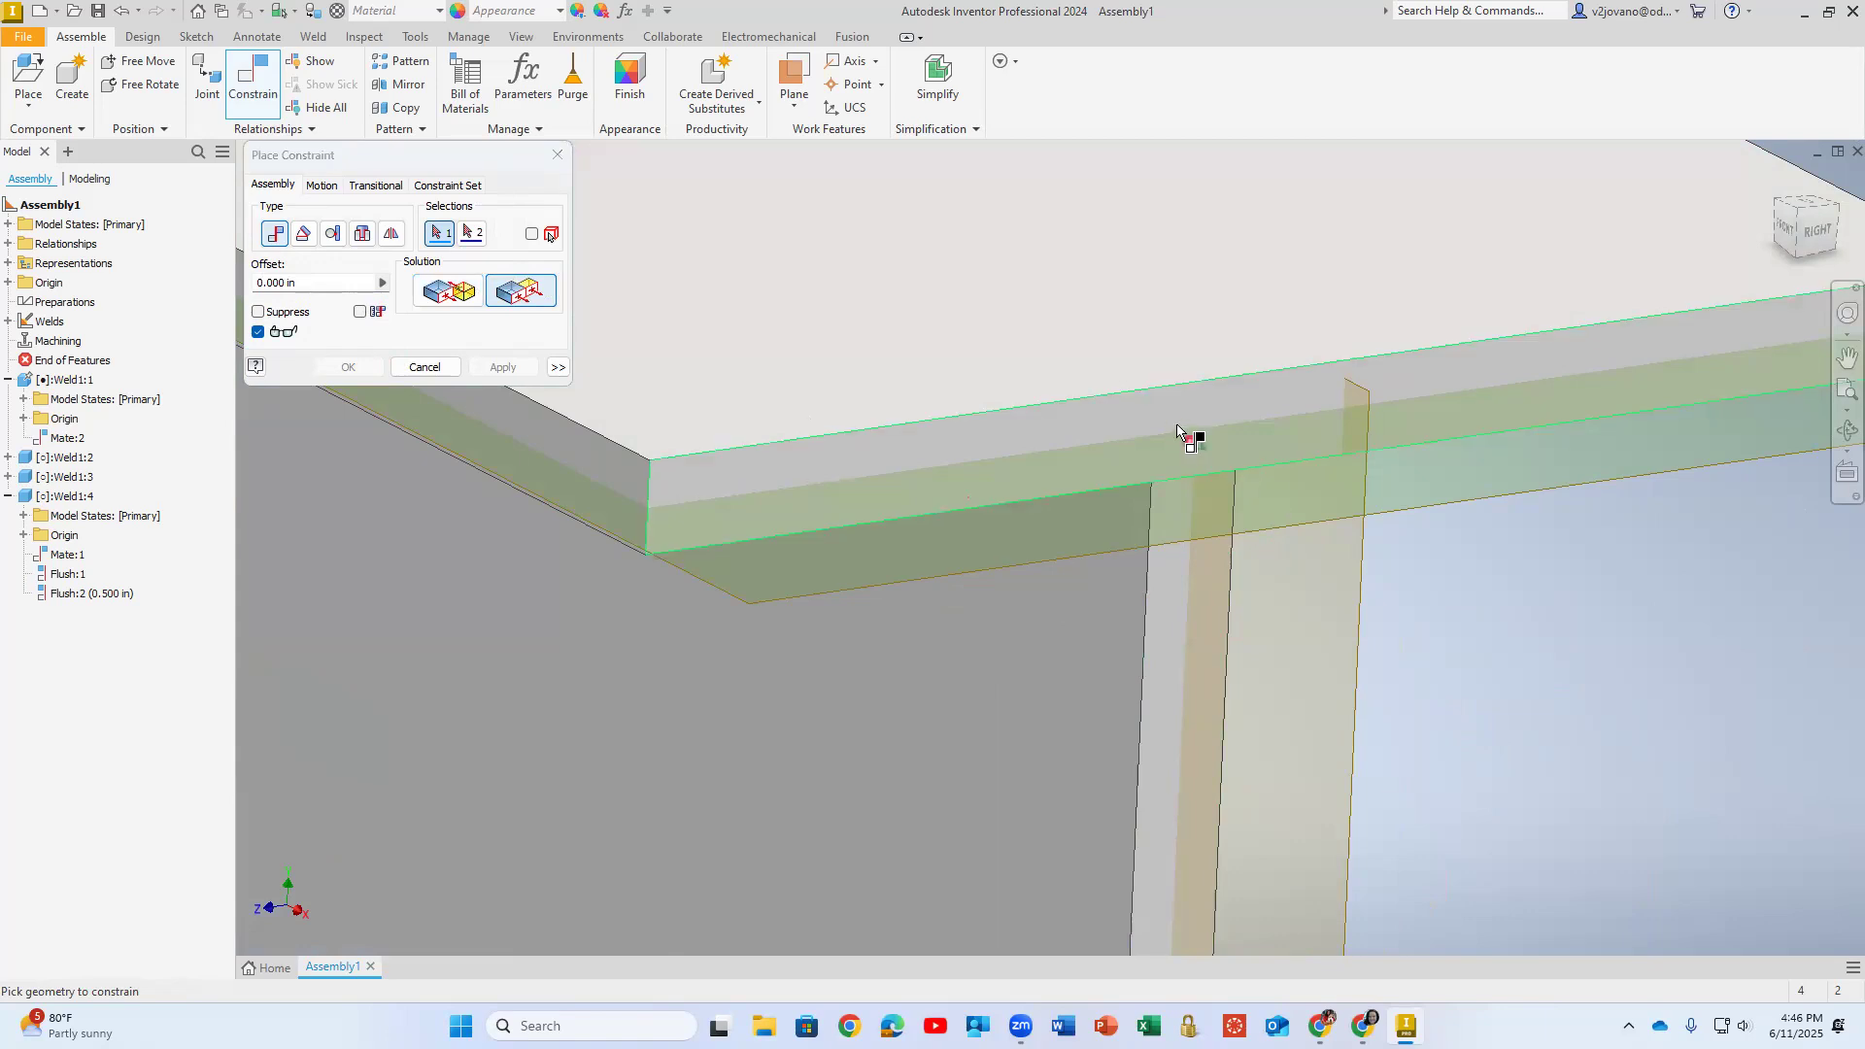
click(1063, 446)
scroll(1063, 456, down, 5)
shift+middle_drag(1062, 517, 1018, 519)
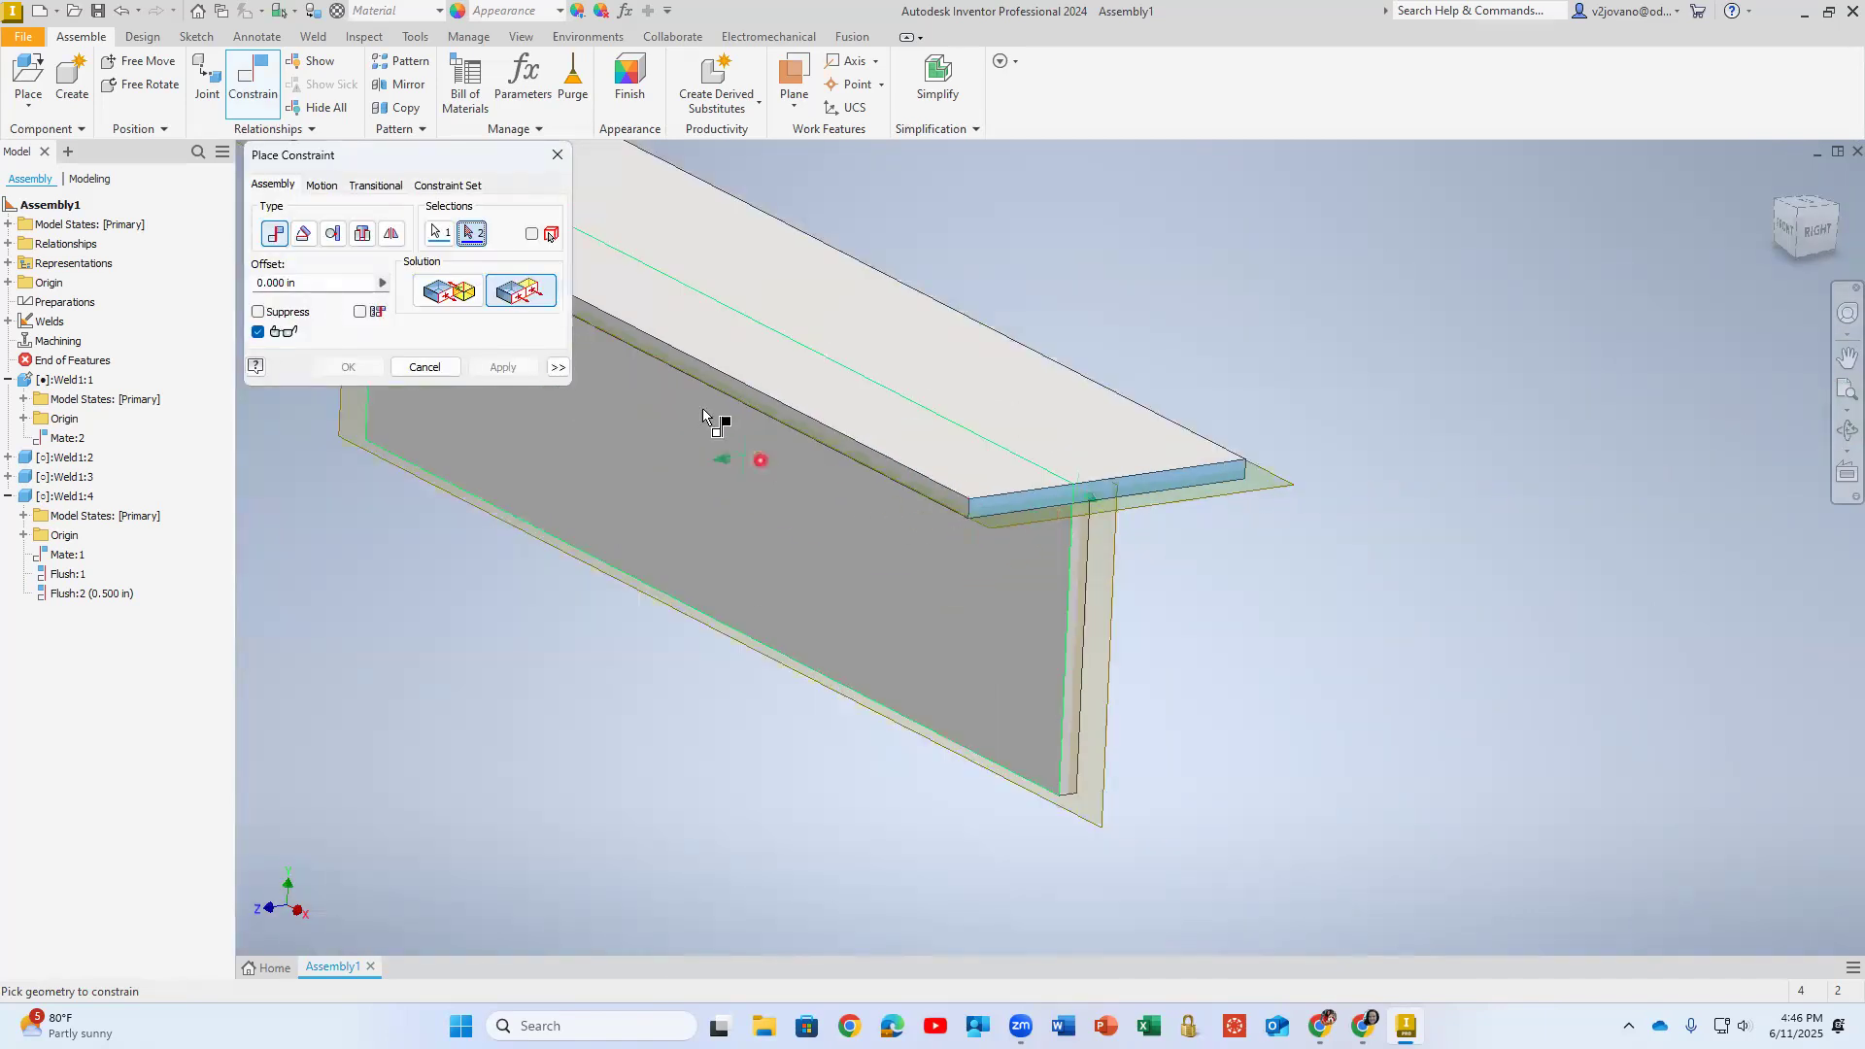
middle_drag(709, 480, 1092, 514)
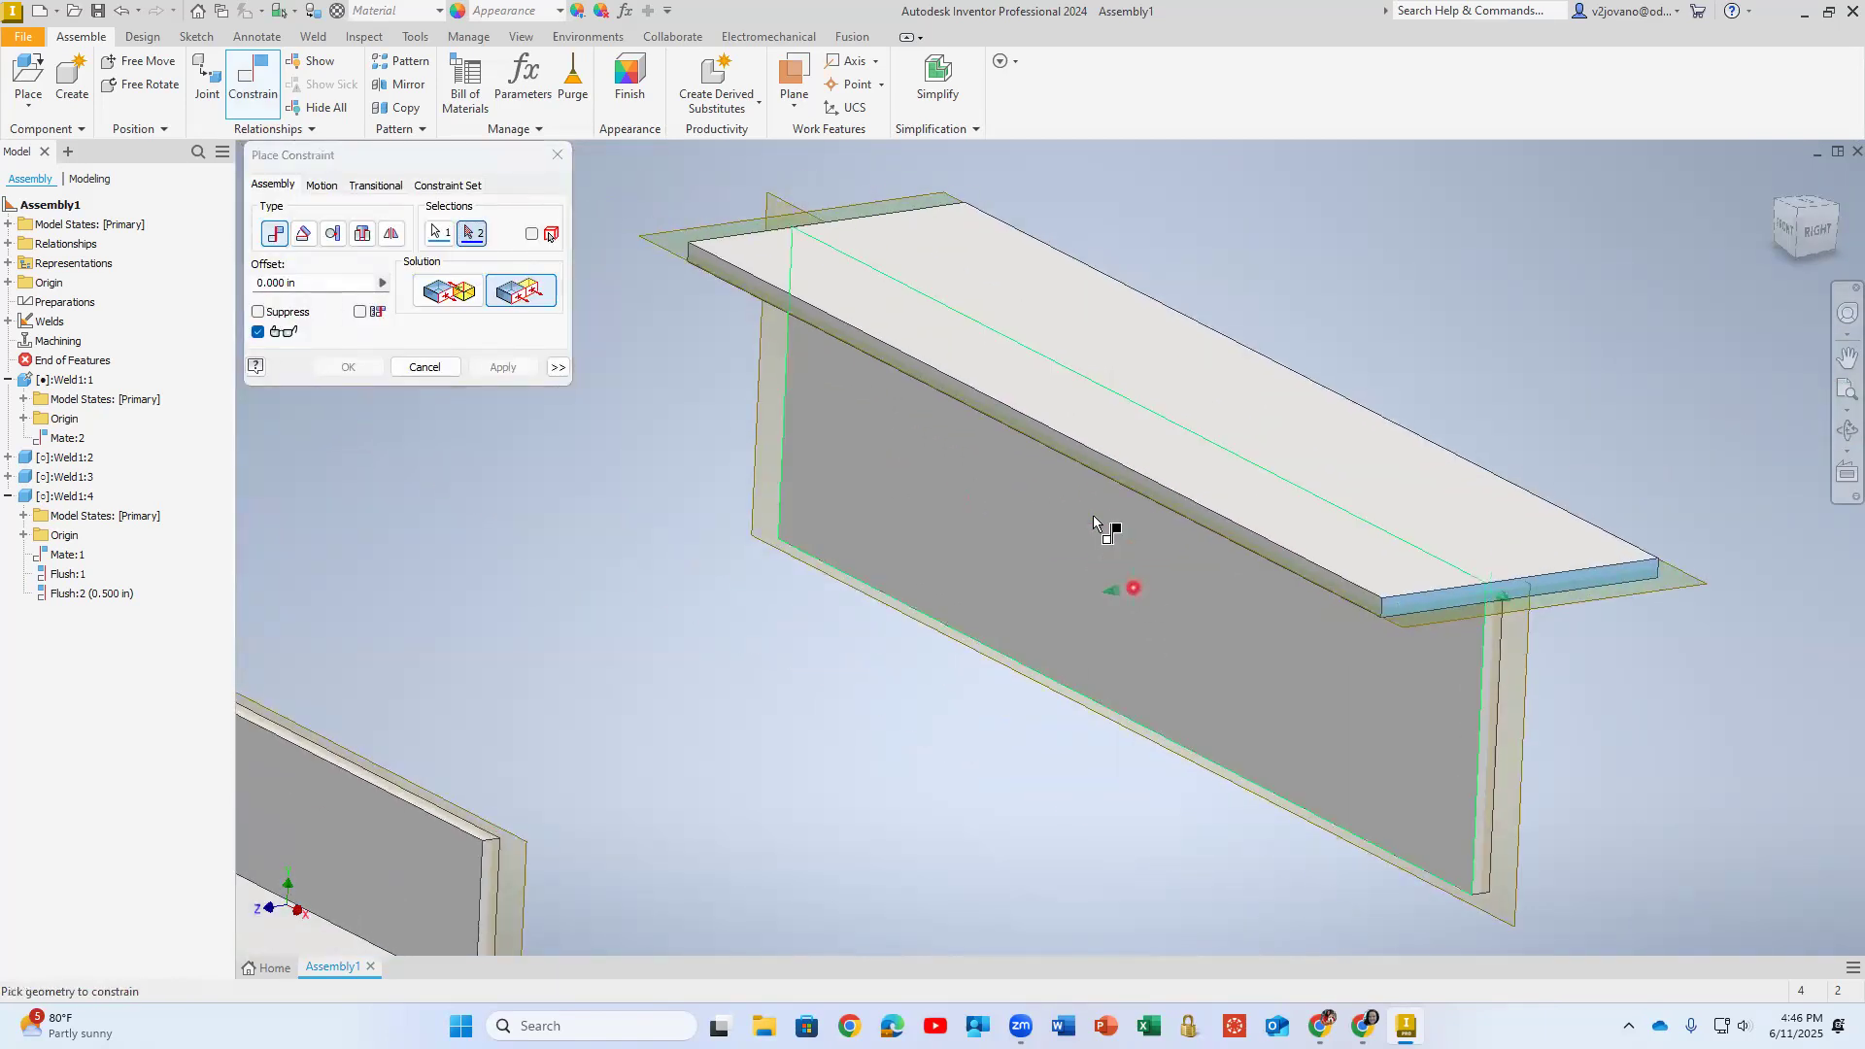
scroll(987, 627, down, 4)
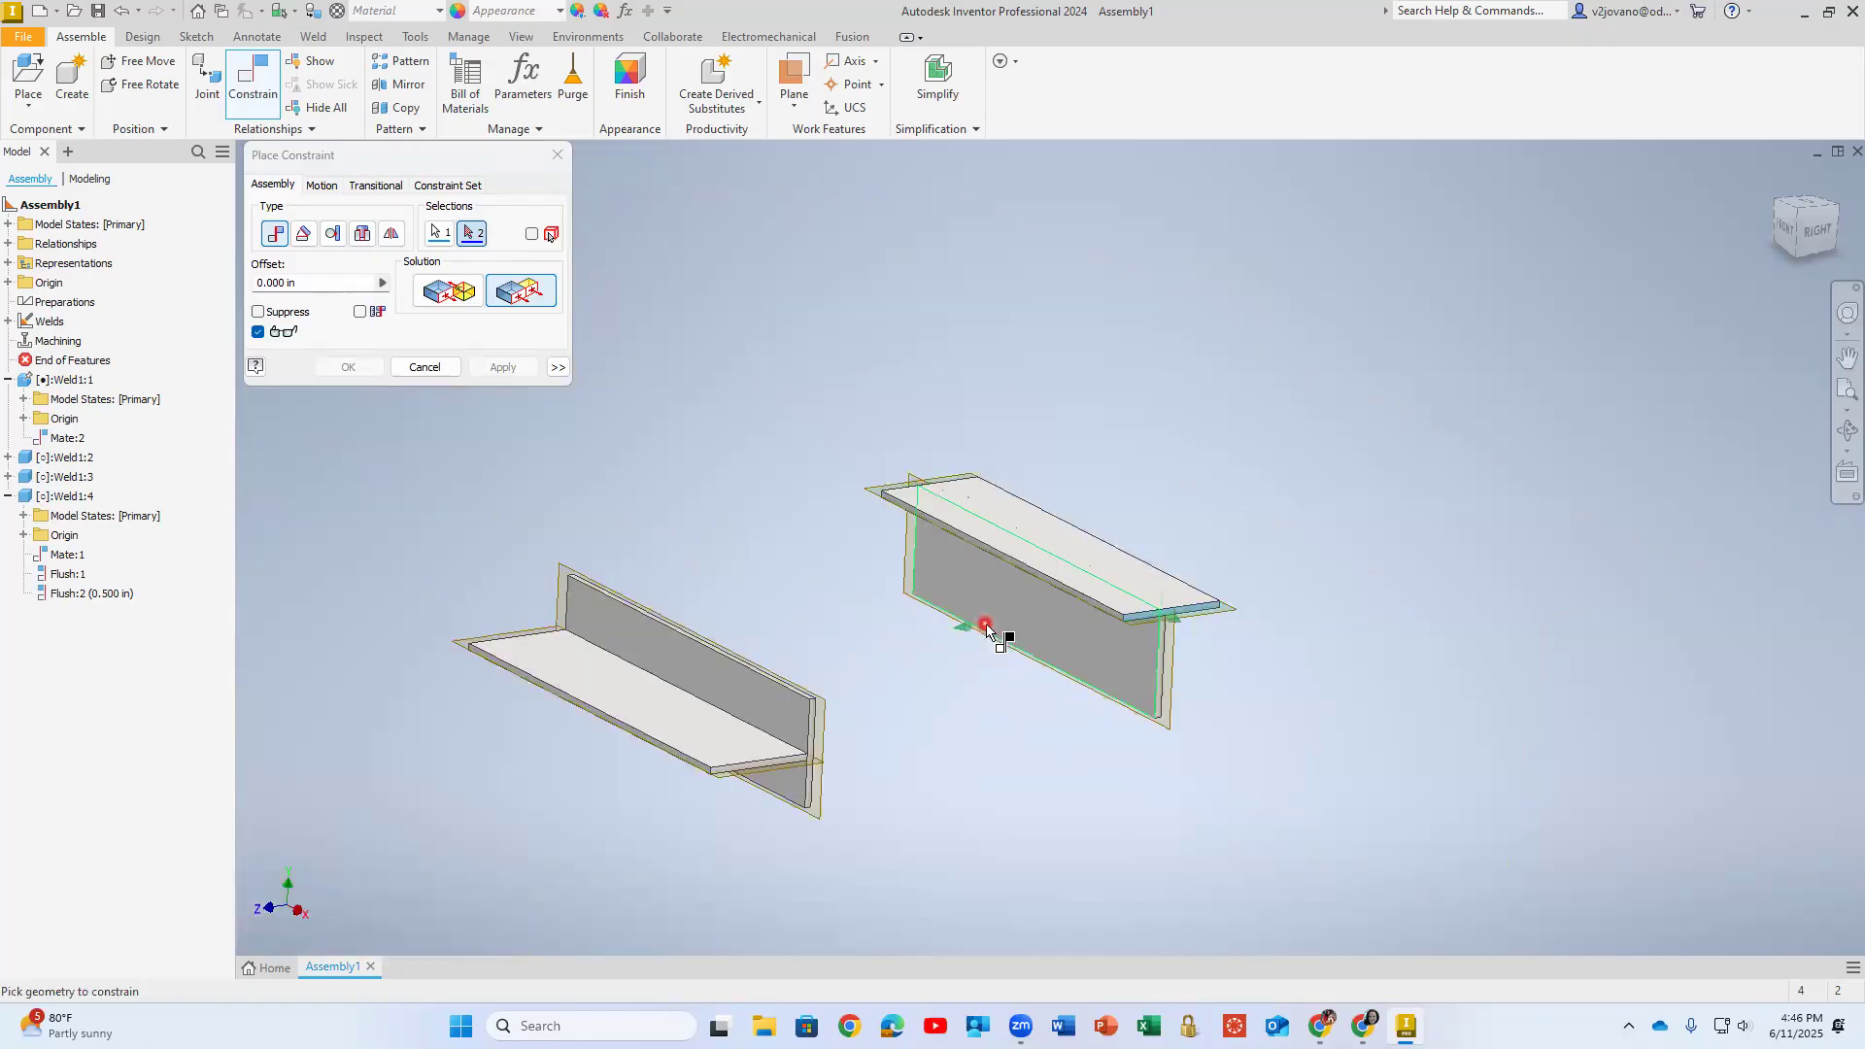
key(Escape)
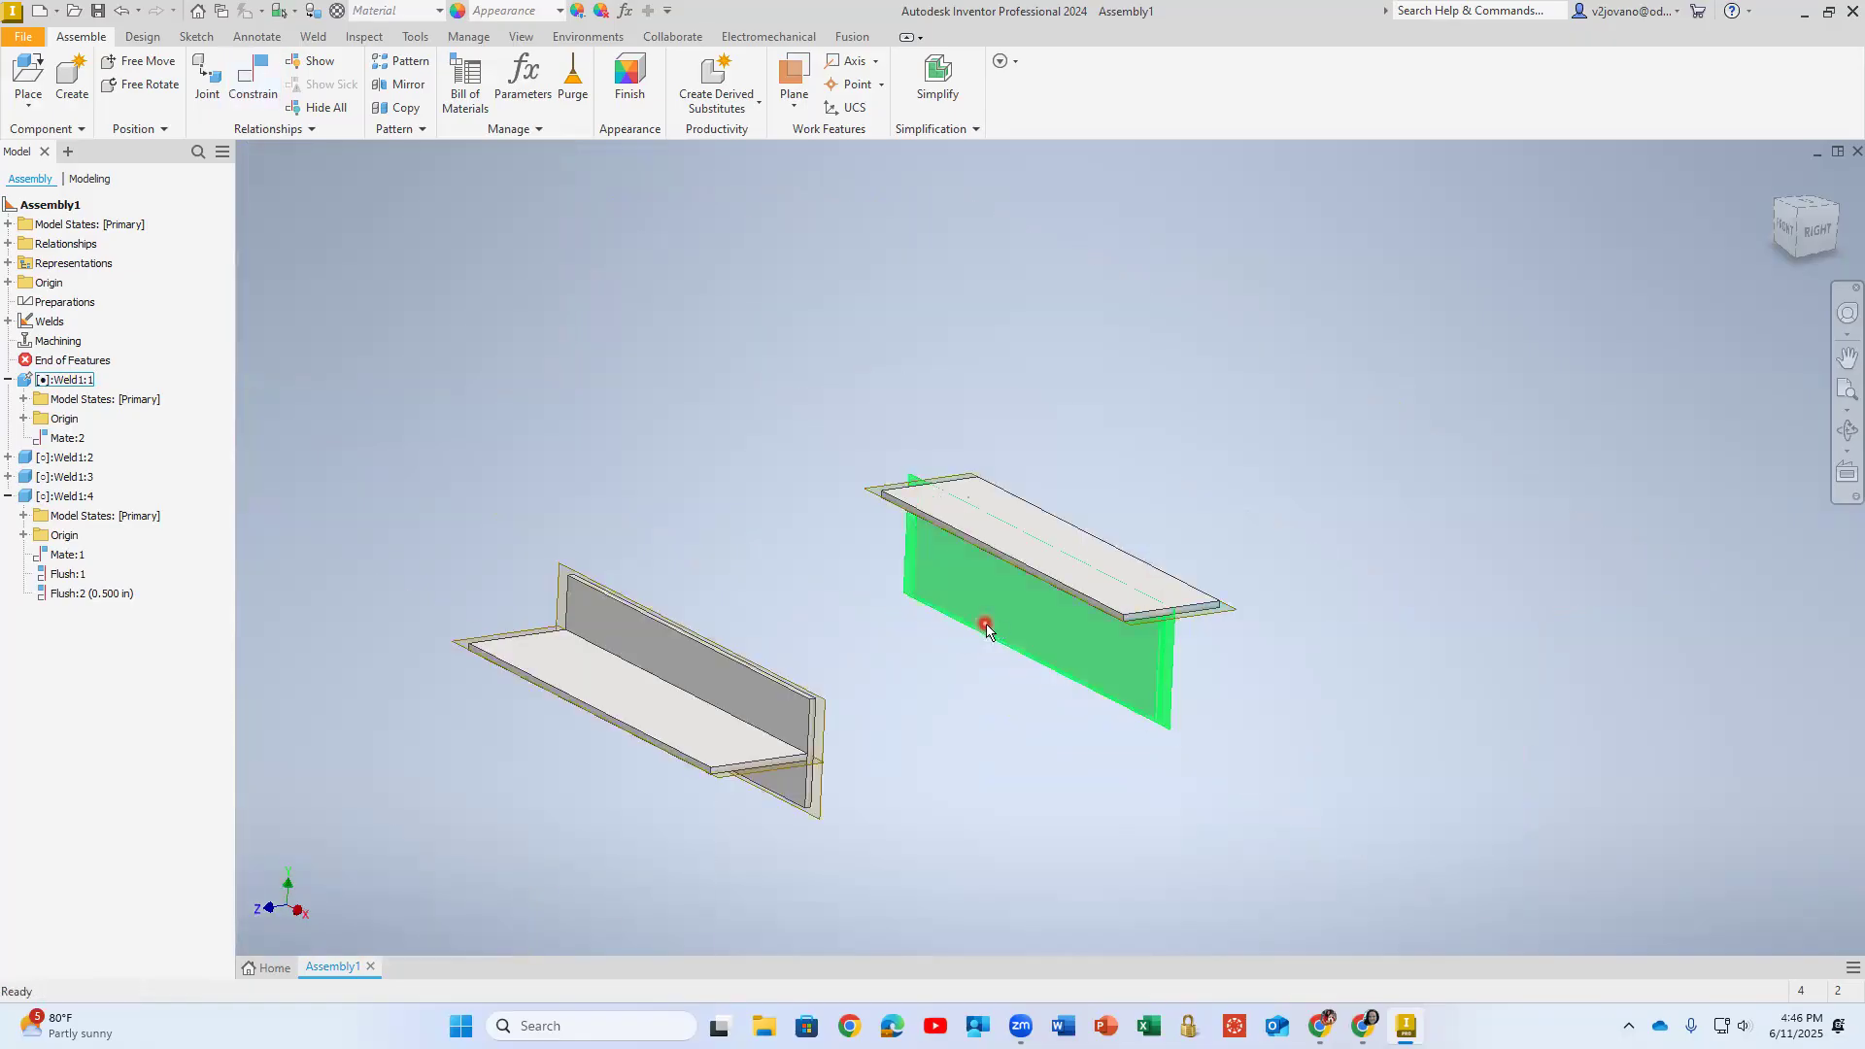
key(ctrl+z)
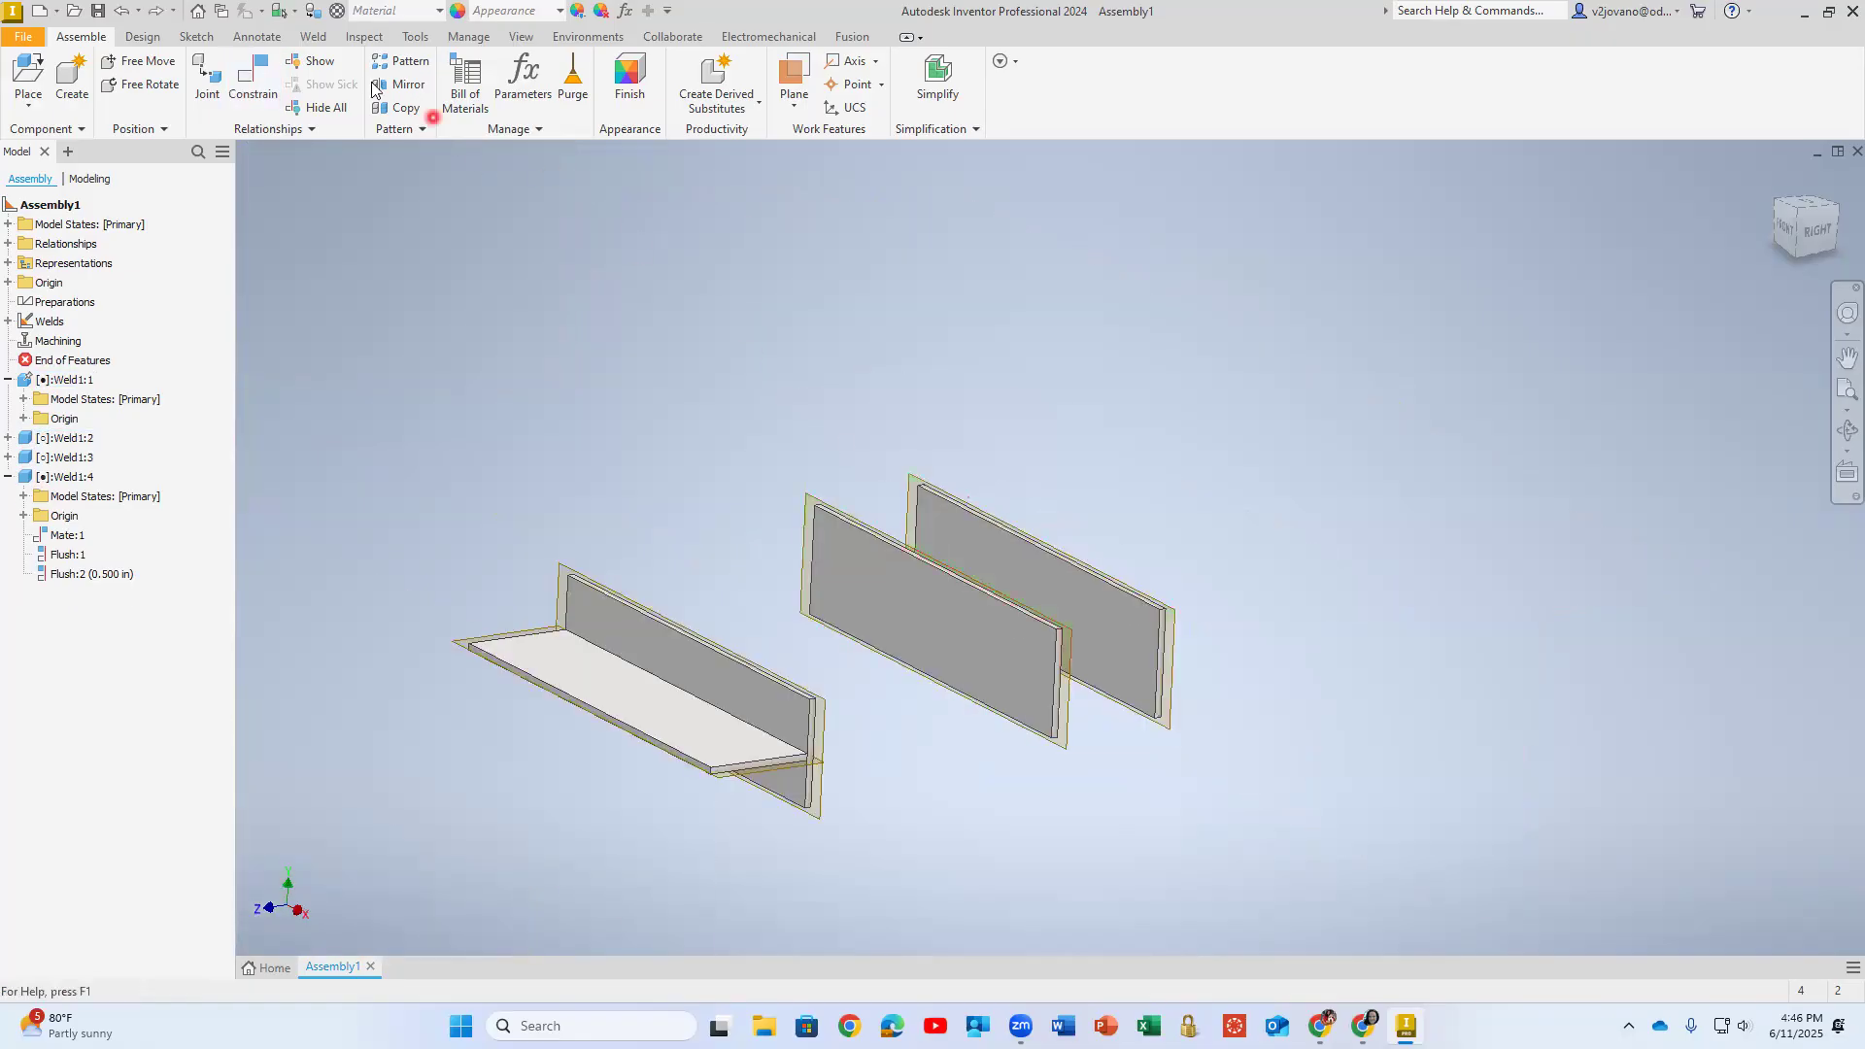
click(255, 66)
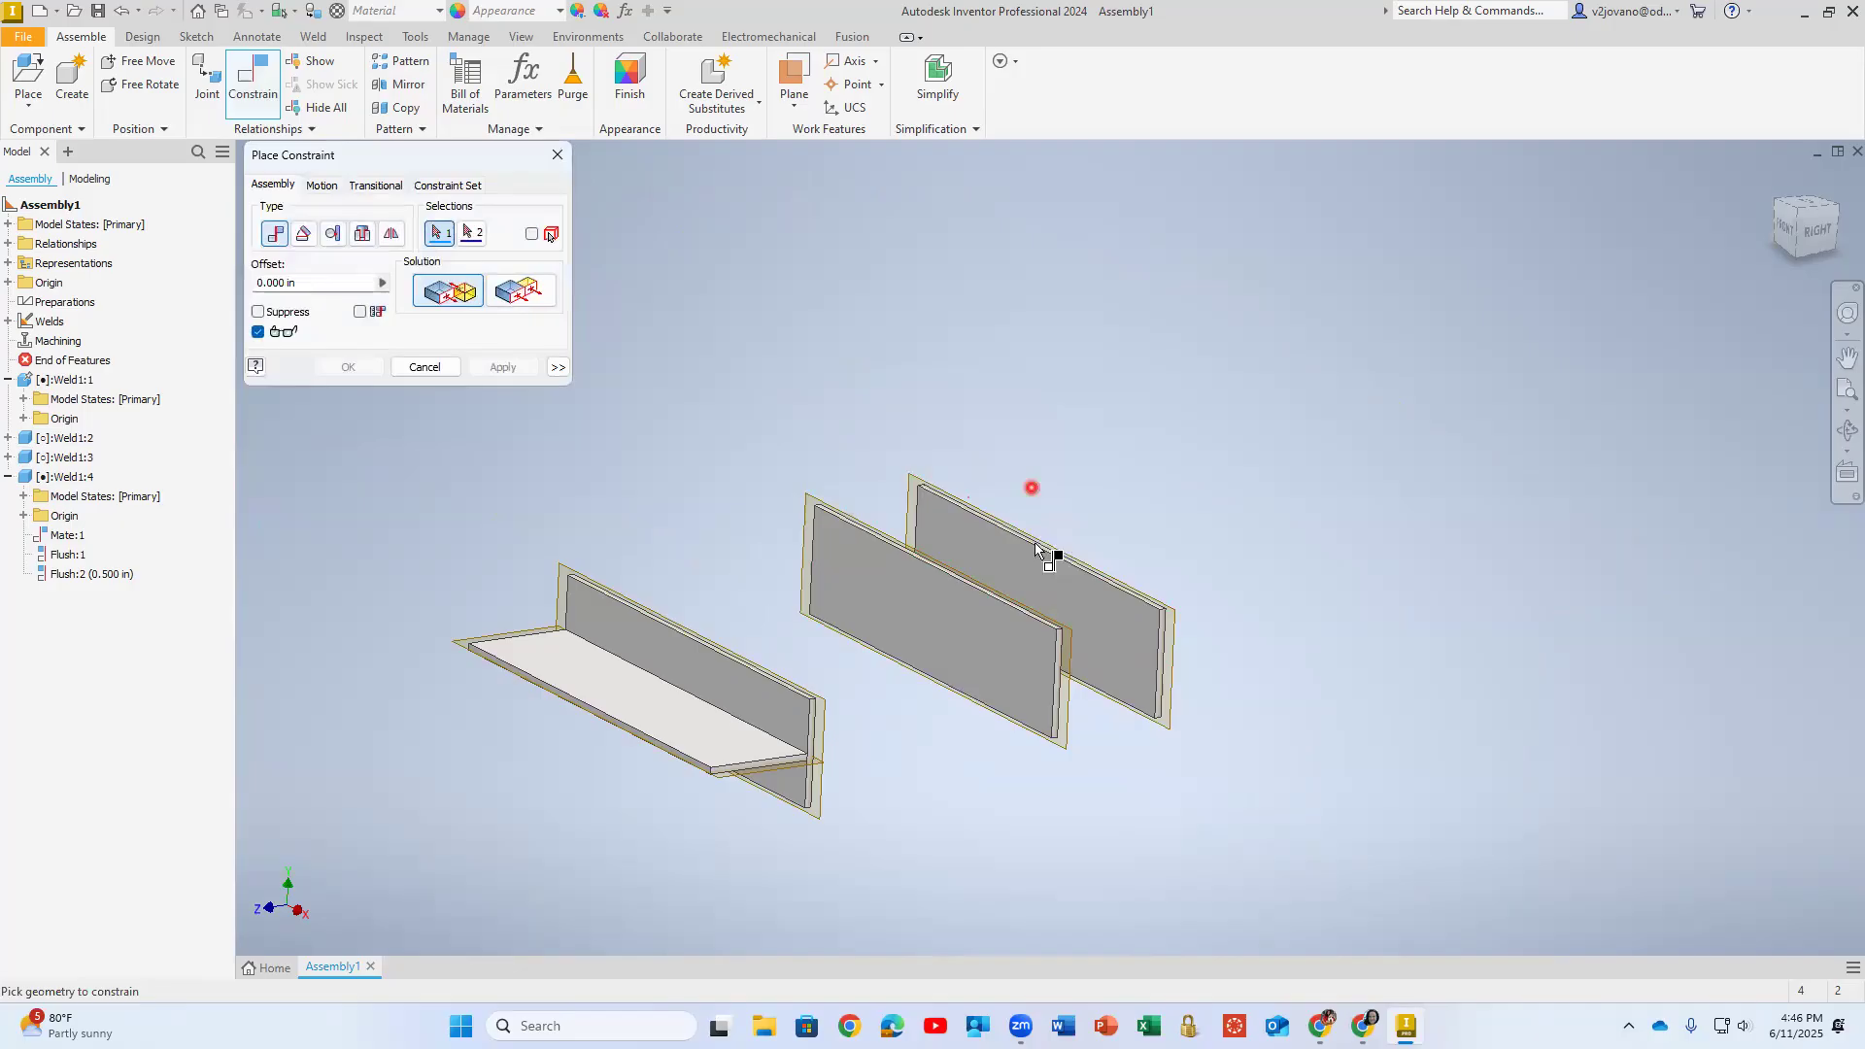
scroll(986, 515, down, 5)
click(975, 520)
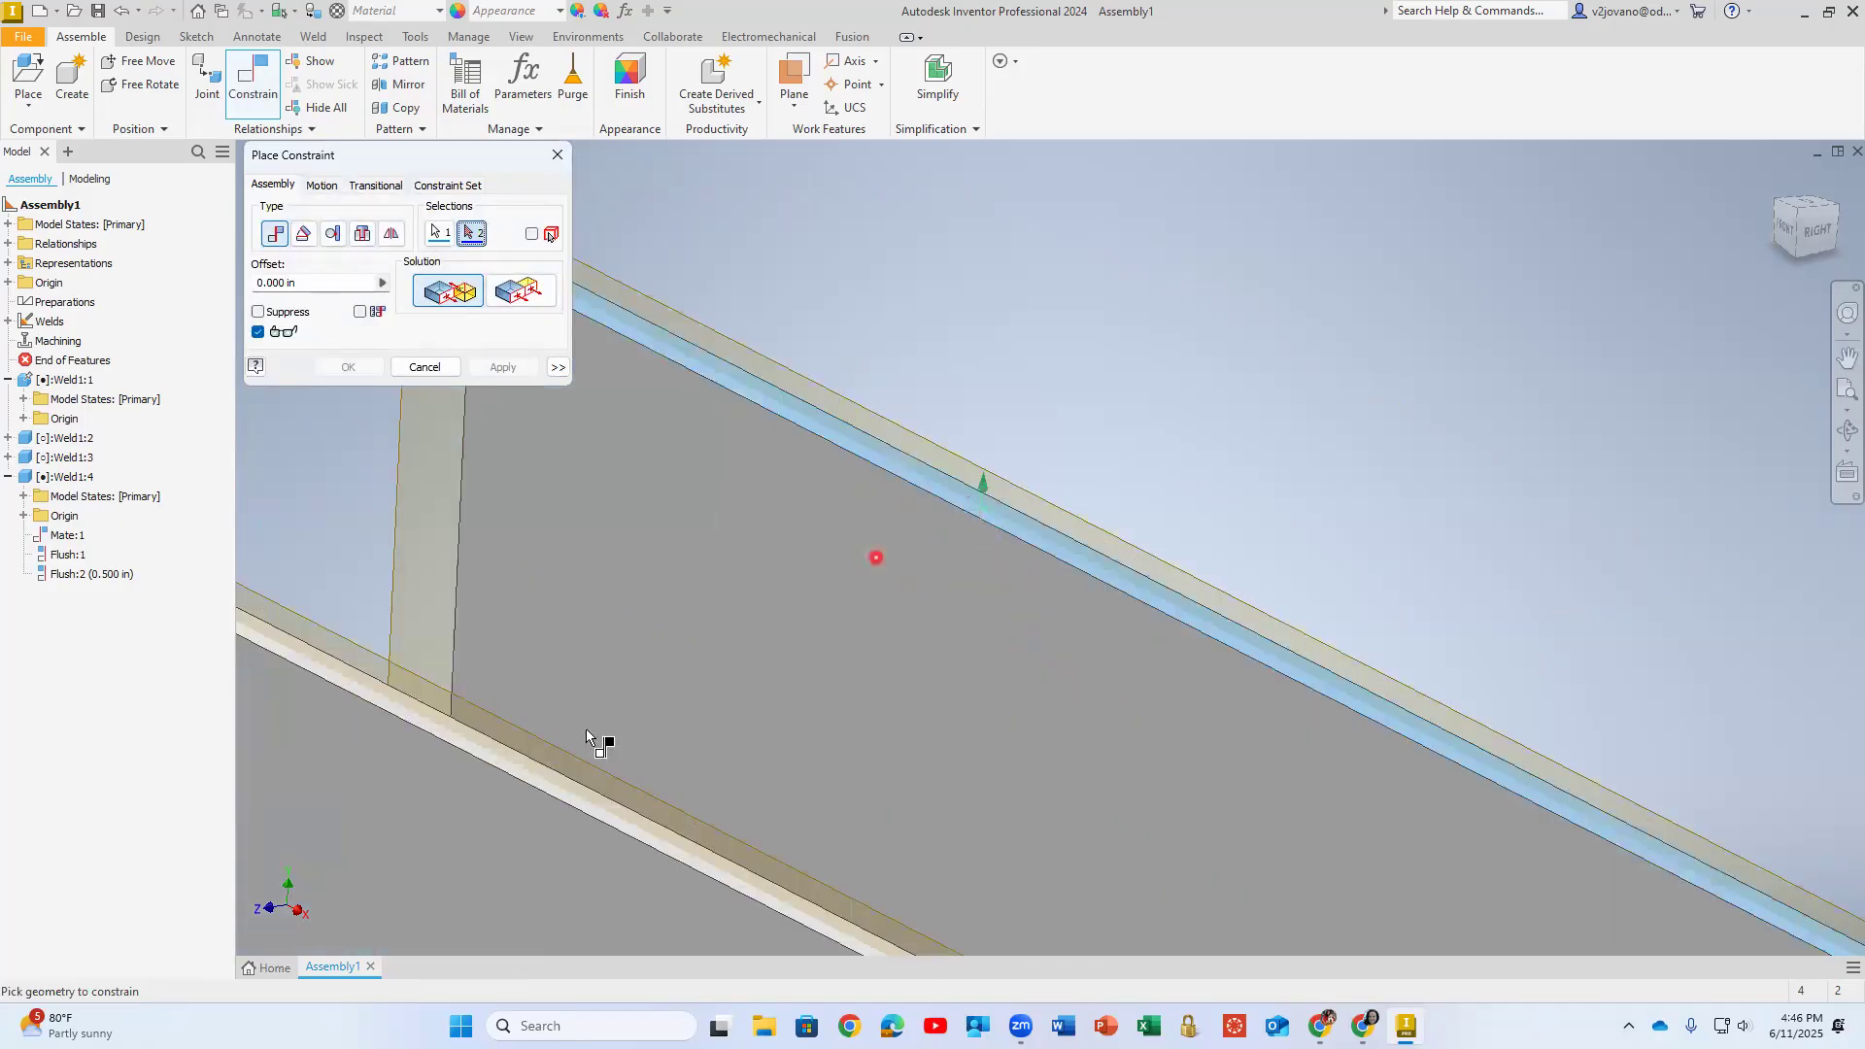
click(412, 866)
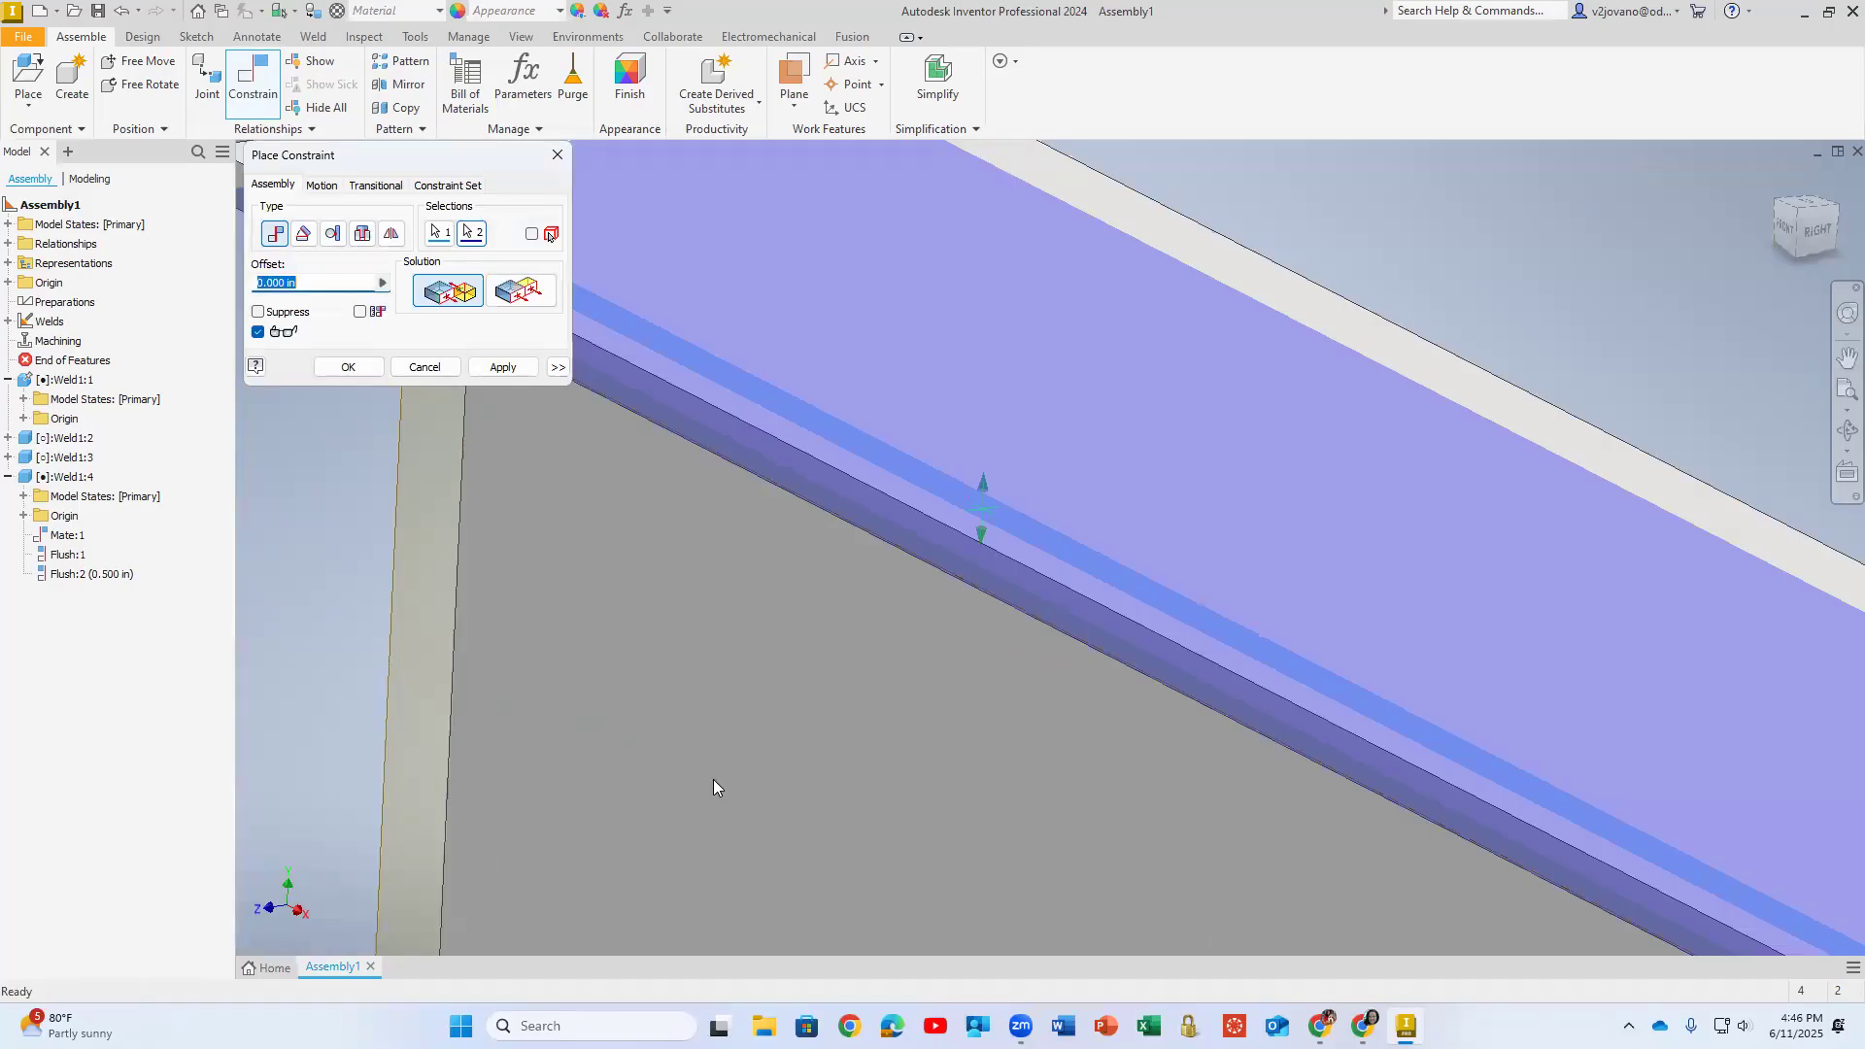
scroll(712, 779, up, 5)
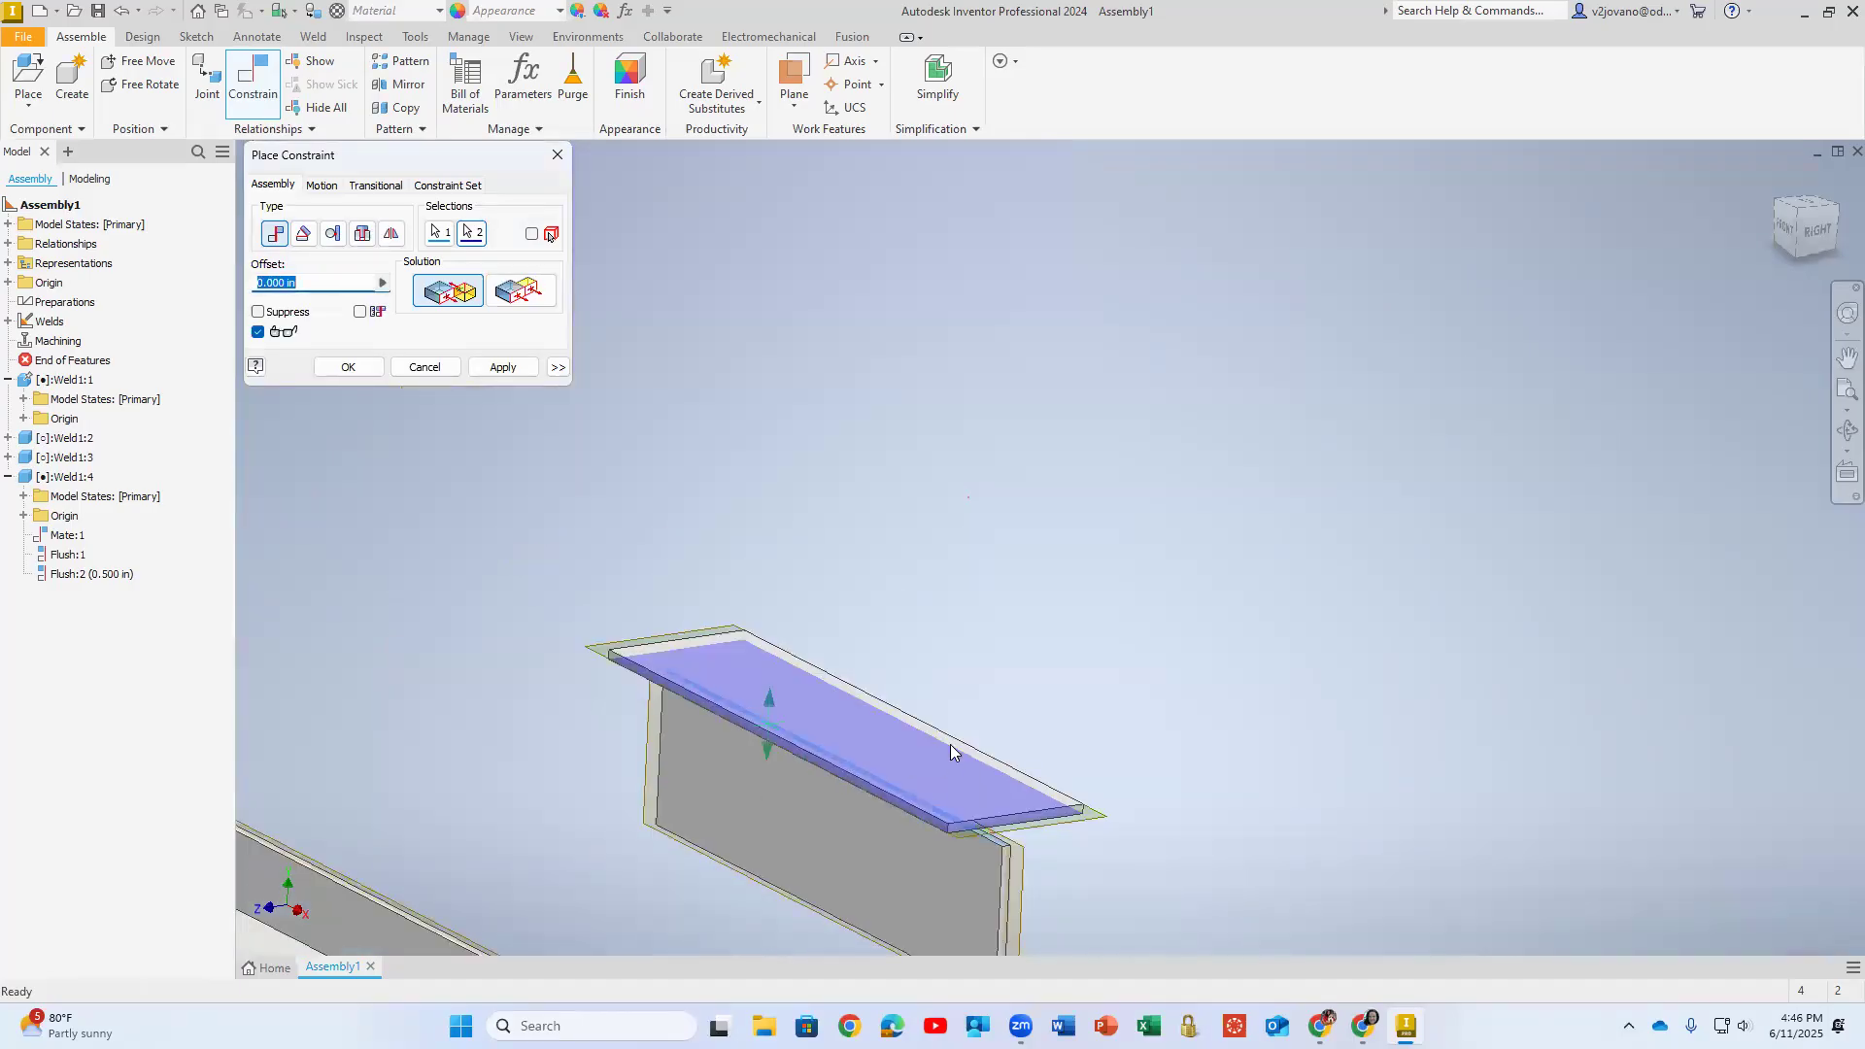
middle_drag(795, 783, 968, 565)
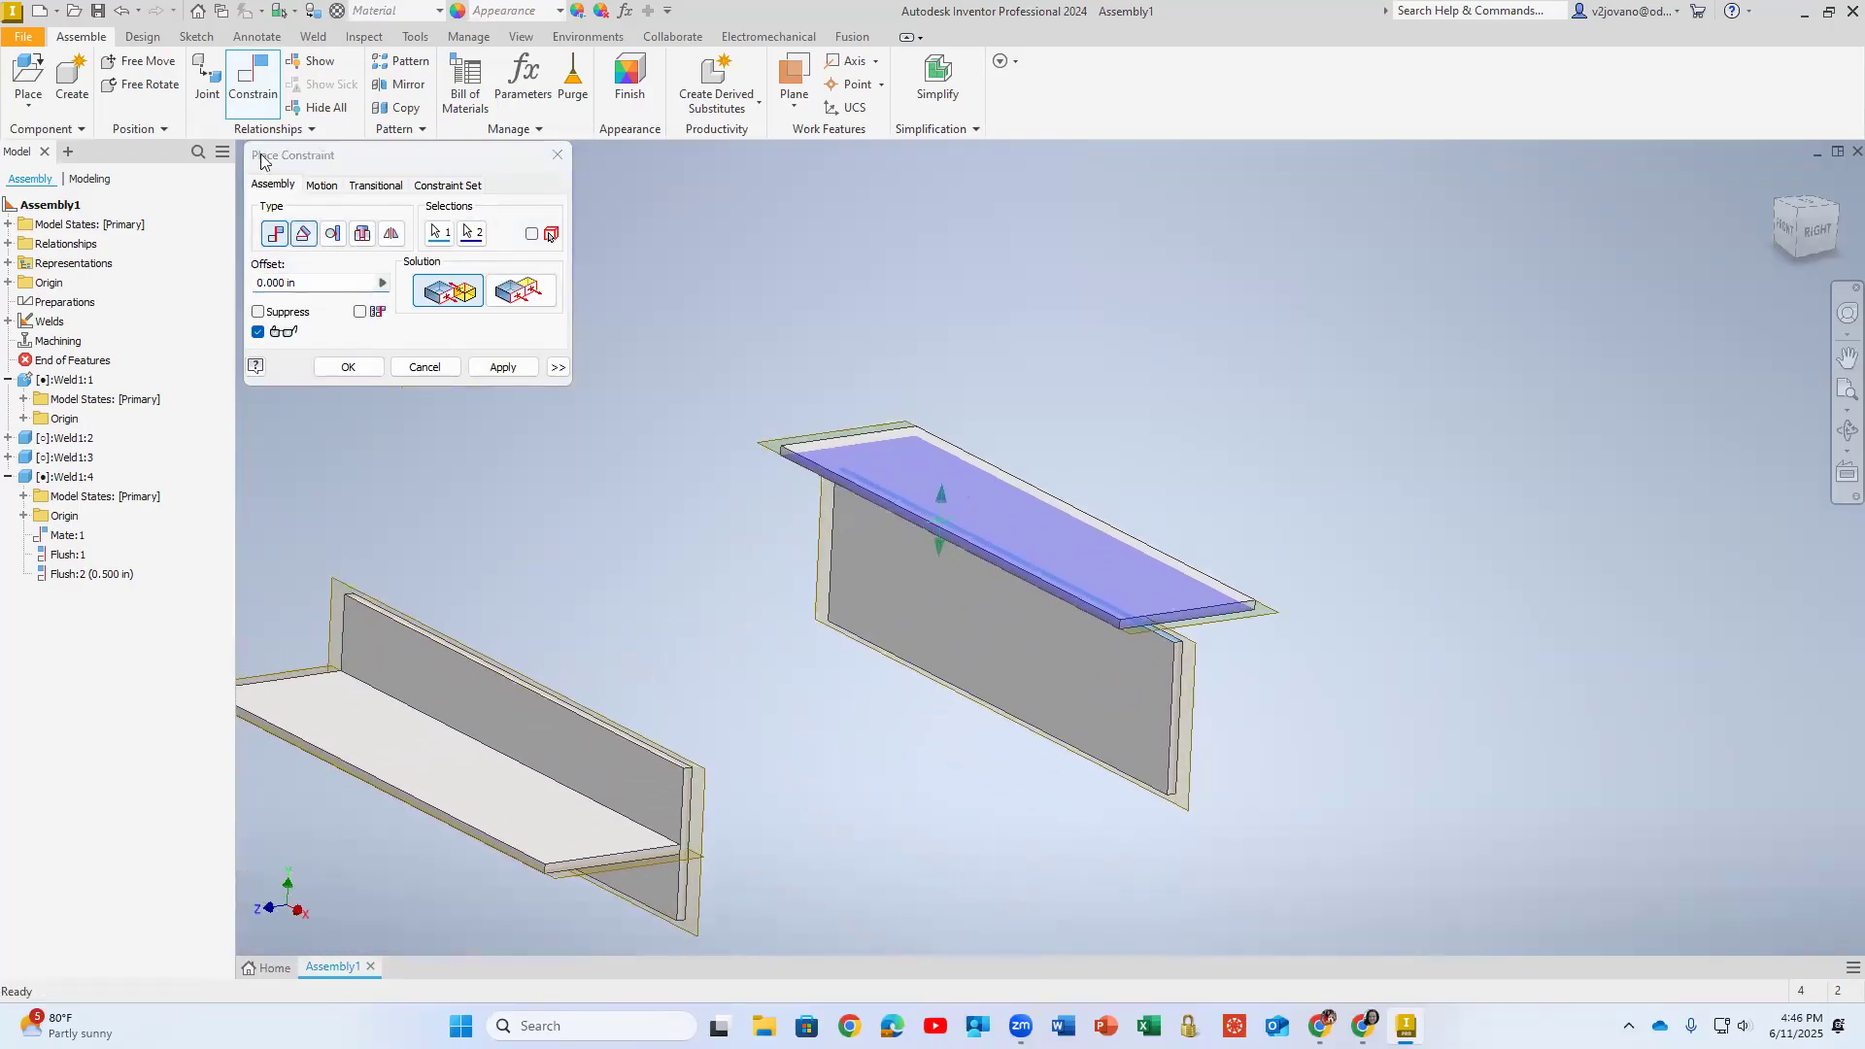
click(512, 297)
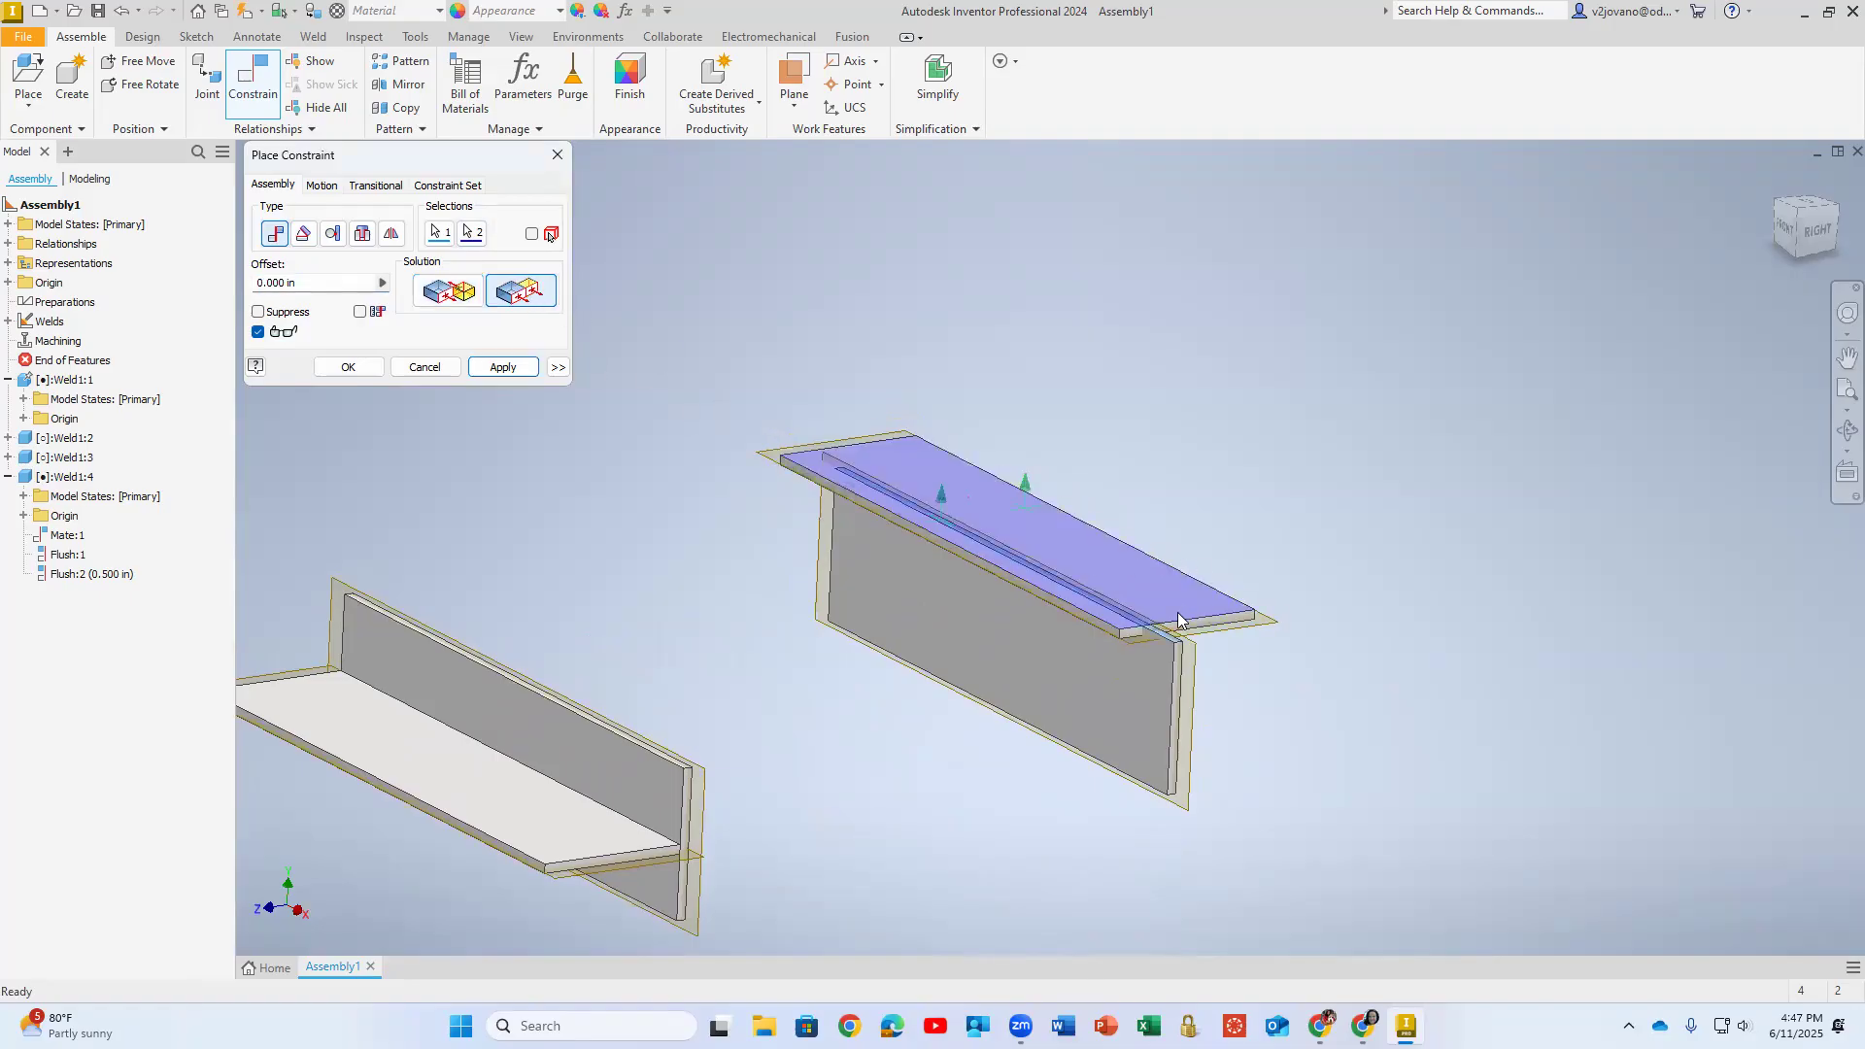
click(439, 363)
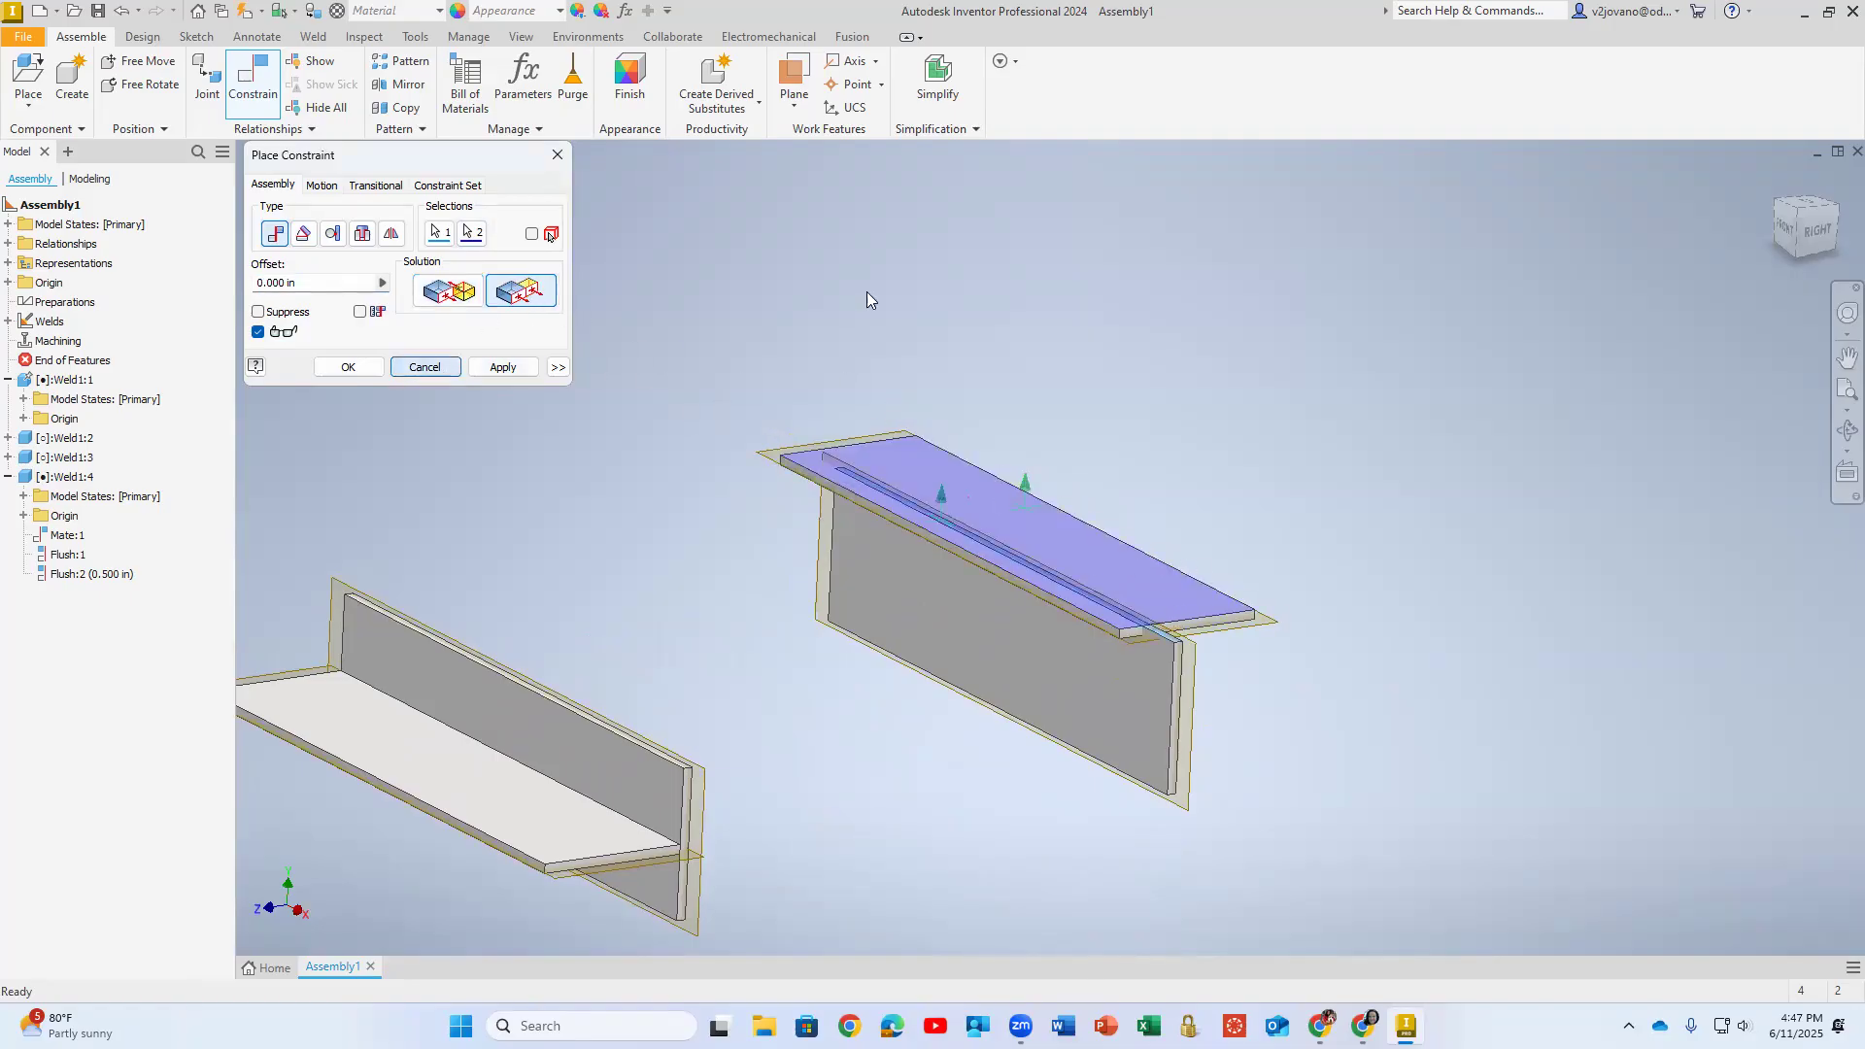
- Mate the front loose plate's long upper edge face to the broad front face of the rear plate, with 0 in offset
click(252, 80)
scroll(1201, 754, down, 5)
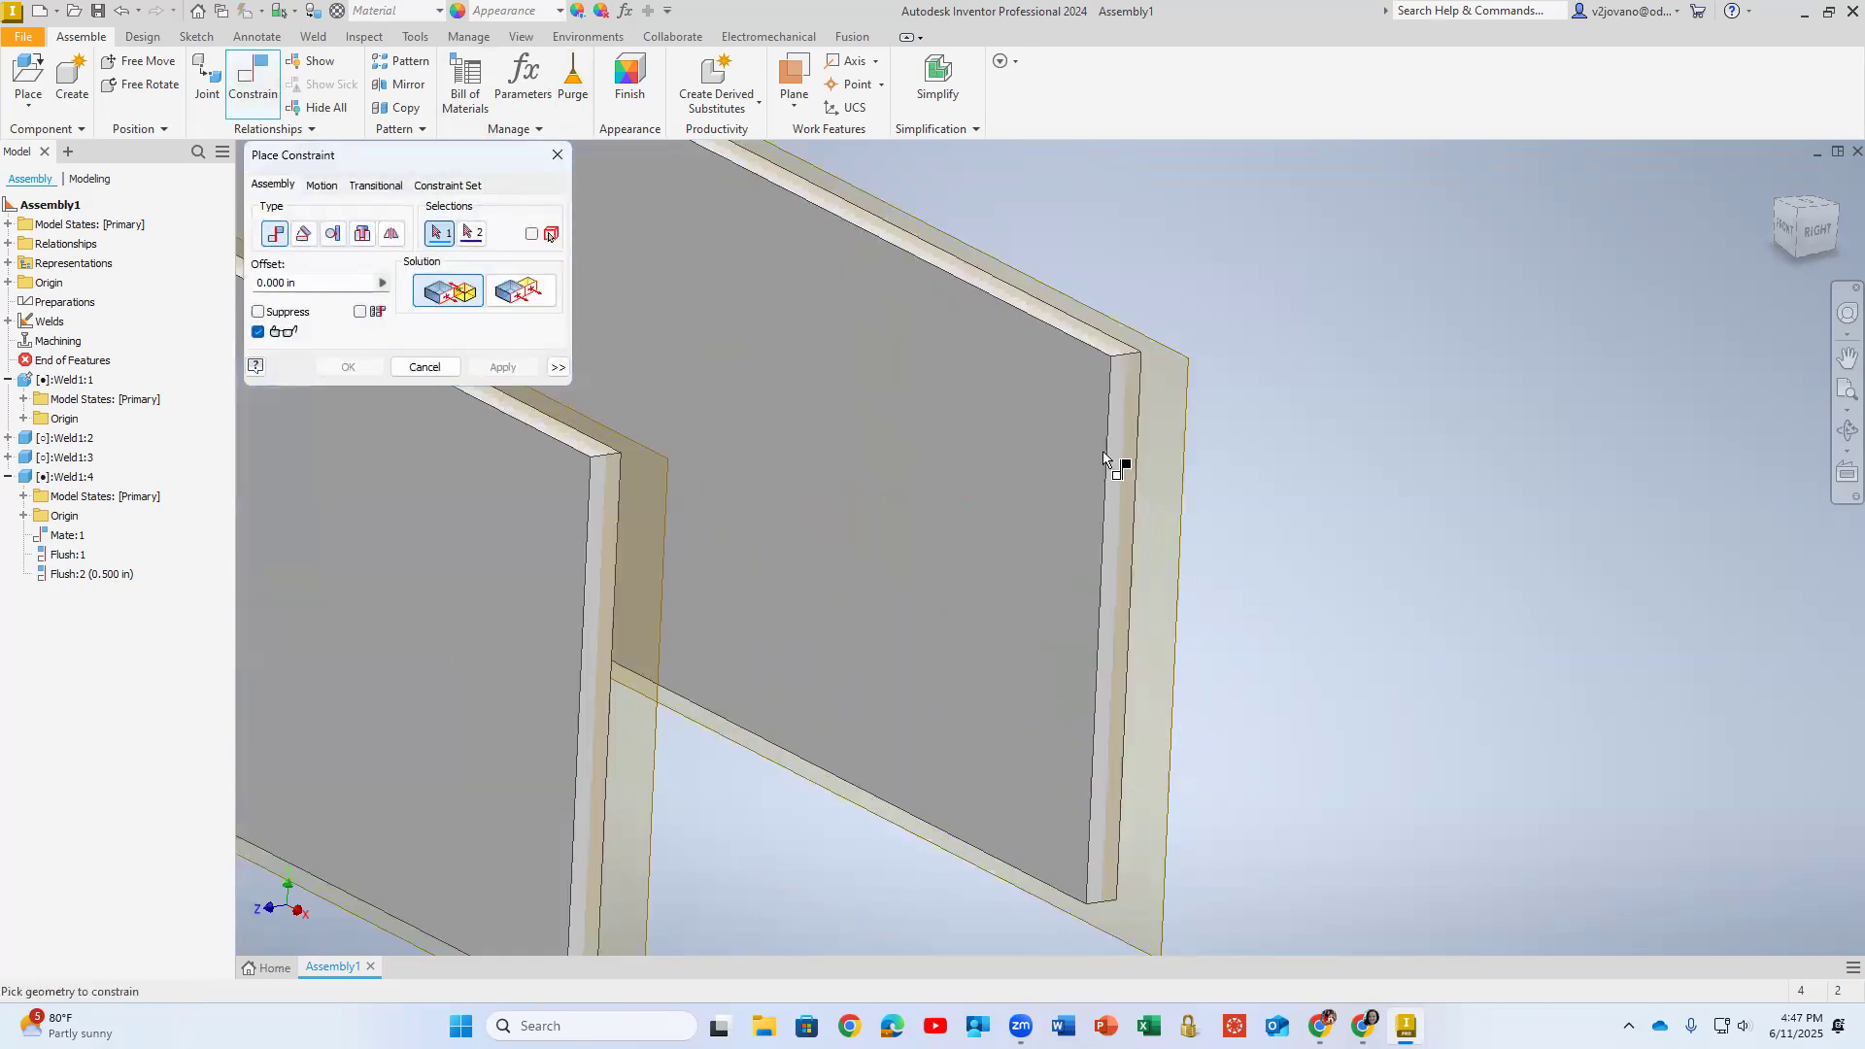
click(604, 448)
click(899, 497)
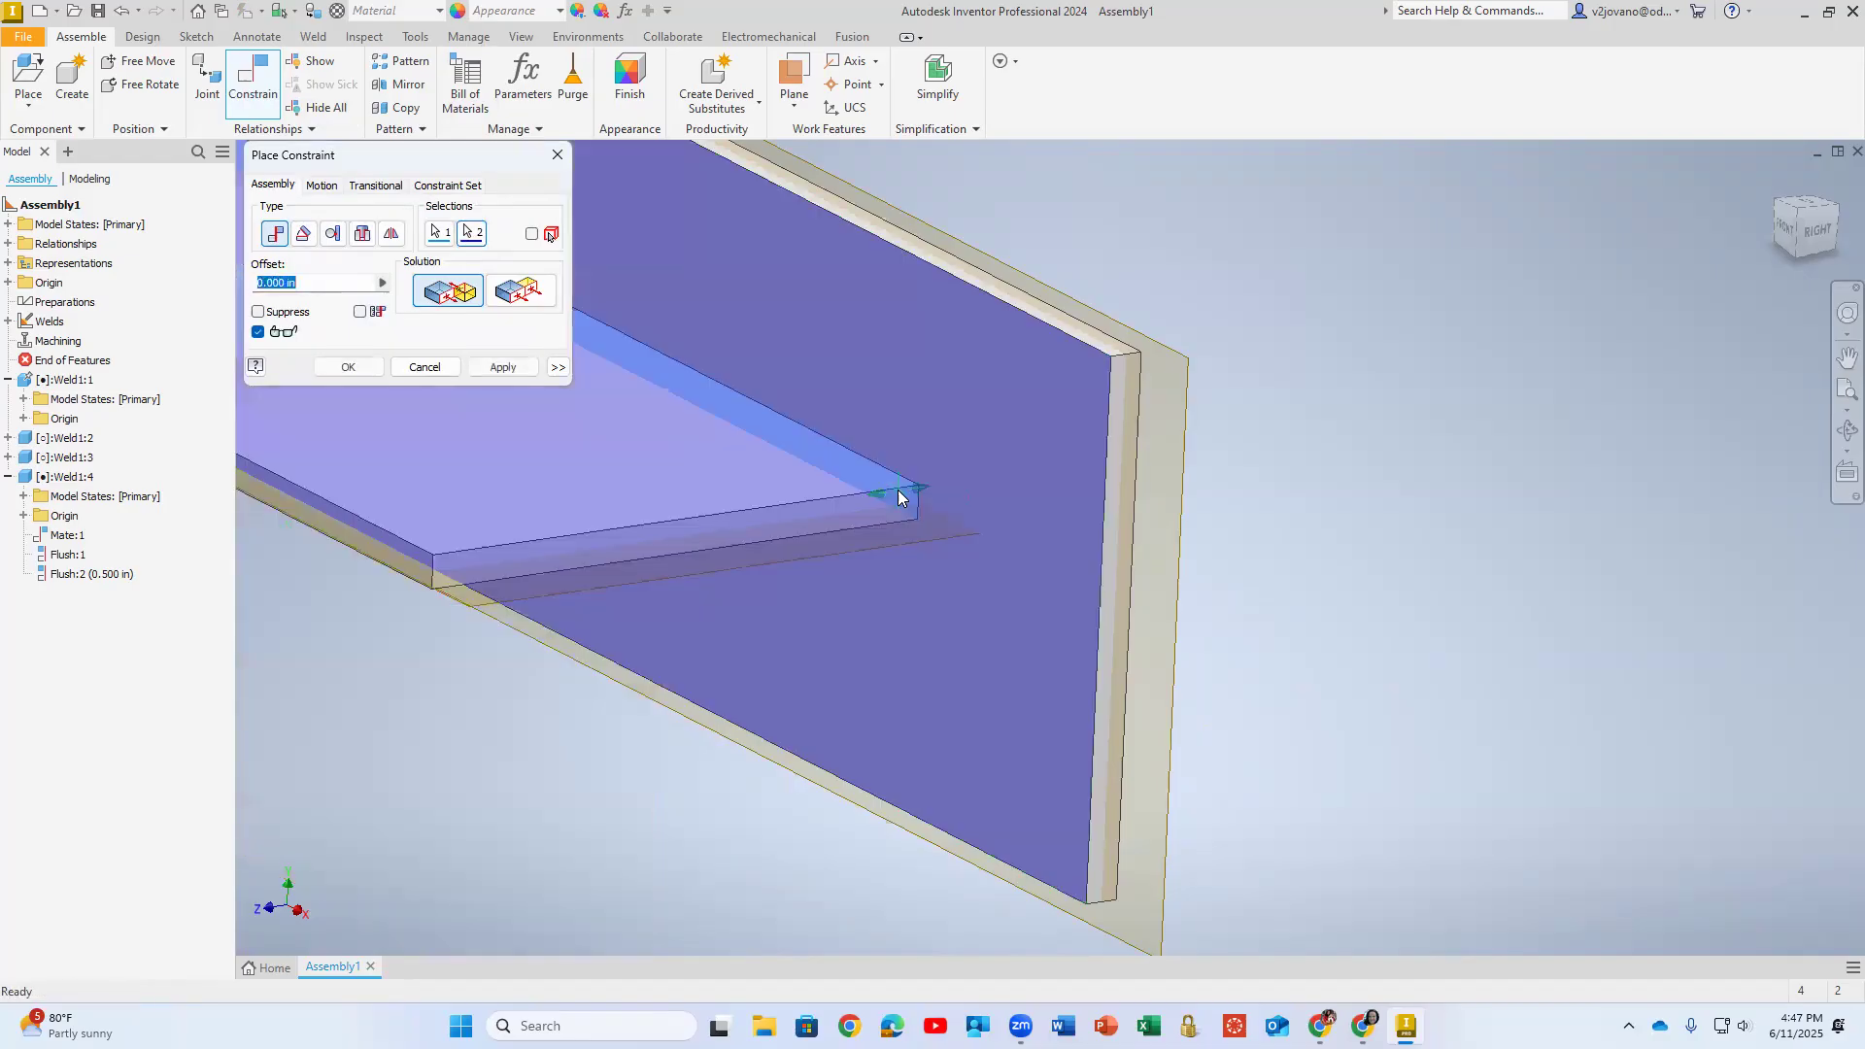
click(522, 374)
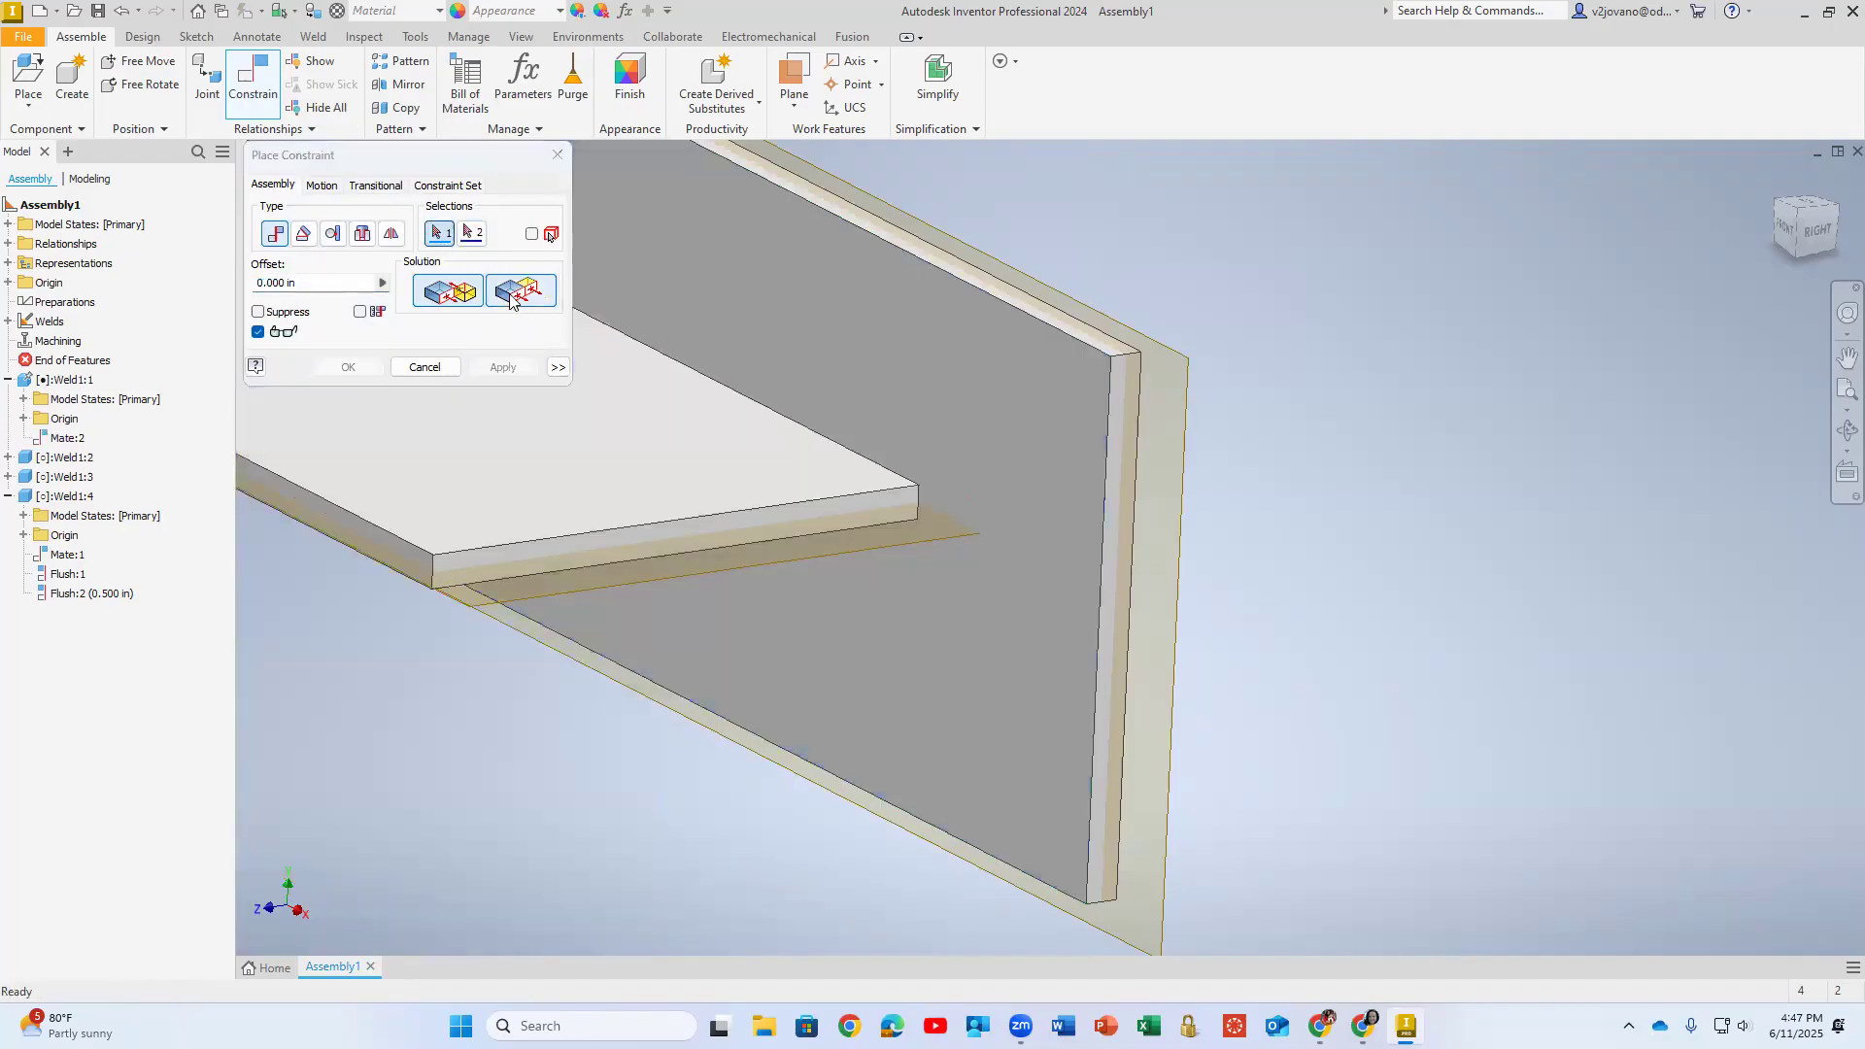
- Flush the short end faces of the newly mated horizontal and vertical plates with 0 in offset
click(787, 527)
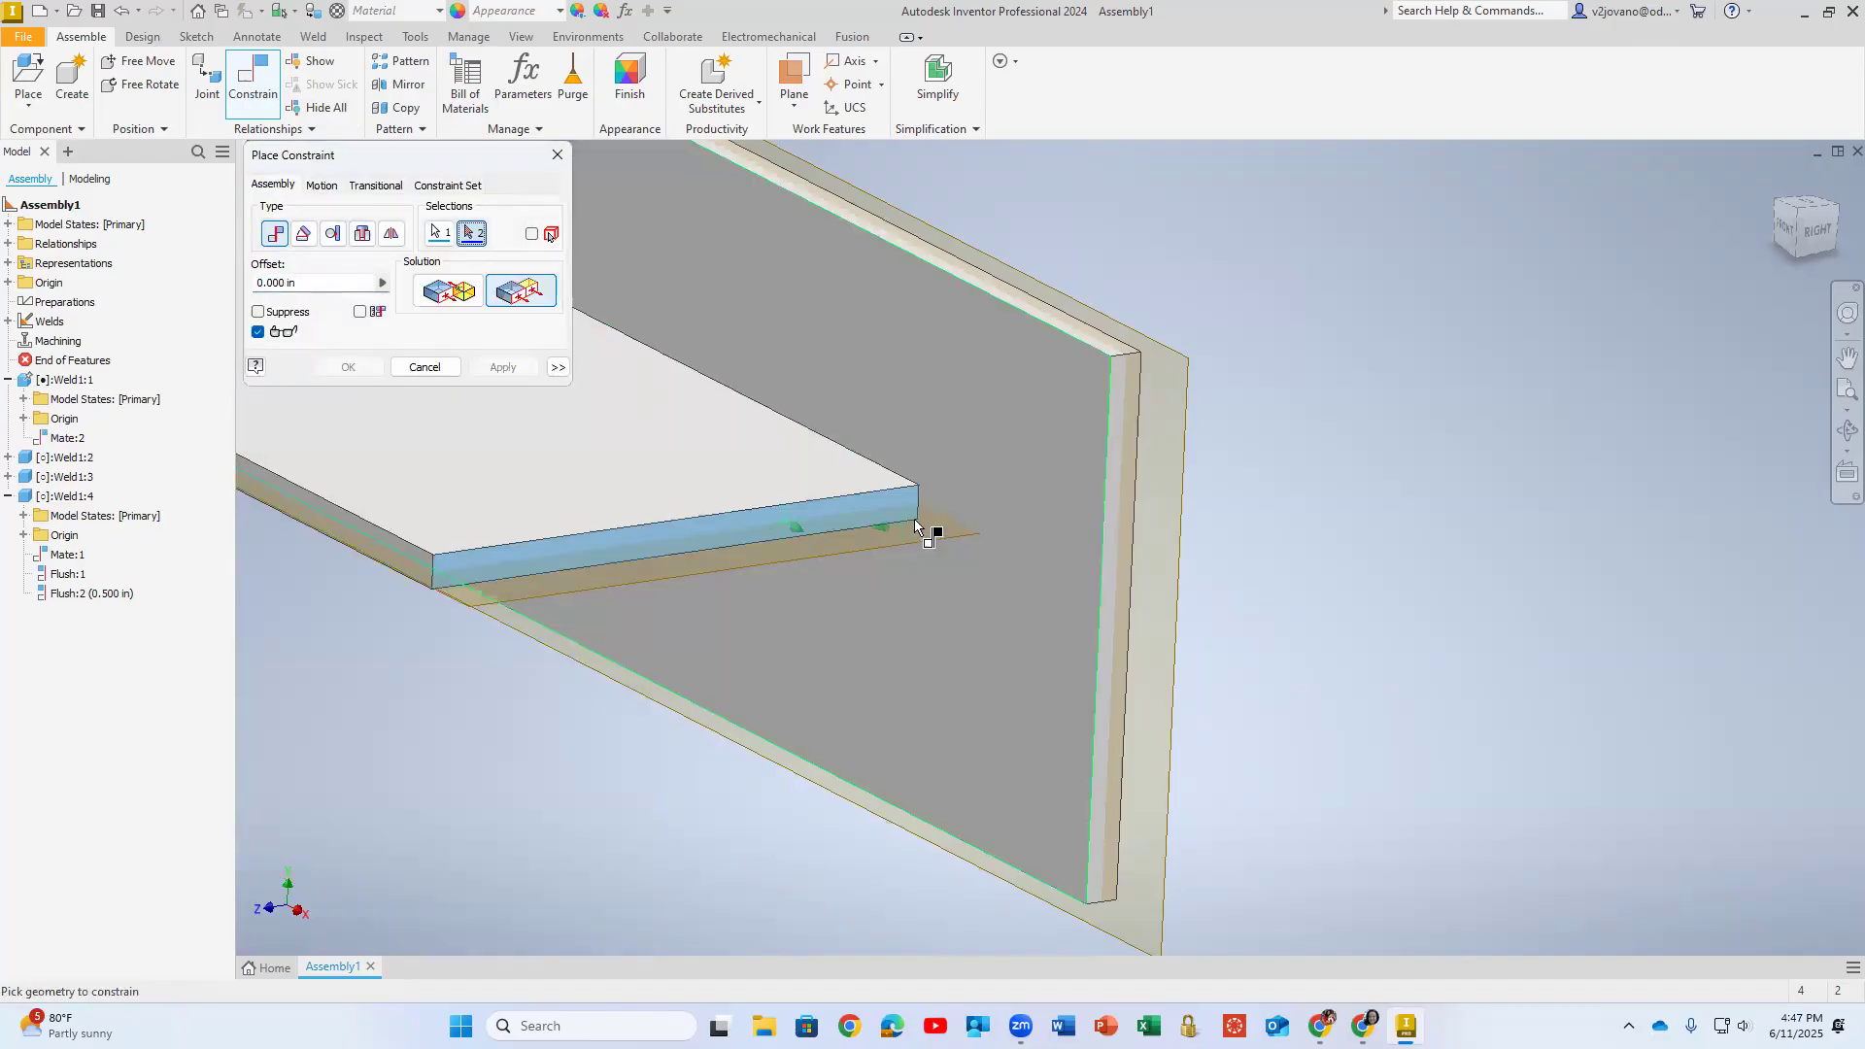
click(1117, 459)
scroll(777, 485, up, 3)
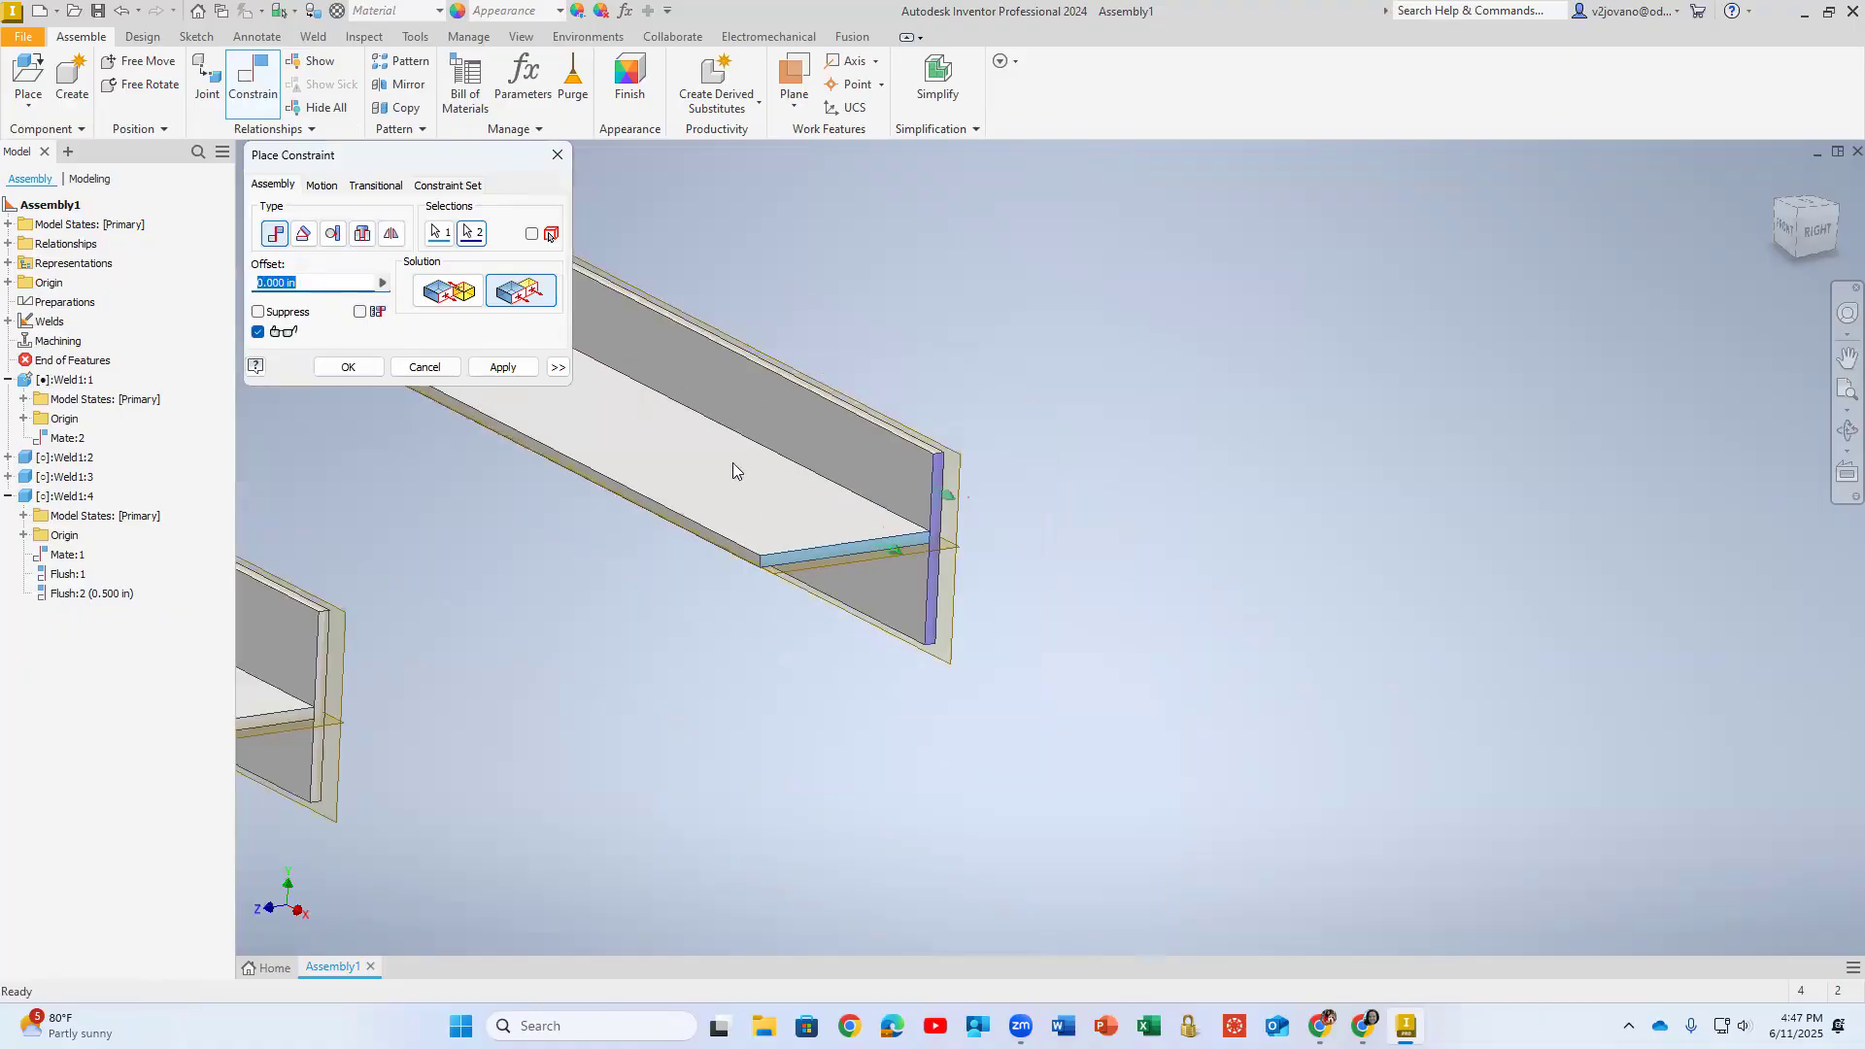
click(502, 366)
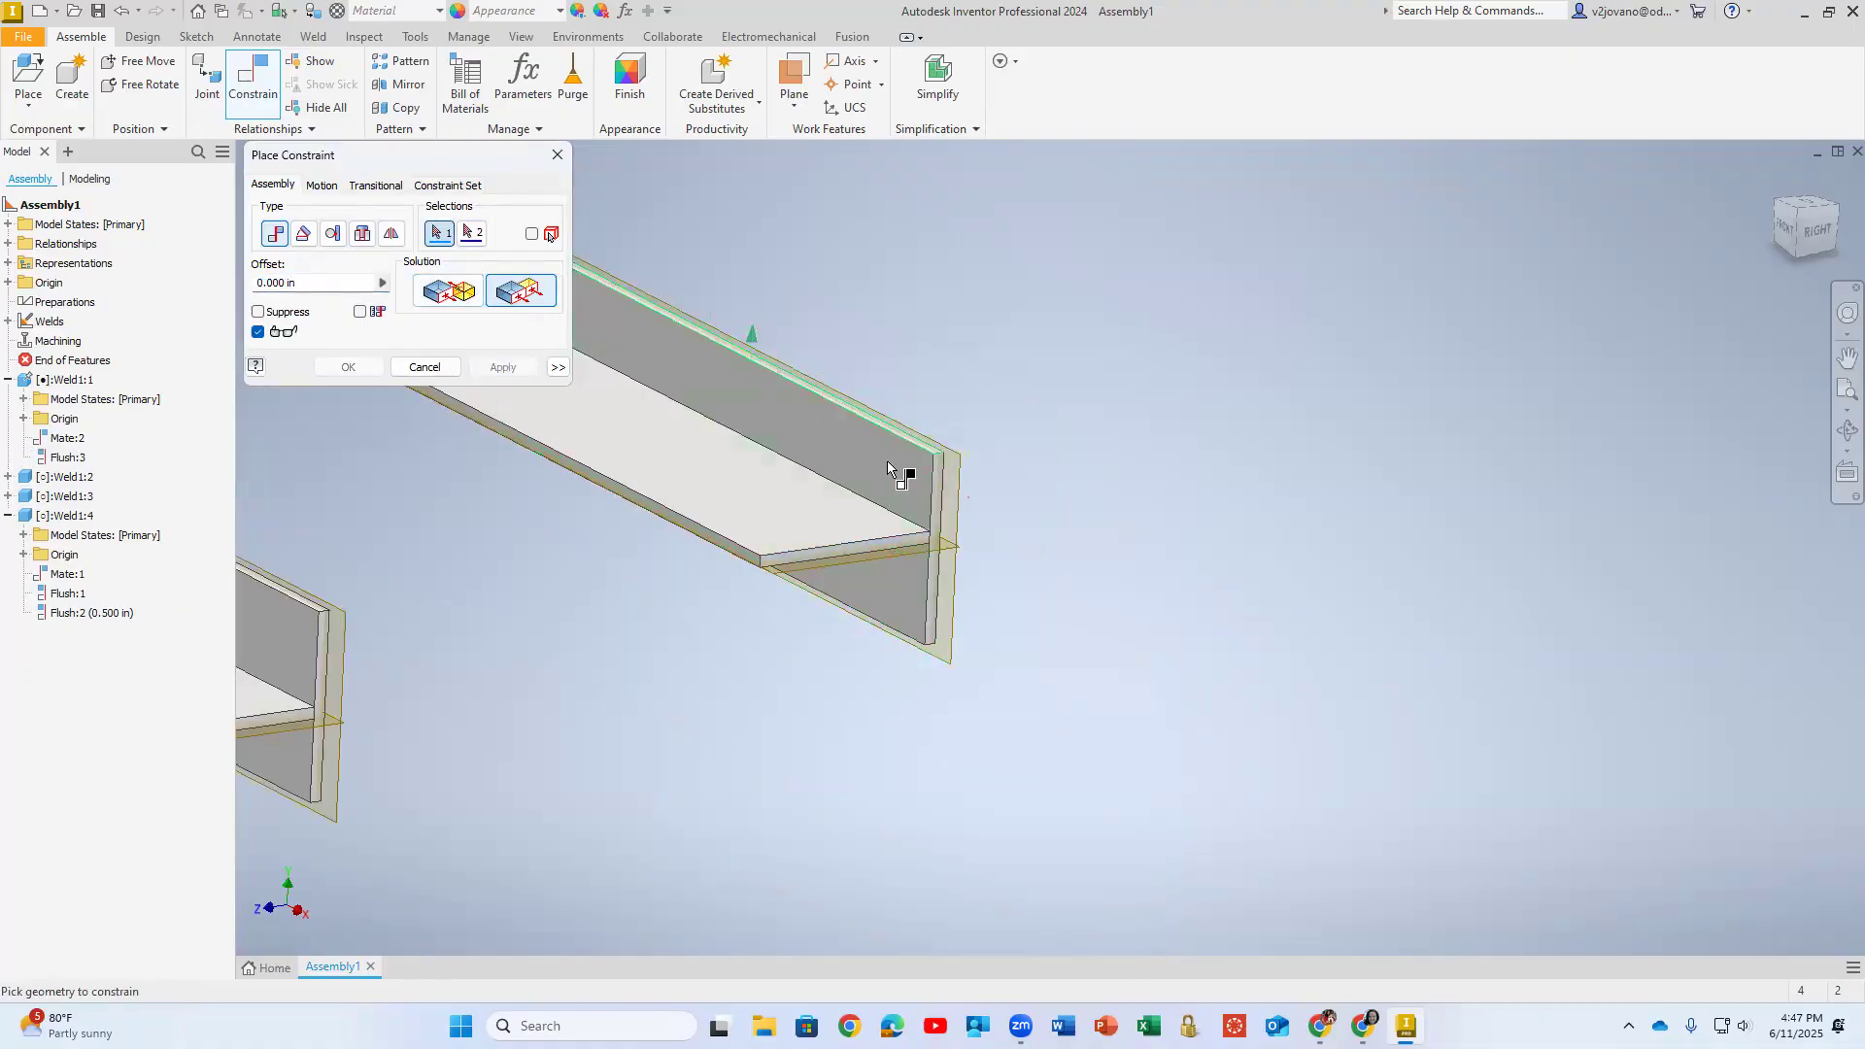
- Flush the horizontal plate's mid-plane with the rear vertical plate's long upper edge face at a -0.5 in offset
scroll(888, 461, down, 5)
click(1028, 530)
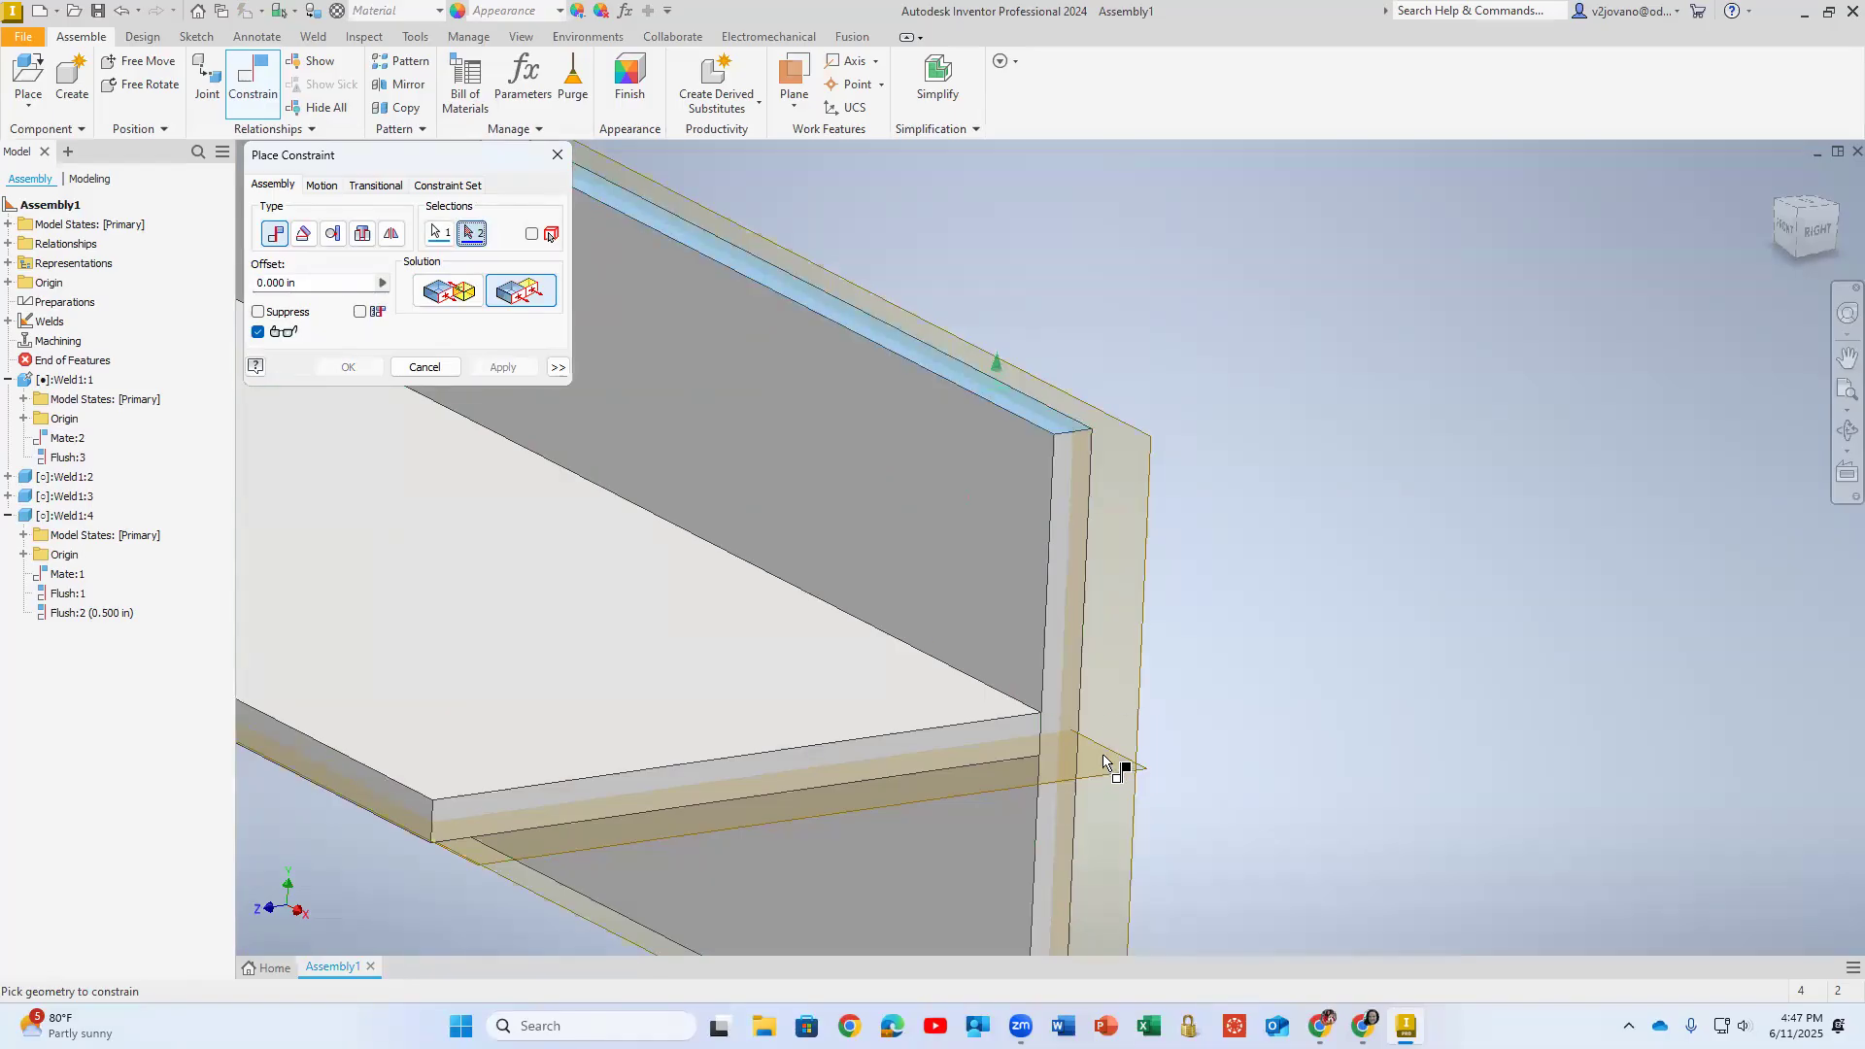
click(1101, 771)
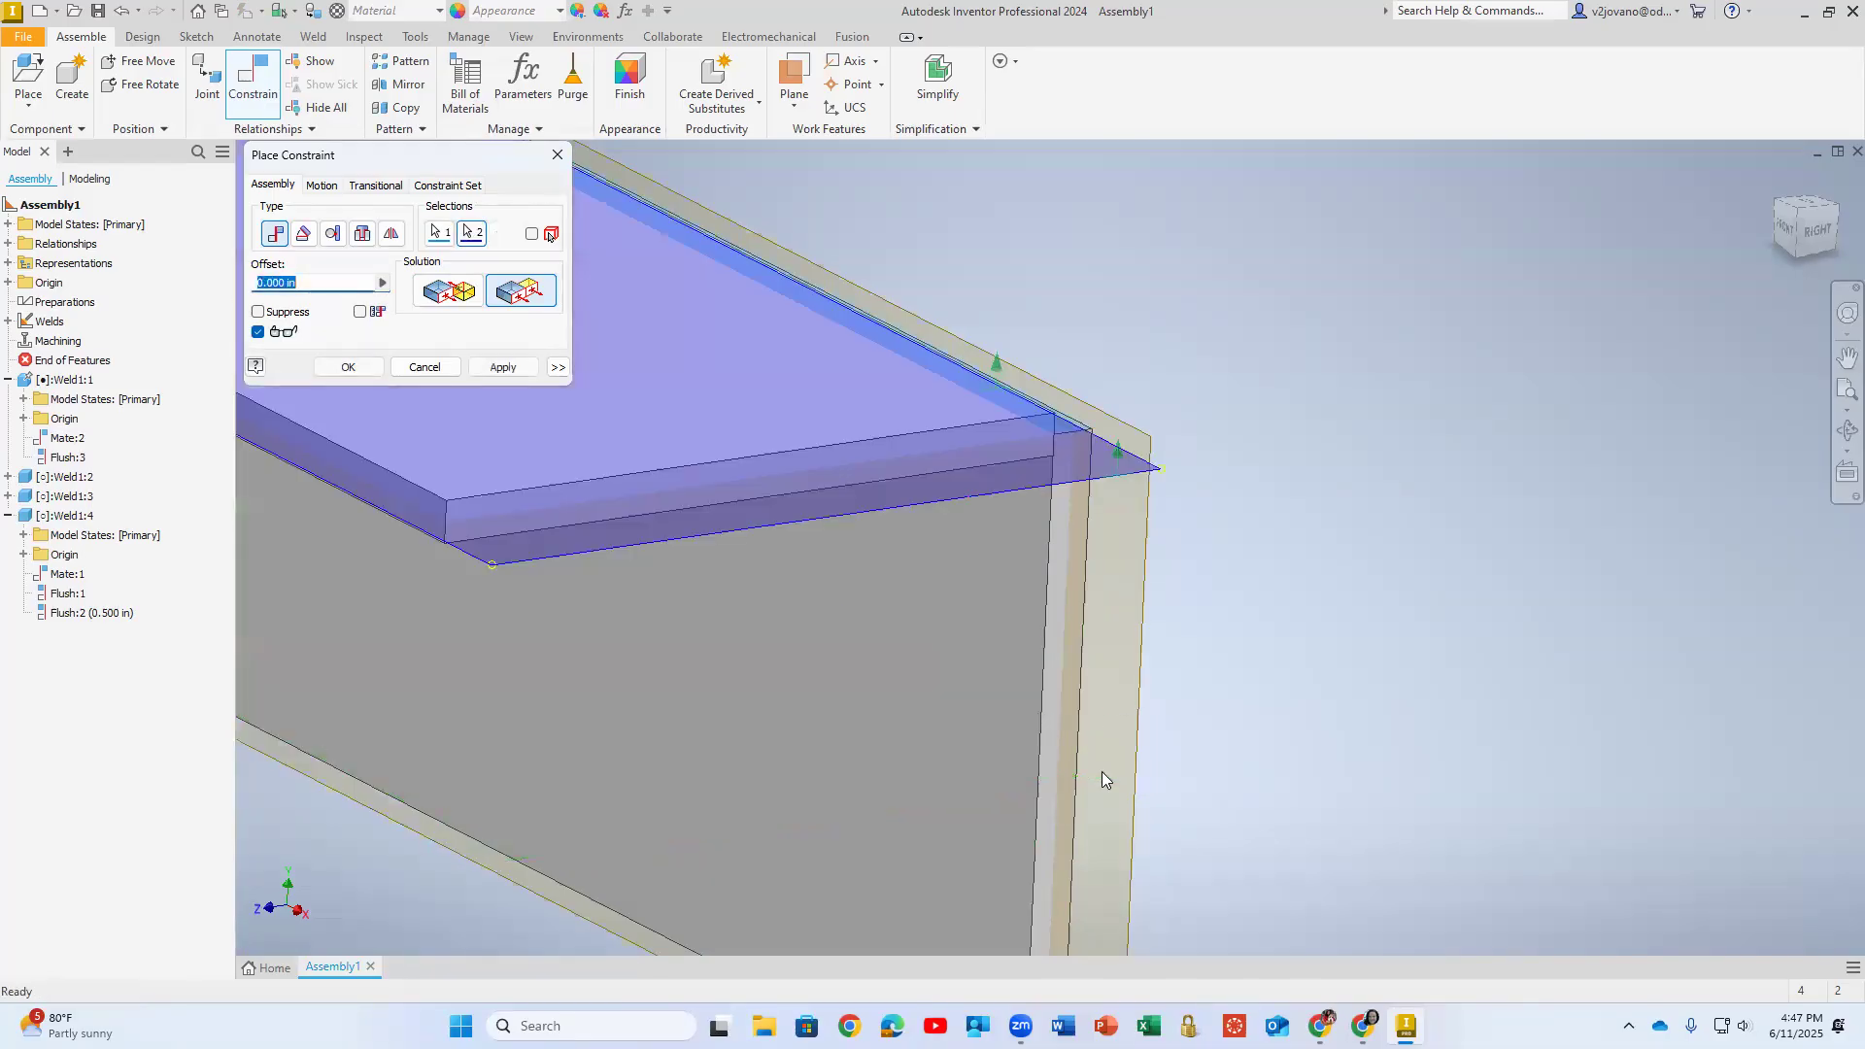
text(0.5)
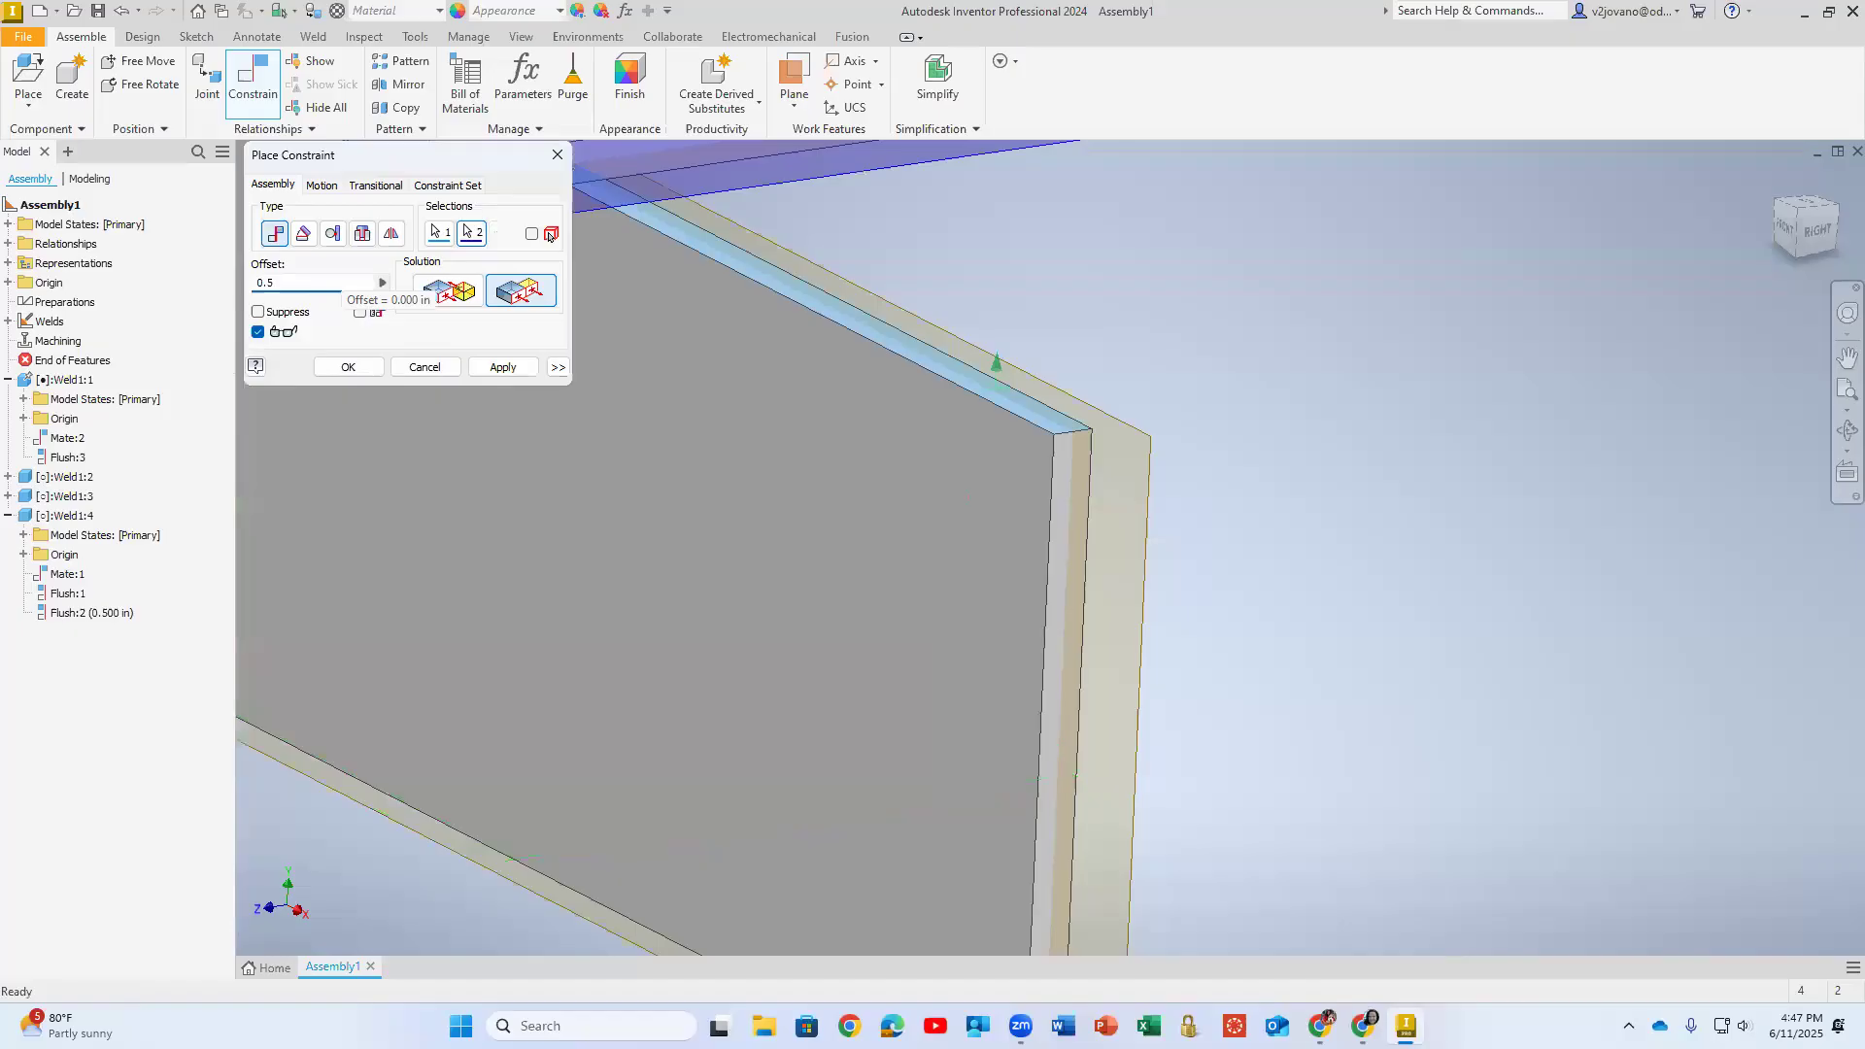
scroll(602, 528, down, 5)
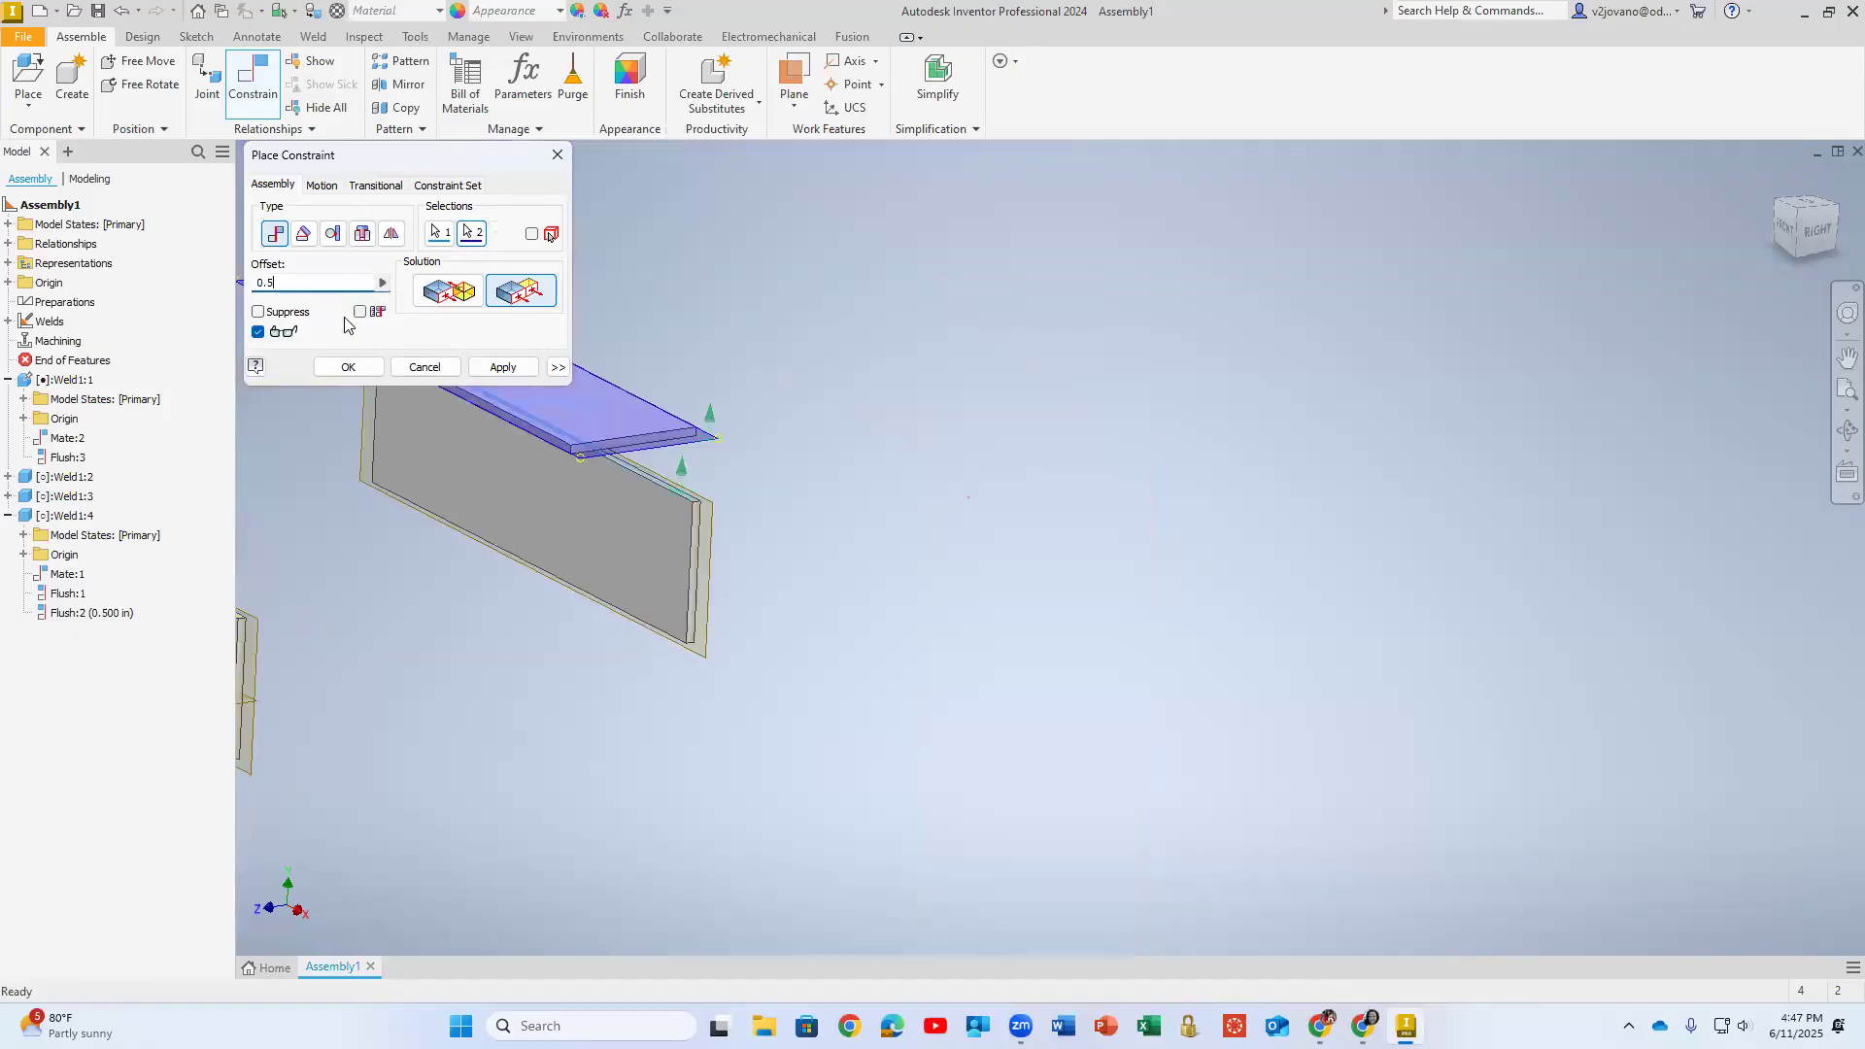
double_click(285, 284)
text(-0.5)
click(353, 369)
- Move the front T pair closer to the rear T pair, checking that the plates of each pair move together
middle_drag(858, 587, 1312, 567)
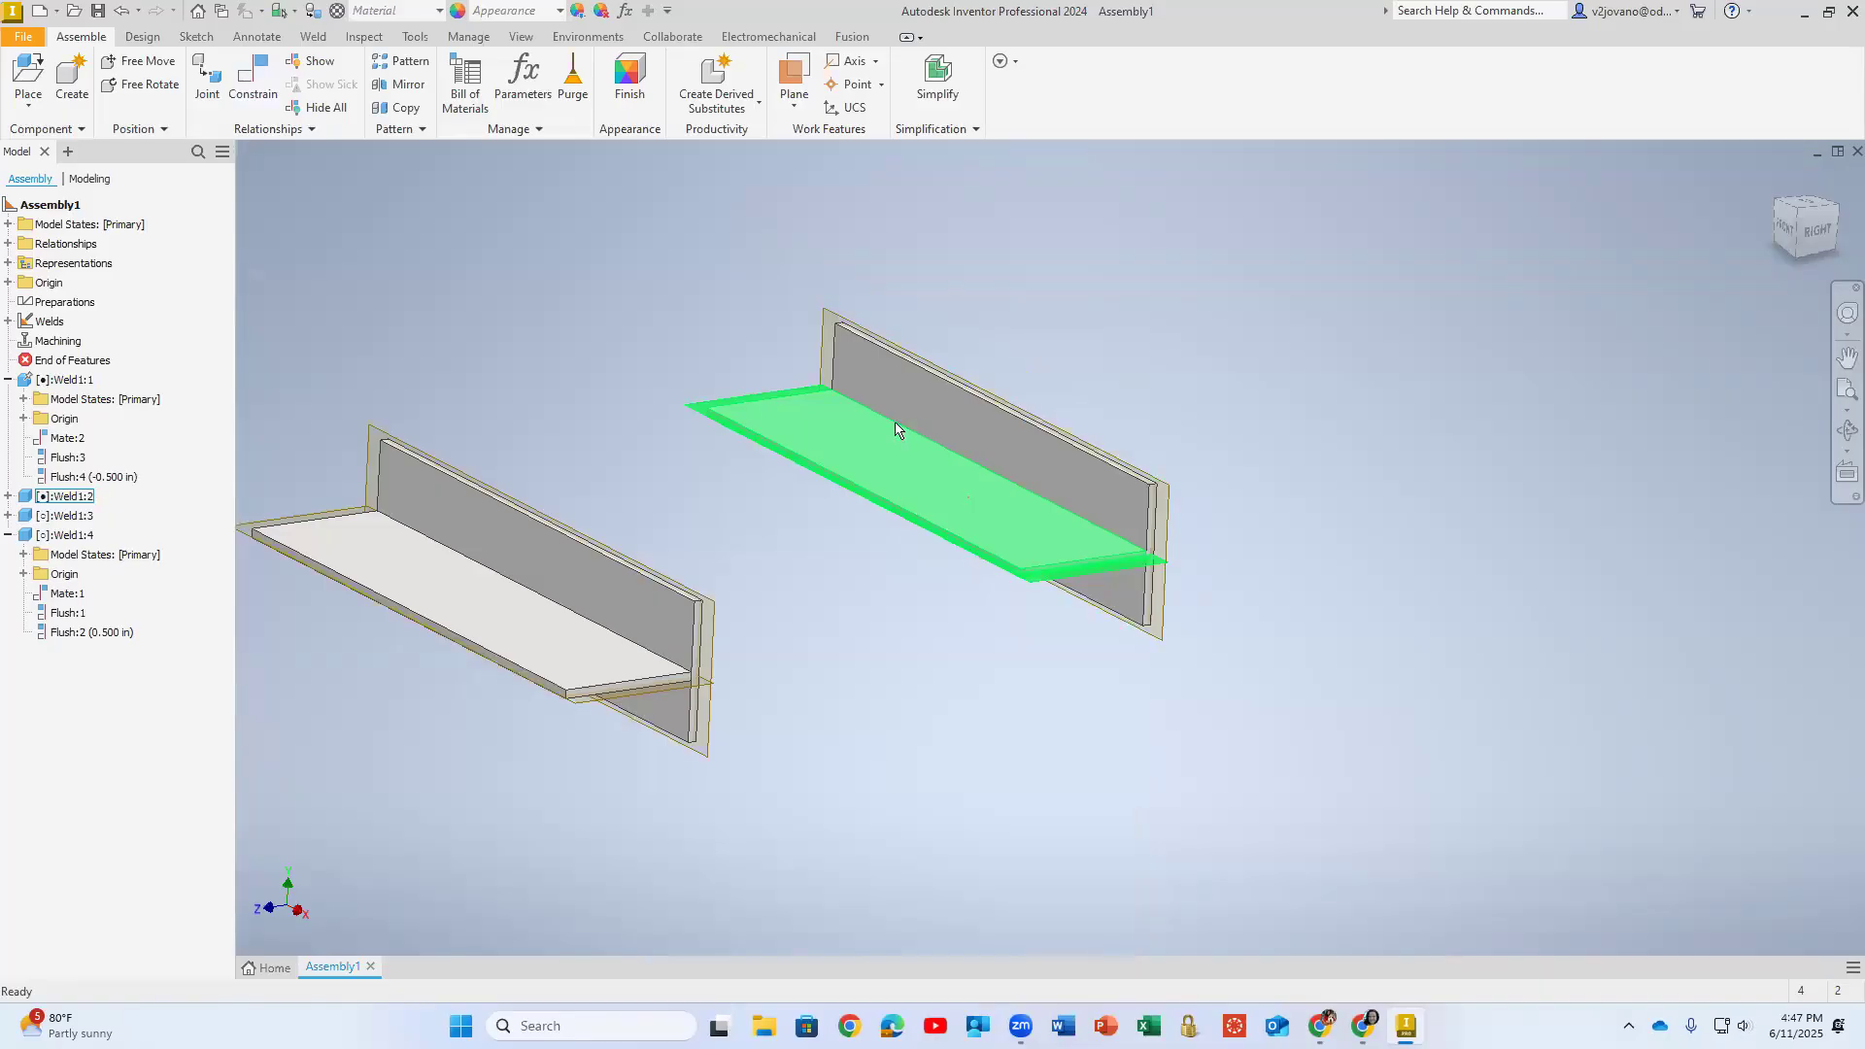
mouse_move(925, 456)
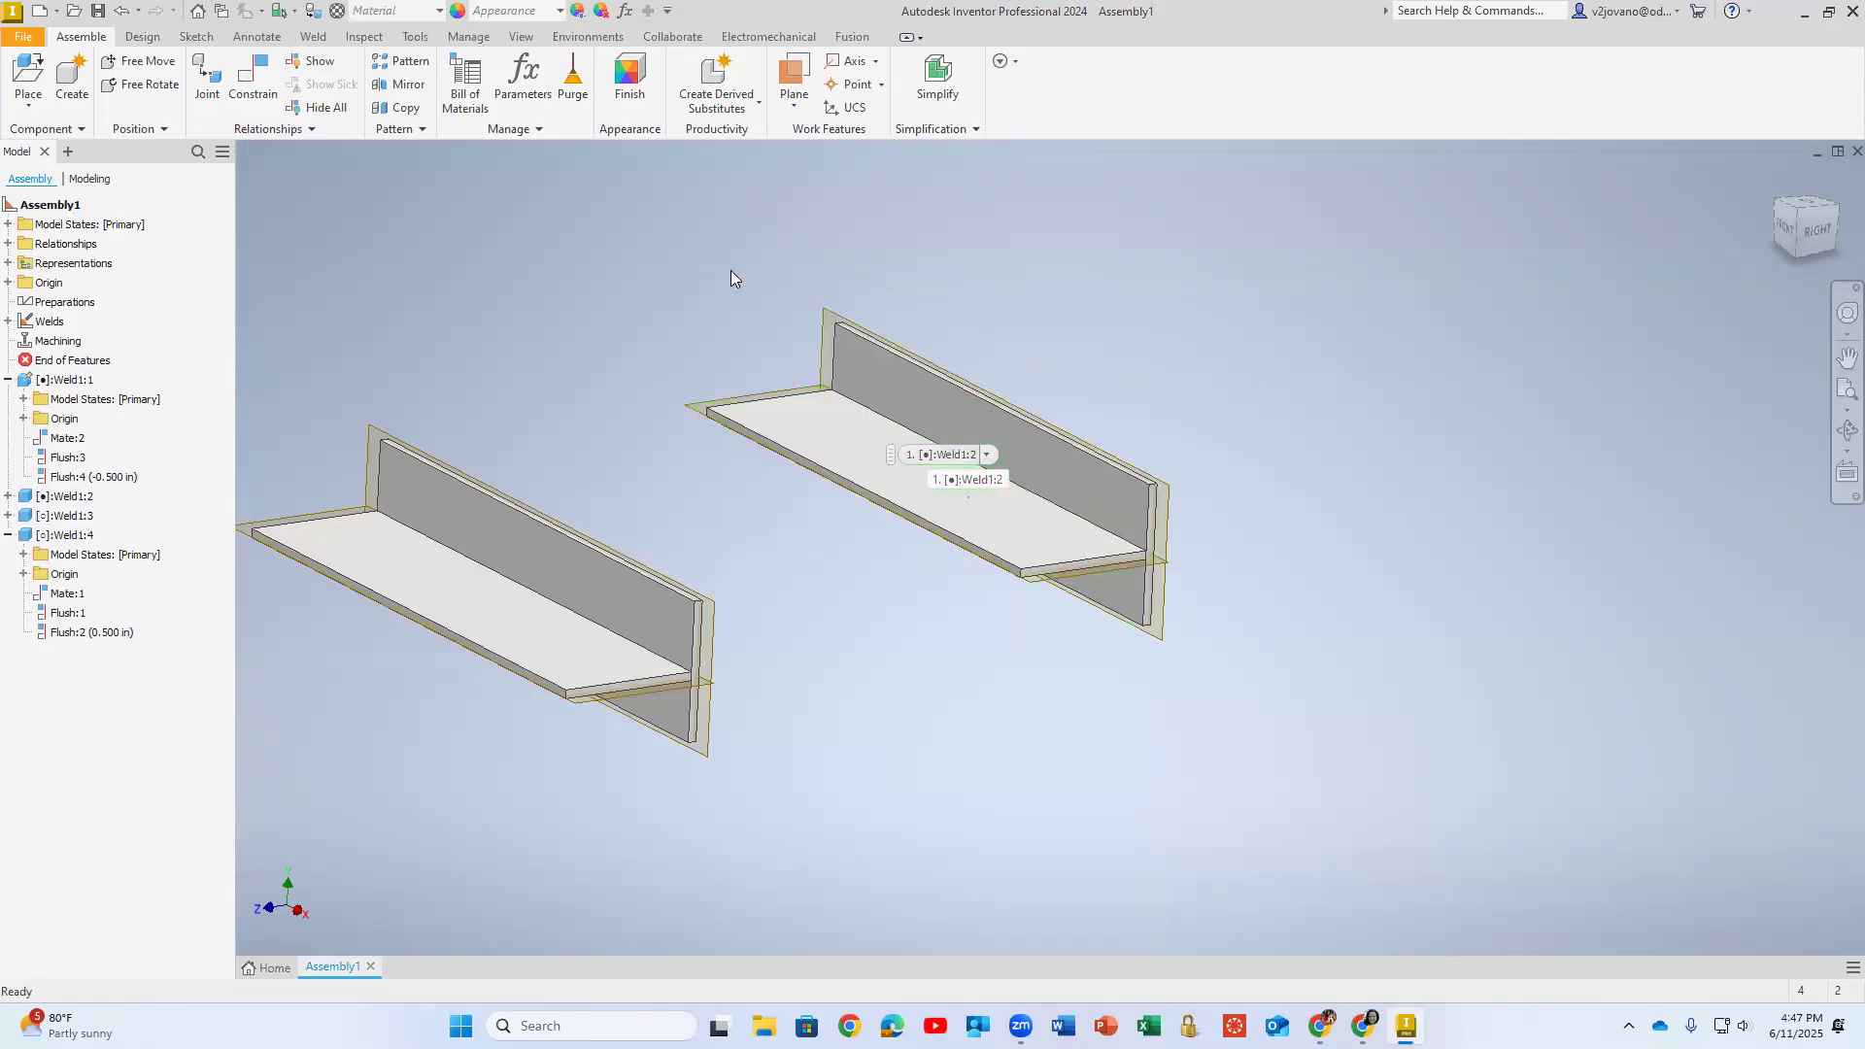
drag(527, 557, 714, 536)
click(1115, 461)
drag(1115, 461, 1010, 527)
click(1056, 515)
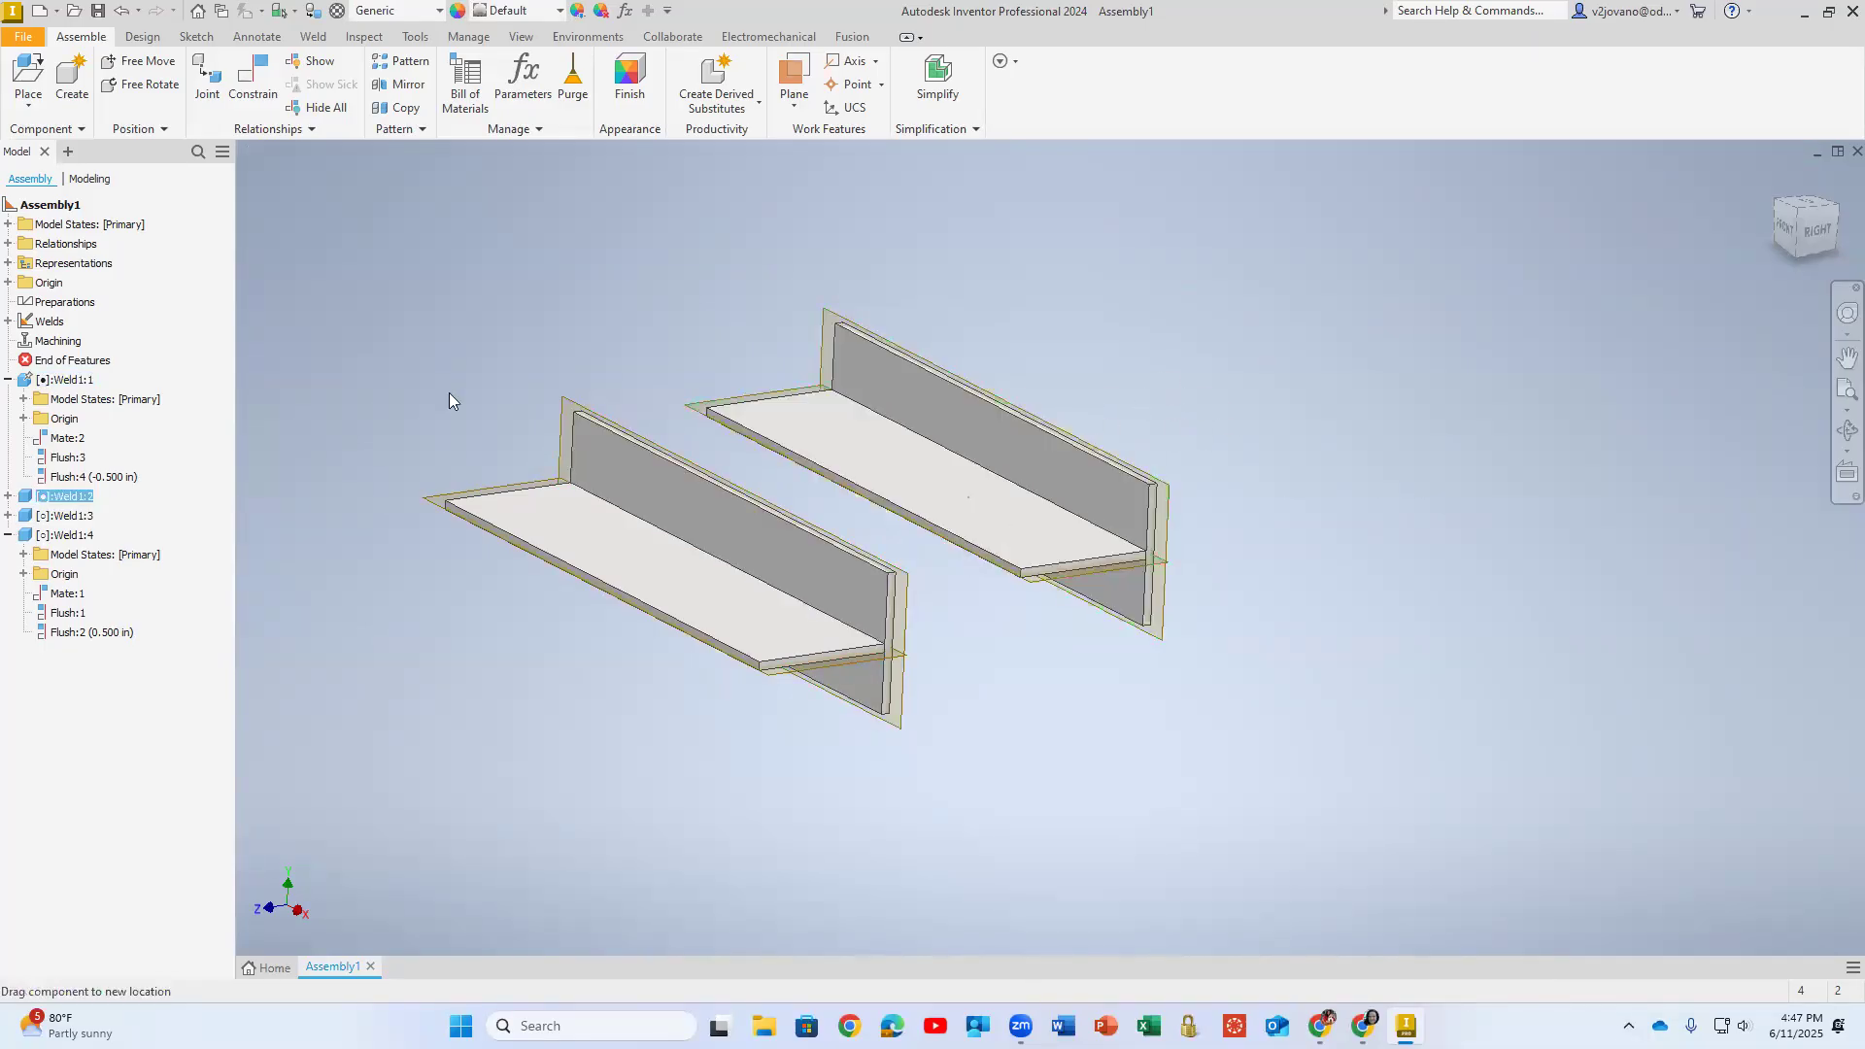
- Expand the Weld1:2 component and examine which faces its mate and two flush constraints reference
click(7, 497)
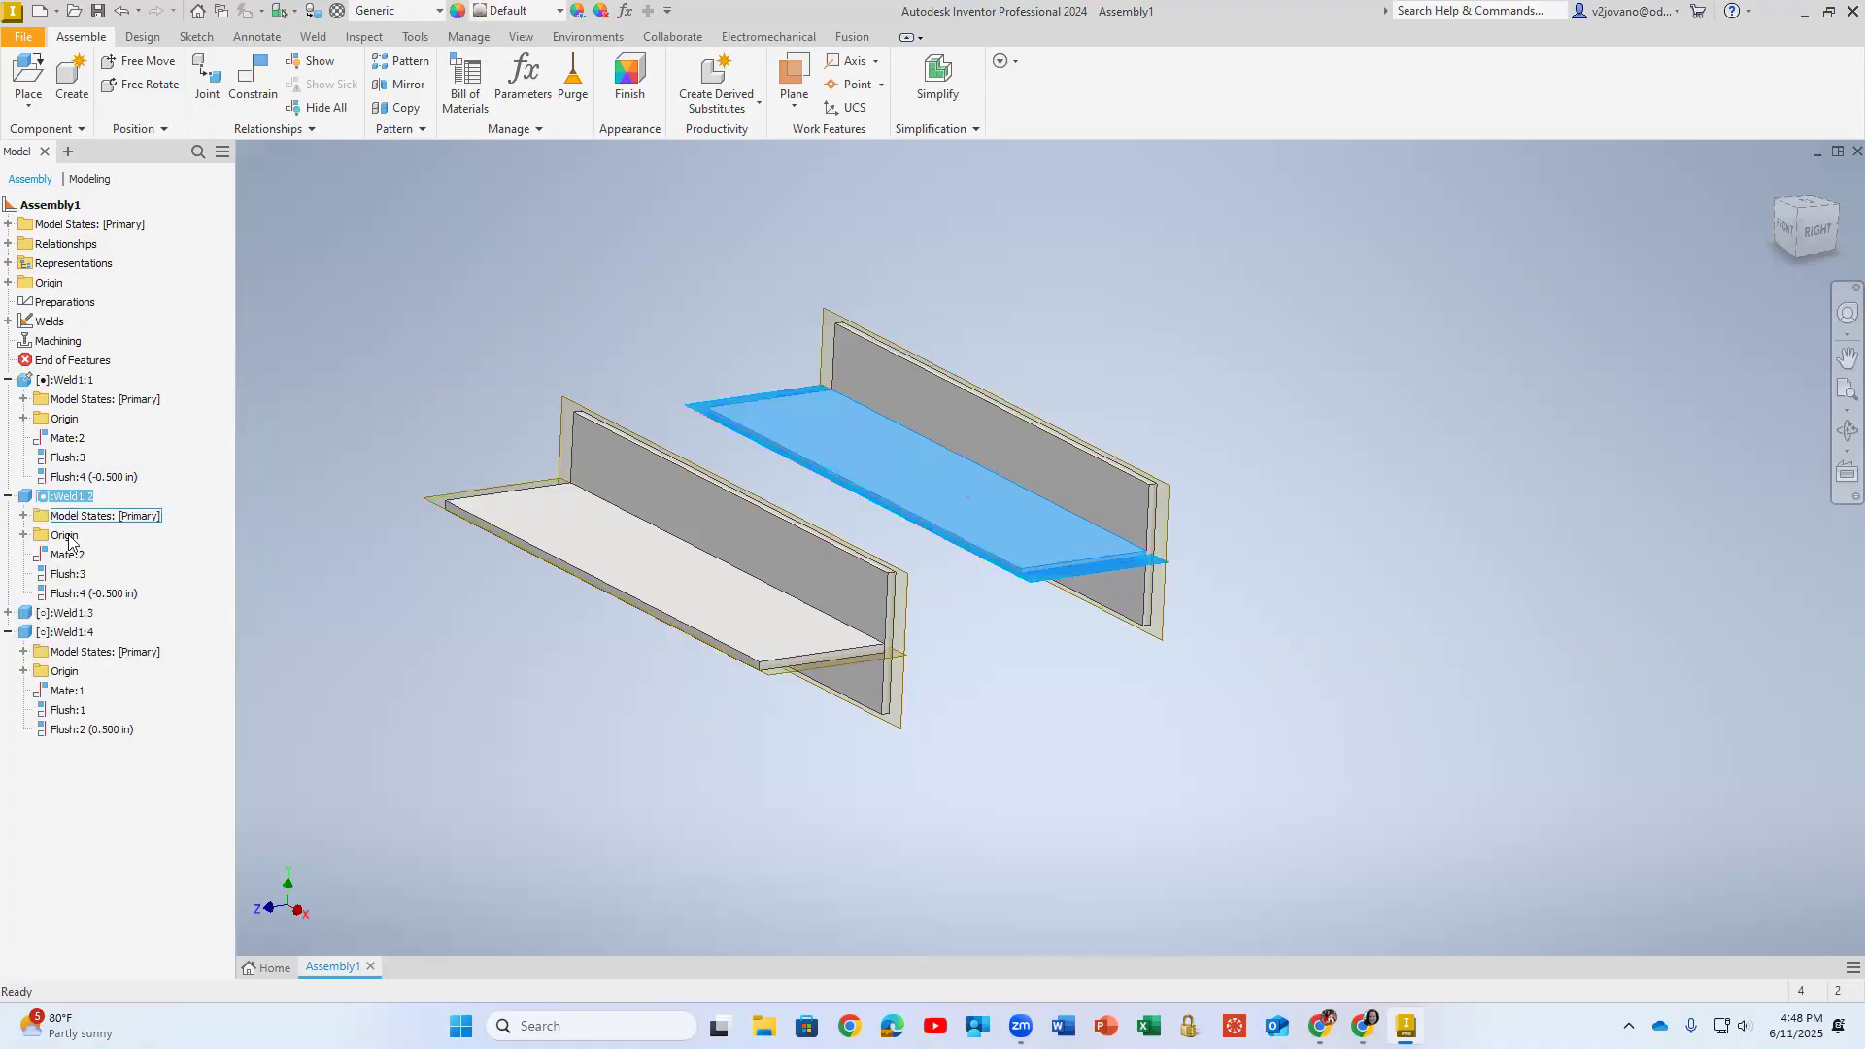
click(66, 554)
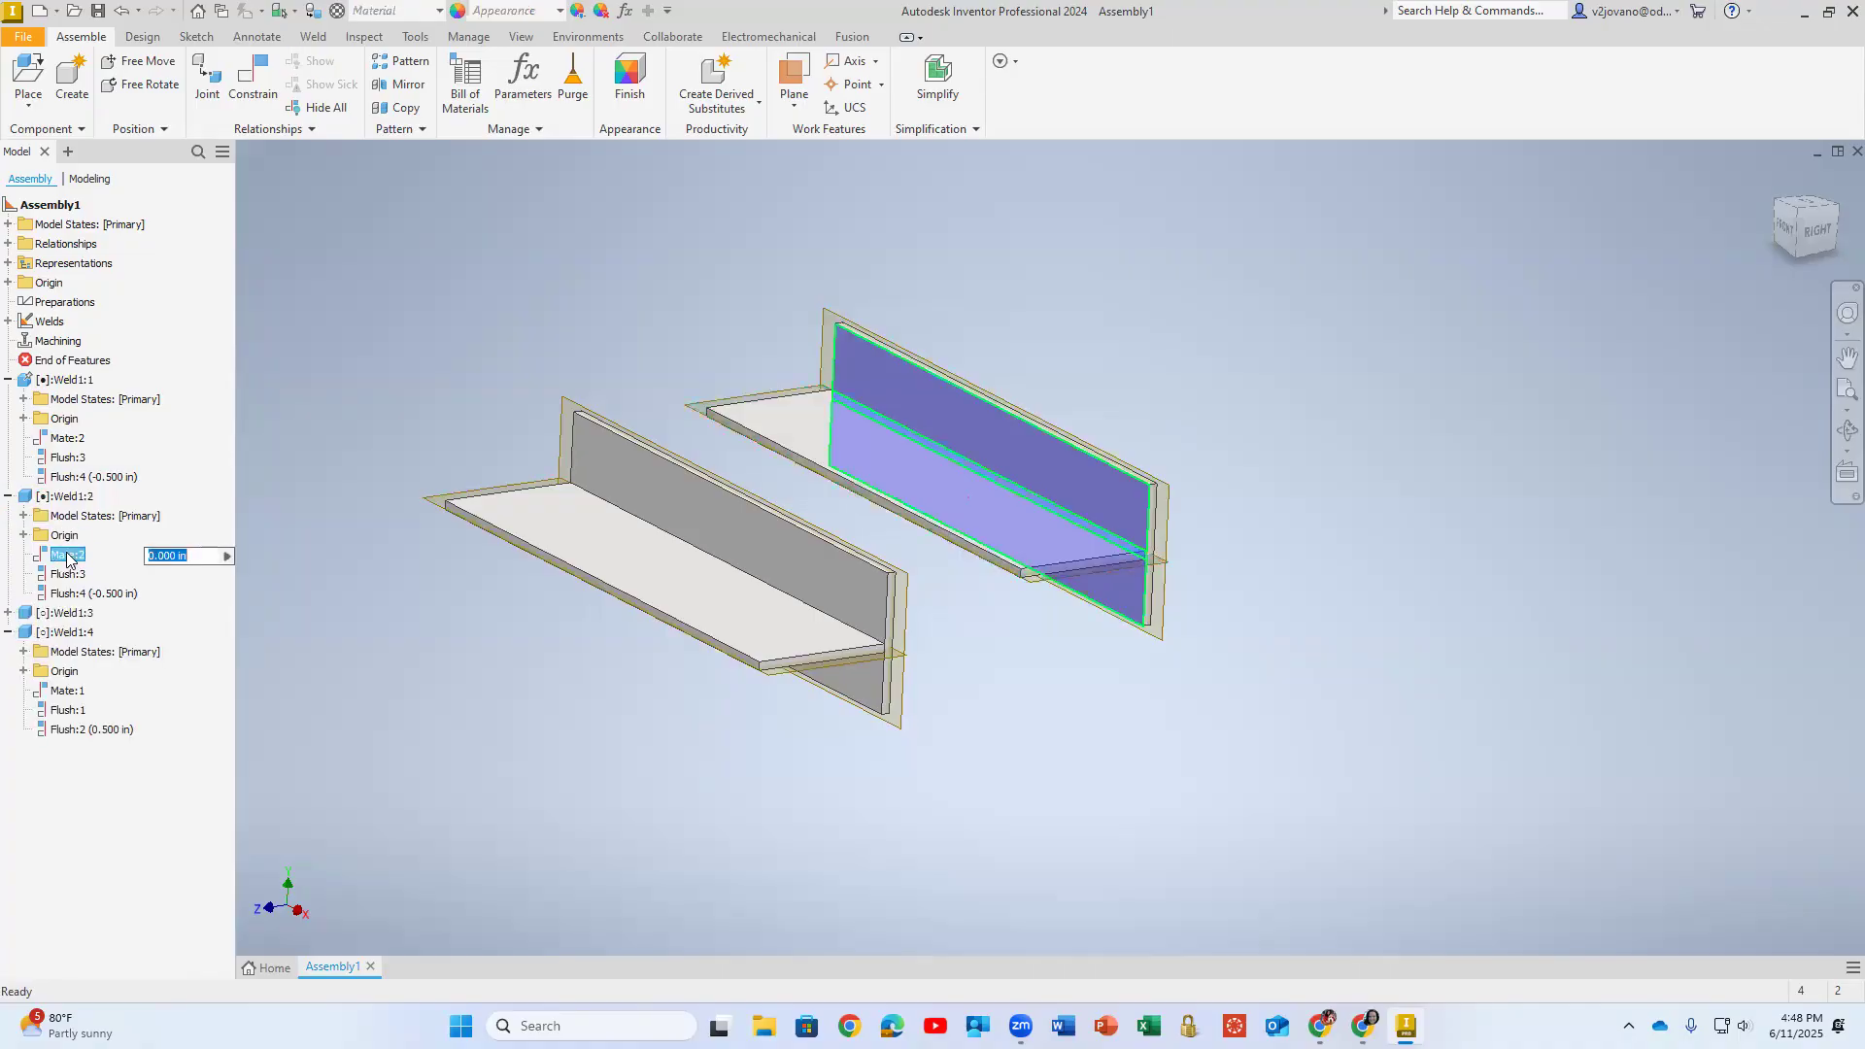
click(70, 575)
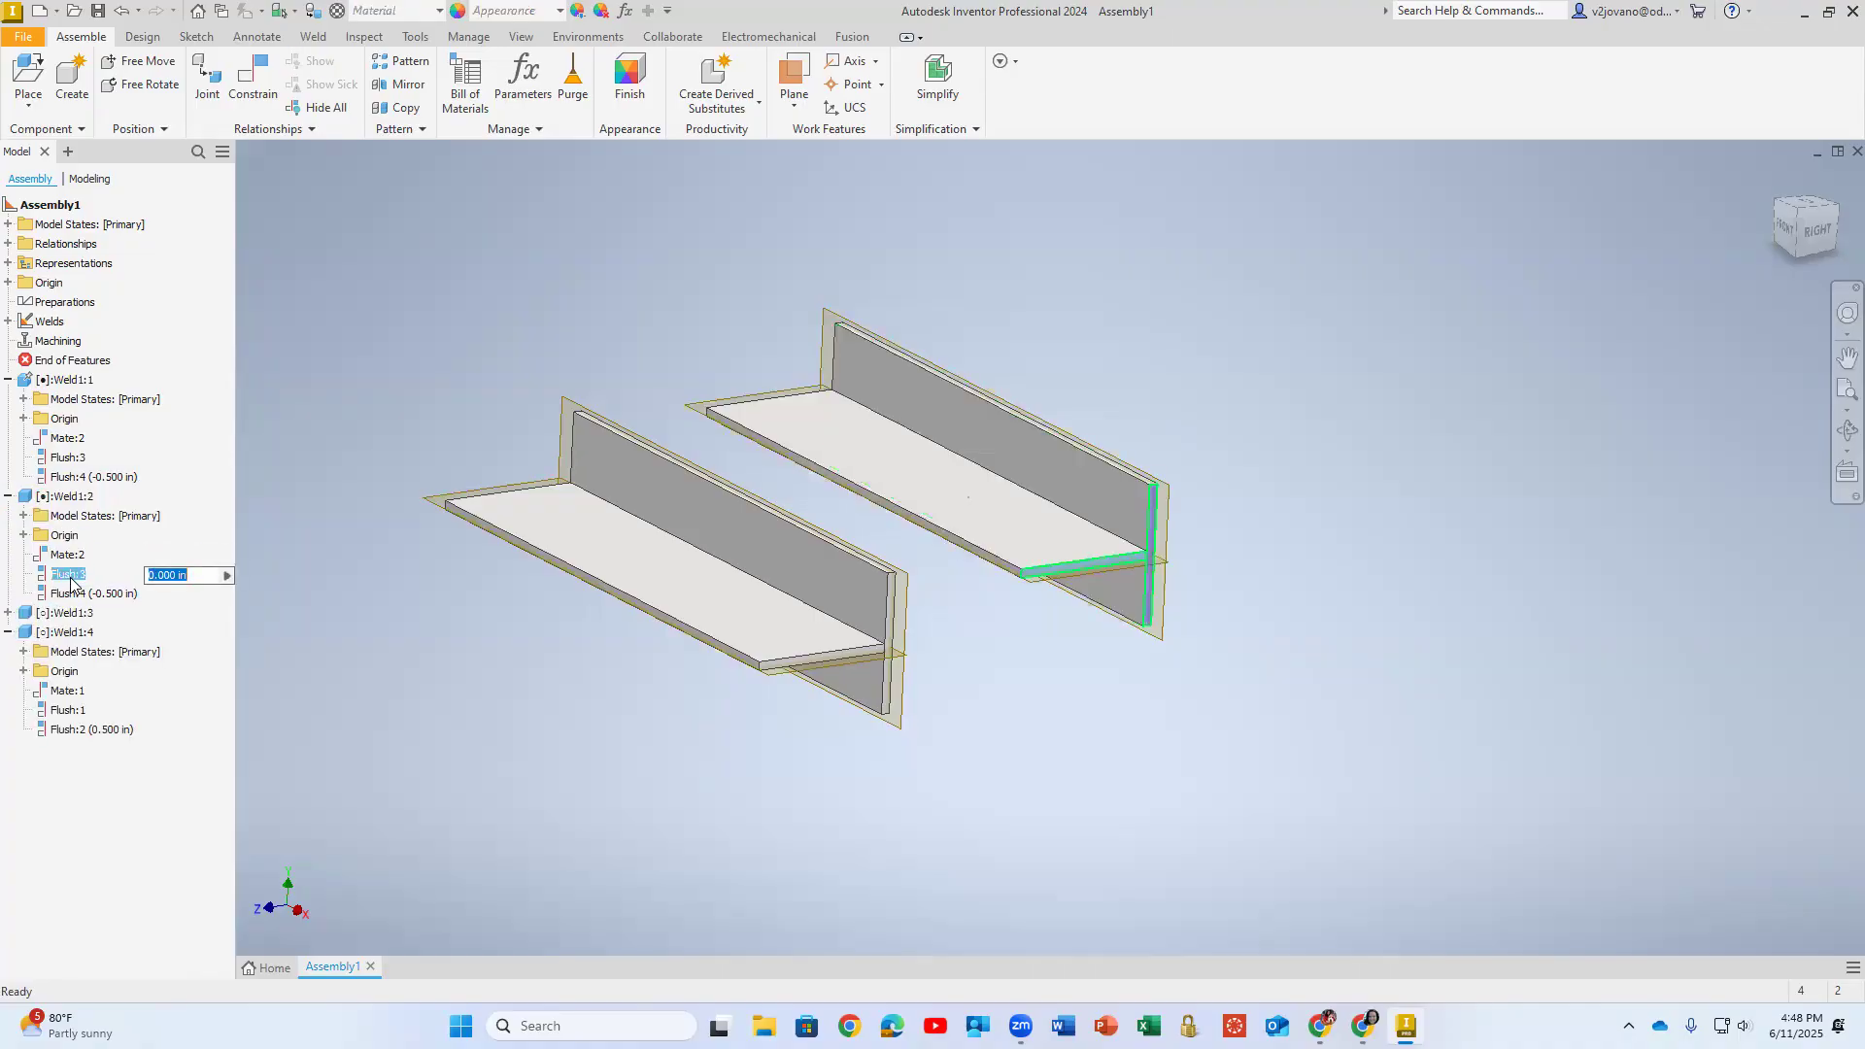
click(71, 593)
click(330, 489)
click(1000, 529)
click(1303, 431)
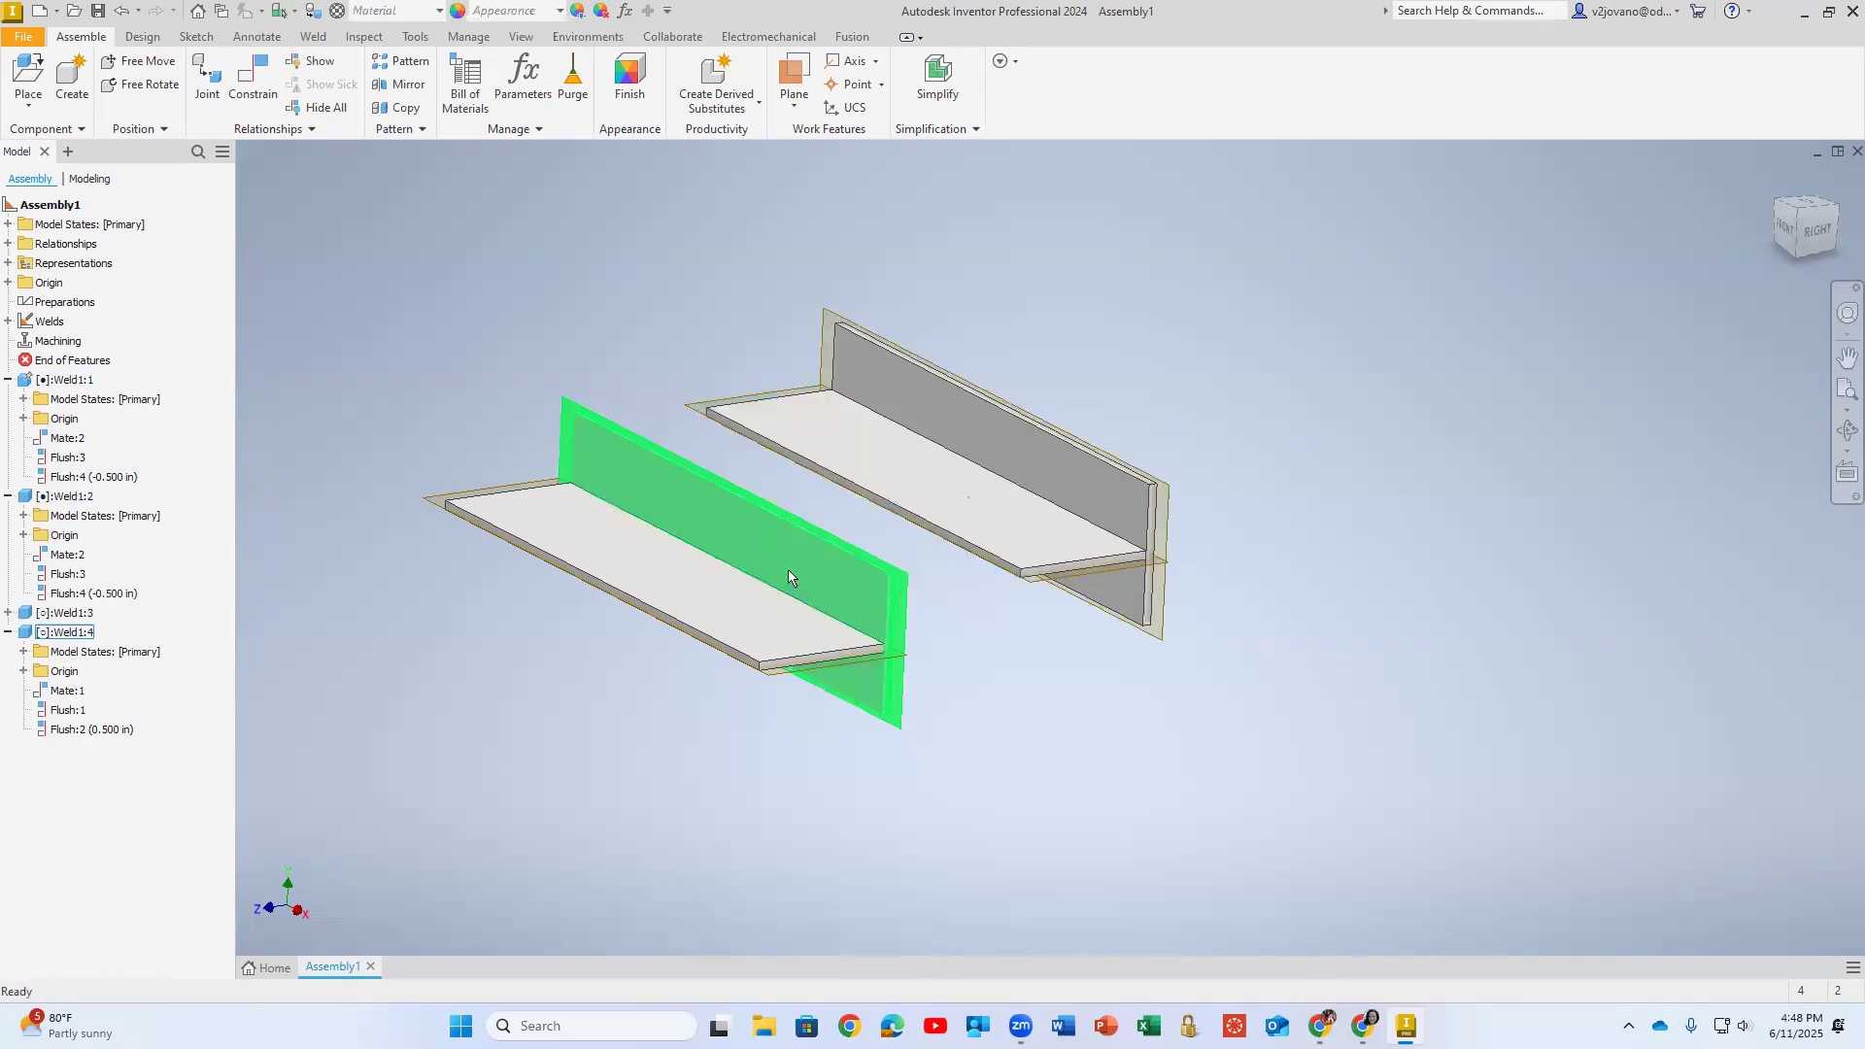
- Move the front T pair to the far side of the other T pair, keeping them side by side
drag(788, 571, 1370, 407)
middle_drag(1018, 674, 805, 770)
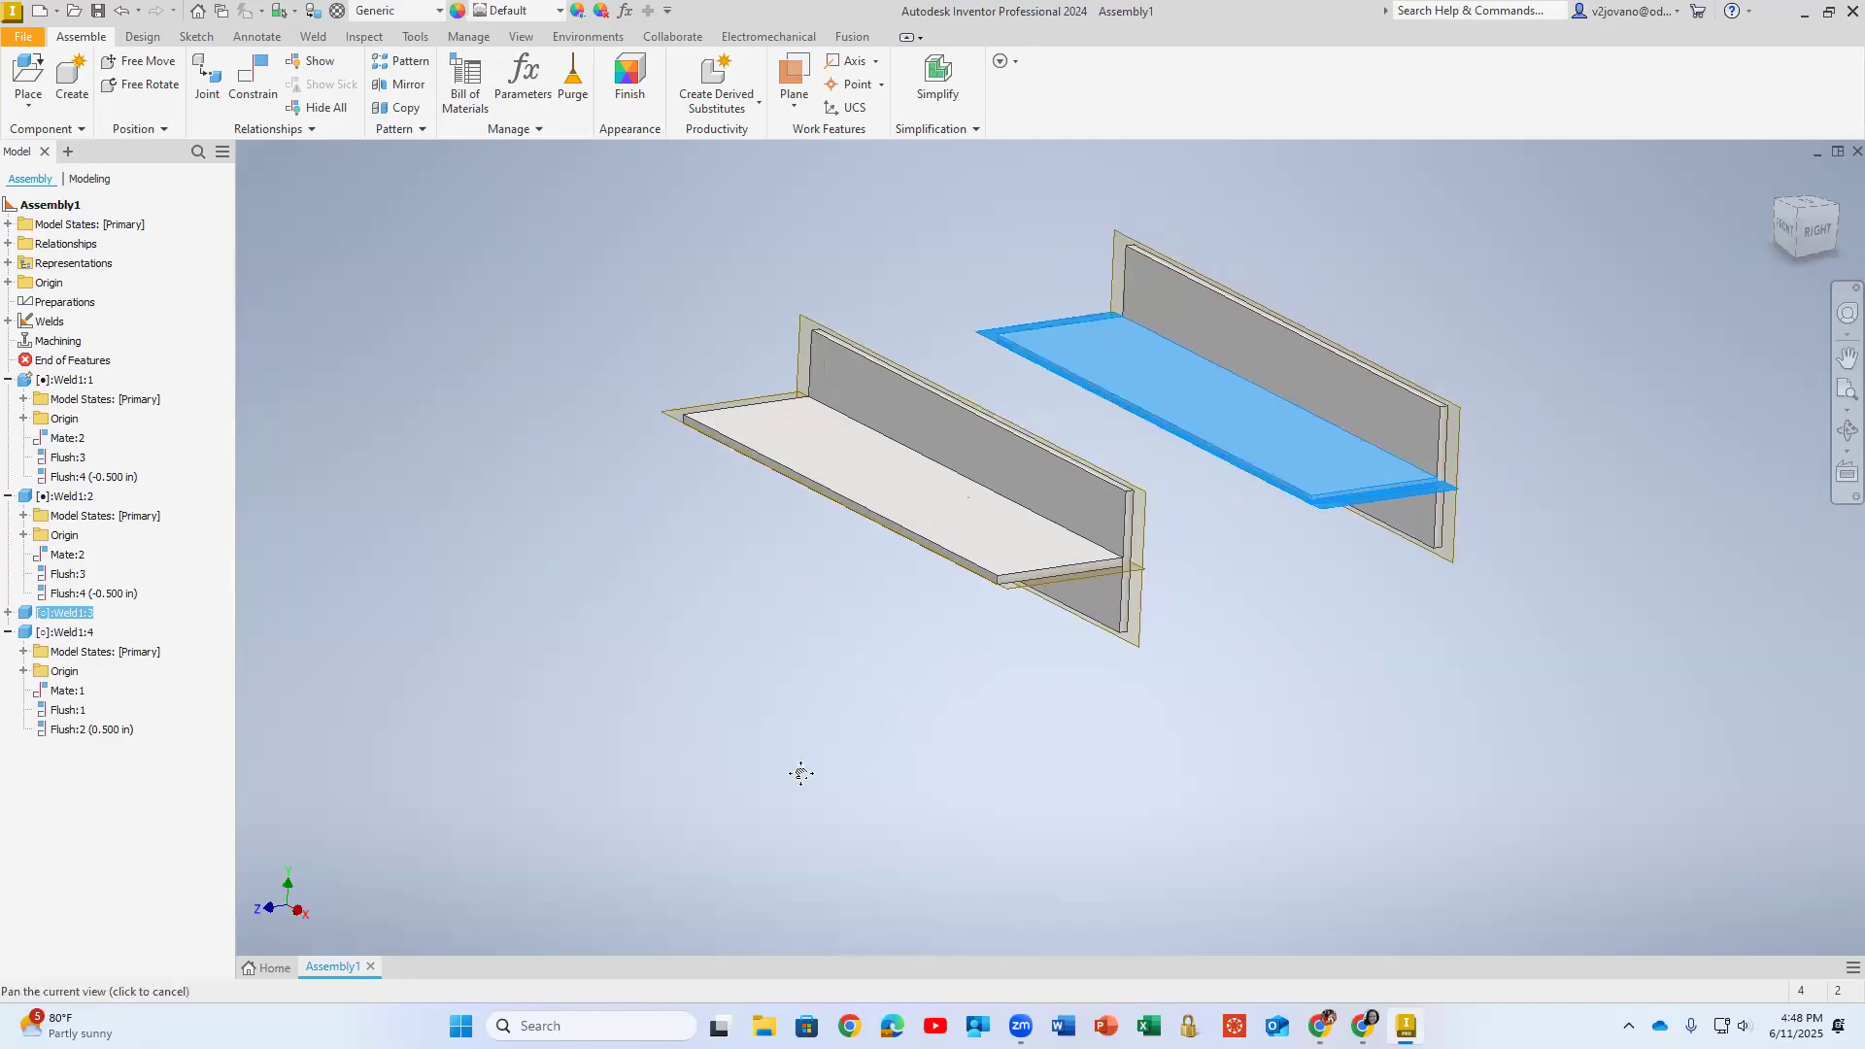
click(701, 676)
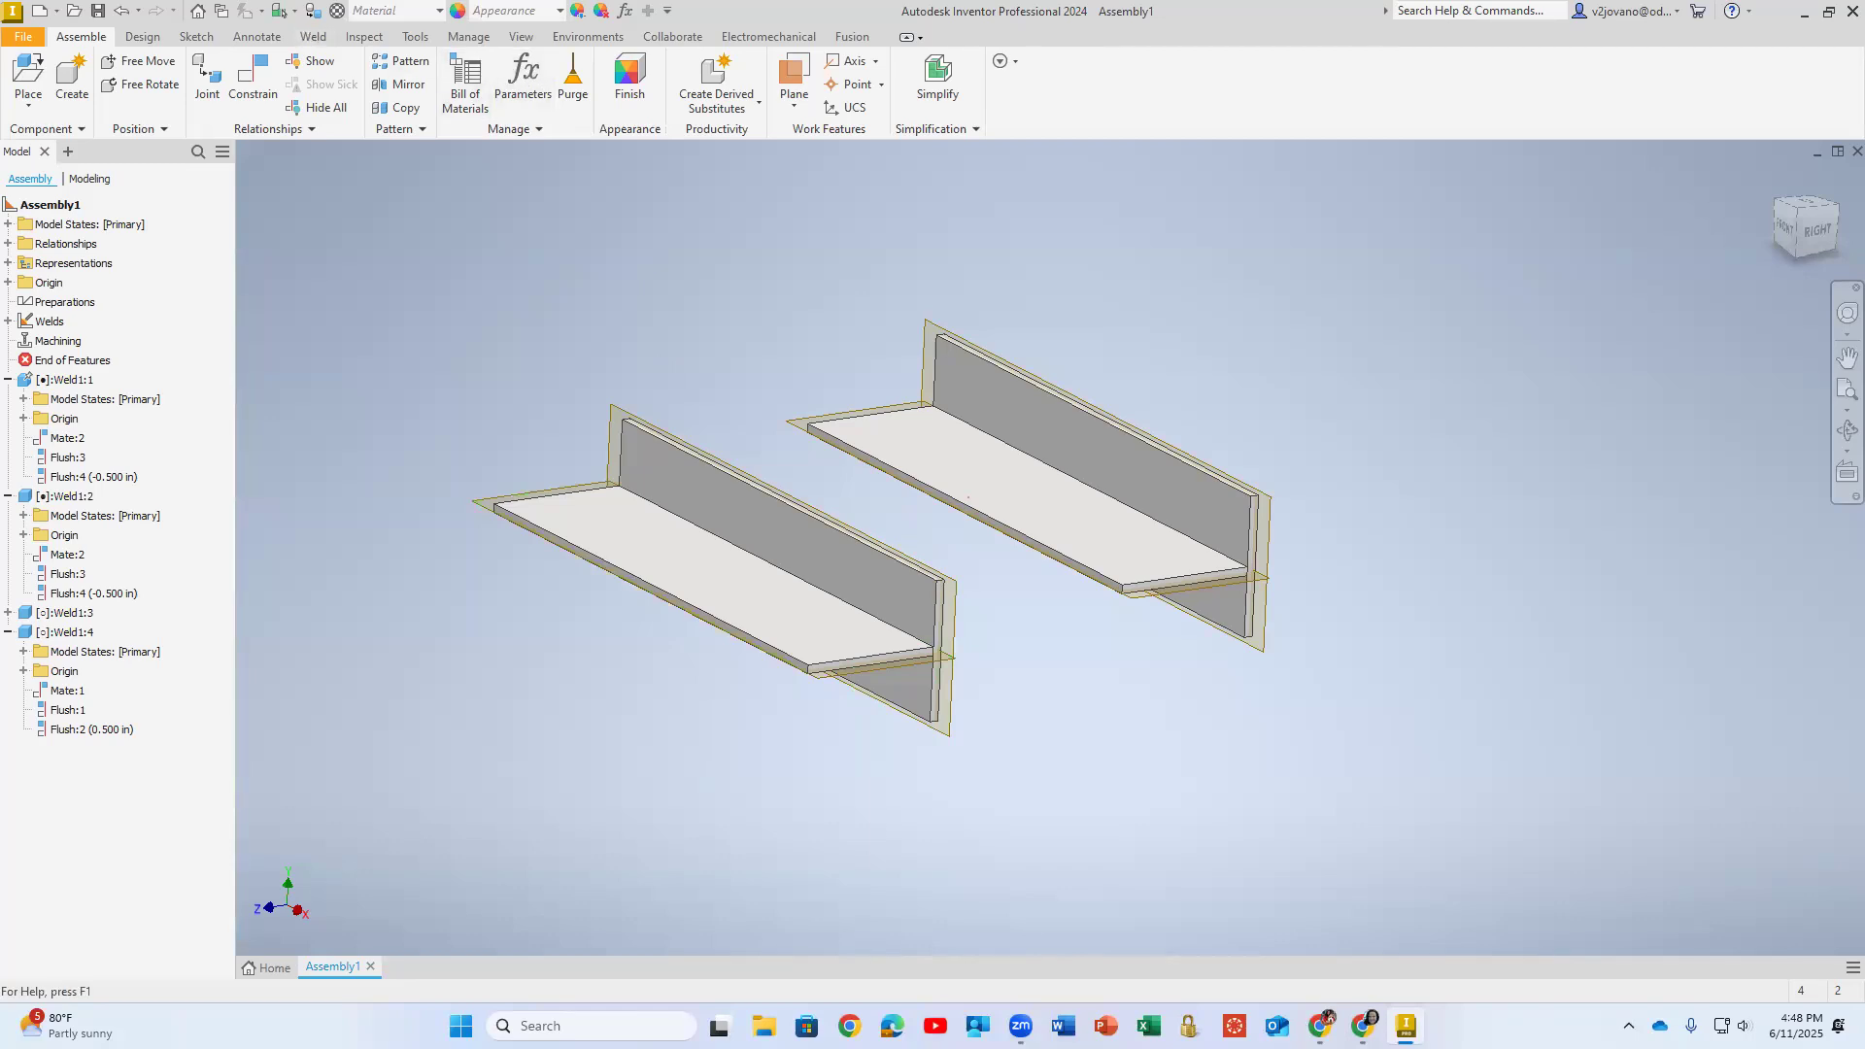
- Activate the Welds group and start a fillet weld with a Flat contour
click(312, 37)
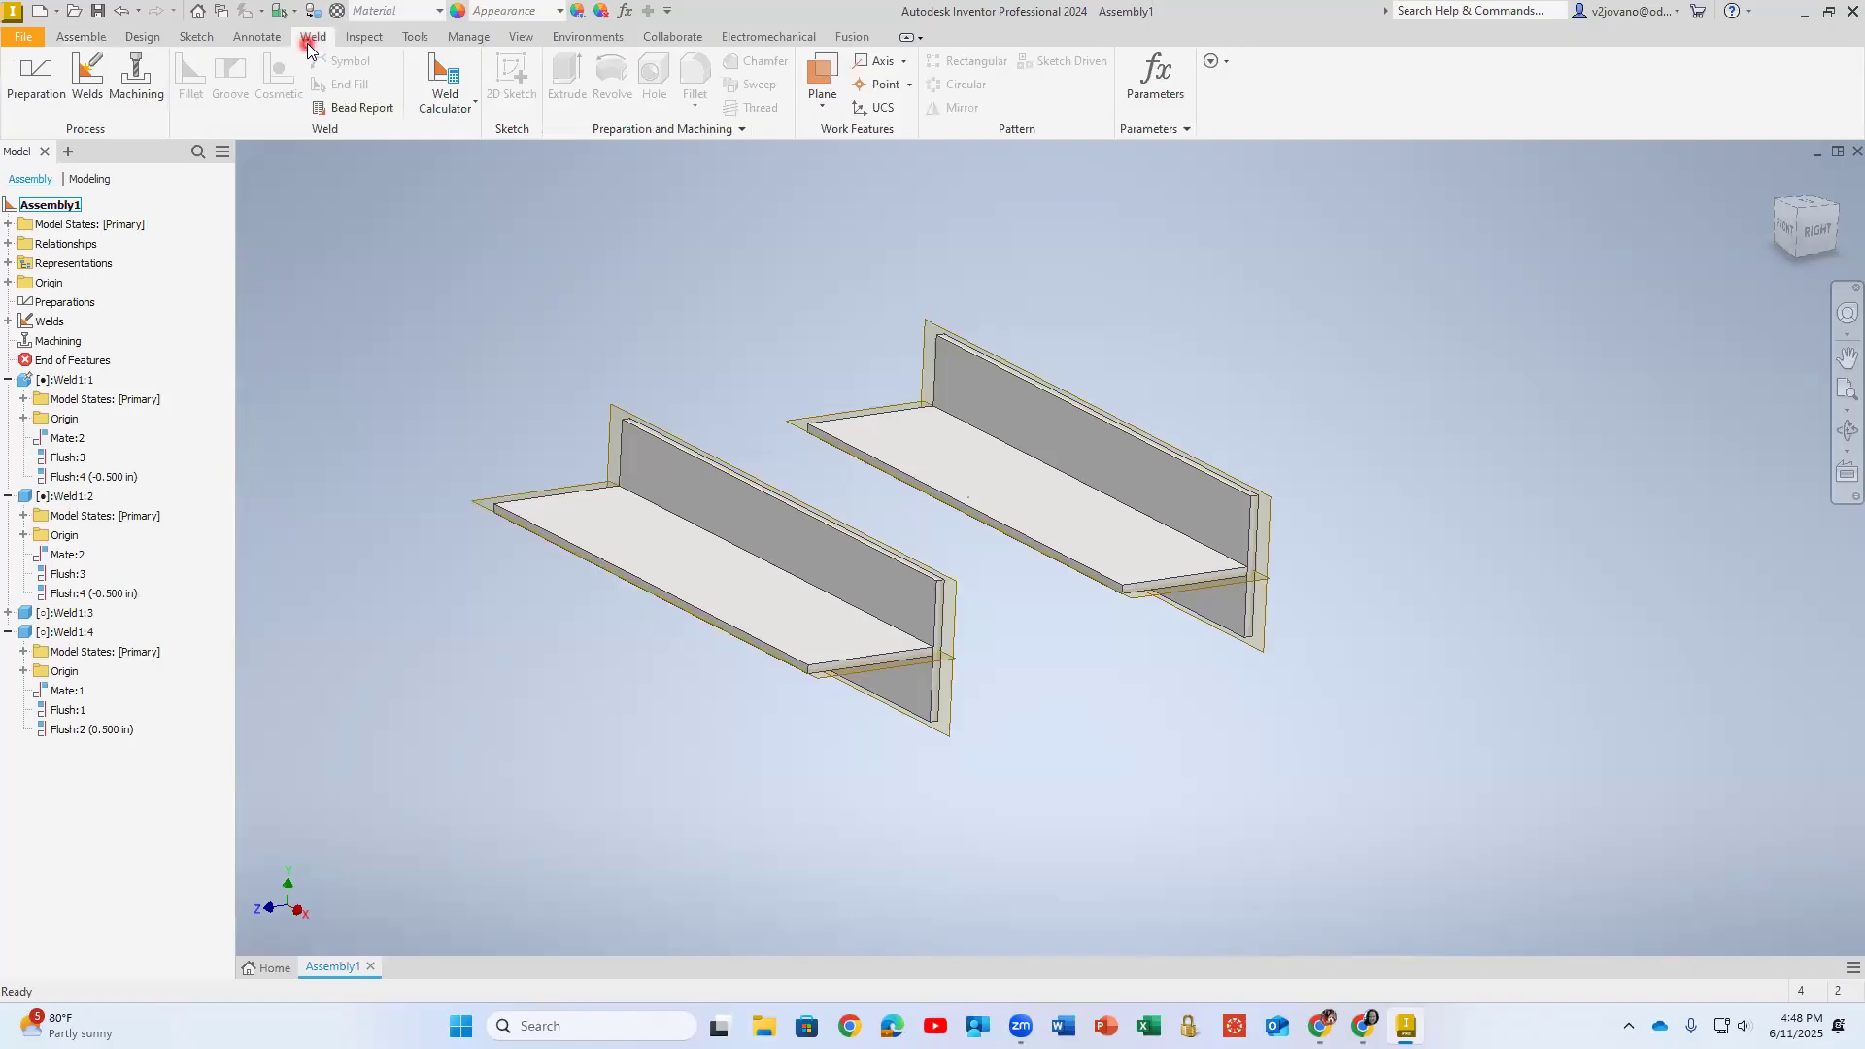
click(87, 77)
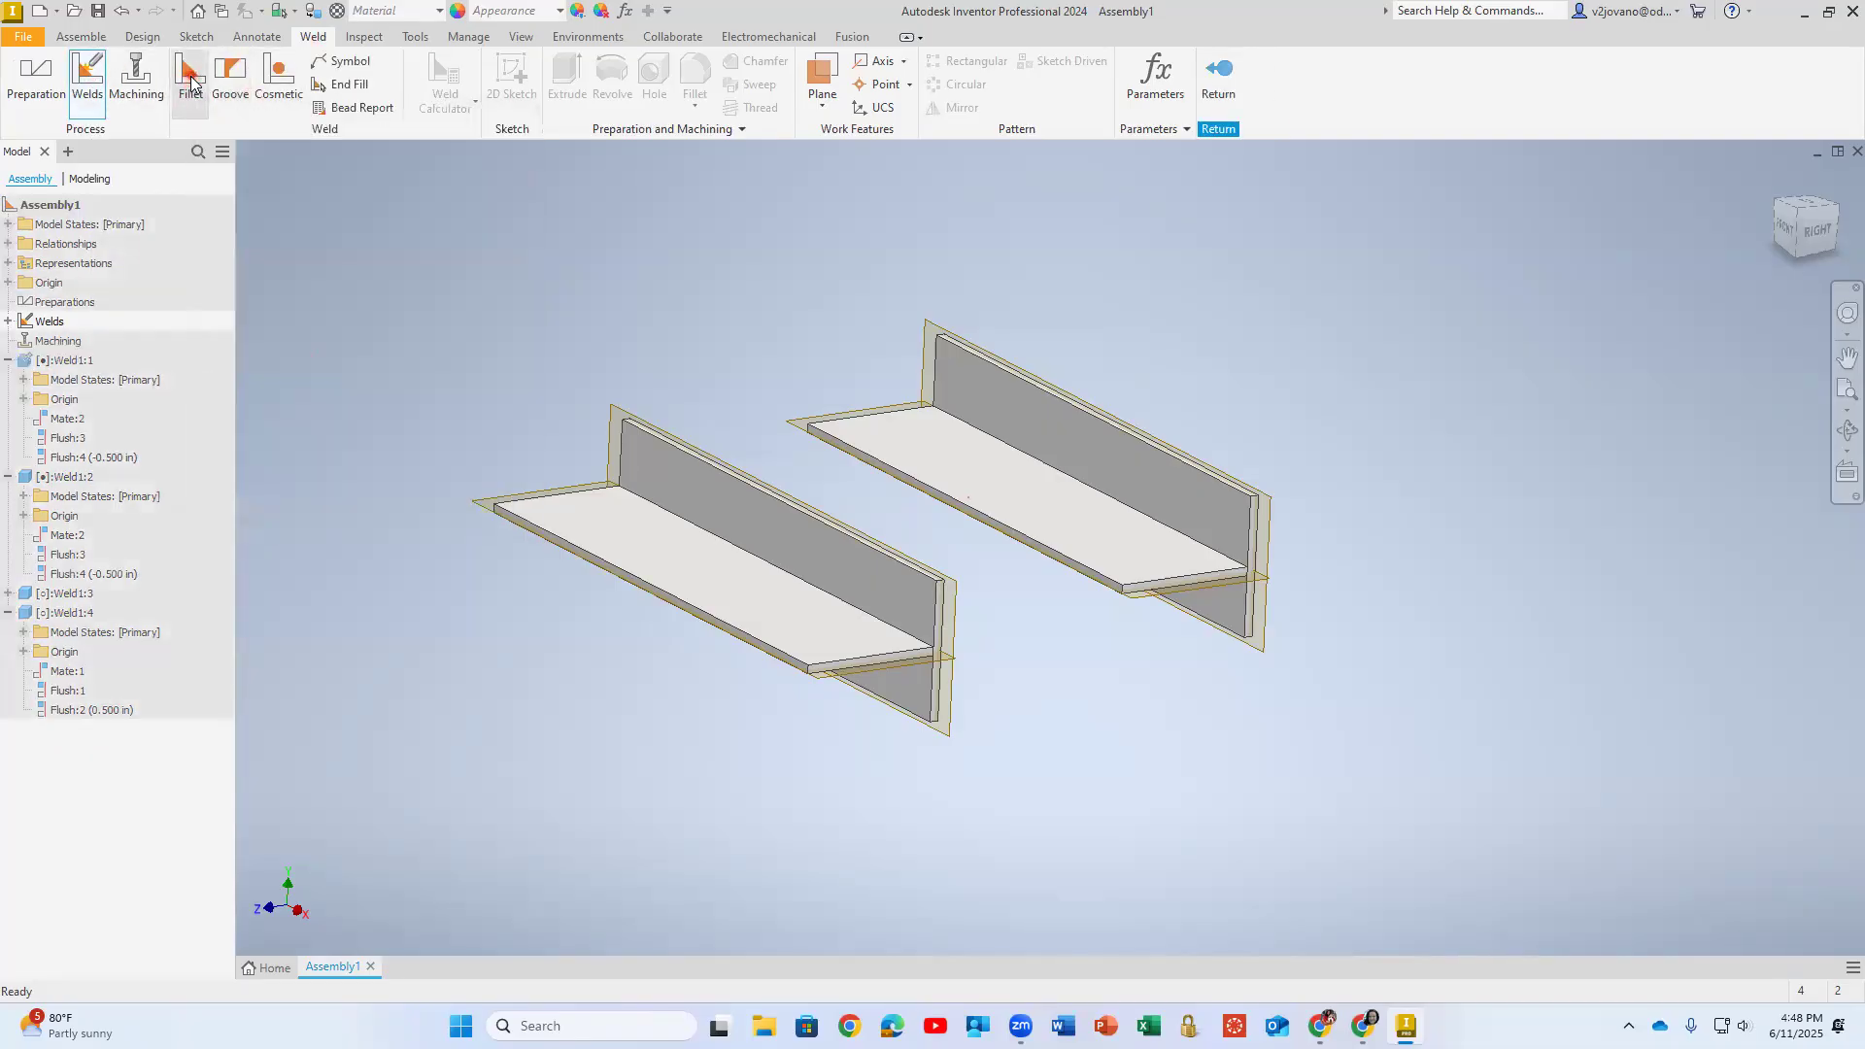
click(200, 85)
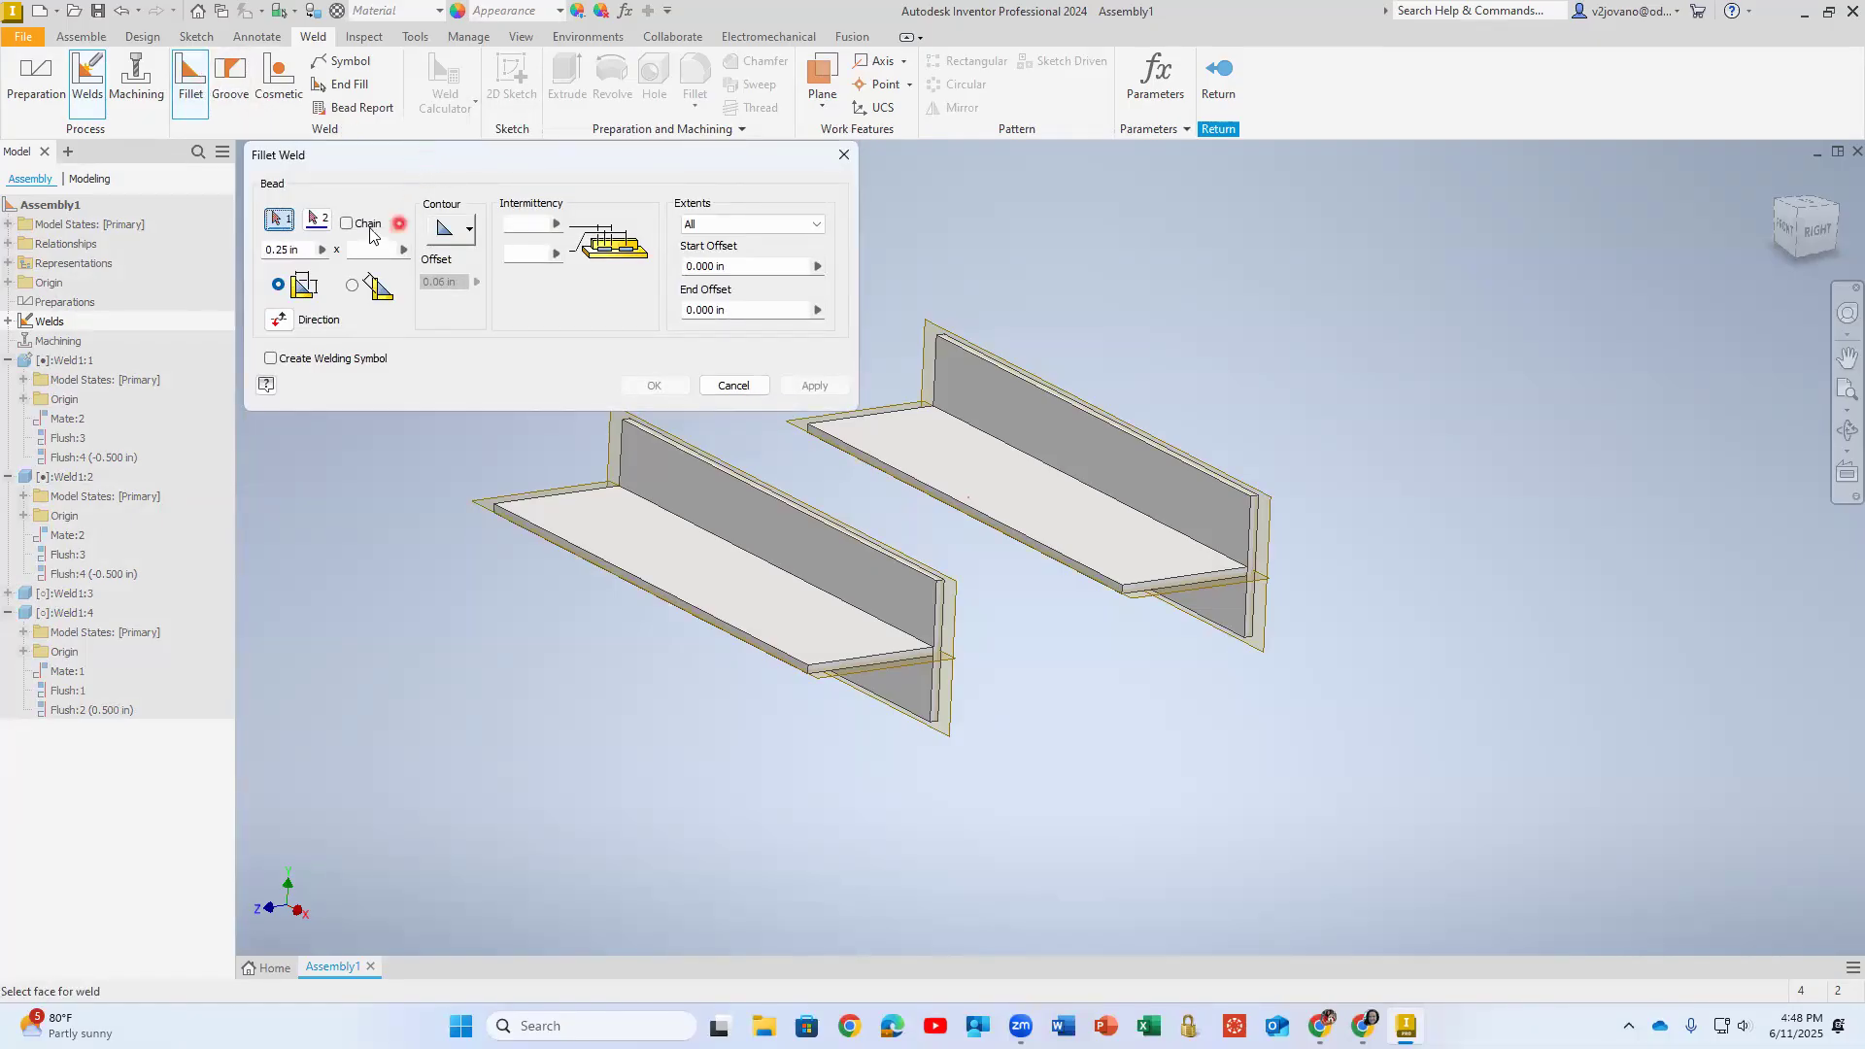
click(465, 231)
click(463, 218)
click(468, 234)
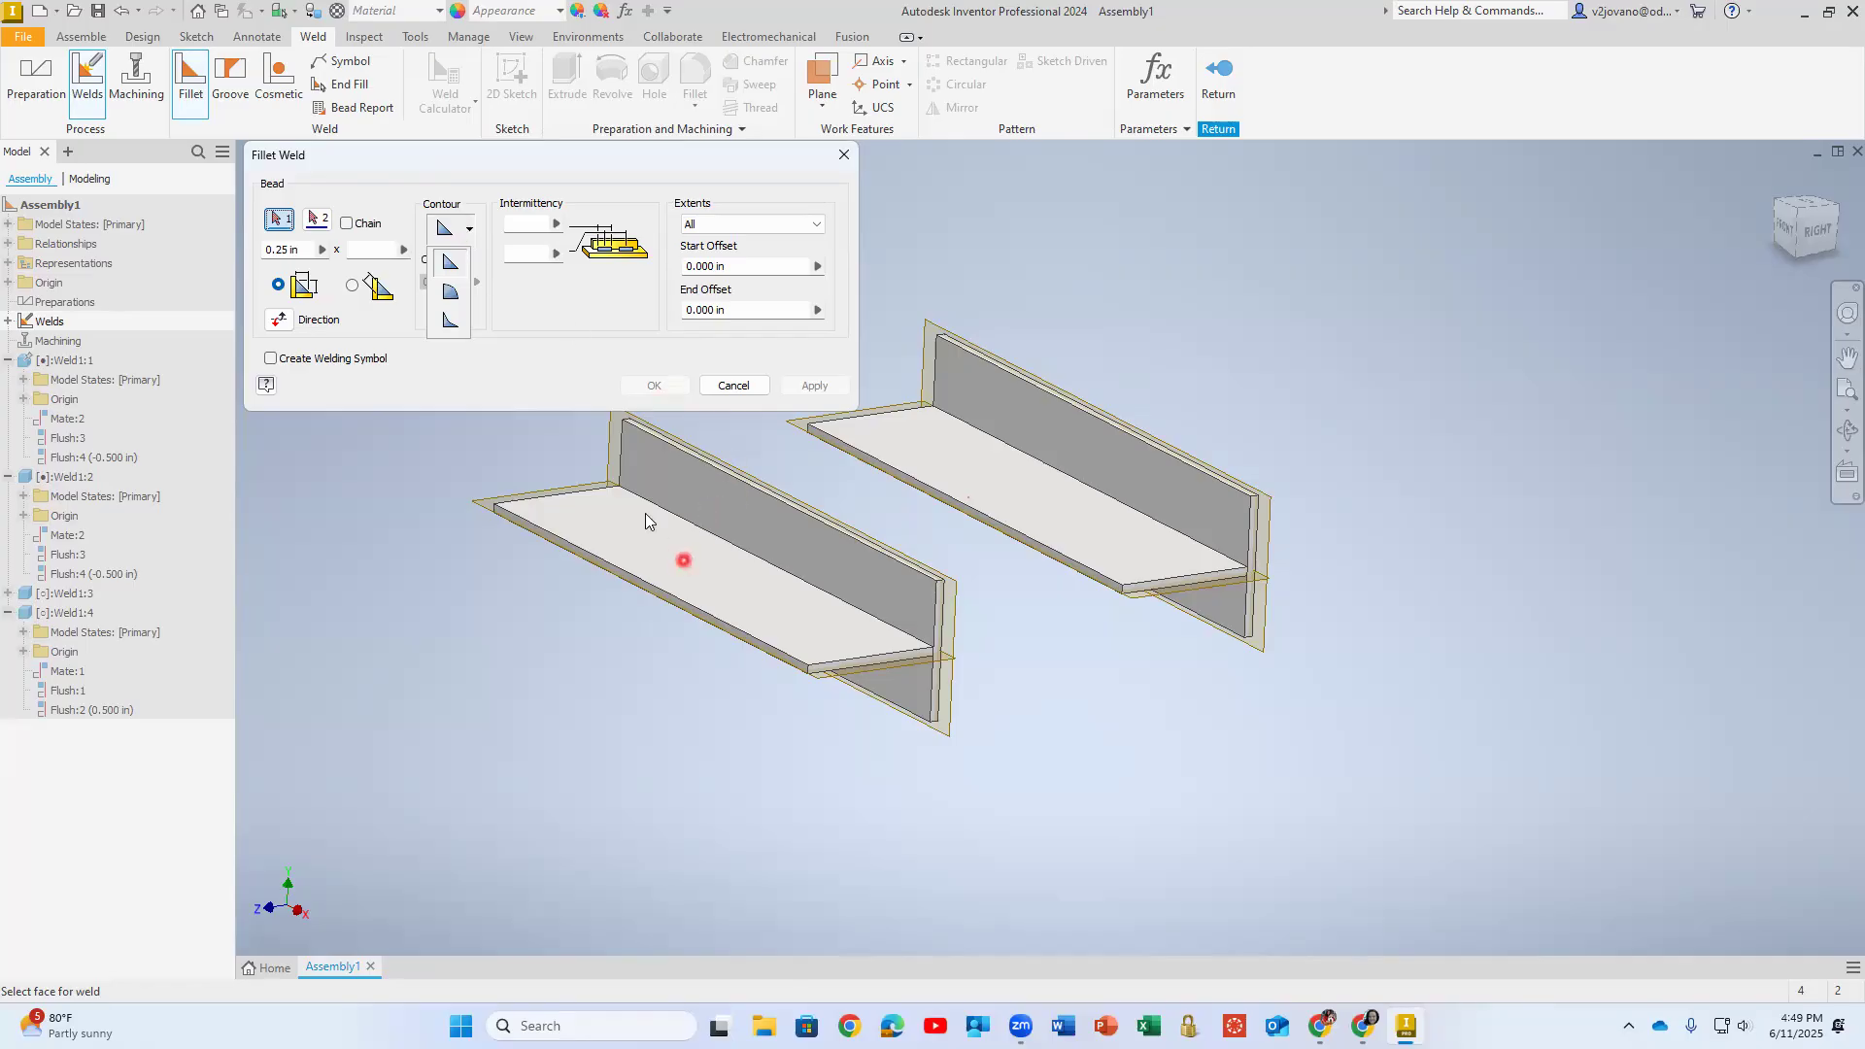
click(452, 264)
click(469, 229)
click(453, 233)
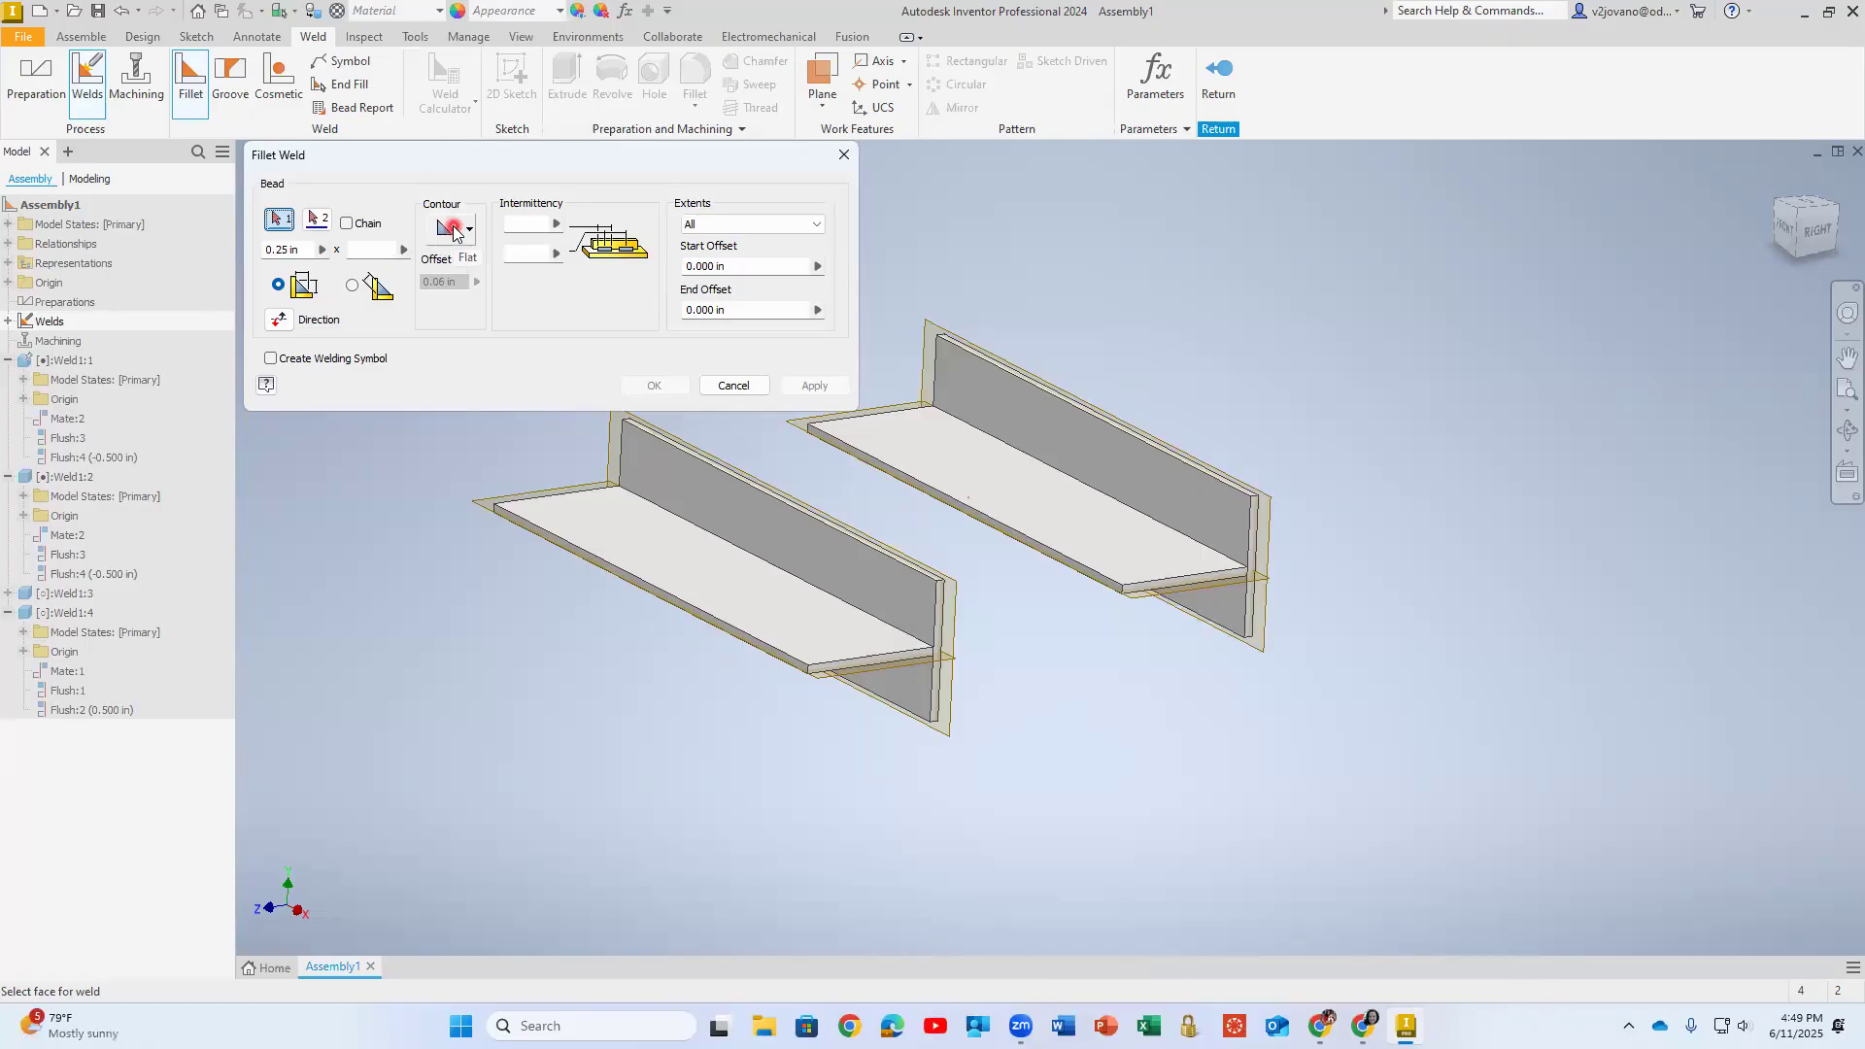
- Choose the front T's horizontal plate upper face and its vertical plate's broad face as the two fillet weld faces
click(281, 220)
click(629, 538)
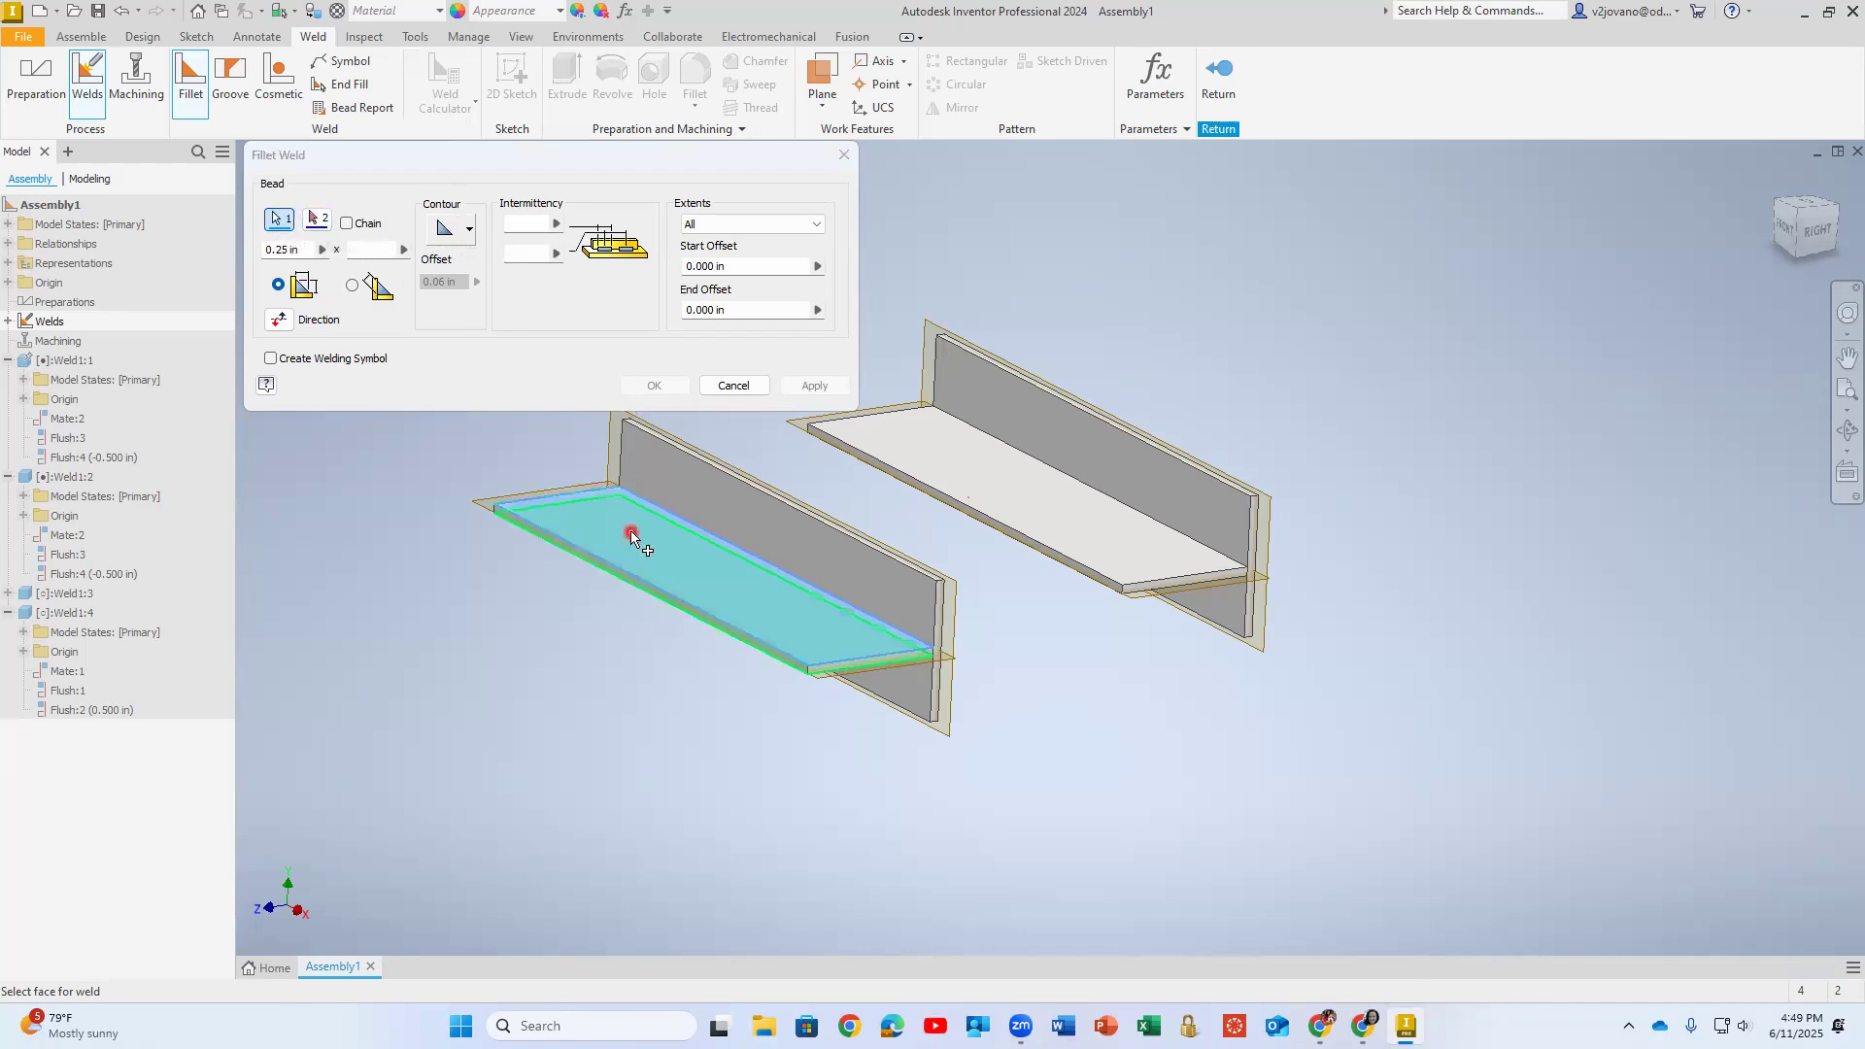
click(318, 219)
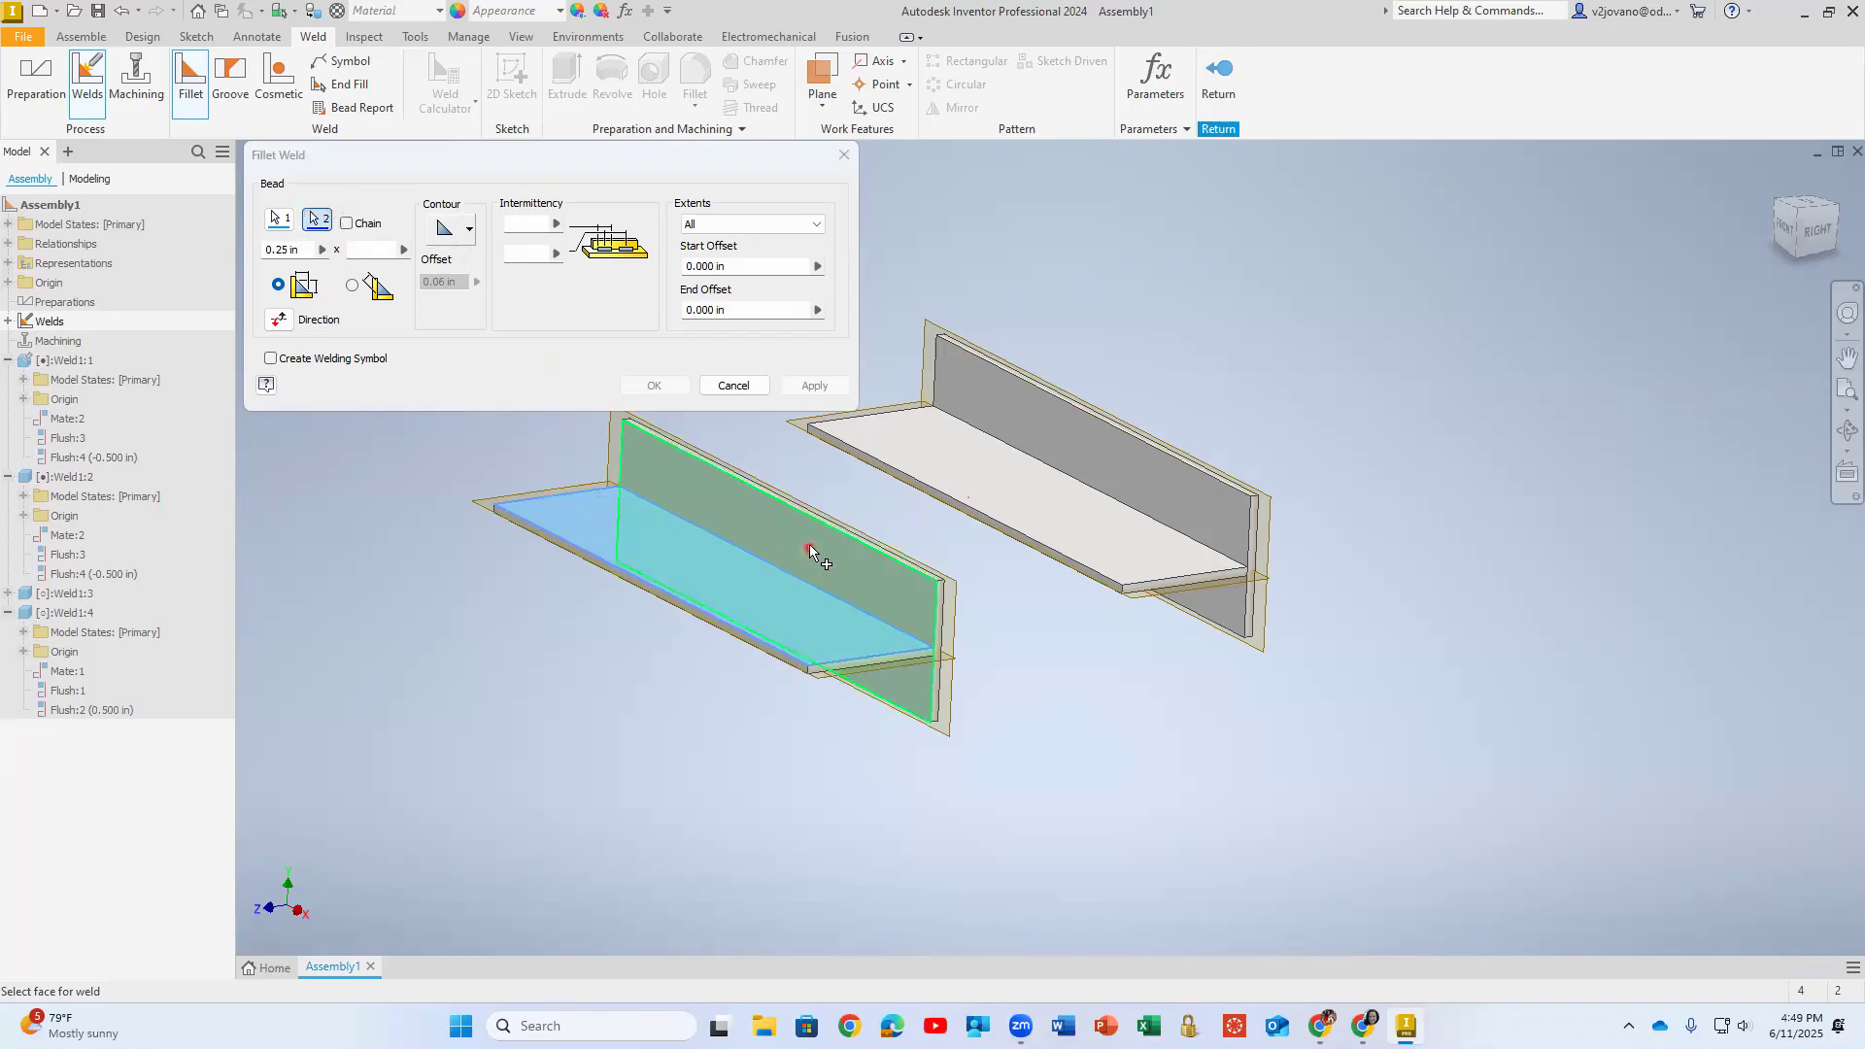
click(763, 530)
scroll(780, 589, up, 3)
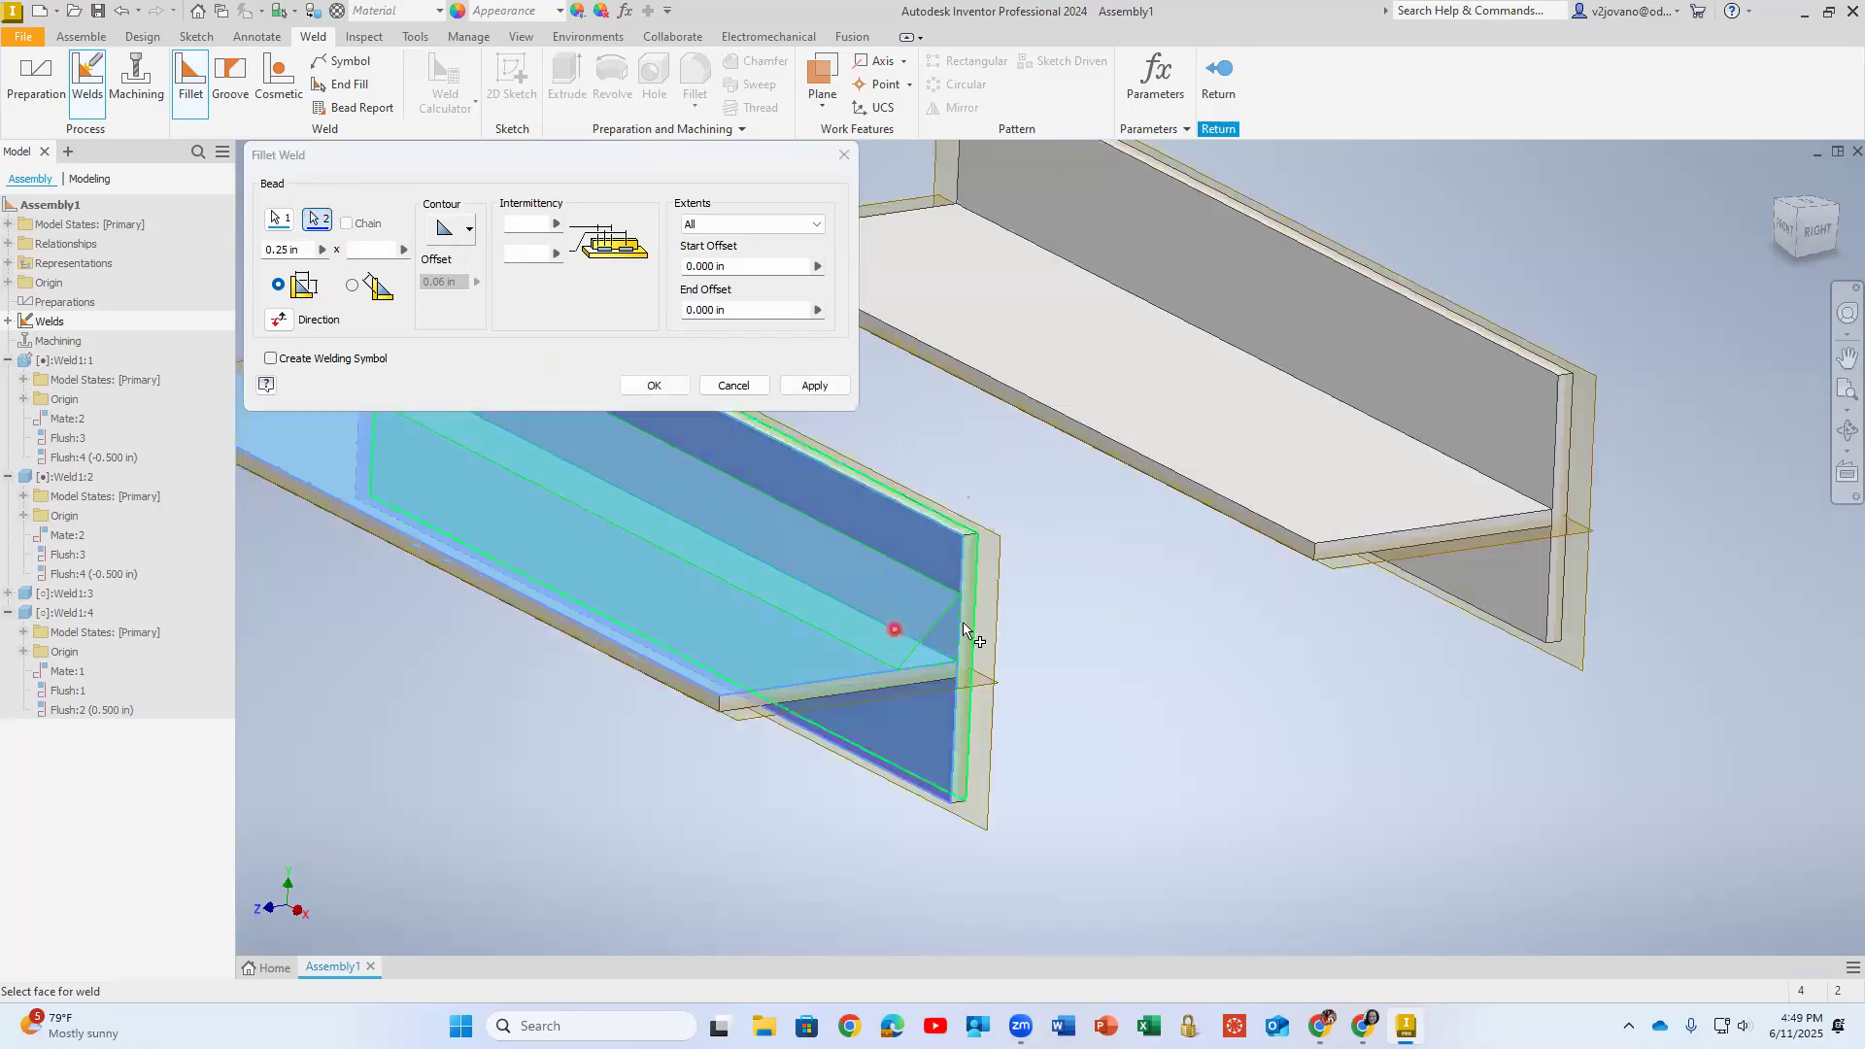
scroll(785, 590, down, 2)
scroll(785, 590, down, 3)
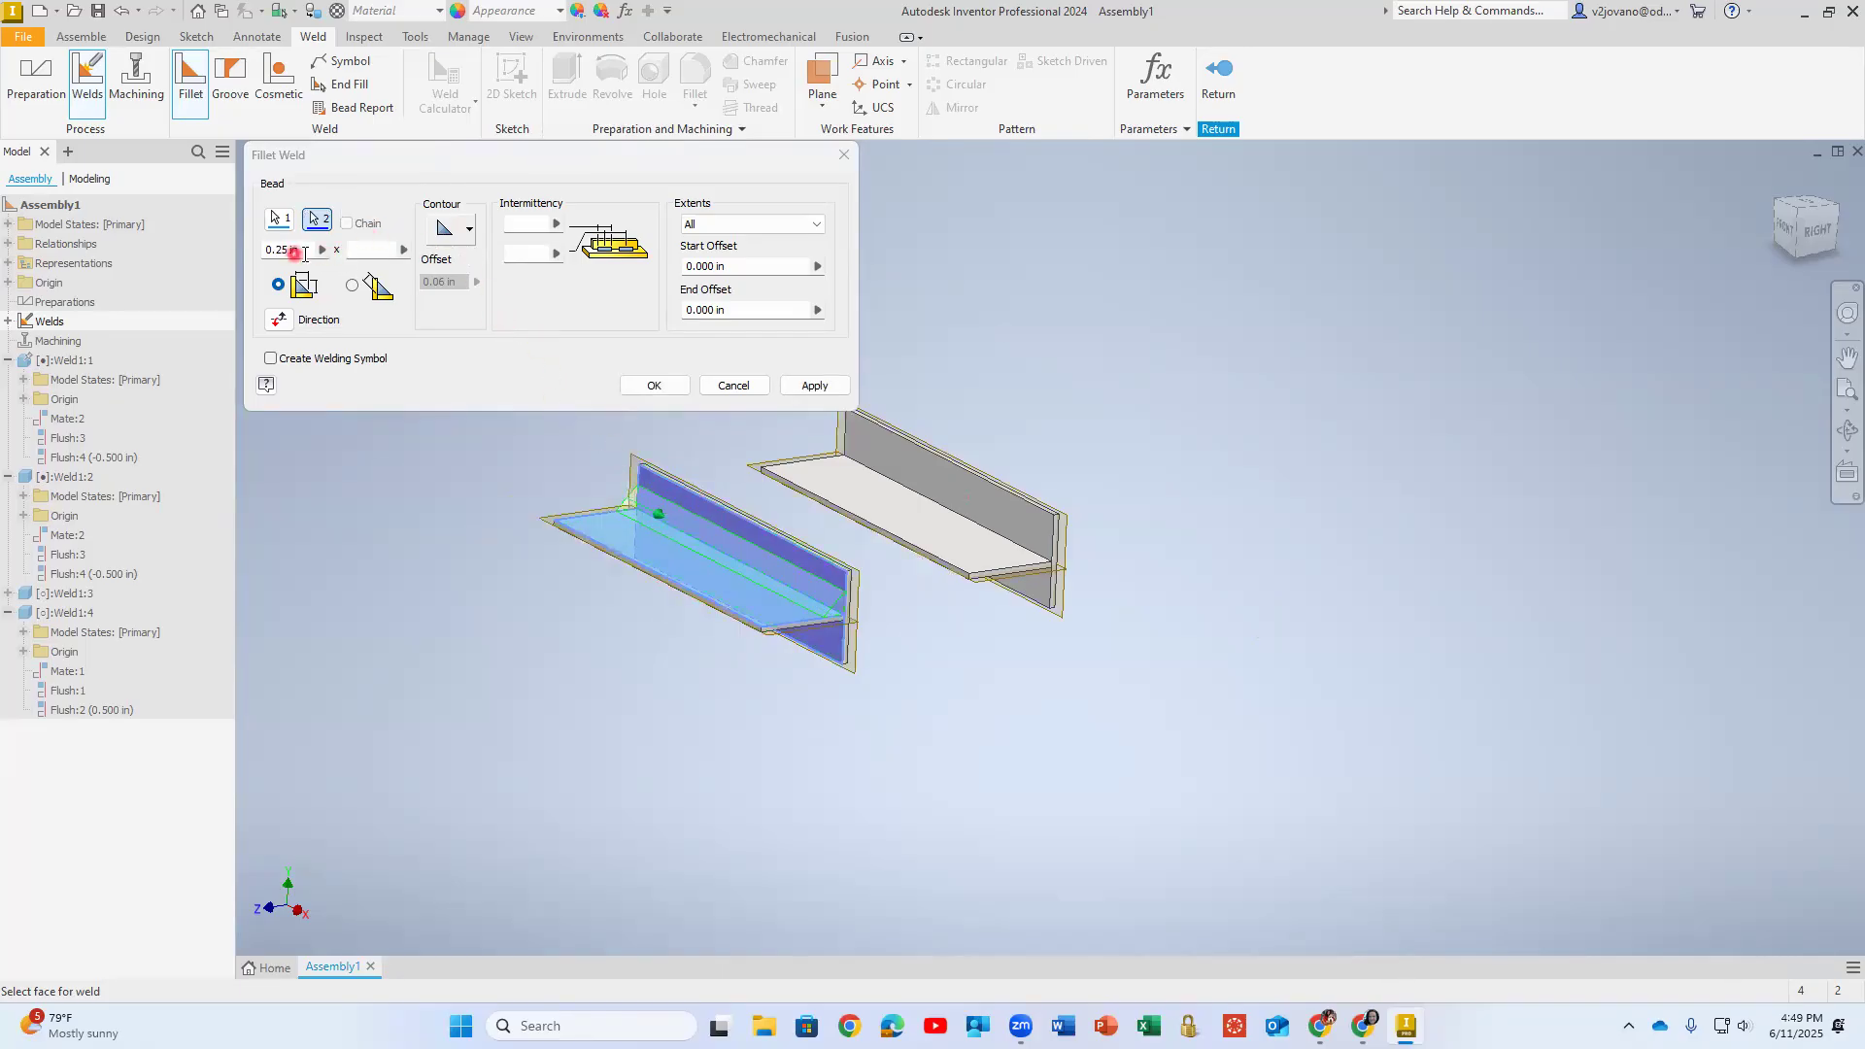
- Set the bead leg length to 0.125 in and create the flat fillet weld on the front T's upper joint
drag(313, 250, 247, 250)
text(0.125)
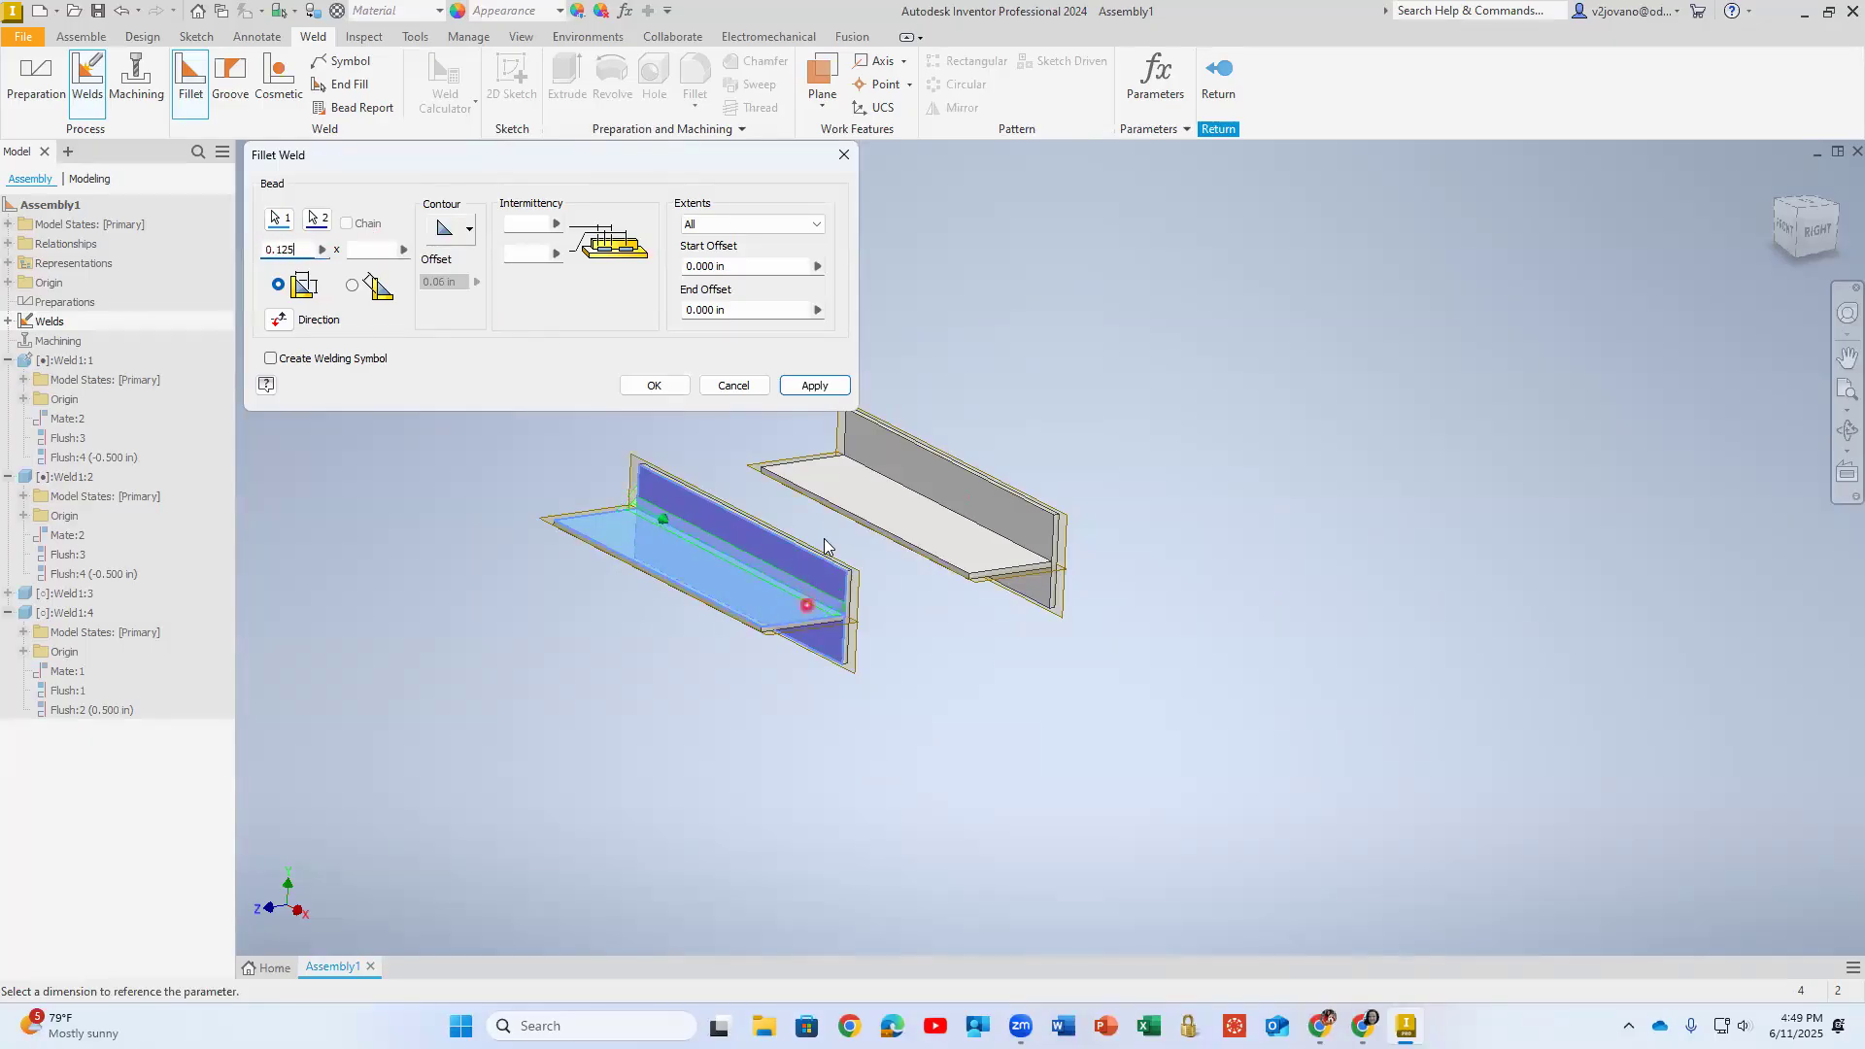
scroll(823, 544, down, 5)
middle_drag(799, 580, 1444, 541)
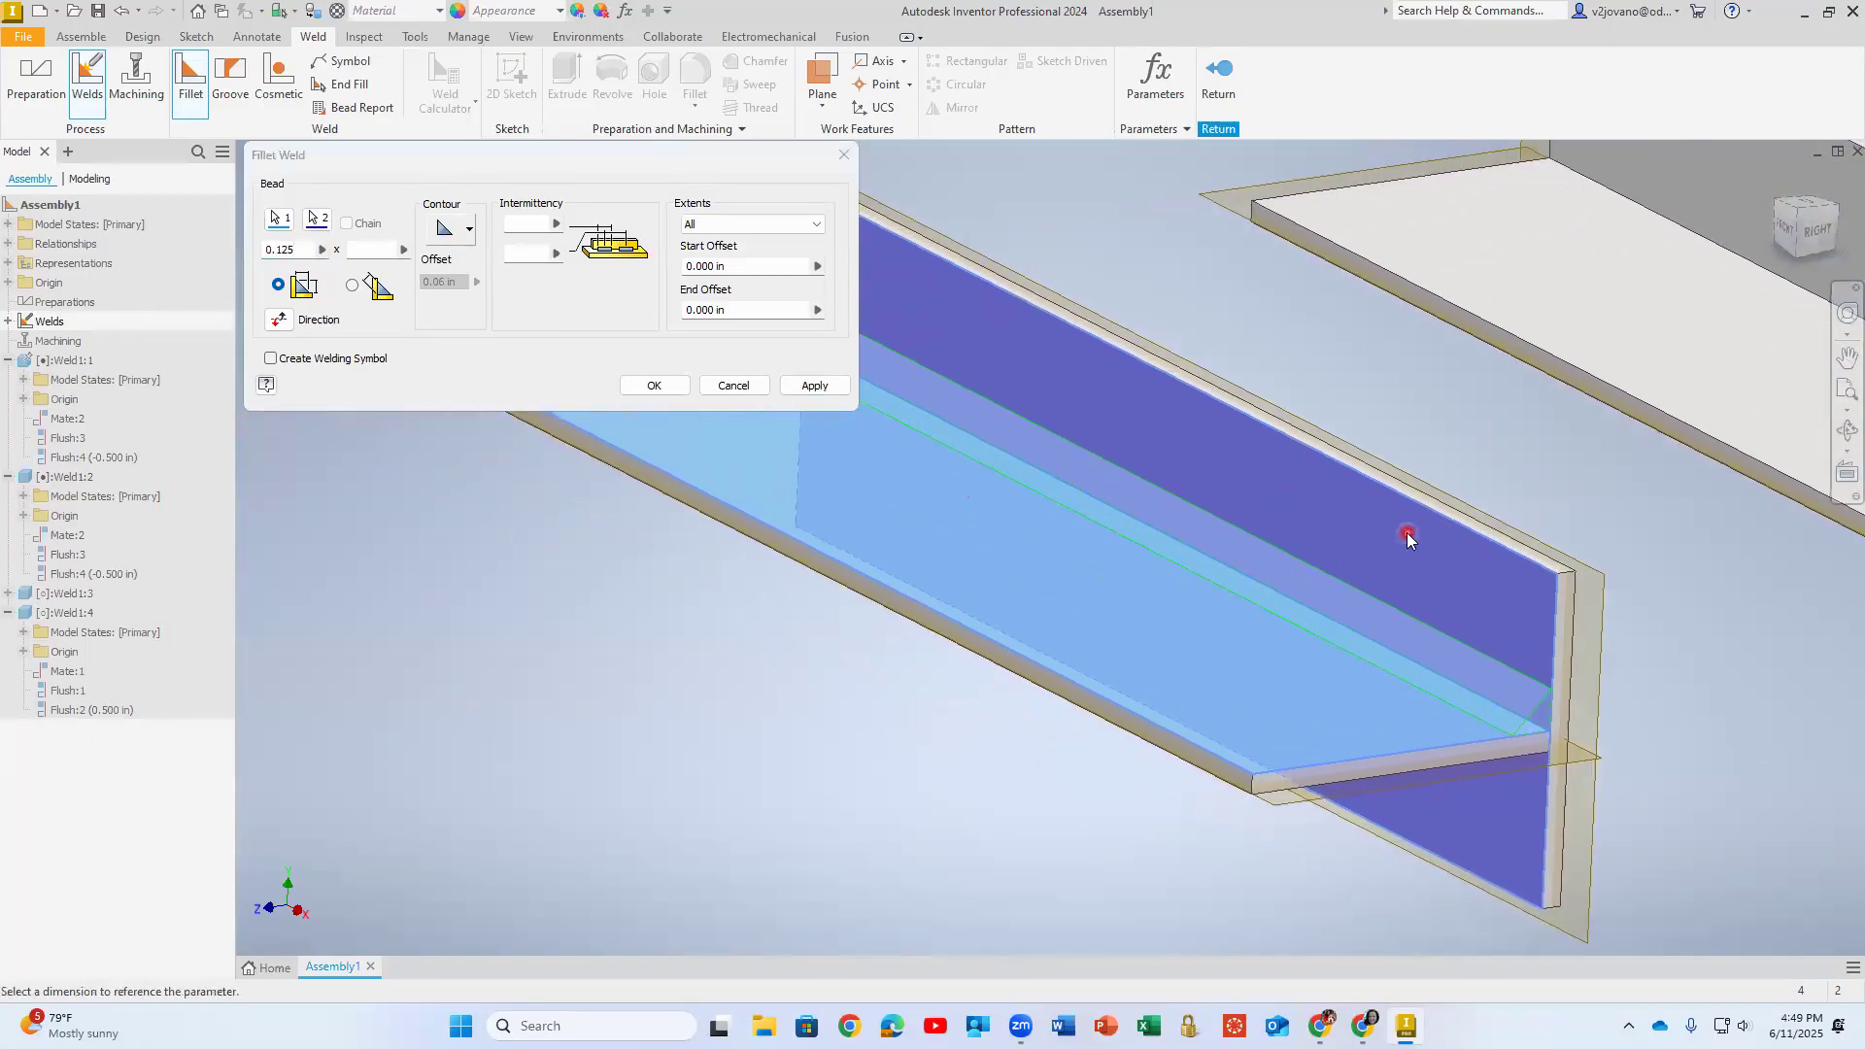
scroll(1249, 562, up, 3)
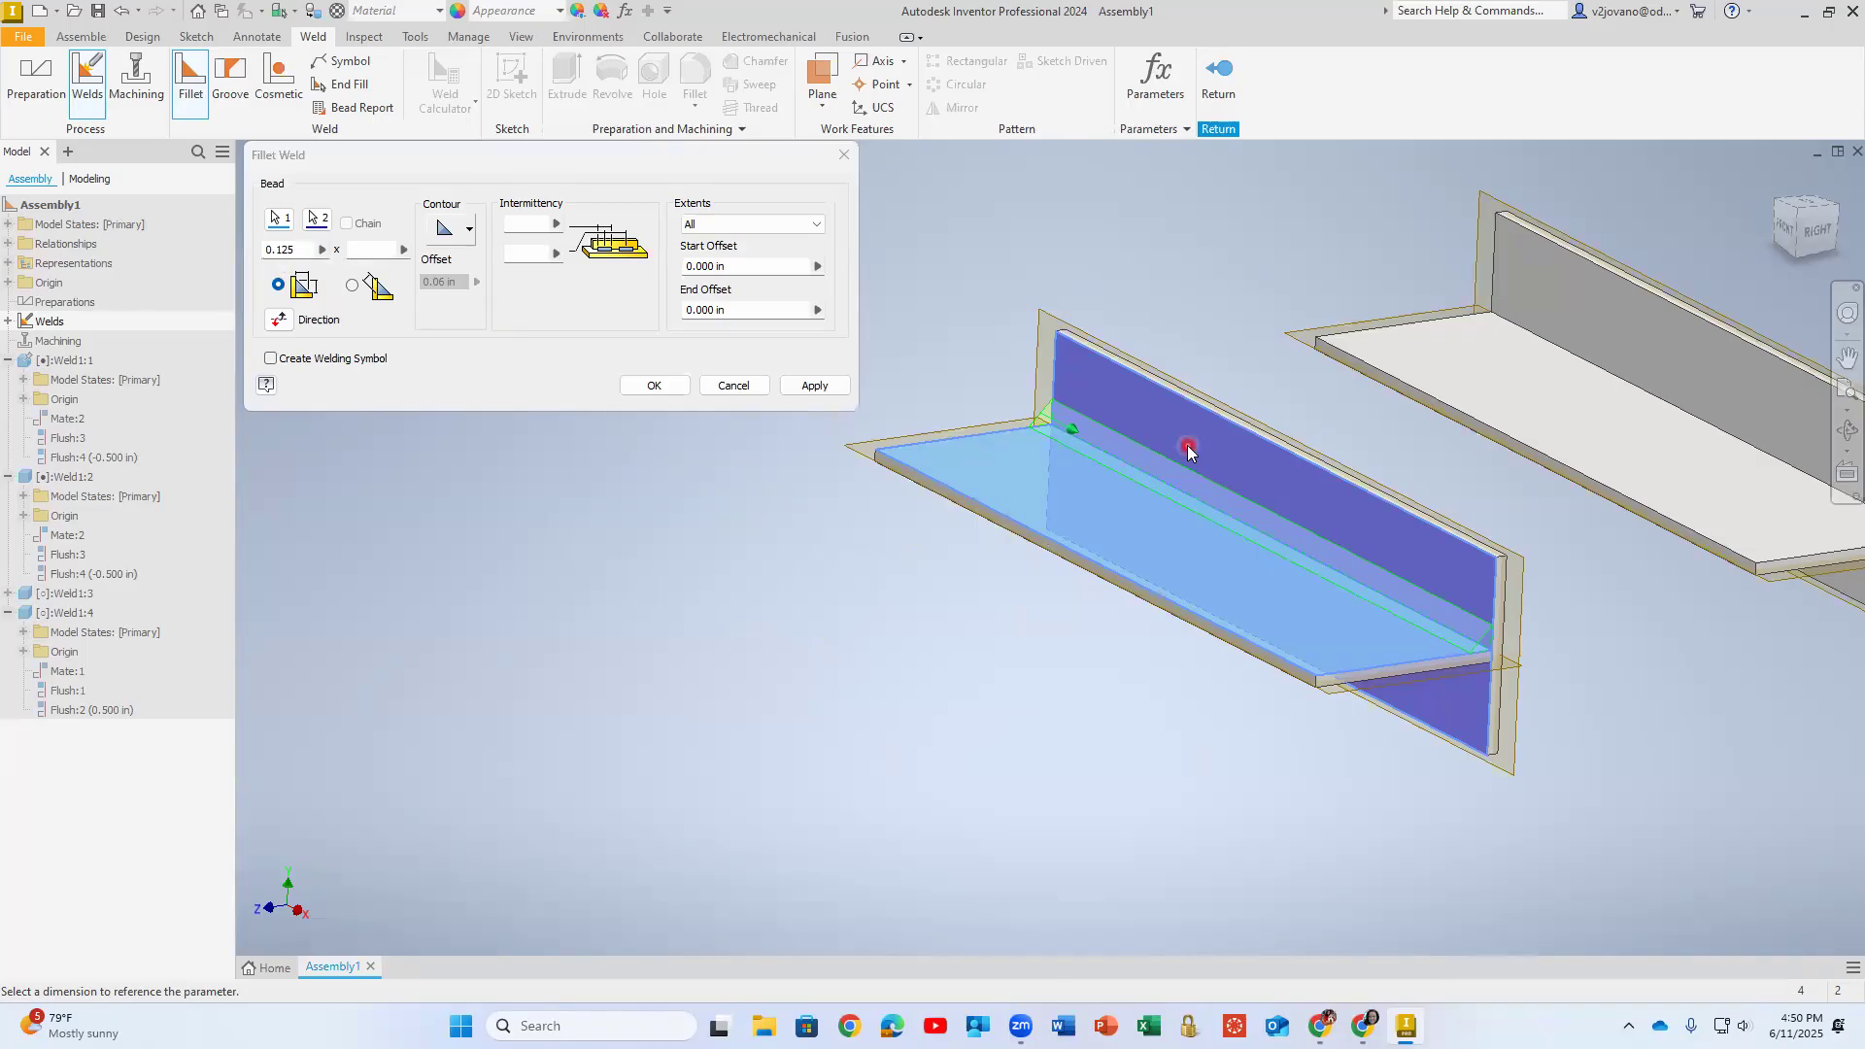
click(652, 385)
middle_drag(878, 414, 384, 372)
scroll(982, 523, down, 5)
scroll(982, 523, up, 4)
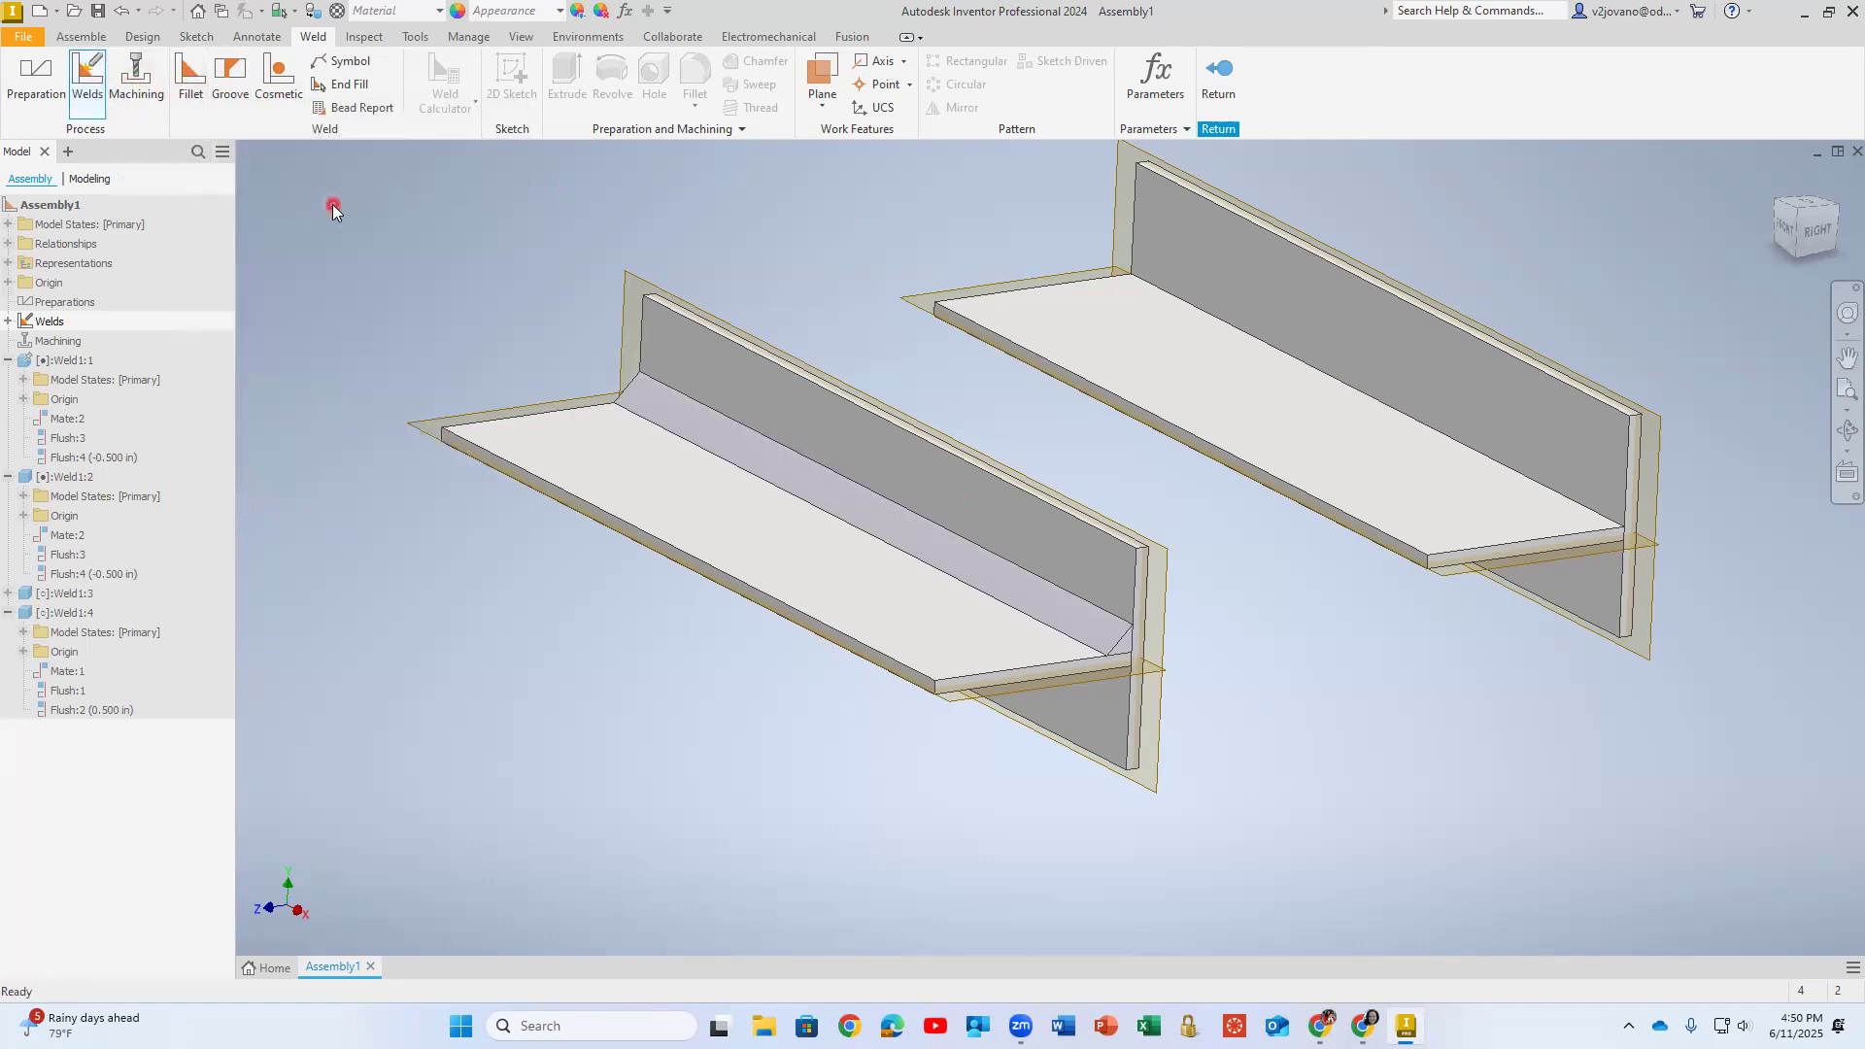
- Leave and reactivate the Welds group, and start another fillet weld with a convex contour
click(1226, 68)
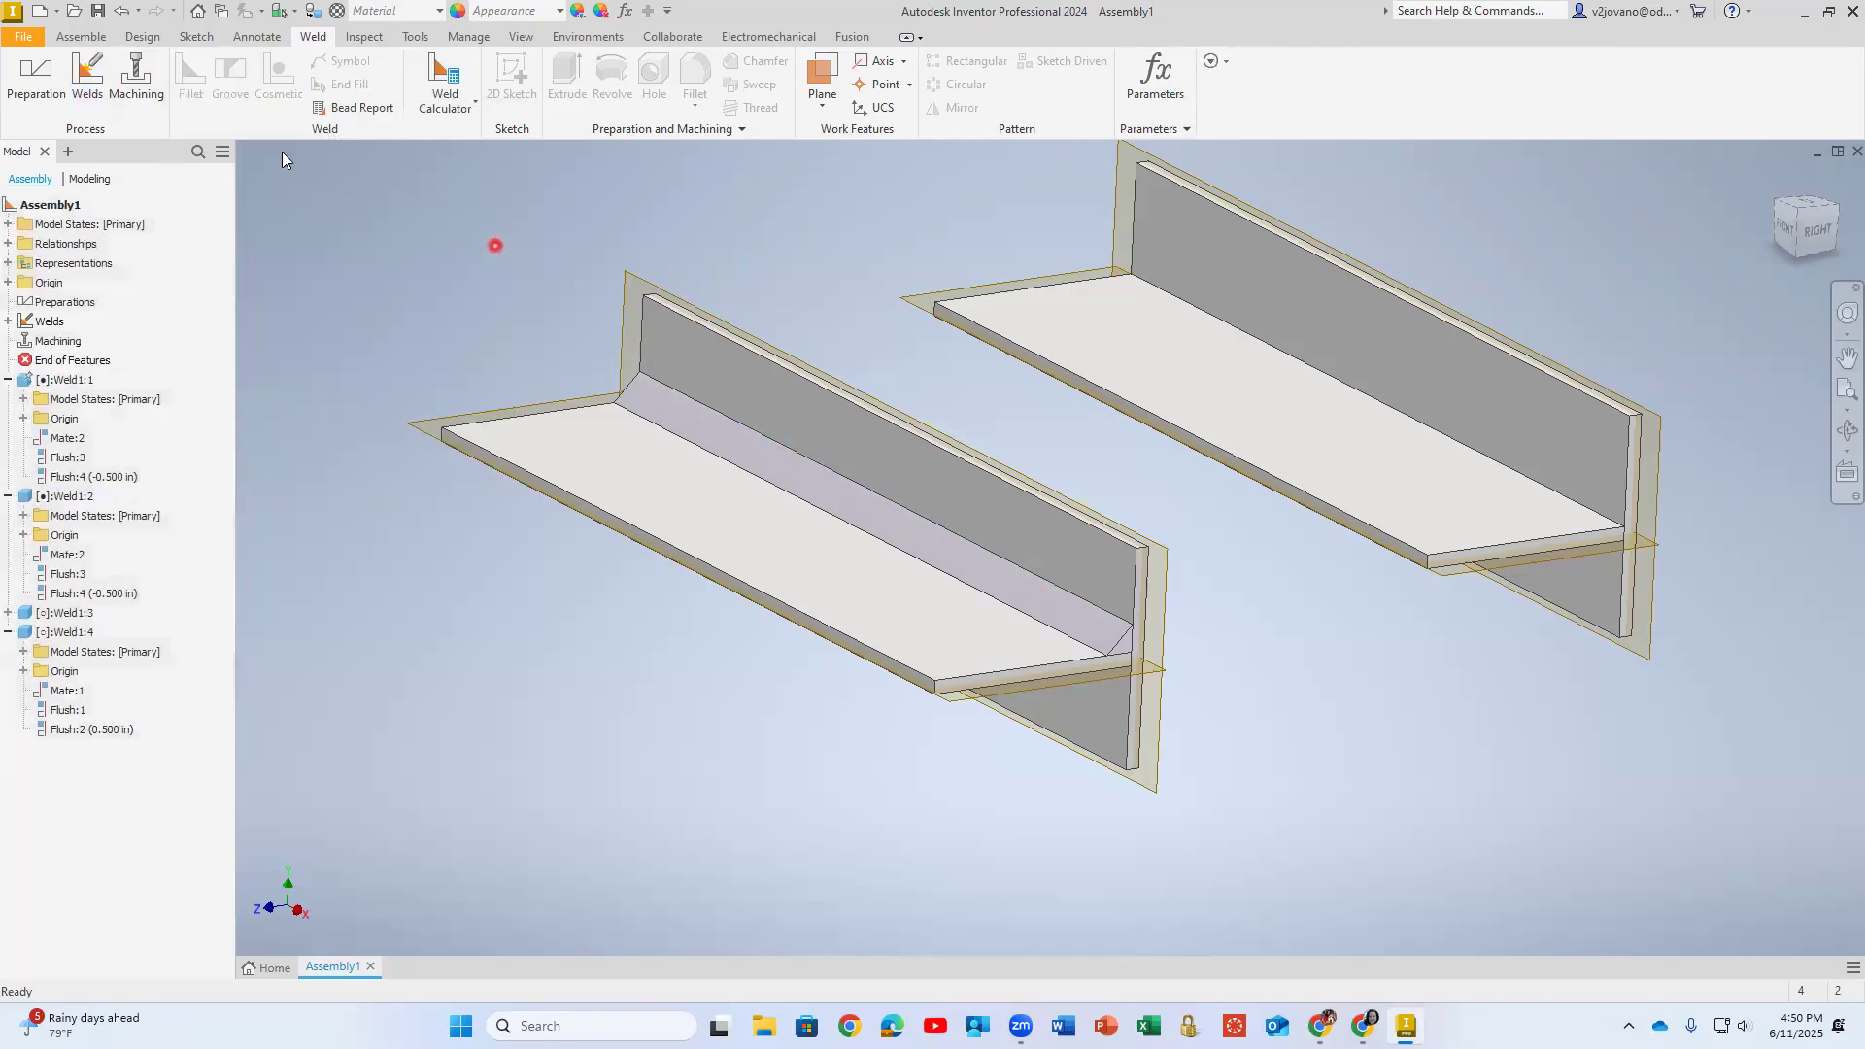
click(88, 72)
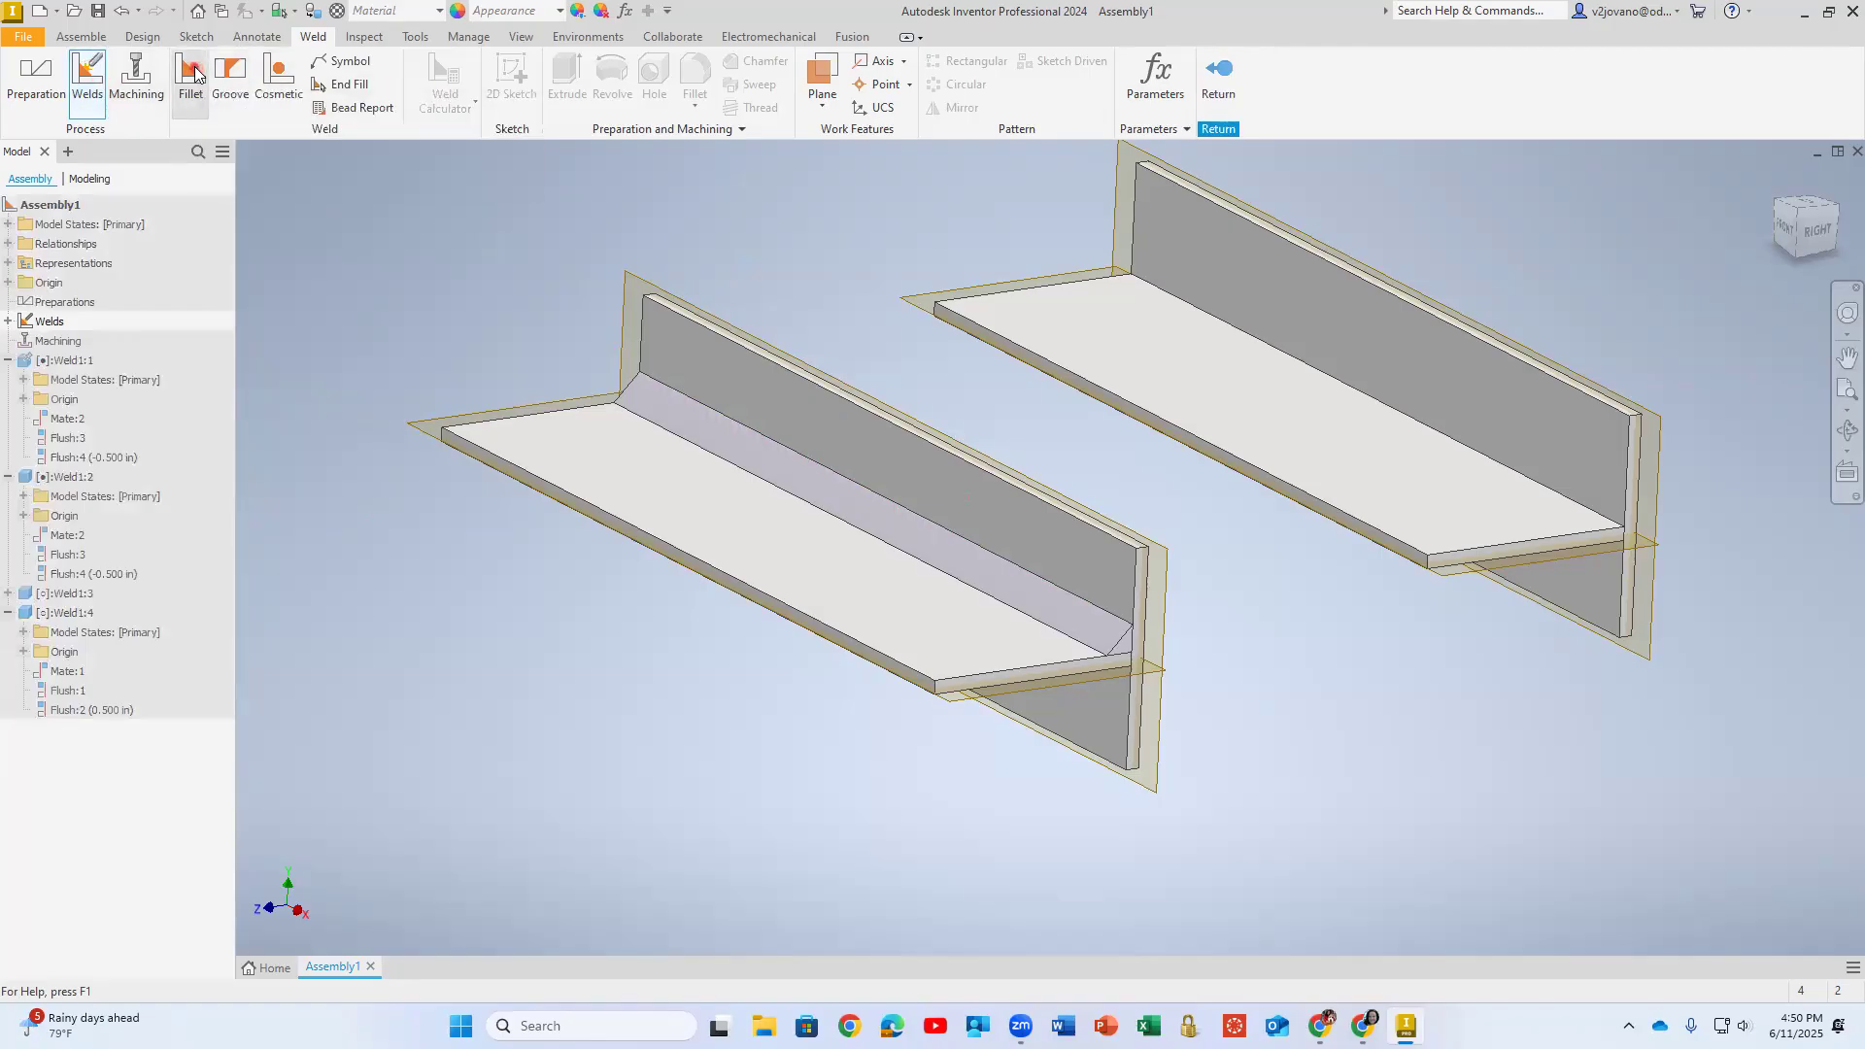
click(193, 75)
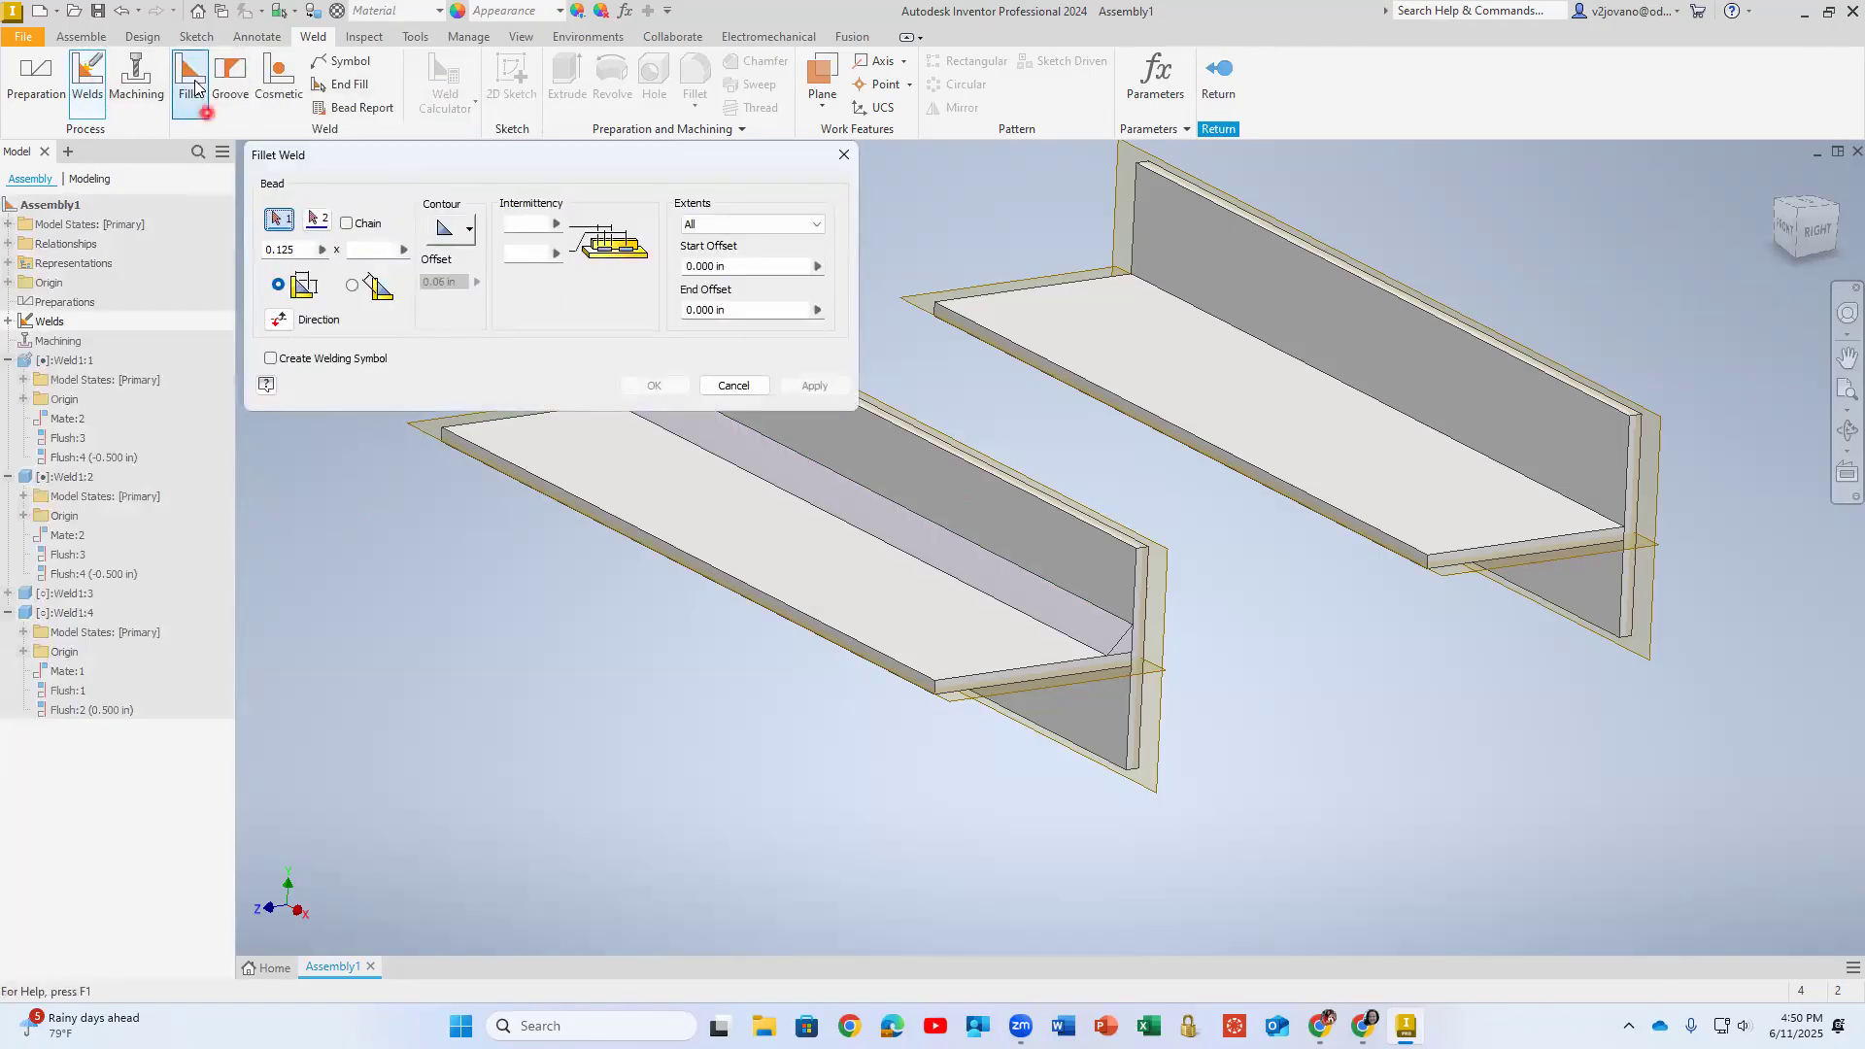
click(448, 229)
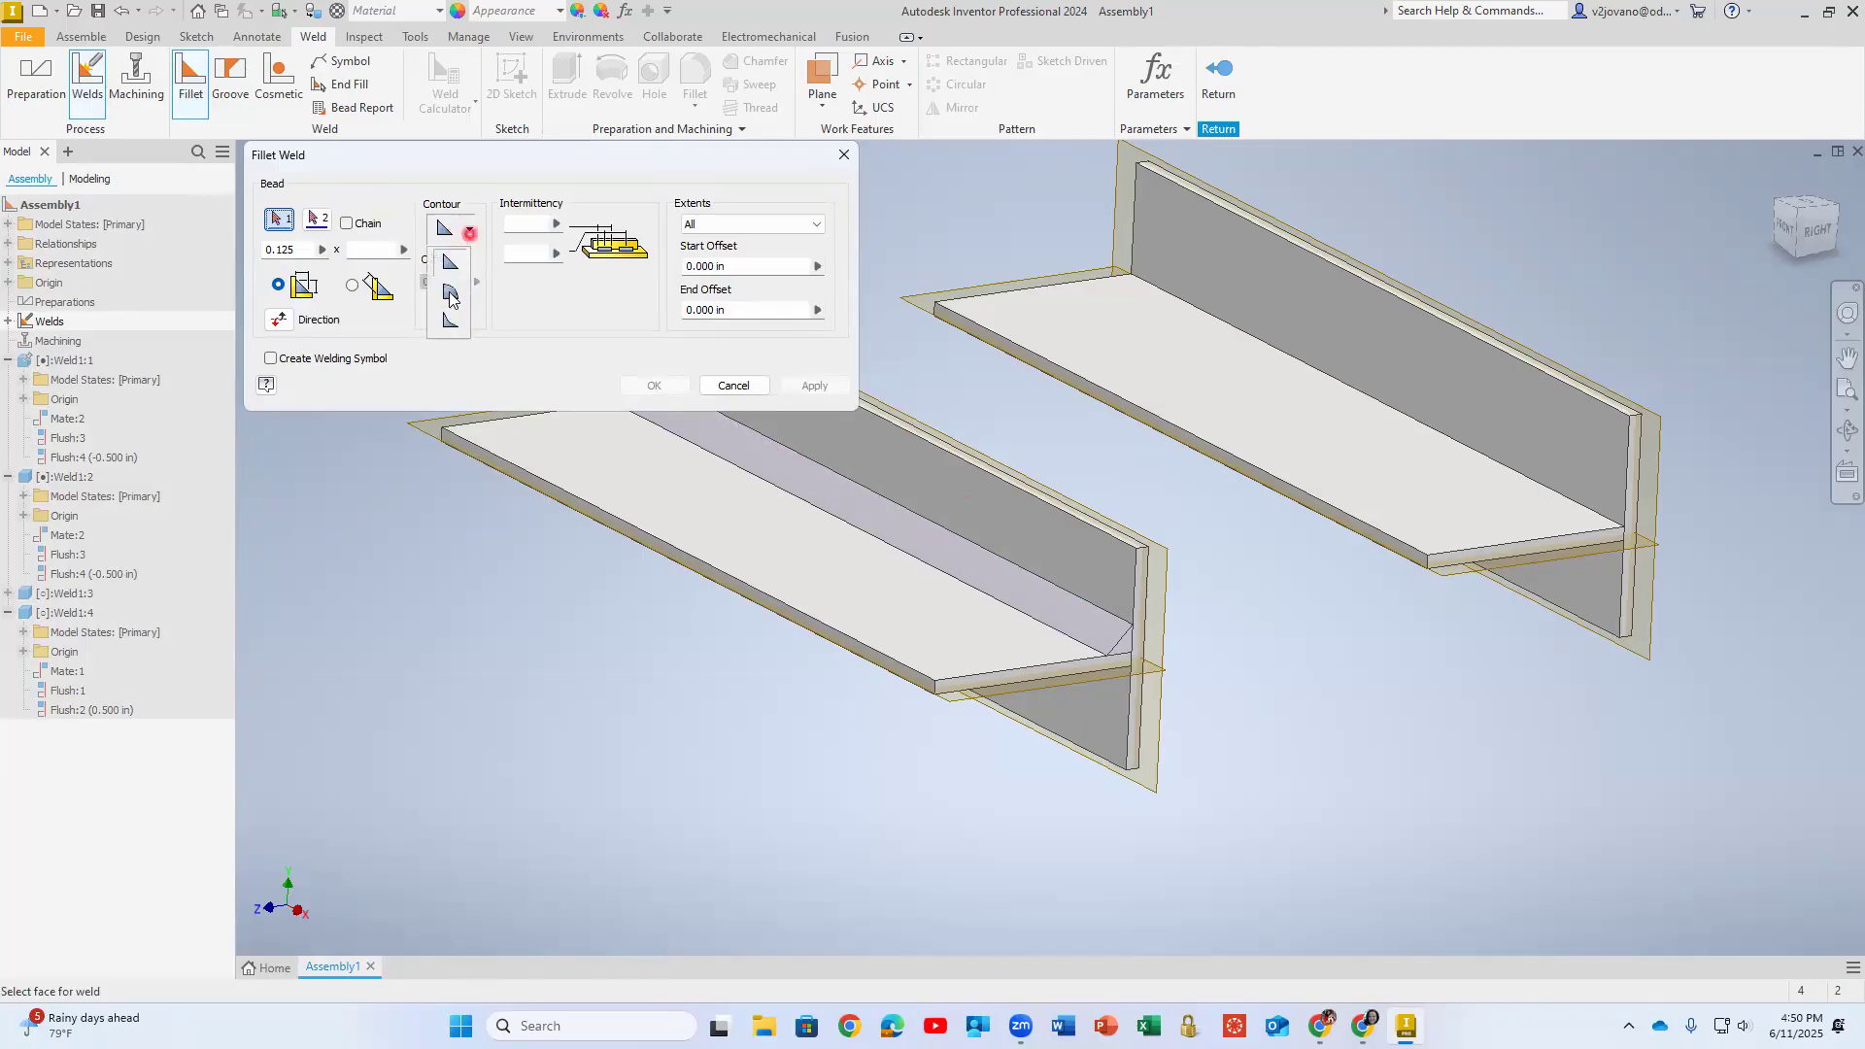
click(450, 297)
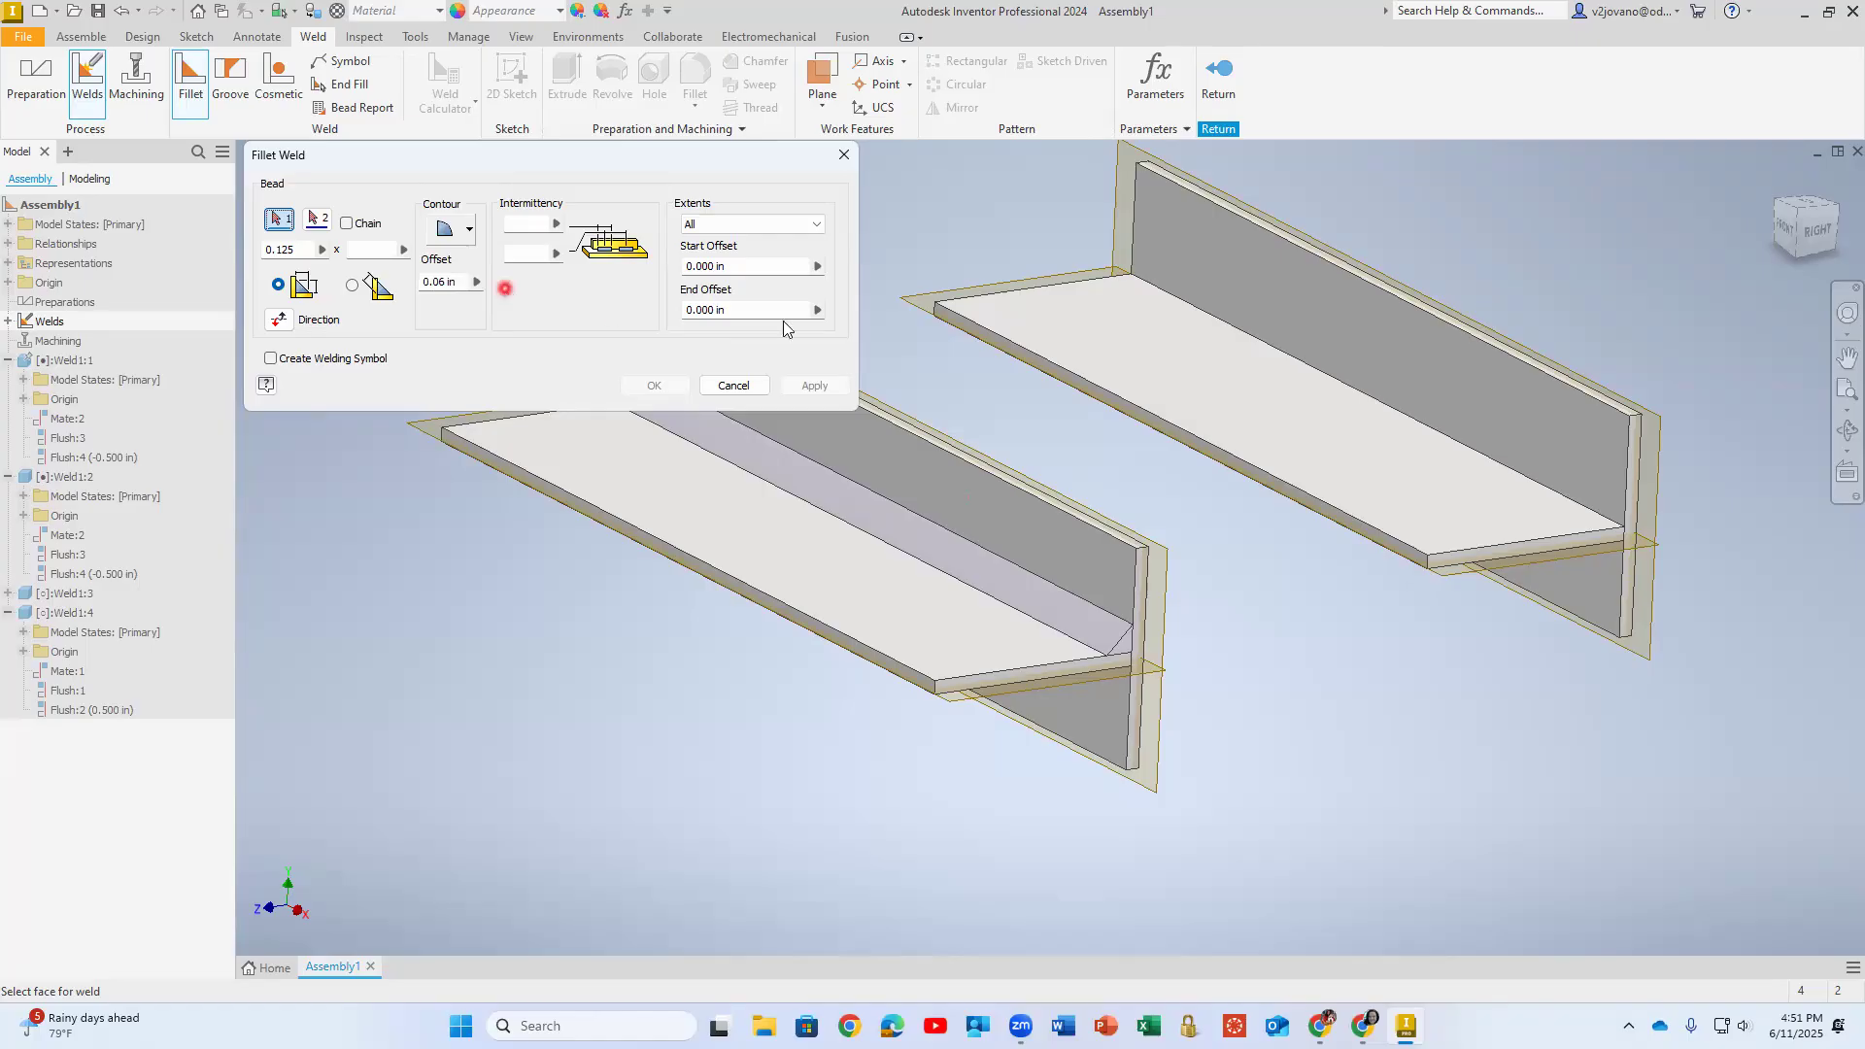
- Create the convex fillet weld on the rear T between the horizontal plate's upper face and the vertical plate's broad face
click(1146, 370)
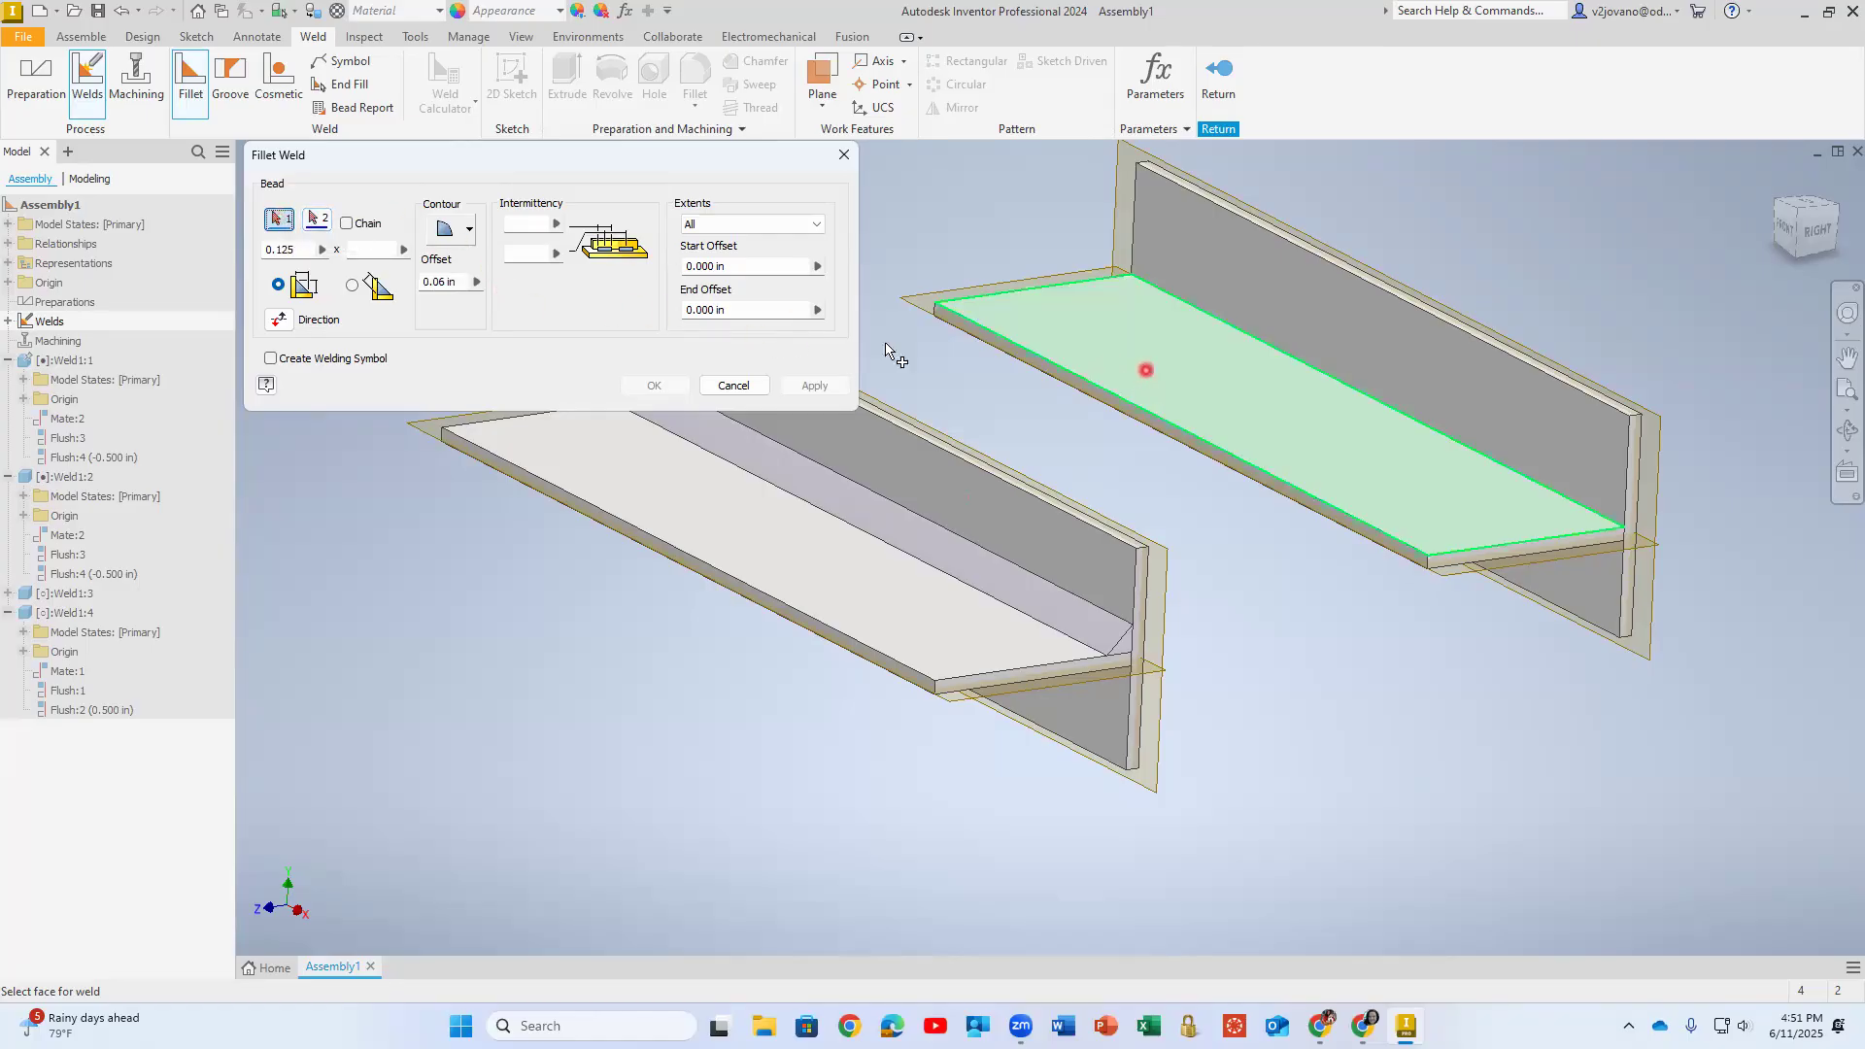
click(317, 220)
click(1212, 264)
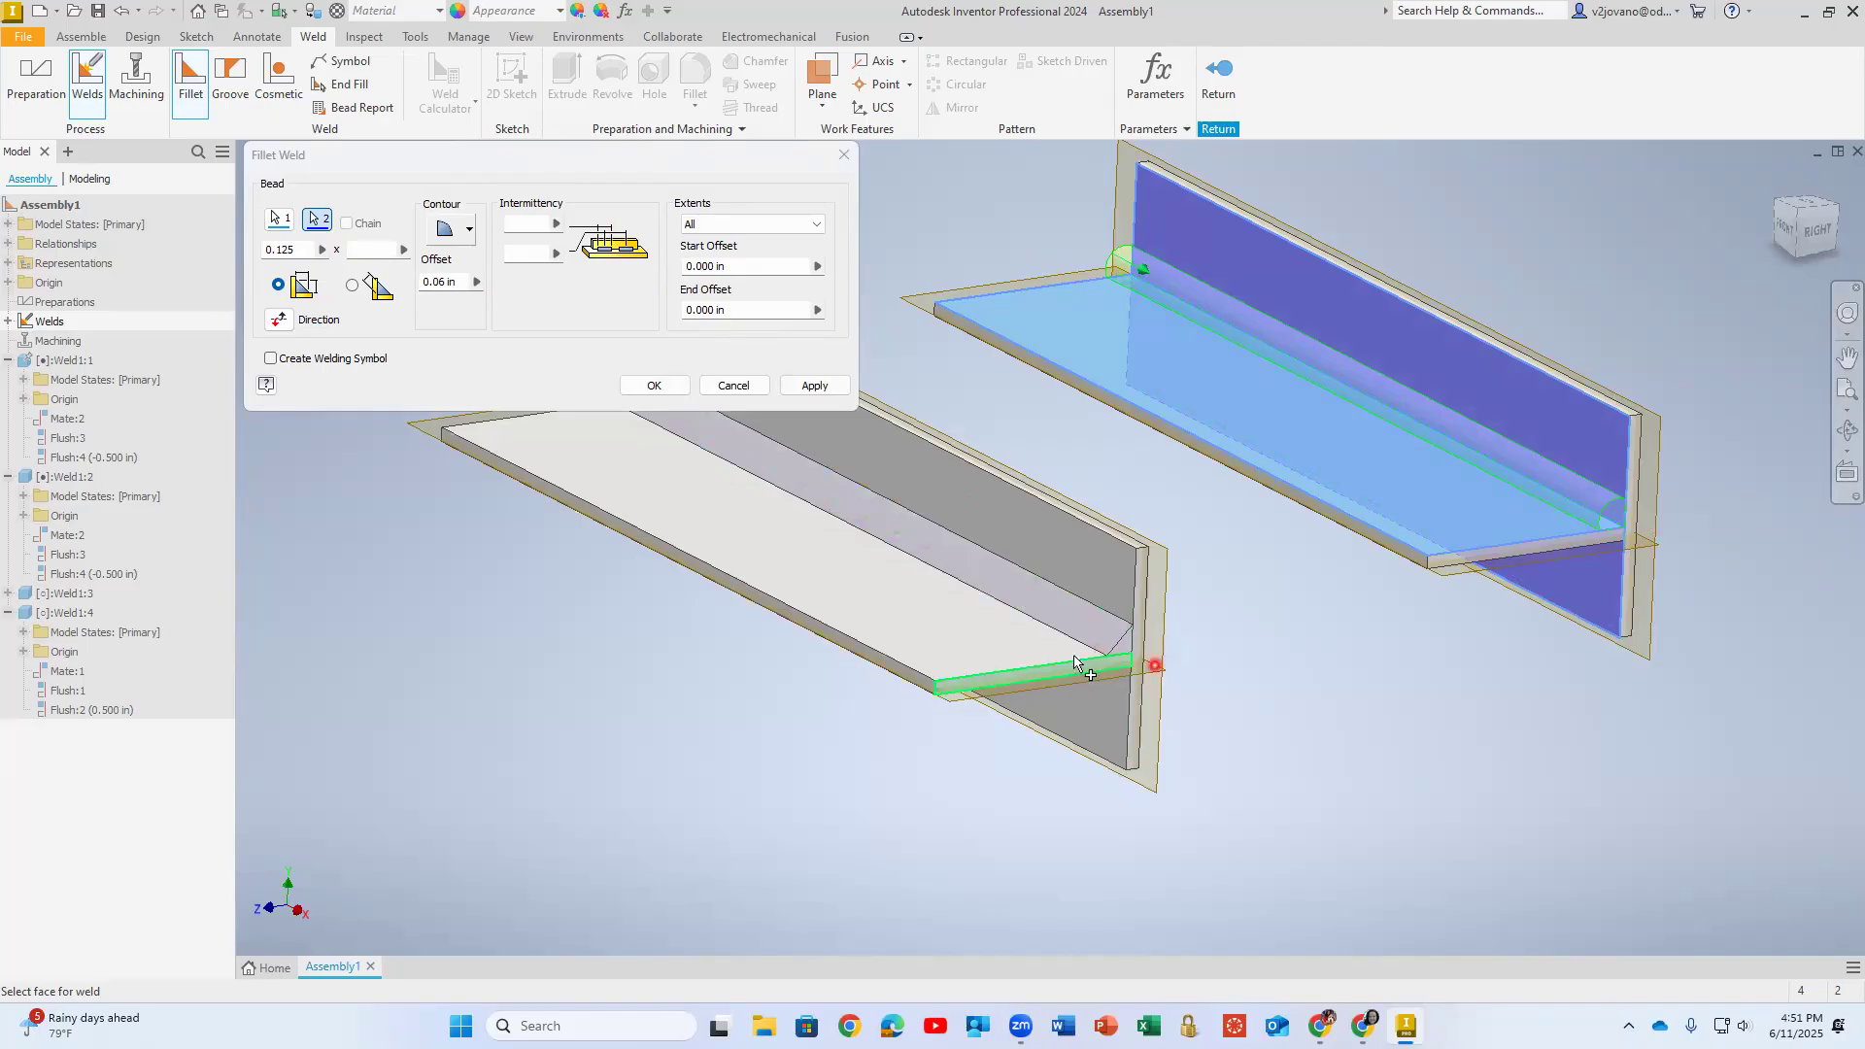
scroll(1091, 654, up, 5)
scroll(1397, 594, down, 4)
middle_drag(1537, 557, 921, 749)
scroll(1062, 666, down, 3)
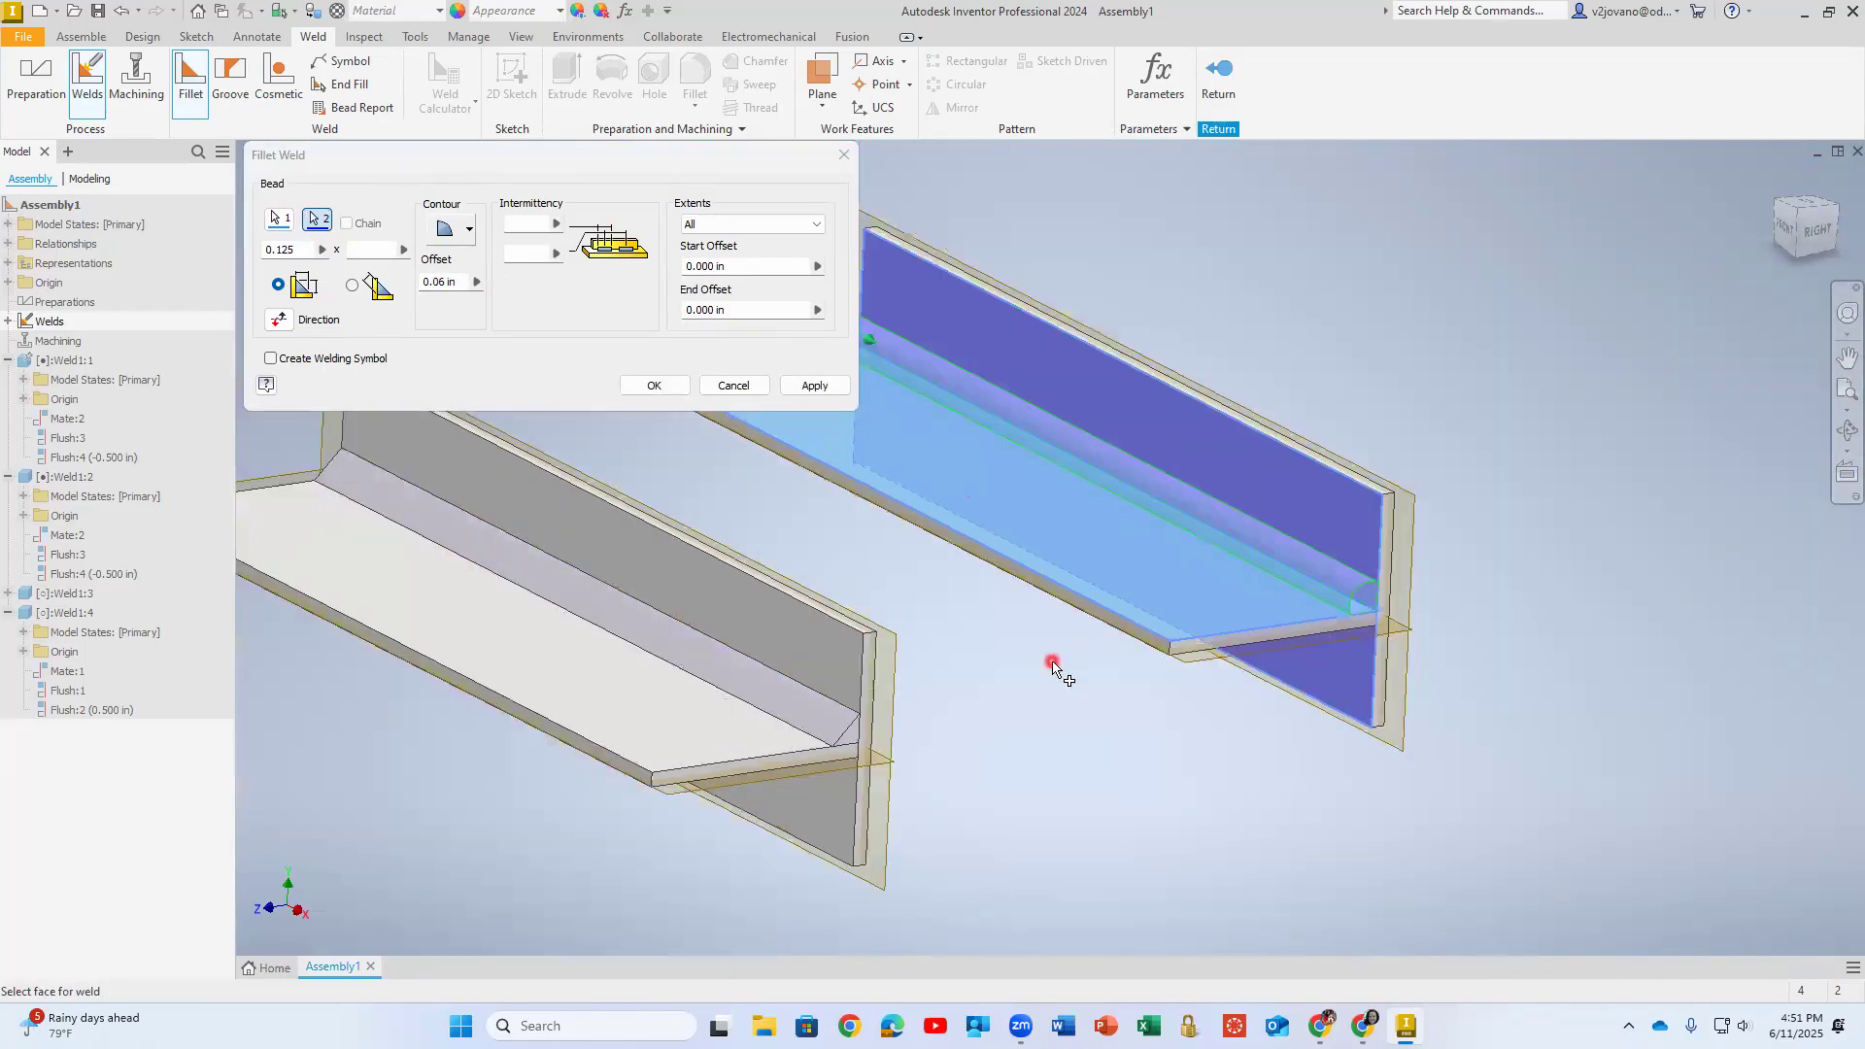
middle_drag(1049, 653, 1289, 646)
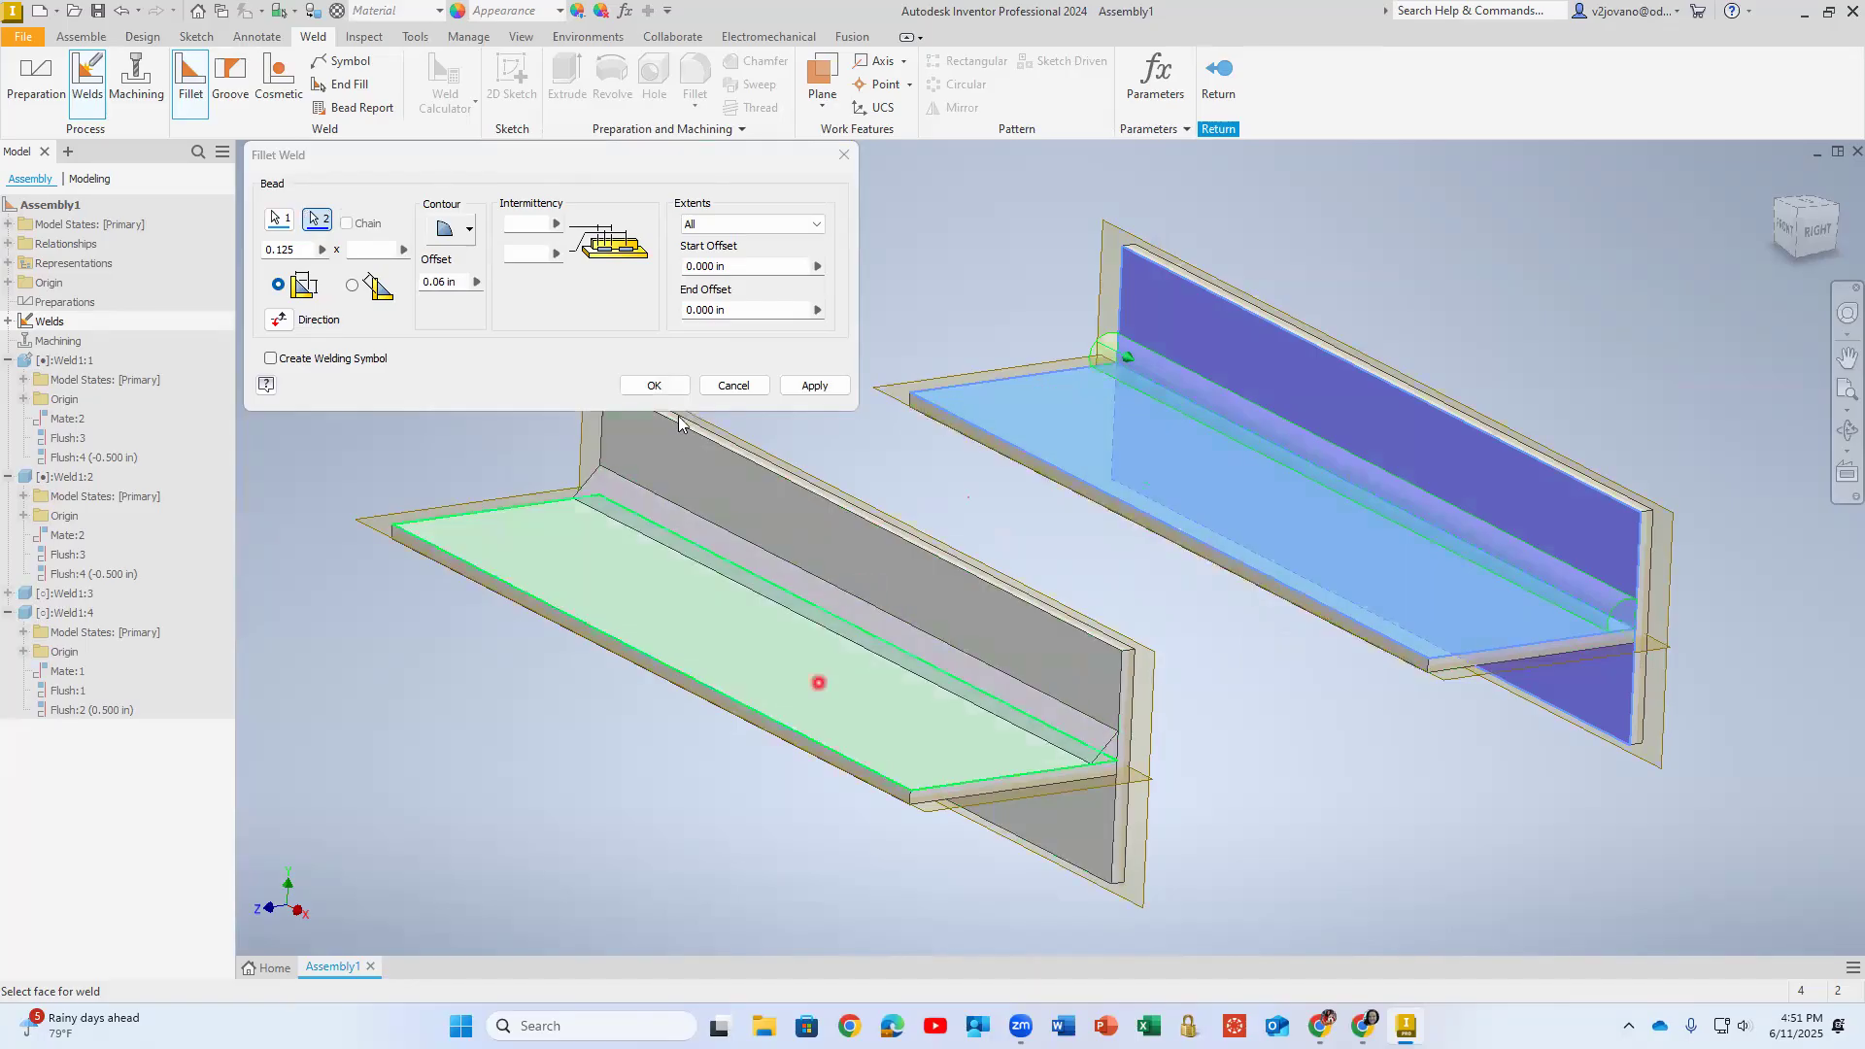
click(653, 385)
key(F4)
mouse_move(941, 450)
mouse_down()
mouse_move(914, 472)
mouse_move(952, 449)
mouse_move(971, 464)
mouse_move(820, 470)
mouse_move(945, 441)
mouse_move(940, 464)
mouse_up()
click(1120, 278)
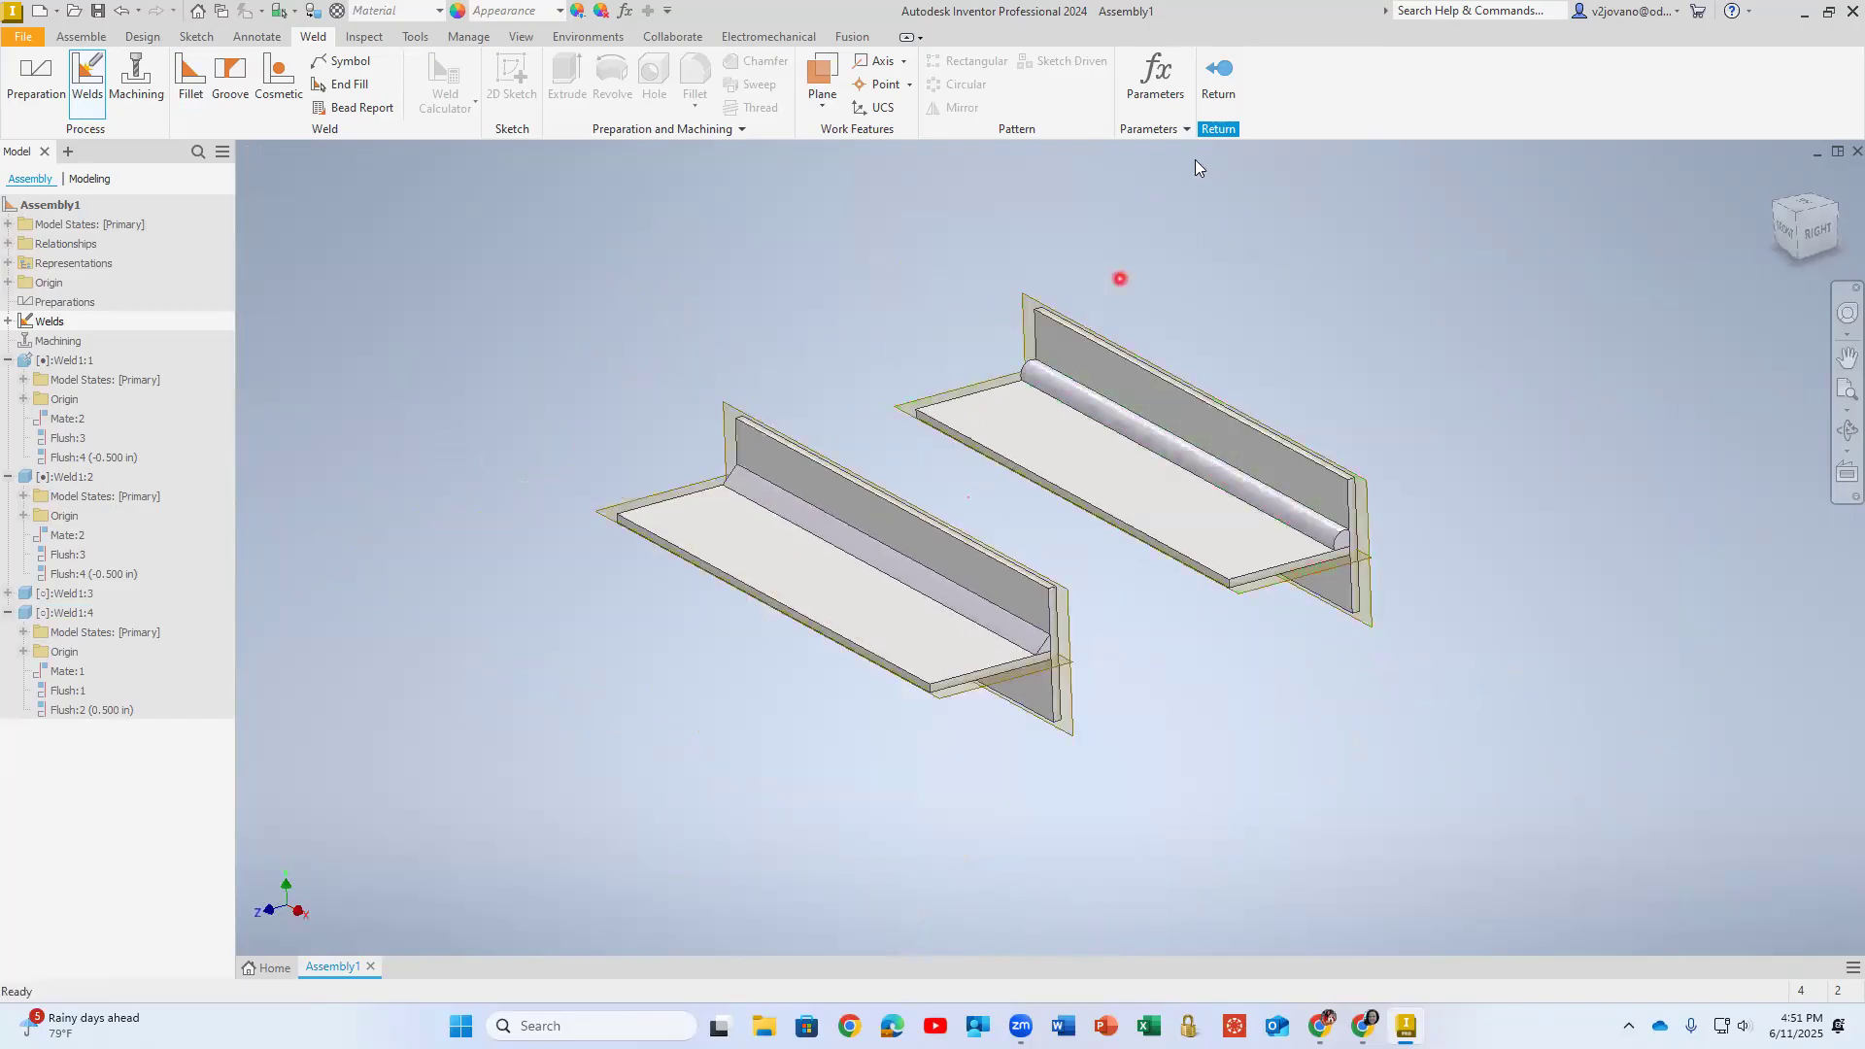
- Leave the Welds group and hide the XY Plane in the Origin folder of Weld1:1
click(1218, 72)
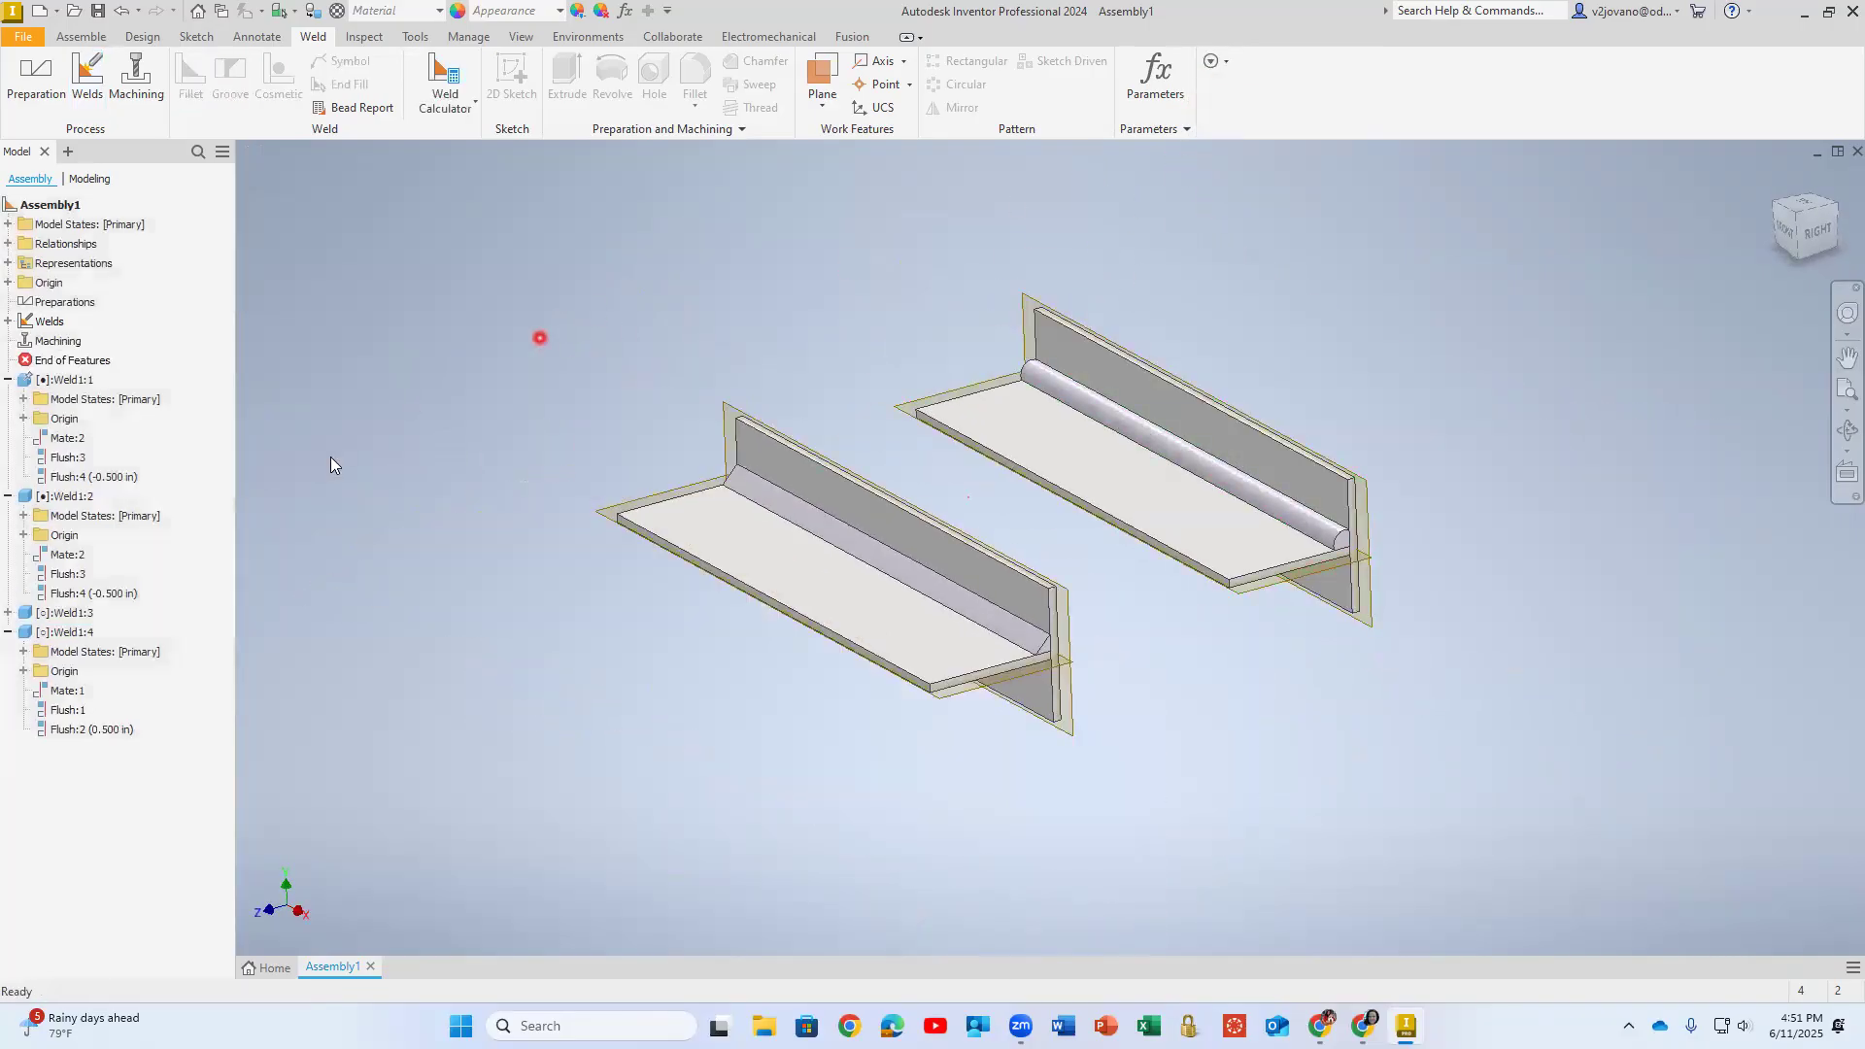
click(81, 632)
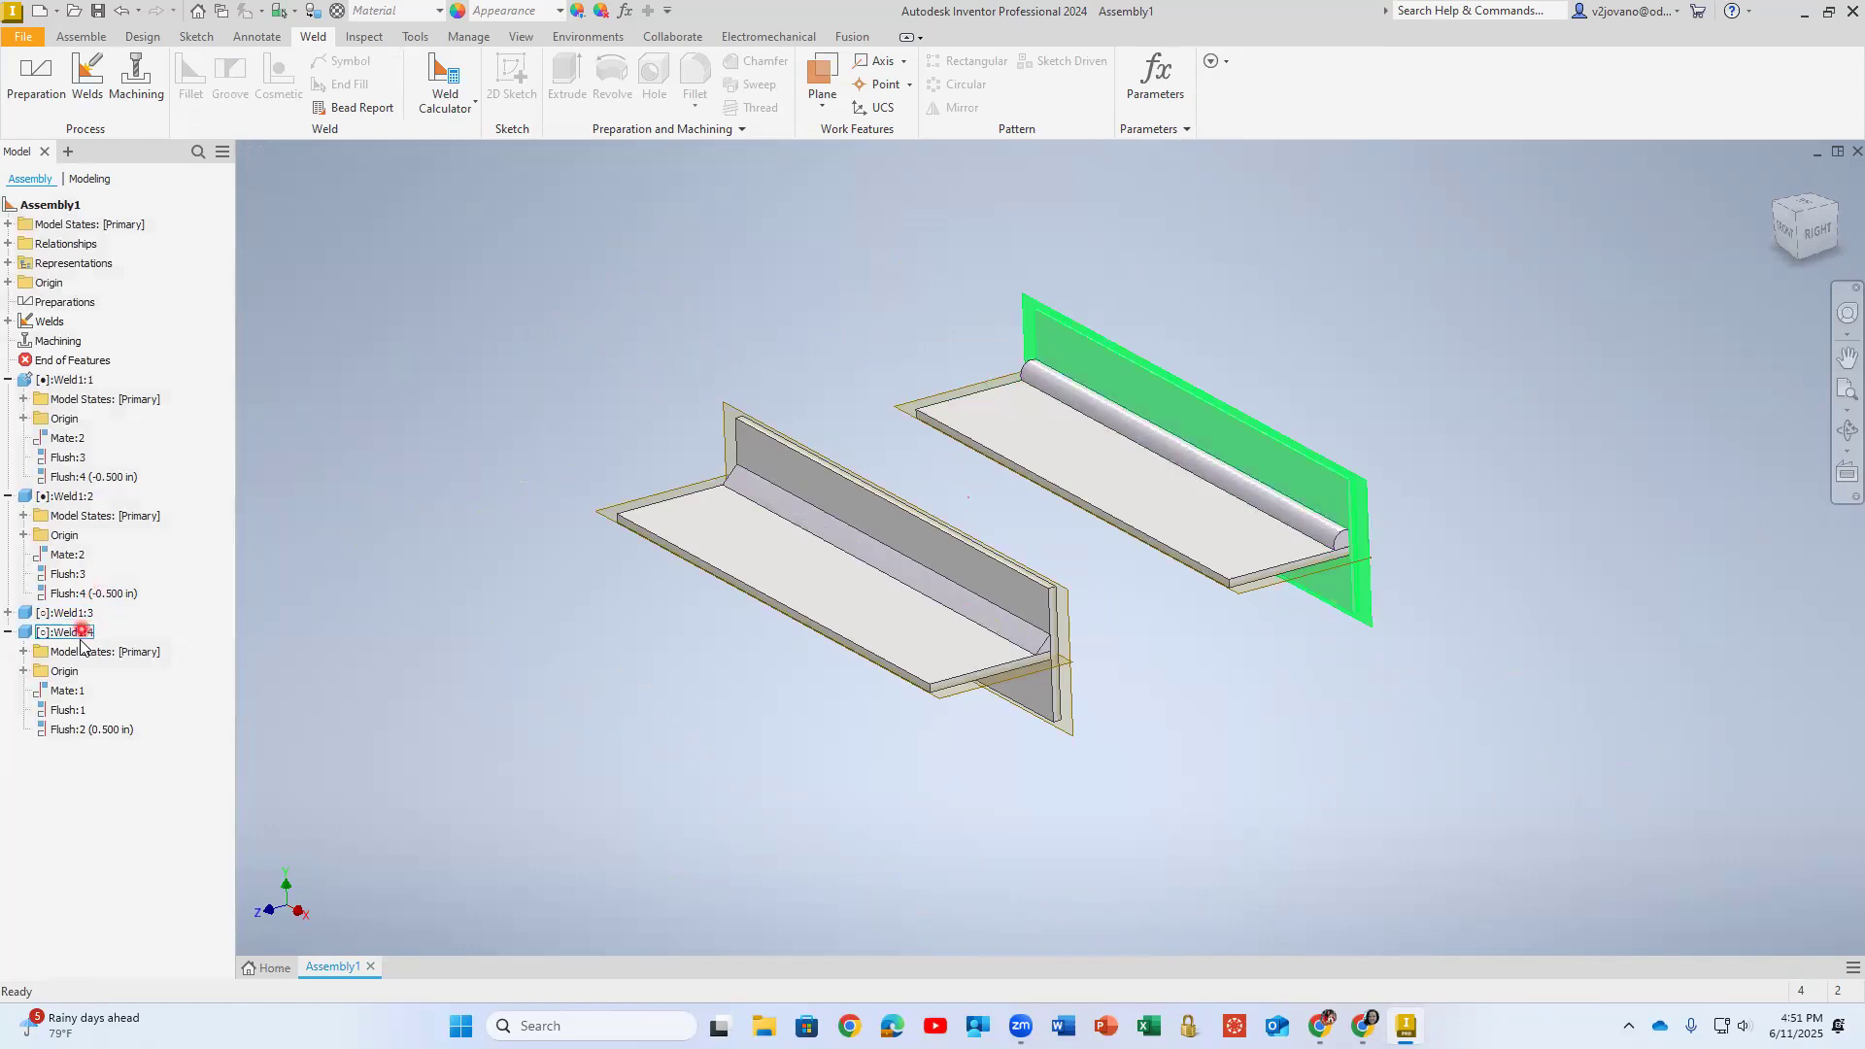
click(9, 612)
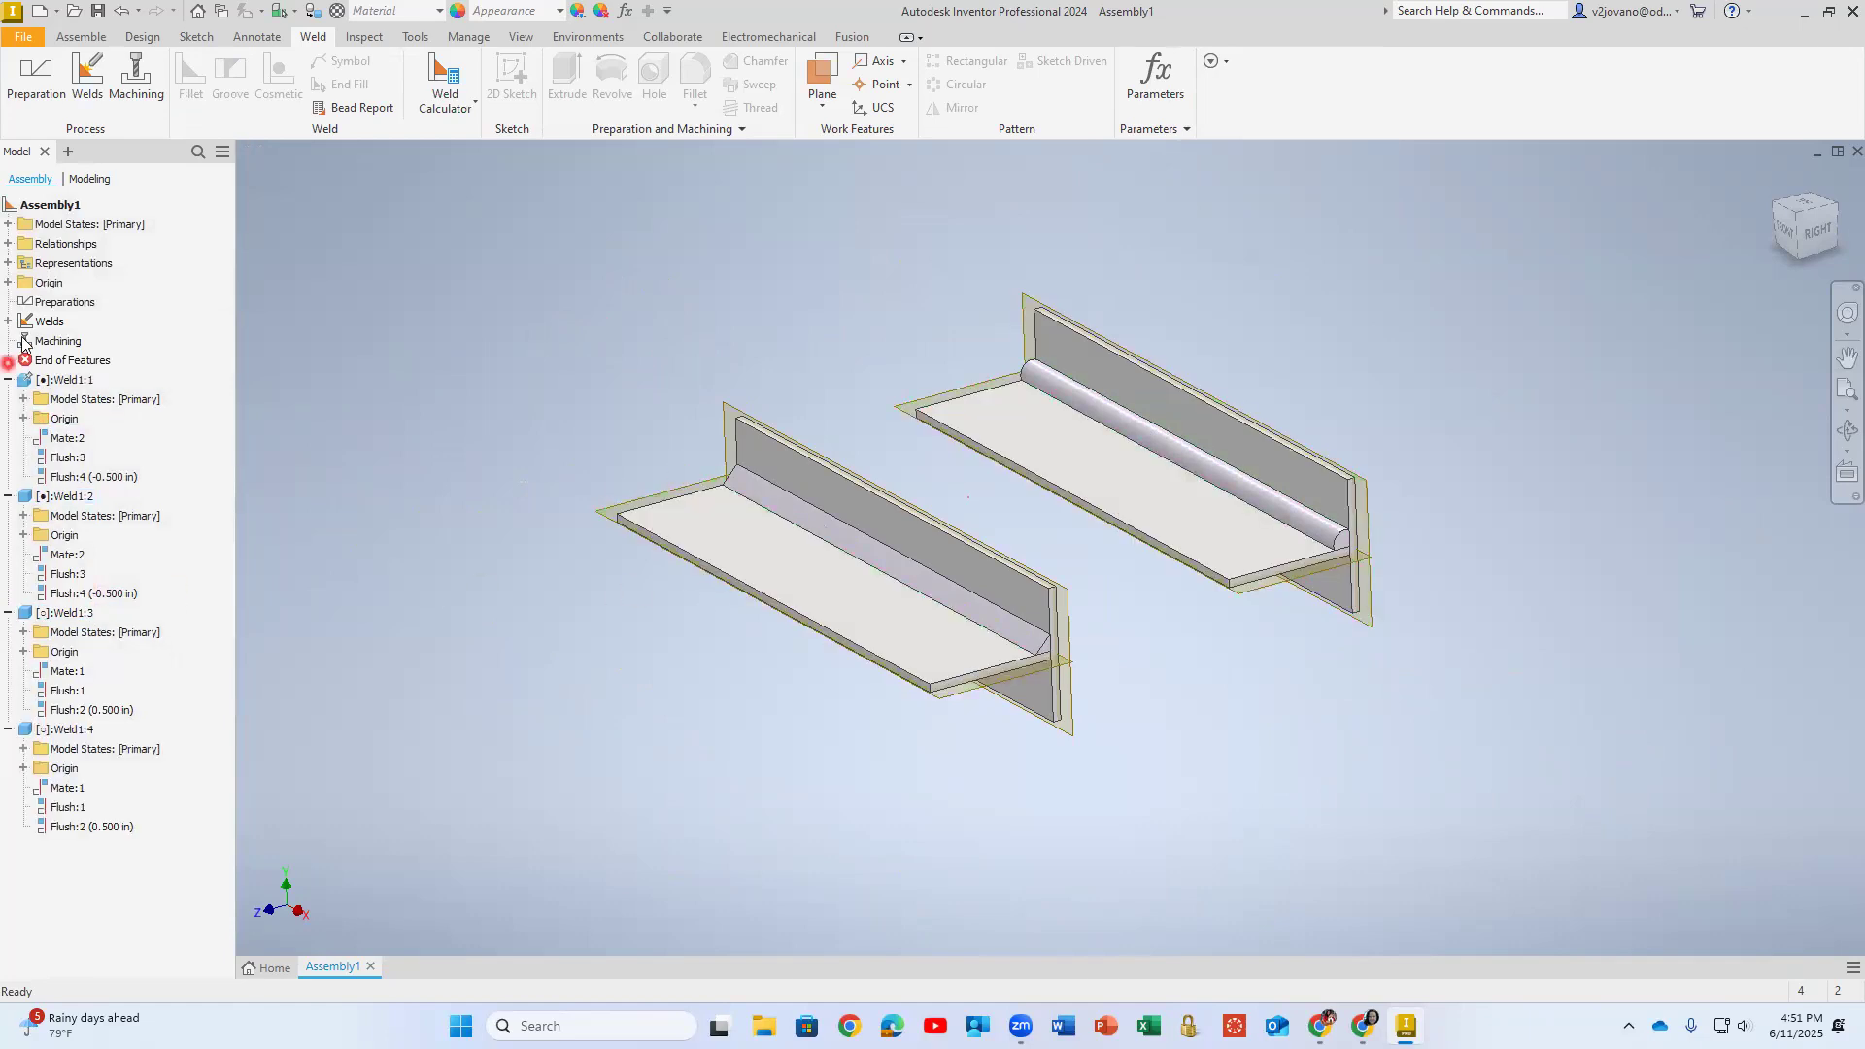
click(75, 380)
click(27, 419)
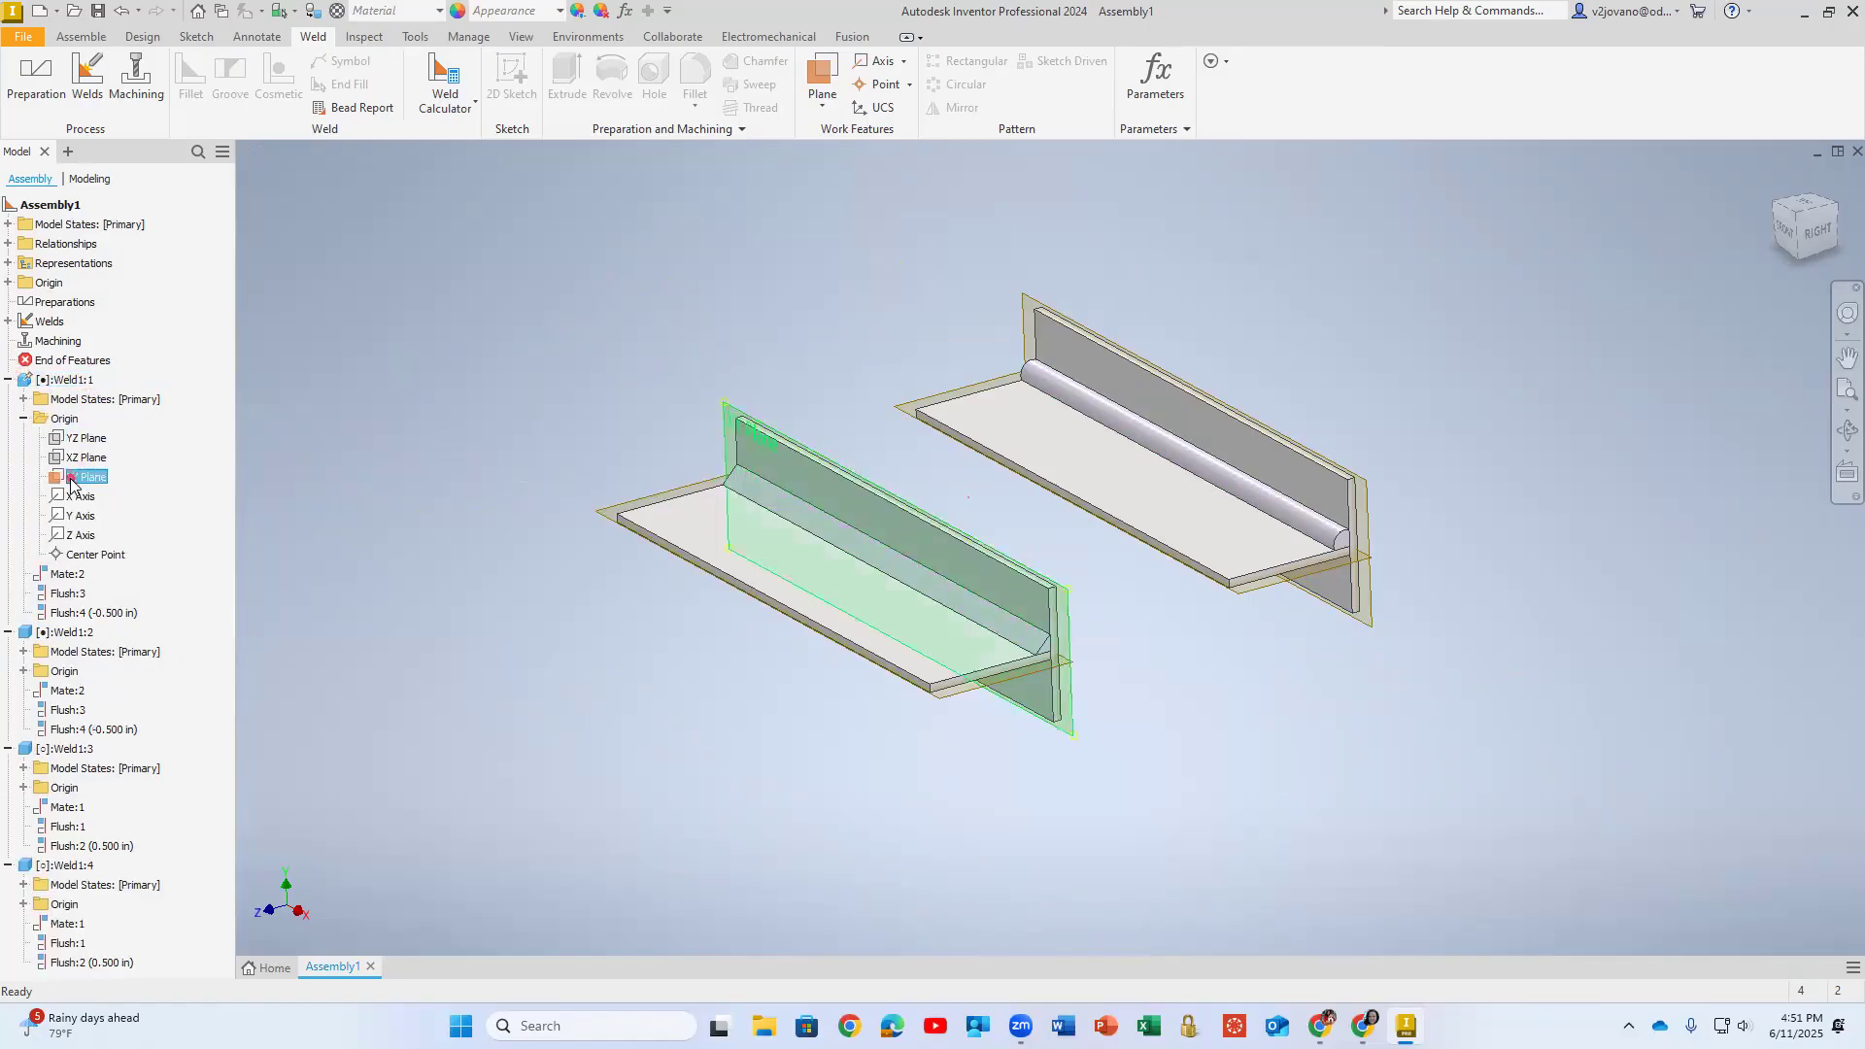
right_click(77, 477)
click(112, 657)
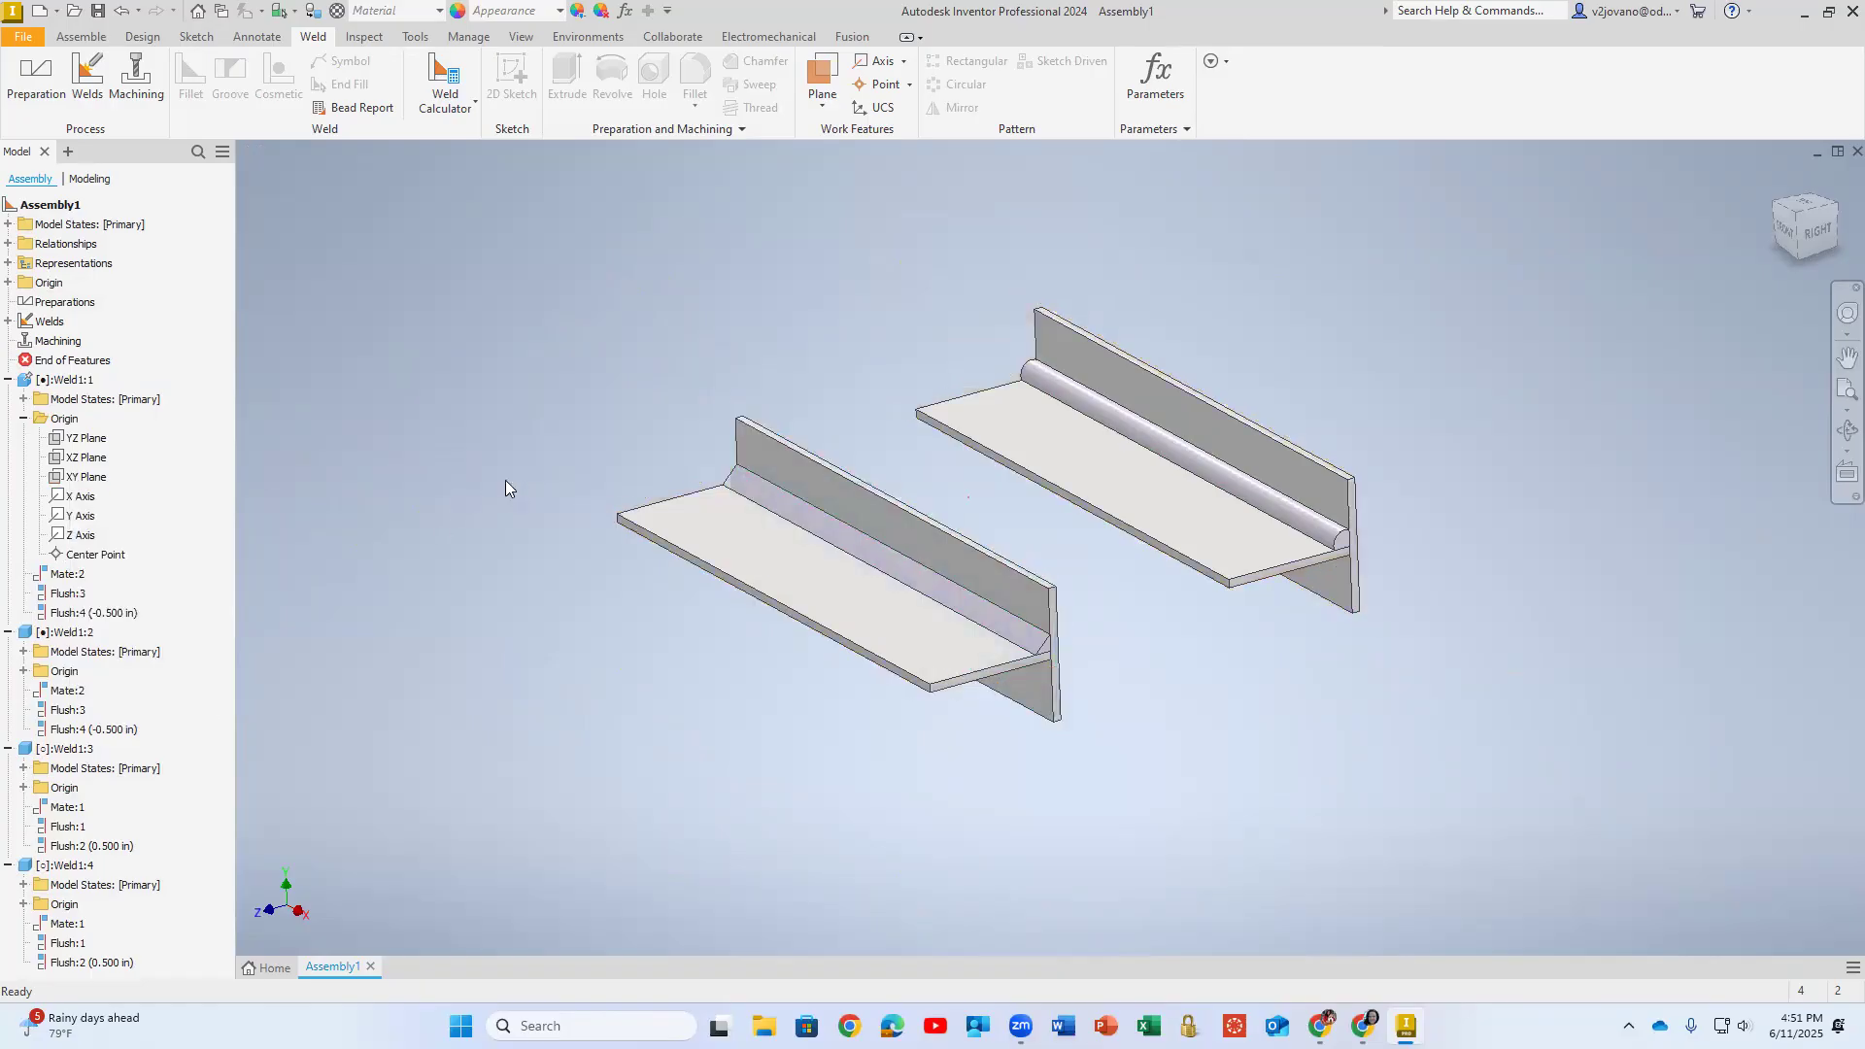
- Examine the flat and convex fillet weld beads on the two T joints up close
scroll(602, 383, up, 3)
right_click(602, 383)
middle_drag(1106, 348, 767, 228)
middle_drag(929, 345, 925, 369)
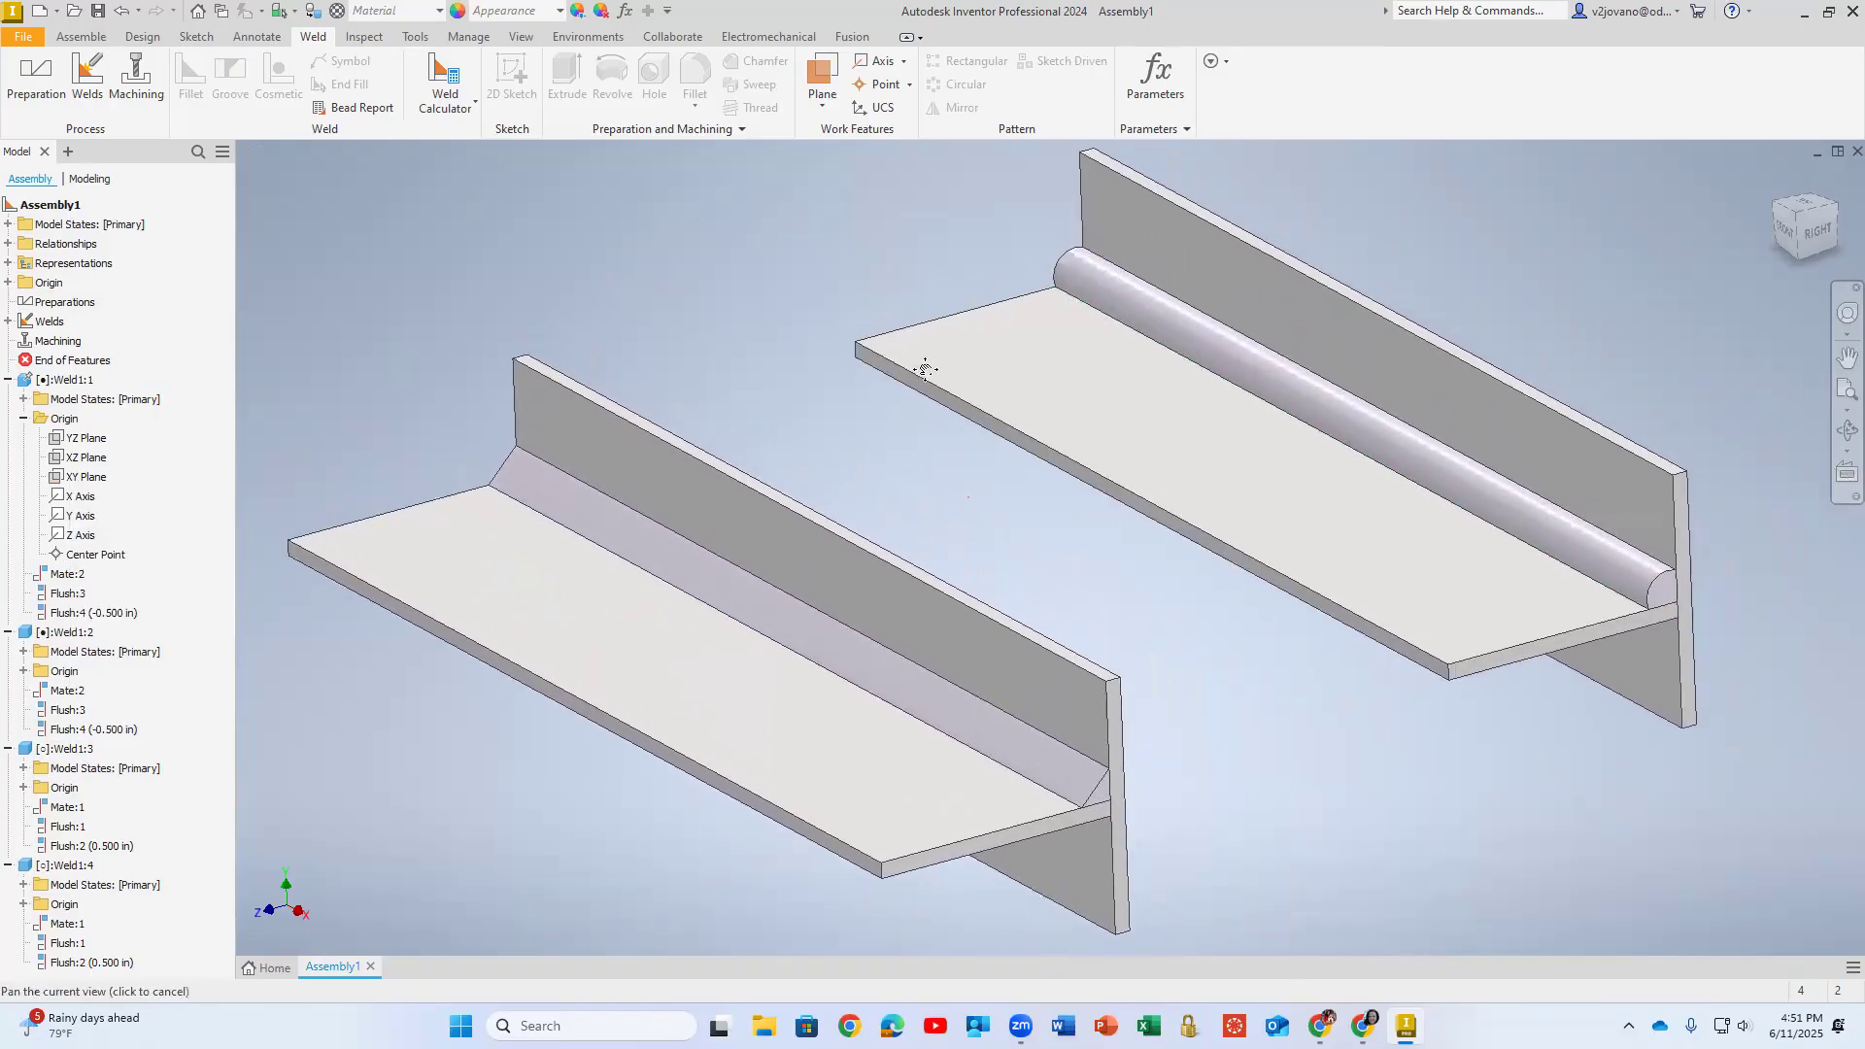
scroll(832, 312, down, 3)
scroll(835, 306, up, 4)
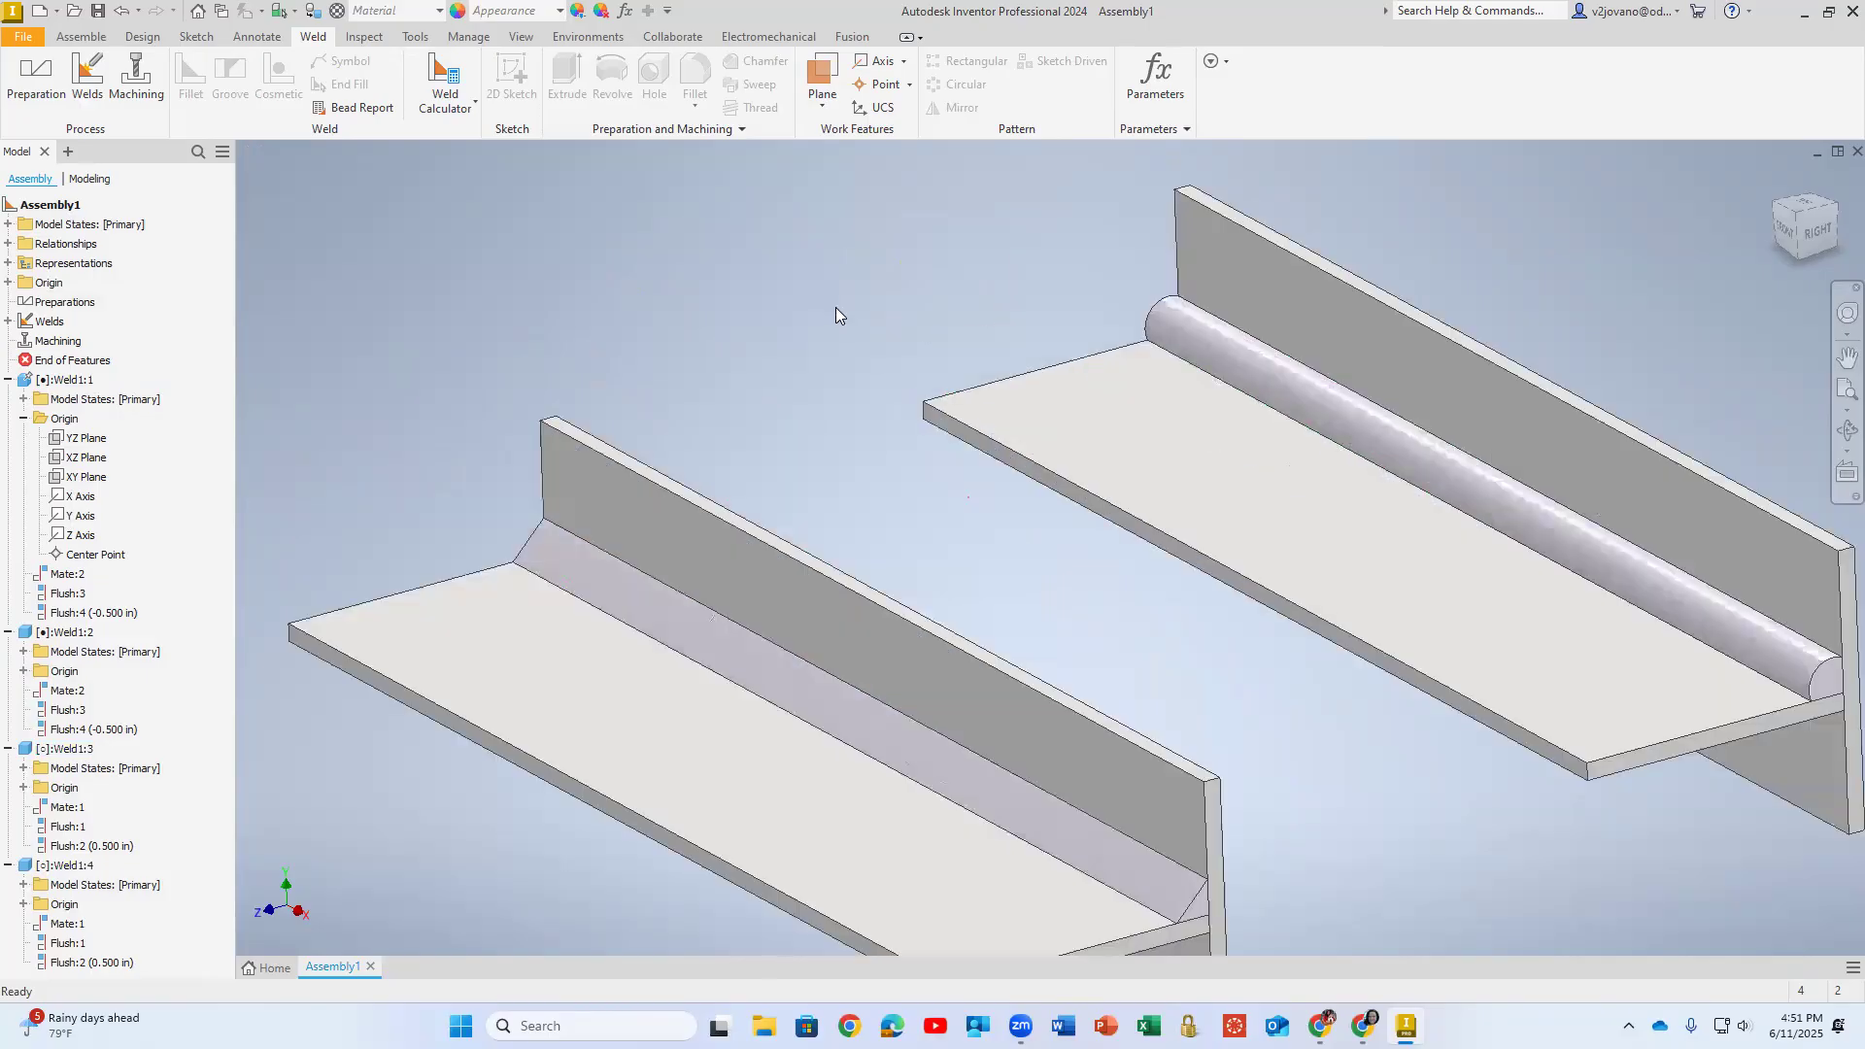
scroll(864, 332, down, 5)
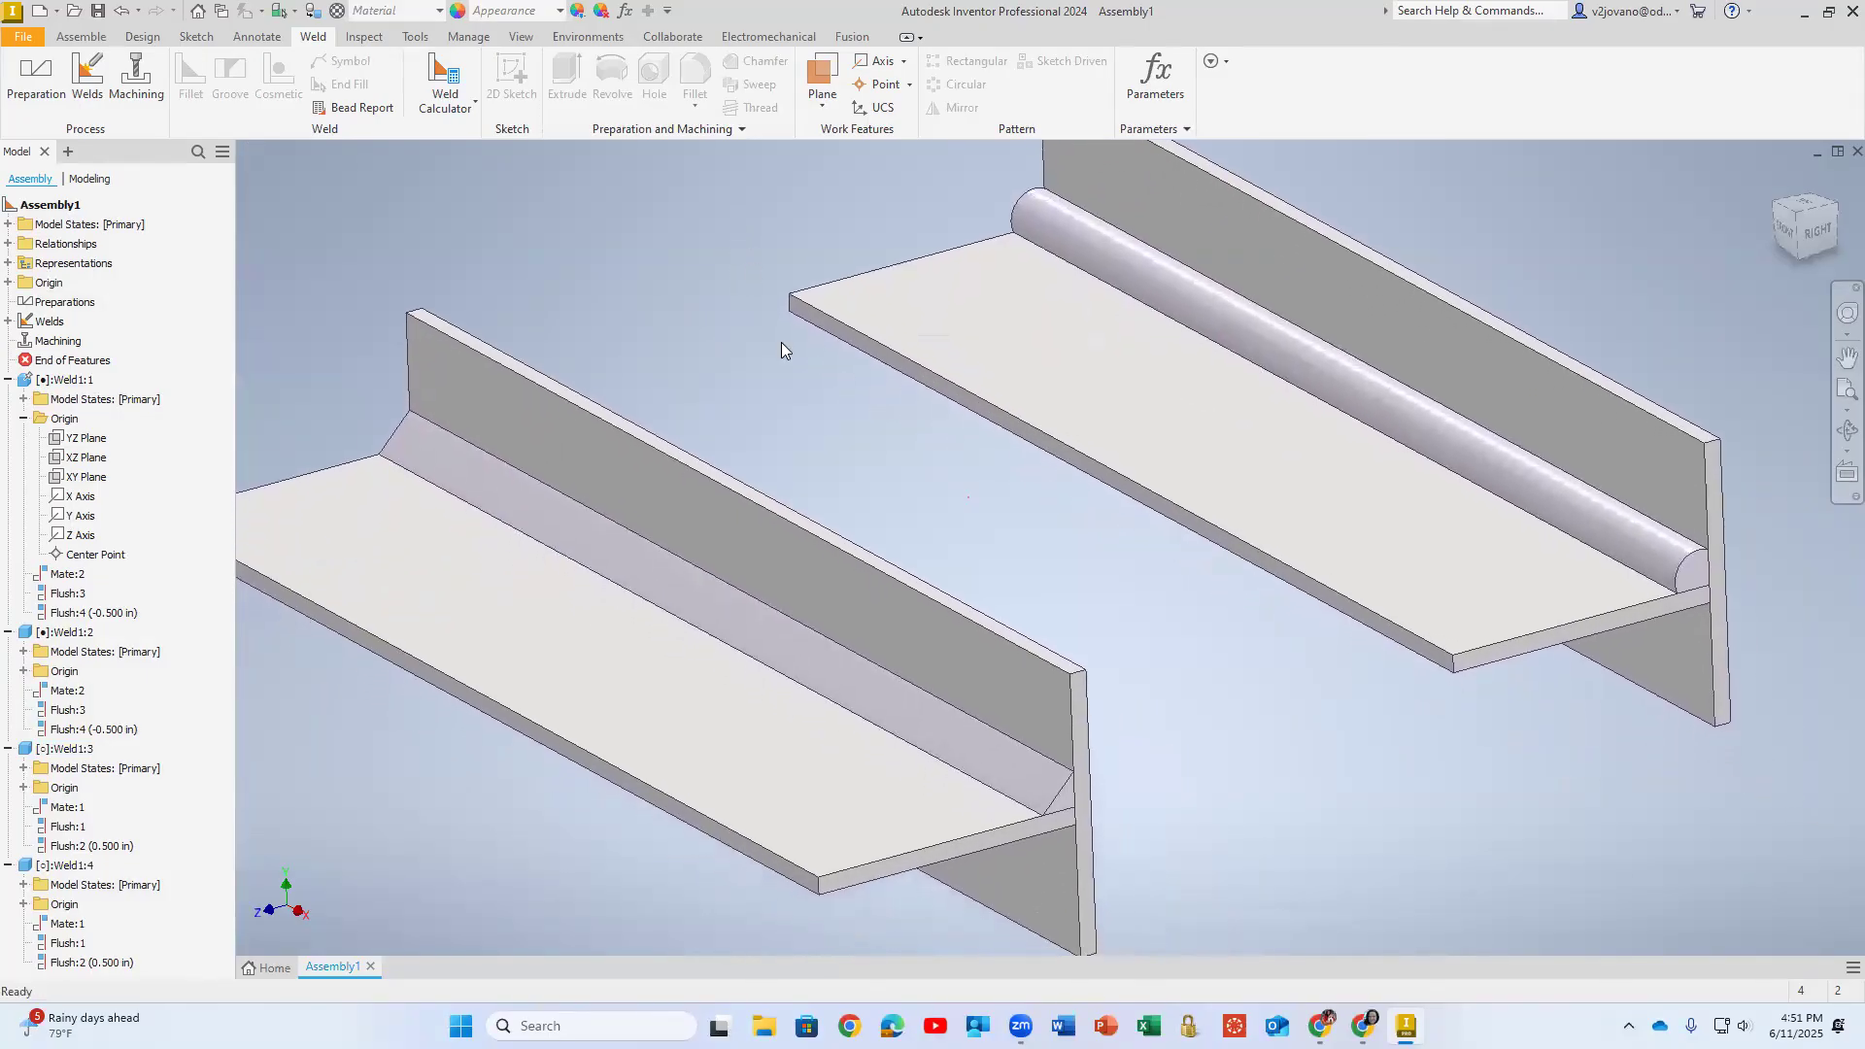
scroll(779, 334, up, 3)
scroll(779, 334, down, 3)
scroll(784, 333, up, 1)
middle_drag(789, 327, 888, 398)
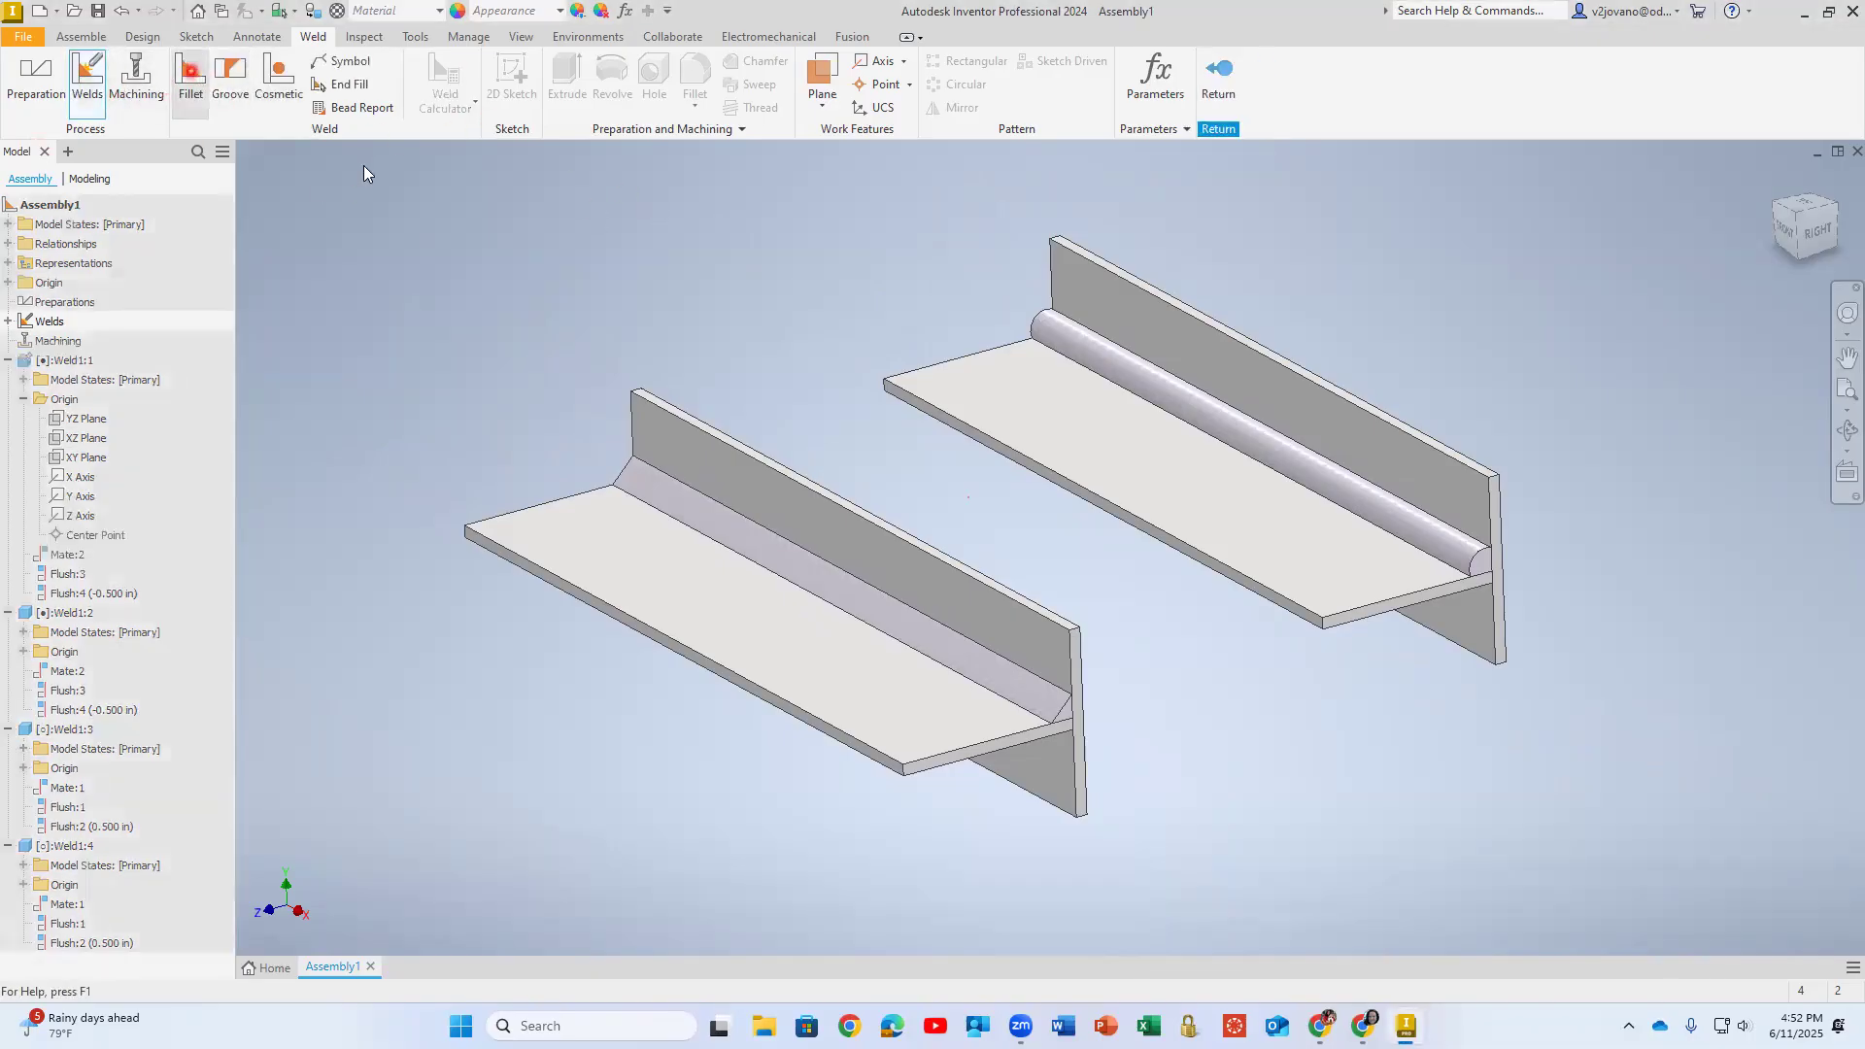
- Try a Concave fillet weld on the front T's unwelded underside joint, using the horizontal plate's lower face and the vertical plate's broad face
click(191, 83)
click(457, 229)
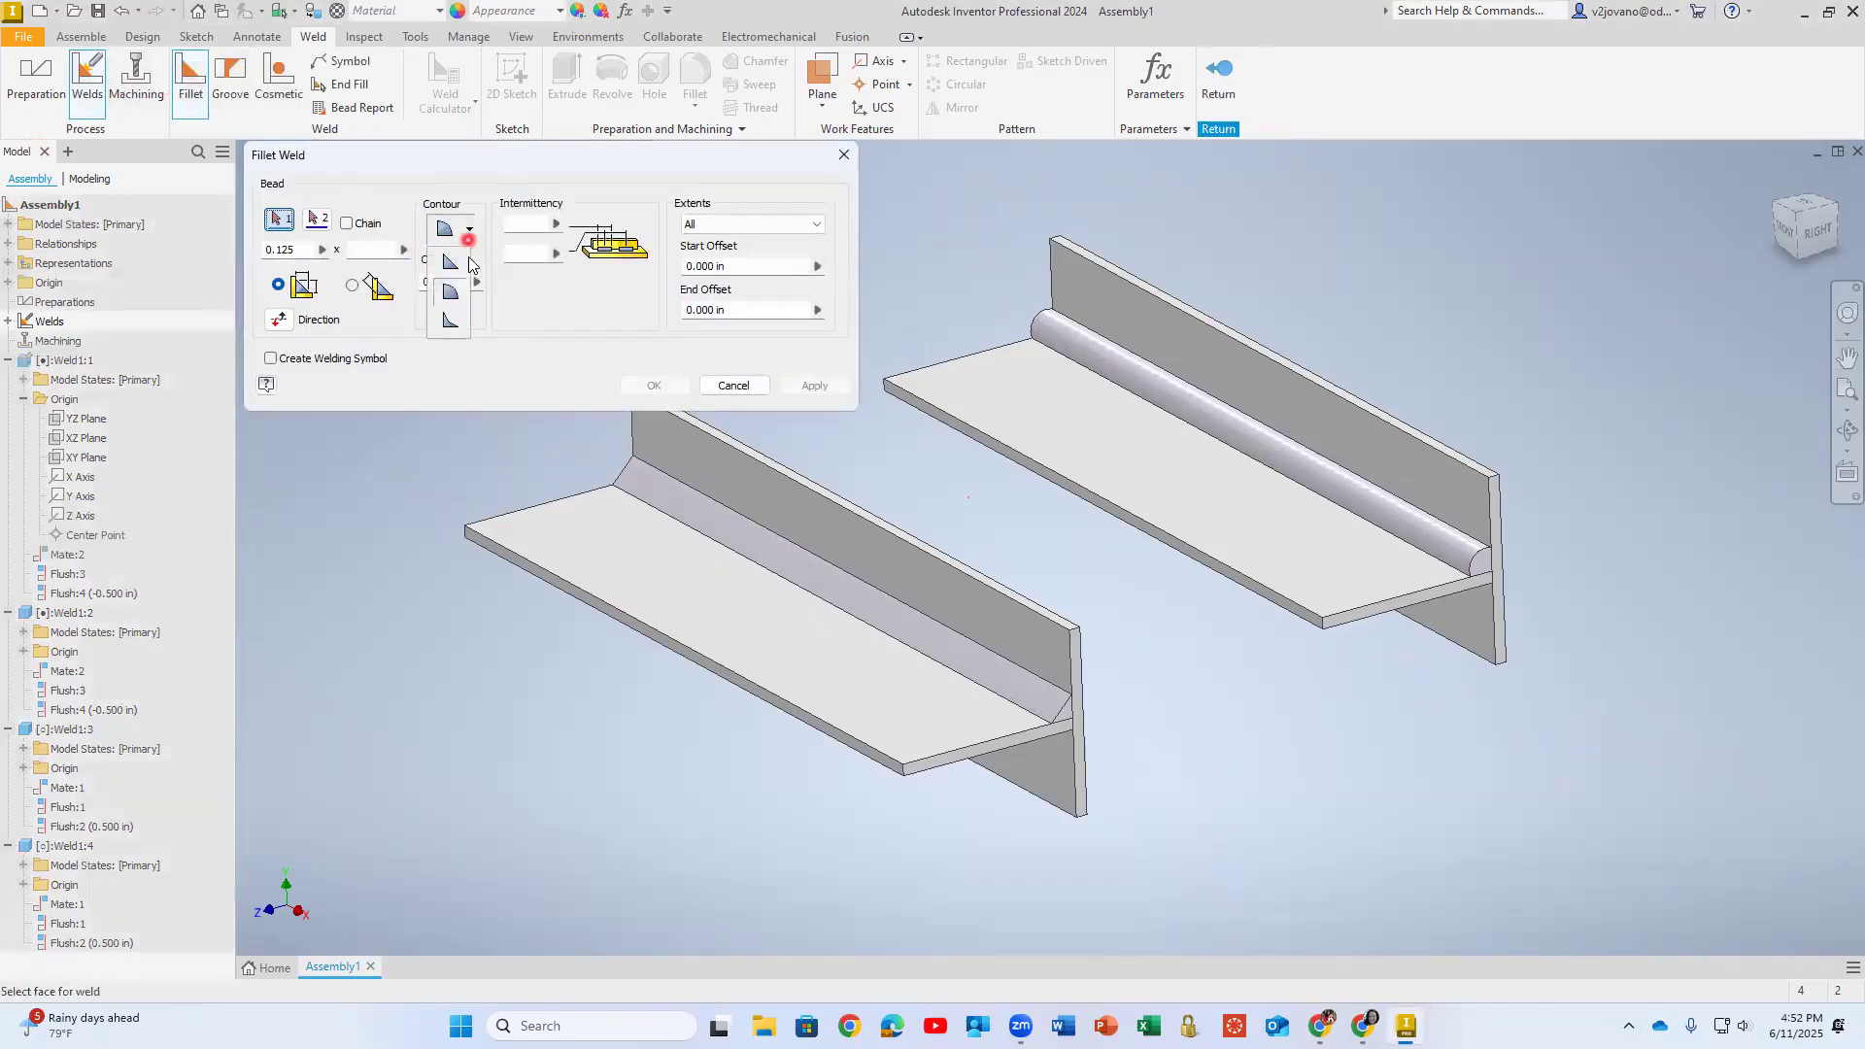
click(452, 323)
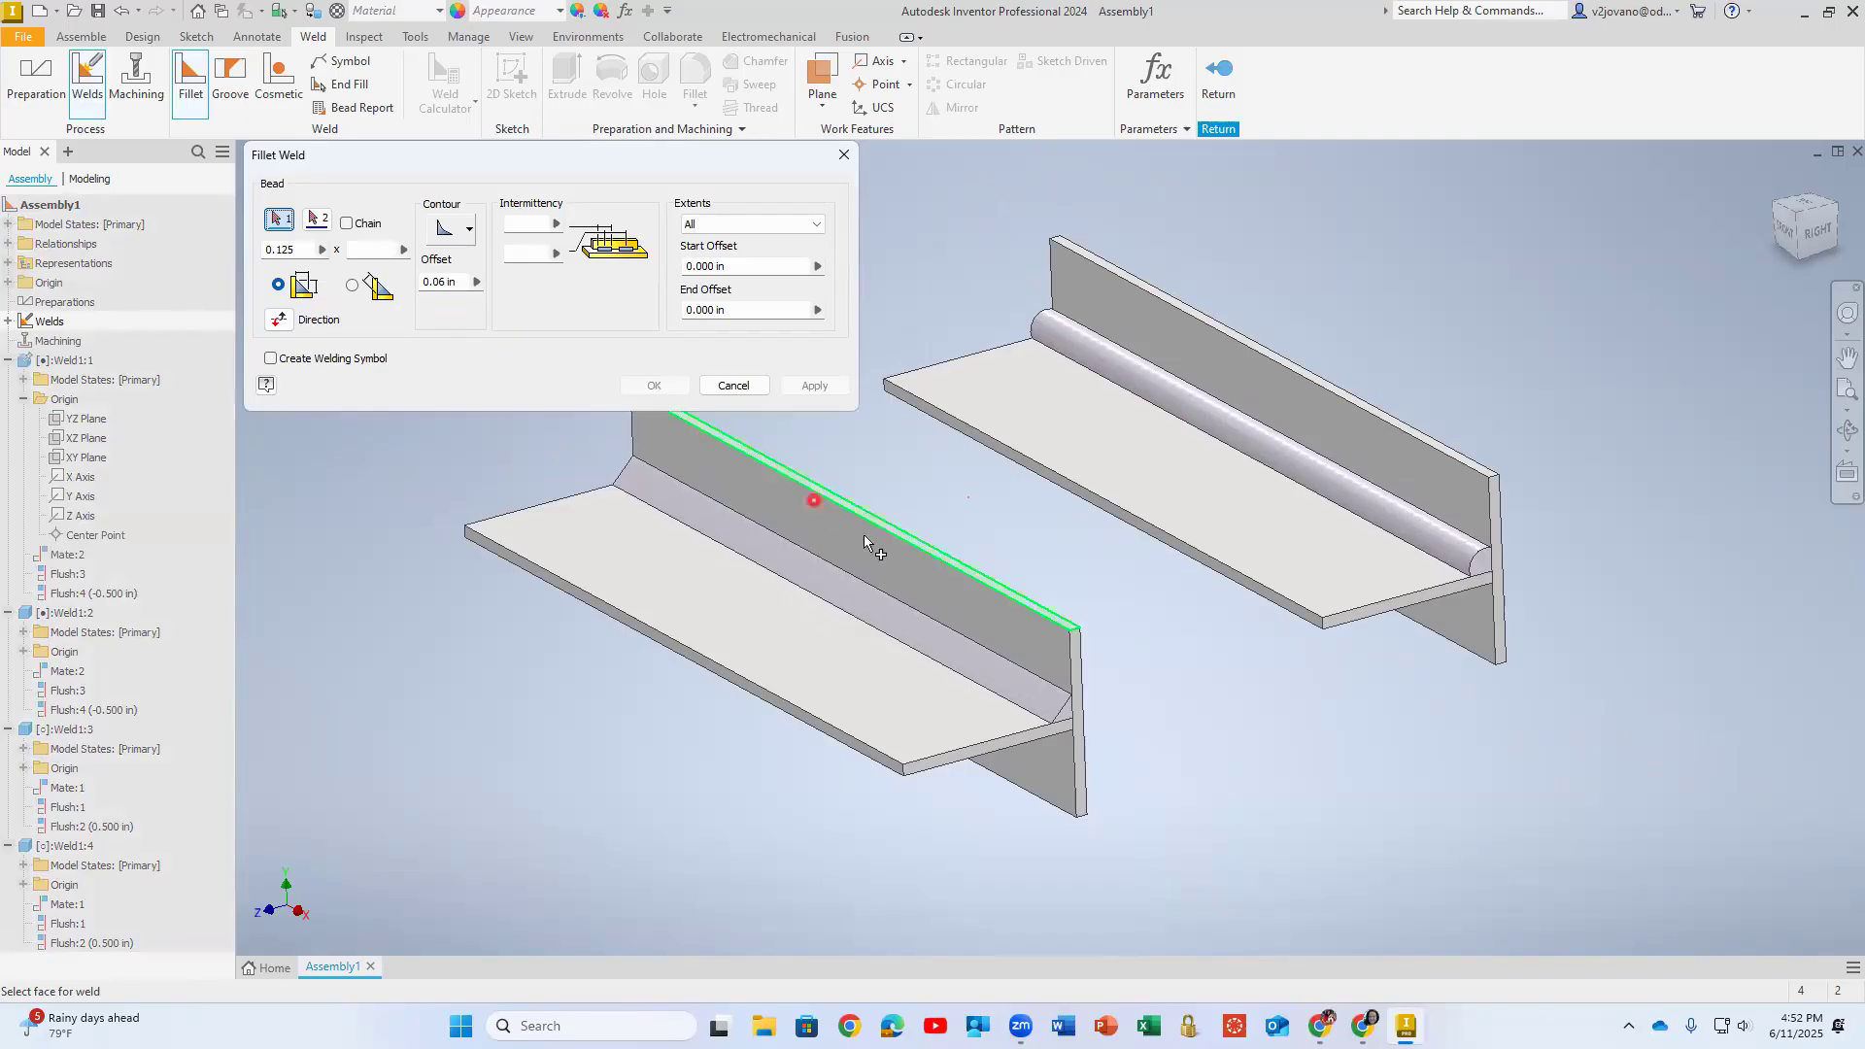
shift+middle_drag(851, 670, 942, 464)
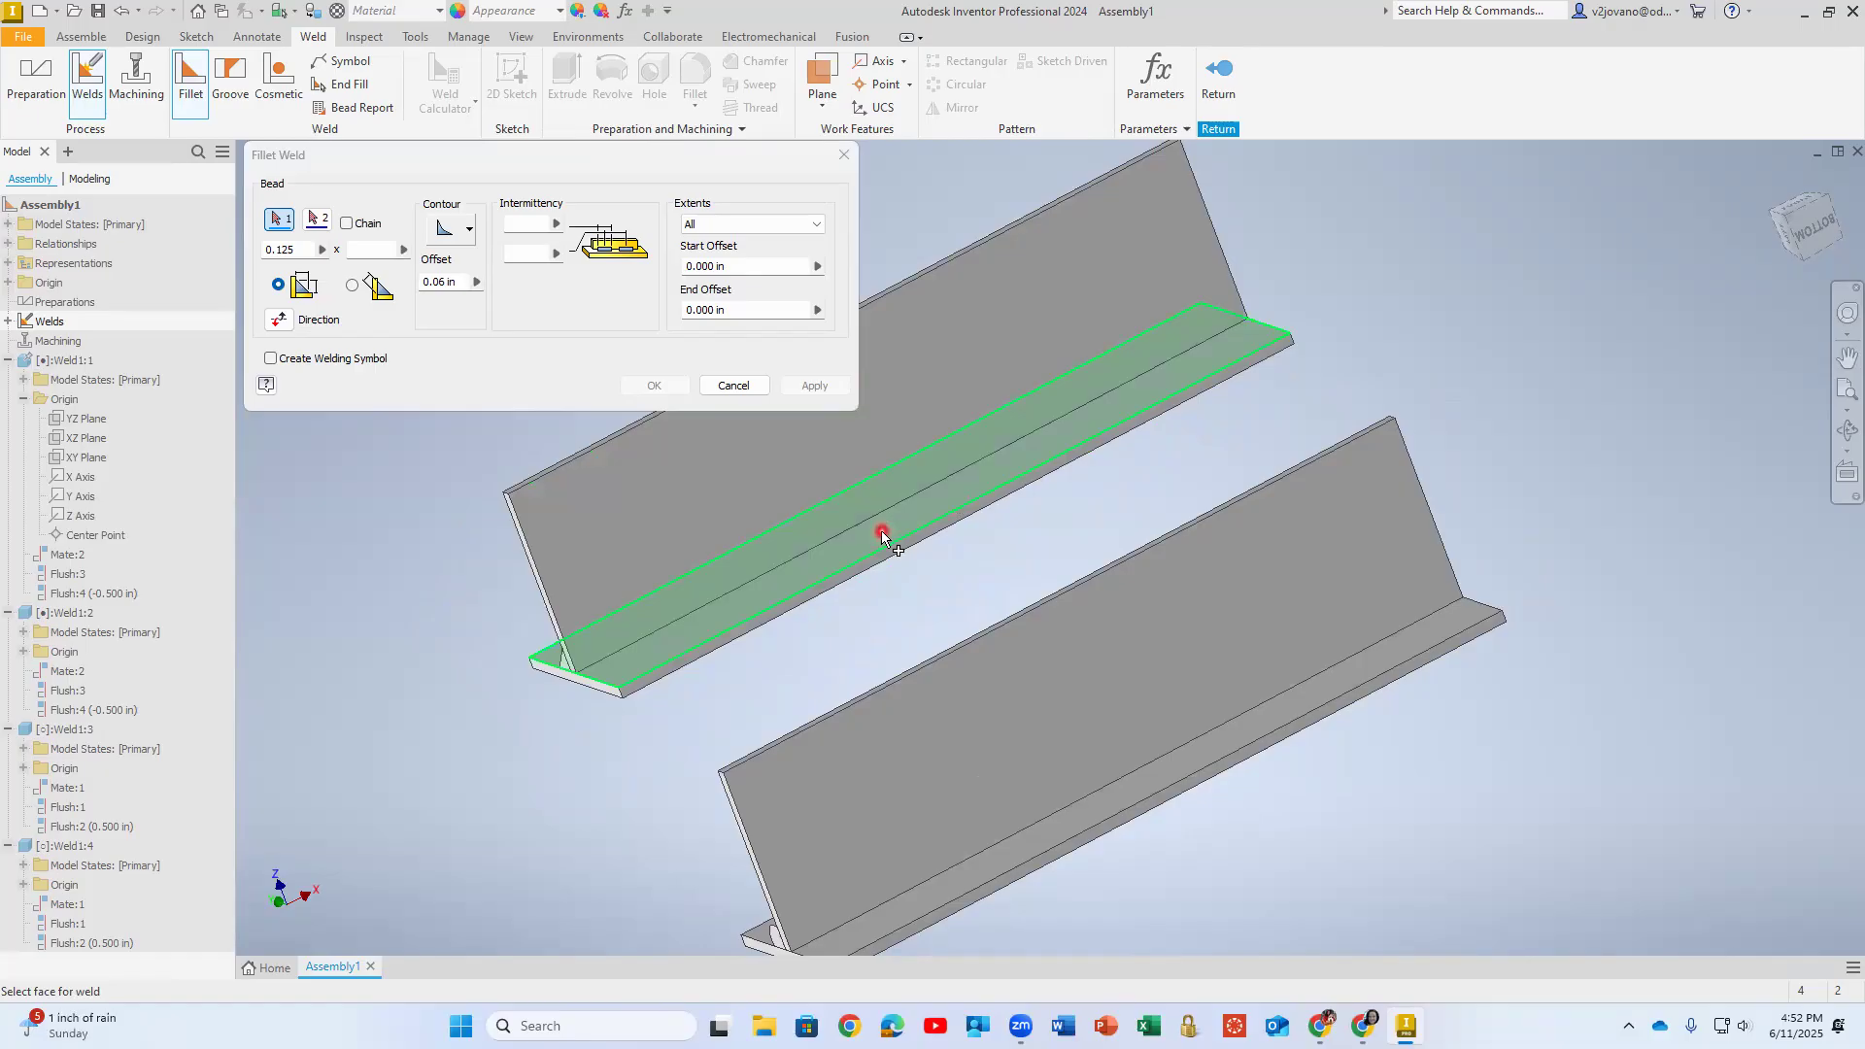
click(881, 530)
click(680, 515)
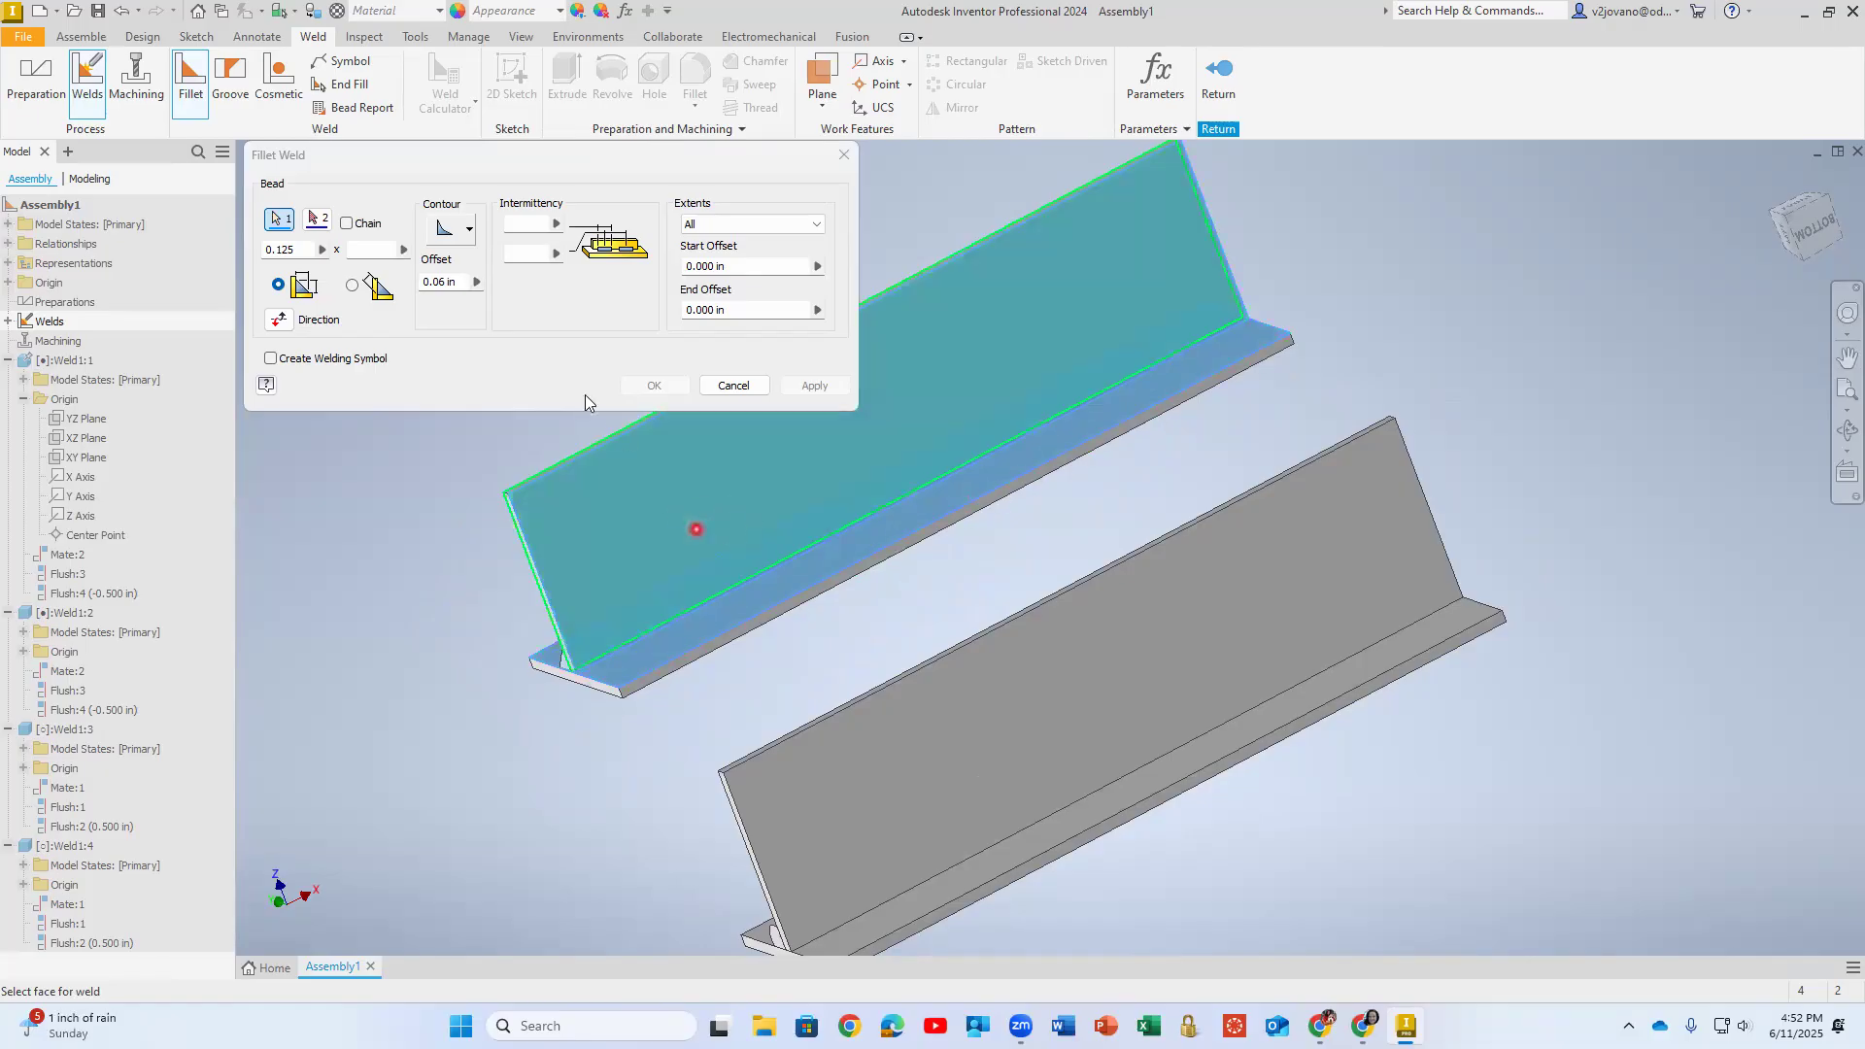
shift+middle_drag(666, 487, 753, 483)
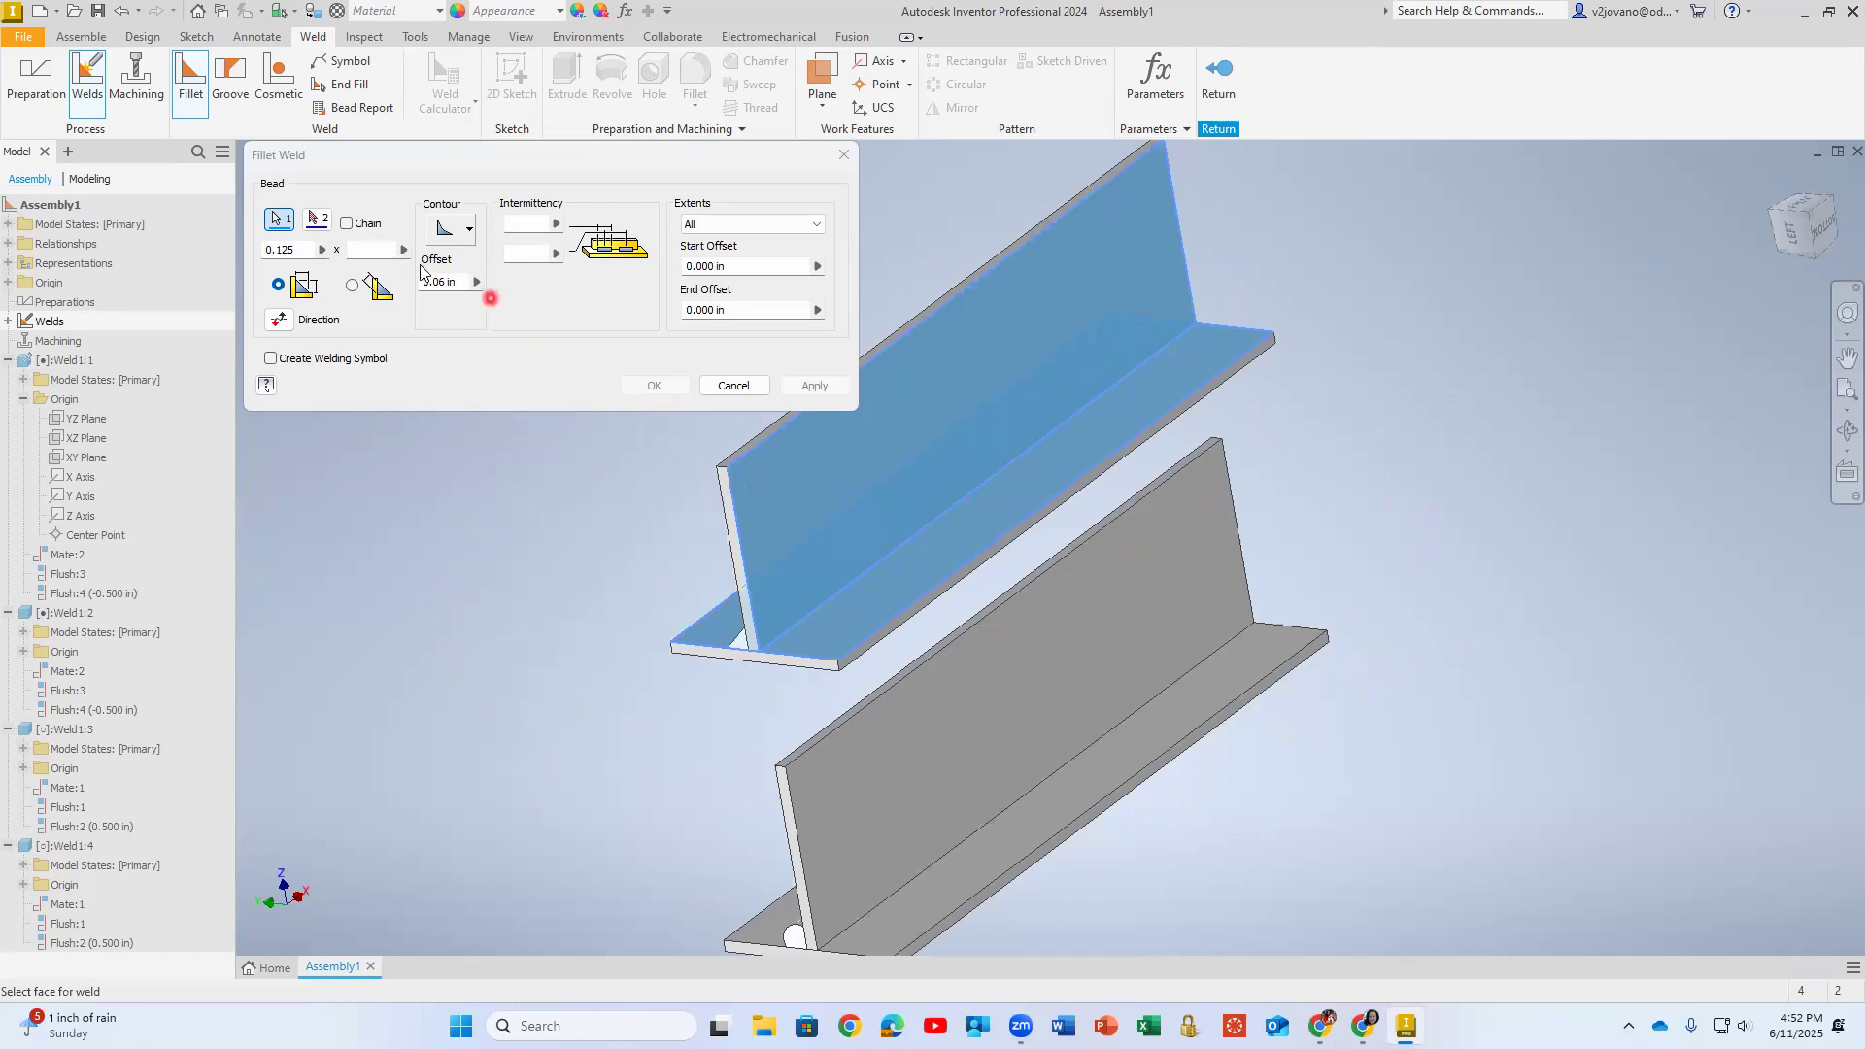
click(316, 219)
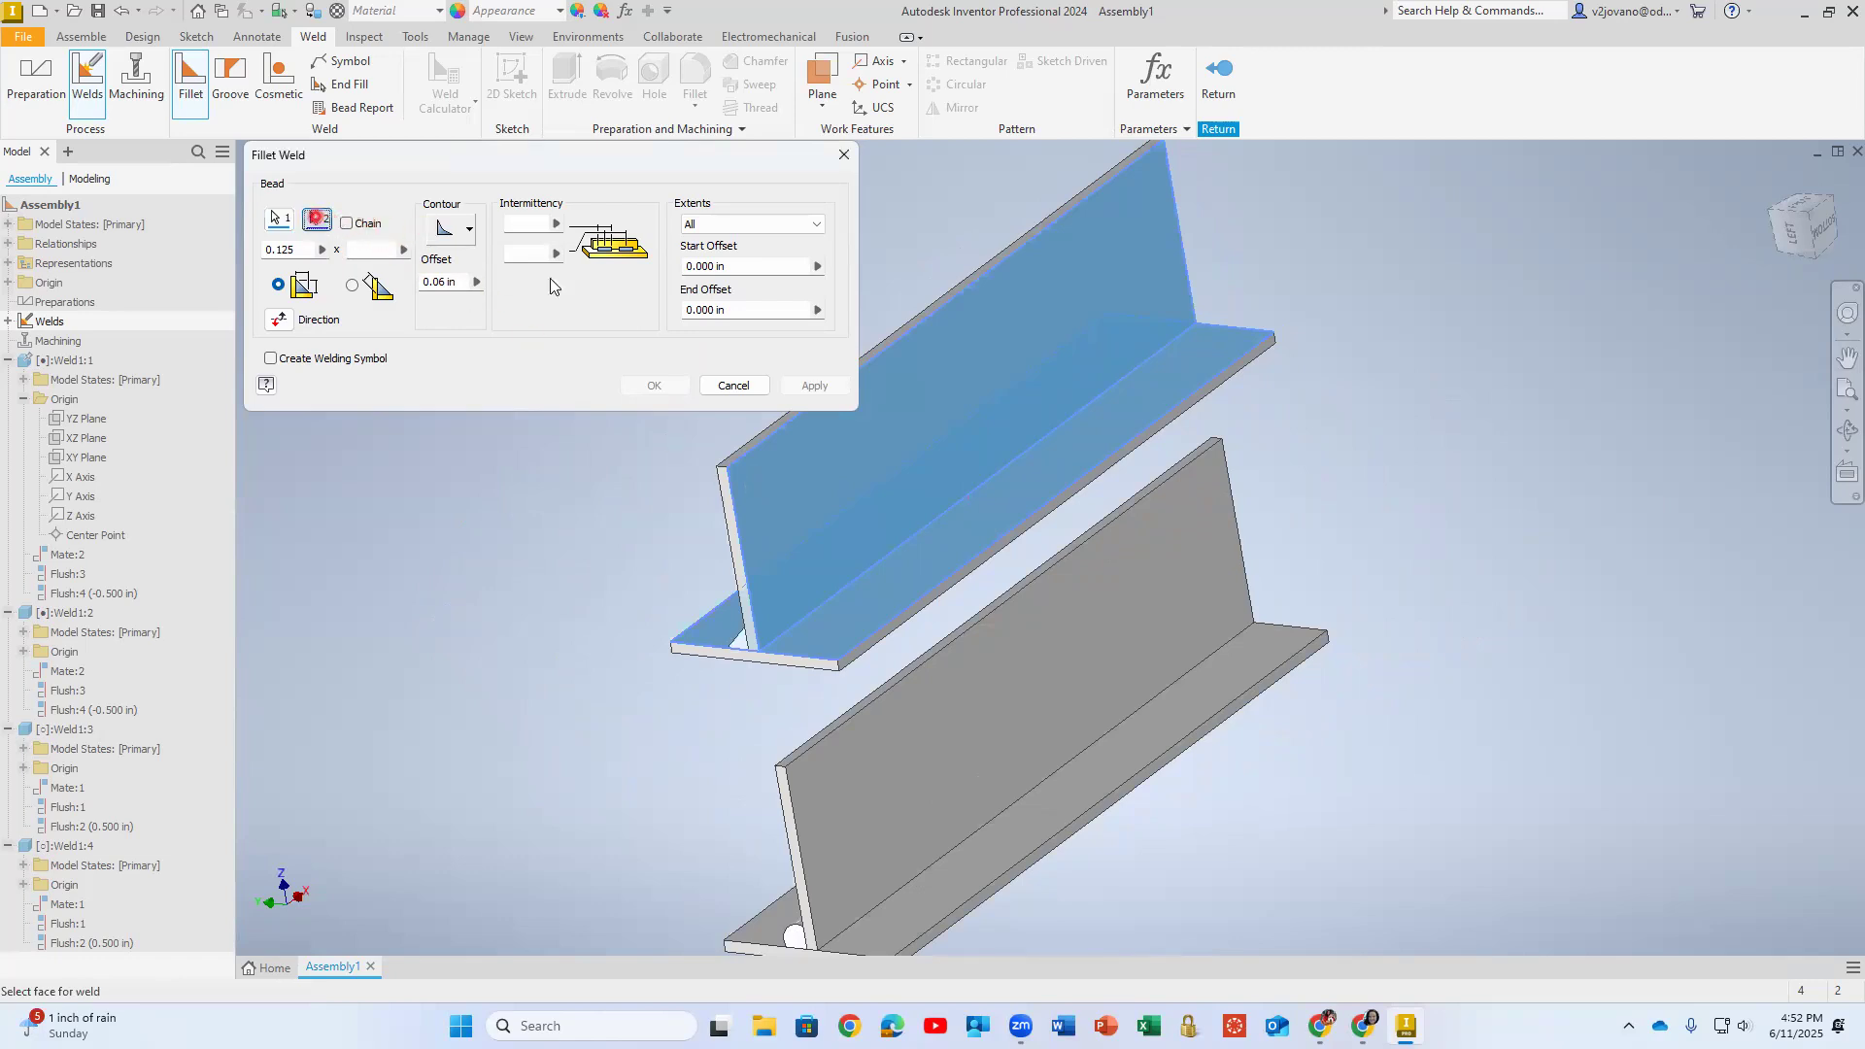
click(783, 505)
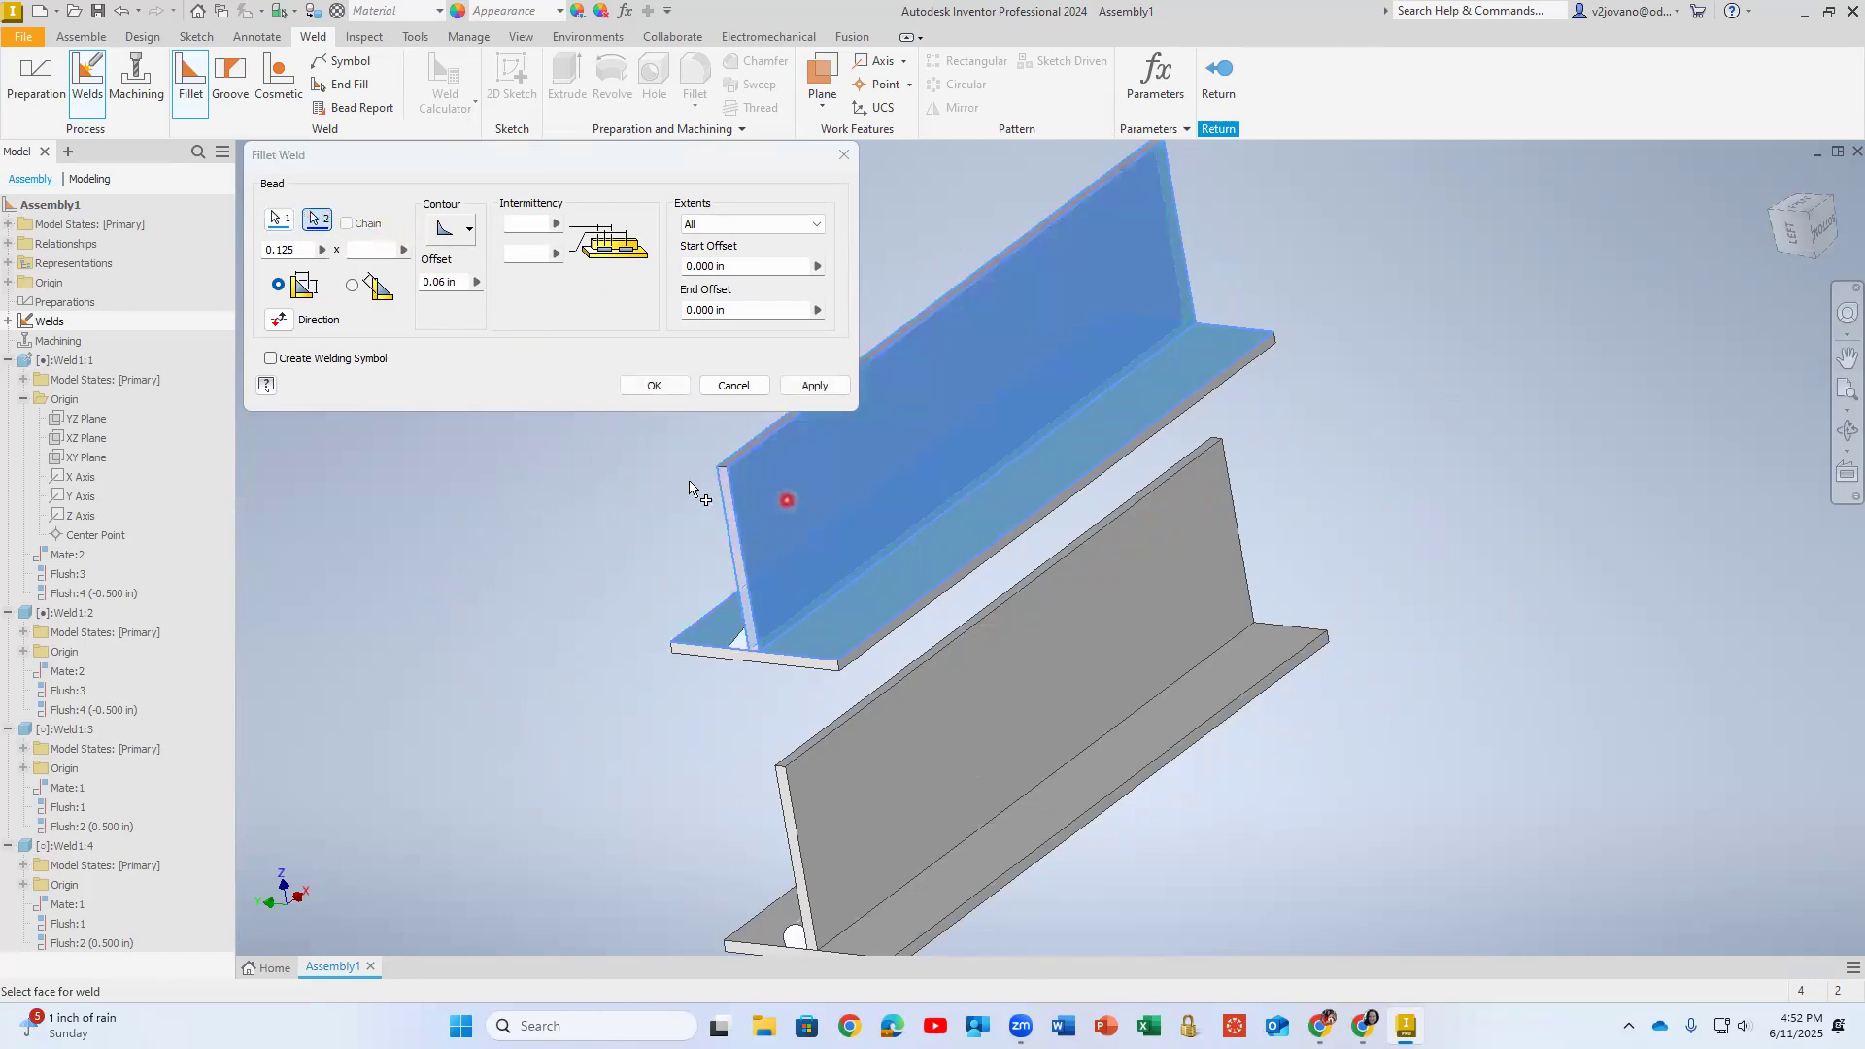
click(731, 385)
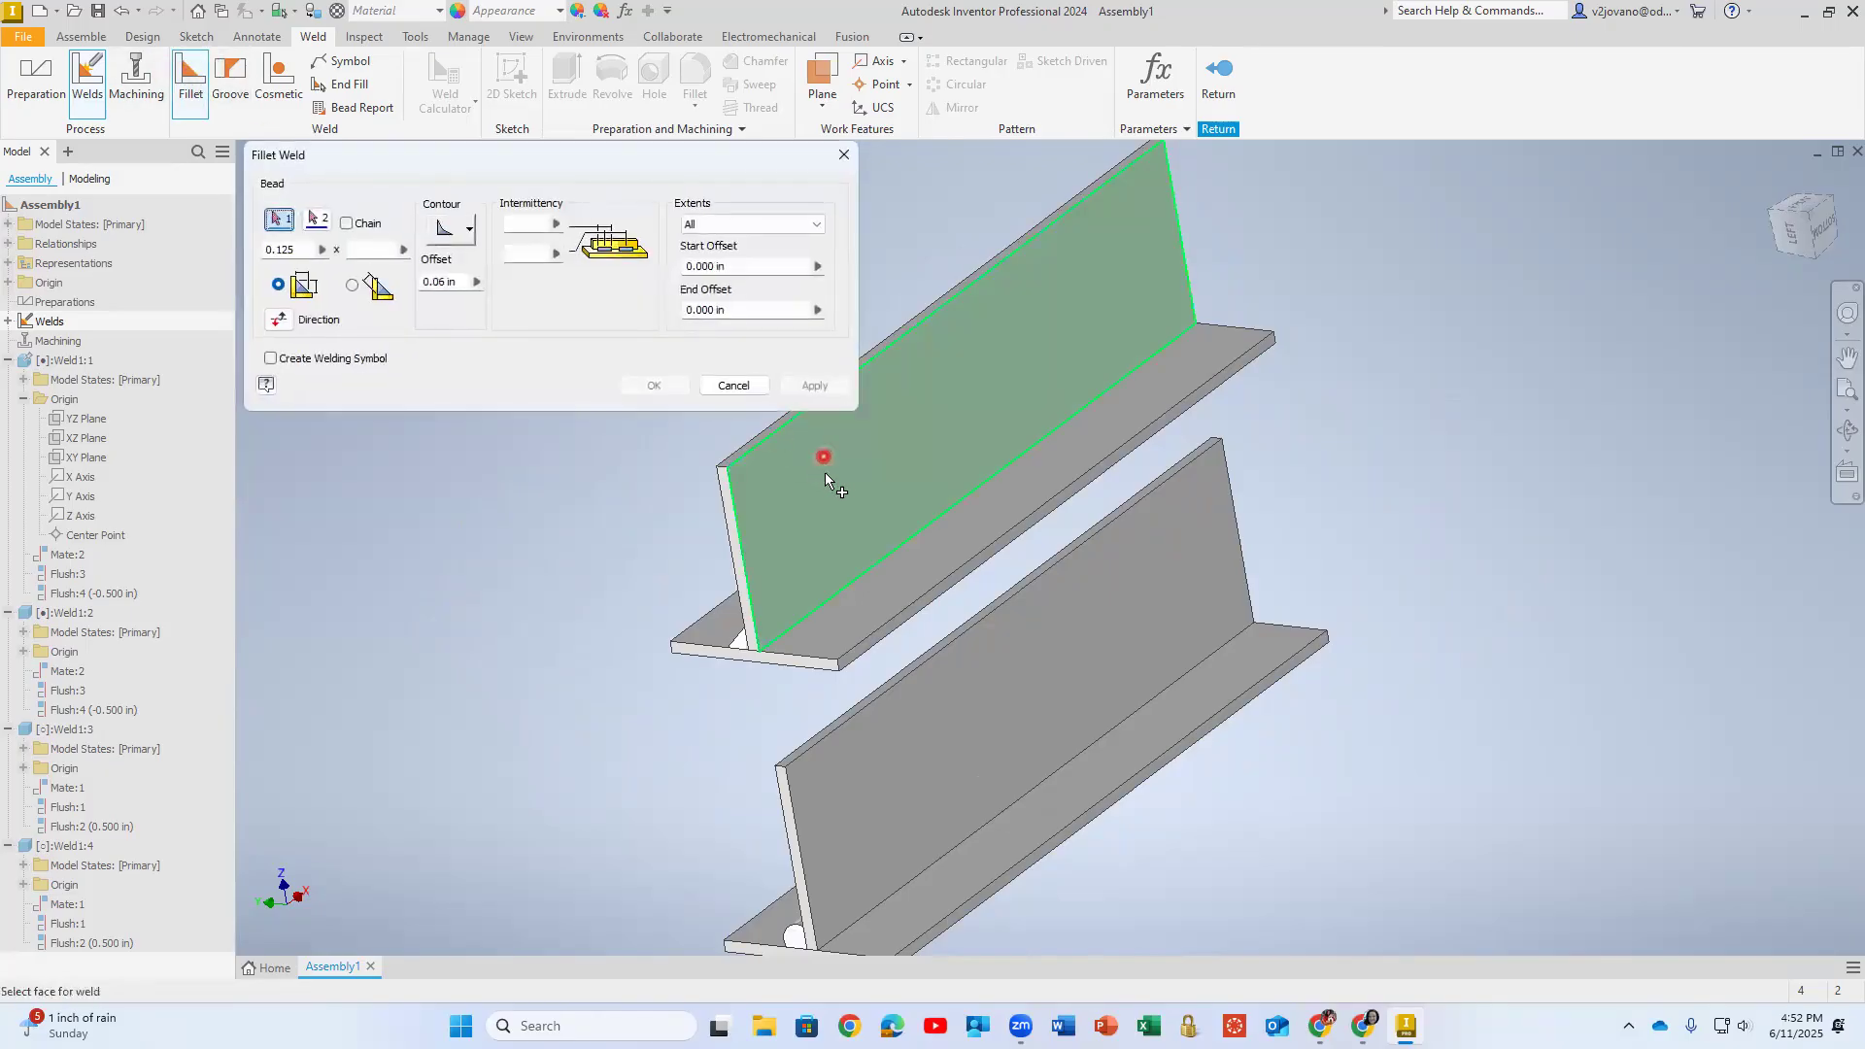
click(947, 484)
click(993, 507)
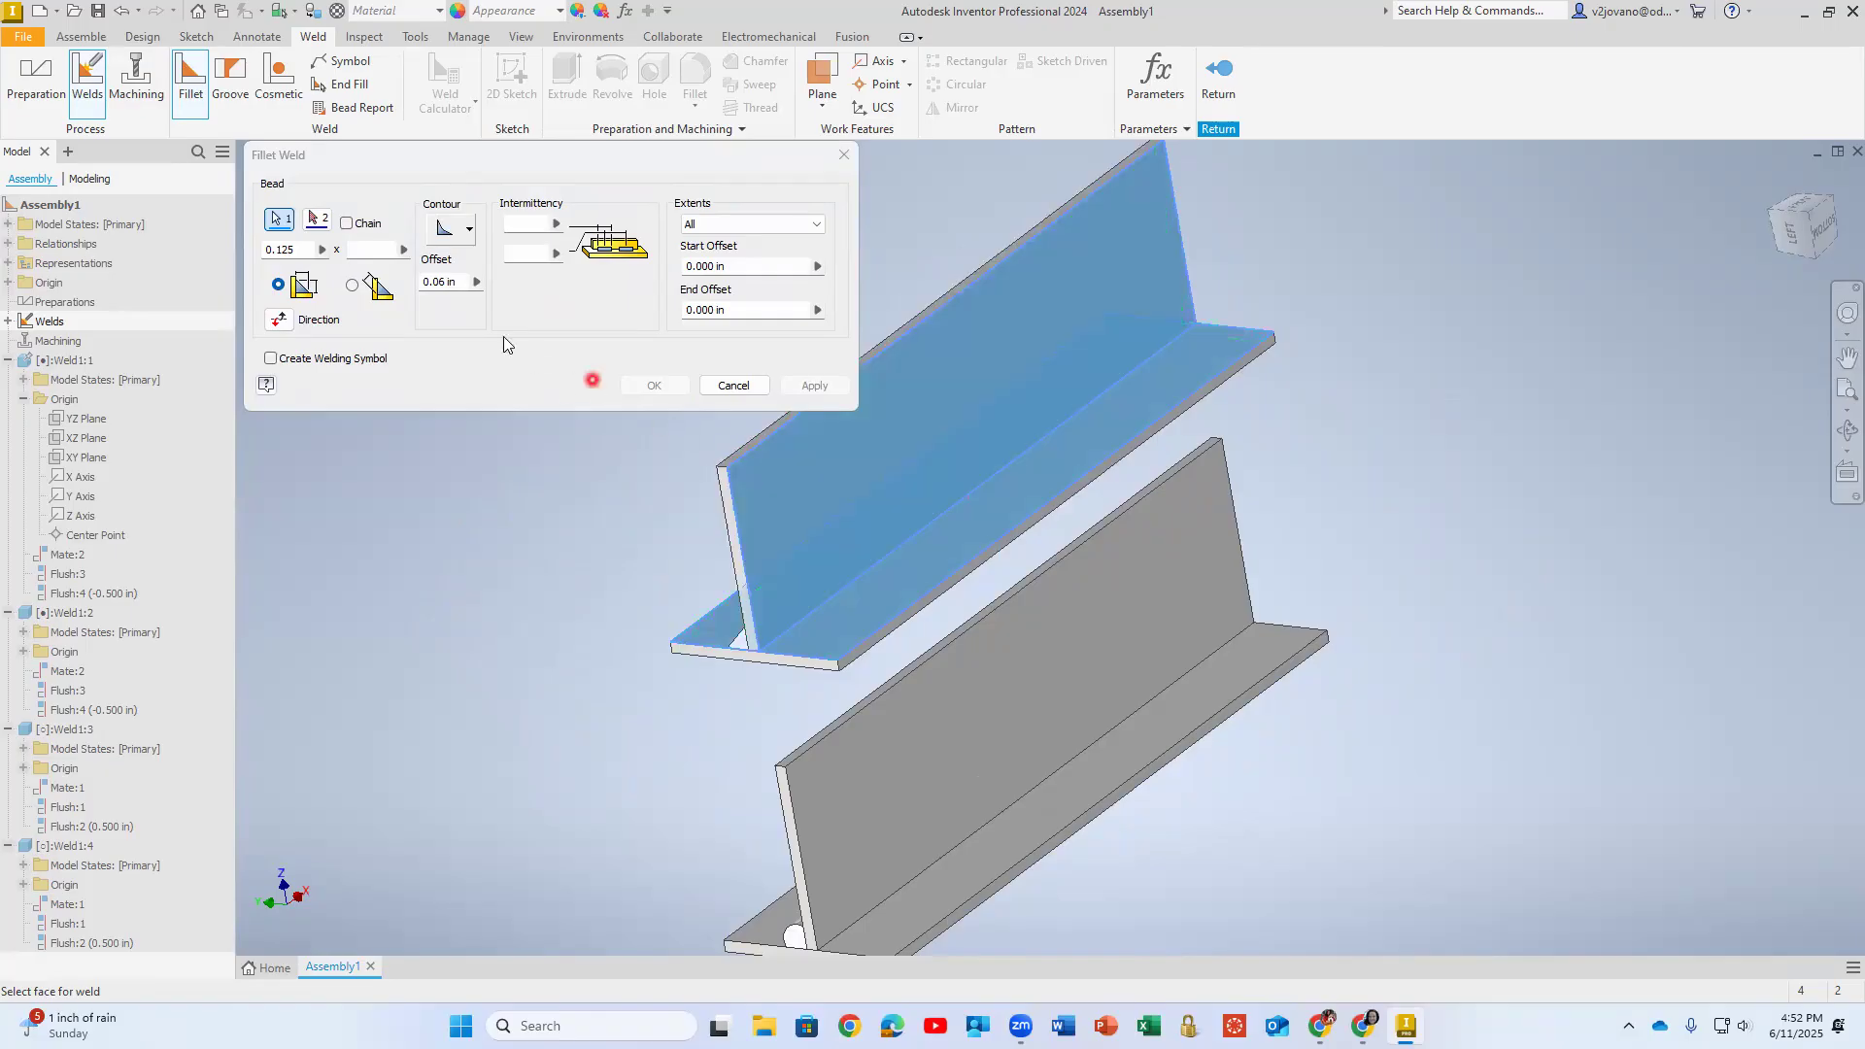
click(726, 387)
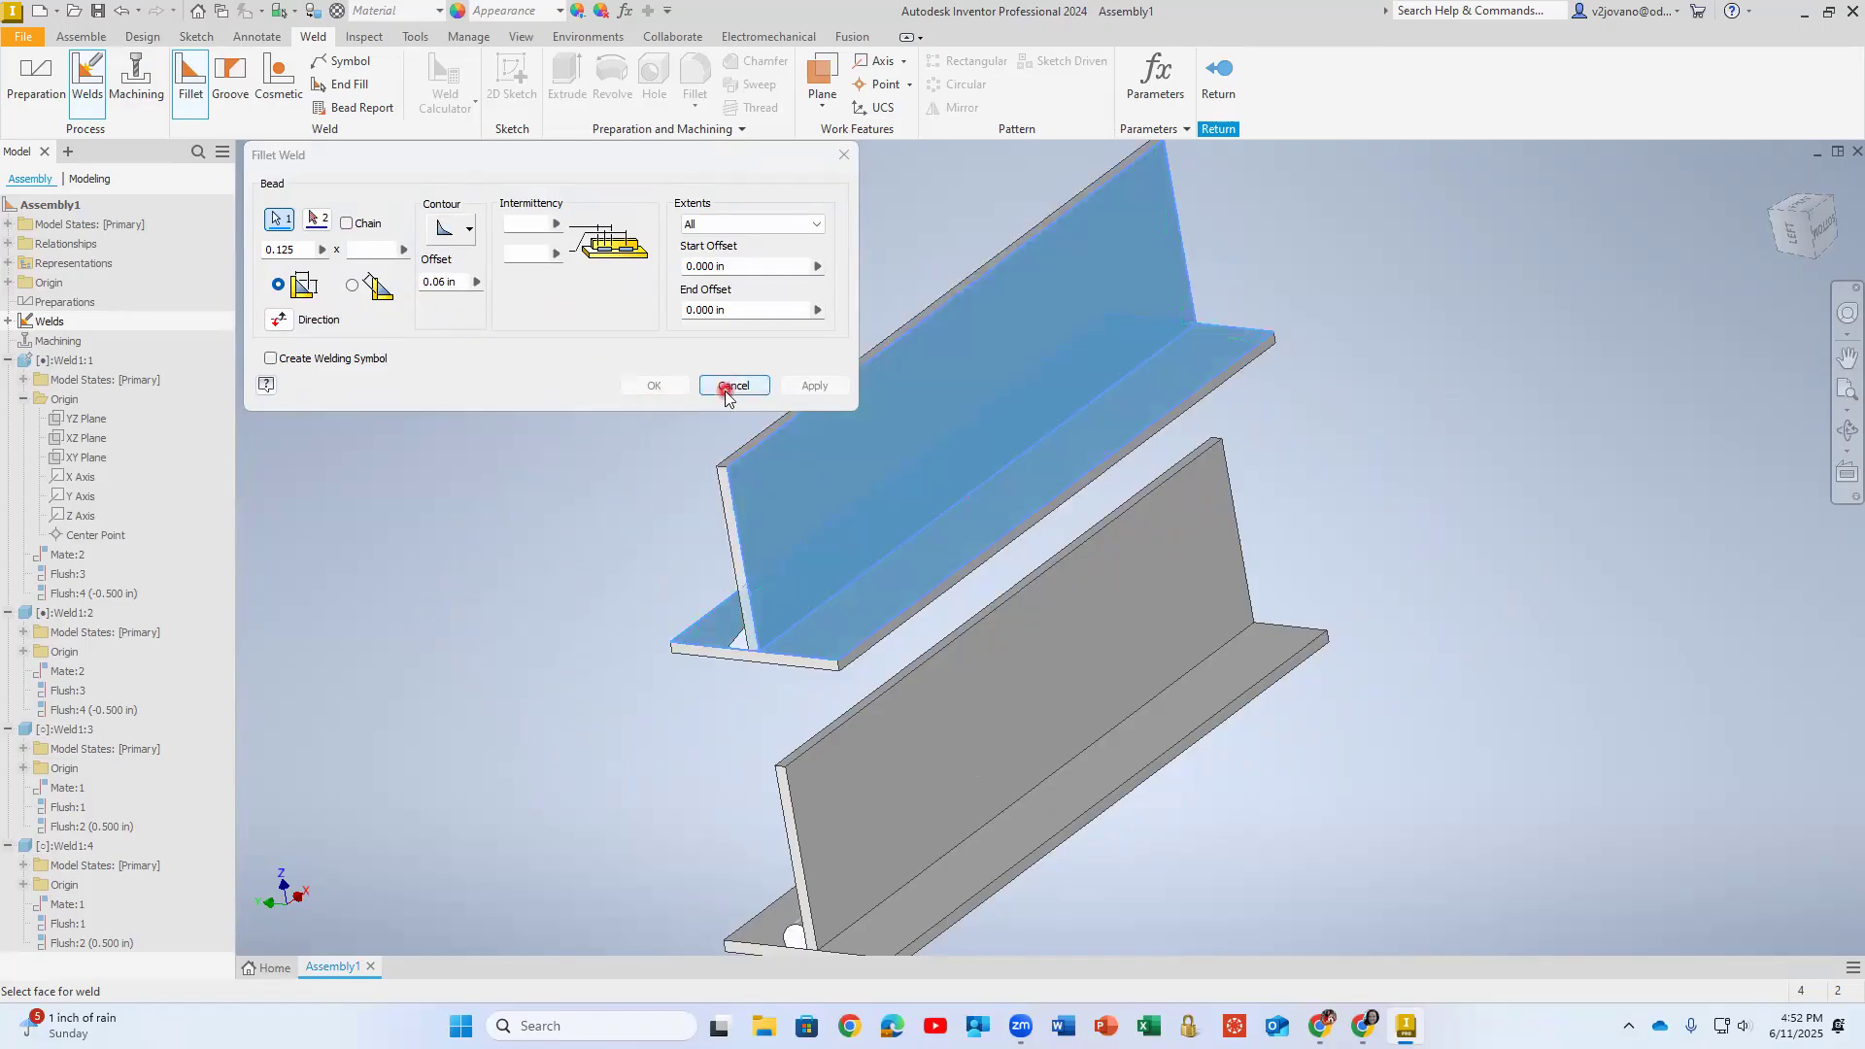
- Leave and reactivate the Welds group, and start another fillet weld with a Concave contour
mouse_move(556, 474)
shift+middle_down()
mouse_move(691, 510)
mouse_move(883, 421)
mouse_move(818, 532)
mouse_move(793, 540)
shift+middle_up()
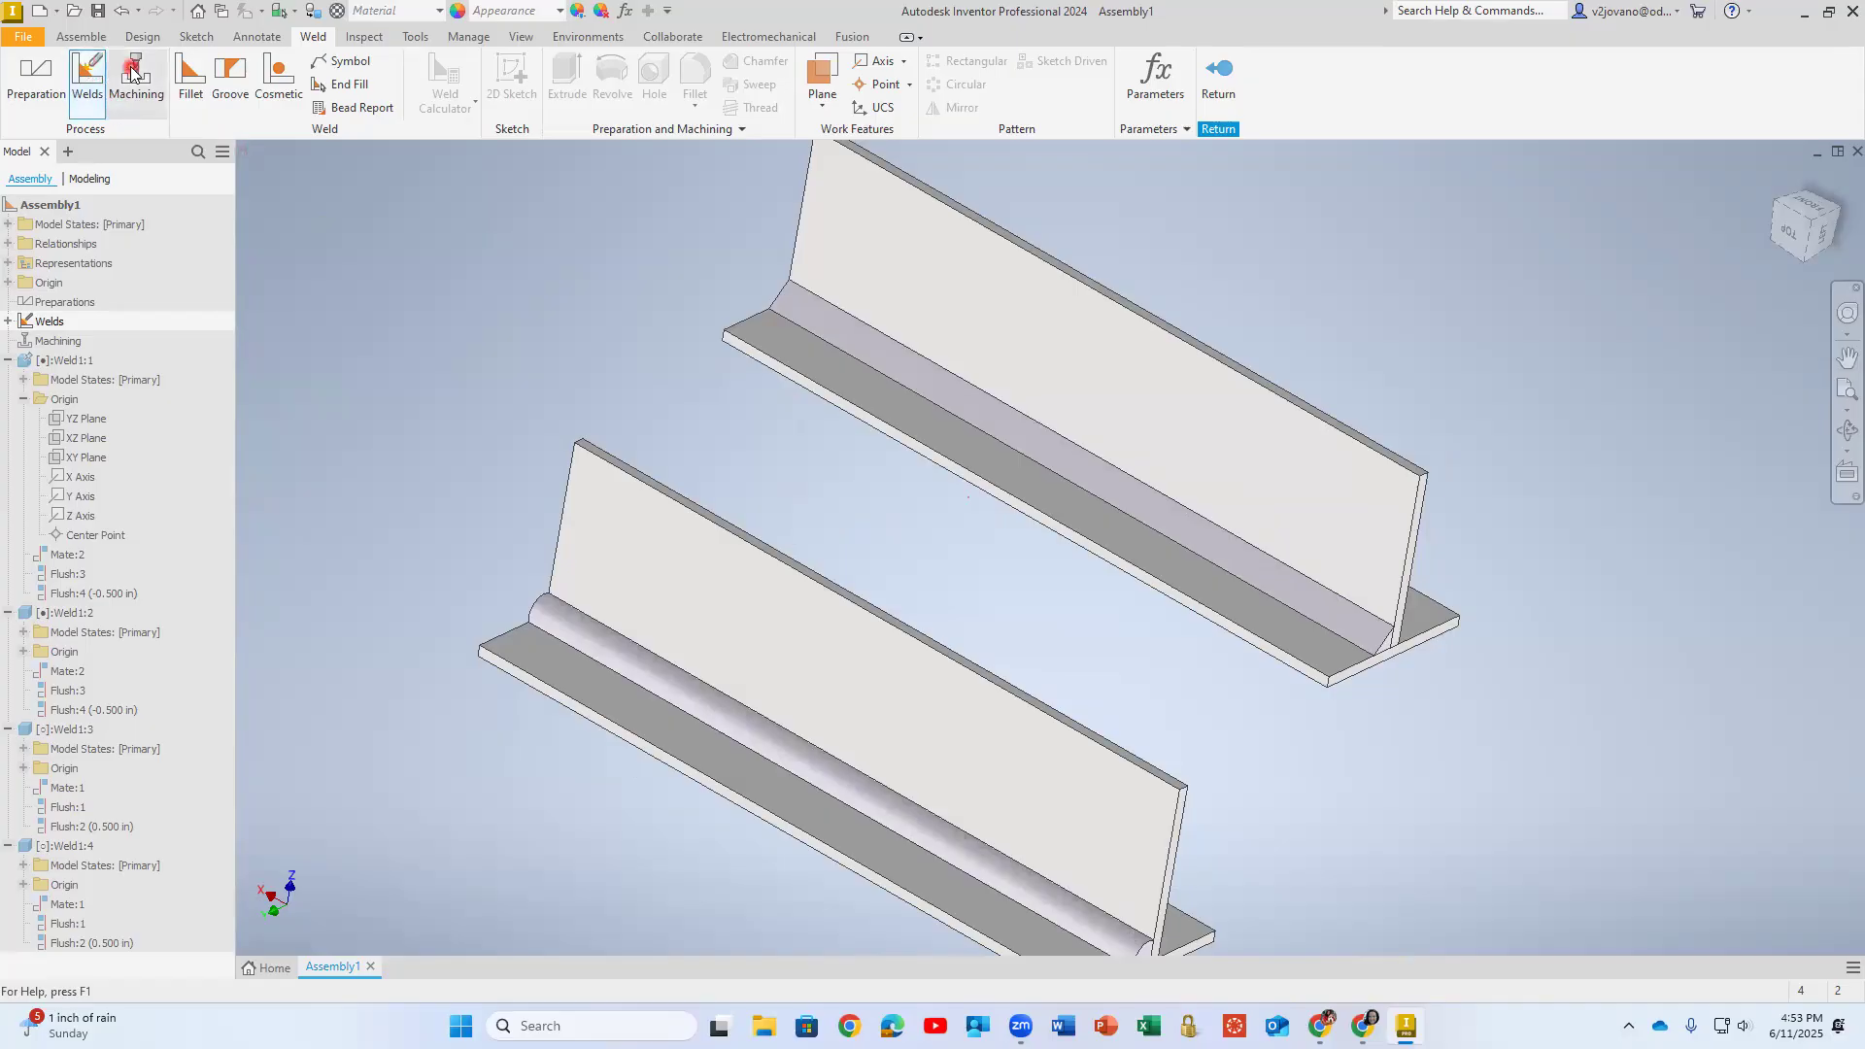
shift+middle_drag(918, 629, 1219, 73)
click(1218, 73)
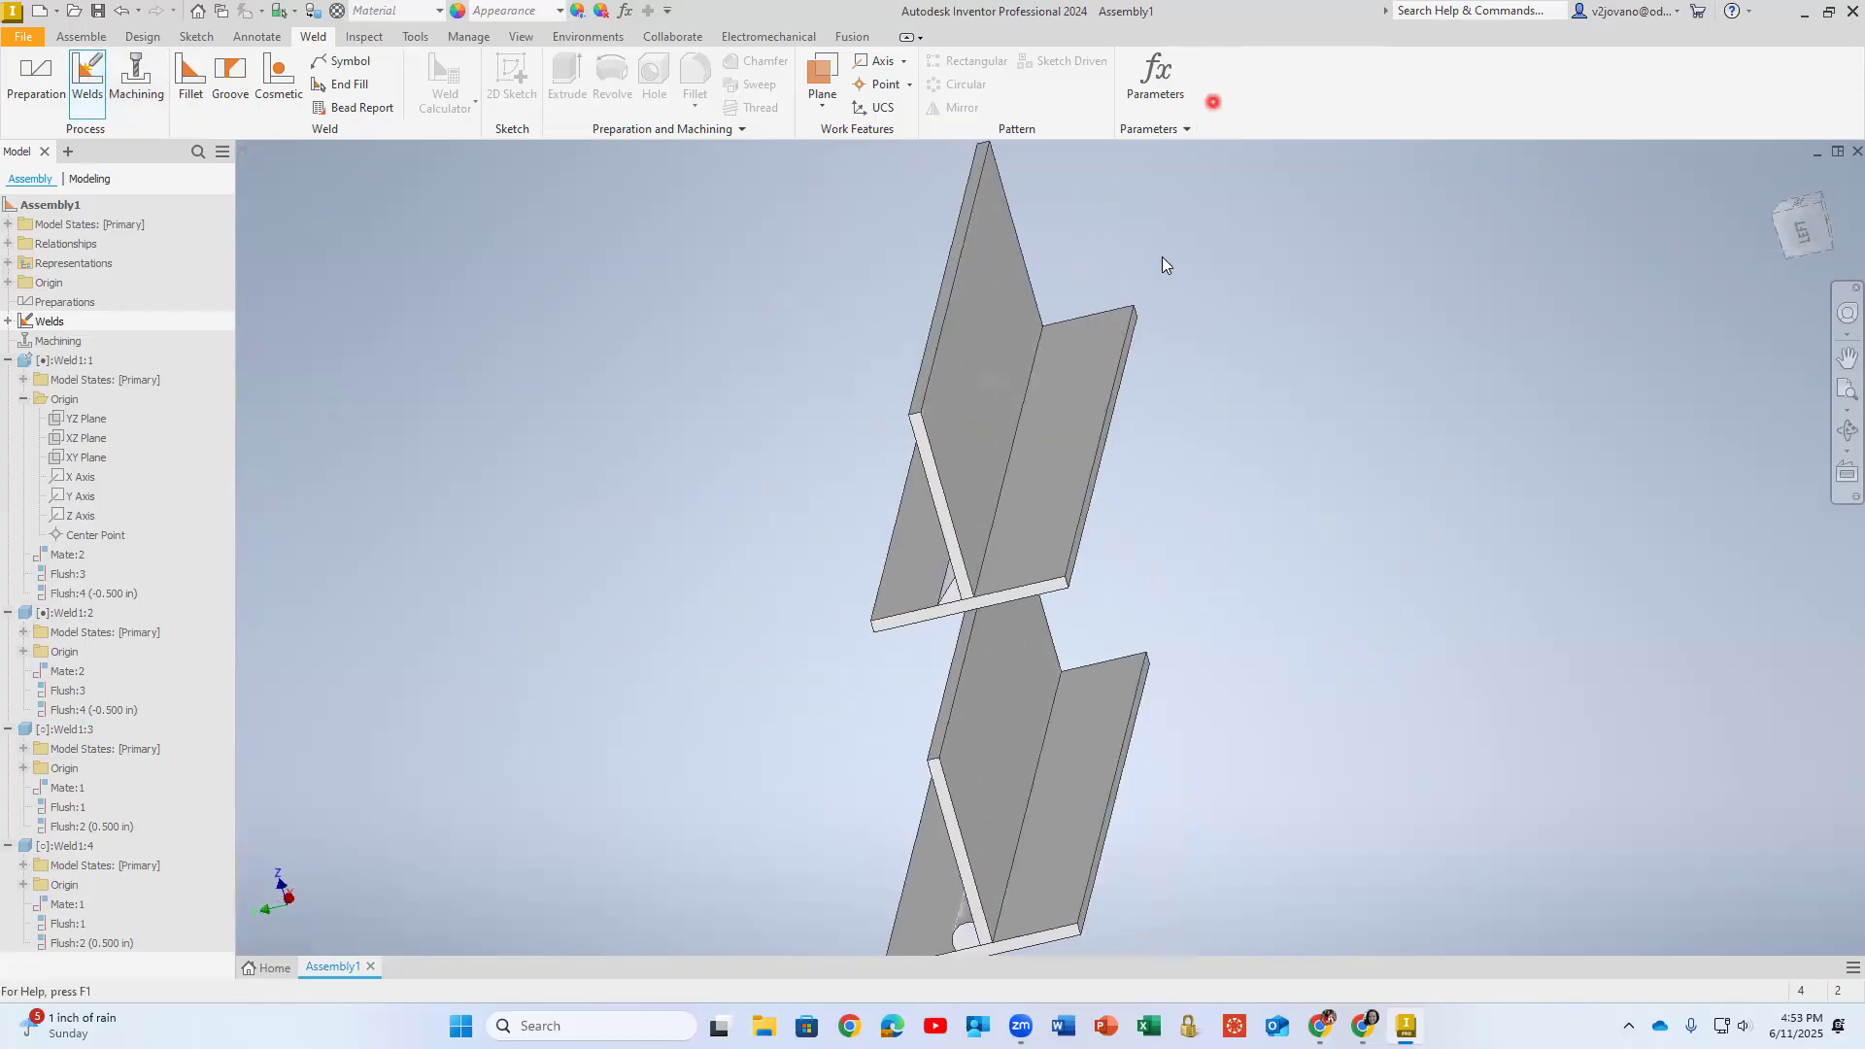
shift+middle_drag(1090, 553, 806, 622)
click(93, 77)
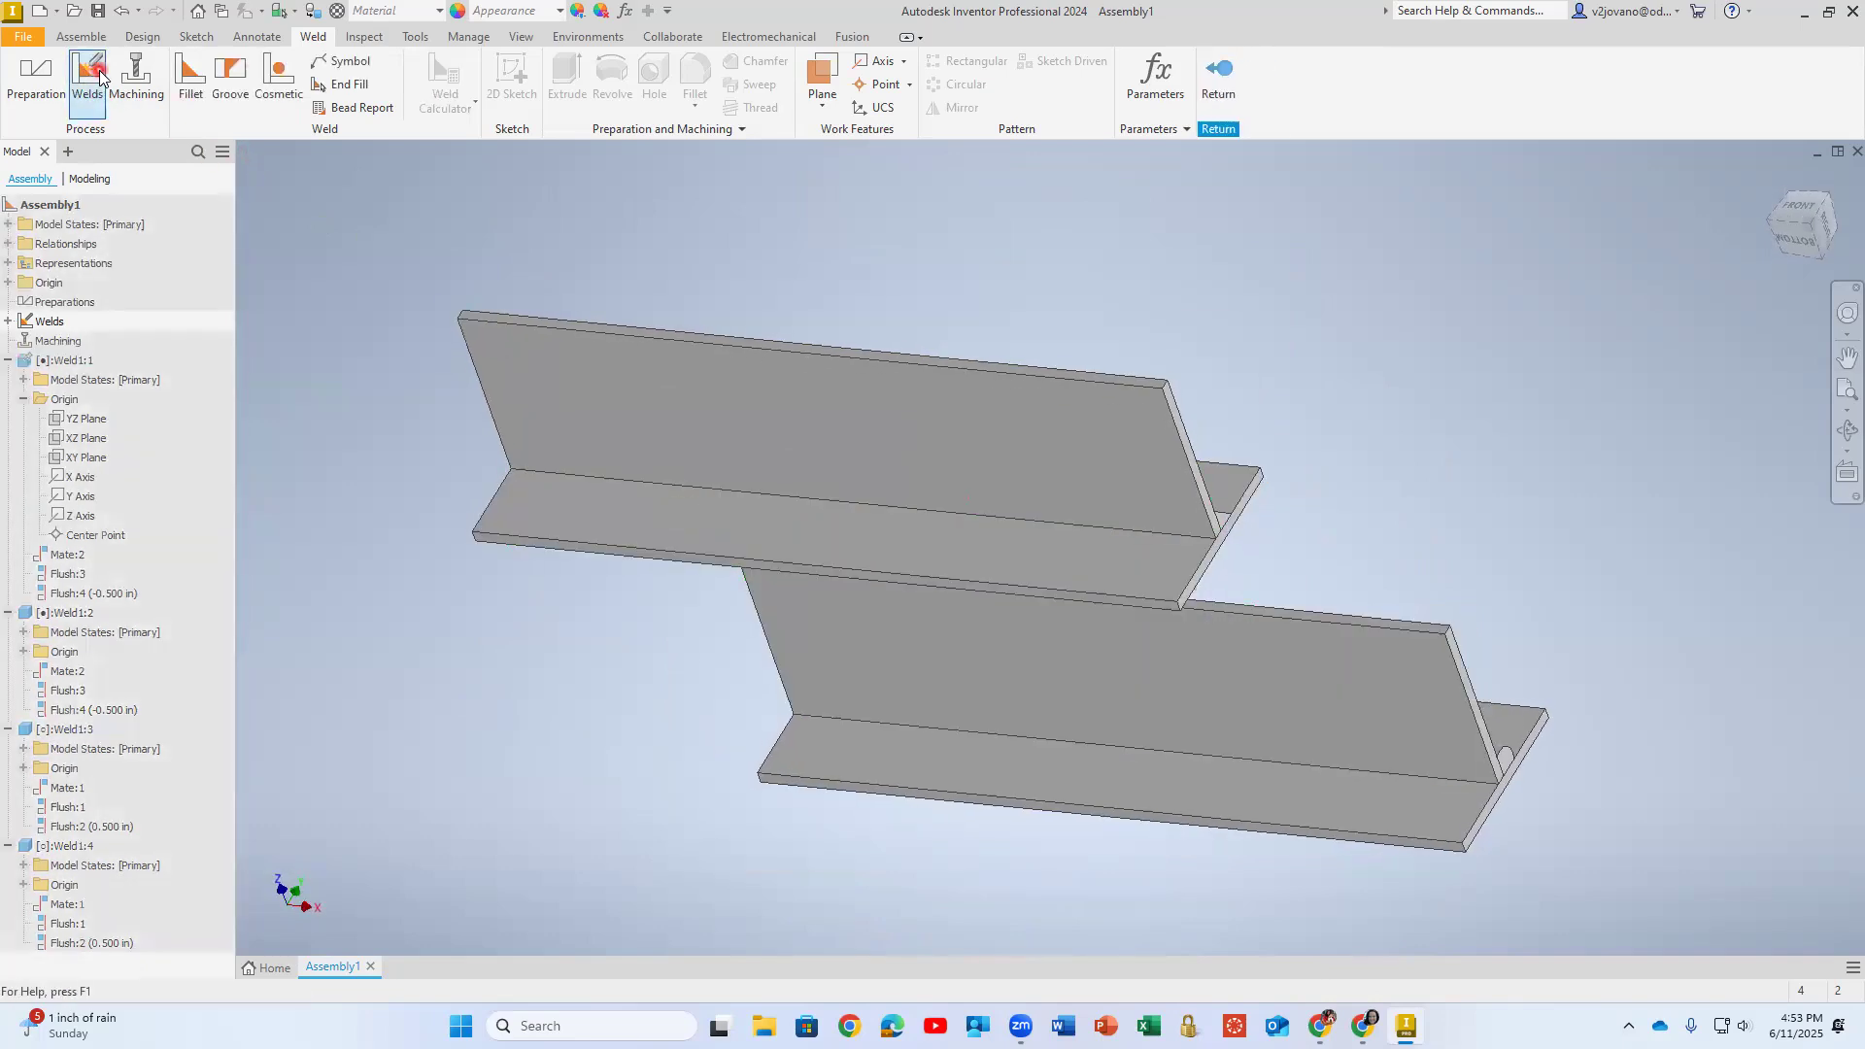
click(189, 73)
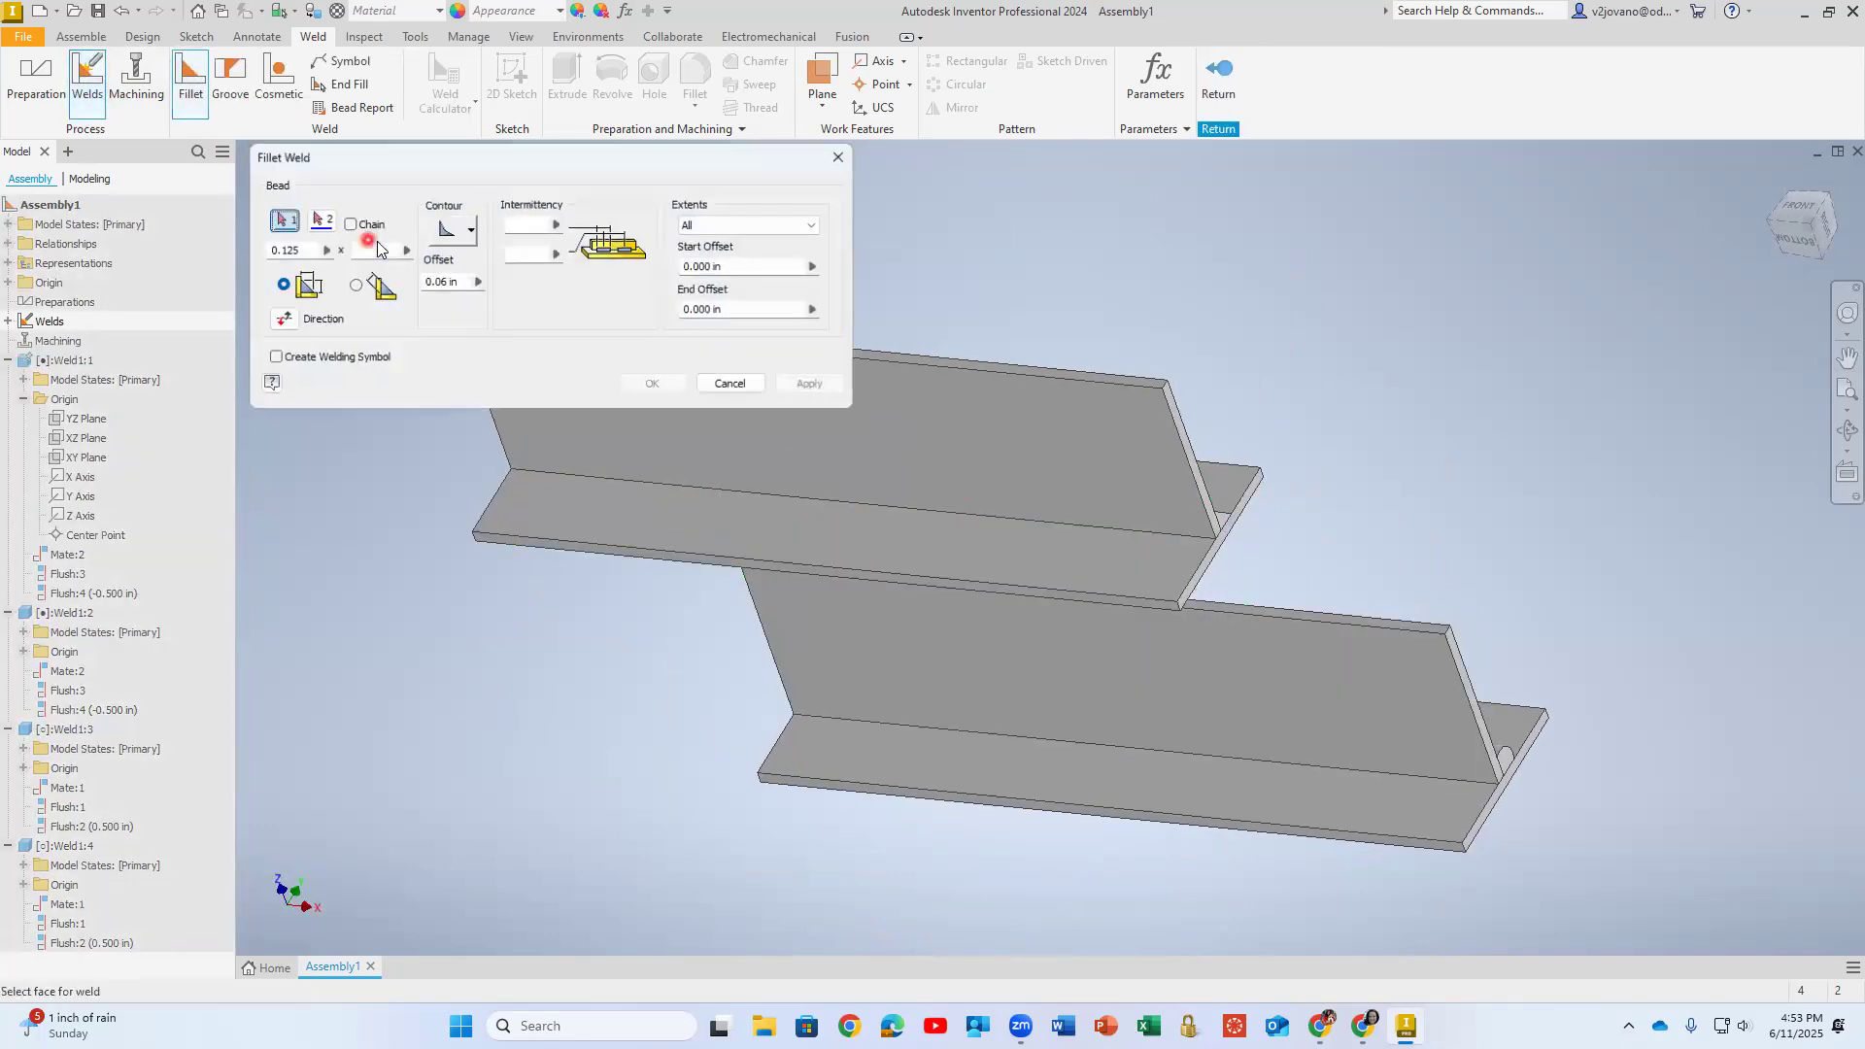
click(451, 234)
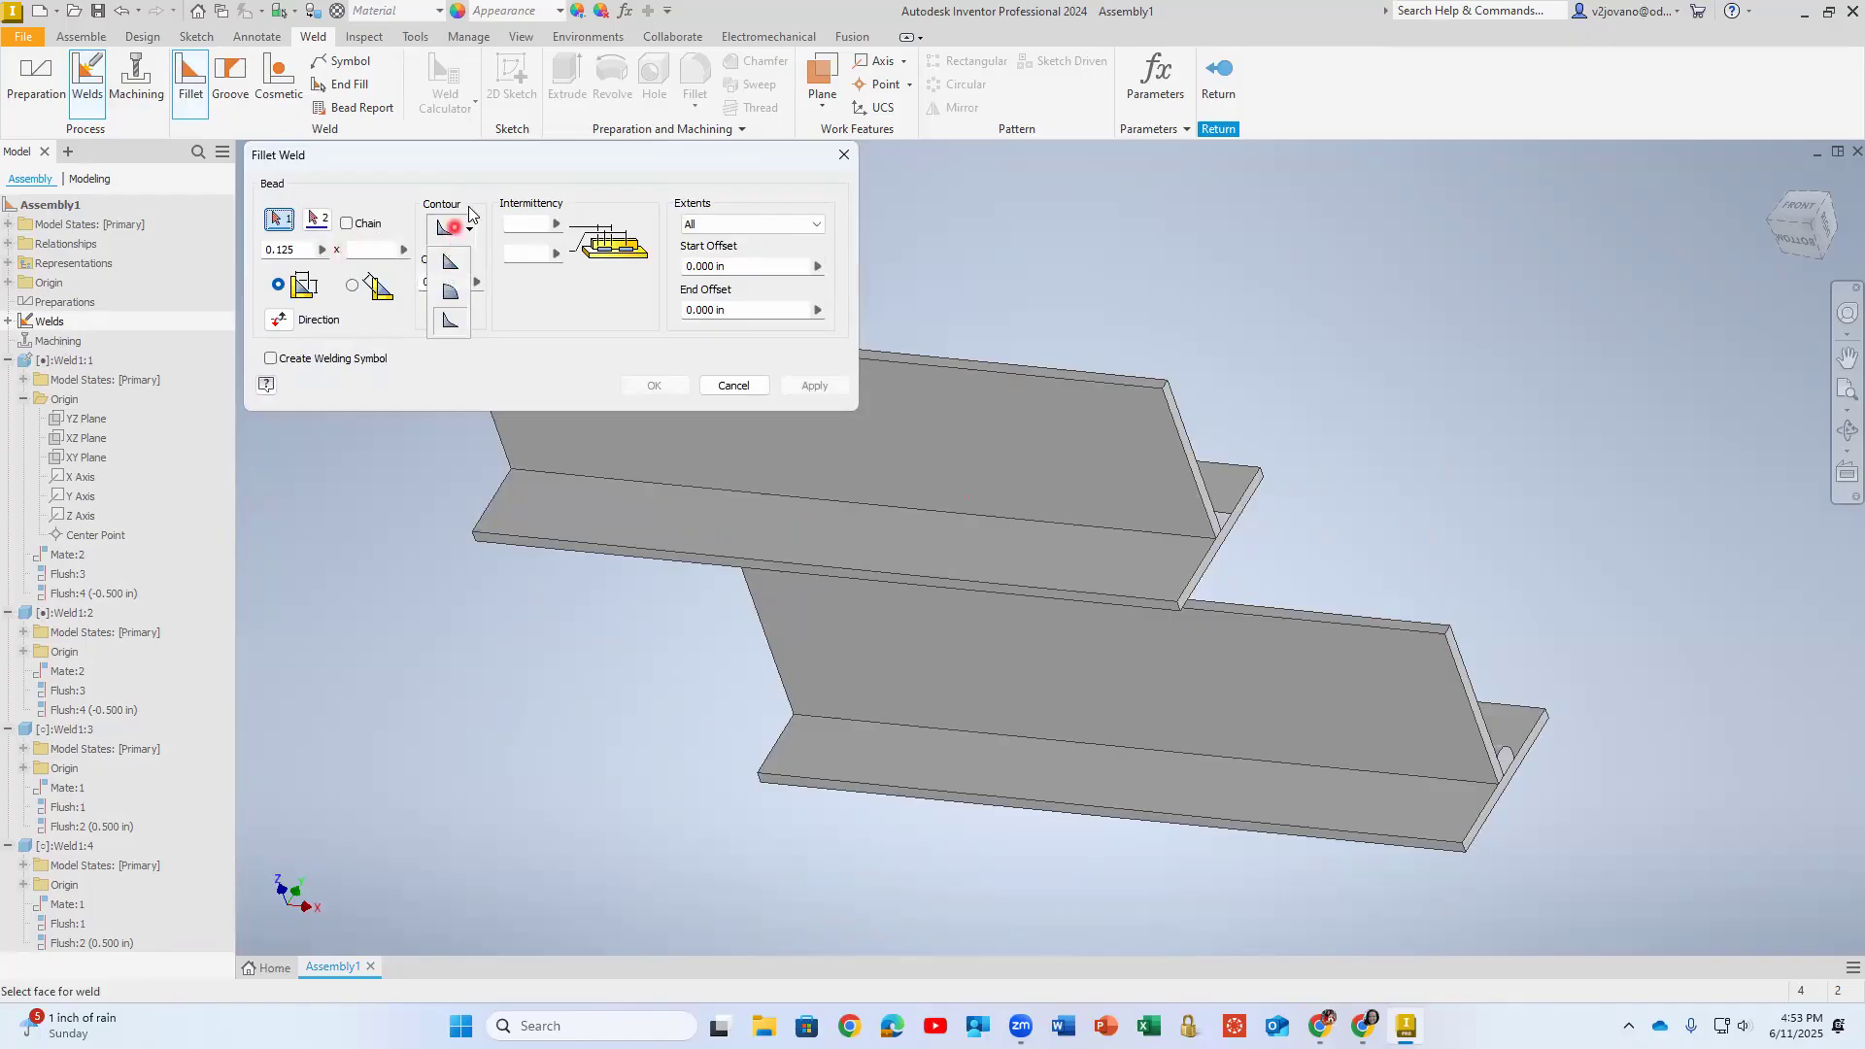
click(474, 317)
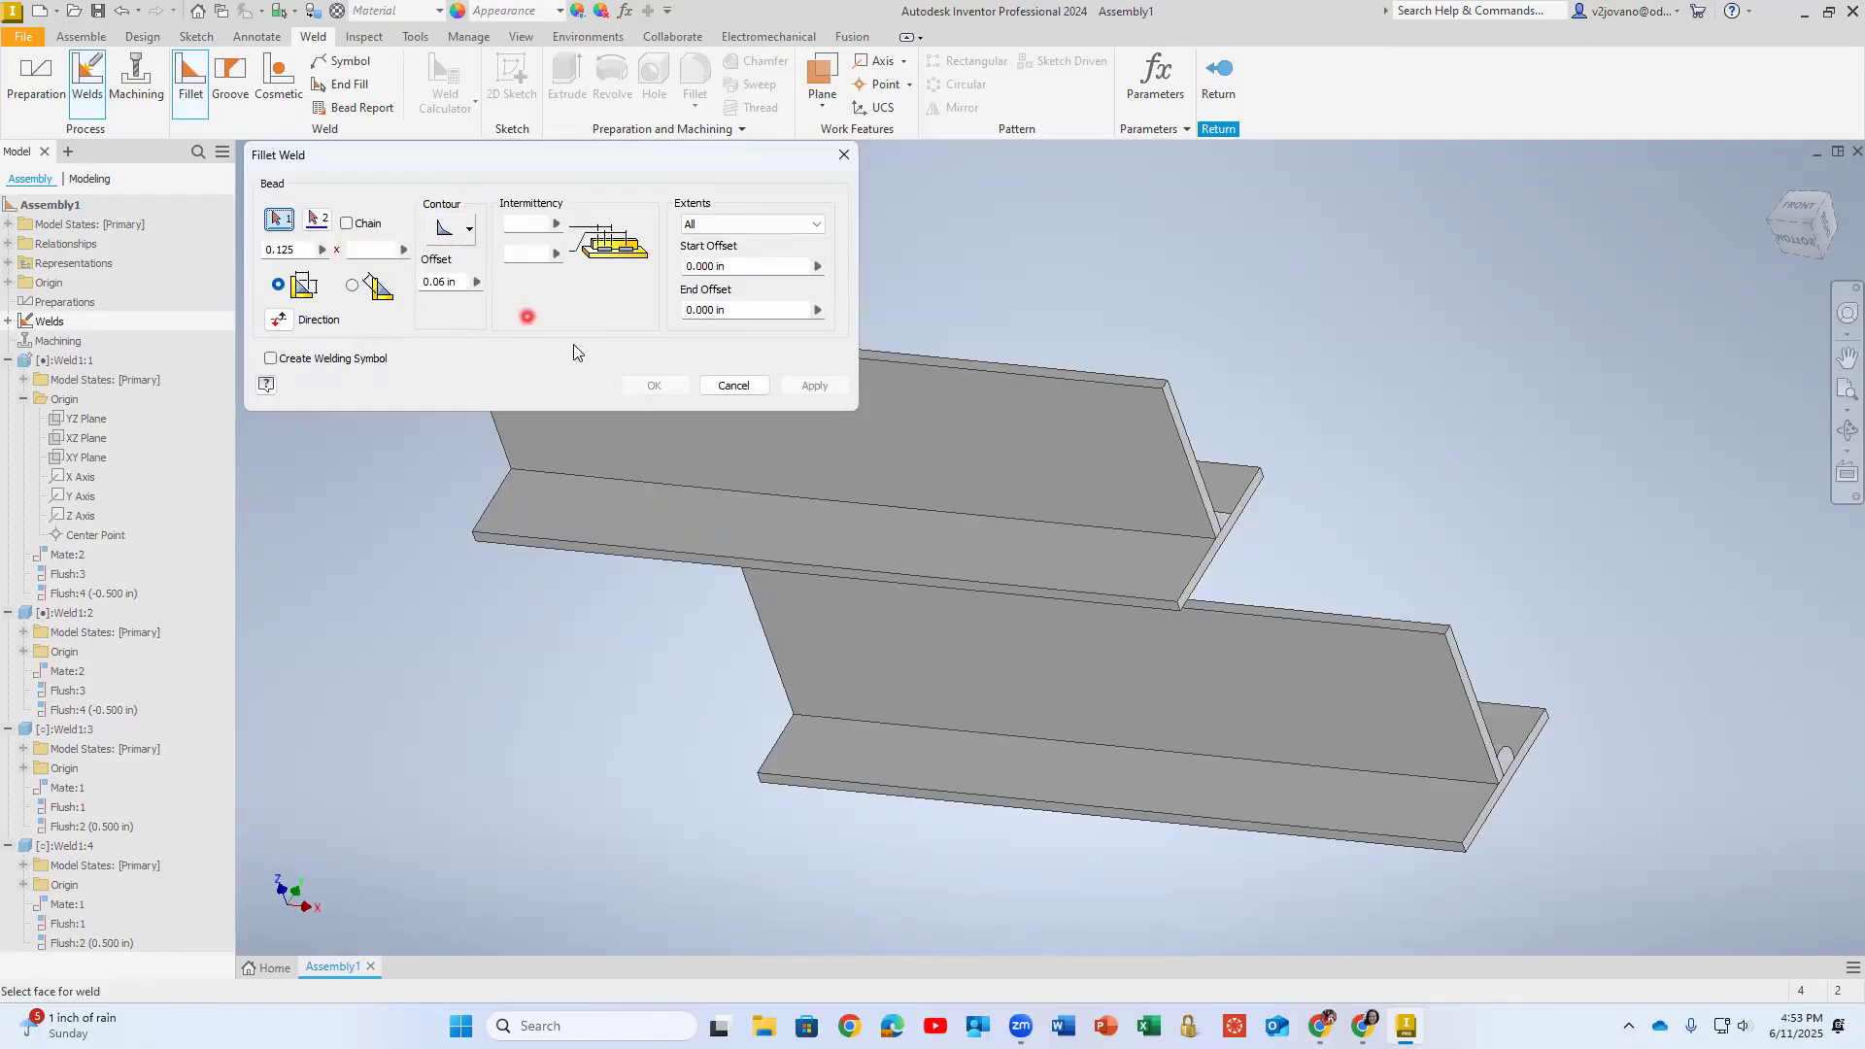
- Try to apply the concave weld between the front T's horizontal plate lower face and vertical plate broad face, and expand the resulting error report
click(990, 448)
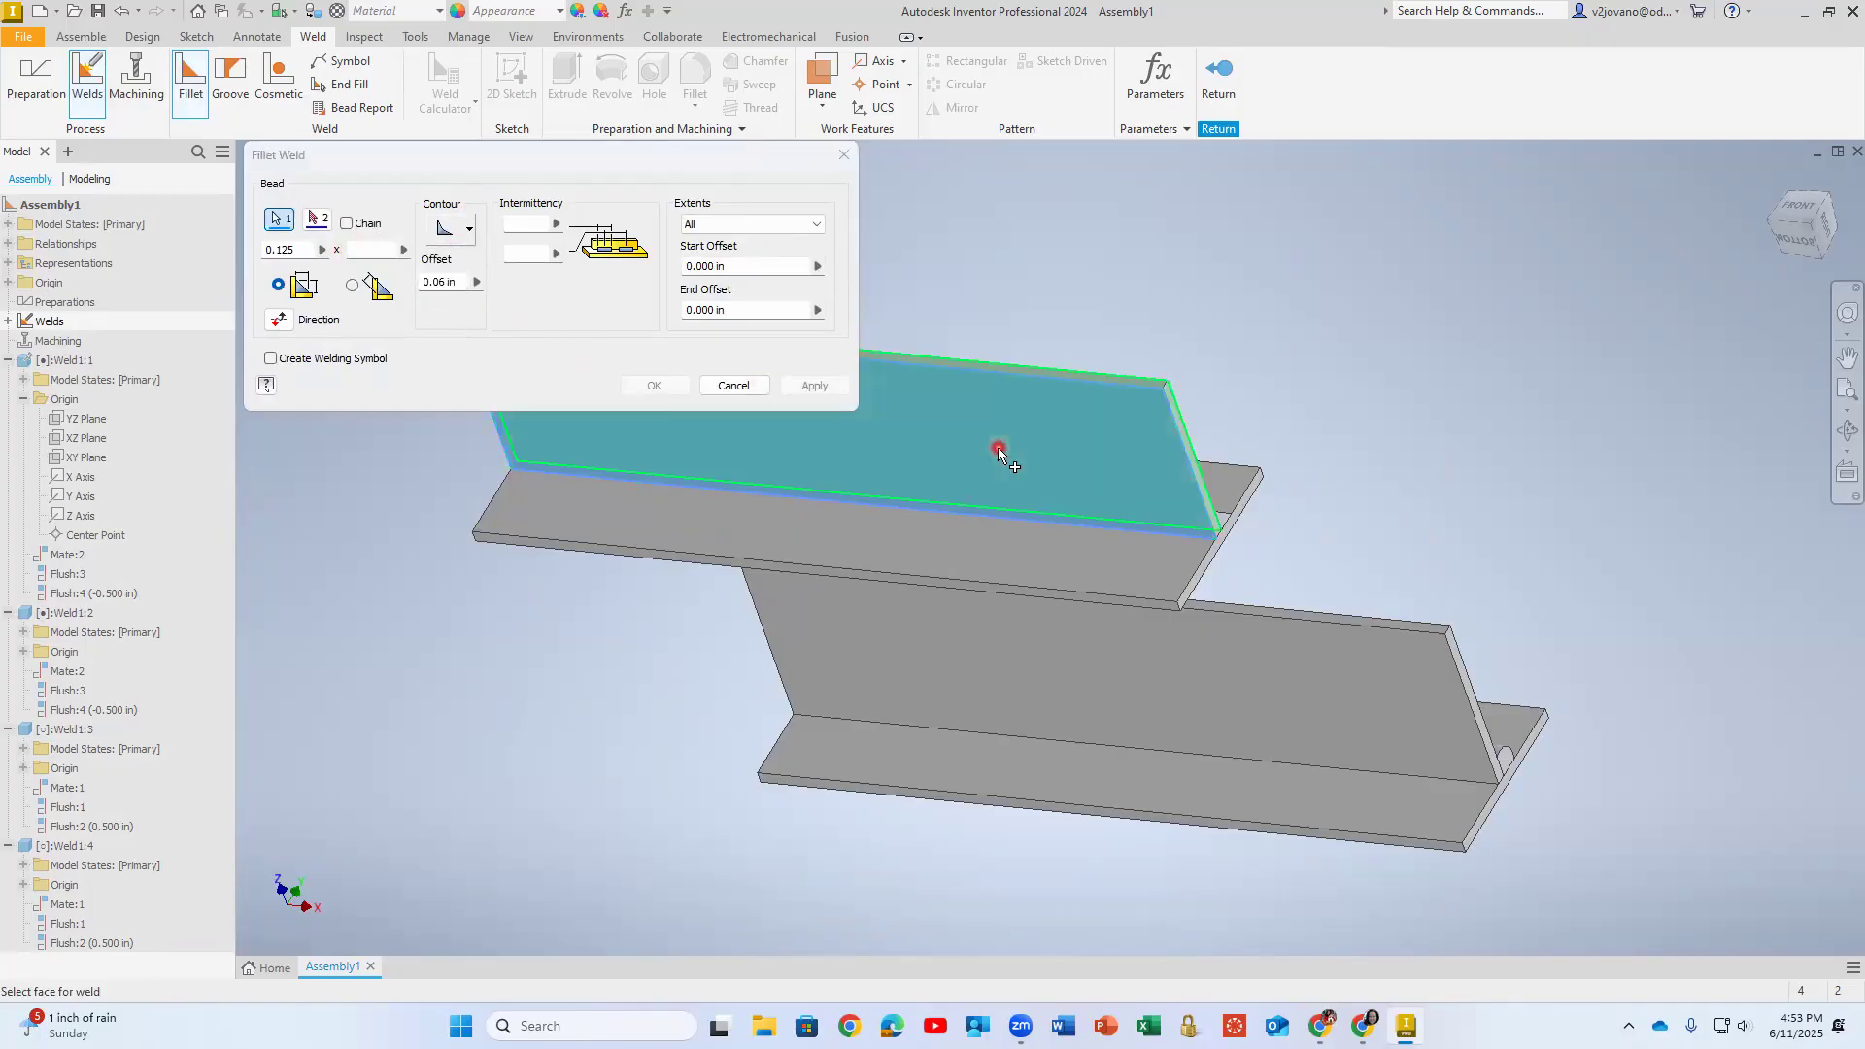
click(702, 522)
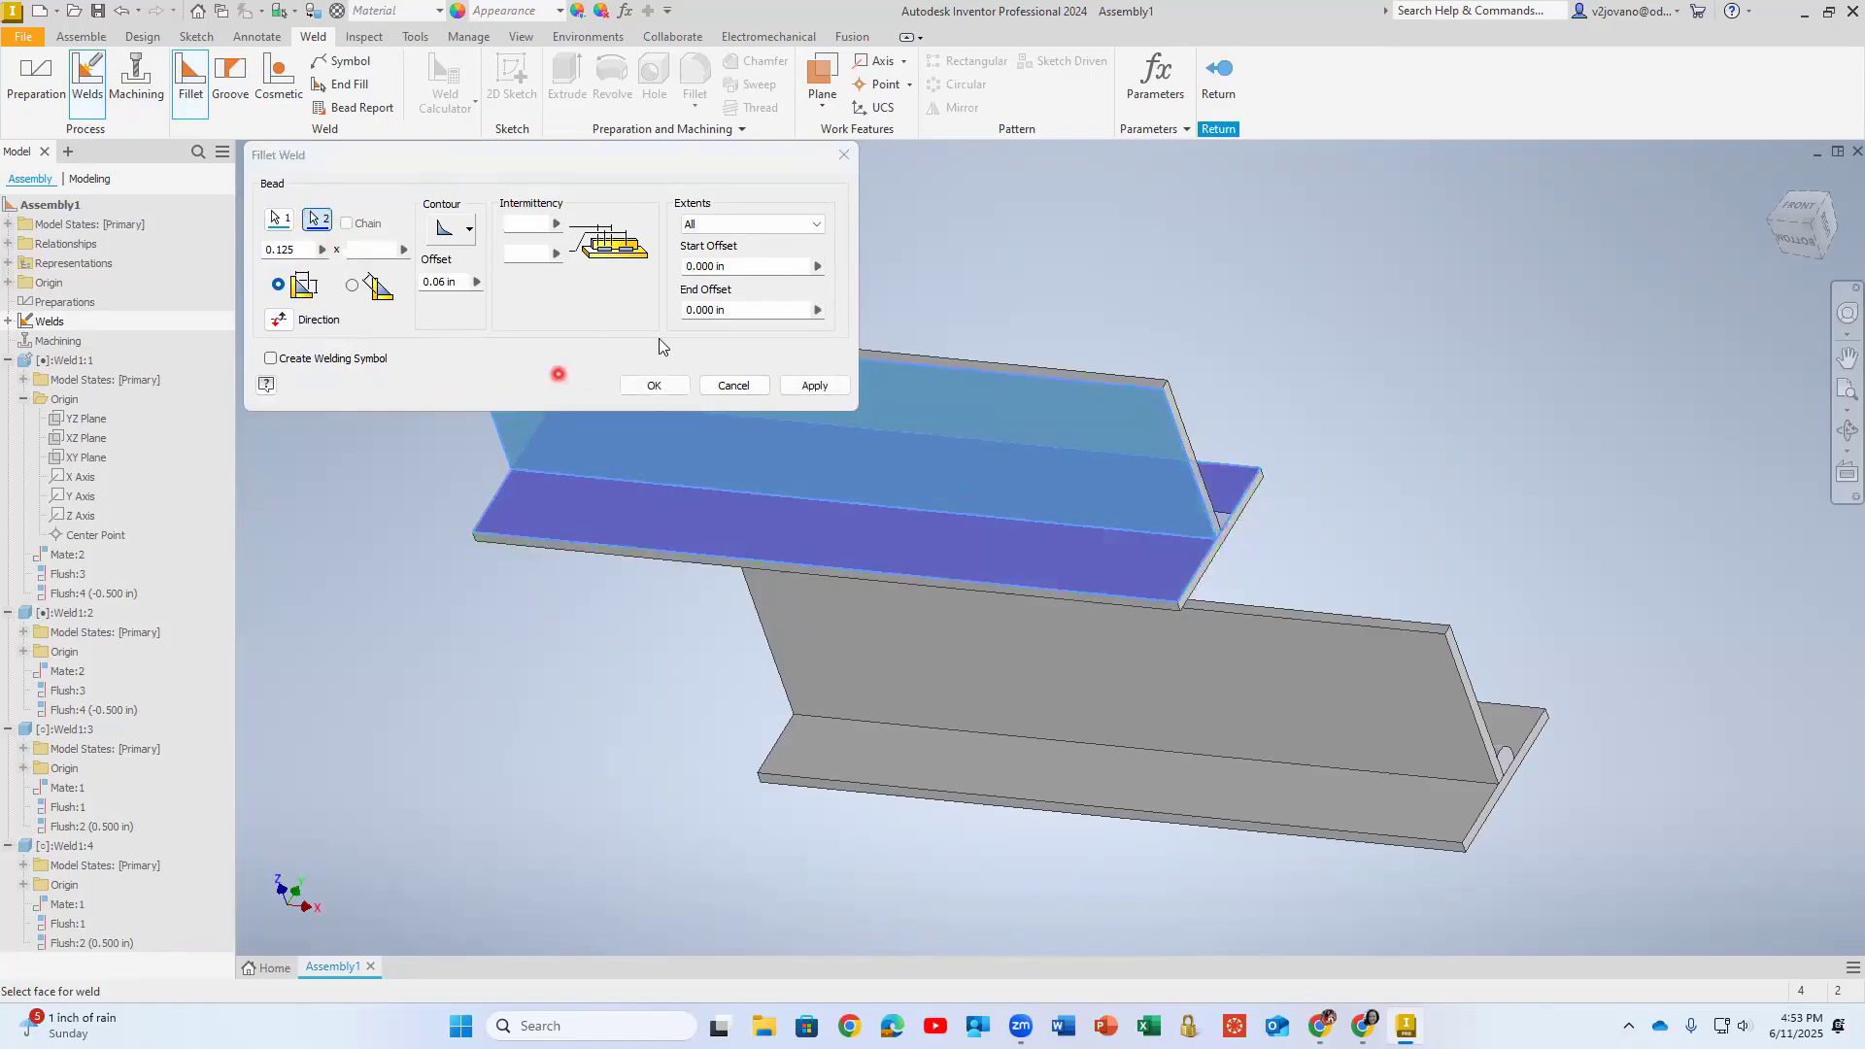
shift+middle_drag(700, 521, 753, 570)
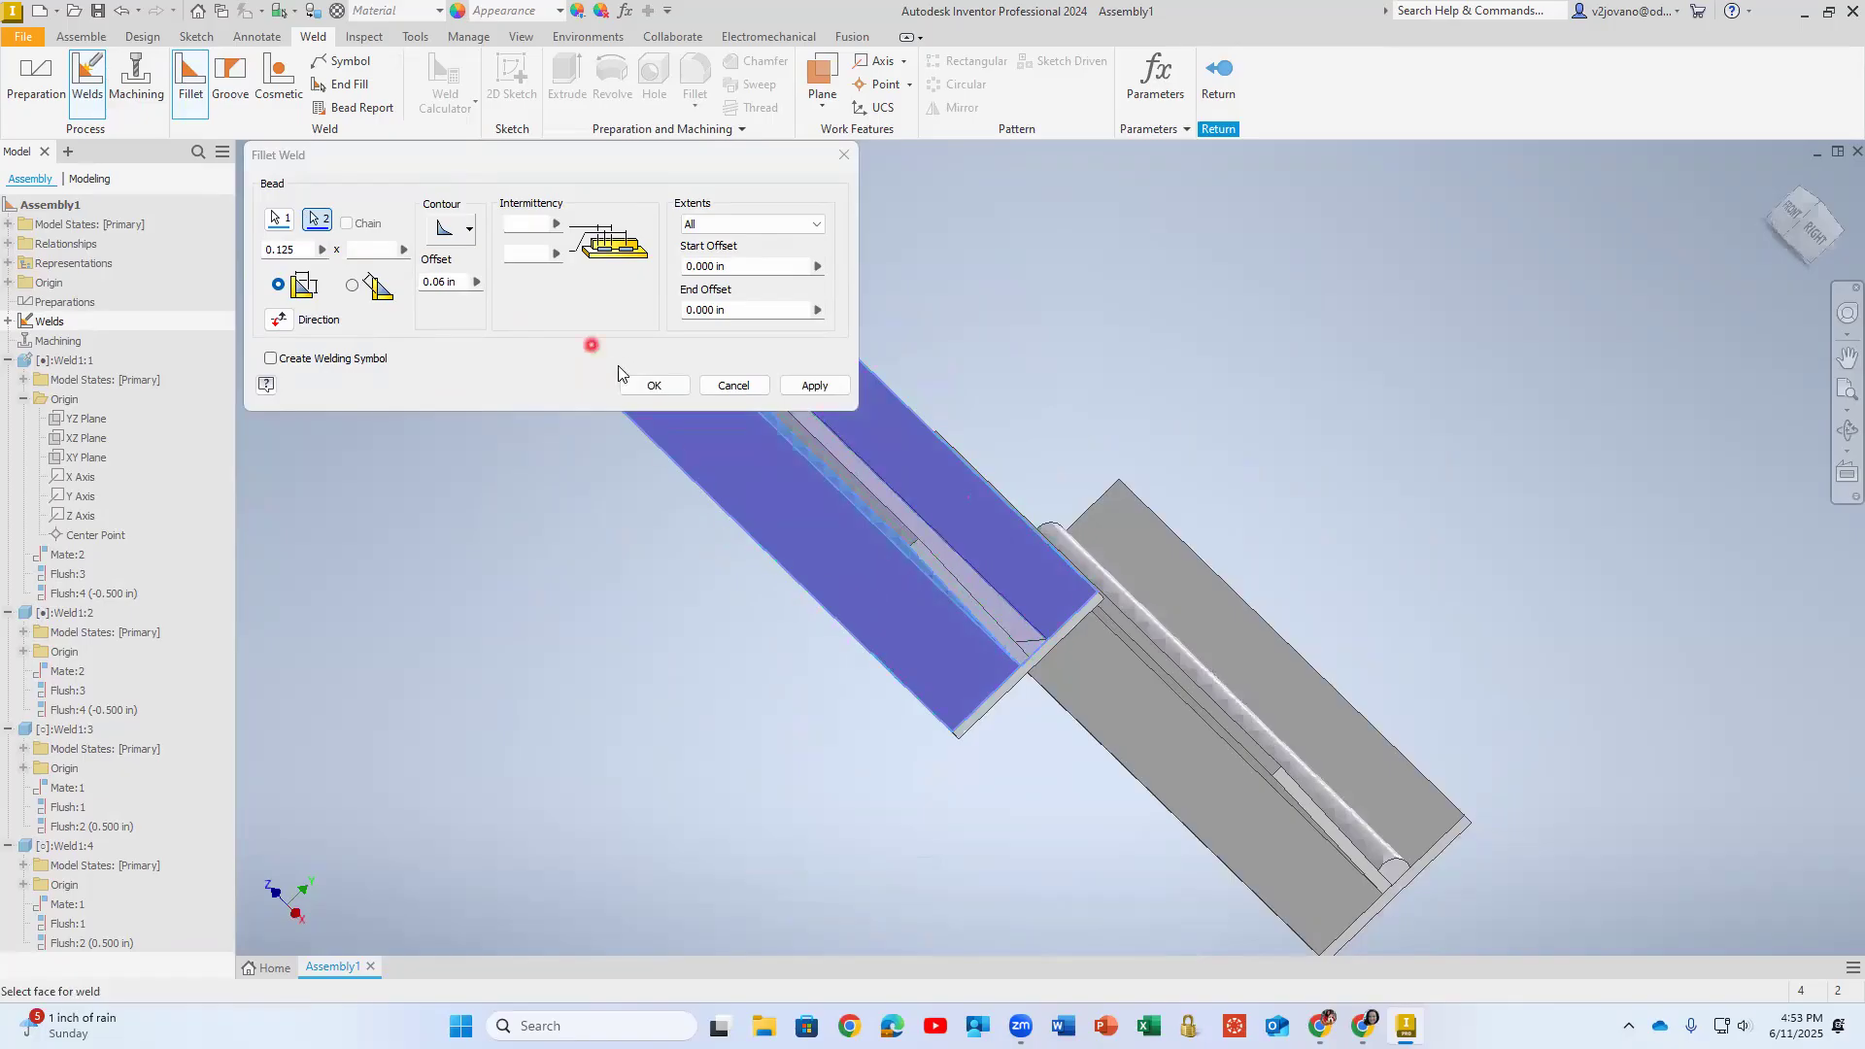
click(814, 385)
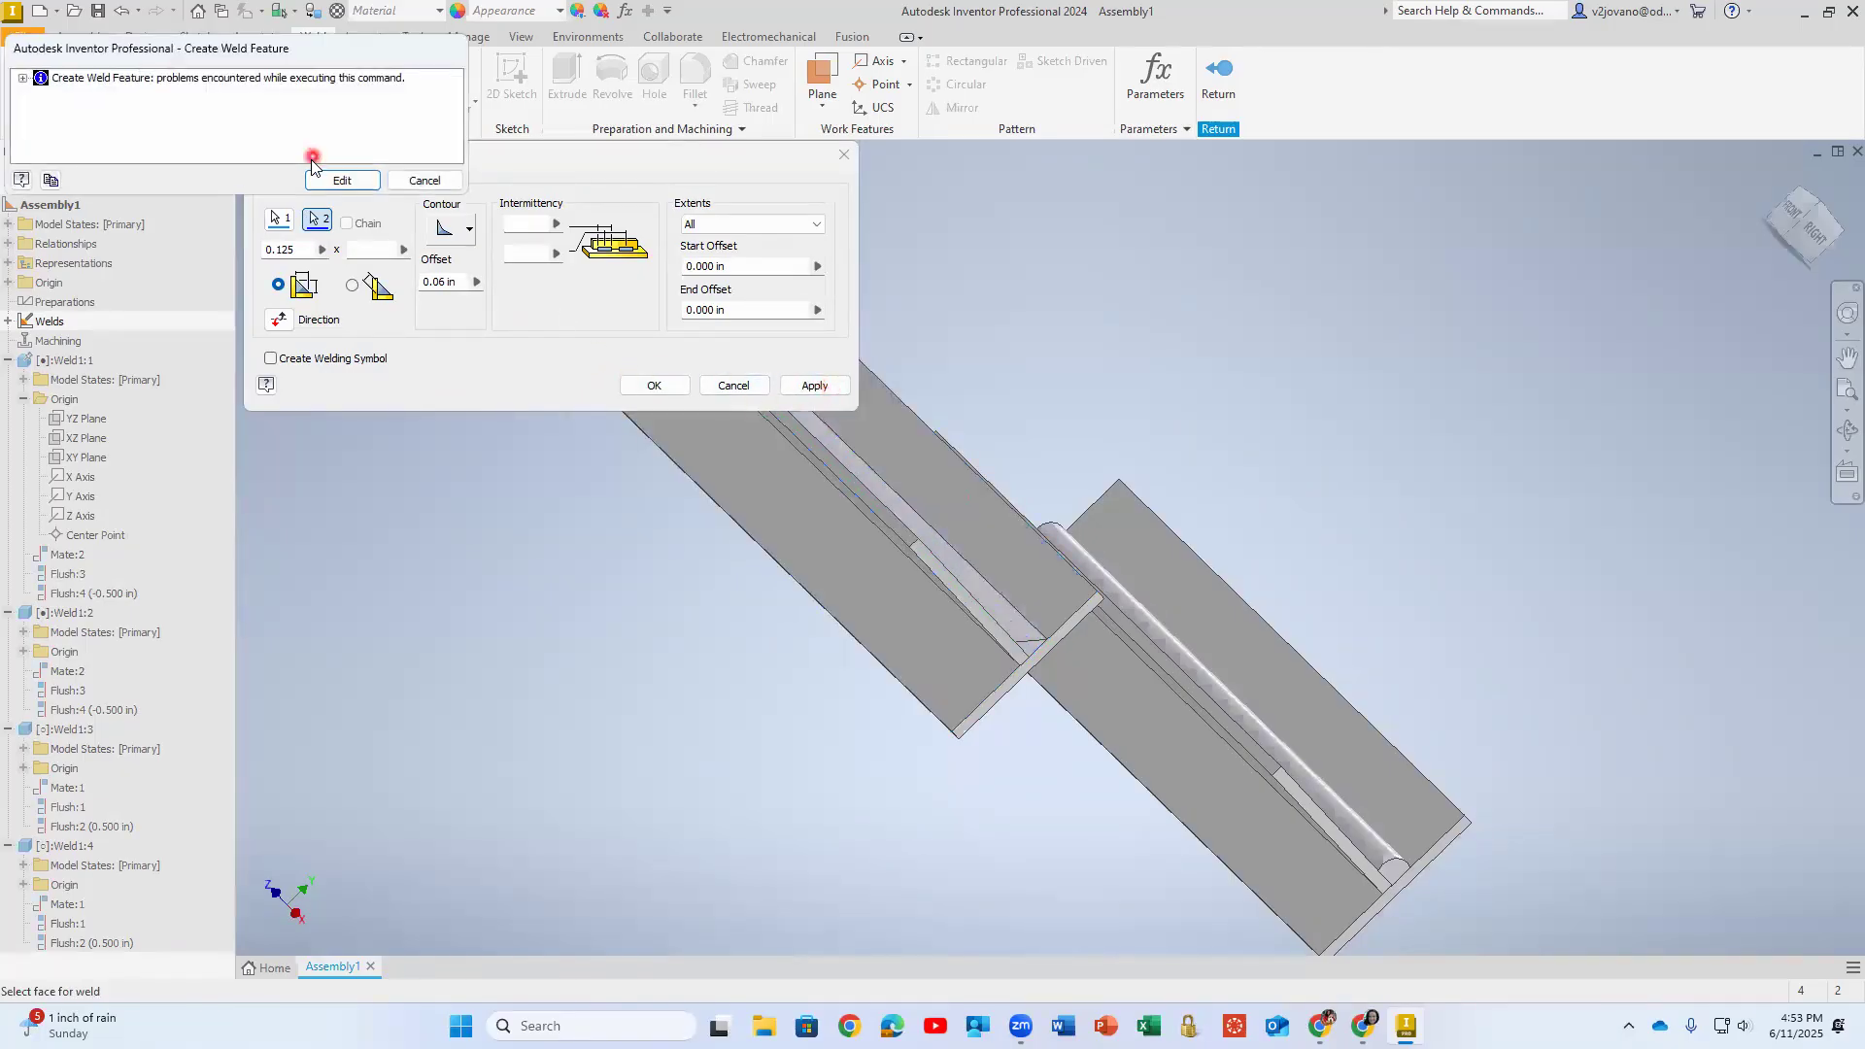
click(23, 78)
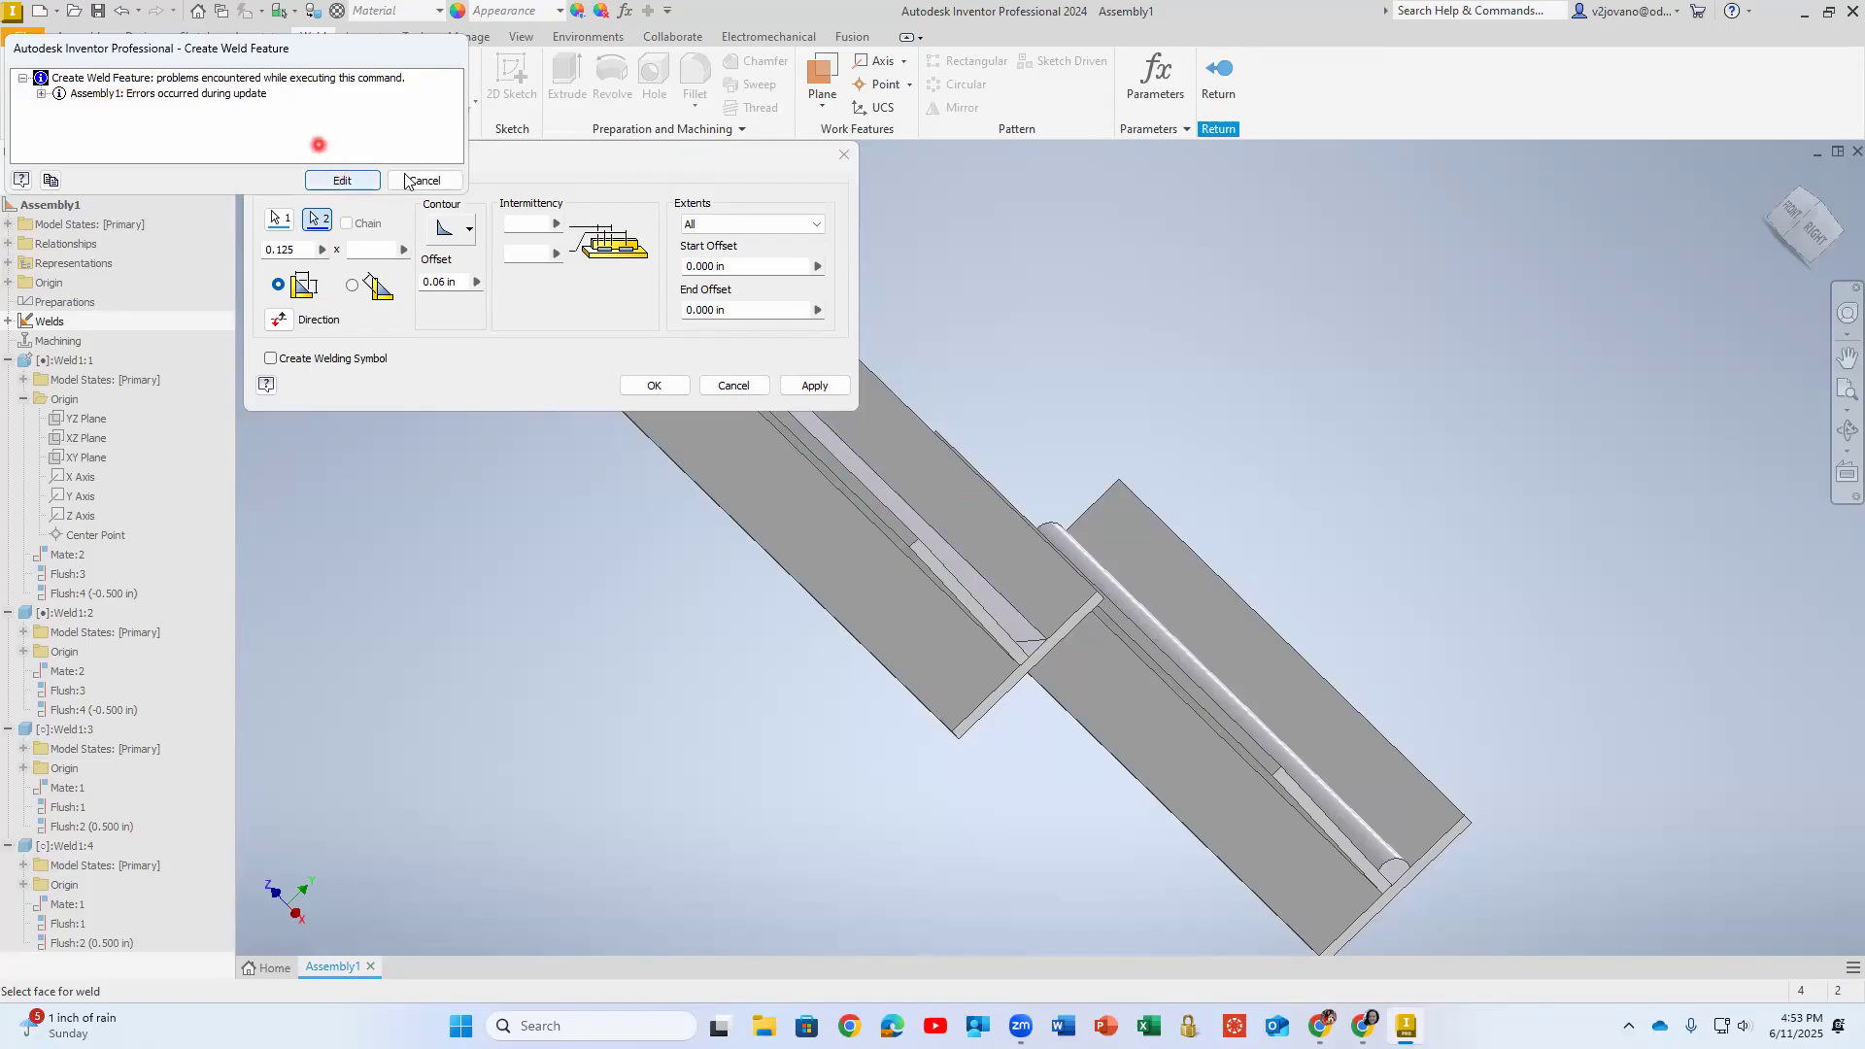
click(413, 180)
click(302, 203)
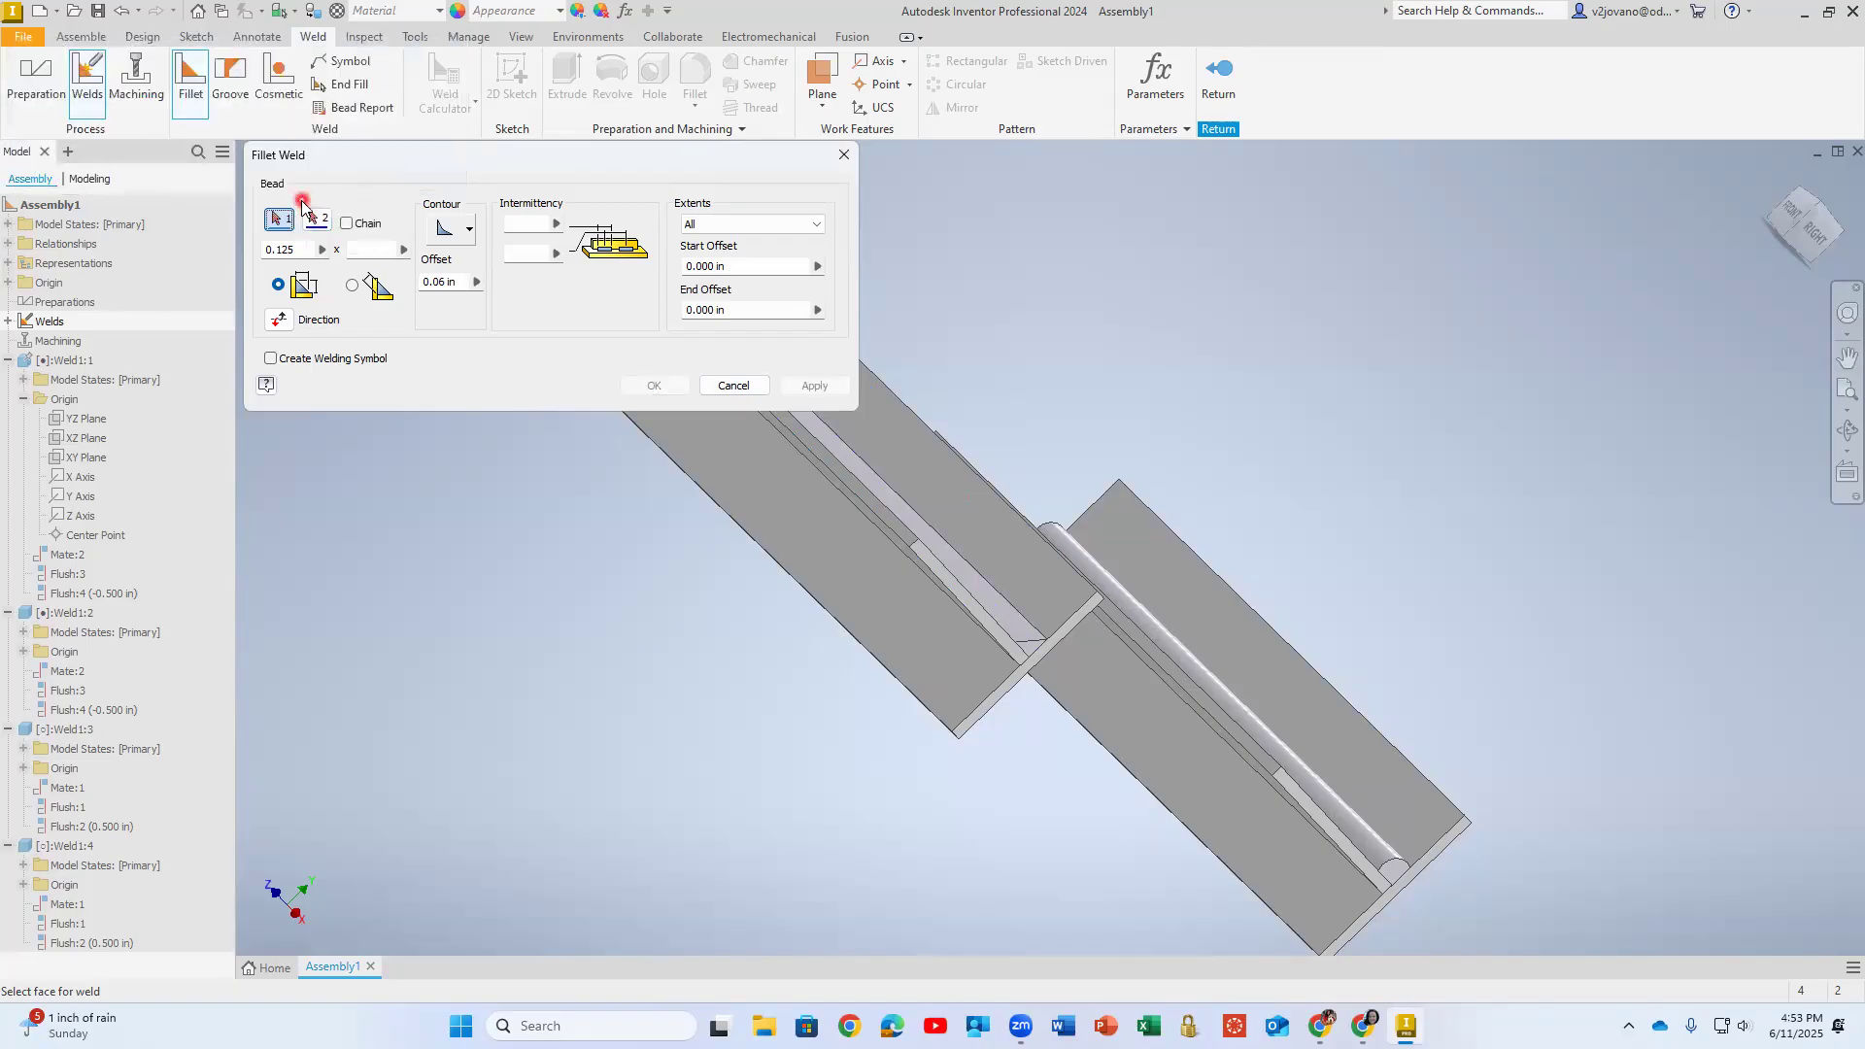
- Cancel the pending fillet weld, check the convex bead on the front T, and leave the Welds group
click(503, 268)
click(723, 388)
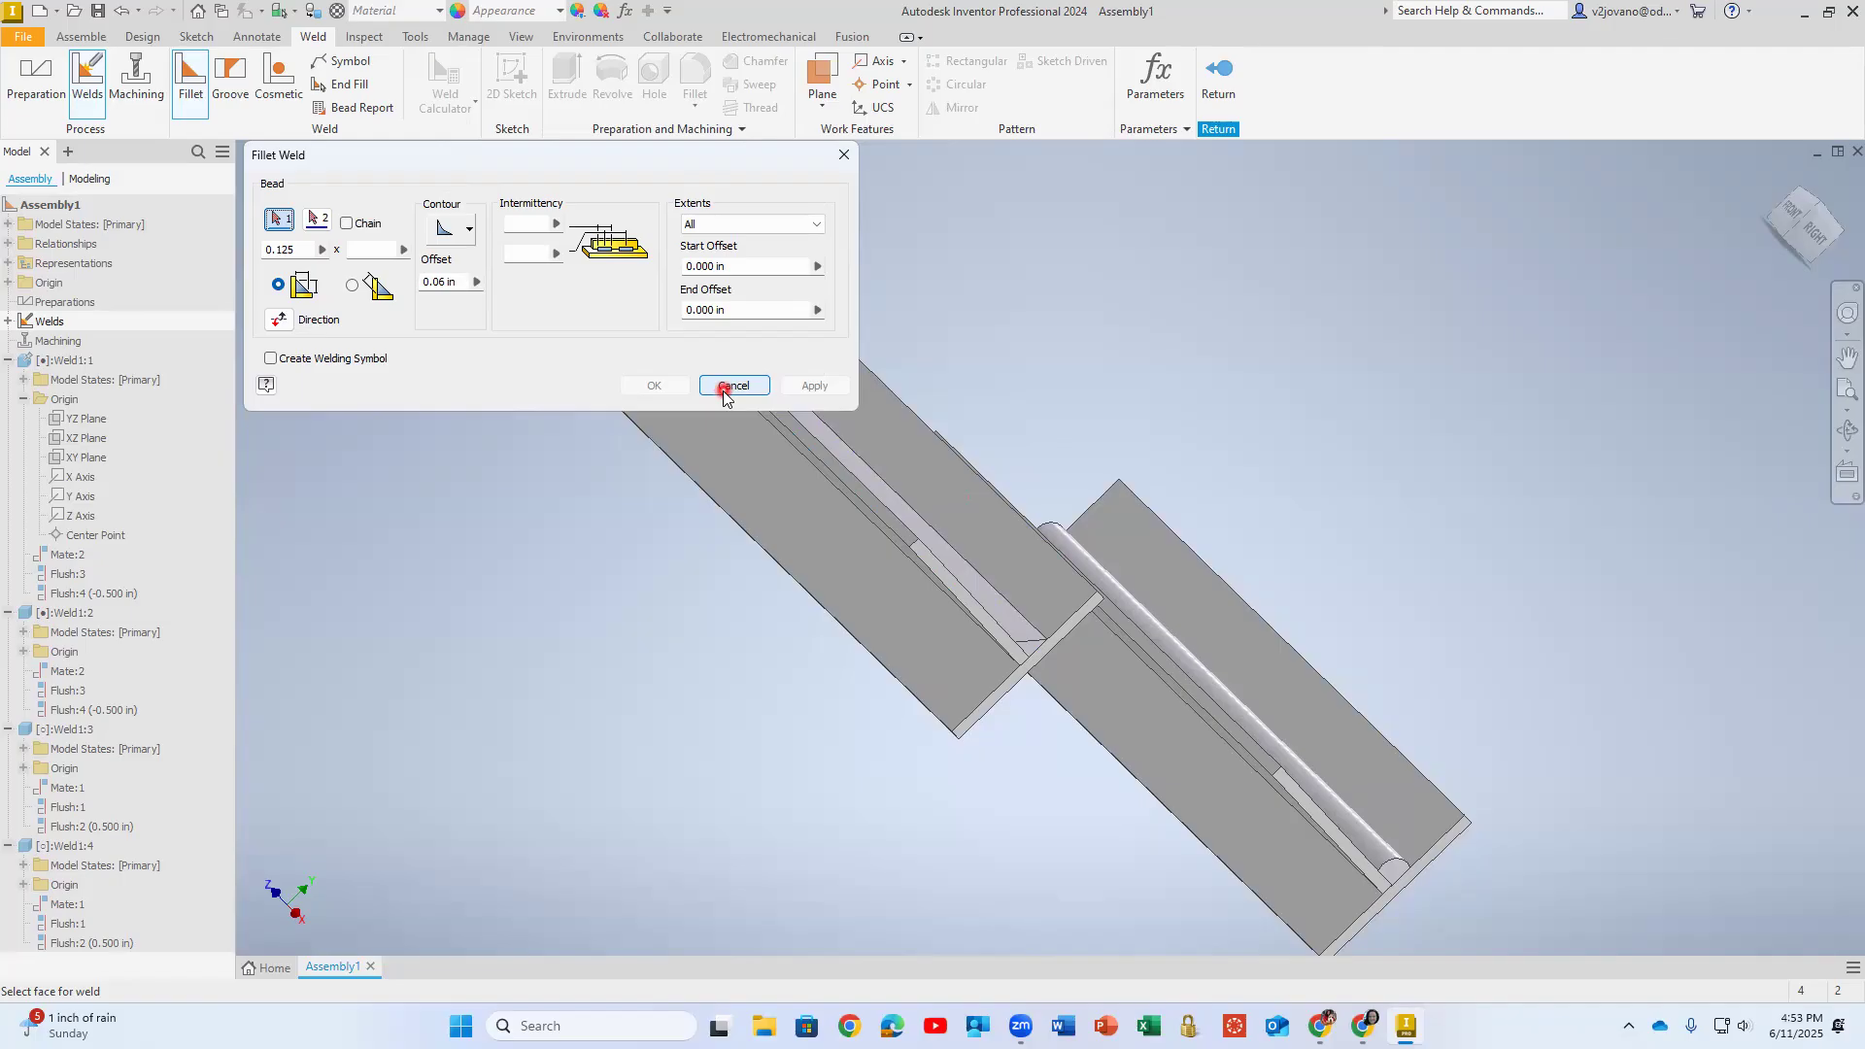
click(733, 385)
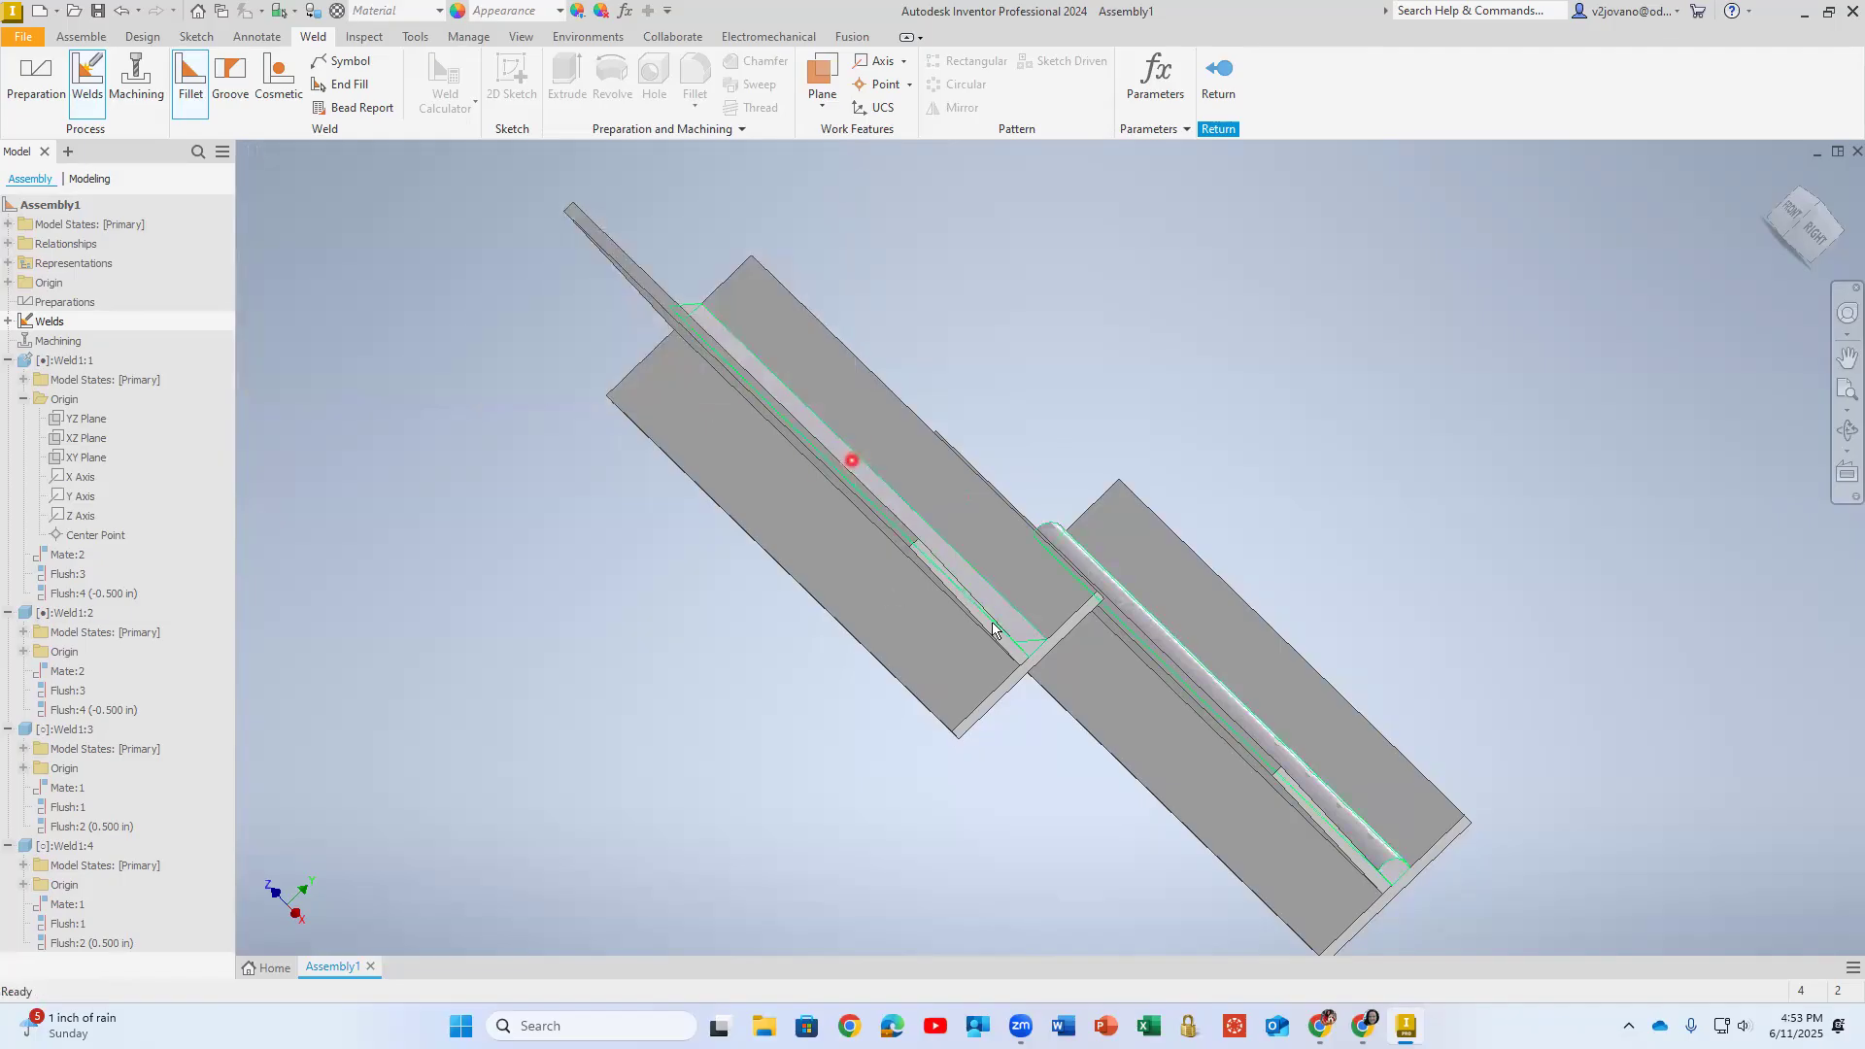
shift+middle_drag(1024, 753, 798, 681)
click(887, 724)
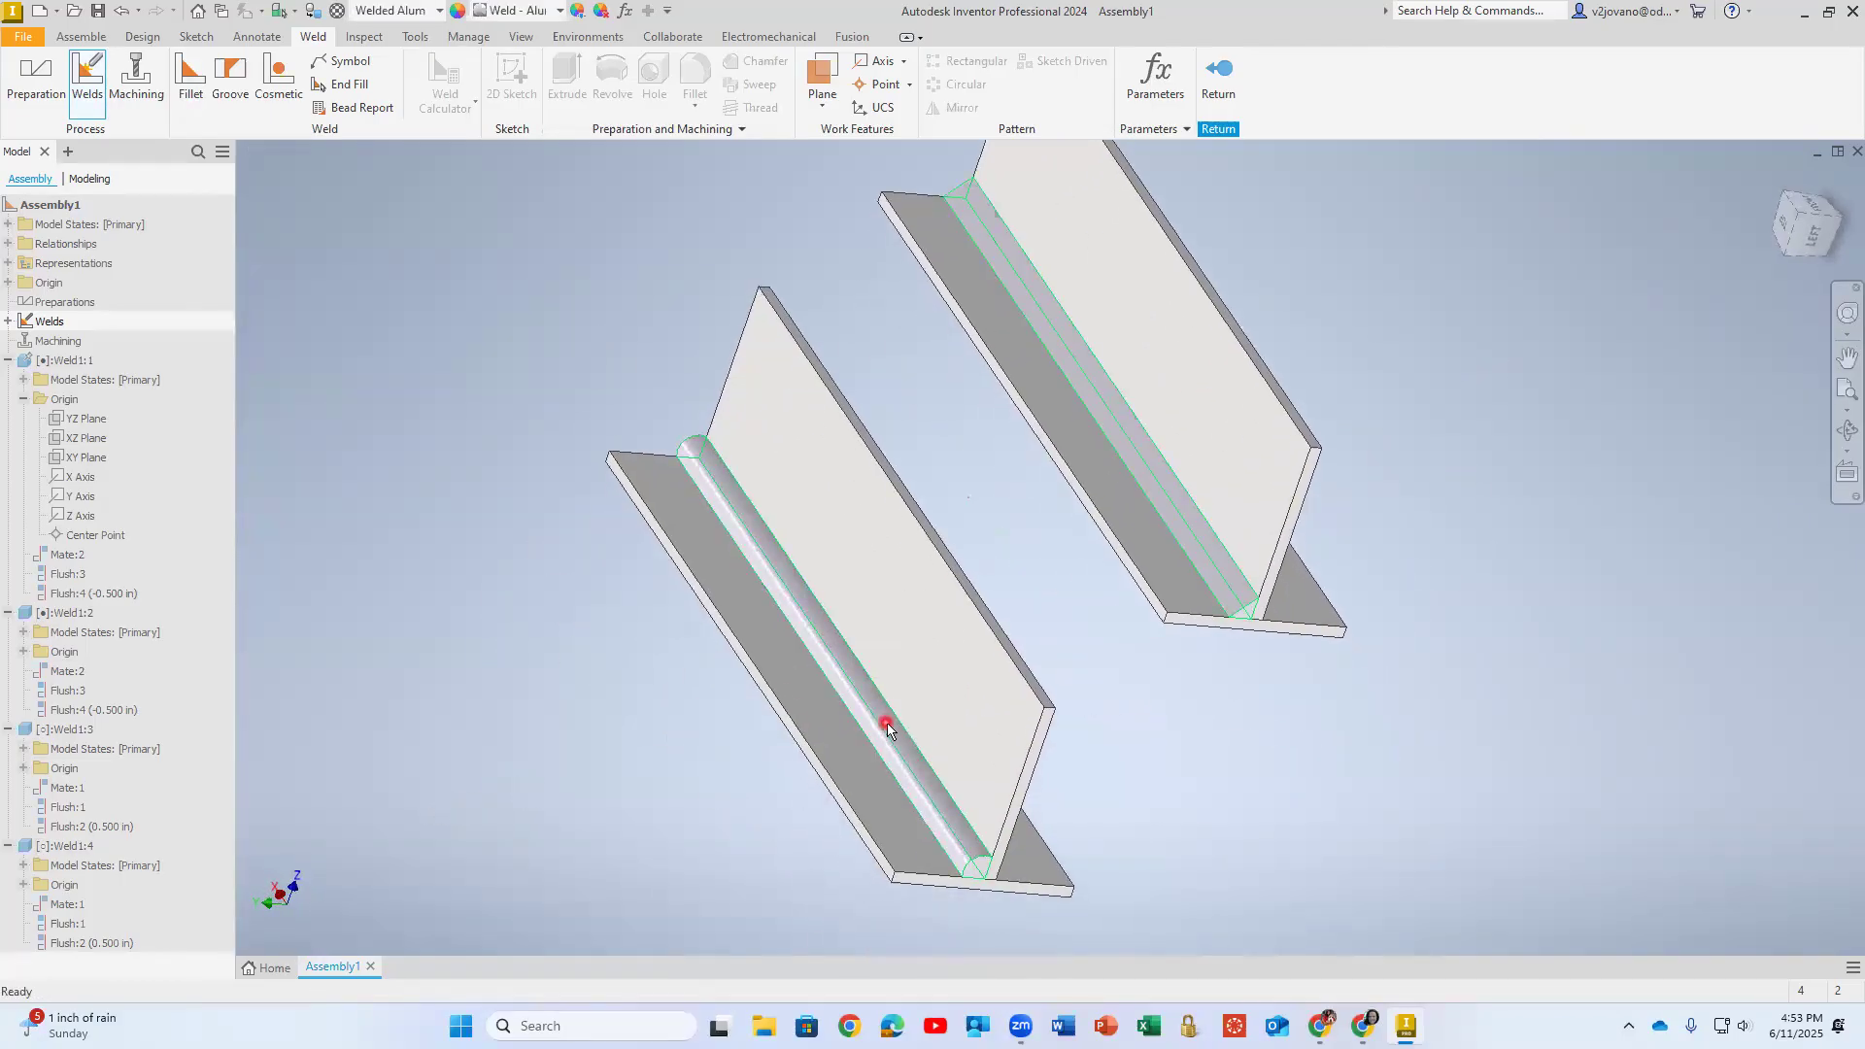
click(1218, 73)
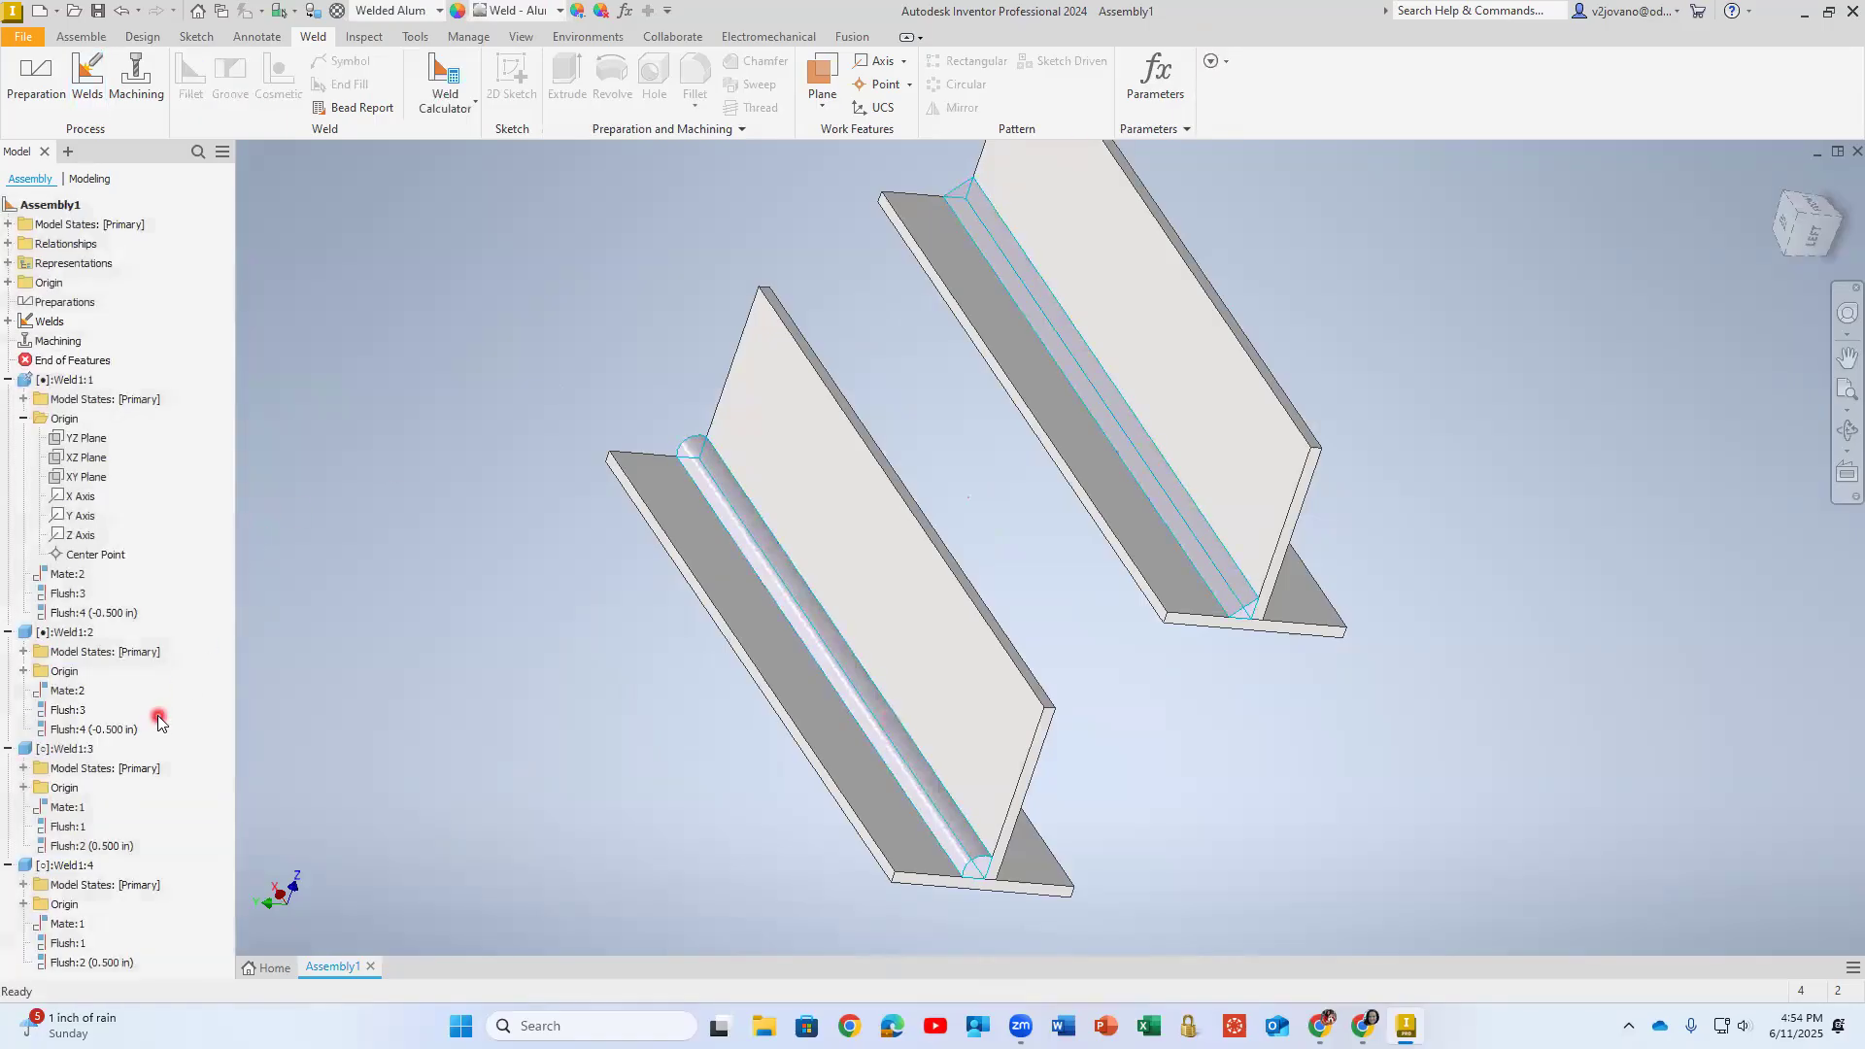
click(93, 736)
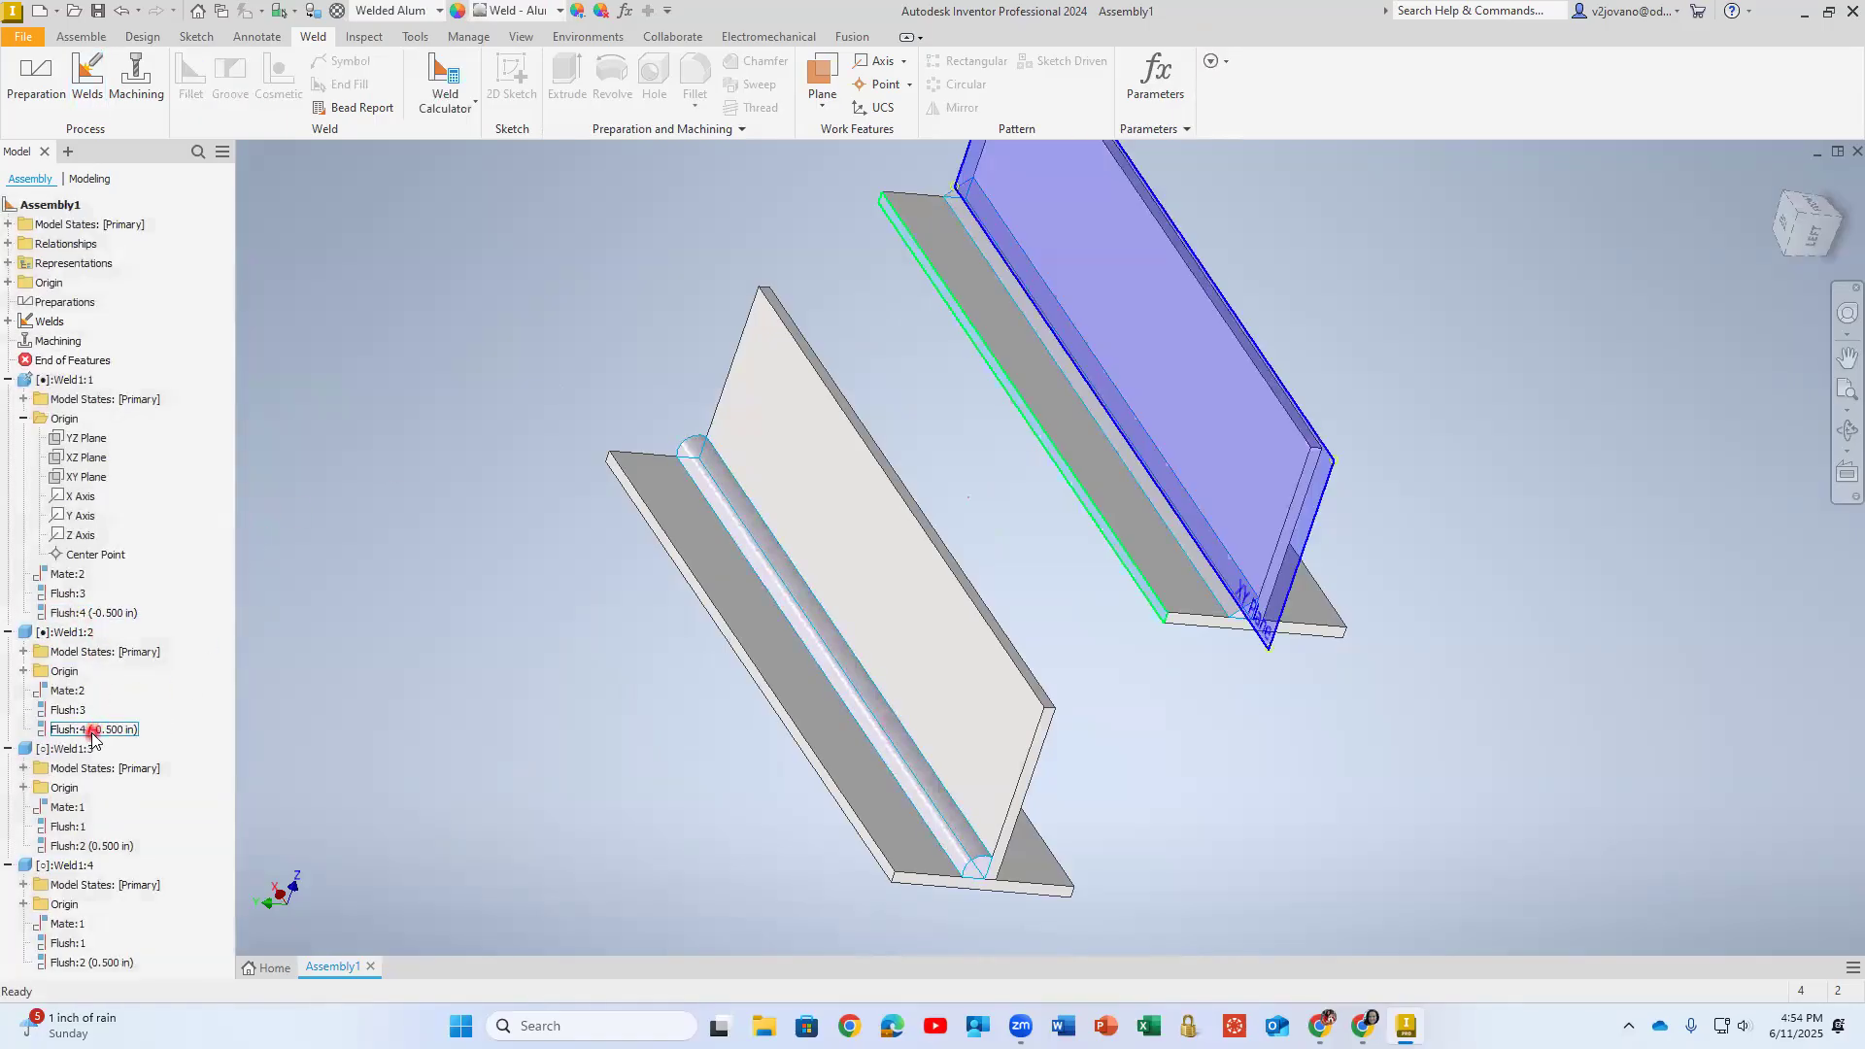
double_click(51, 866)
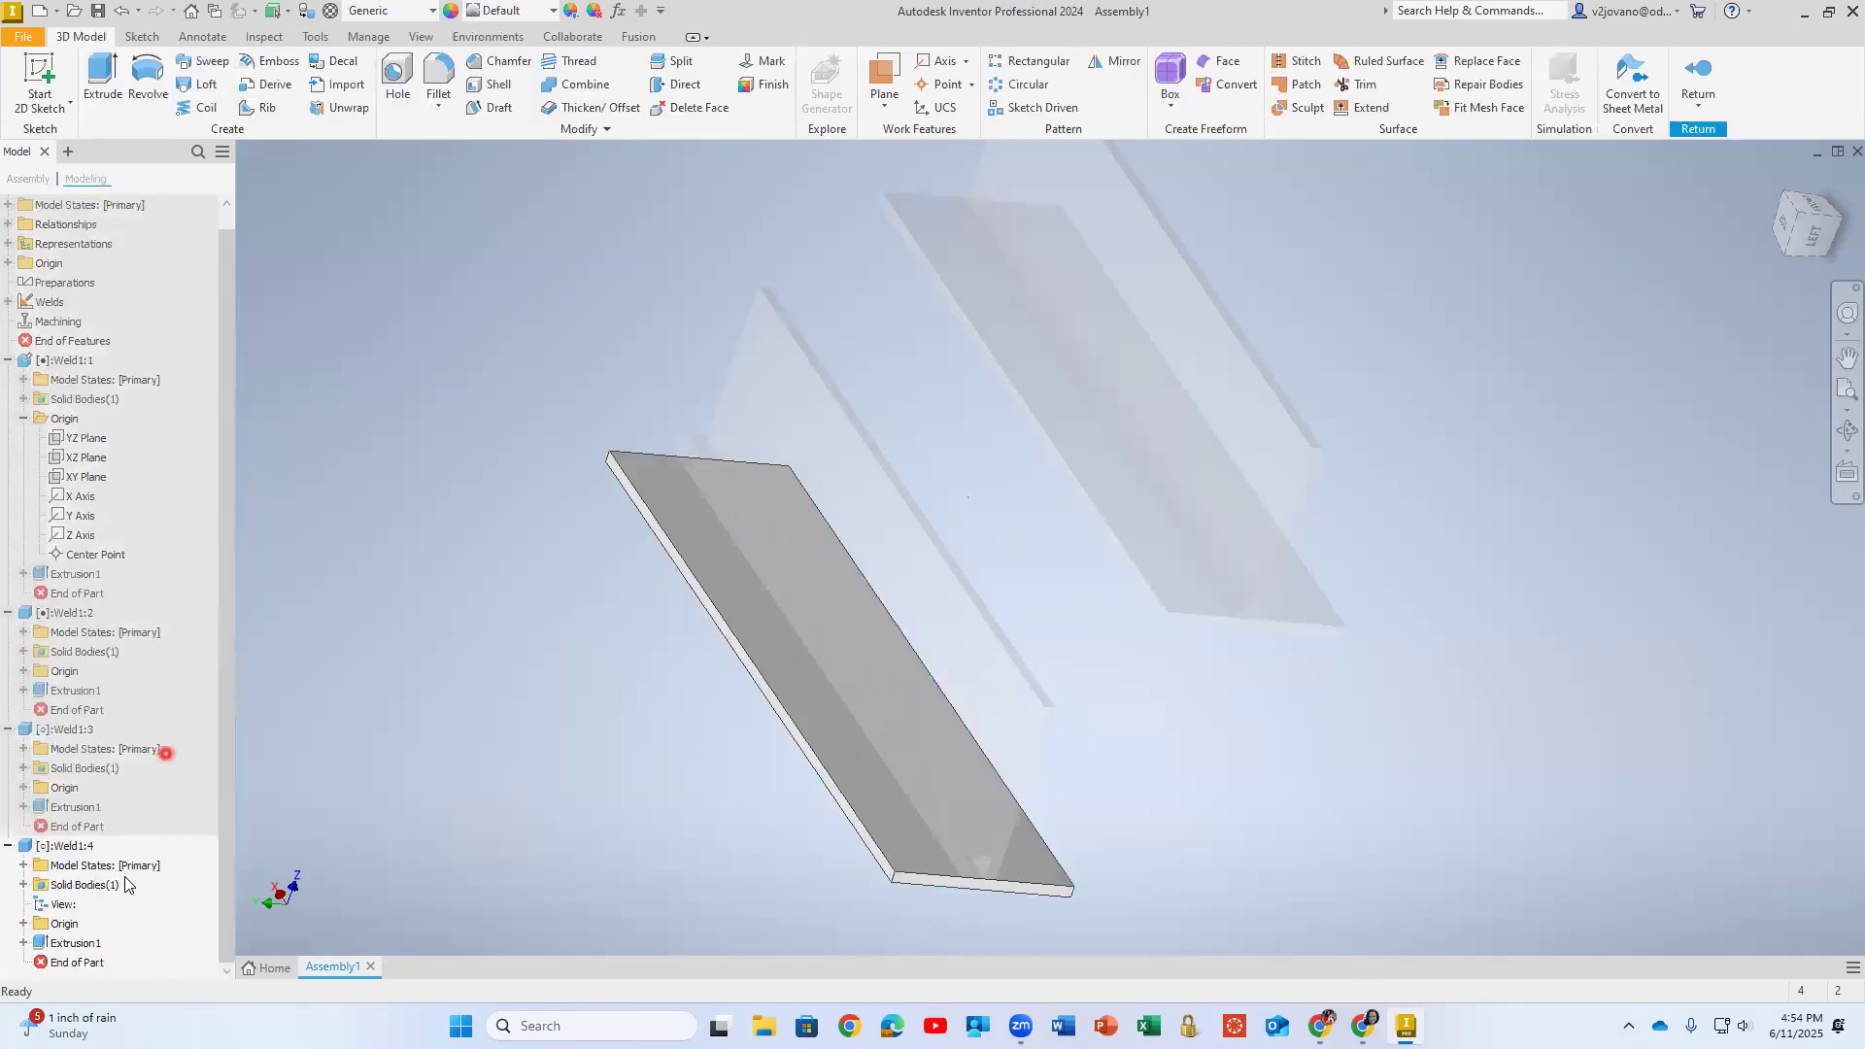
click(23, 942)
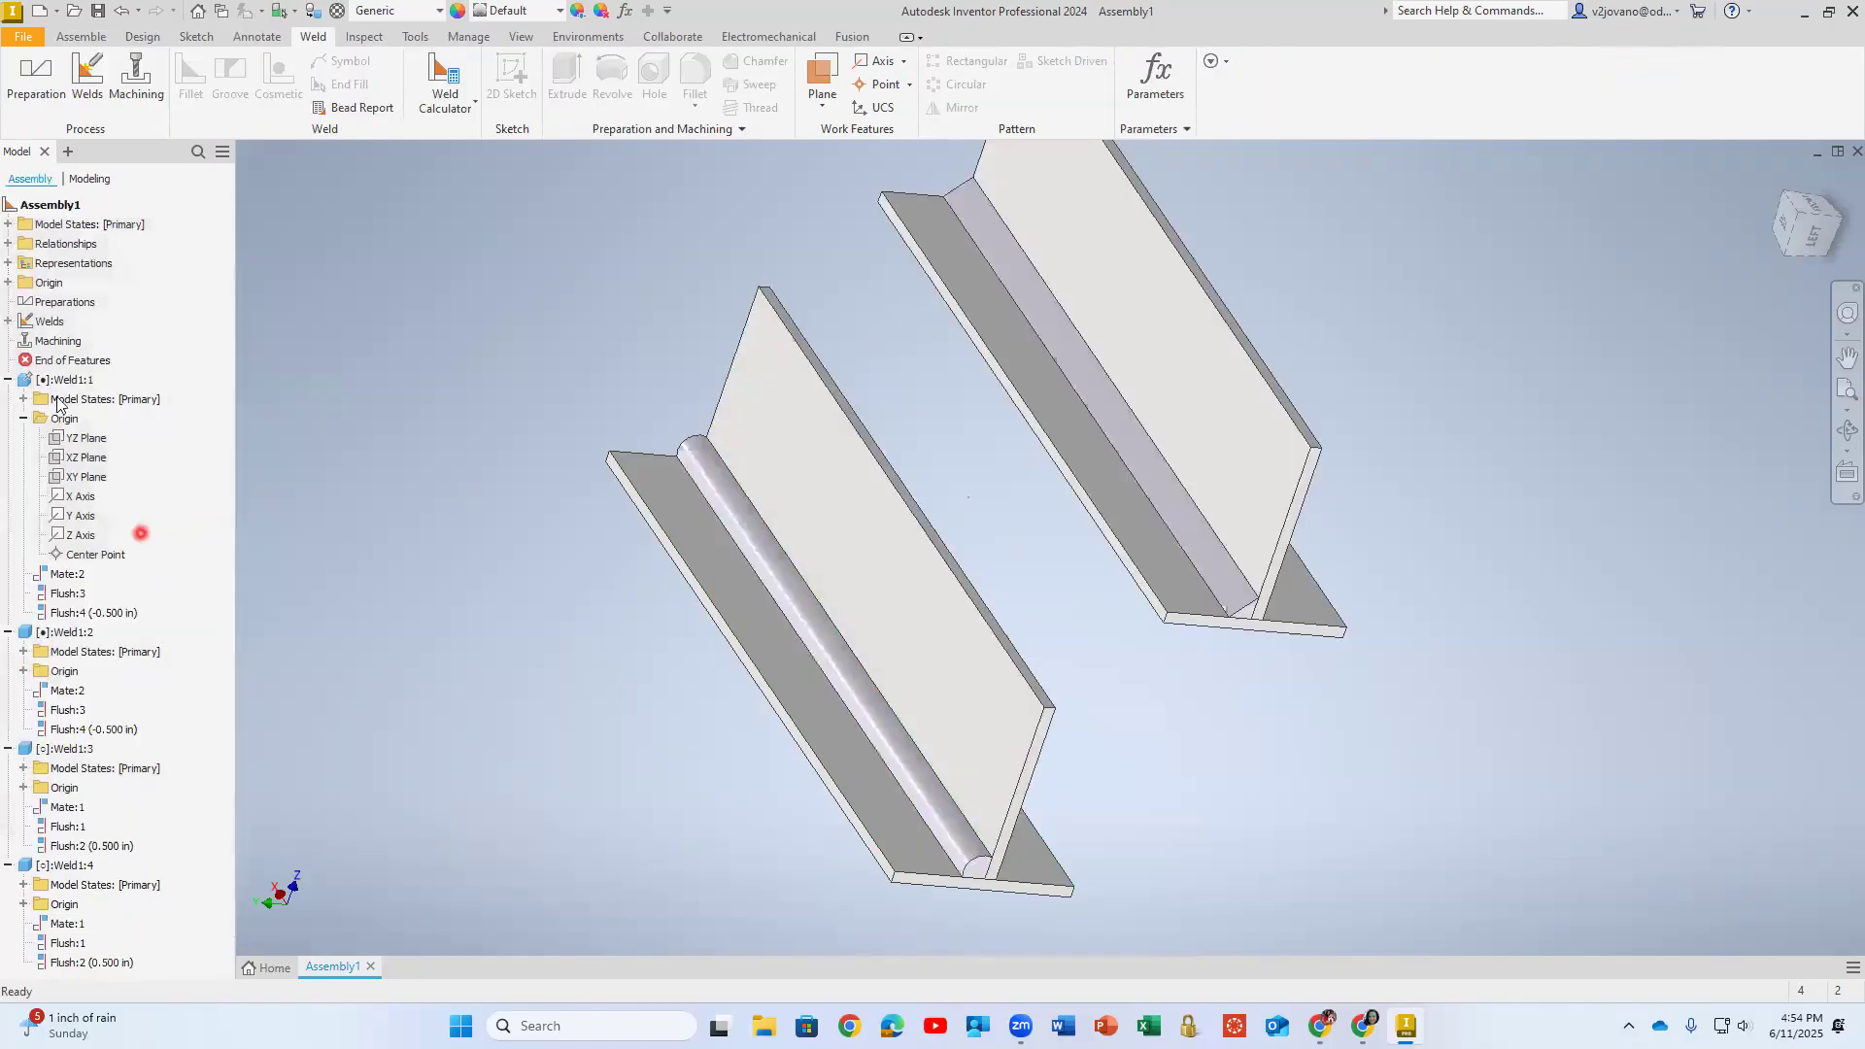
- Edit the front T's convex fillet weld and try to change its contour to Concave
click(8, 320)
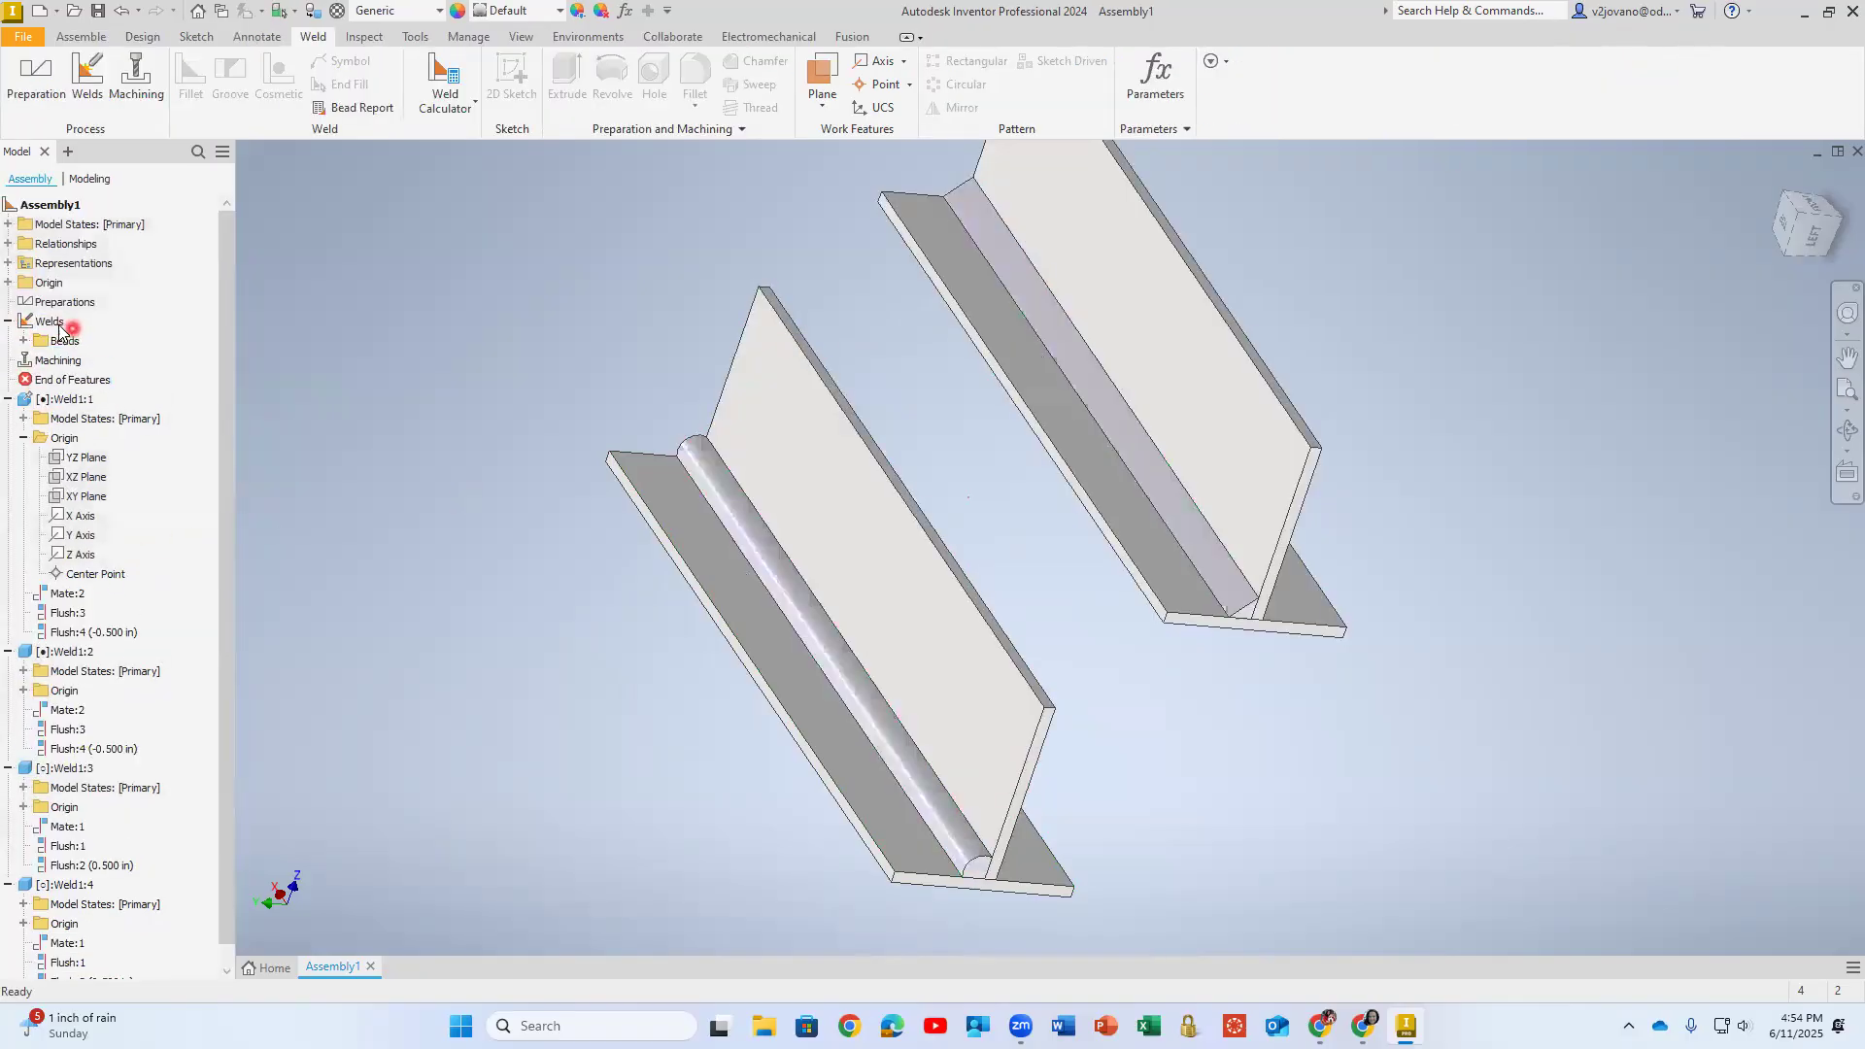
click(48, 321)
click(23, 340)
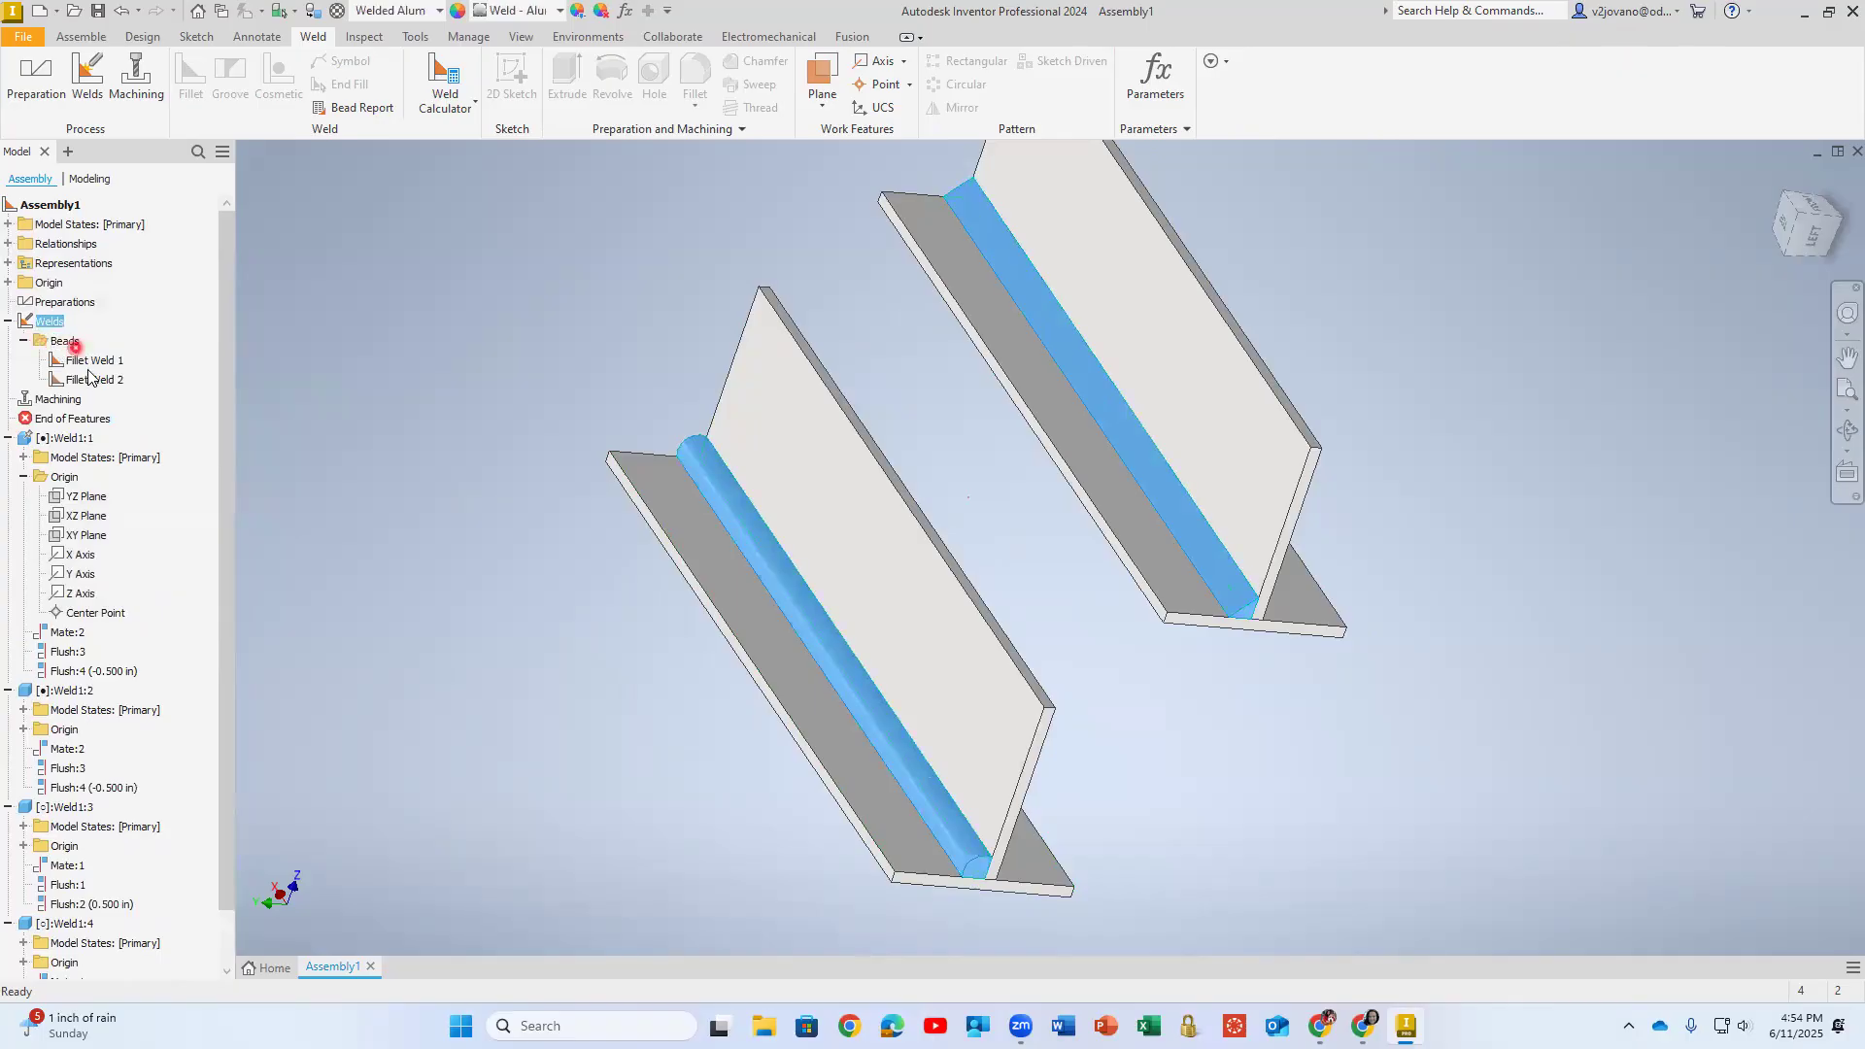
click(90, 380)
double_click(88, 381)
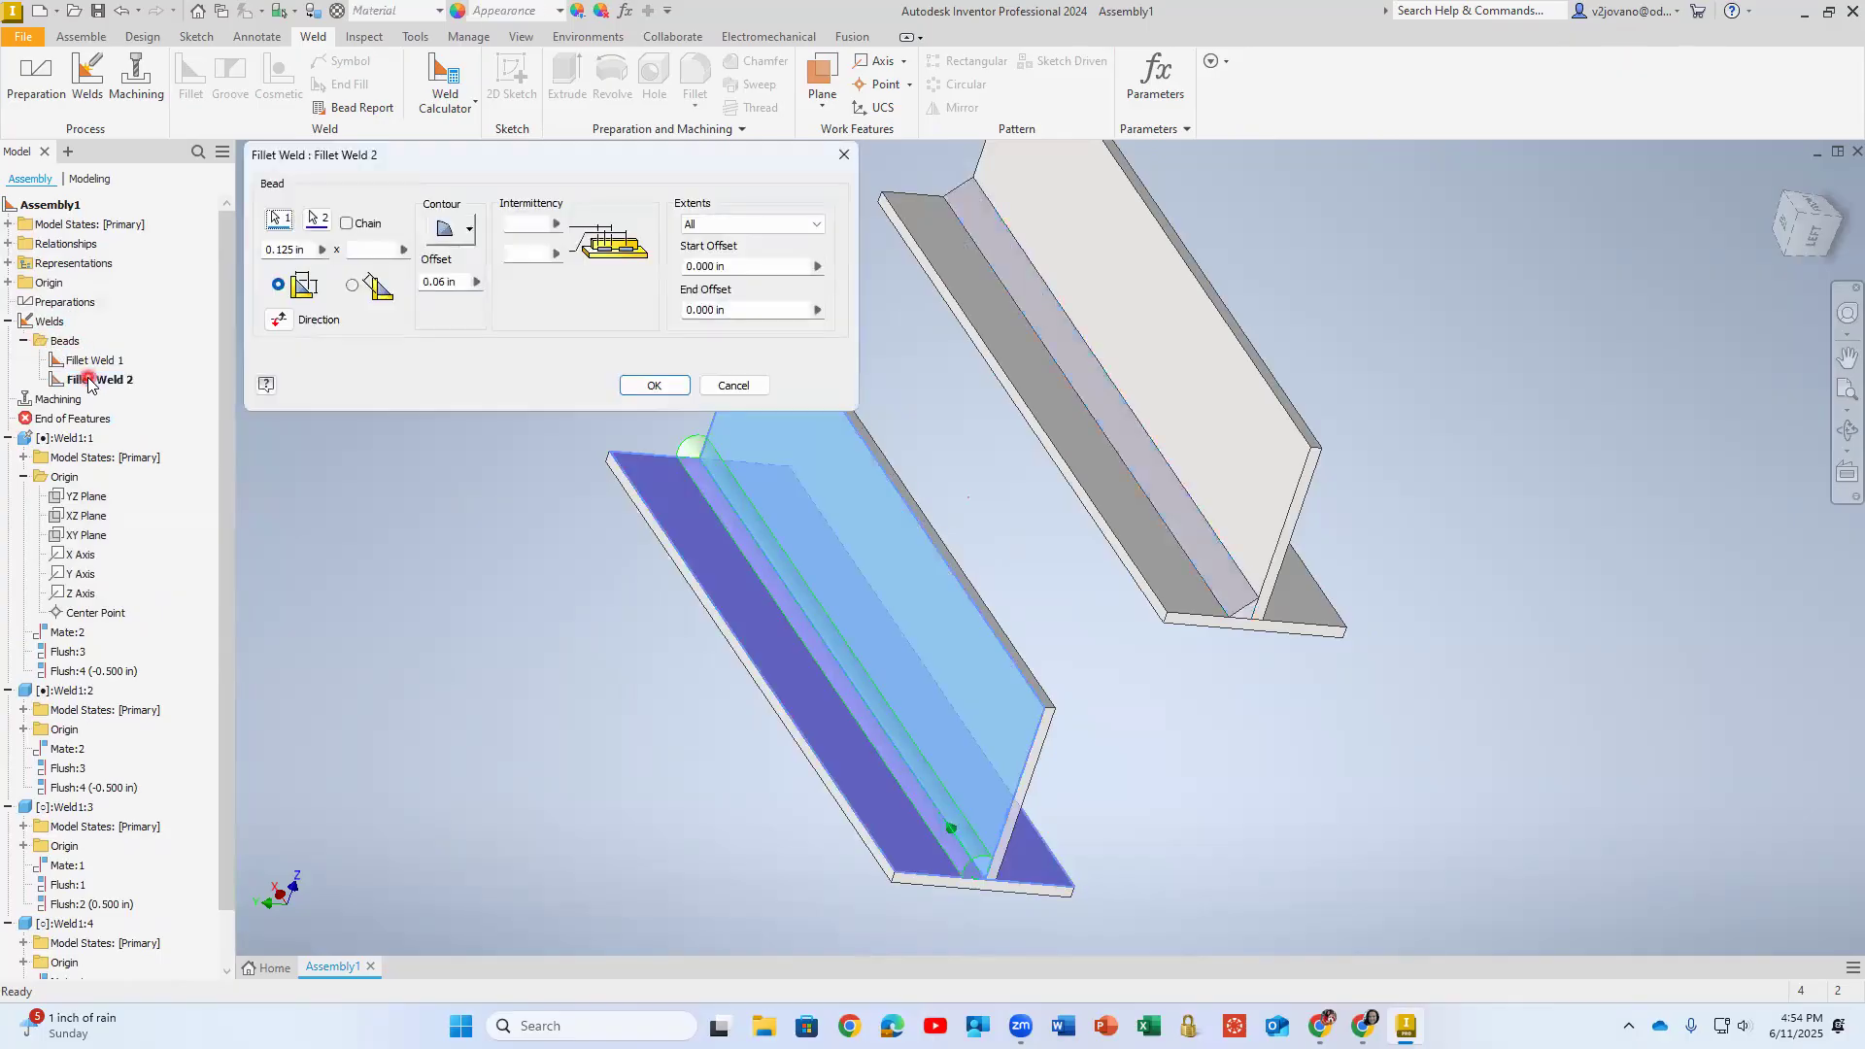
click(469, 229)
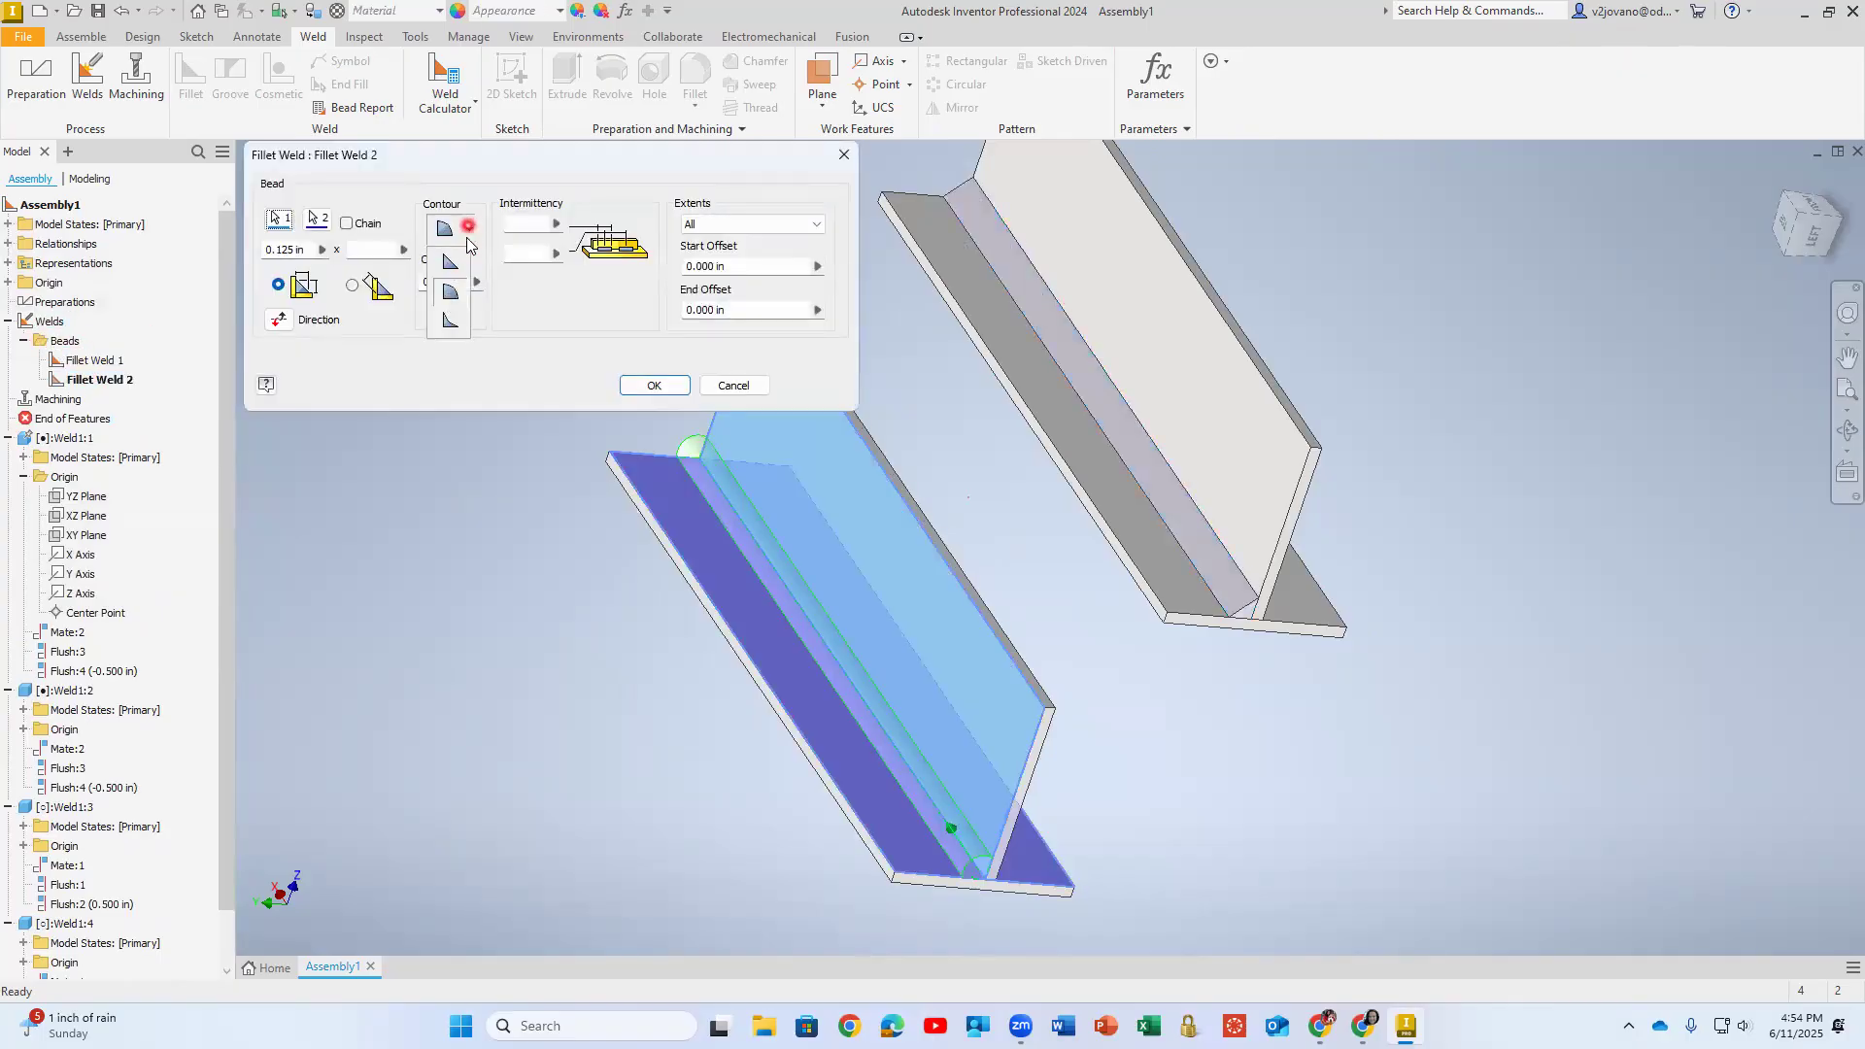
click(456, 324)
click(654, 386)
click(422, 182)
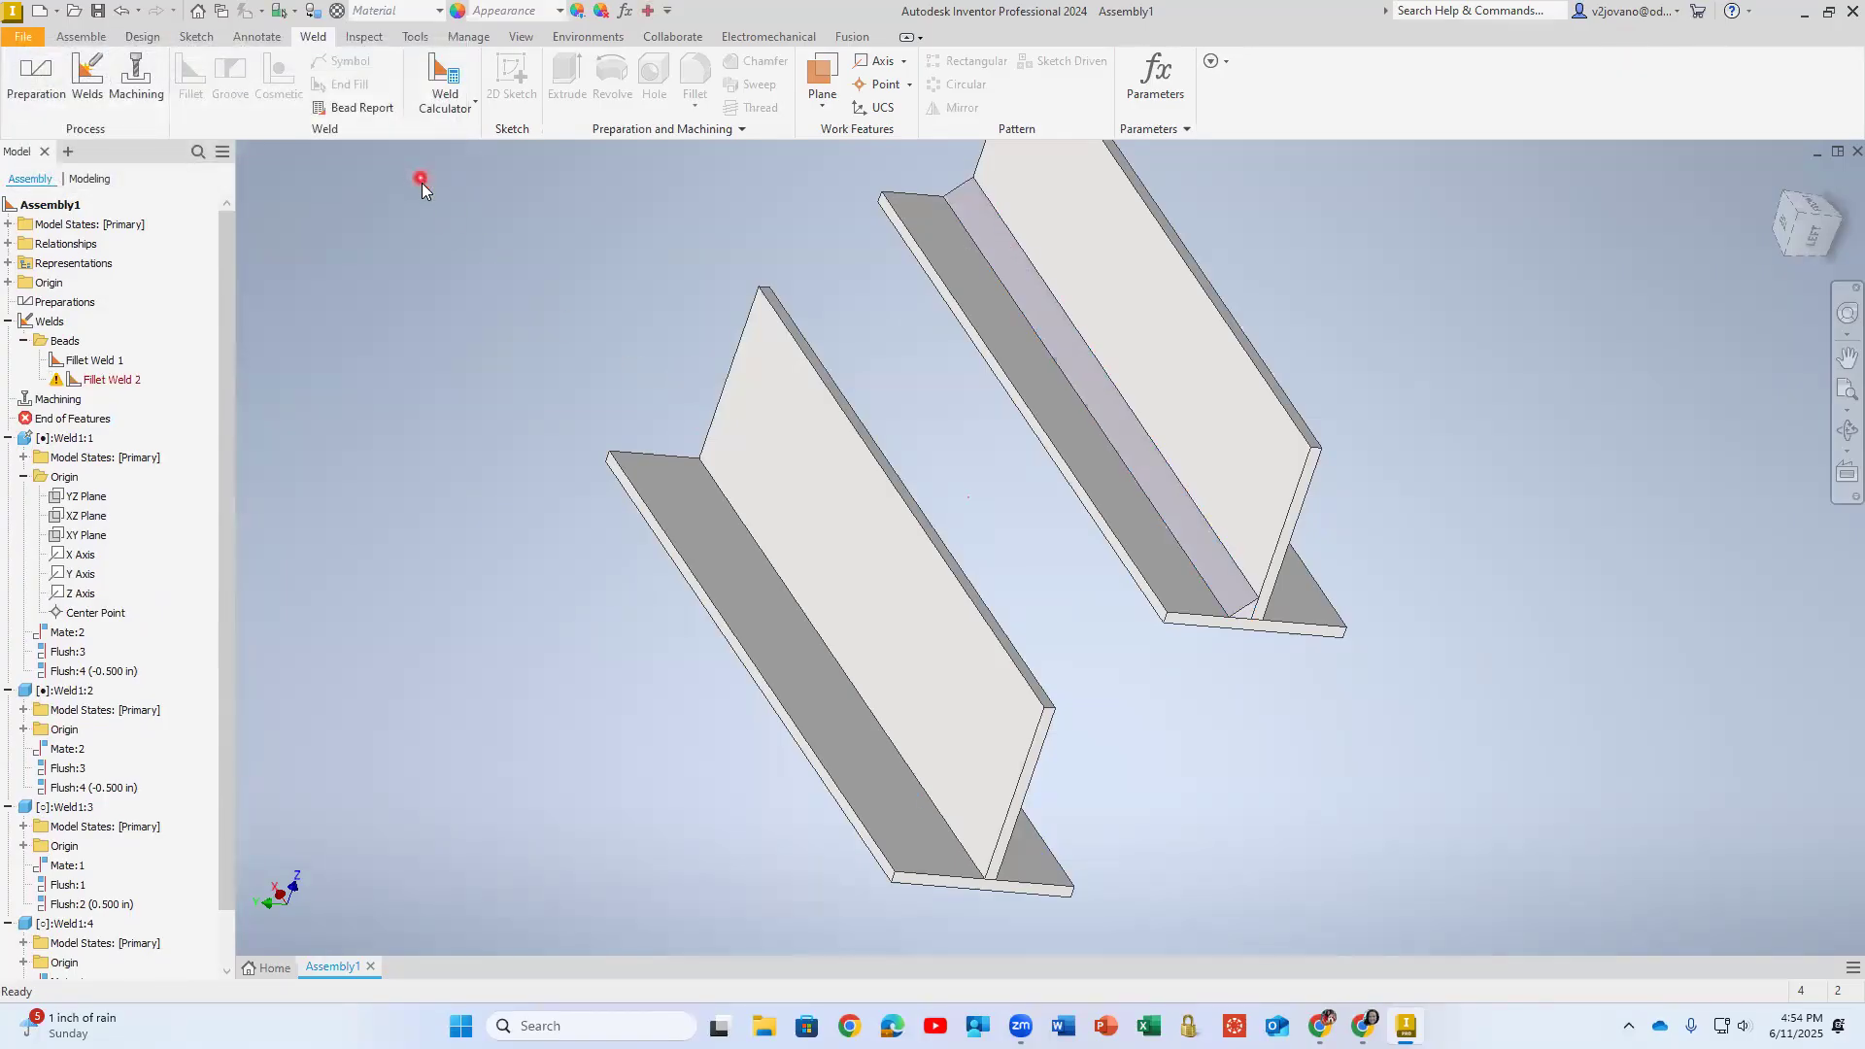
- Delete the front T's failed fillet weld and try a new 0.125 in Concave one between the horizontal and vertical plate faces
right_click(95, 379)
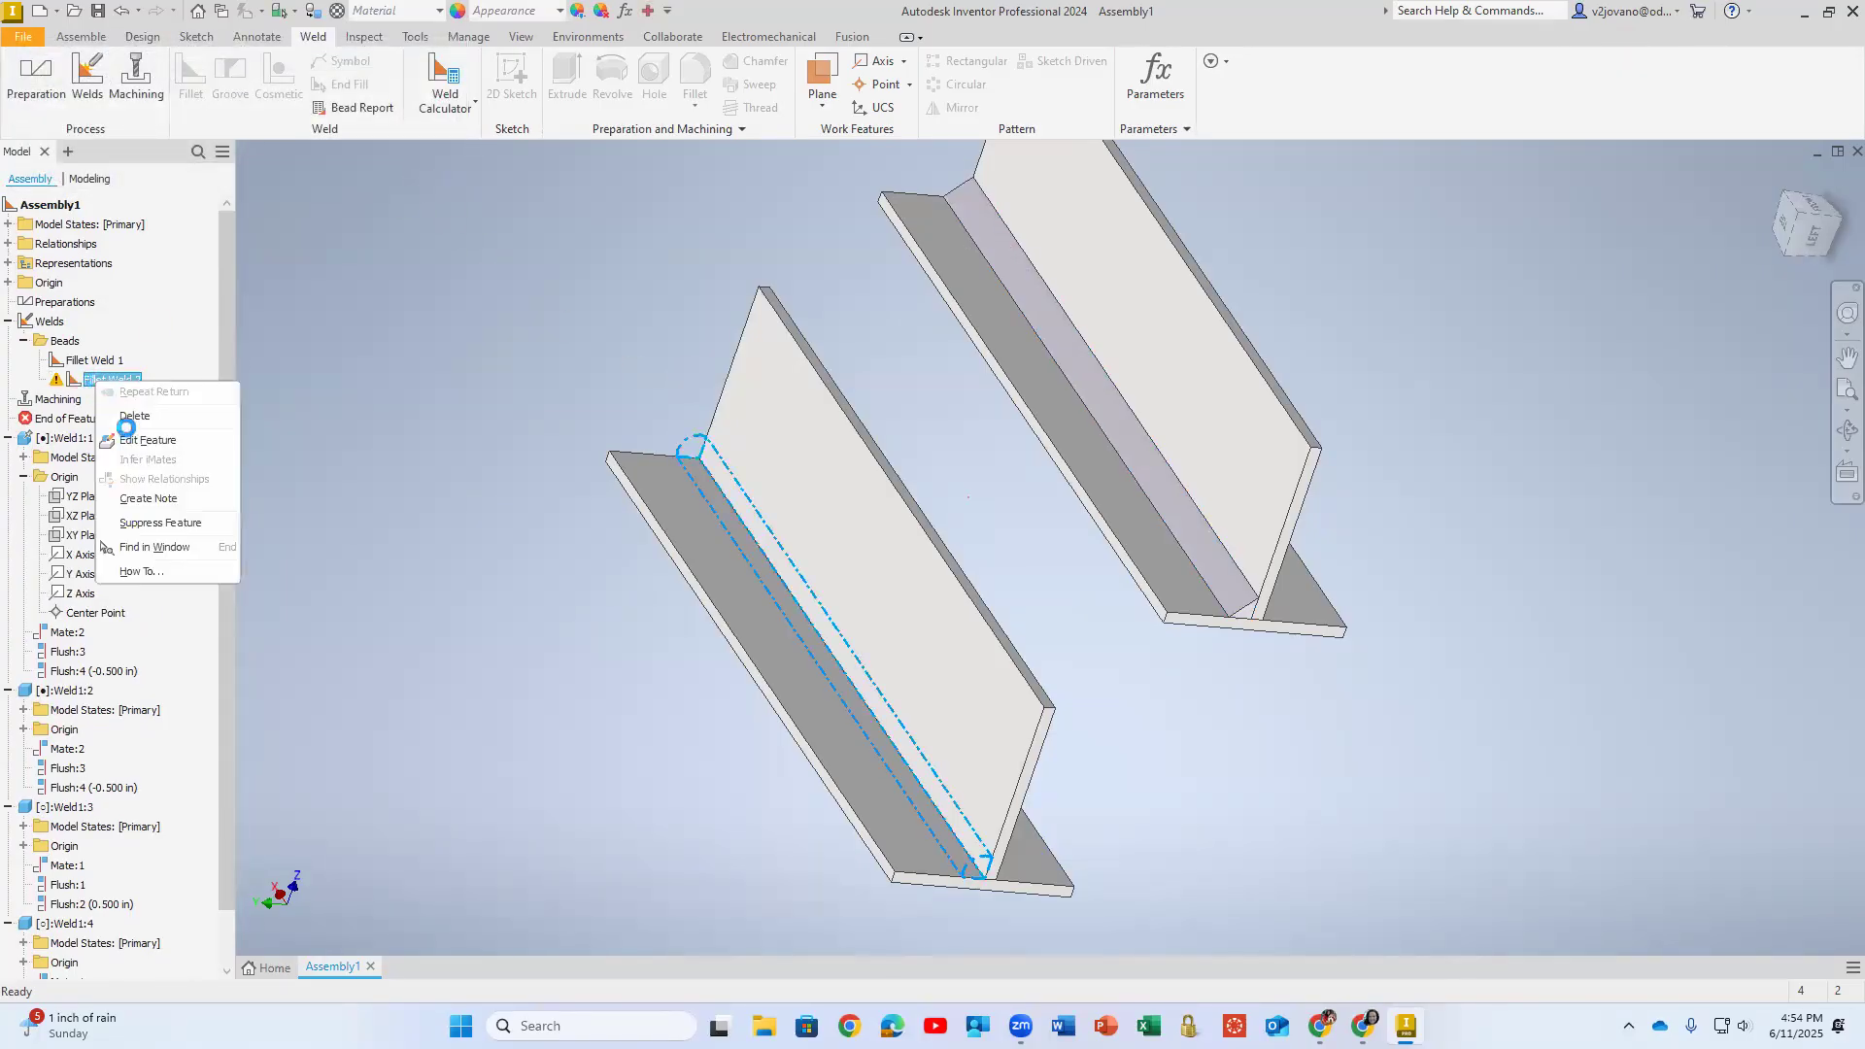
click(123, 412)
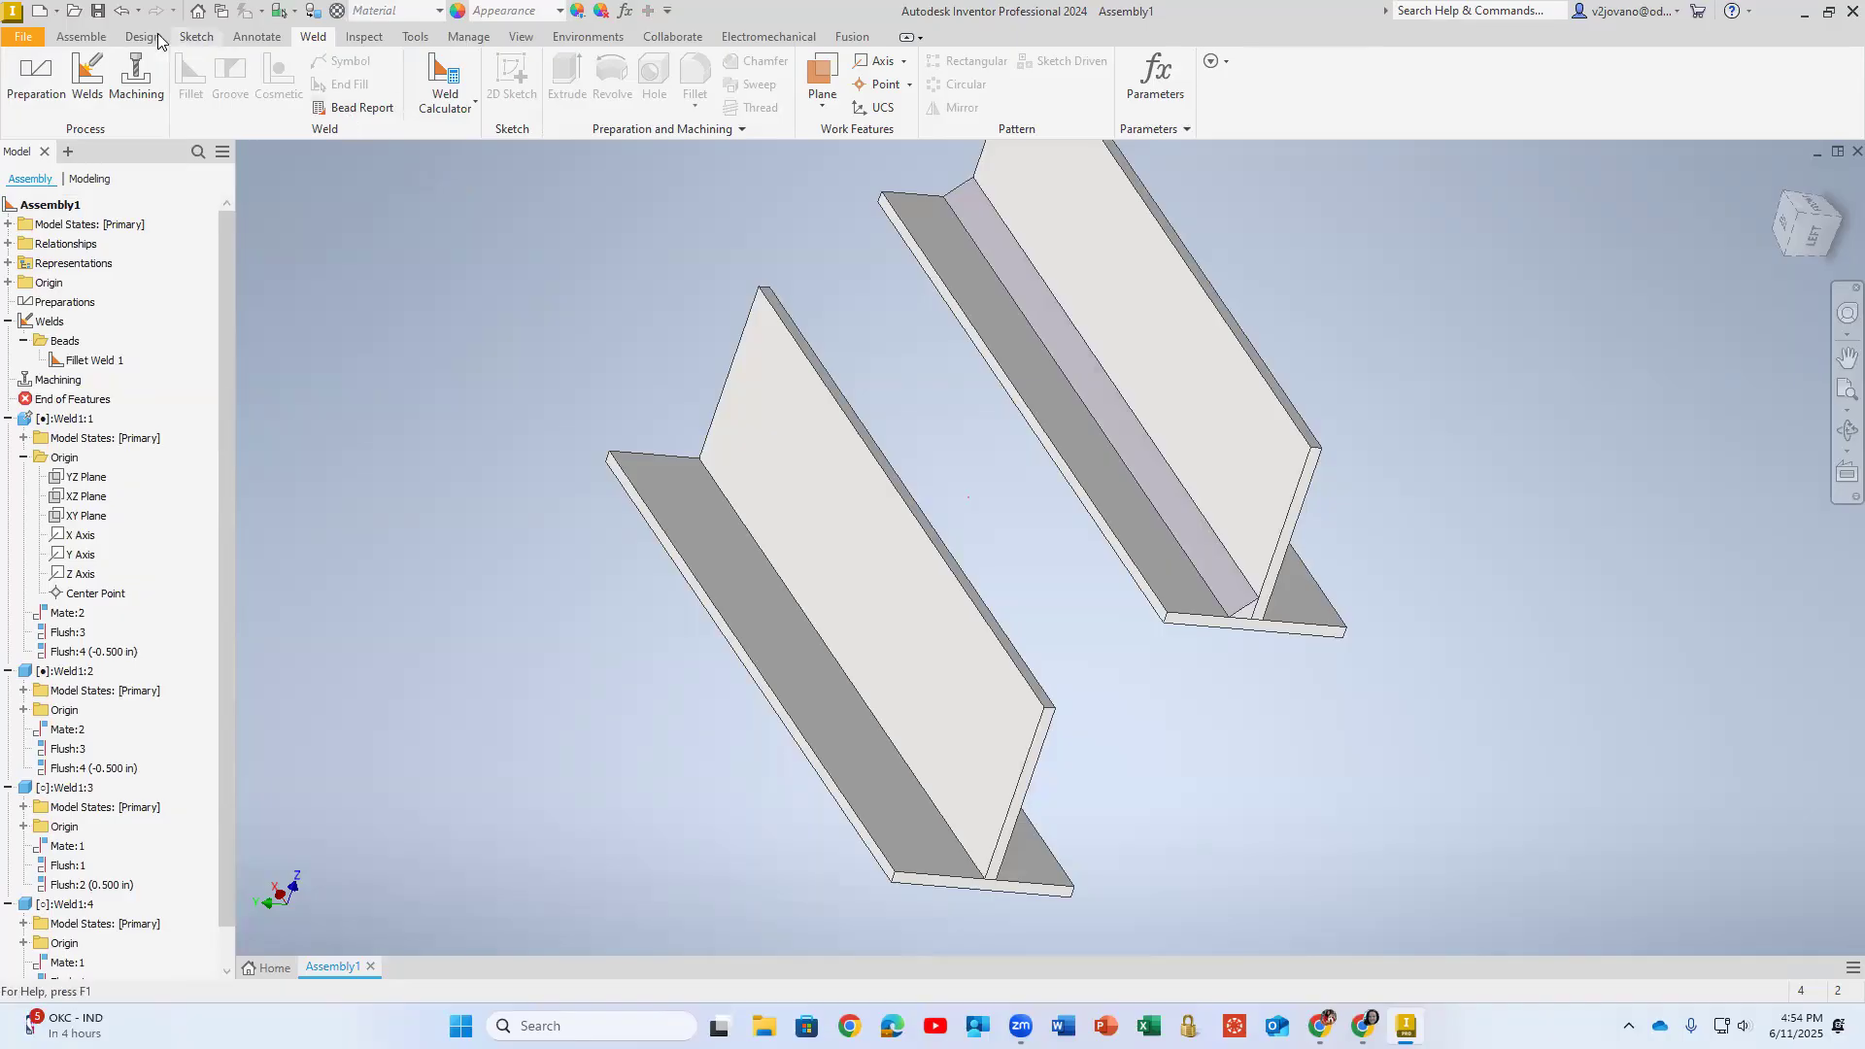
click(86, 78)
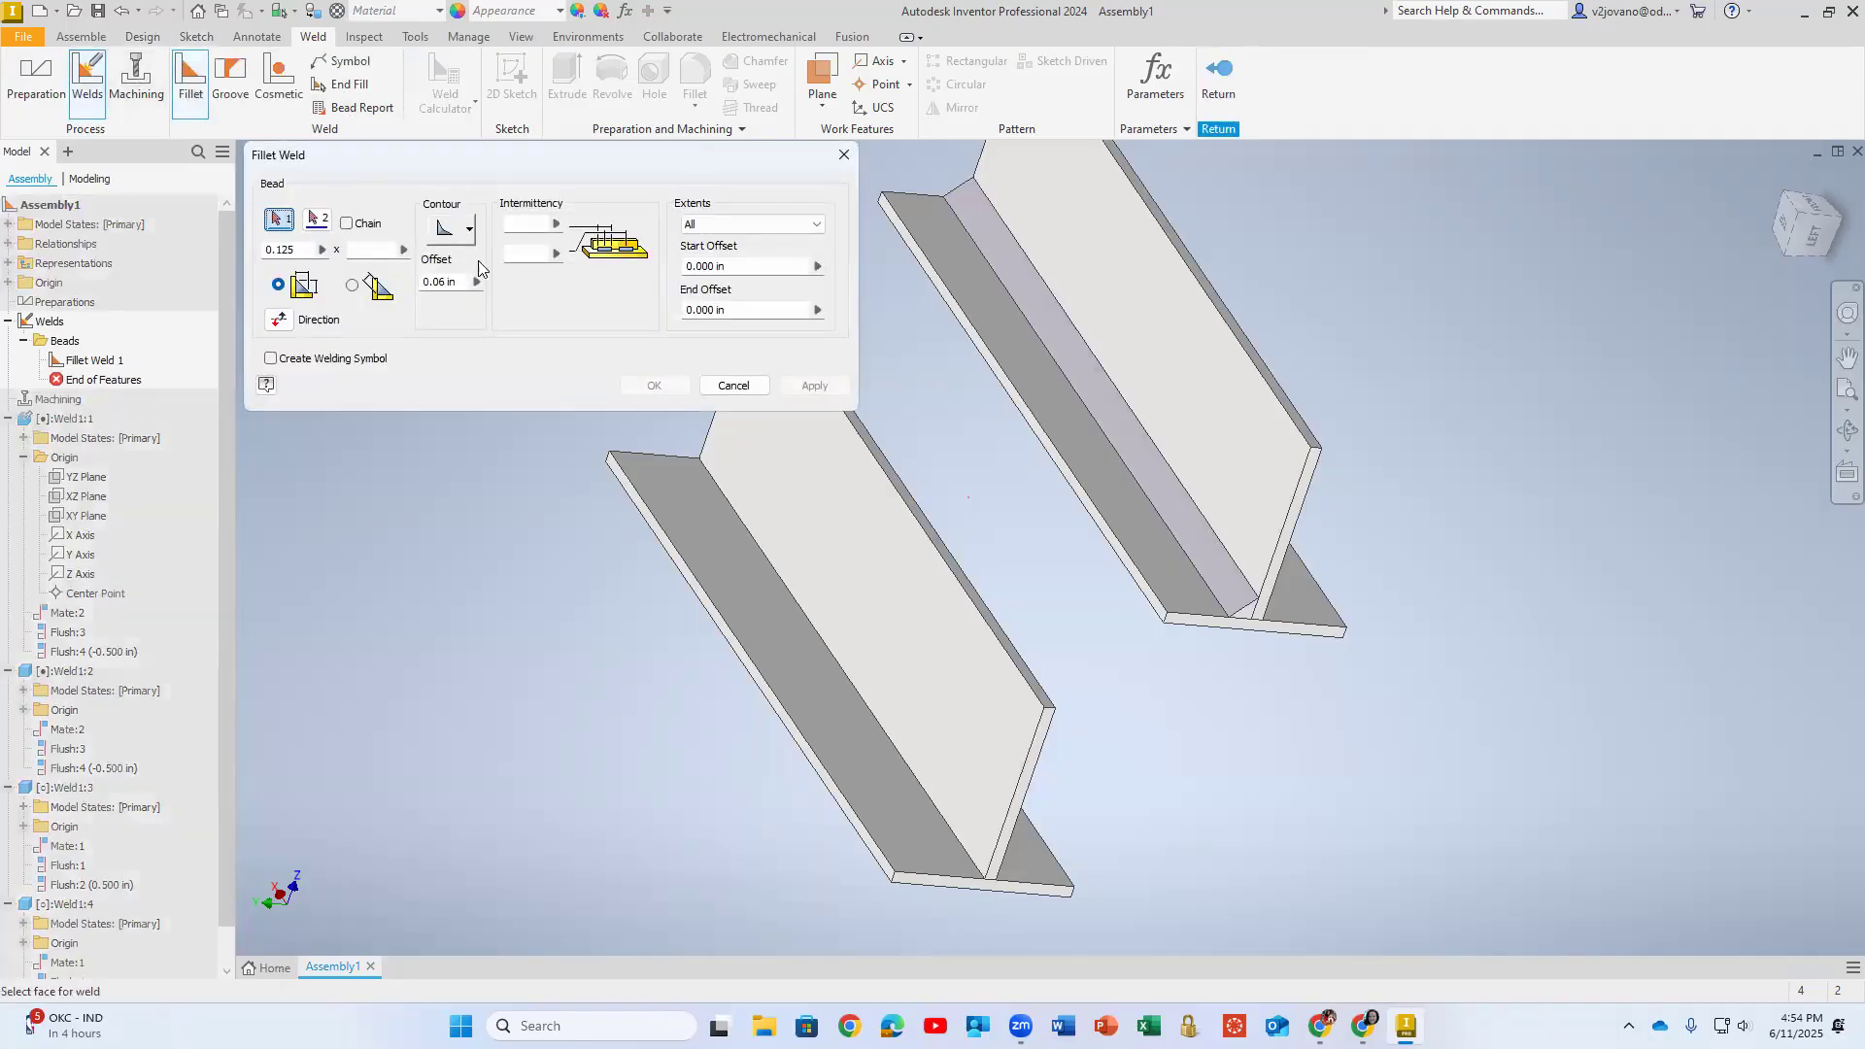
click(713, 503)
click(317, 219)
click(808, 539)
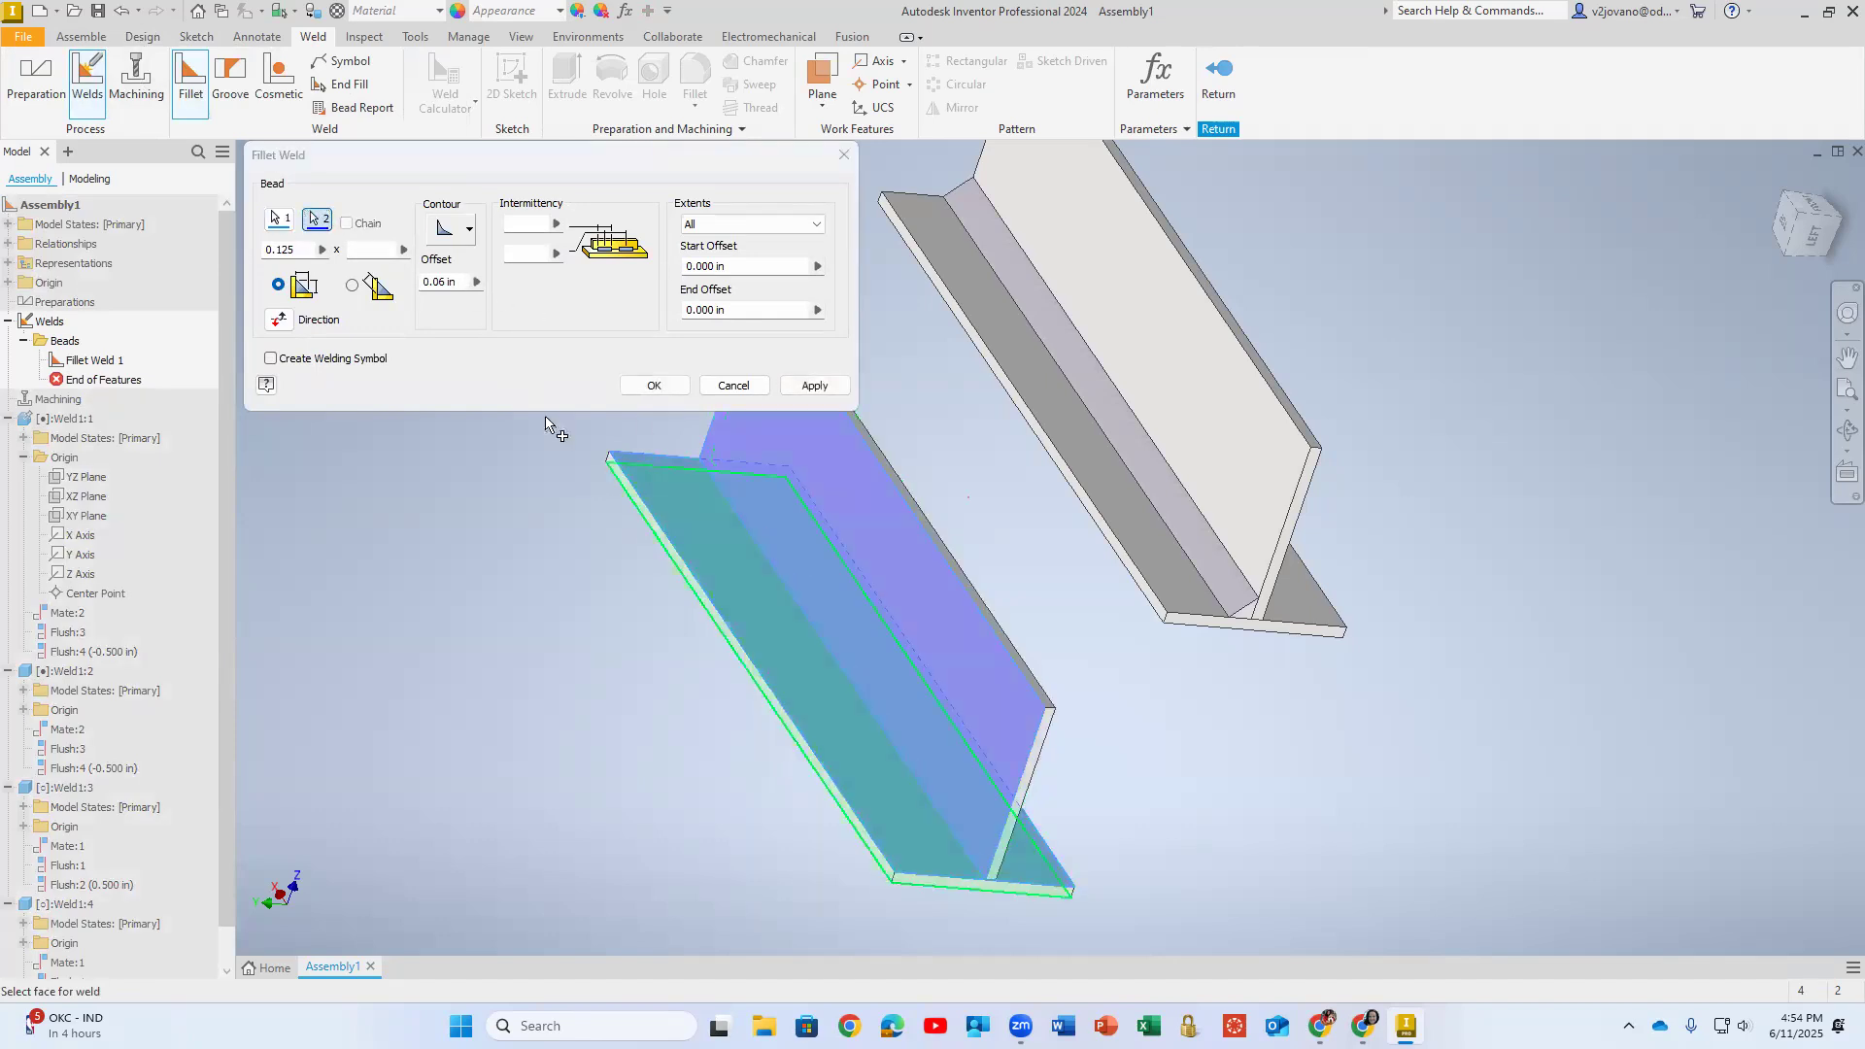
click(812, 386)
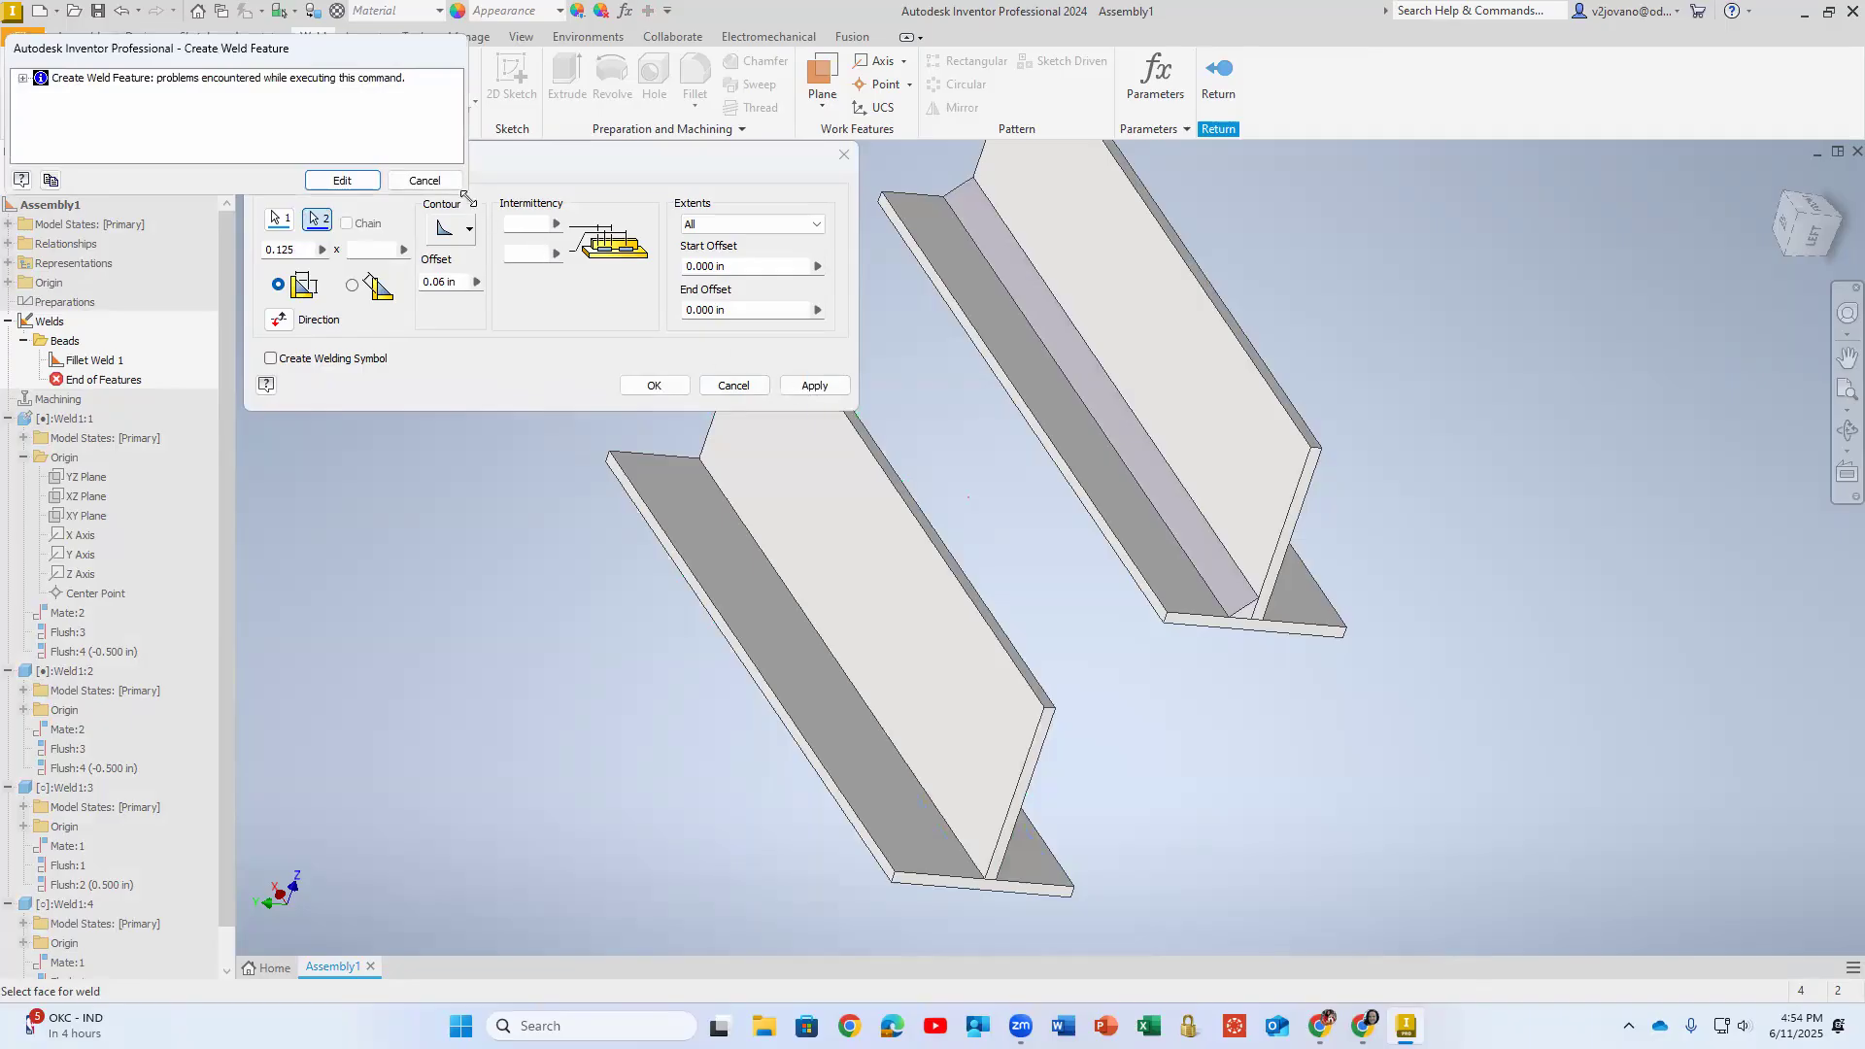
click(424, 181)
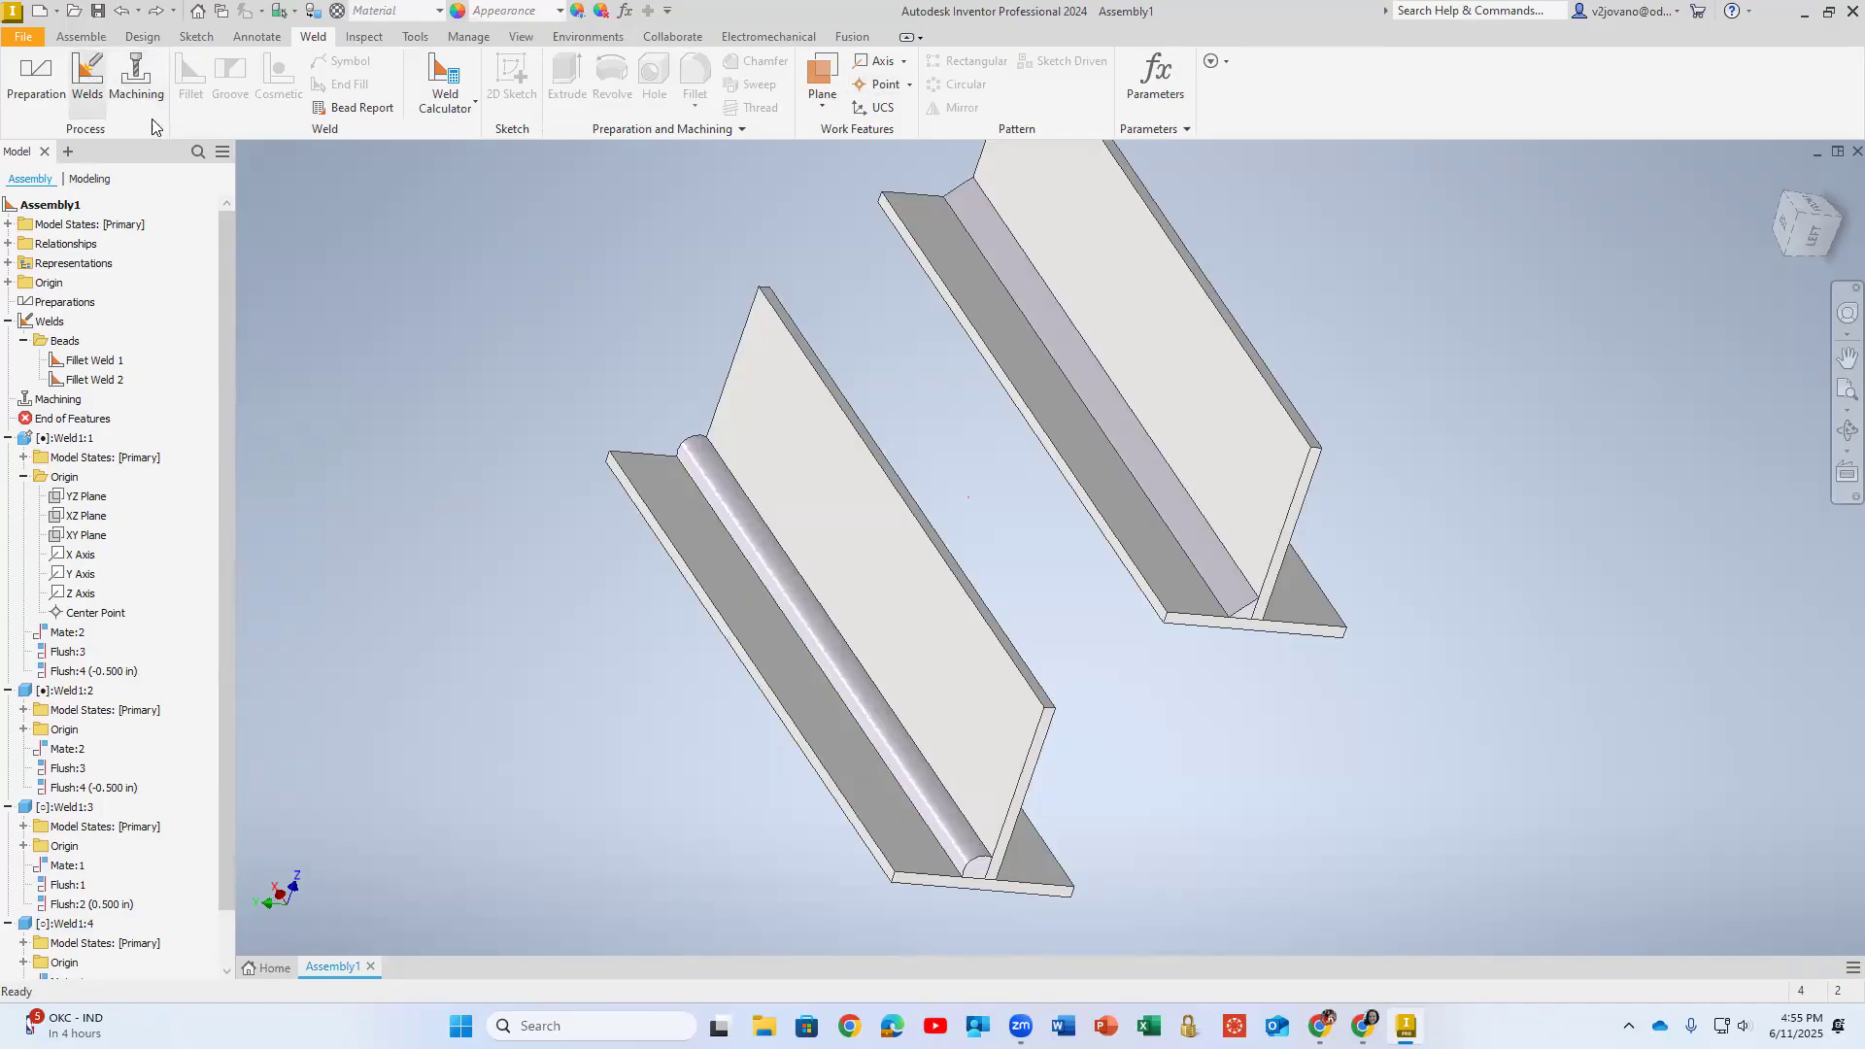
- Add a cosmetic weld in Edge mode along the unwelded joint edge of the T with the convex bead, then leave the Welds group
click(87, 78)
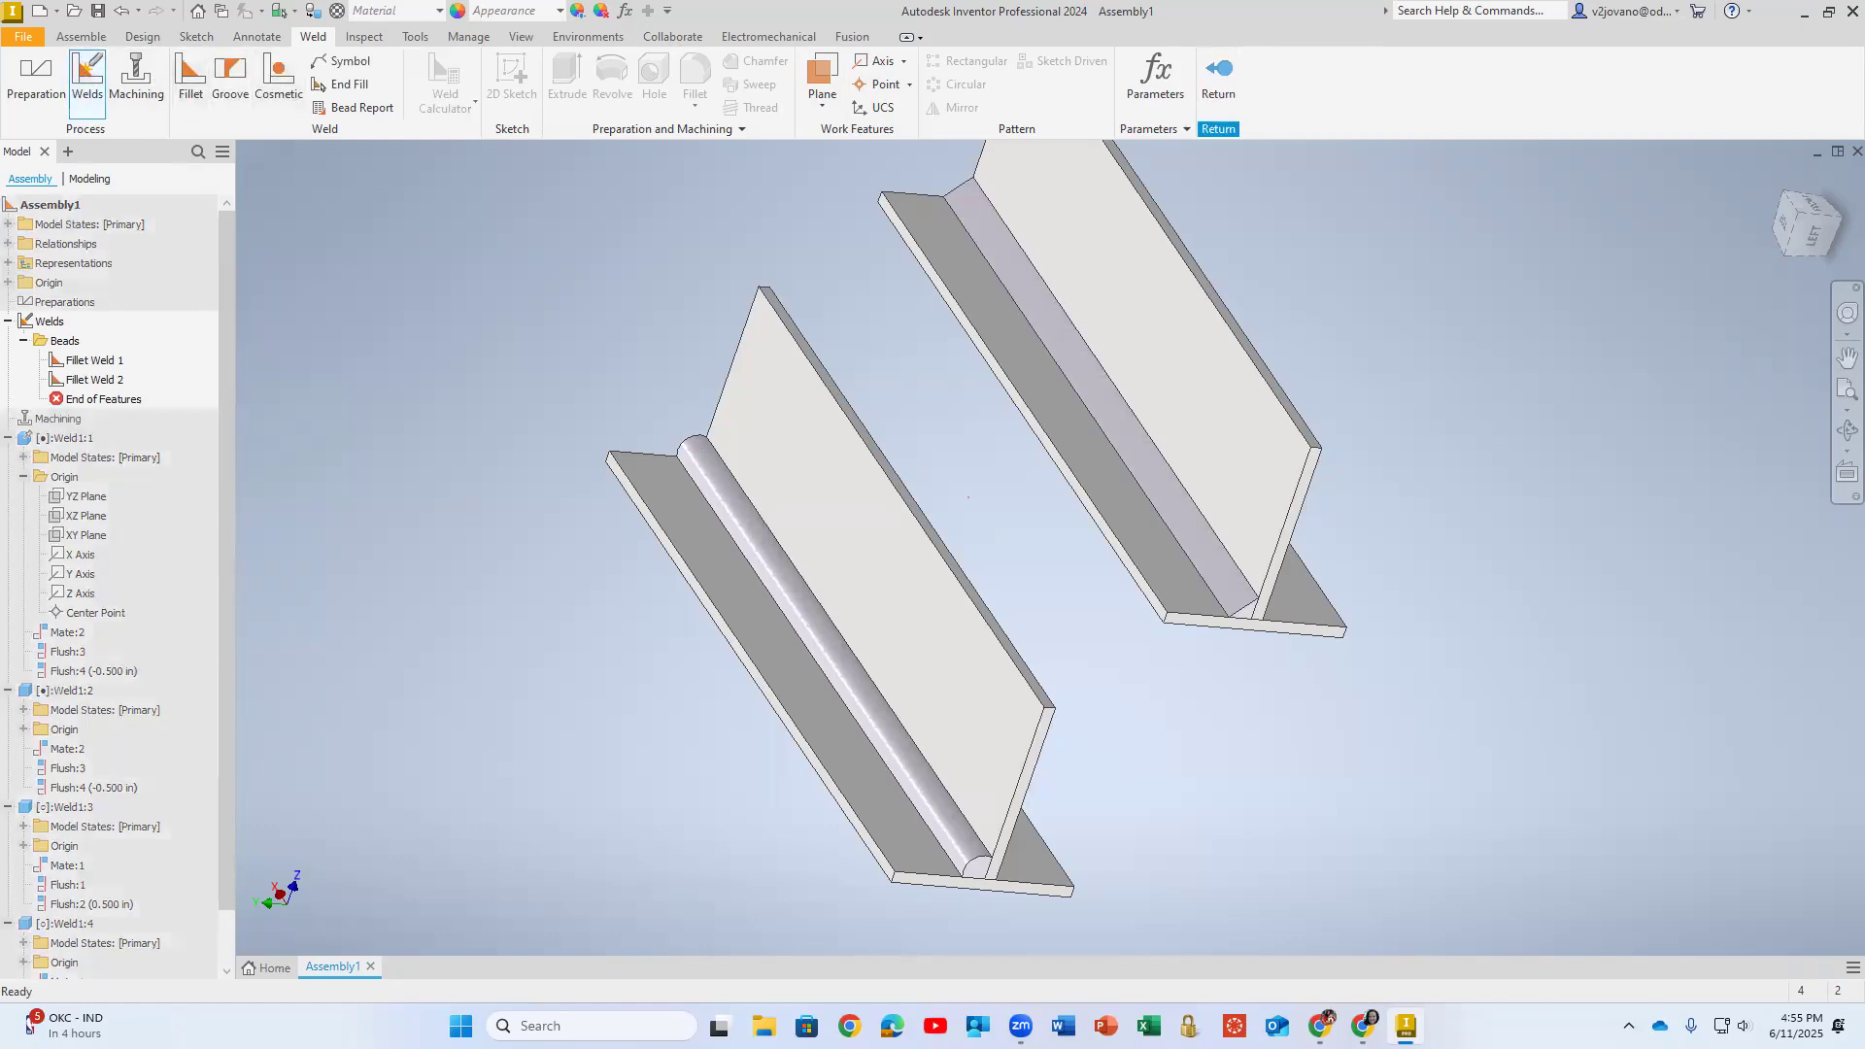
click(272, 74)
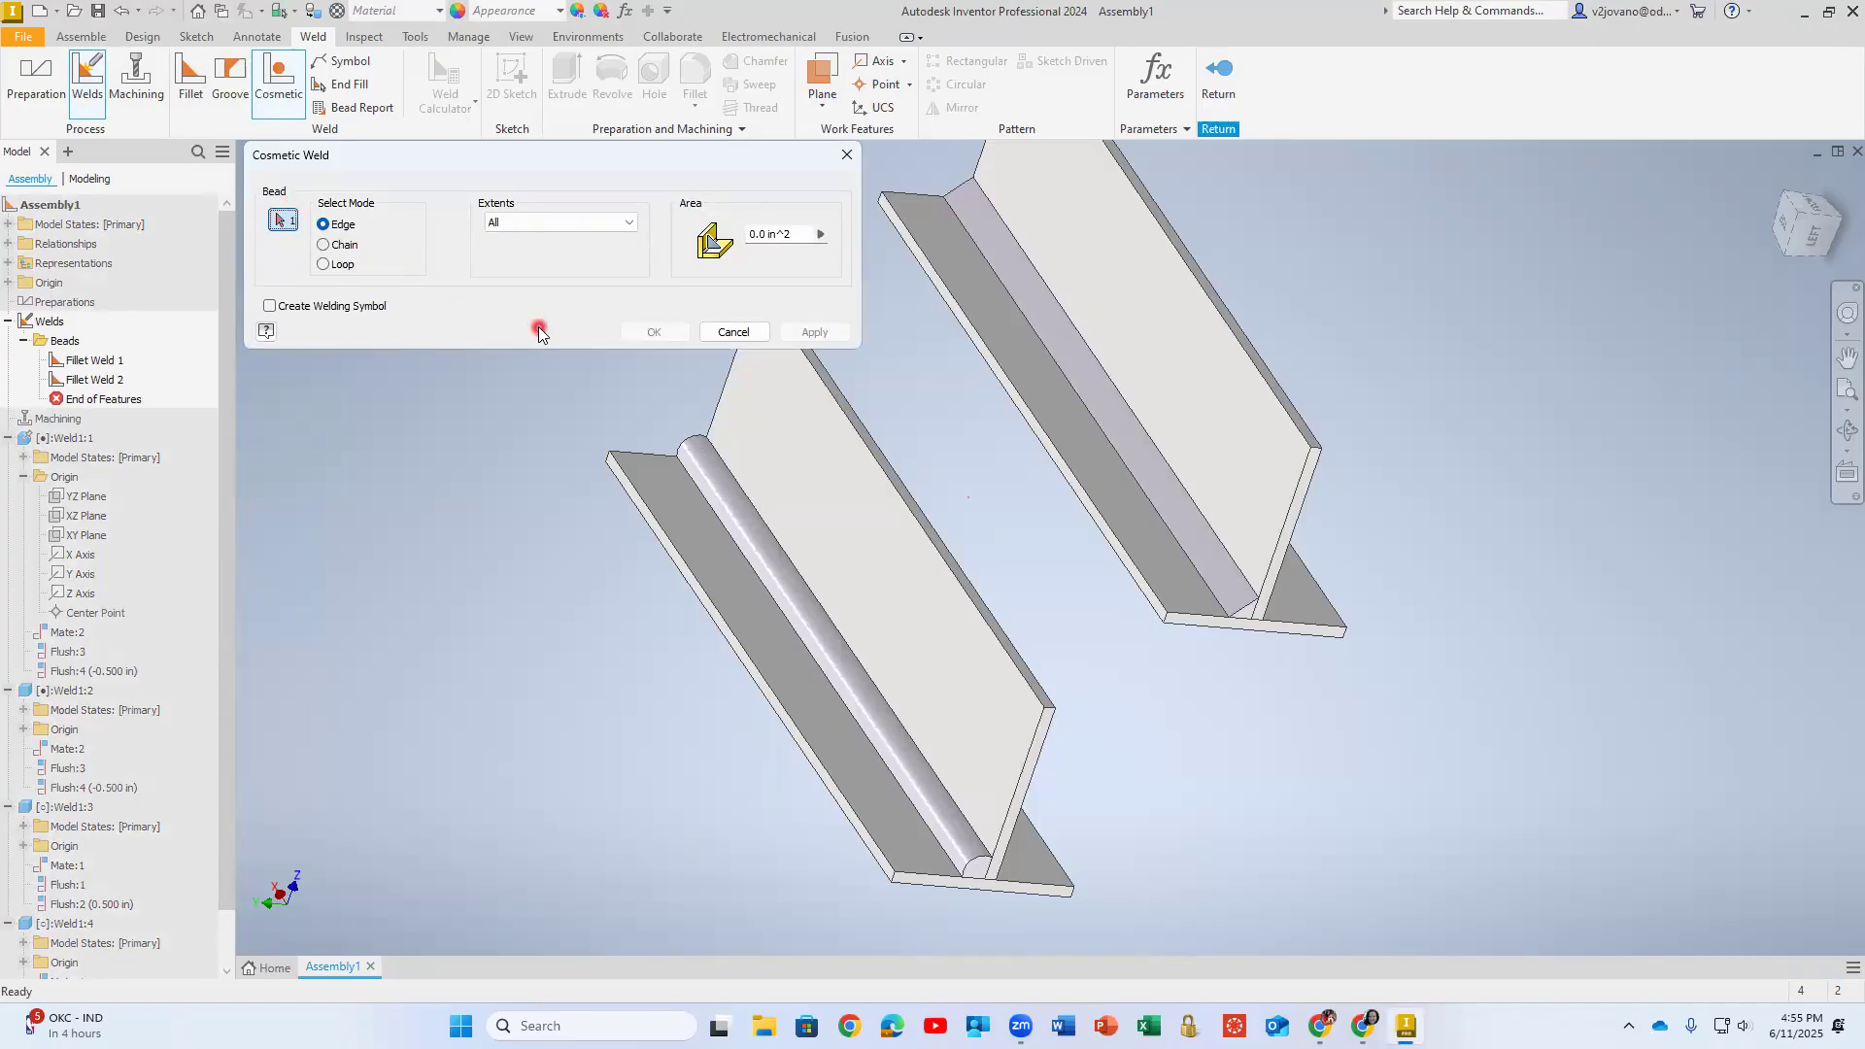
mouse_move(832, 528)
shift+middle_down()
mouse_move(644, 462)
mouse_move(762, 434)
mouse_move(858, 504)
mouse_move(641, 492)
mouse_move(787, 487)
mouse_move(770, 520)
mouse_move(804, 525)
shift+middle_up()
click(1204, 385)
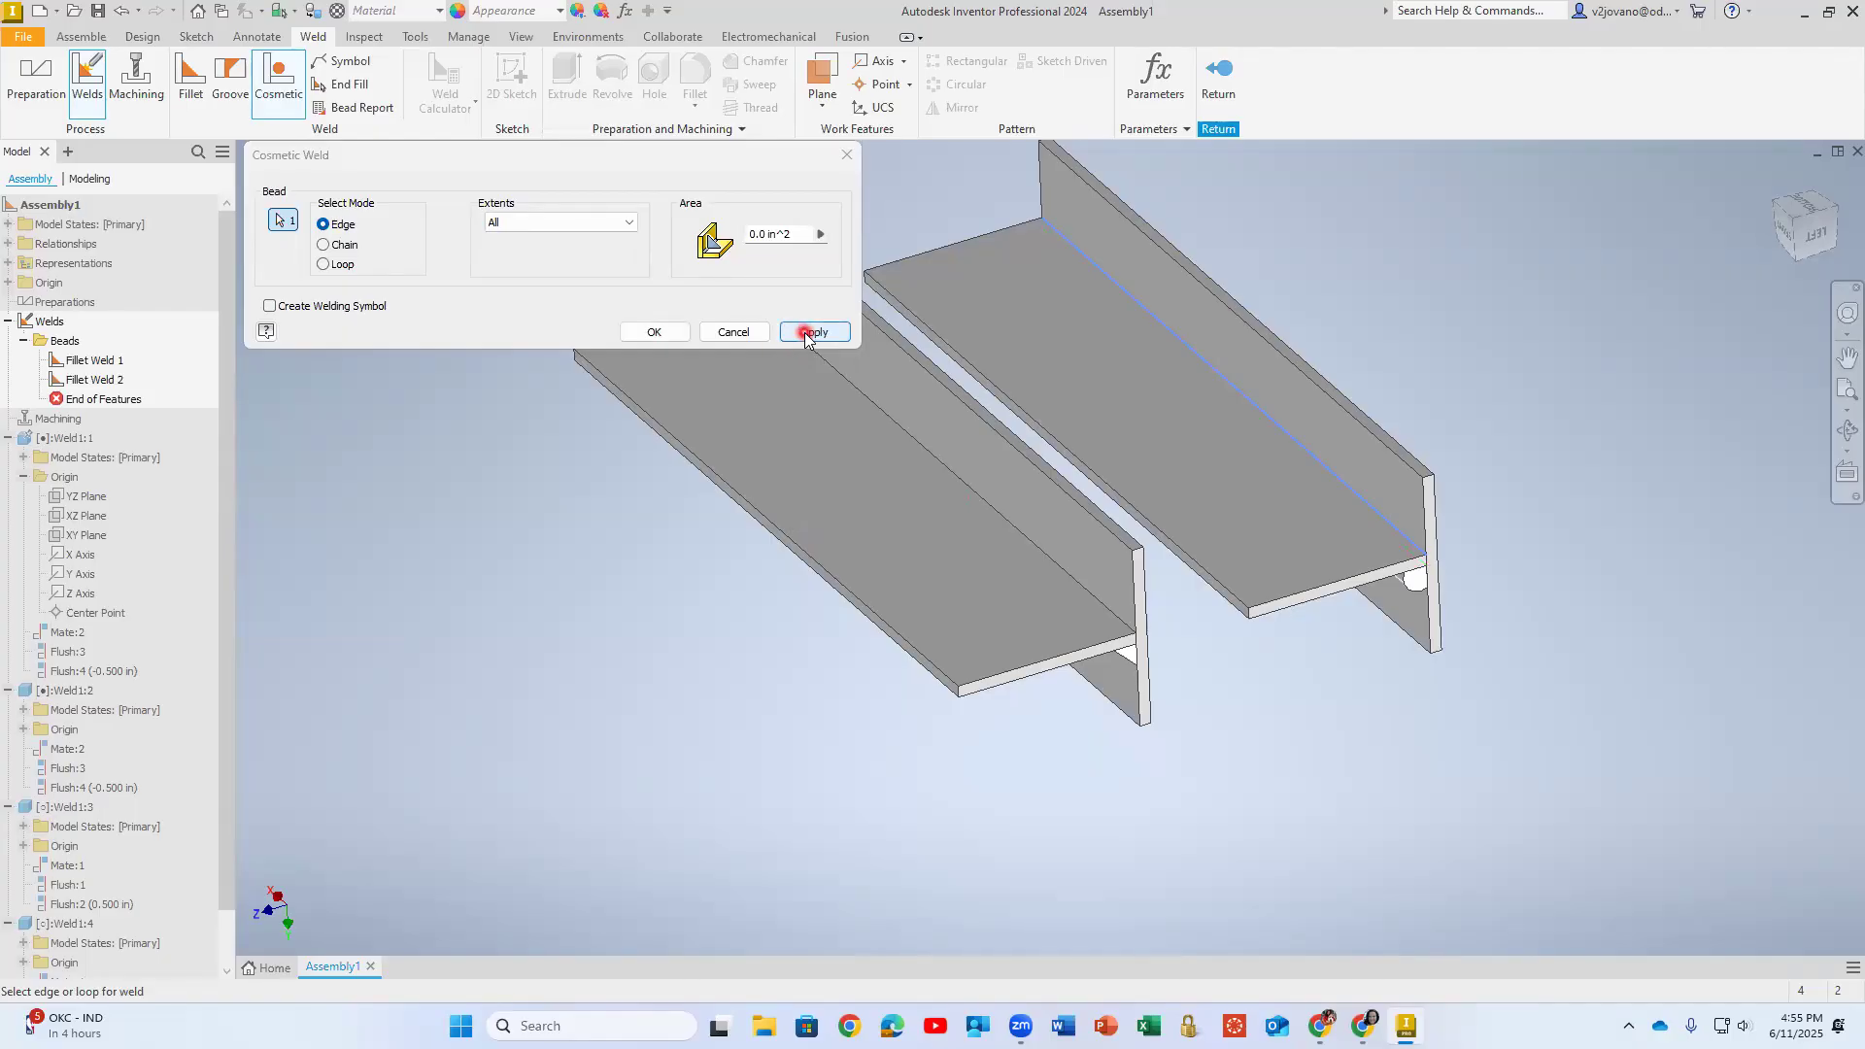
click(647, 331)
scroll(1373, 417, up, 3)
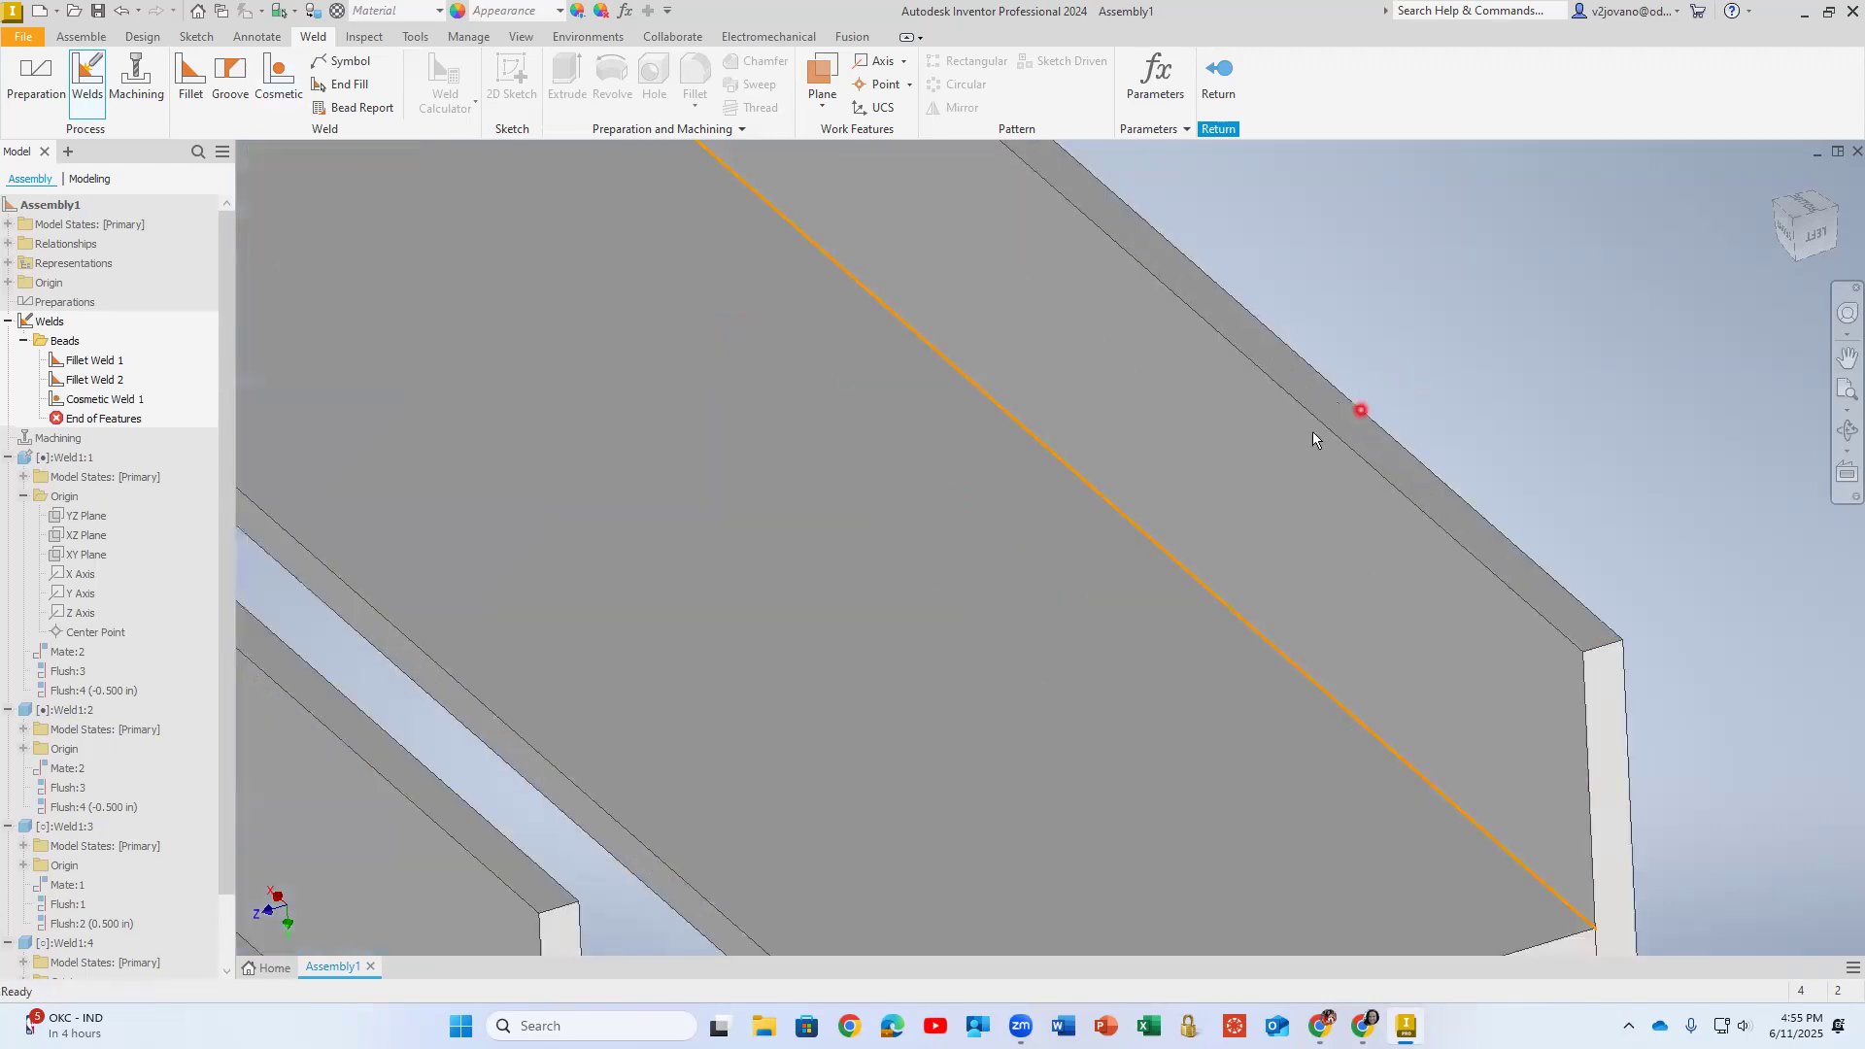
scroll(1670, 452, down, 3)
scroll(1671, 449, down, 3)
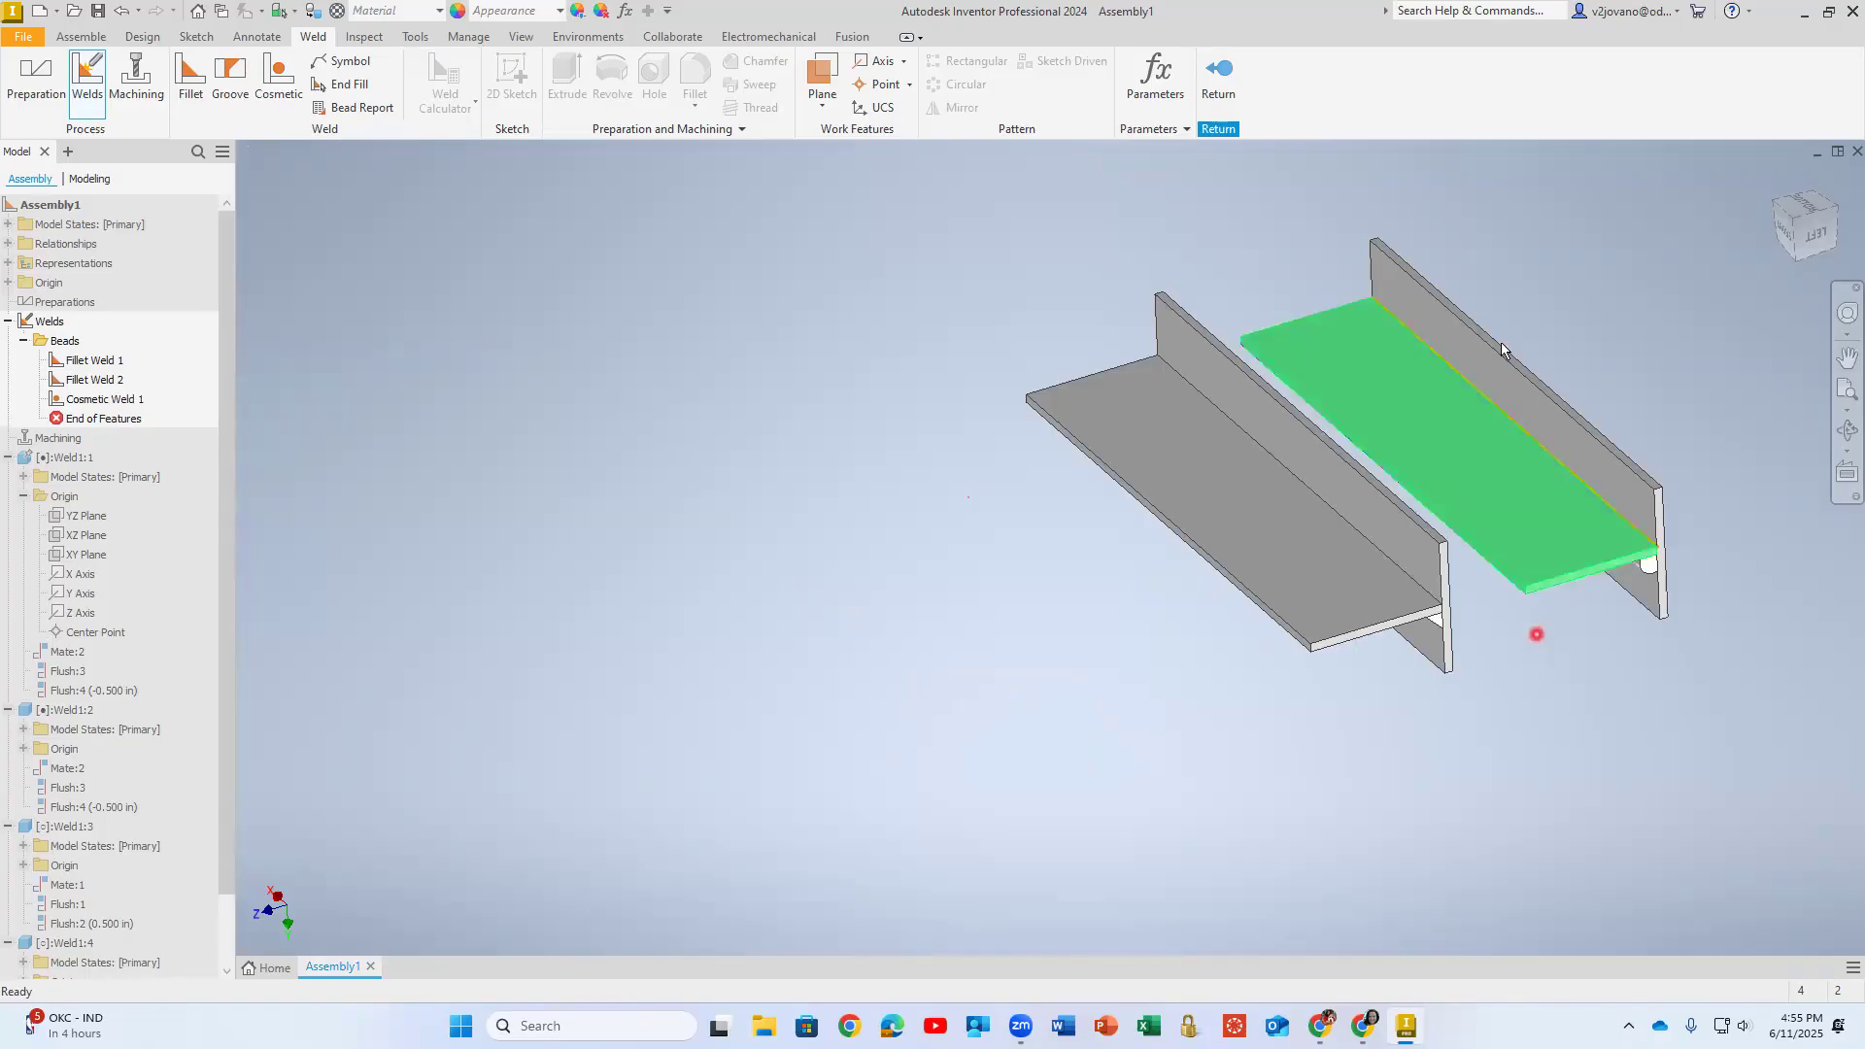
click(1231, 78)
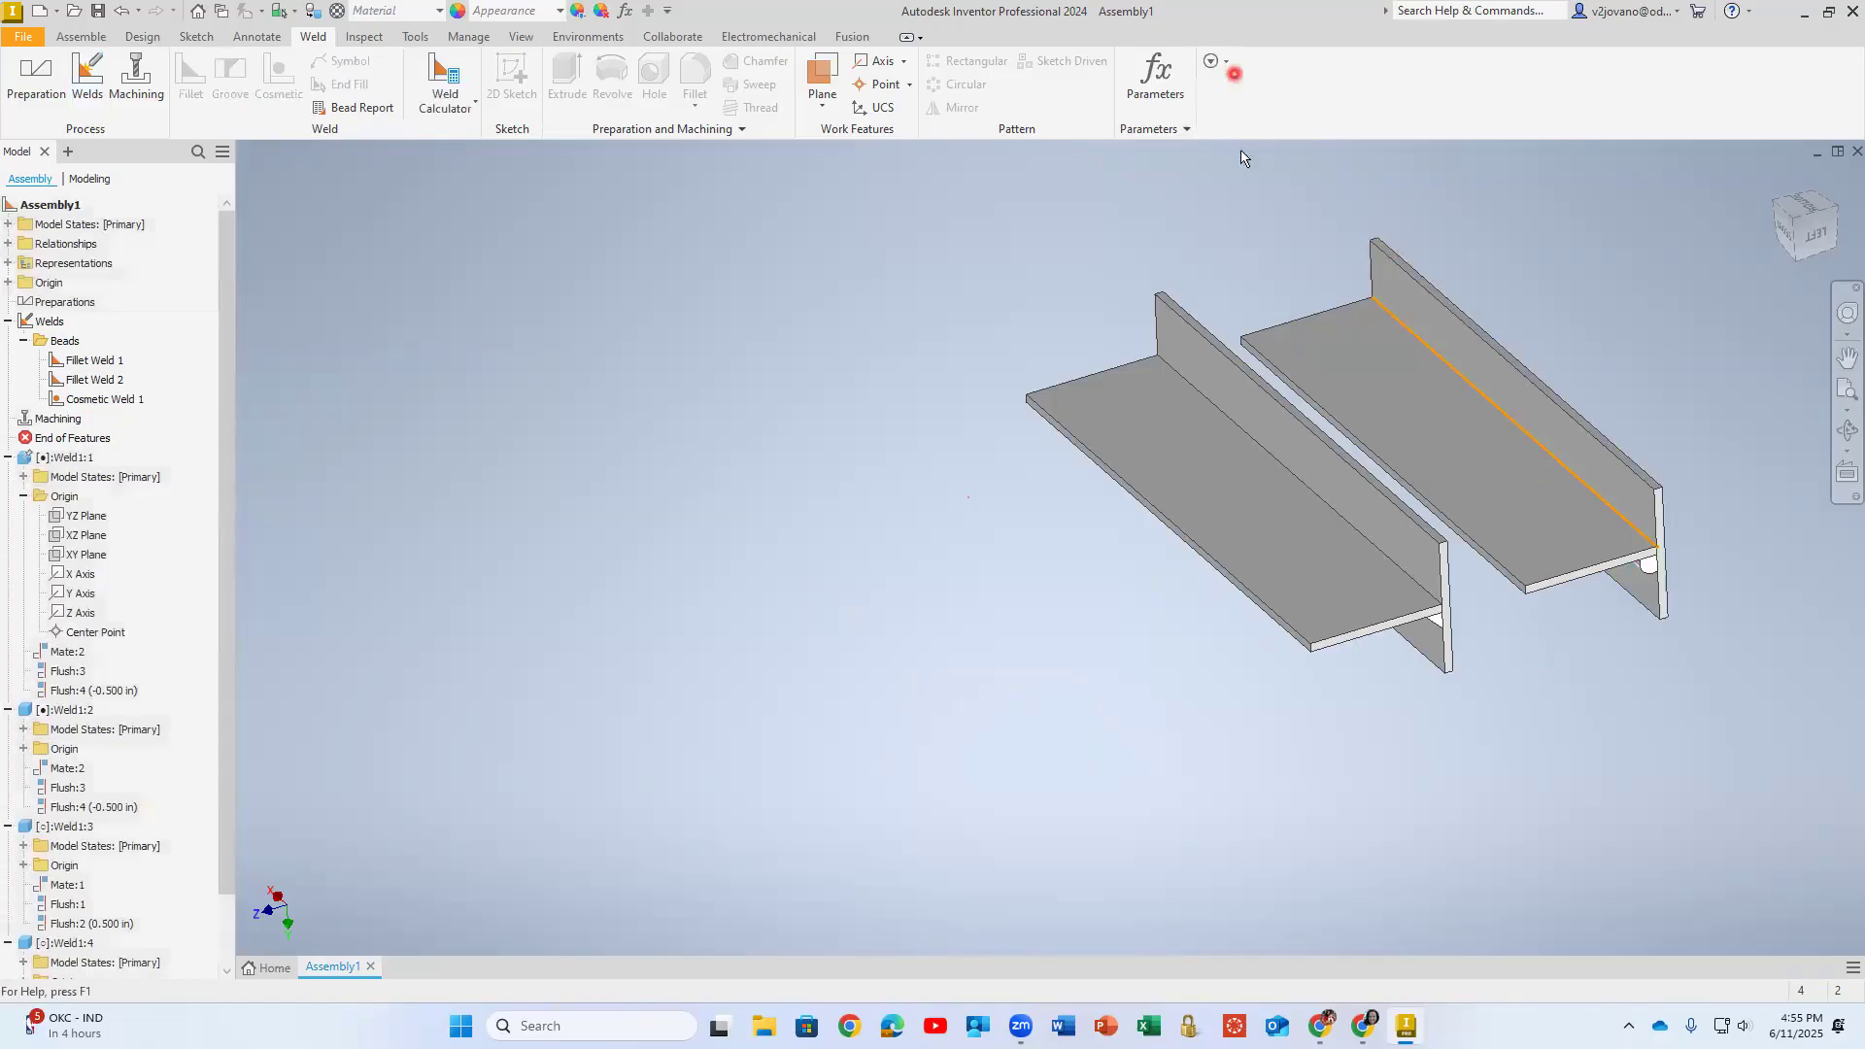
scroll(1578, 361, up, 3)
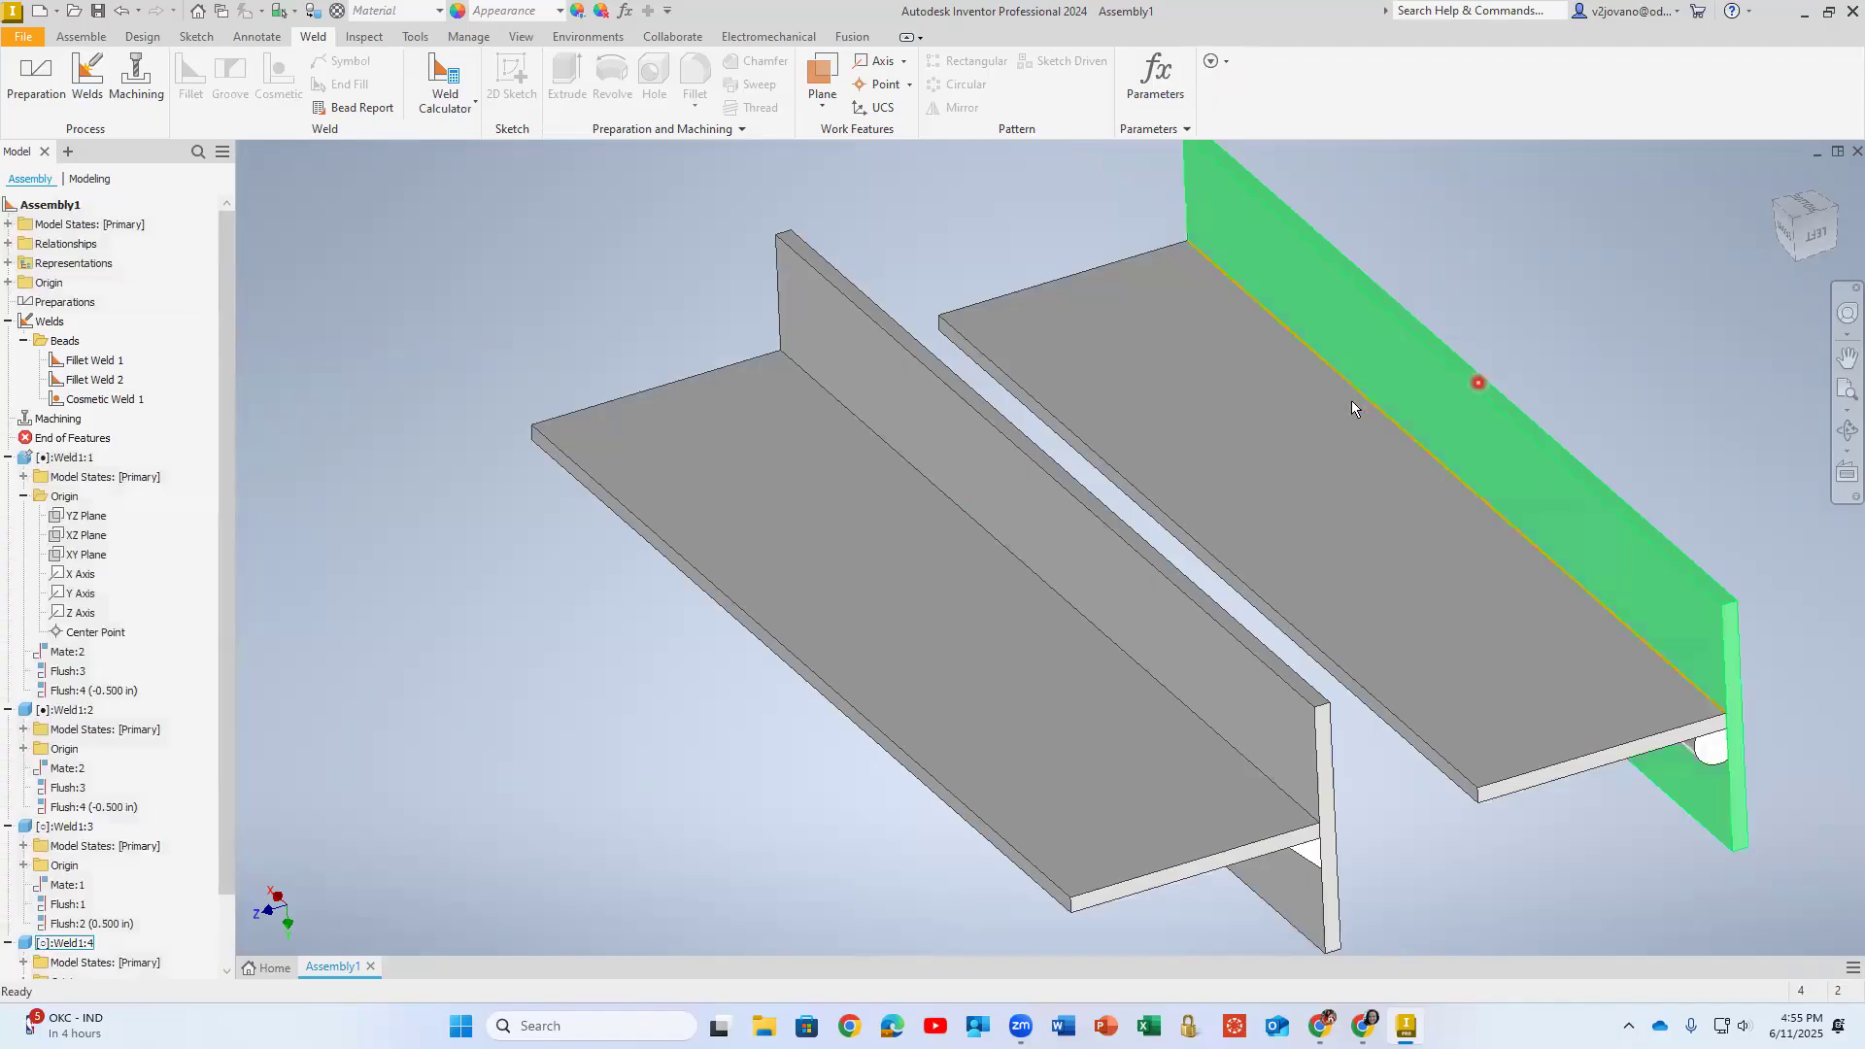
- Reopen the cosmetic weld, examine its selection mode and area options, and close it without changes
click(92, 399)
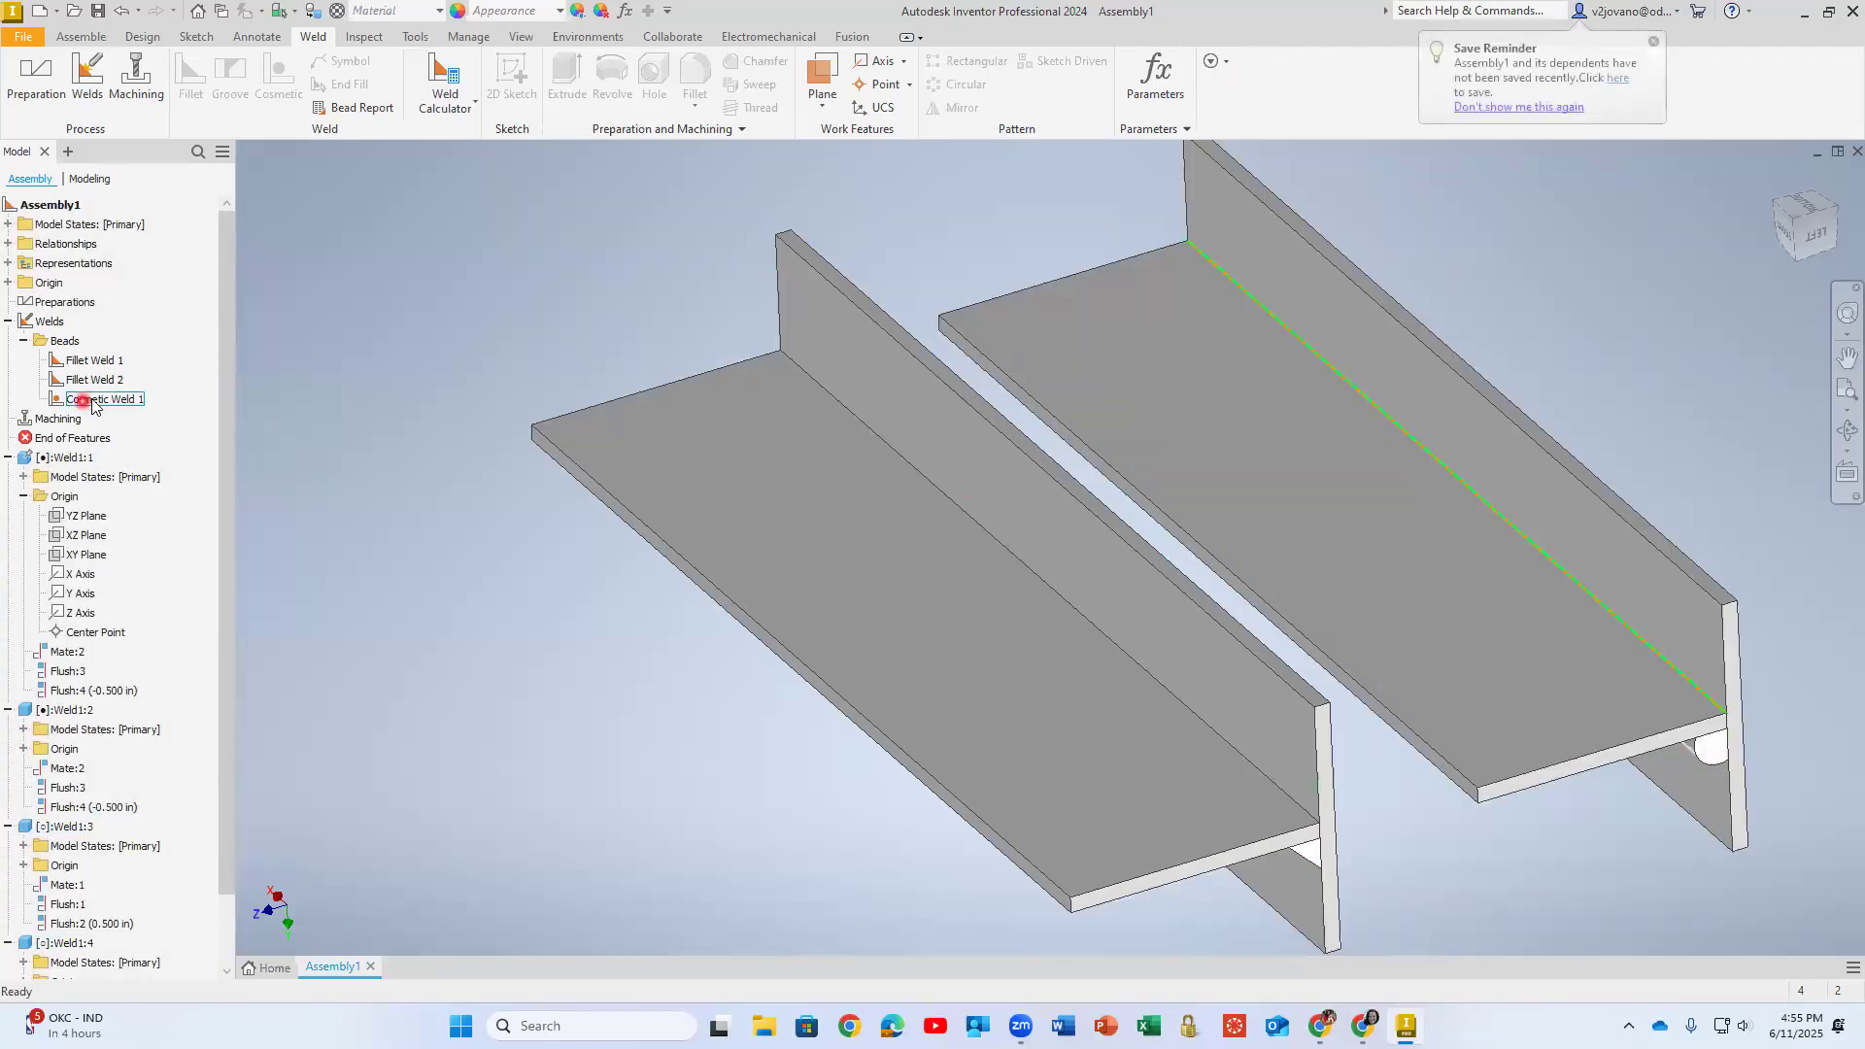
double_click(92, 401)
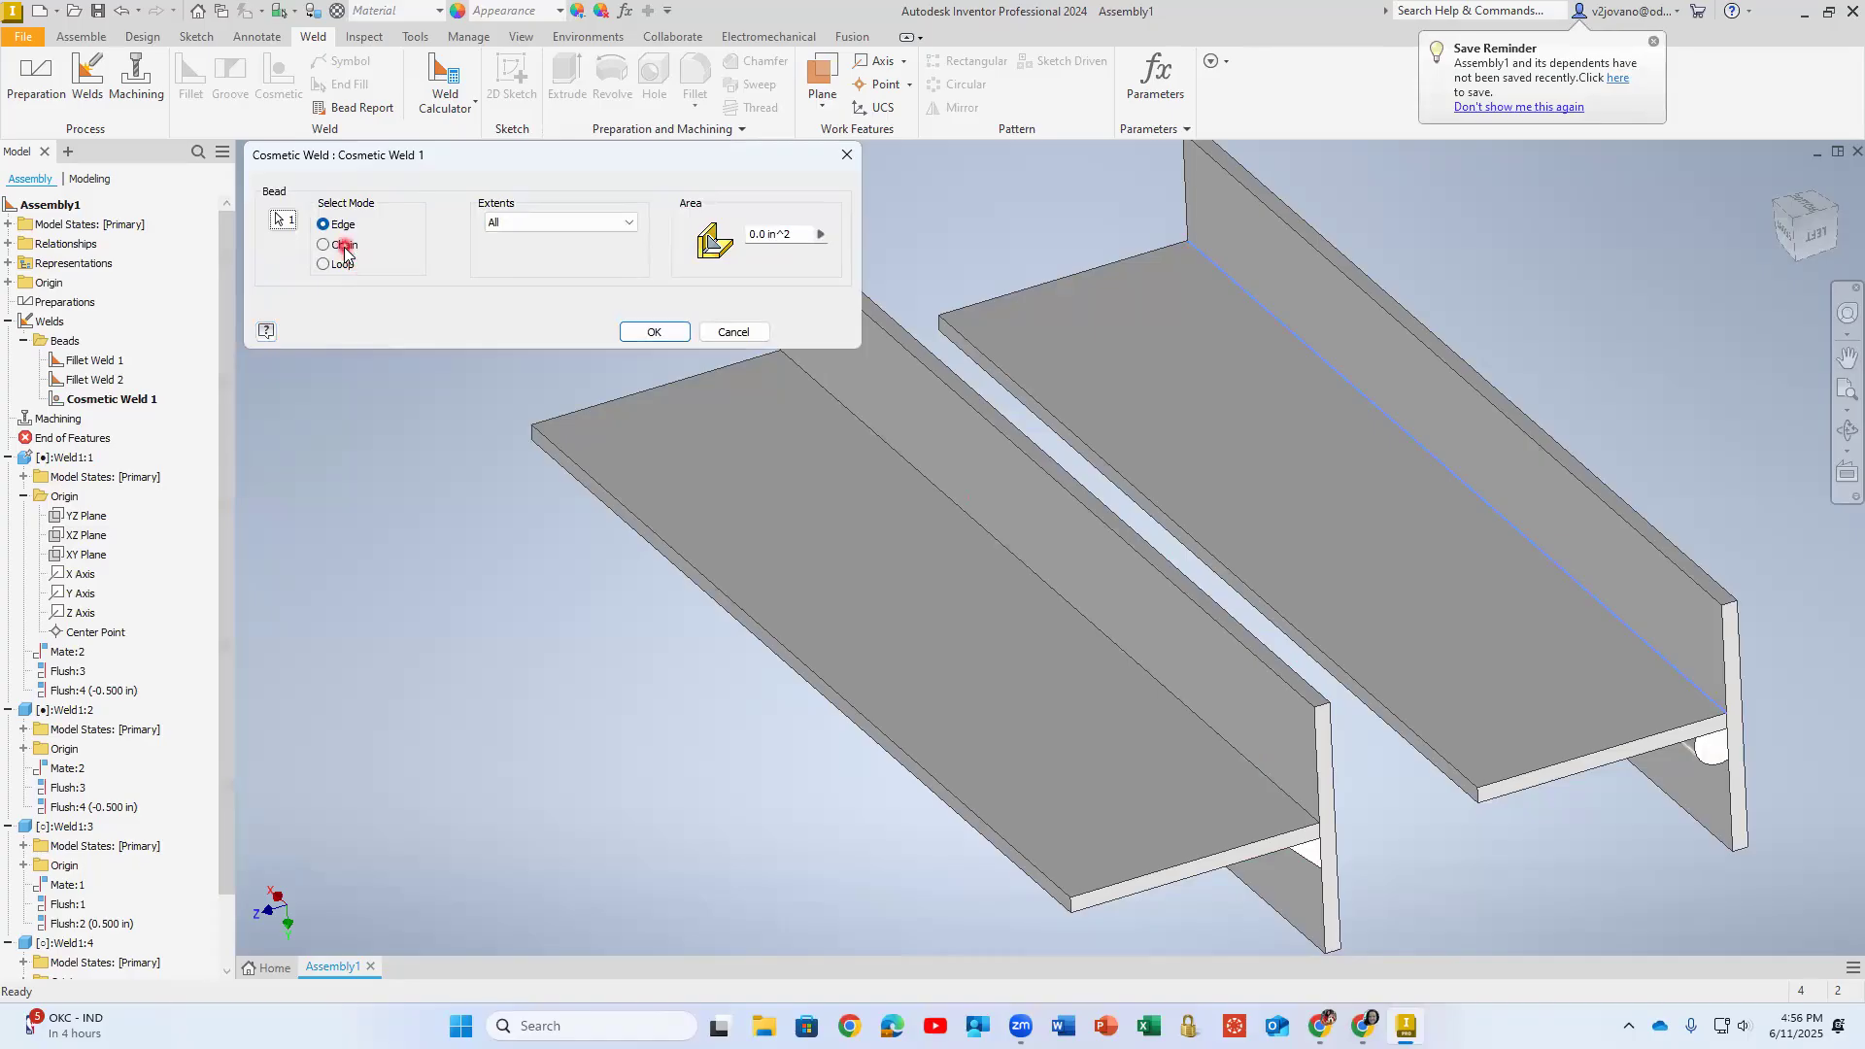
click(818, 234)
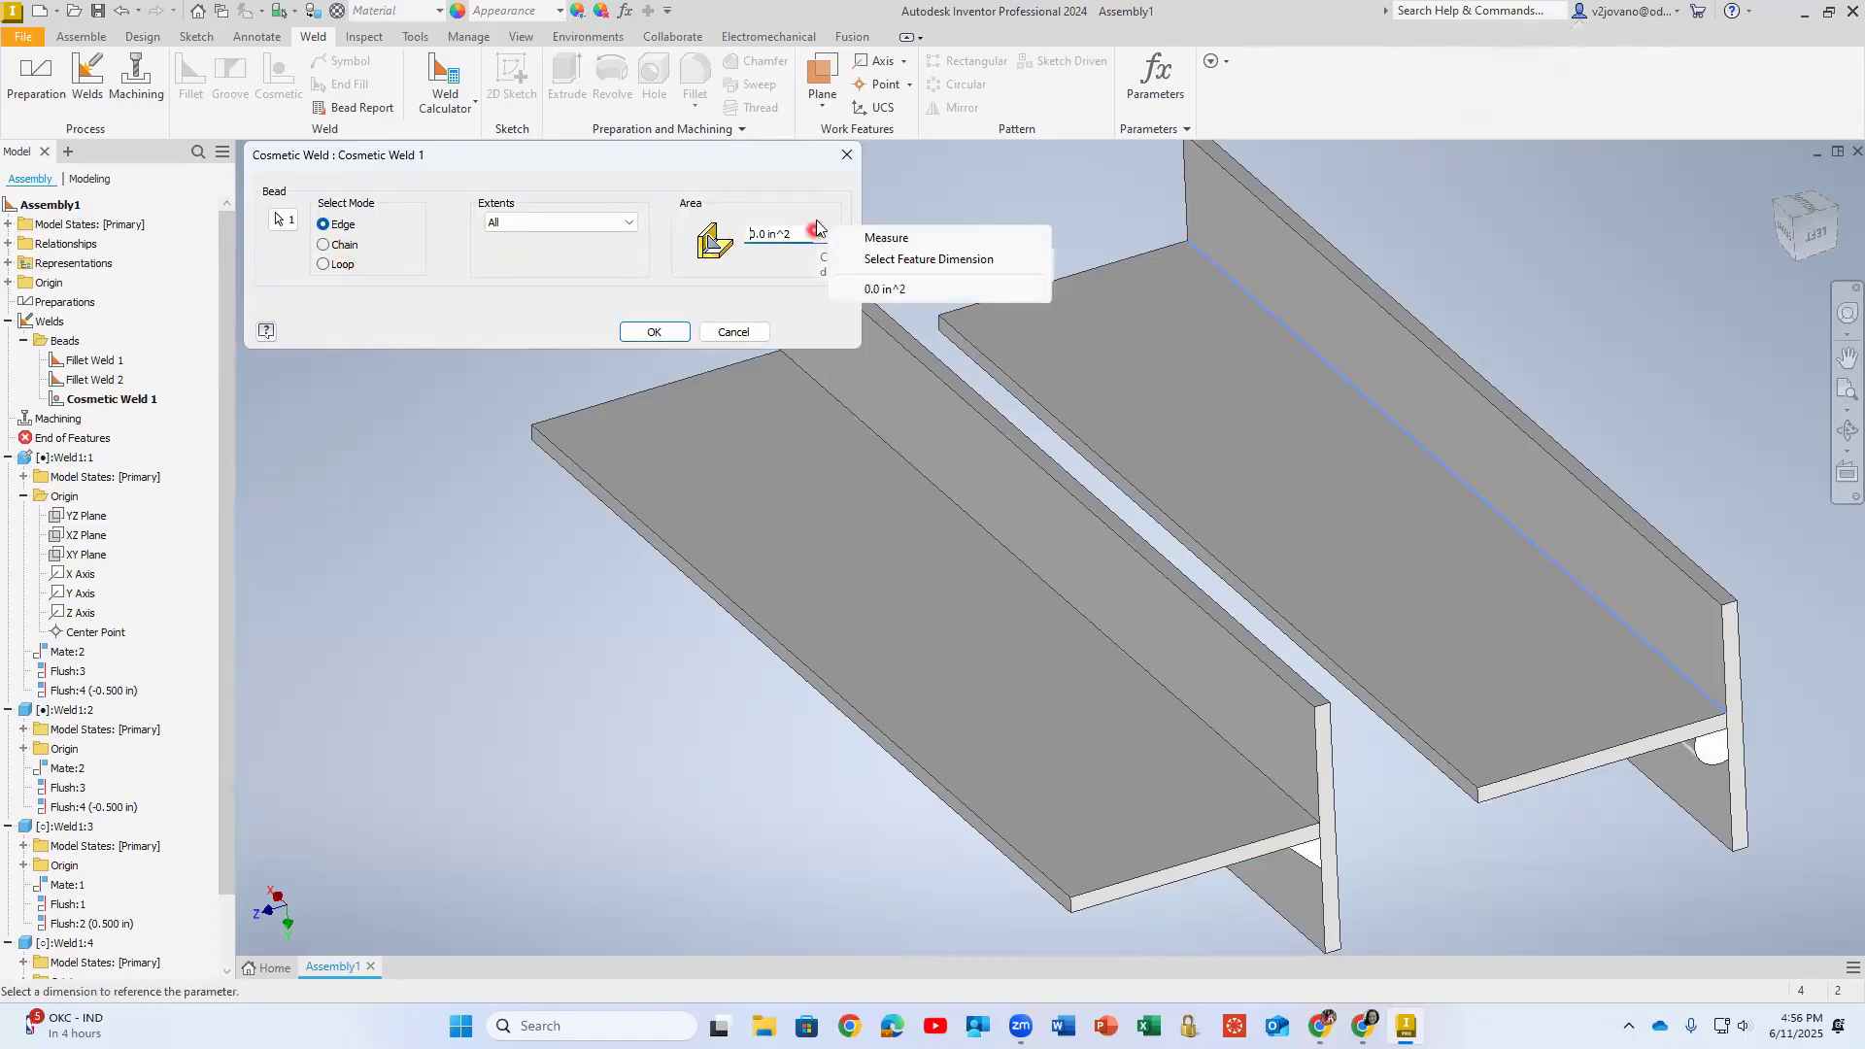
click(733, 331)
click(986, 279)
click(787, 274)
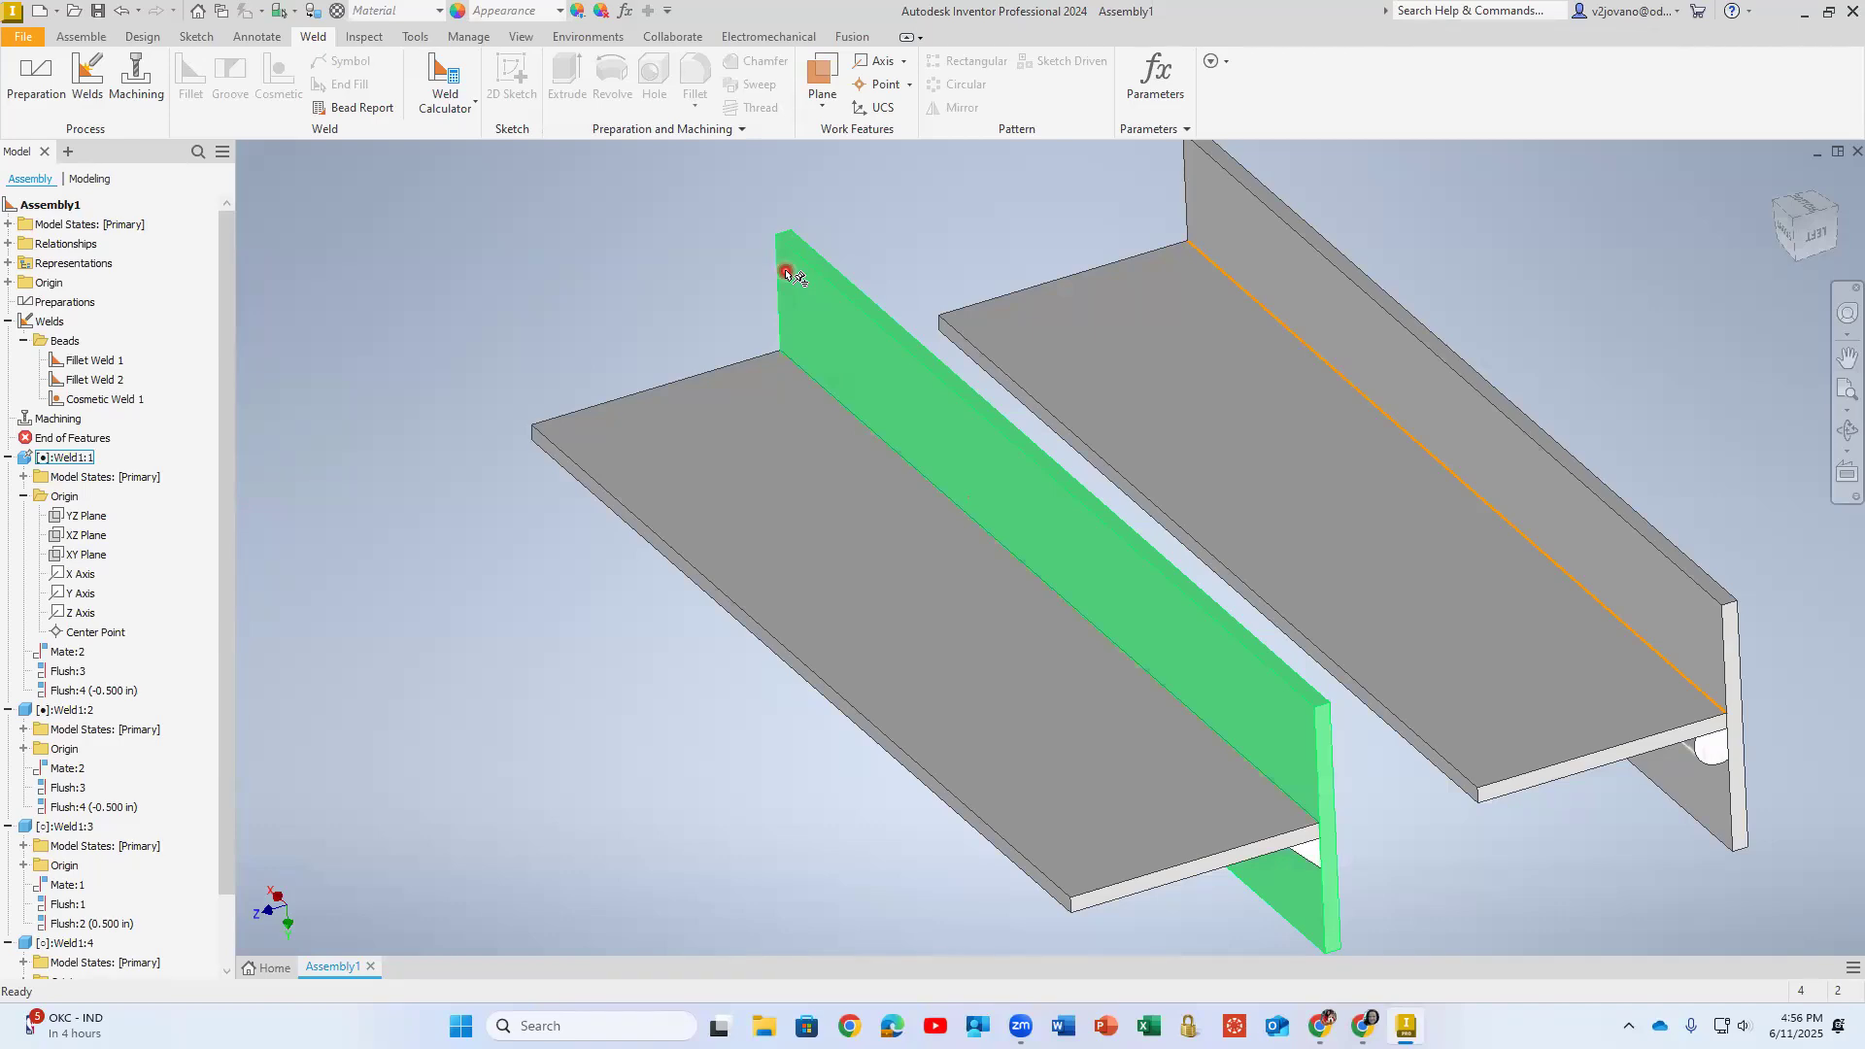
- Start the Fillet Weld Calculator (Plane) and save the assembly and its parts as required, naming the assembly Weld assembly
click(459, 94)
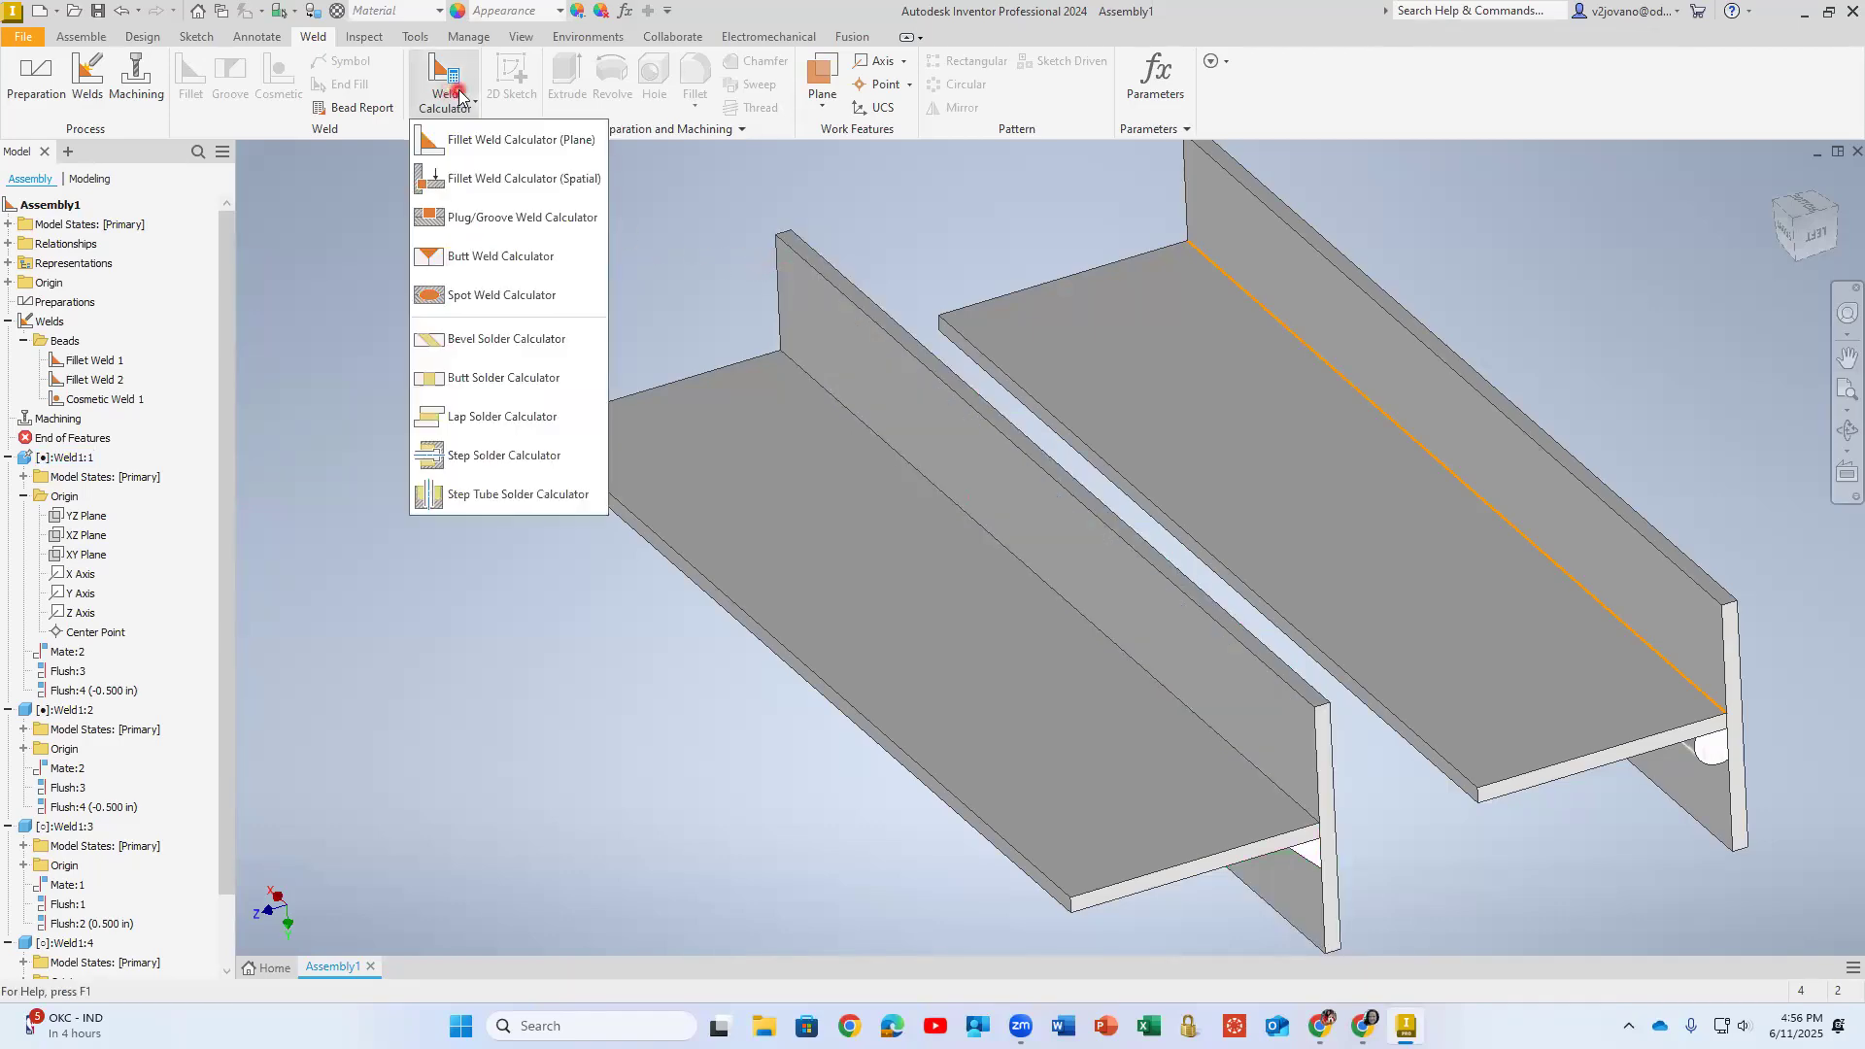
click(467, 148)
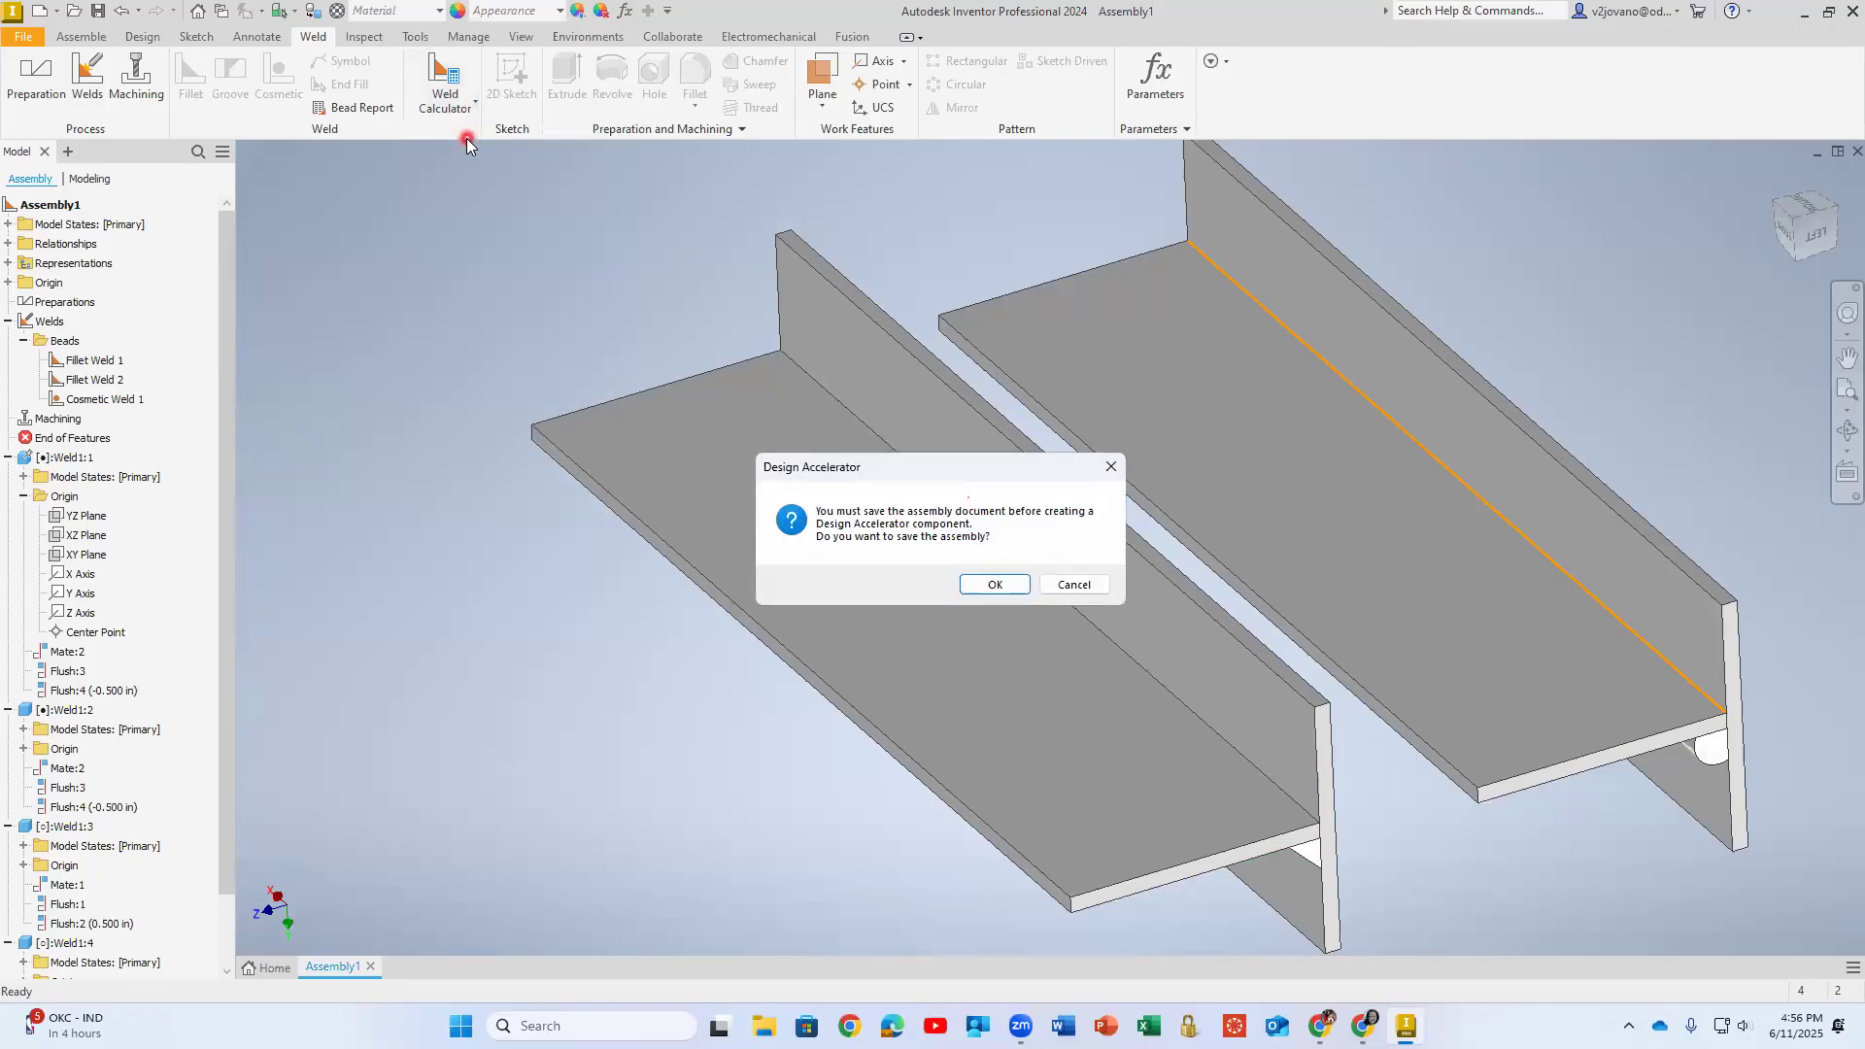
click(995, 584)
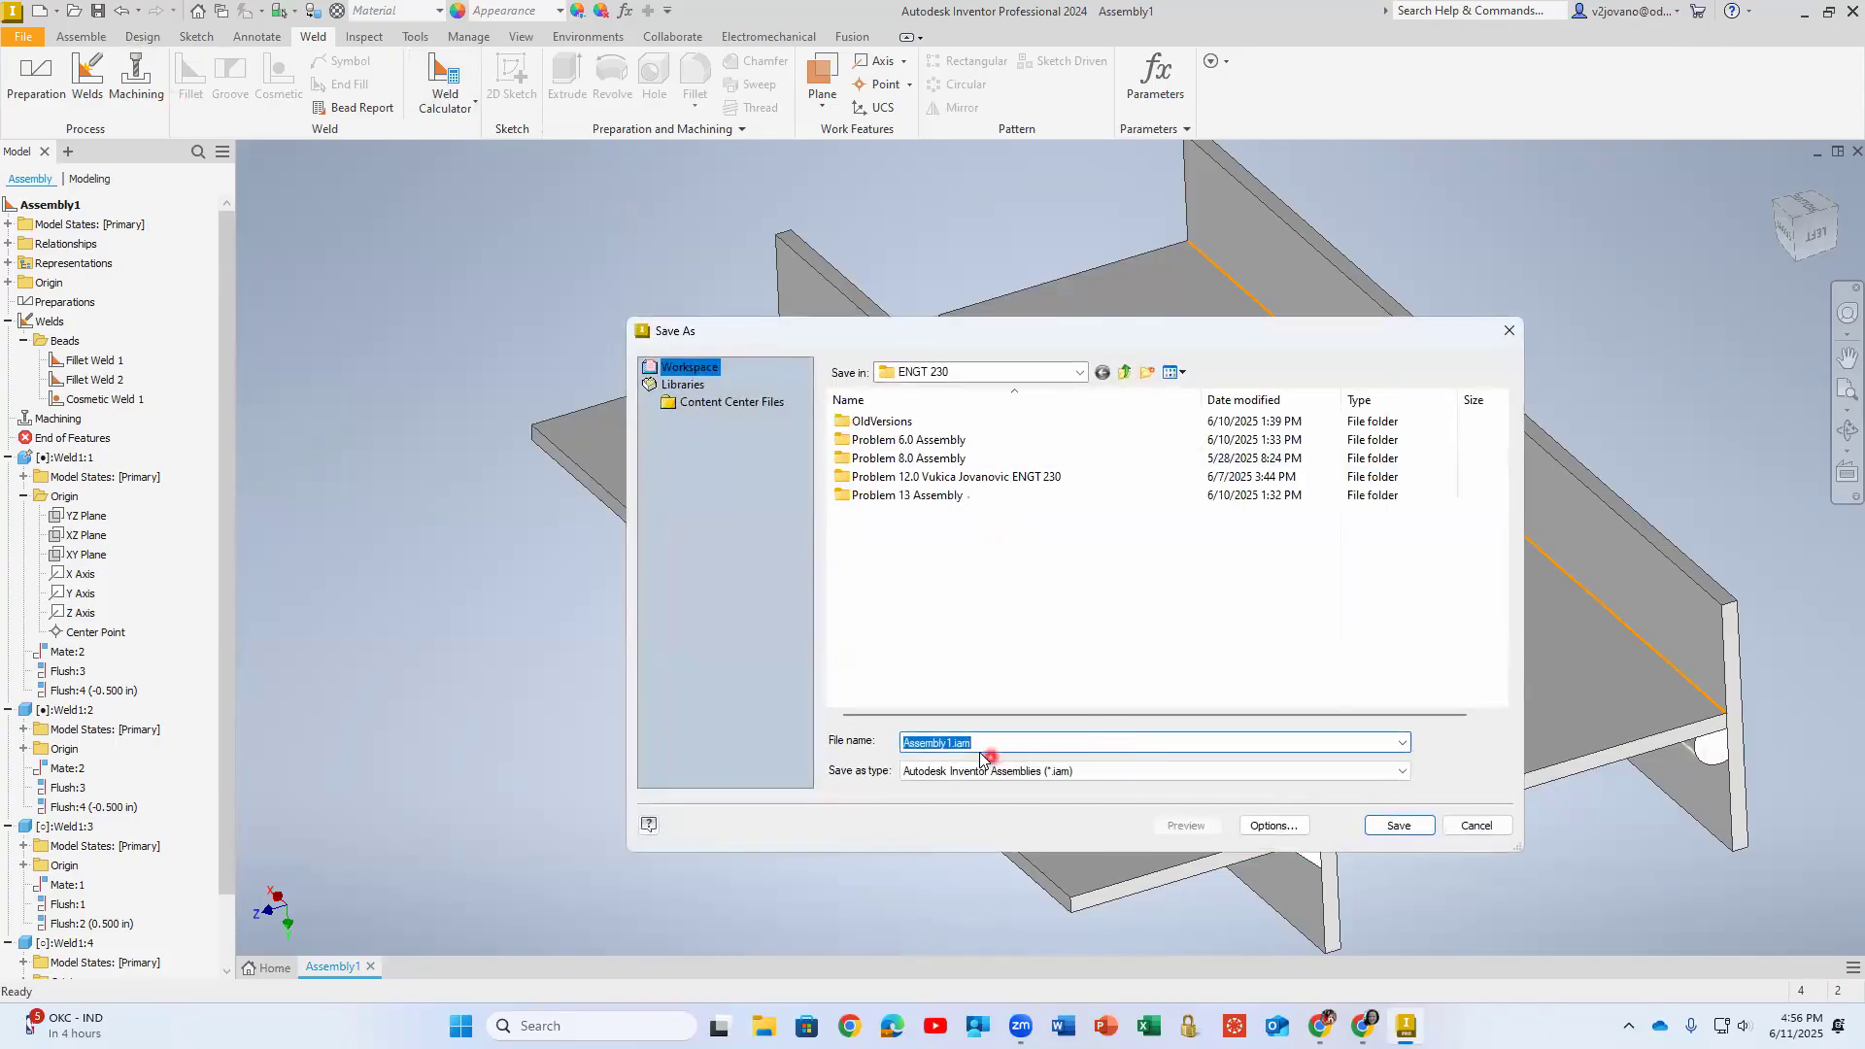
text(Weld a)
key(Return)
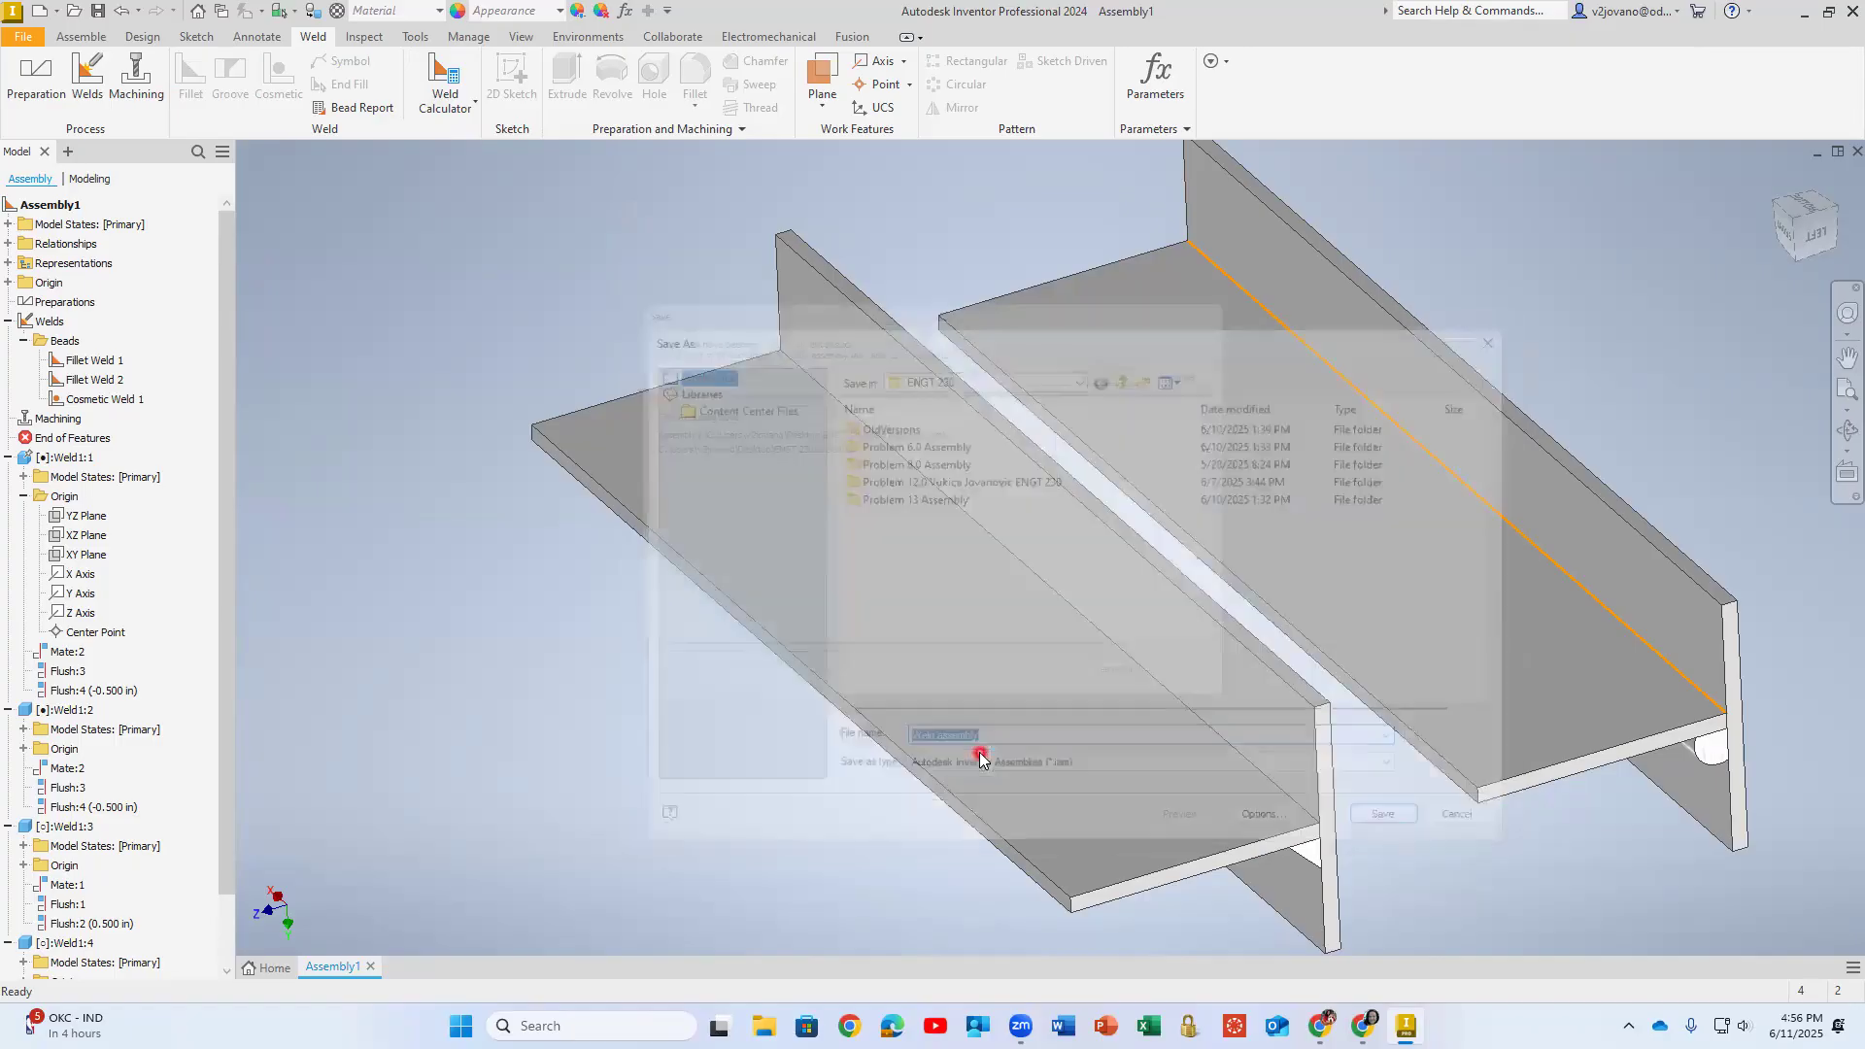
click(1142, 695)
click(1138, 357)
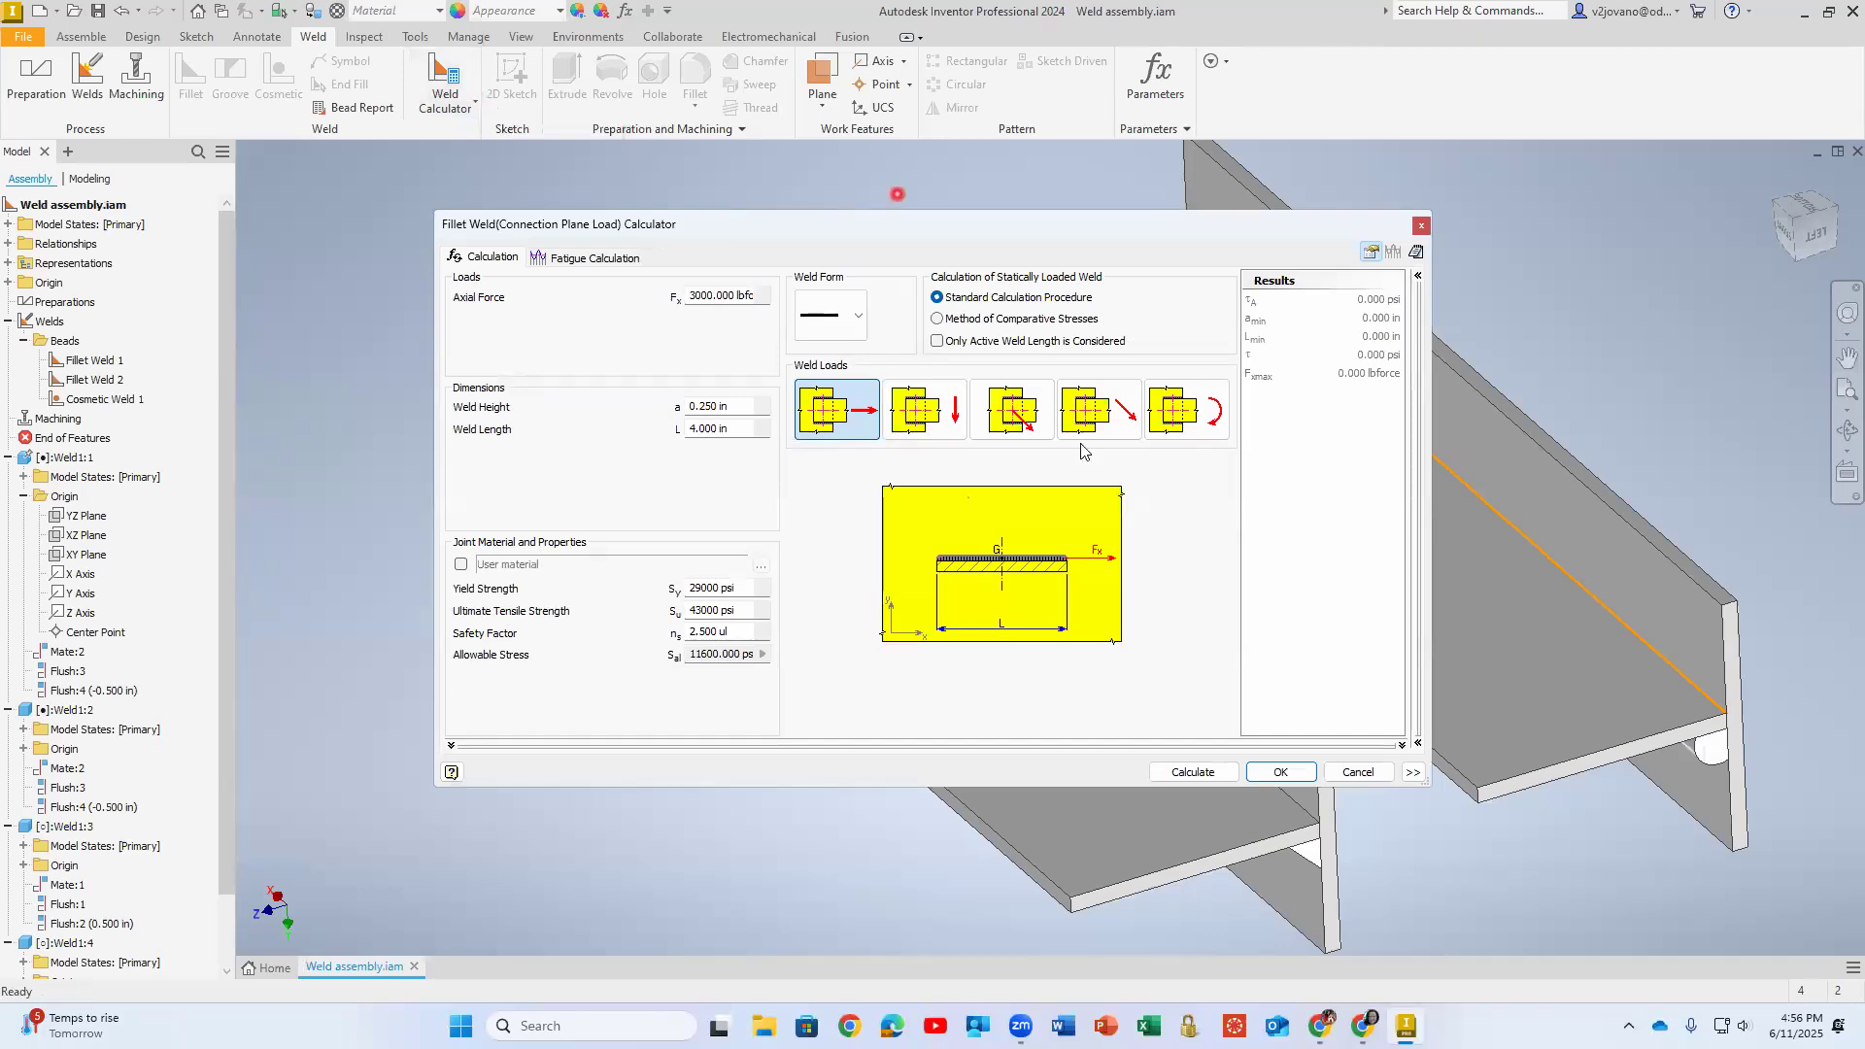
- Calculate the plane-loaded fillet weld with the default loads and dimensions, and open its fatigue calculation
click(1195, 773)
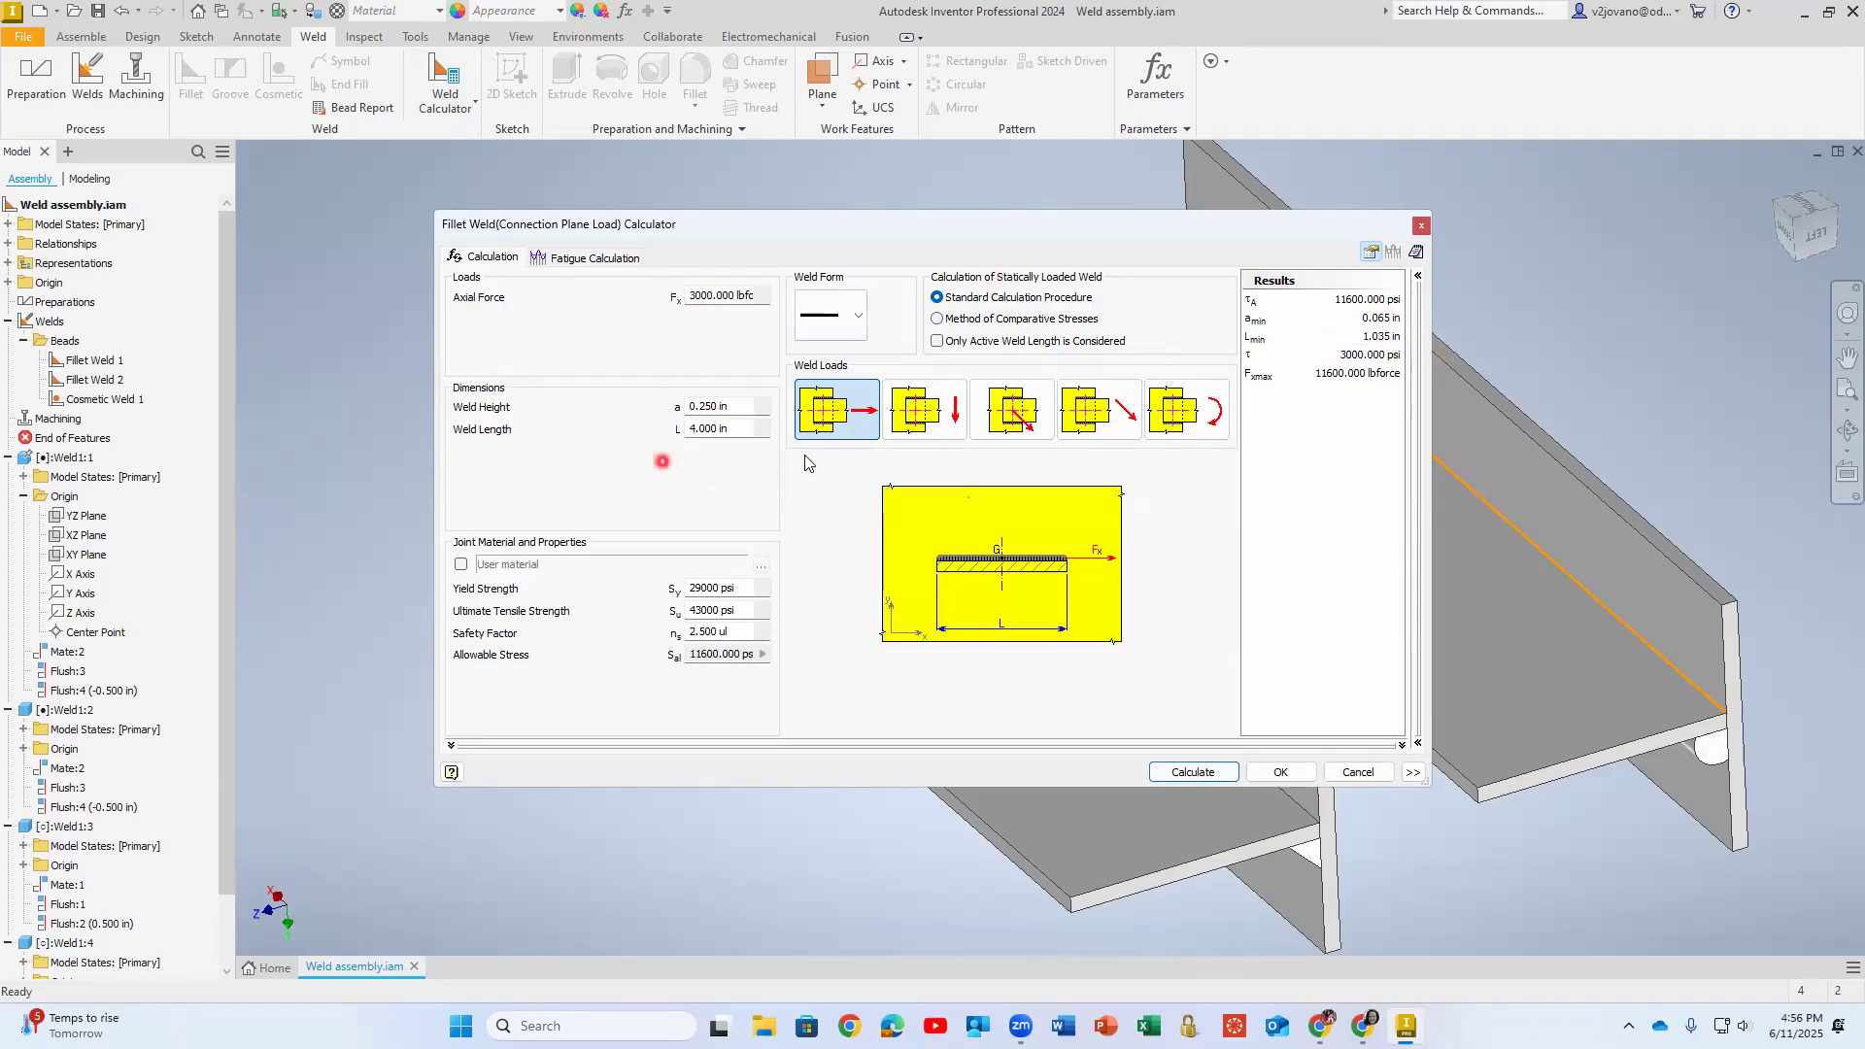
click(563, 257)
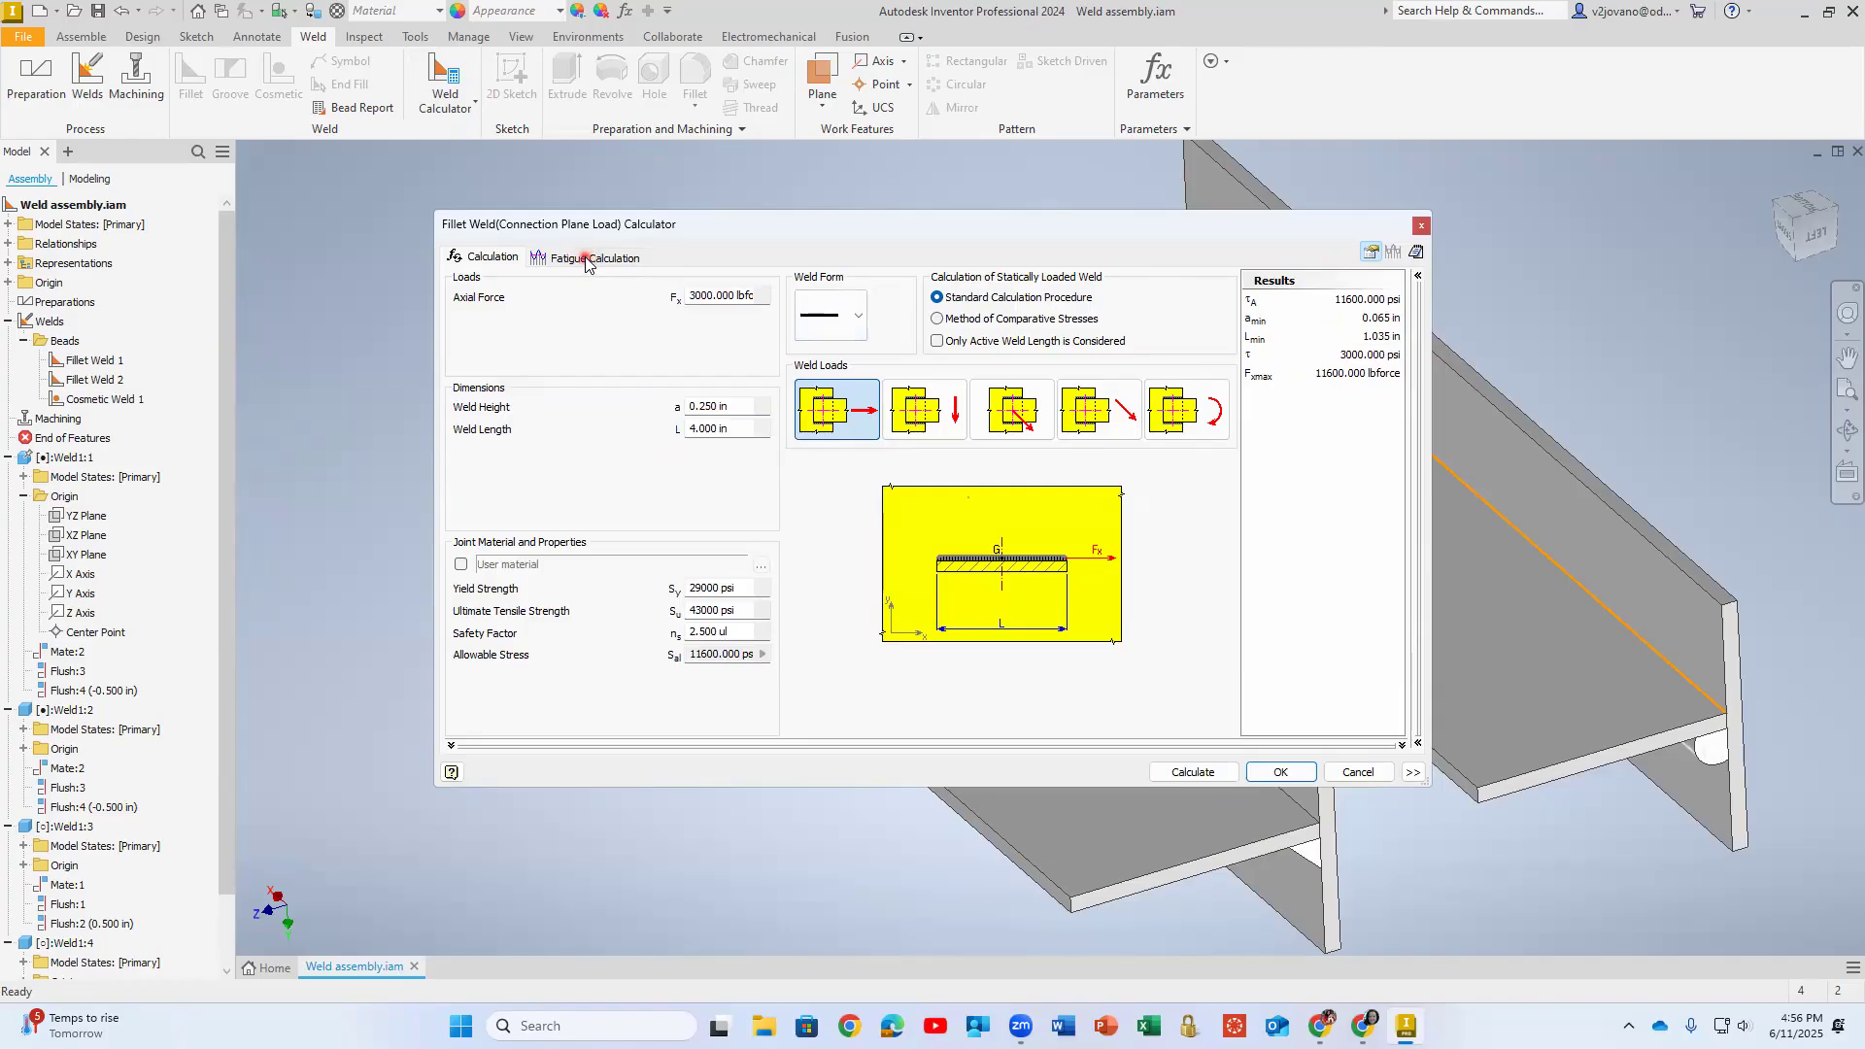
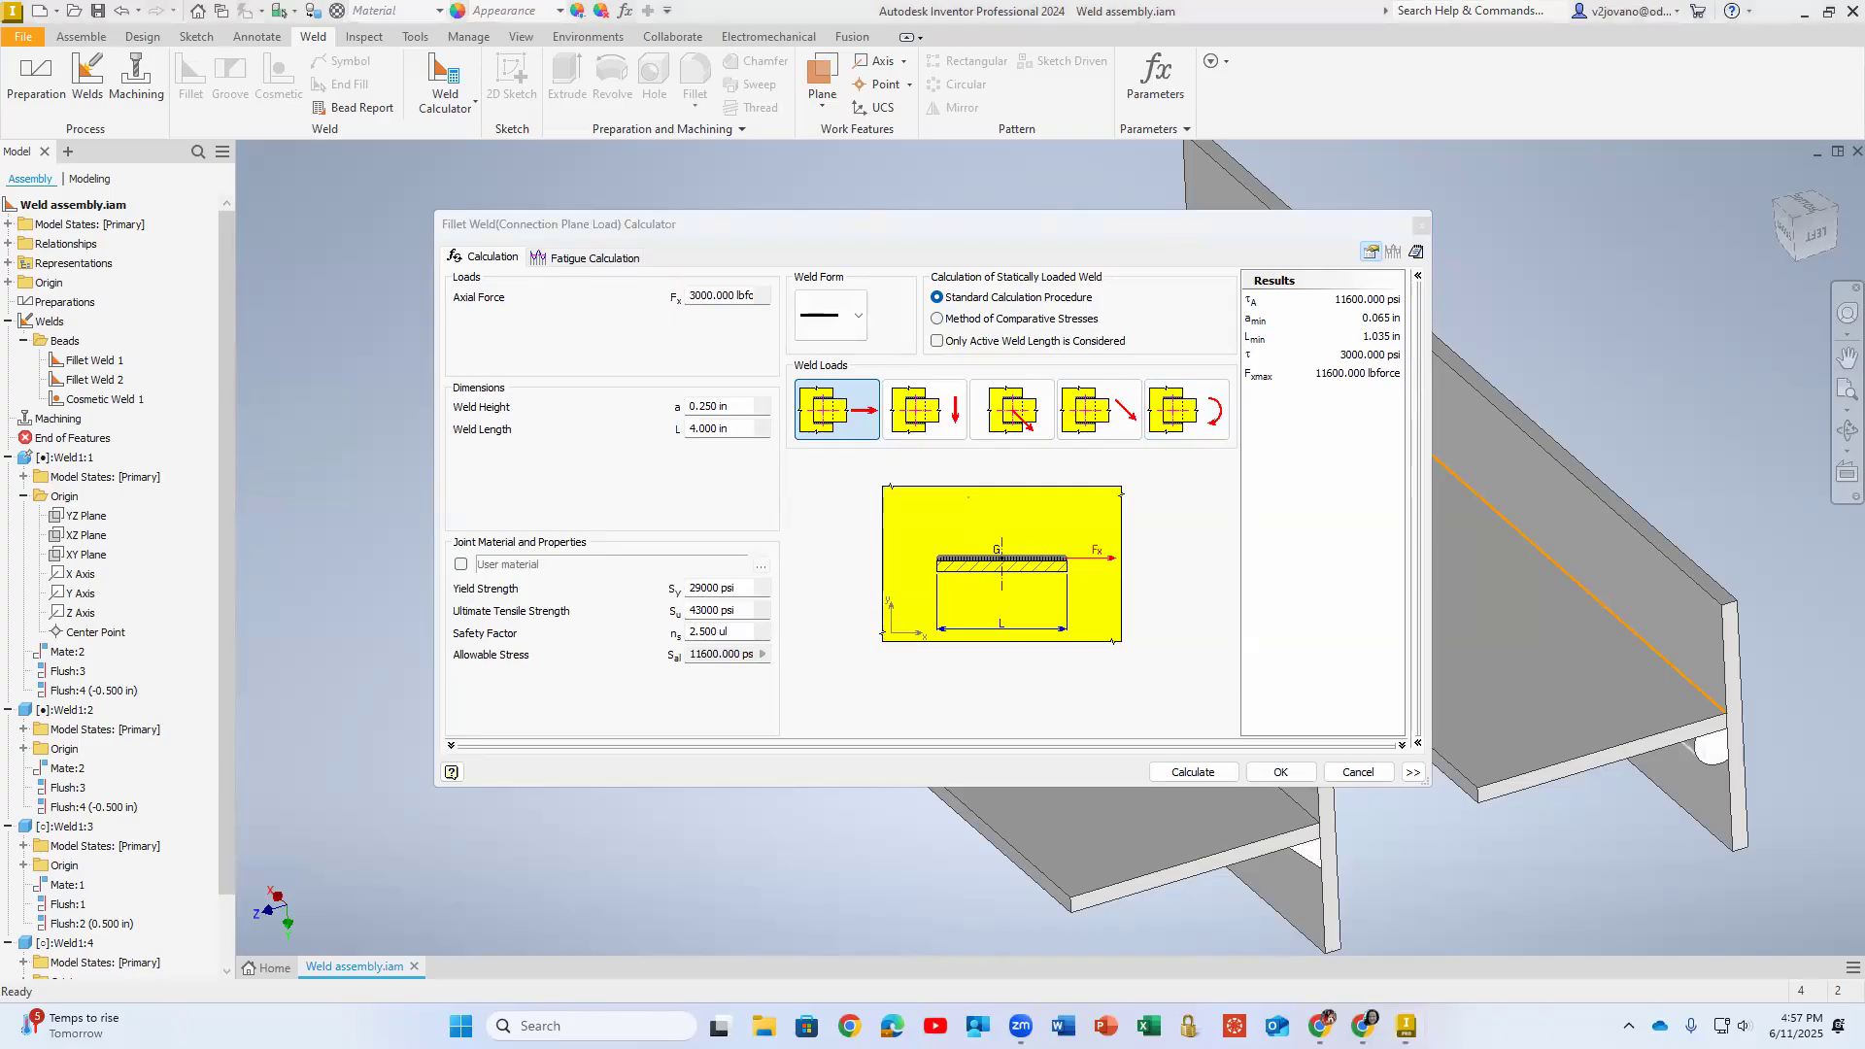
- Show the calculator's additional options, then accept the plane-loaded fillet weld calculation and add it to the assembly under the default file name
click(545, 259)
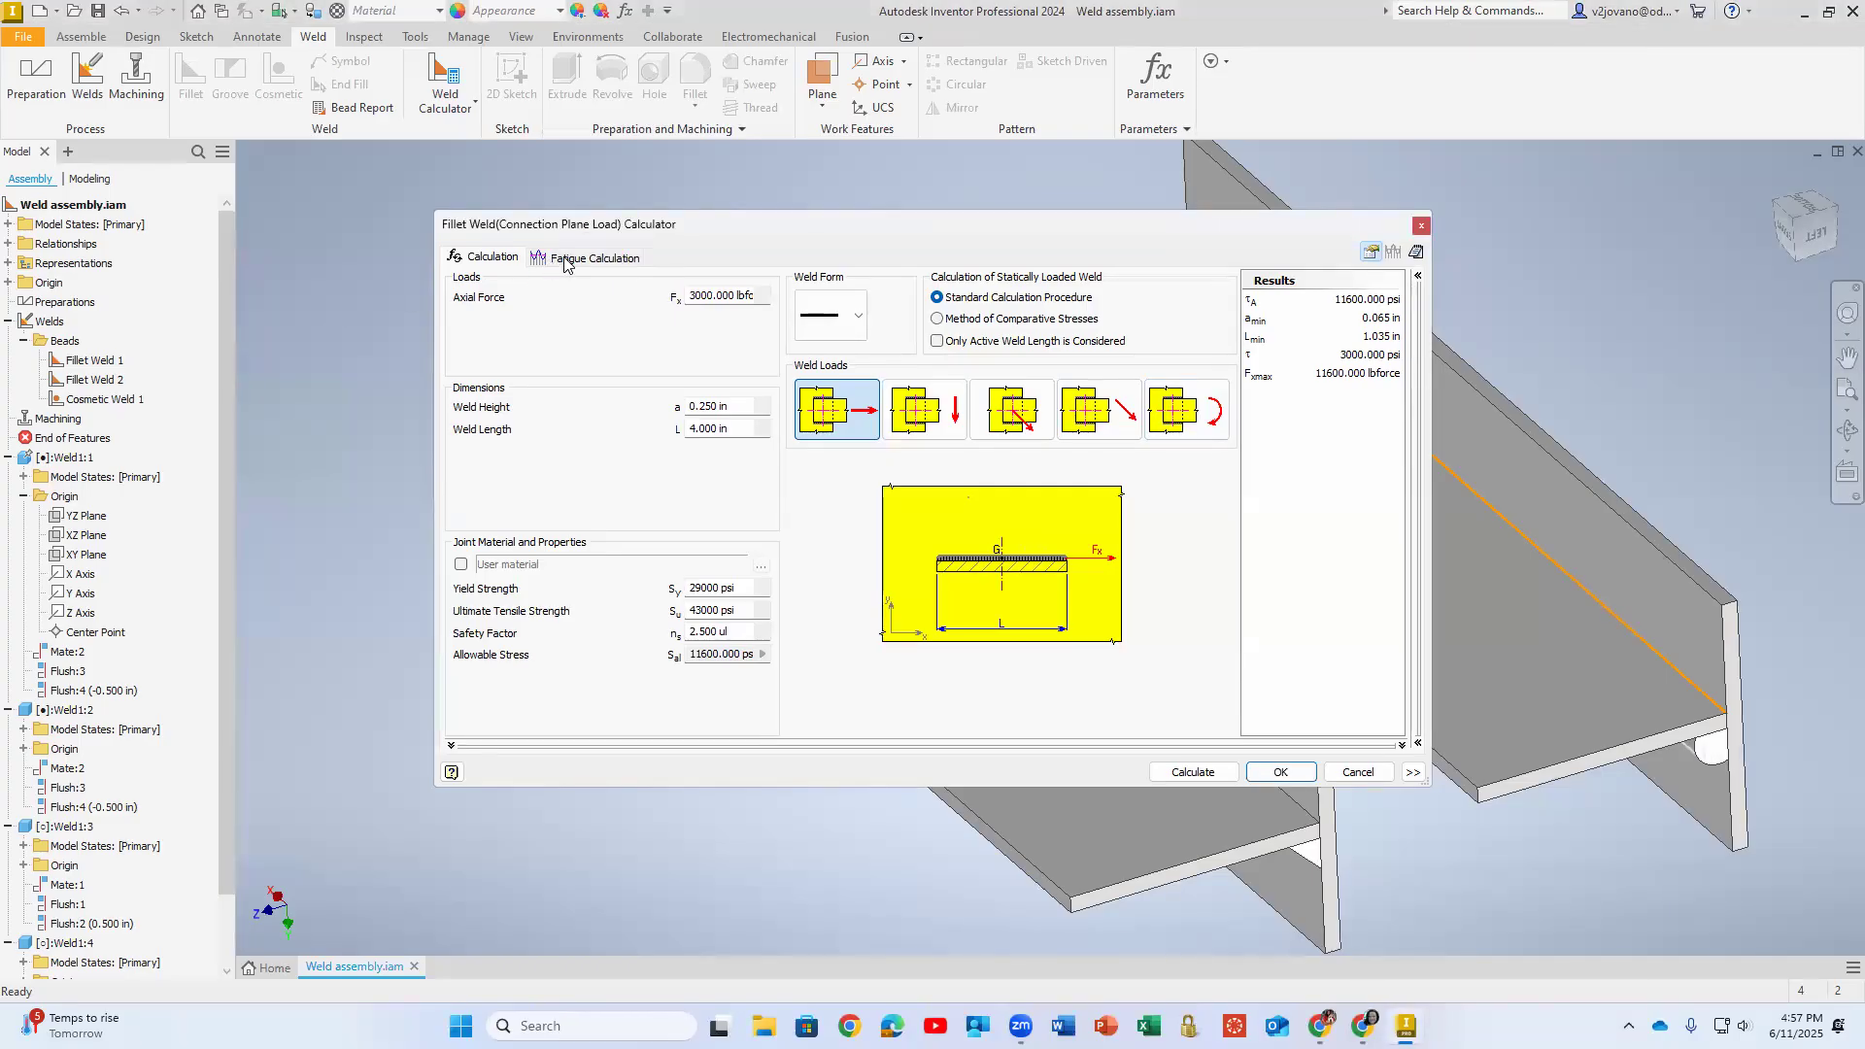
click(1413, 772)
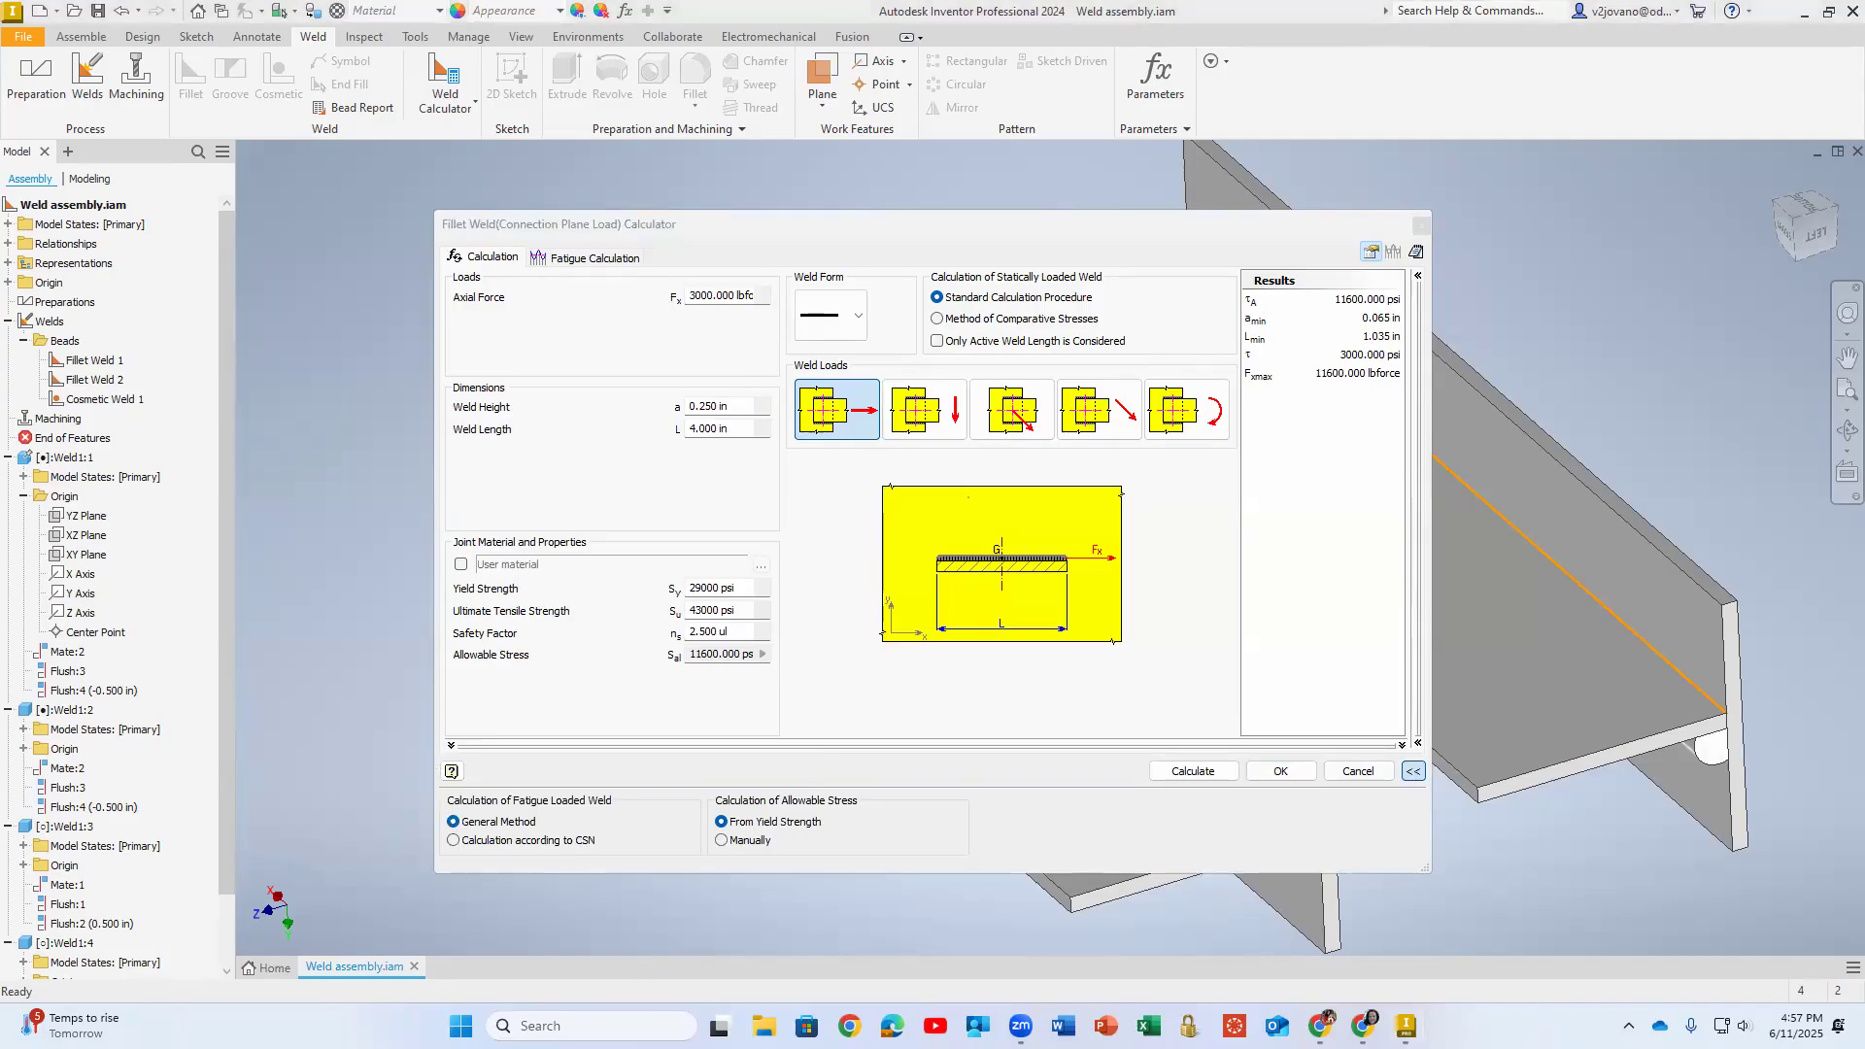
click(1298, 773)
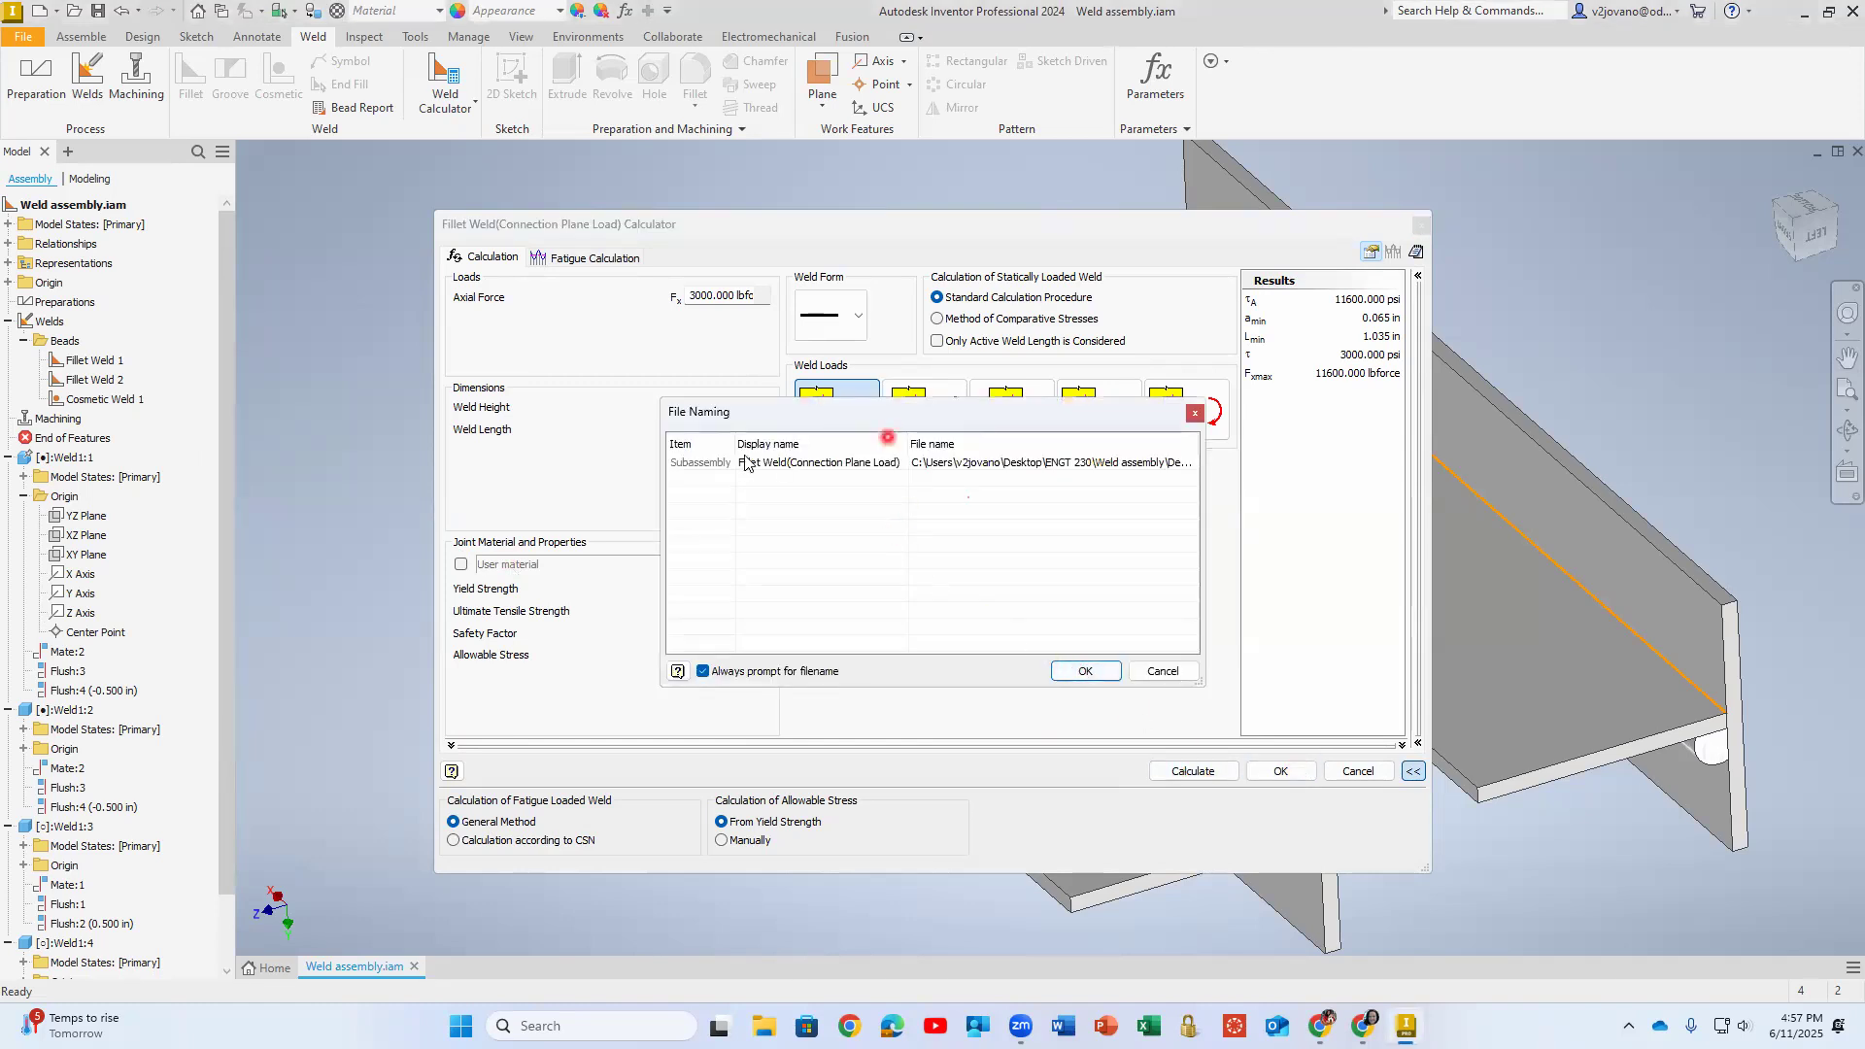
click(1084, 671)
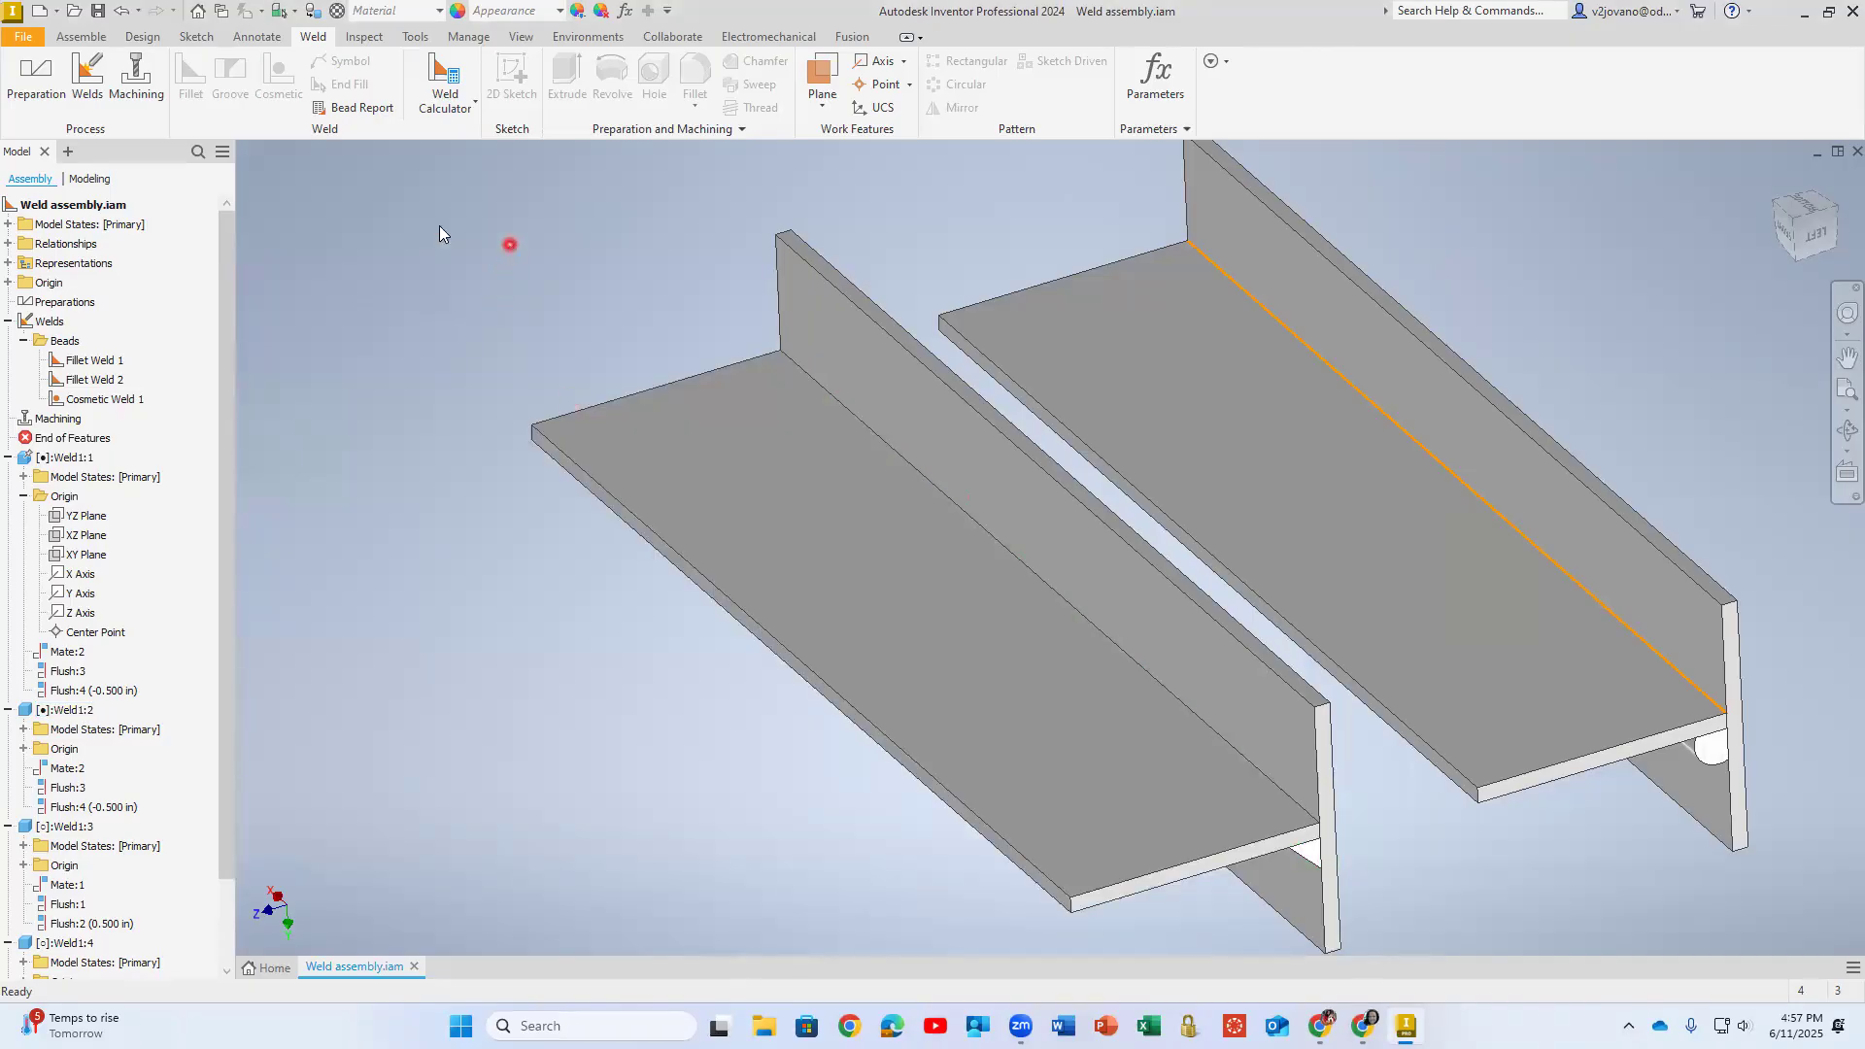
- Collapse the four Weld1 parts in the model tree and expand the Fillet Weld (Connection Plane Load) entry
click(34, 322)
click(8, 457)
click(7, 477)
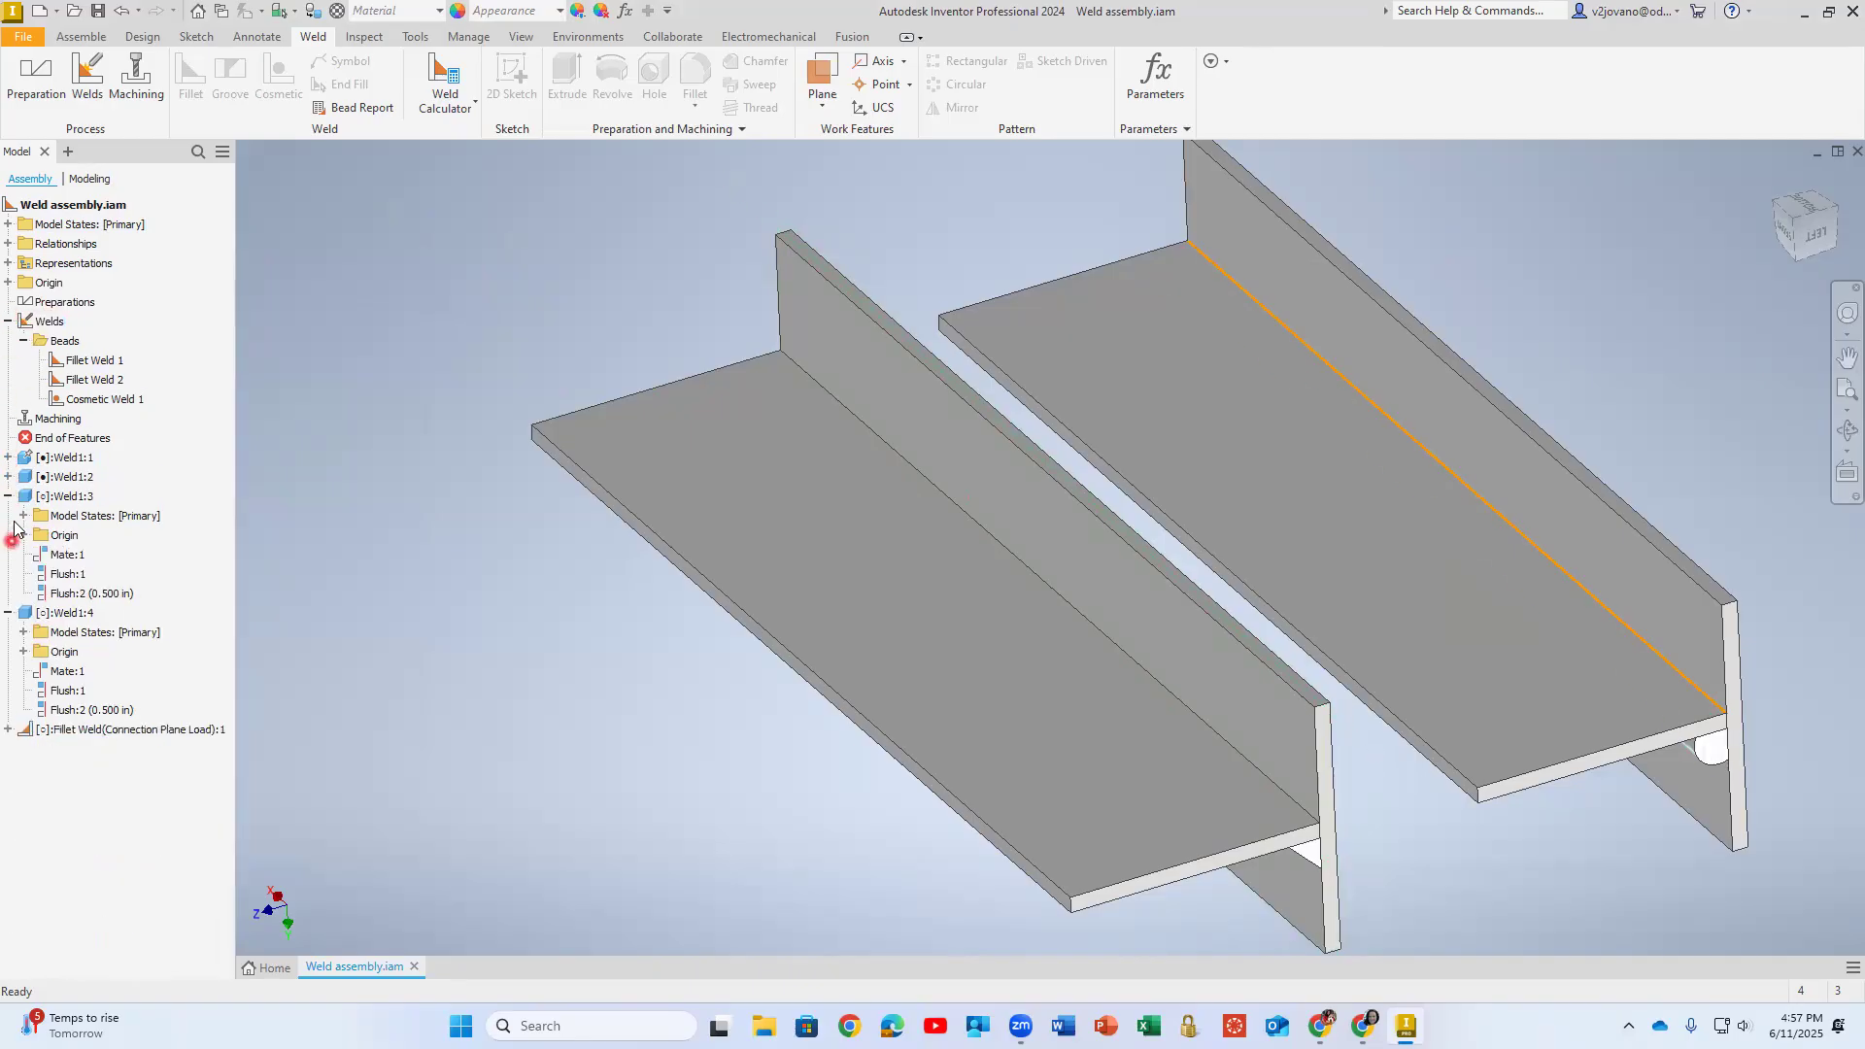
click(8, 496)
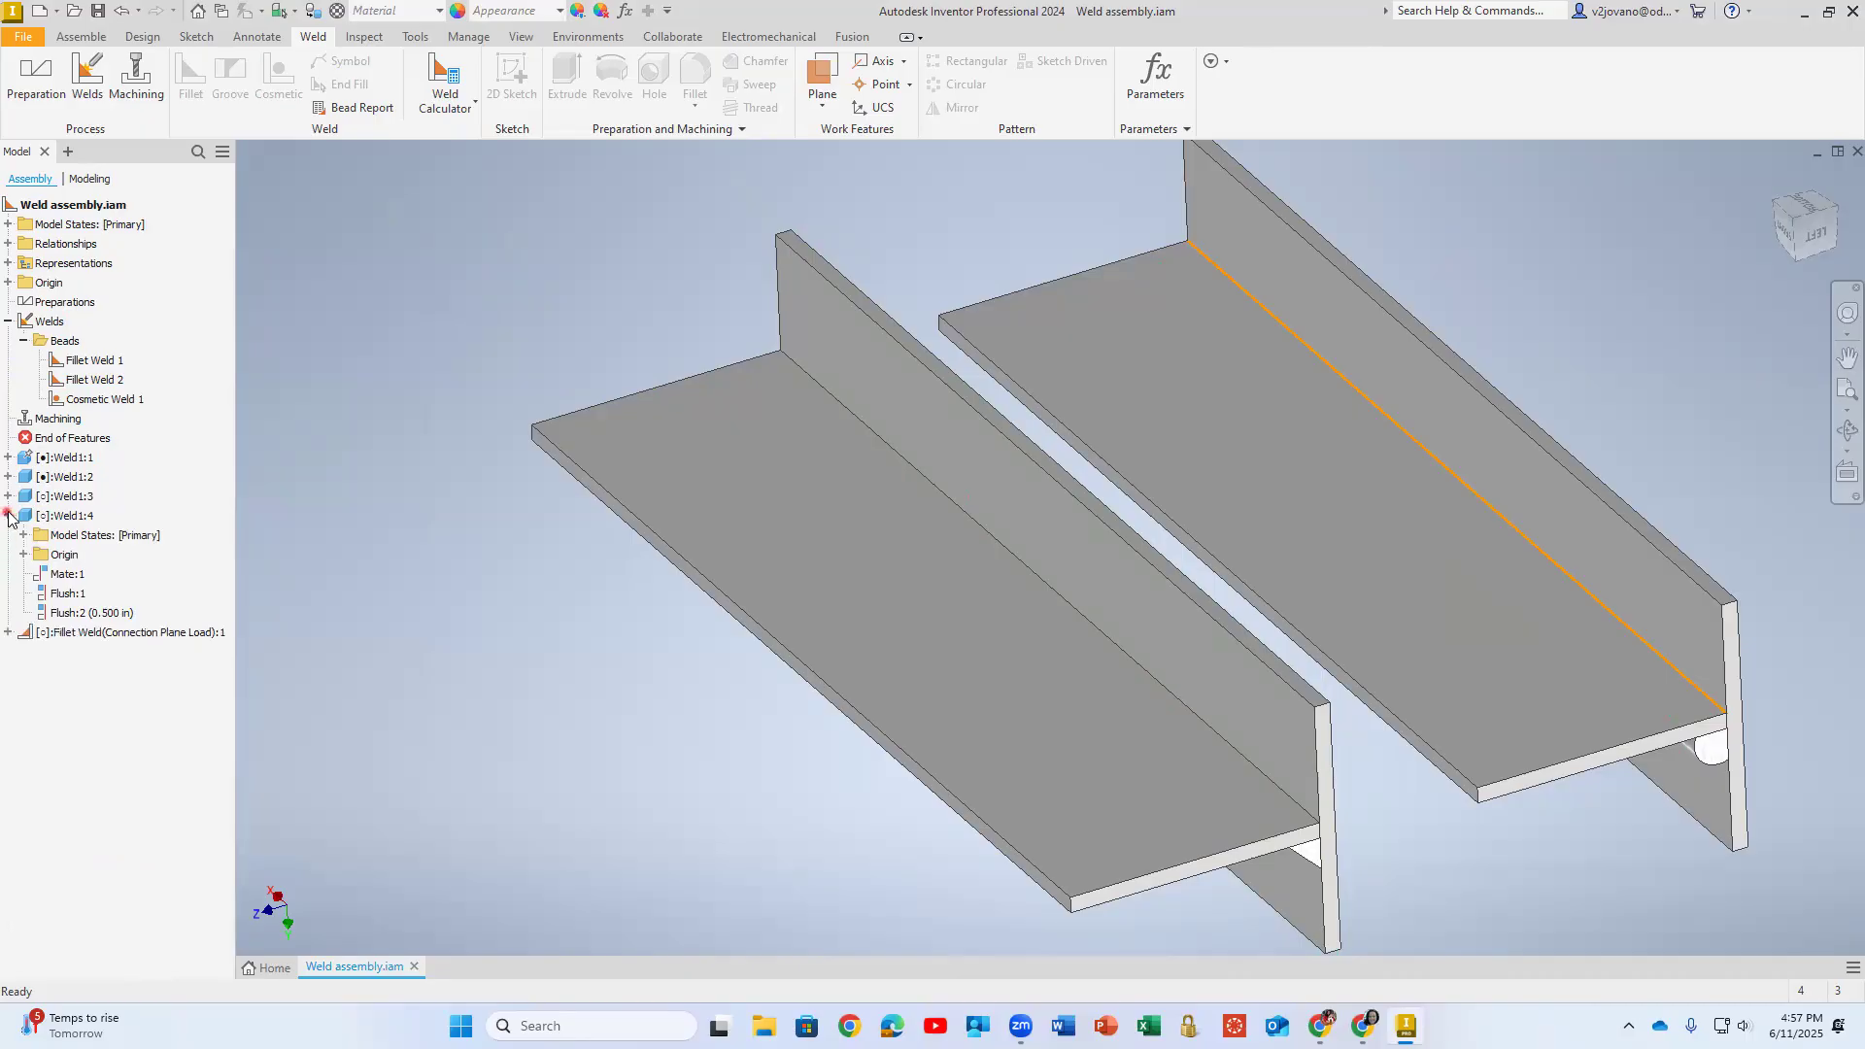
click(8, 516)
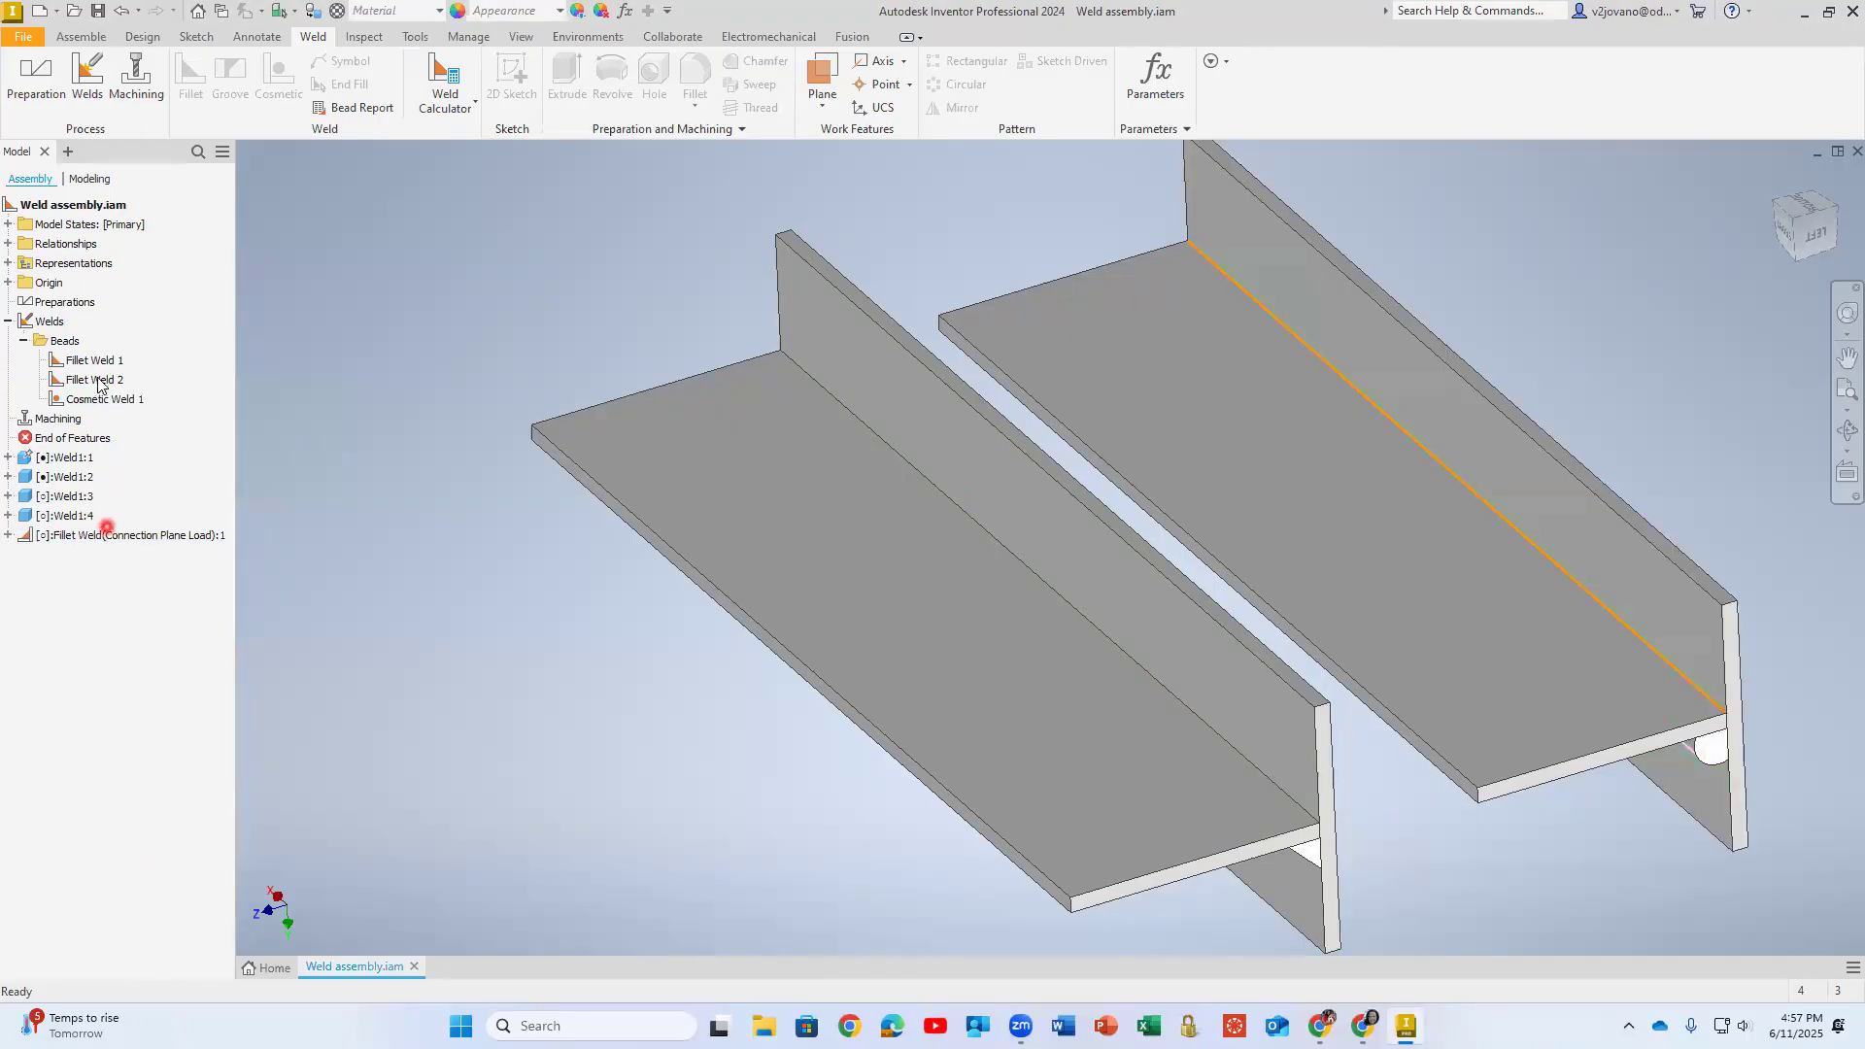
click(8, 535)
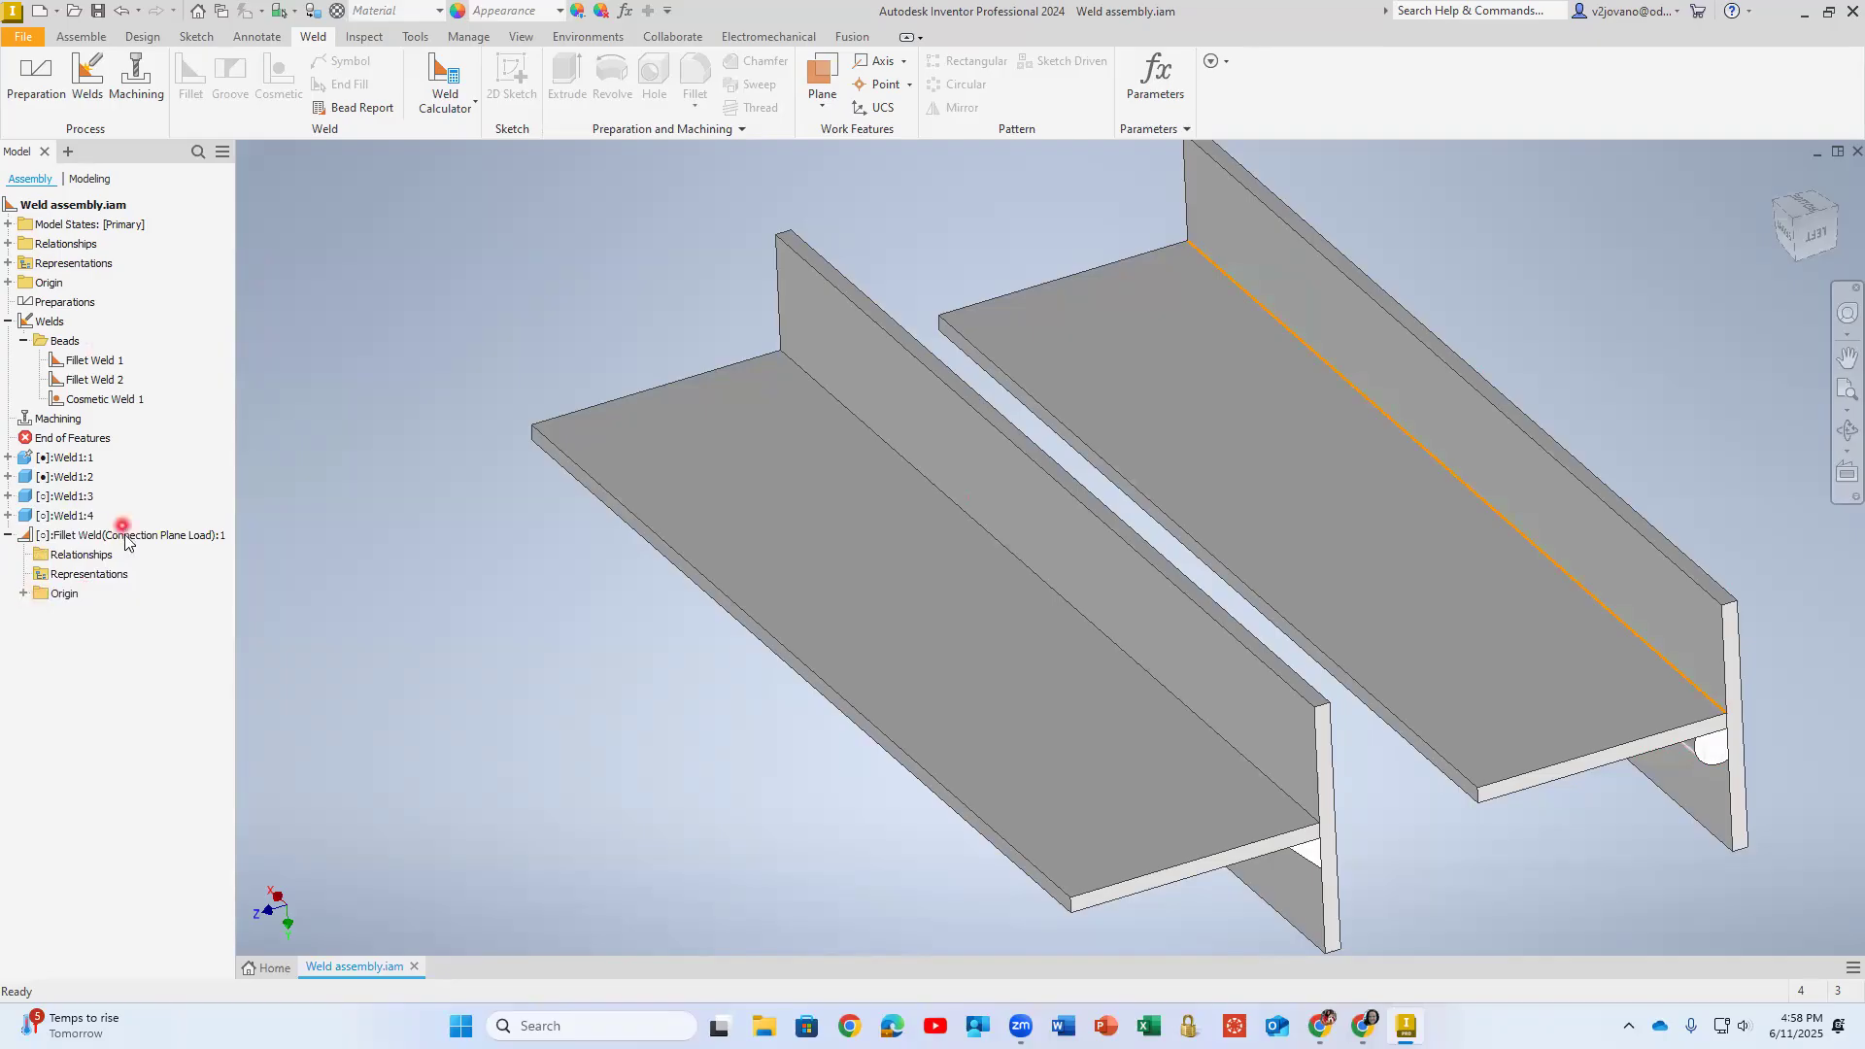
- Highlight the two fillet weld beads in the model, then reopen Fillet Weld 1 to examine its settings and close it without changes
click(88, 359)
click(88, 360)
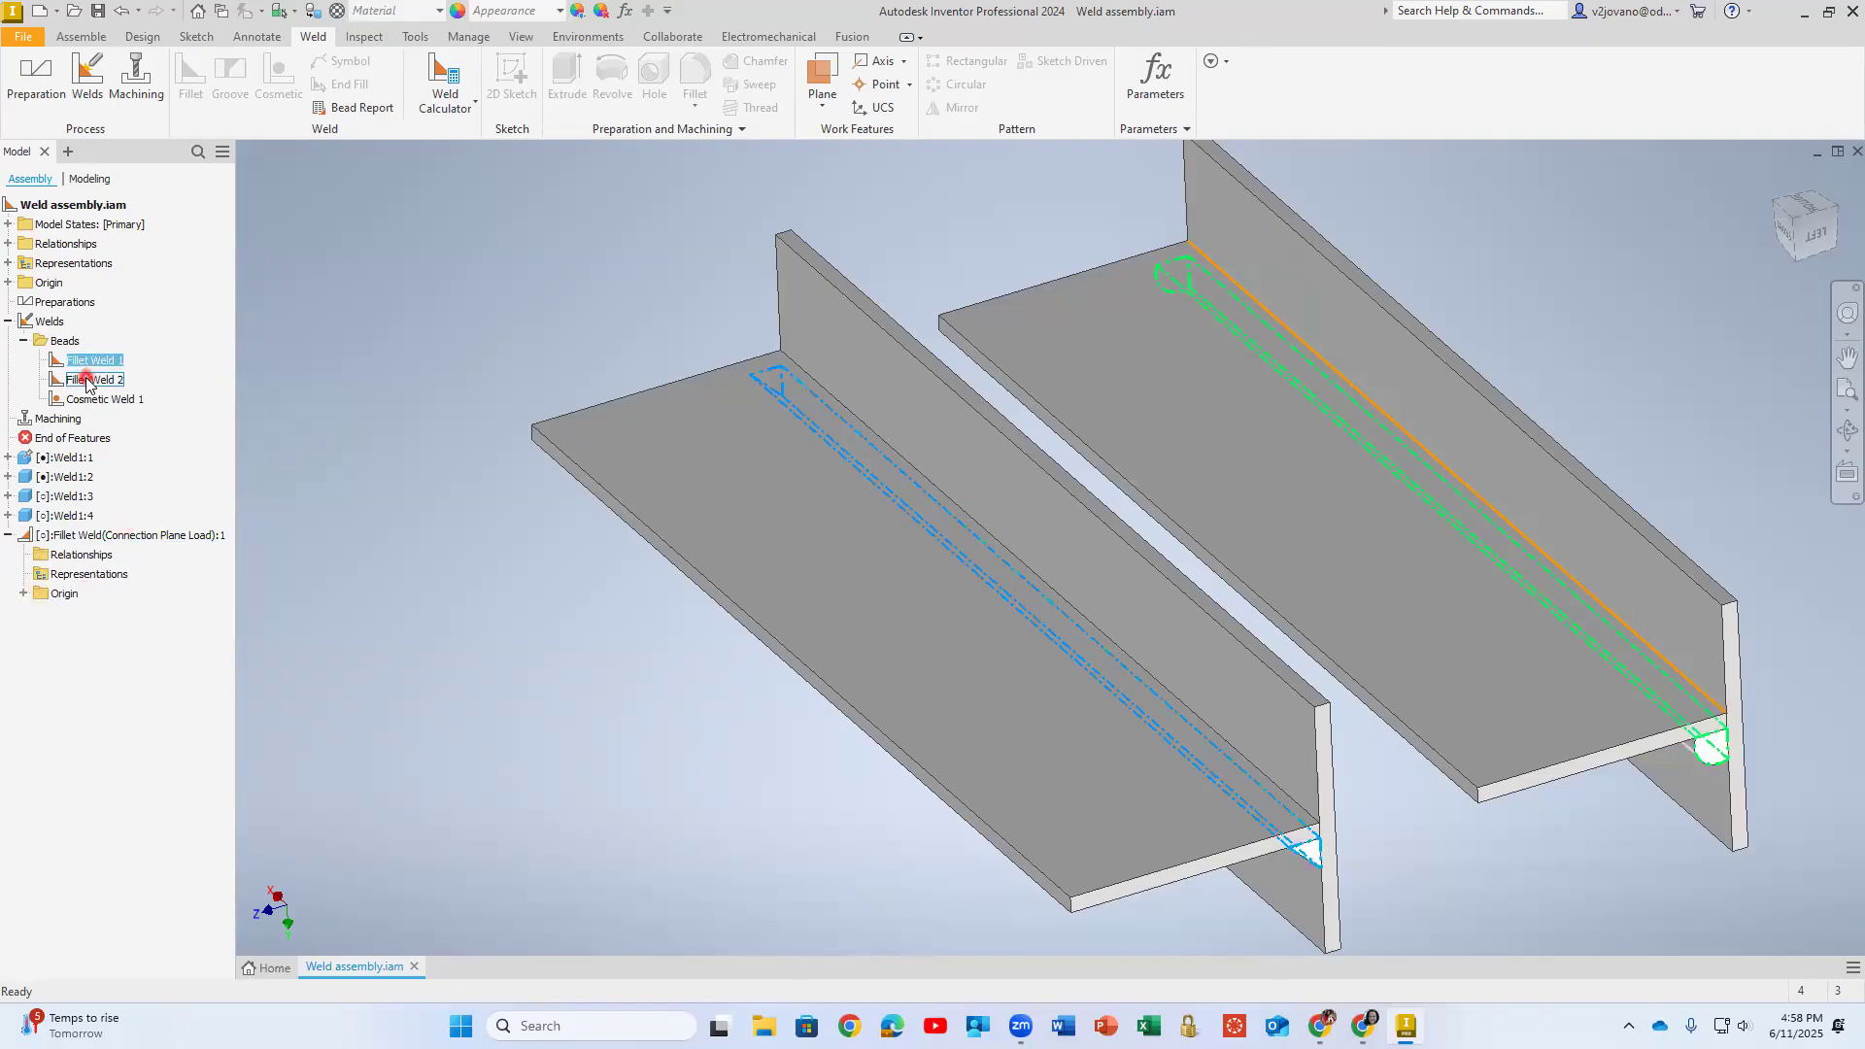
click(86, 381)
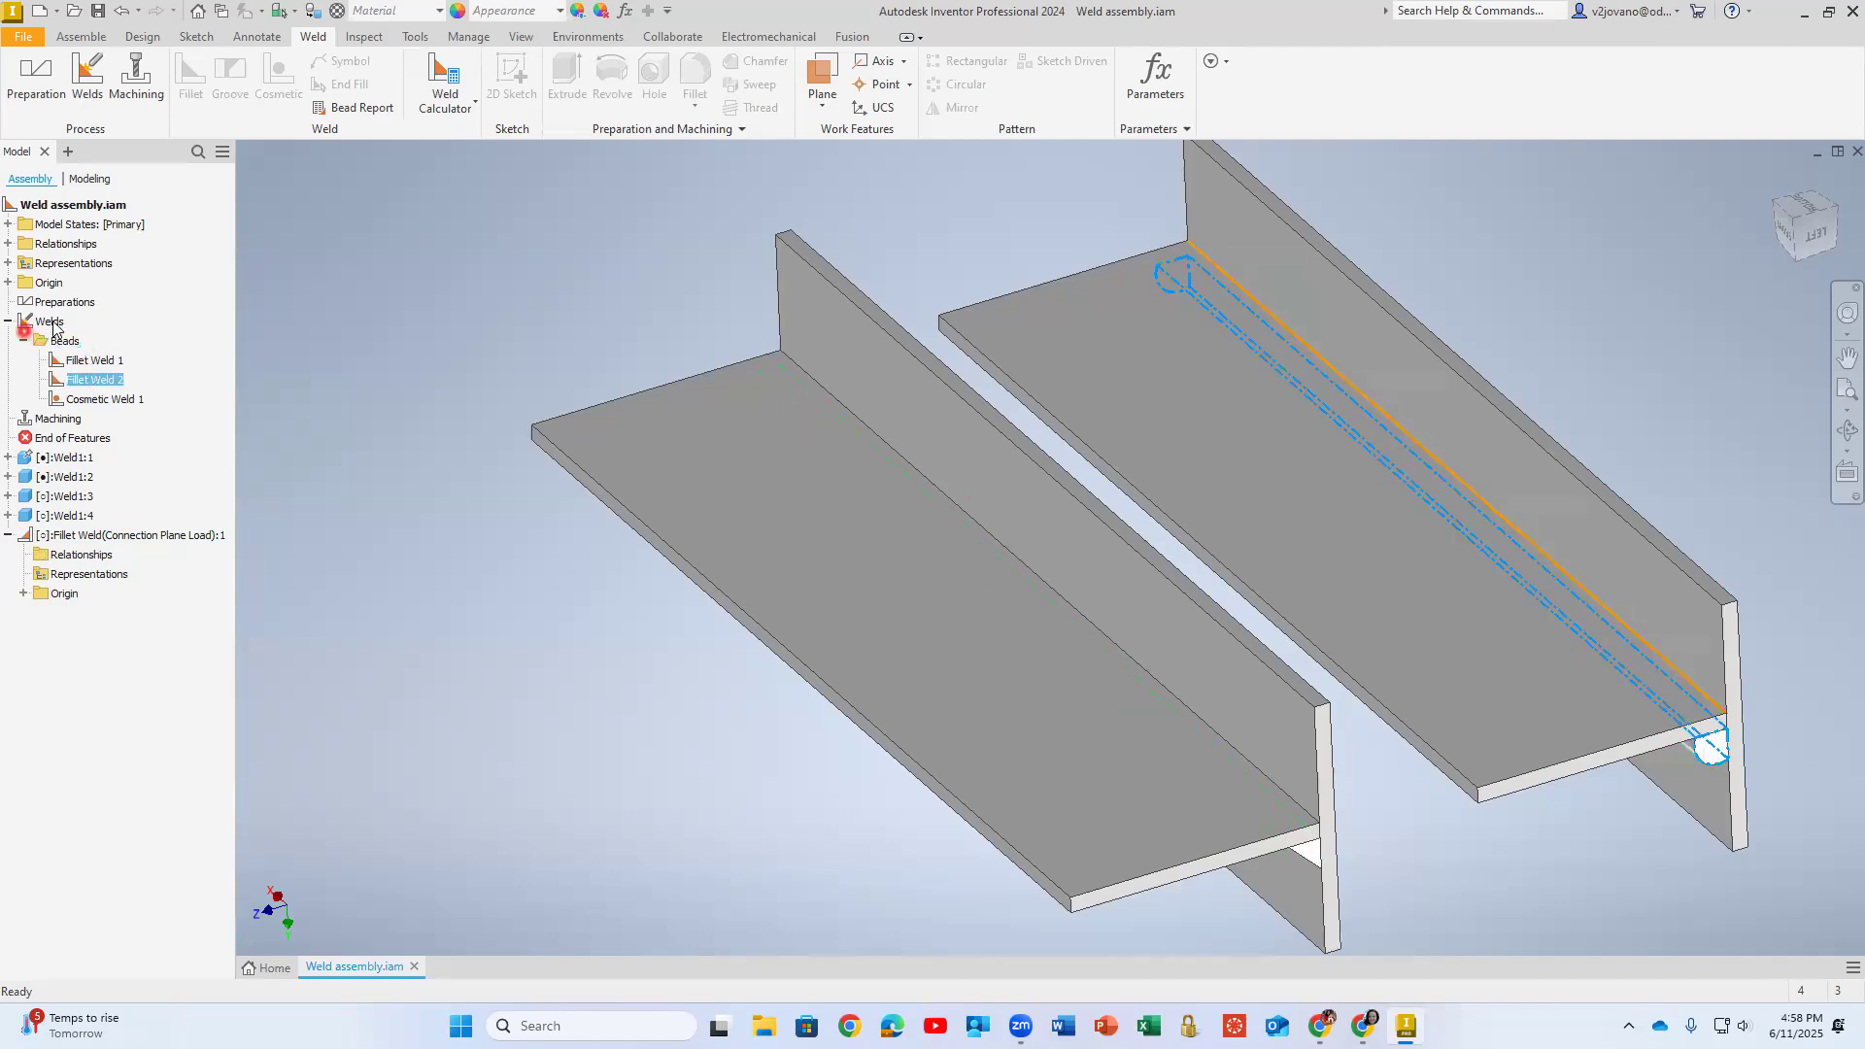
click(92, 381)
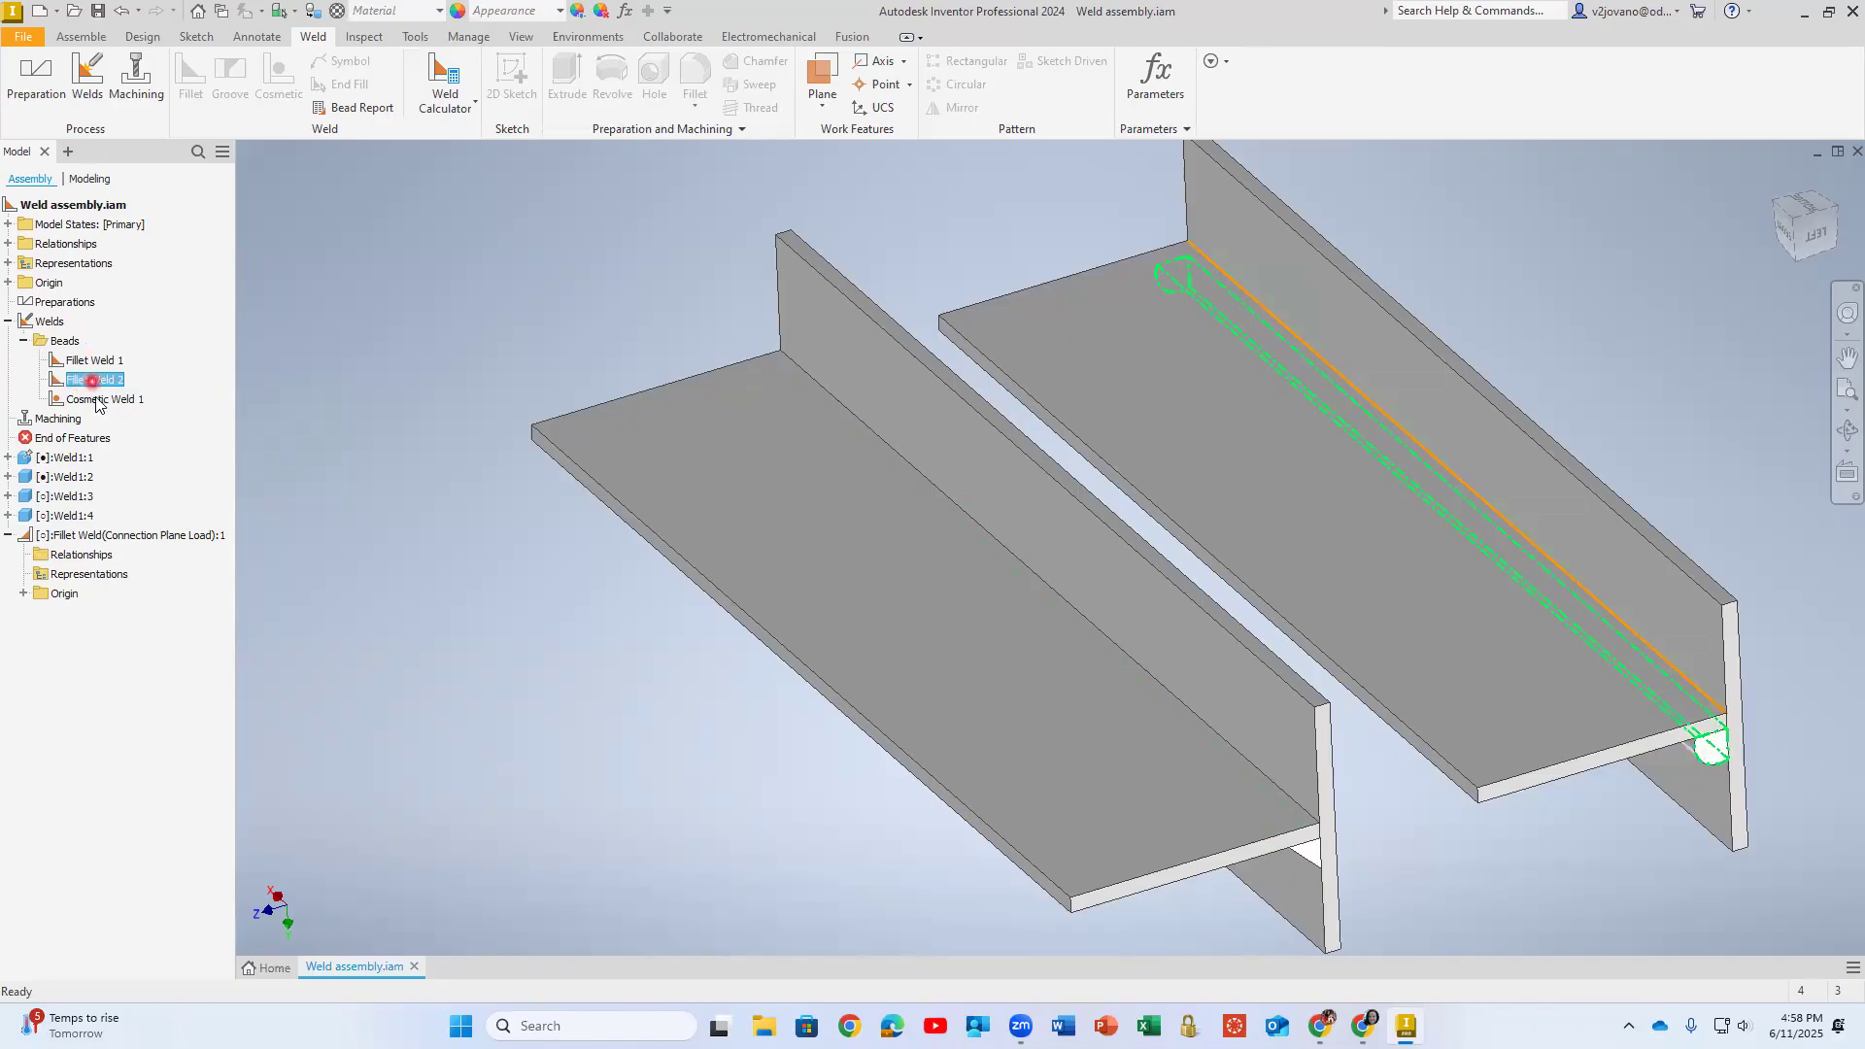
click(103, 361)
double_click(104, 362)
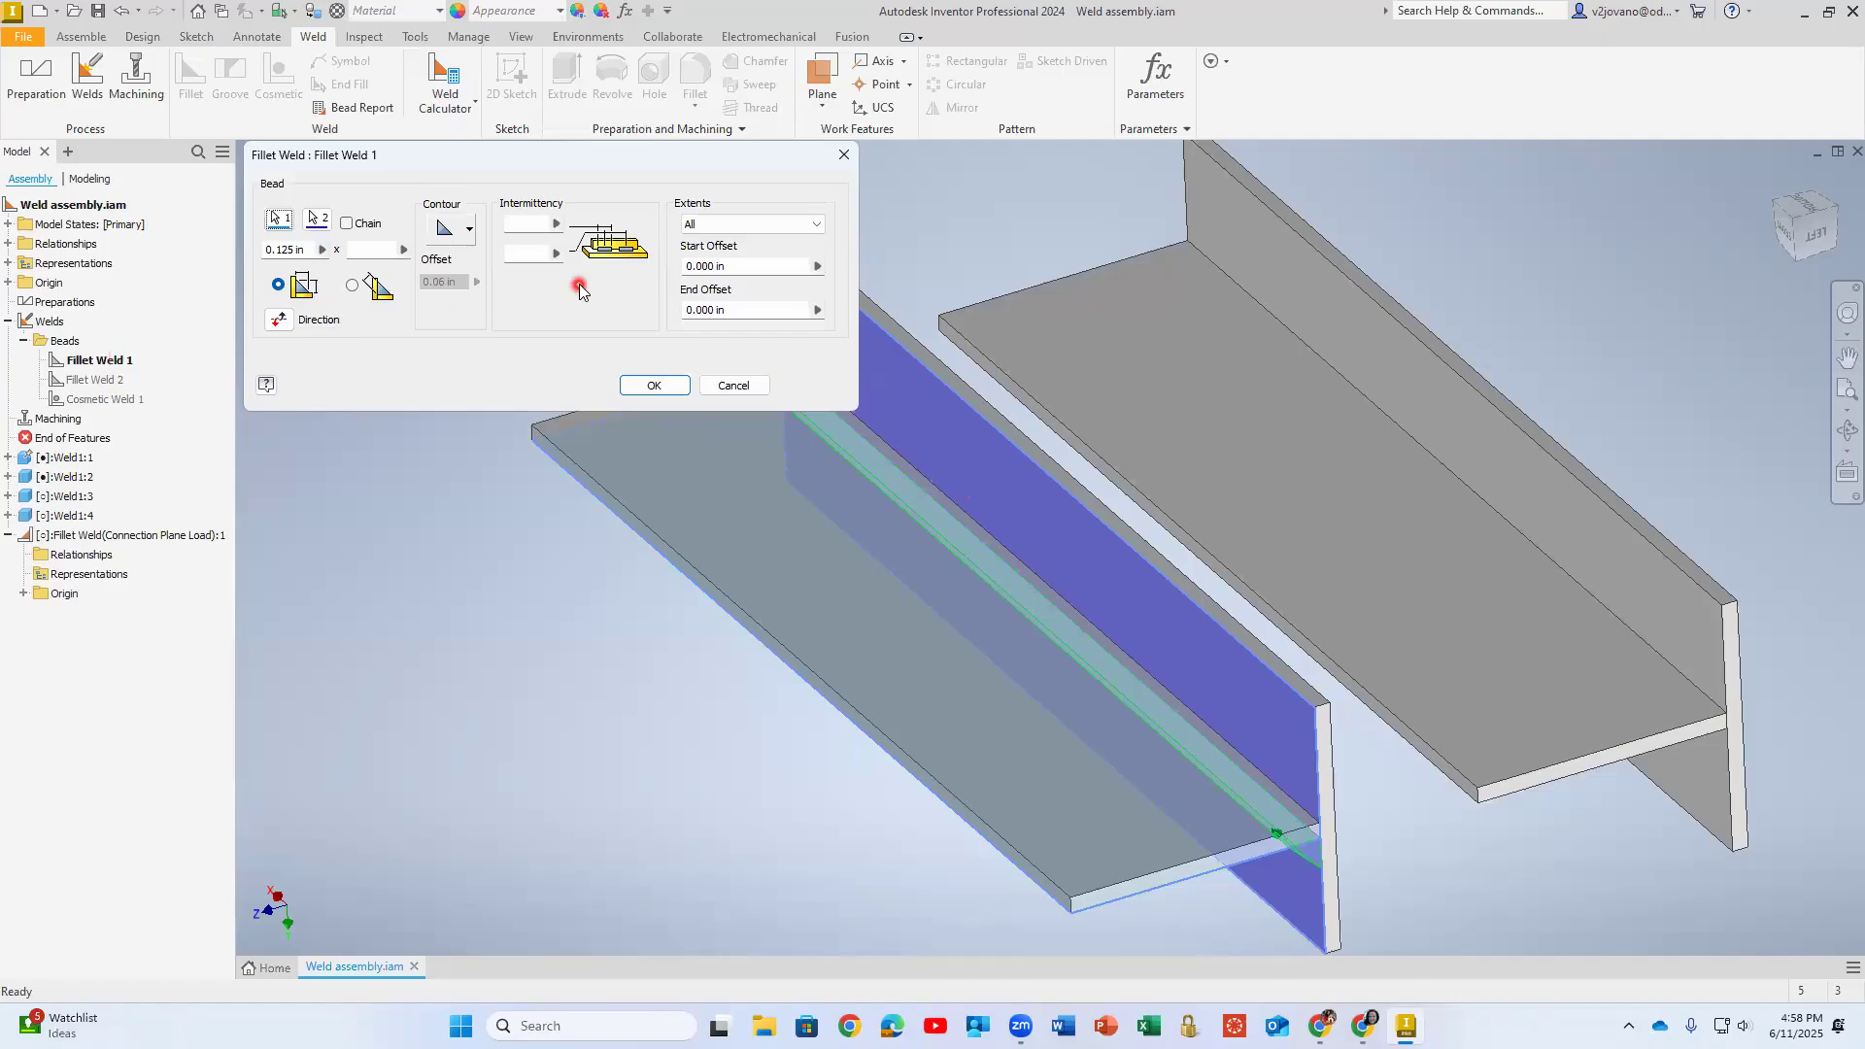
click(654, 385)
- Delete the cosmetic weld from the assembly's beads
click(117, 400)
right_click(120, 402)
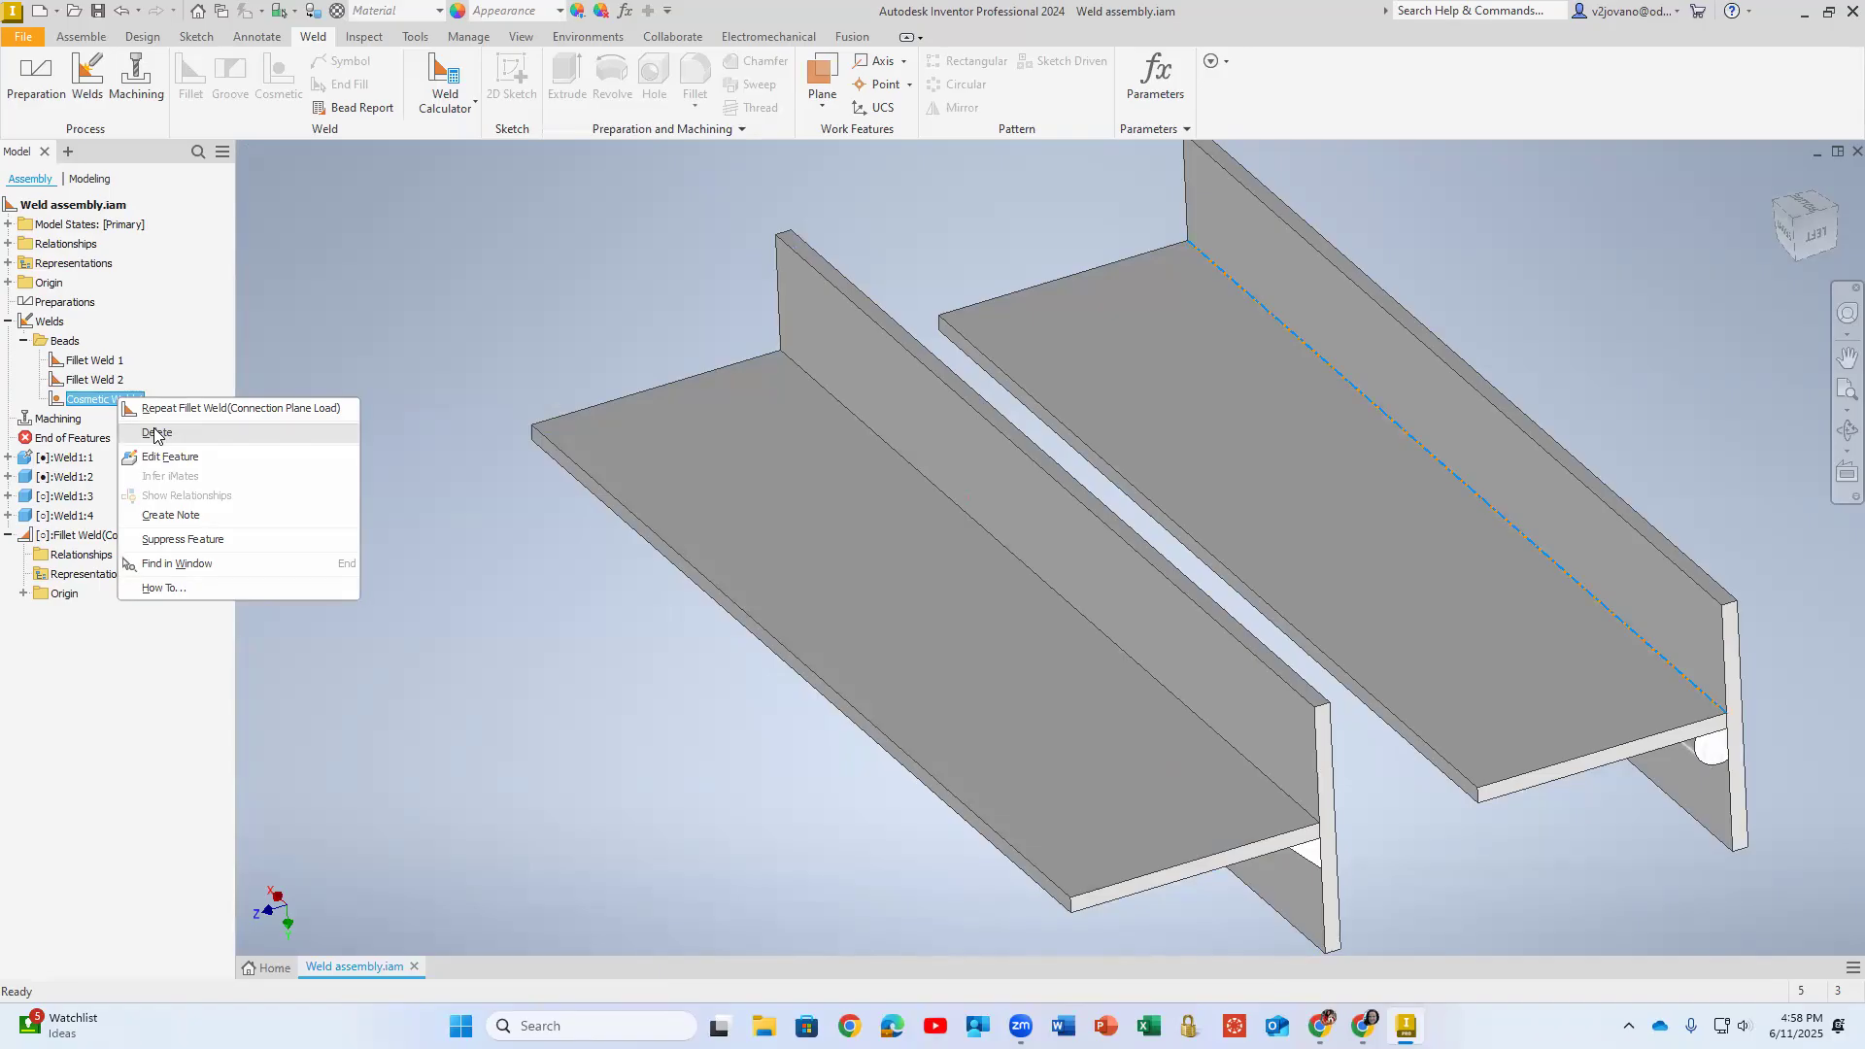
click(155, 434)
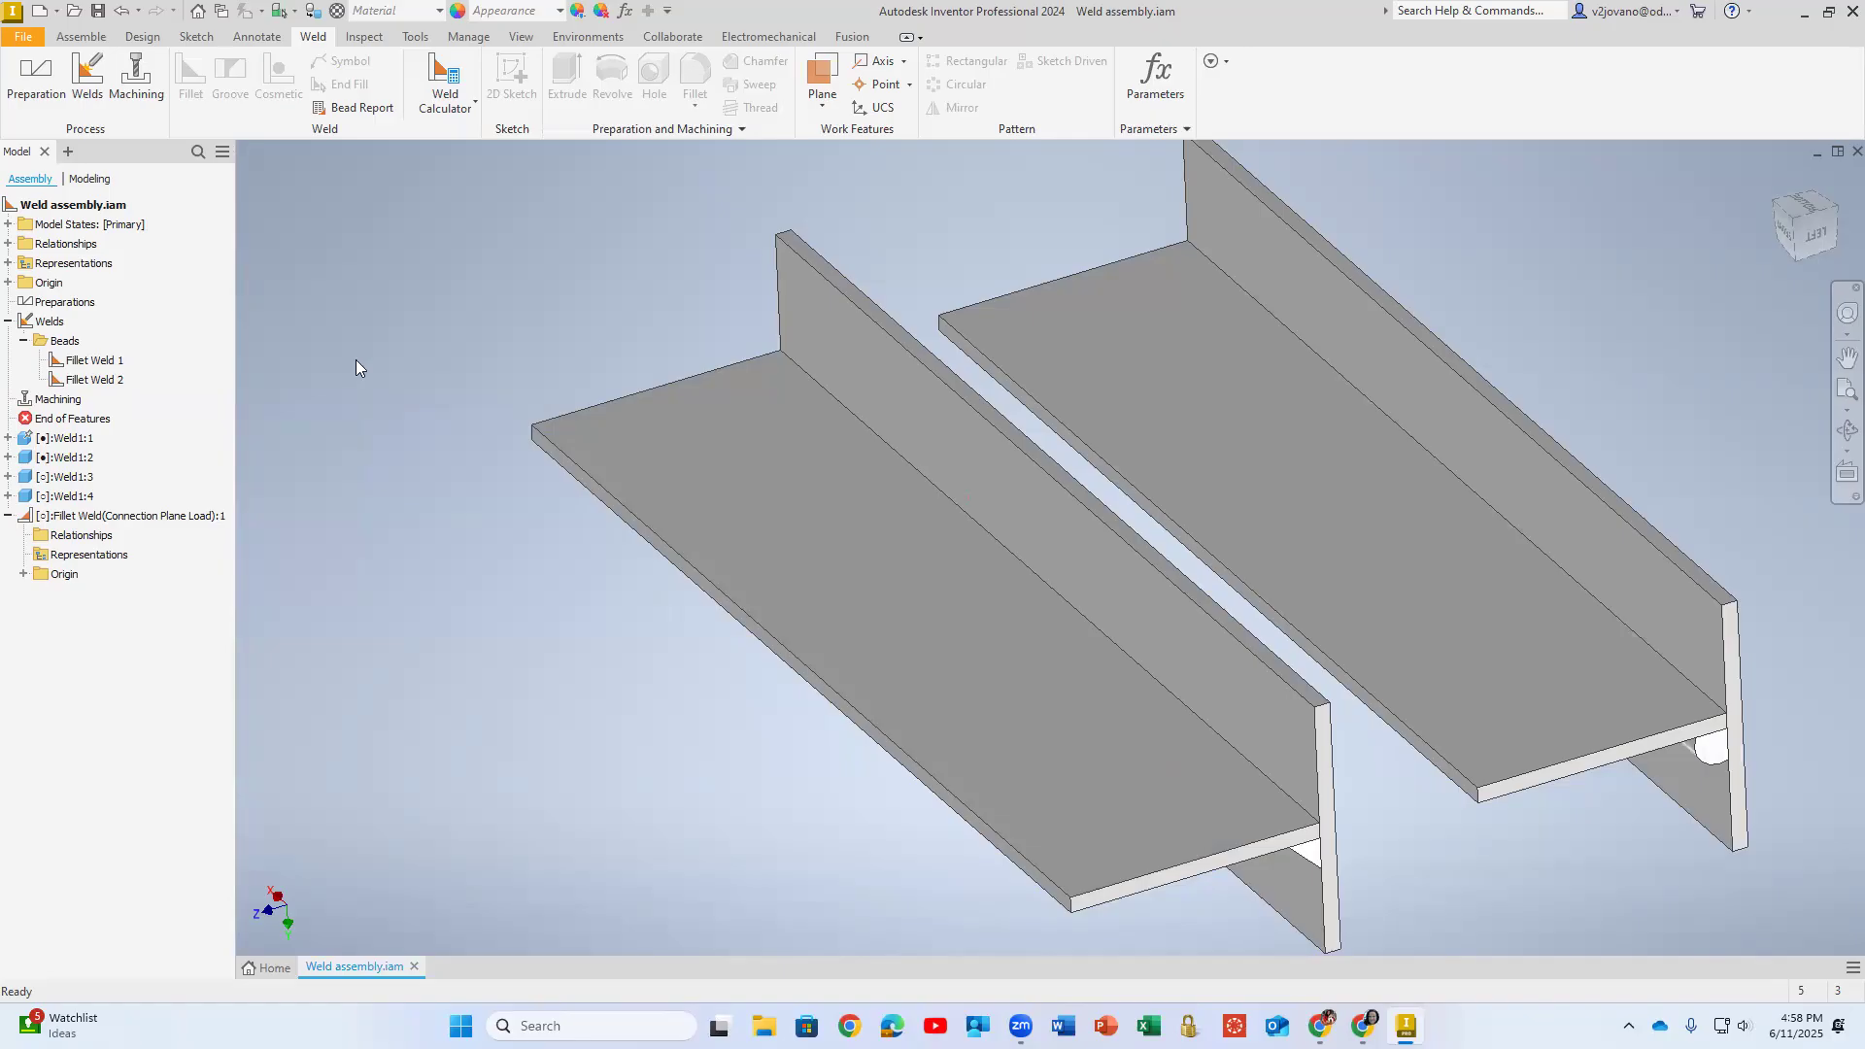
- Activate the Welds group and set up a 0.125 in convex fillet weld between the two plates along the joint of the removed cosmetic weld
click(83, 74)
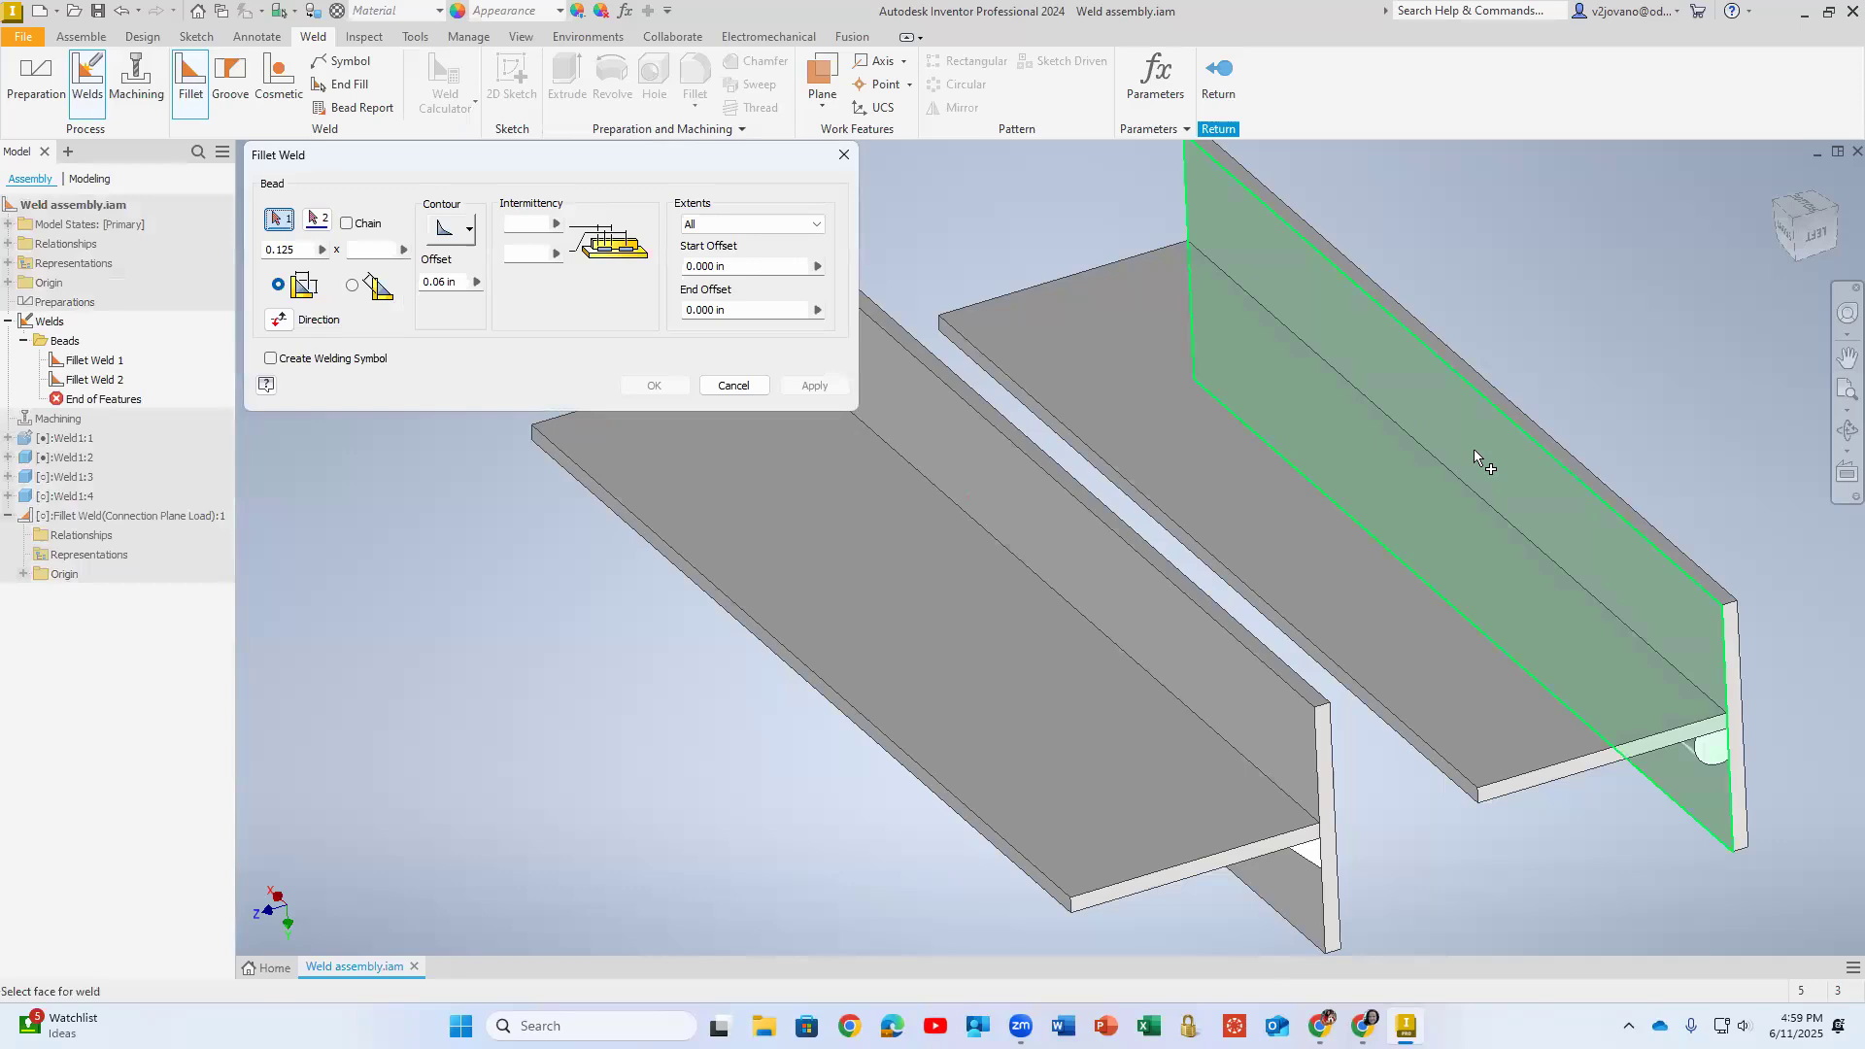
mouse_move(1473, 449)
click(1368, 566)
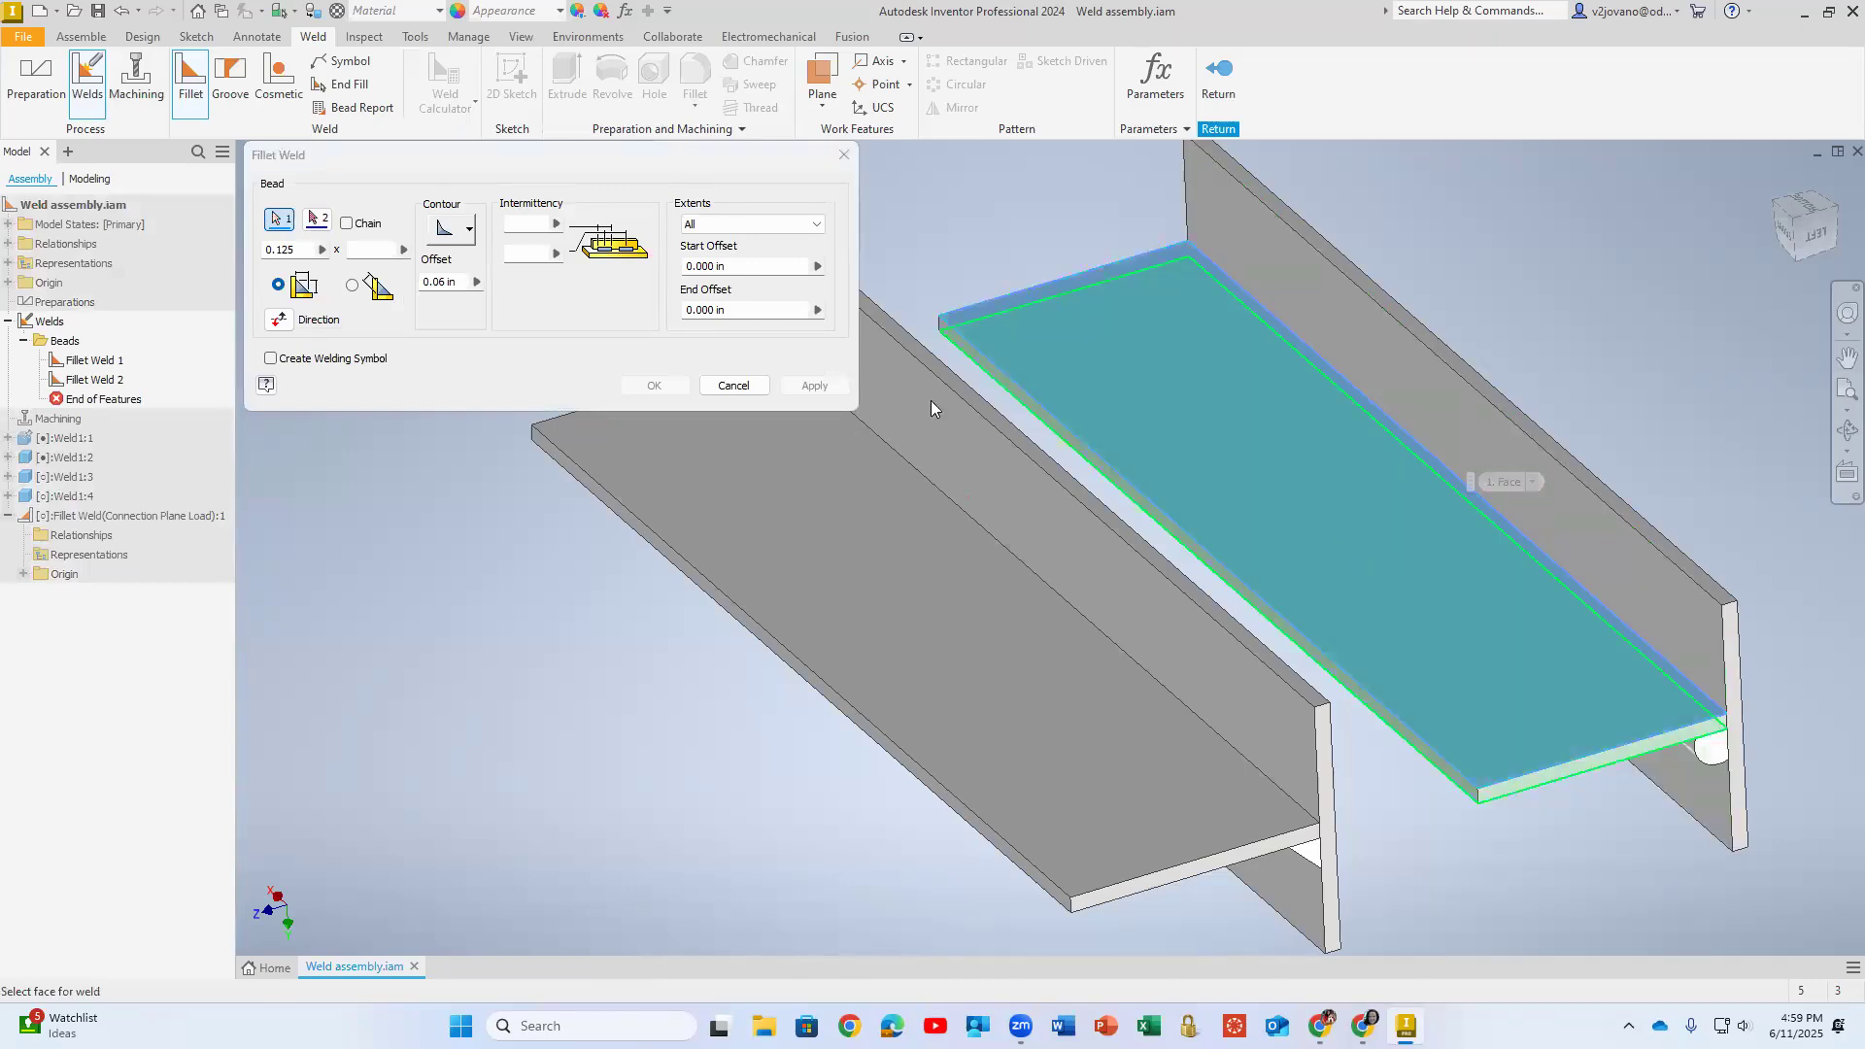
click(1368, 368)
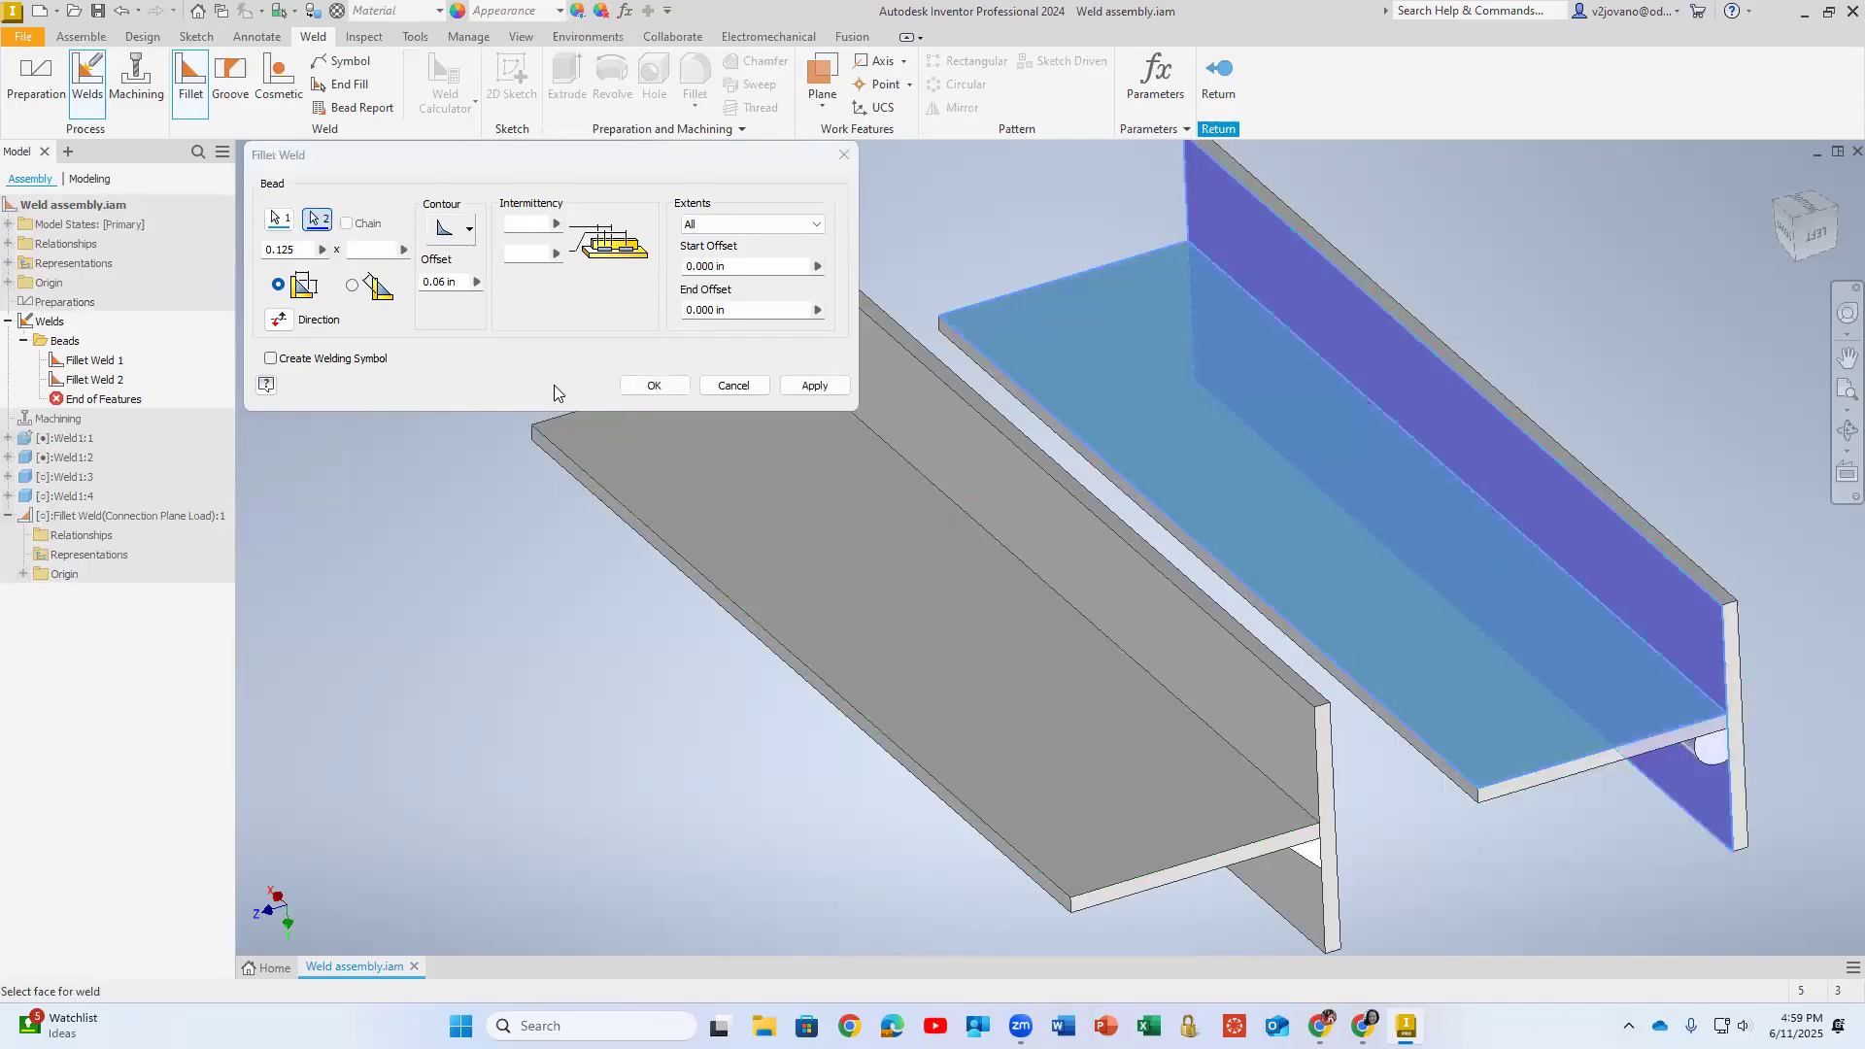
click(456, 229)
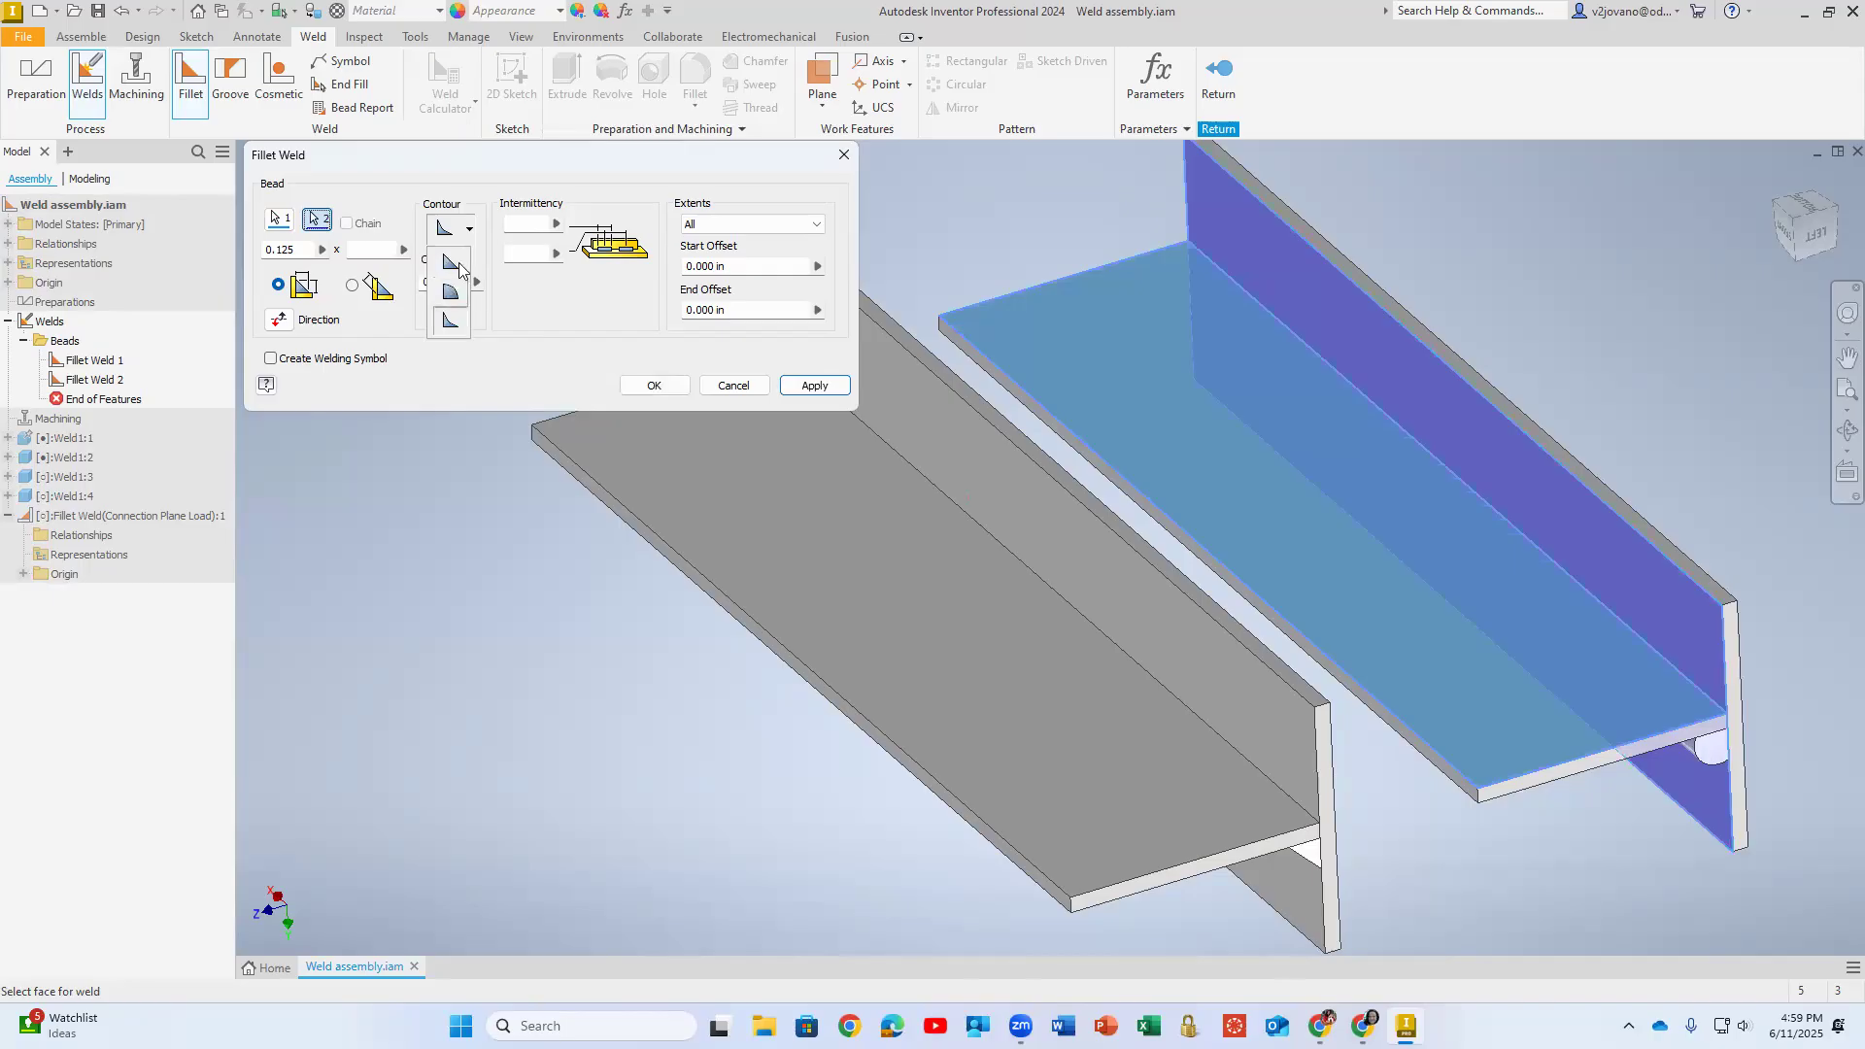
click(451, 287)
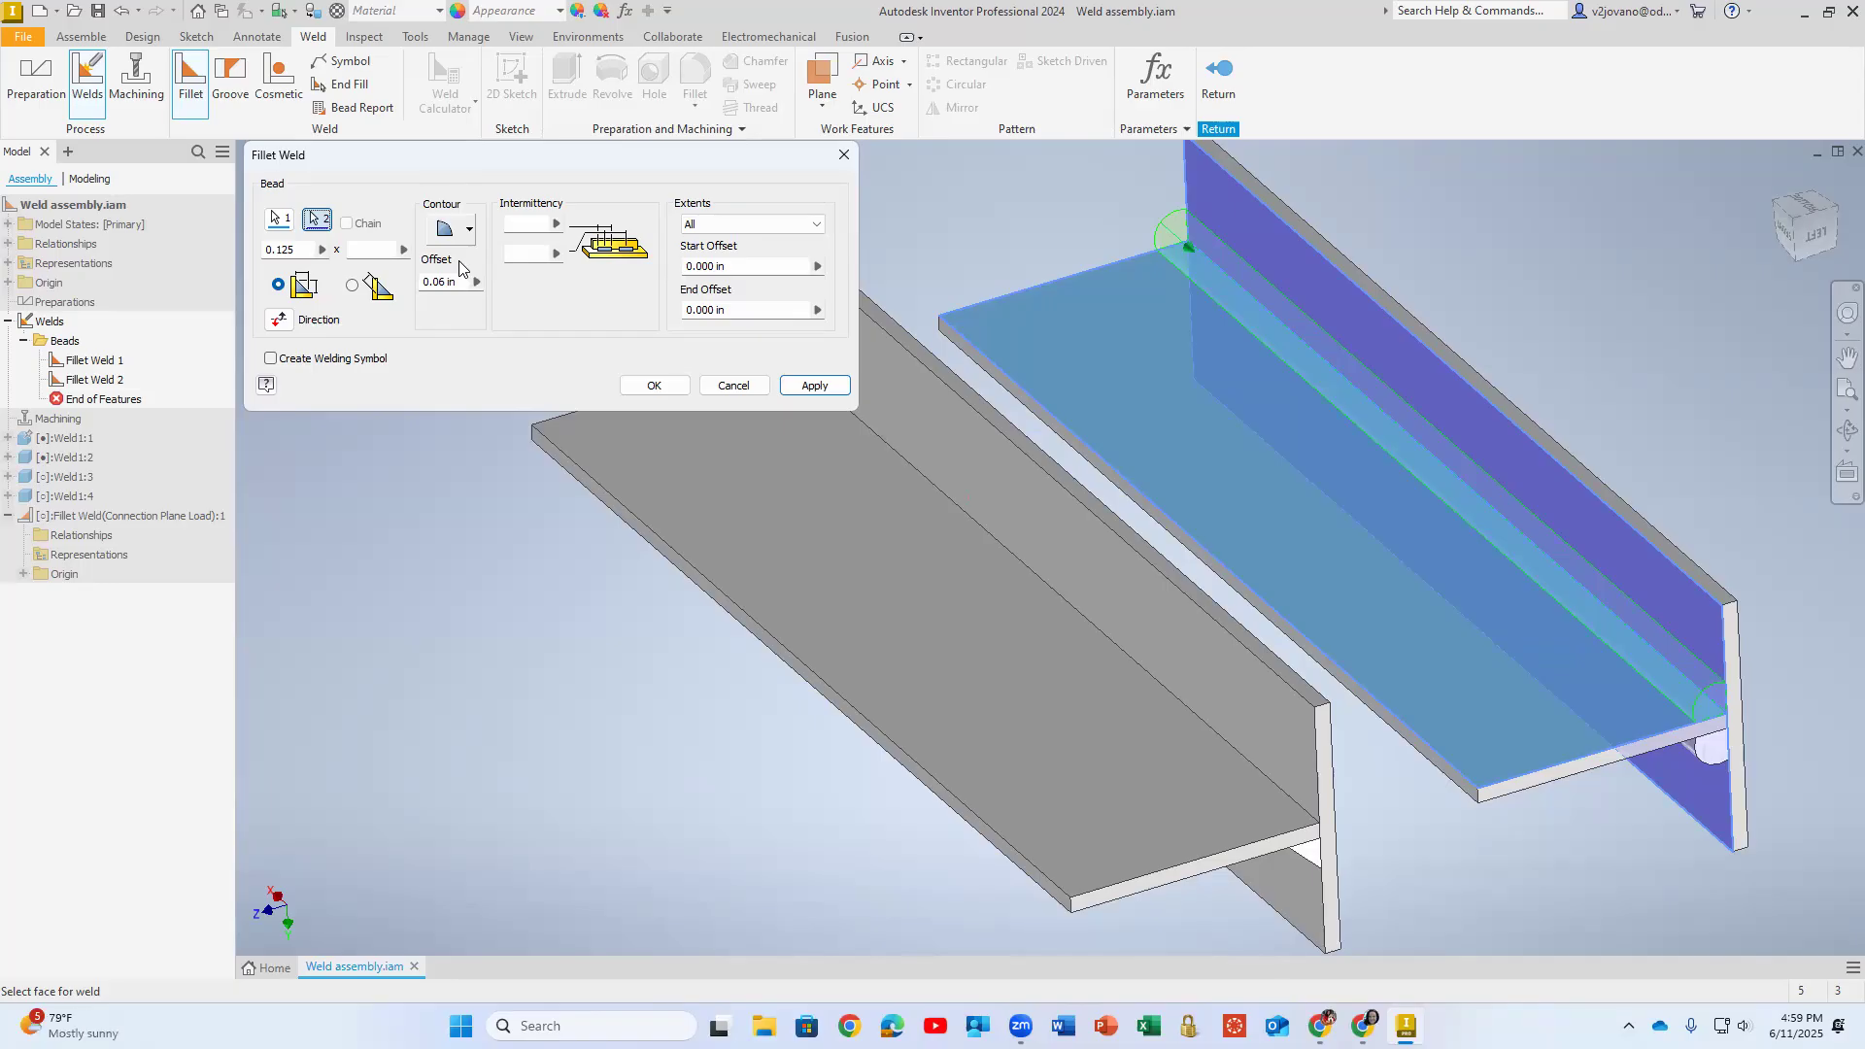
- Try to apply the fillet weld with a concave contour and intermittency values of 0.5 and 1
click(450, 237)
click(449, 321)
click(530, 229)
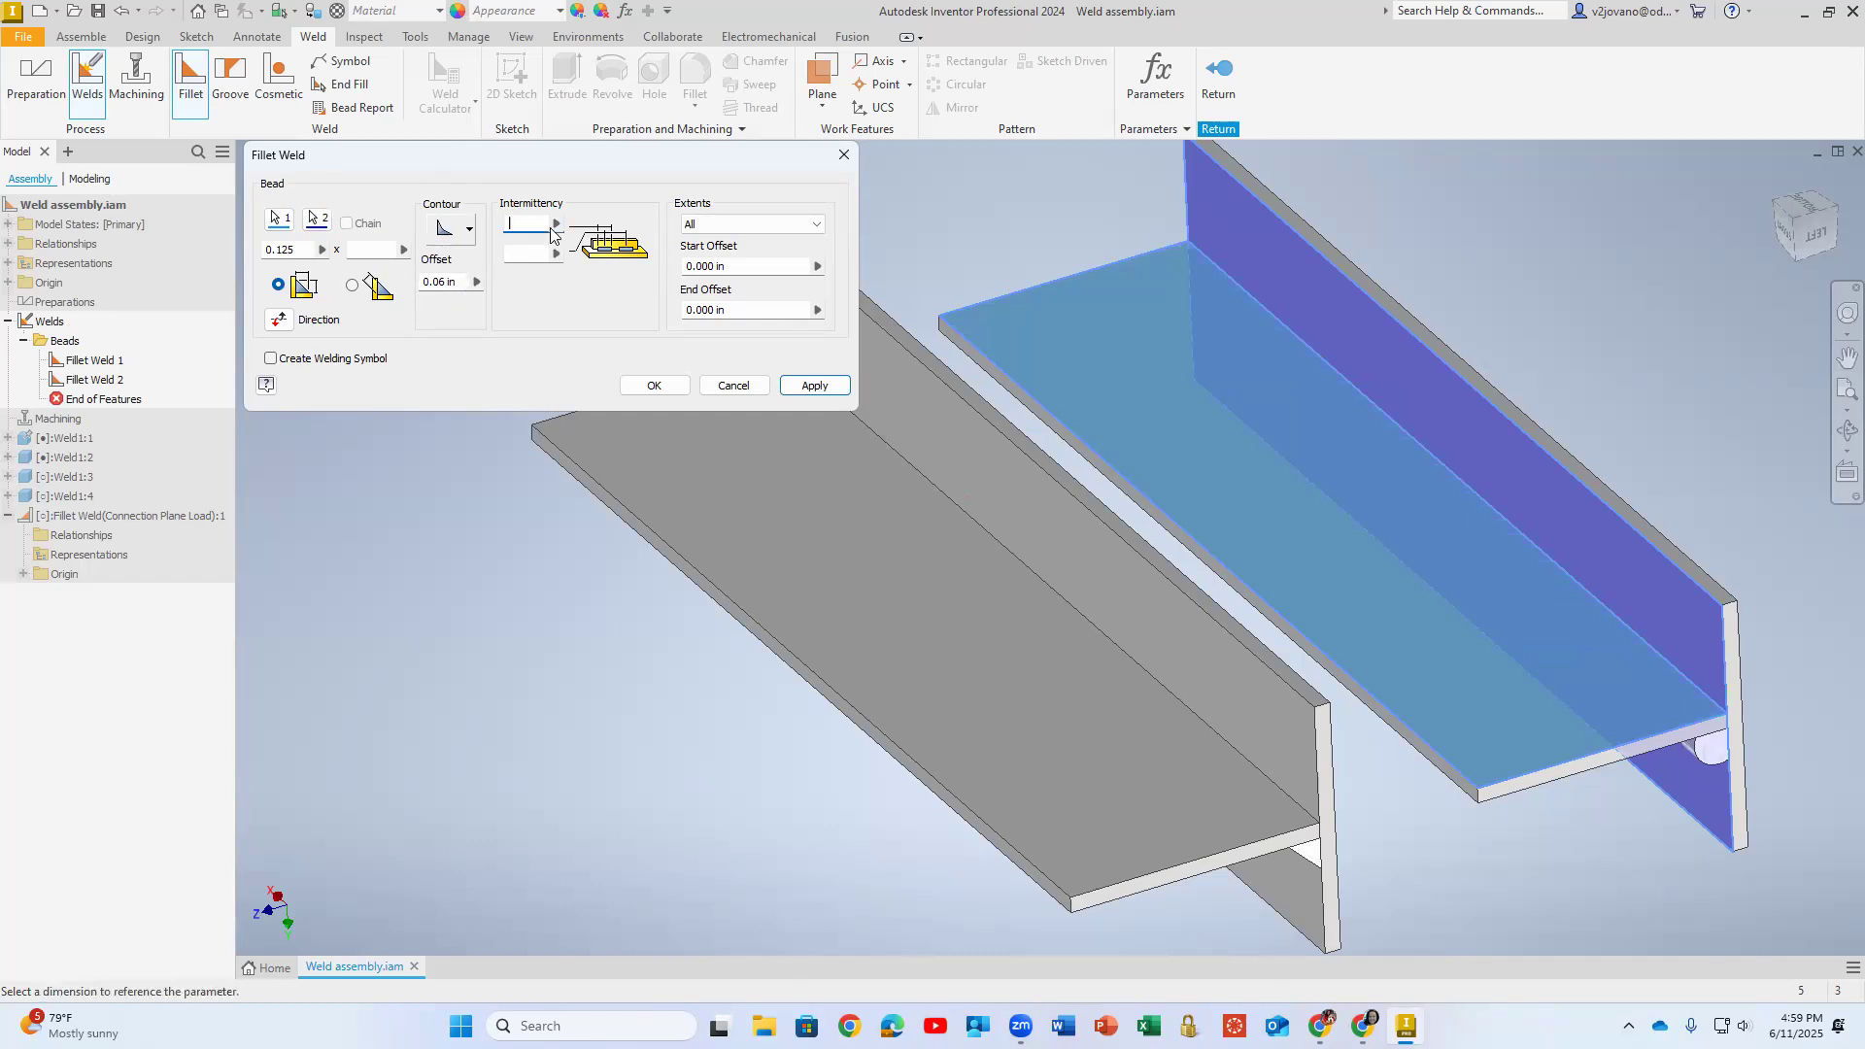
text(0.5)
click(537, 254)
click(815, 385)
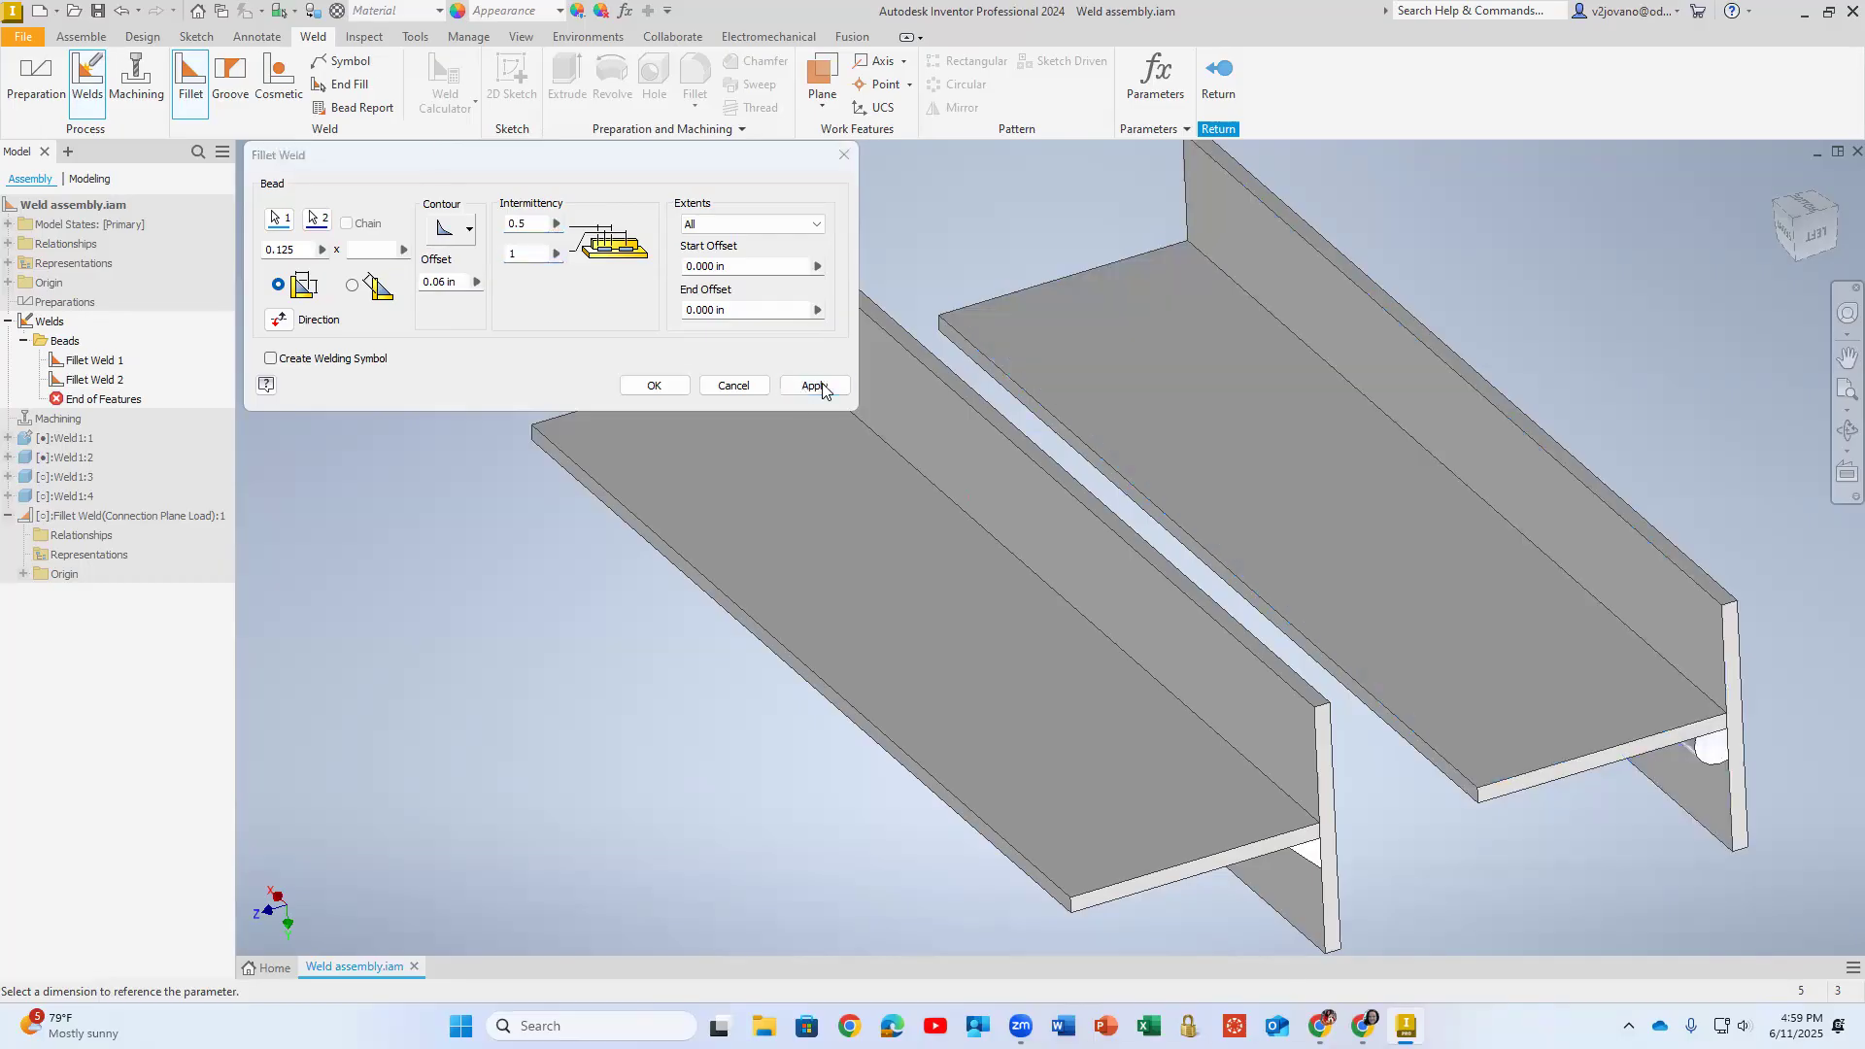
click(425, 181)
- Switch the fillet weld to a convex contour and reselect the horizontal plate's top face and the vertical plate's face
click(469, 229)
click(450, 291)
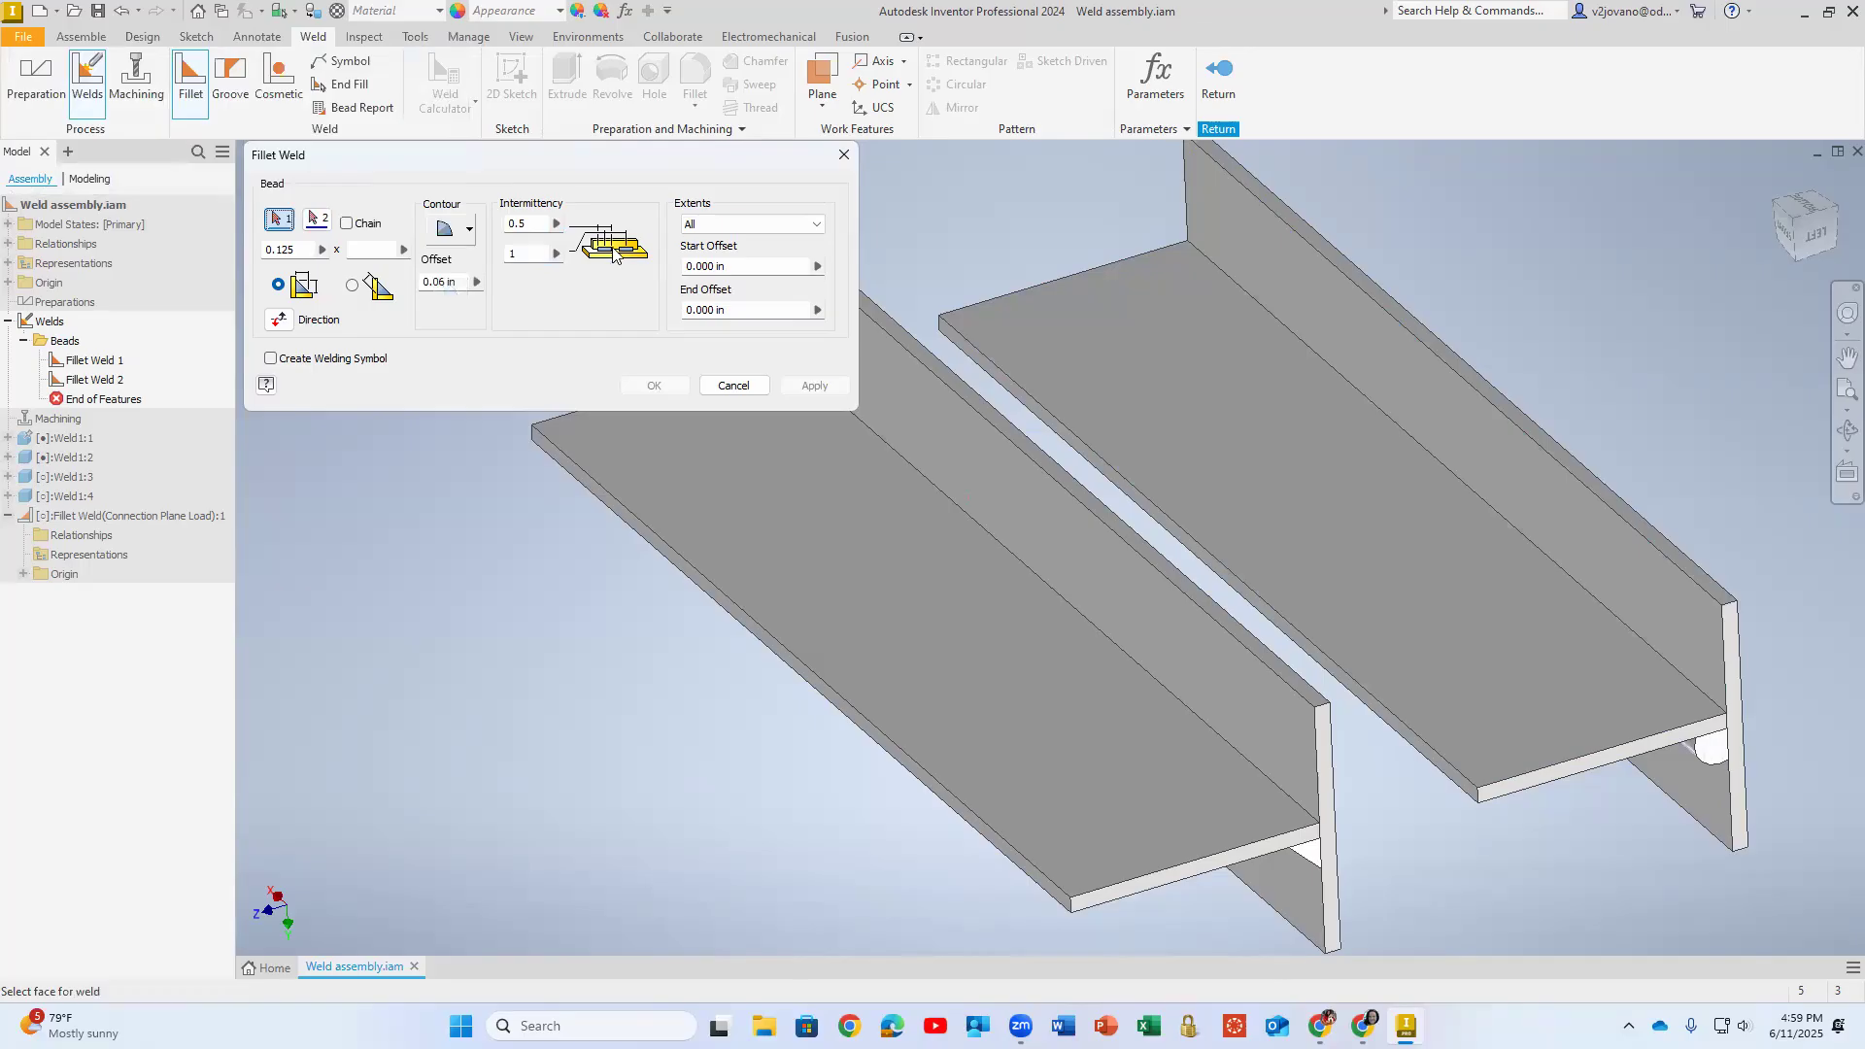
click(534, 254)
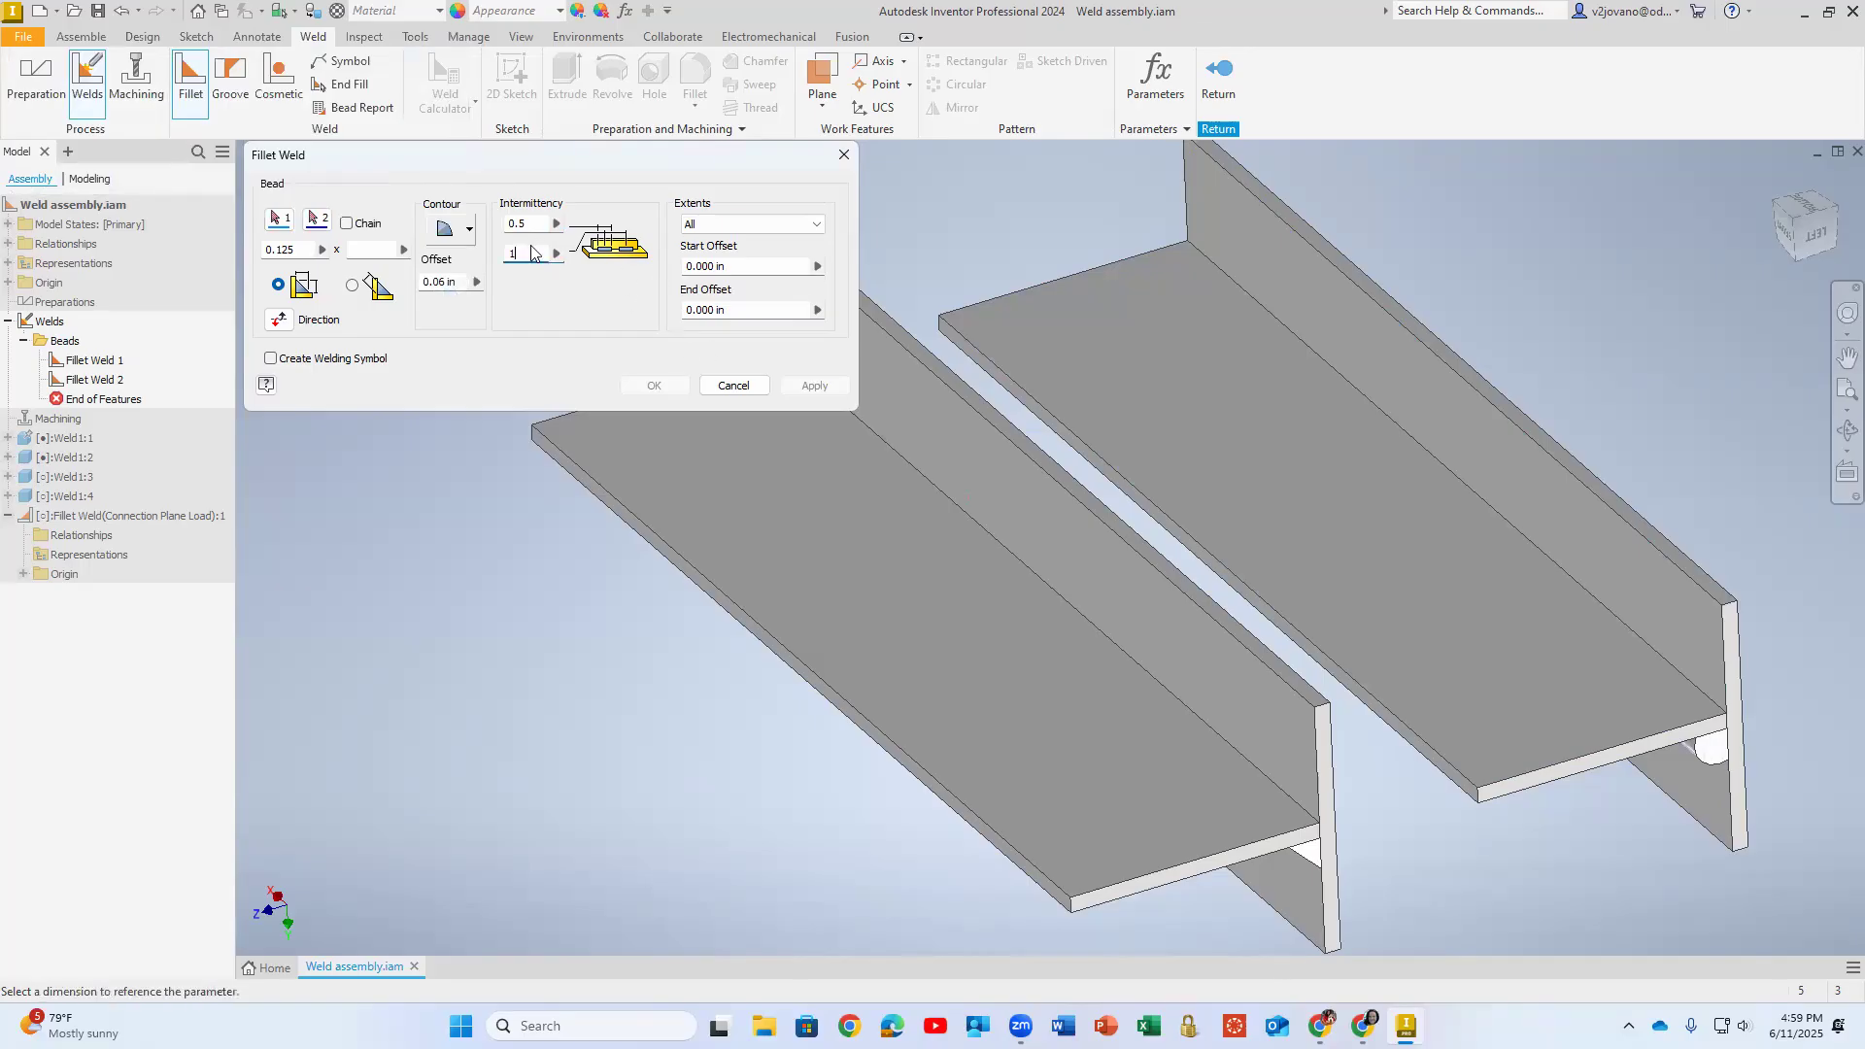
click(279, 219)
click(1130, 346)
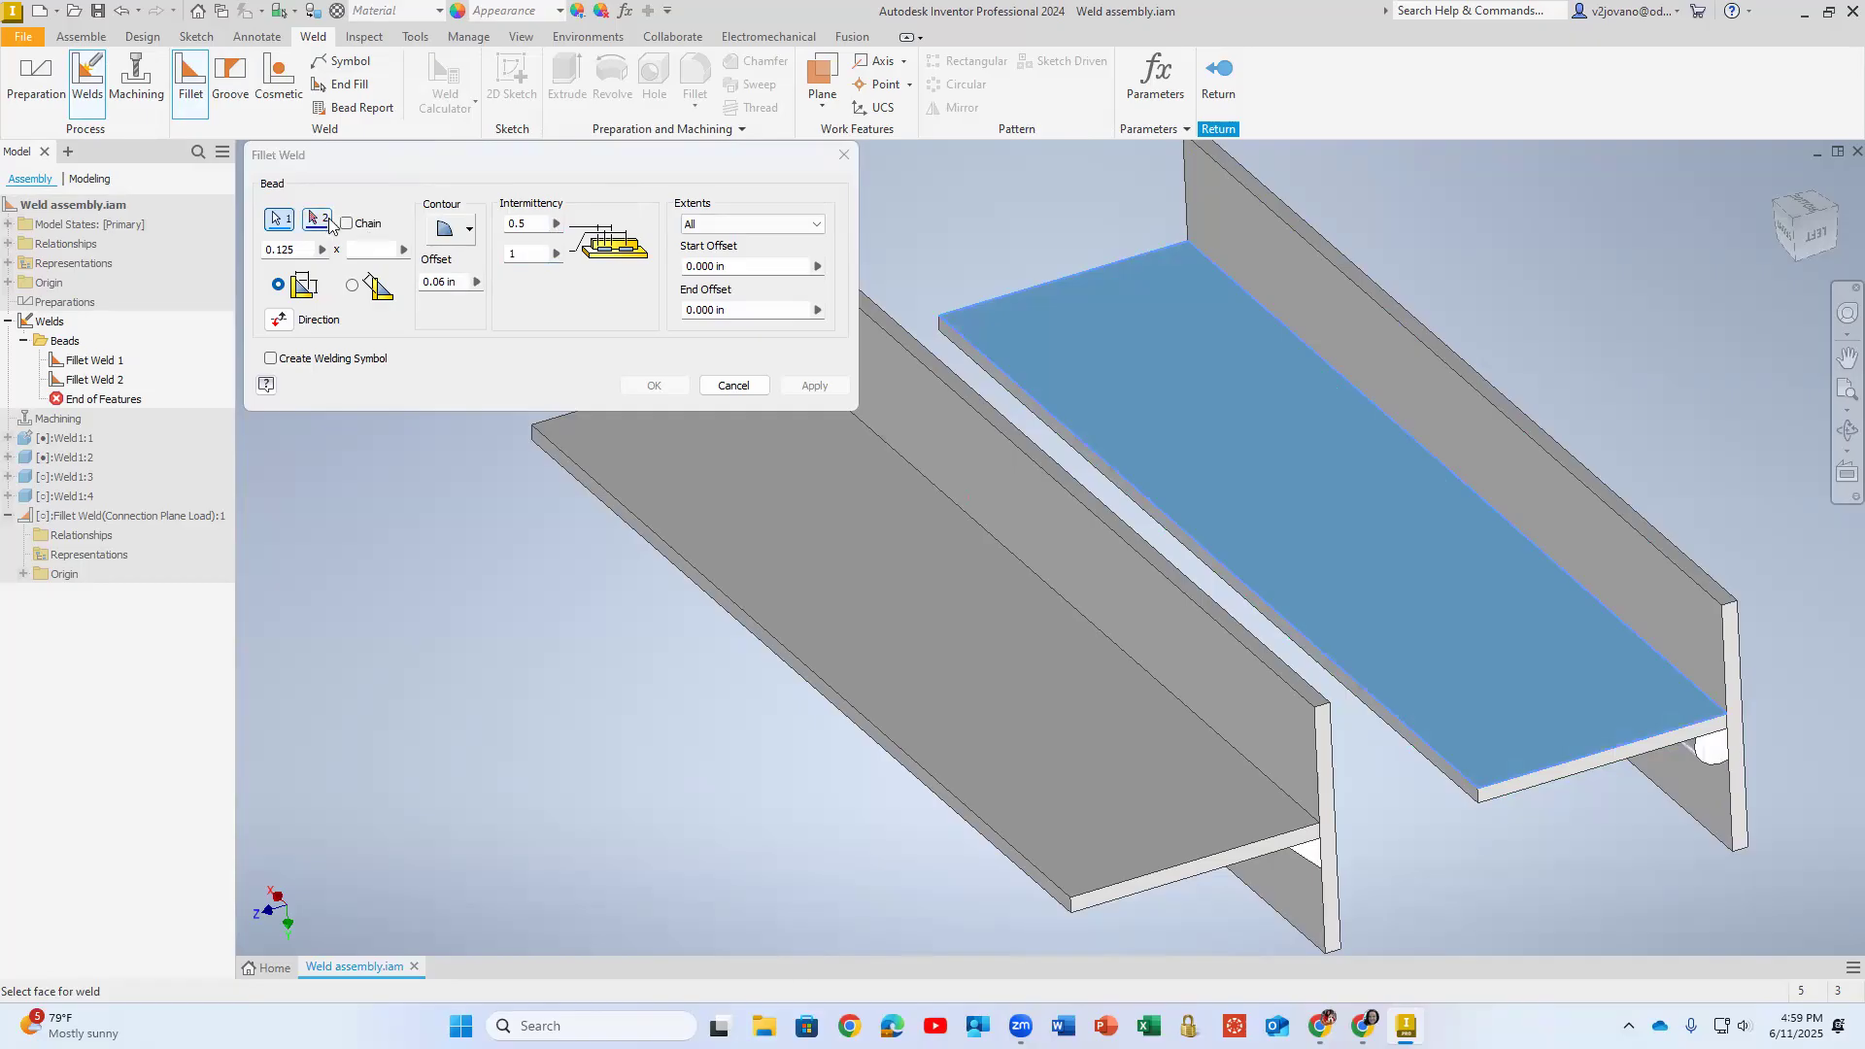
click(1244, 255)
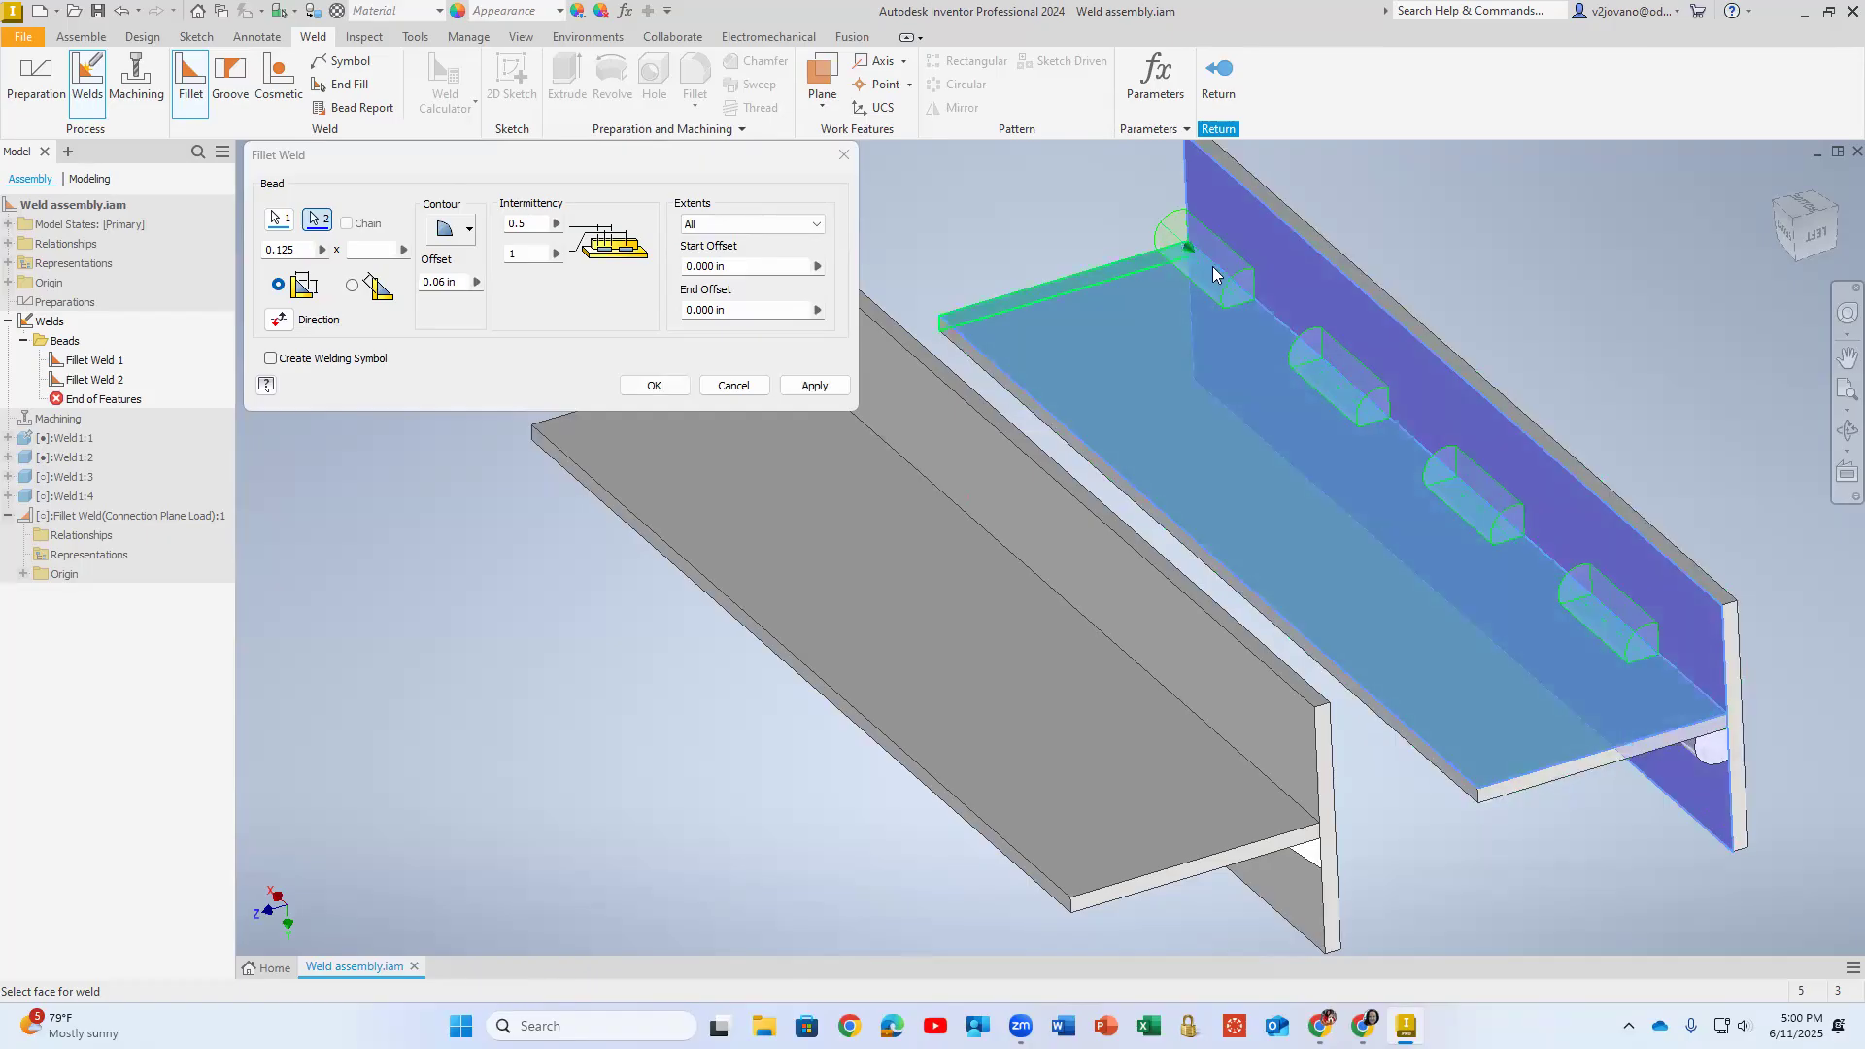
- Try a second intermittency value of 0.5, set it back to 1, and create the intermittent convex fillet weld
click(548, 254)
key(BackSpace)
text(0.5)
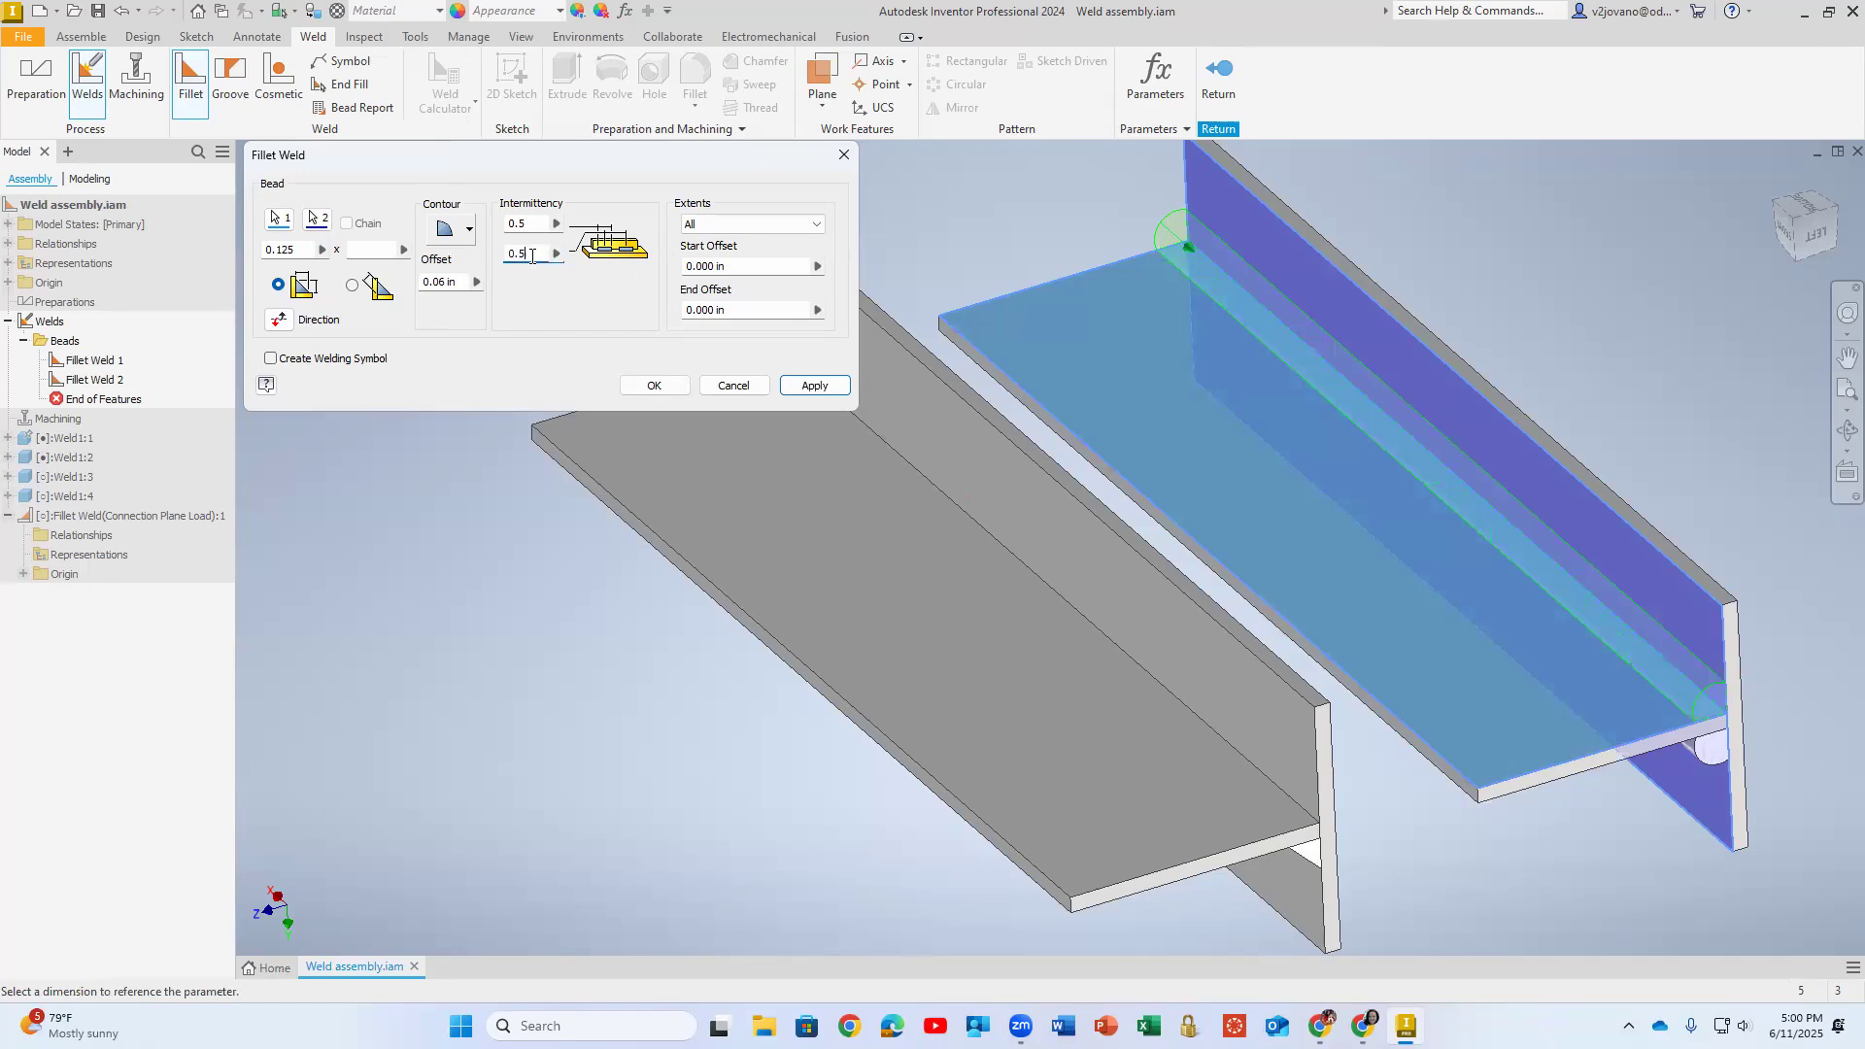
drag(530, 254, 470, 255)
text(1)
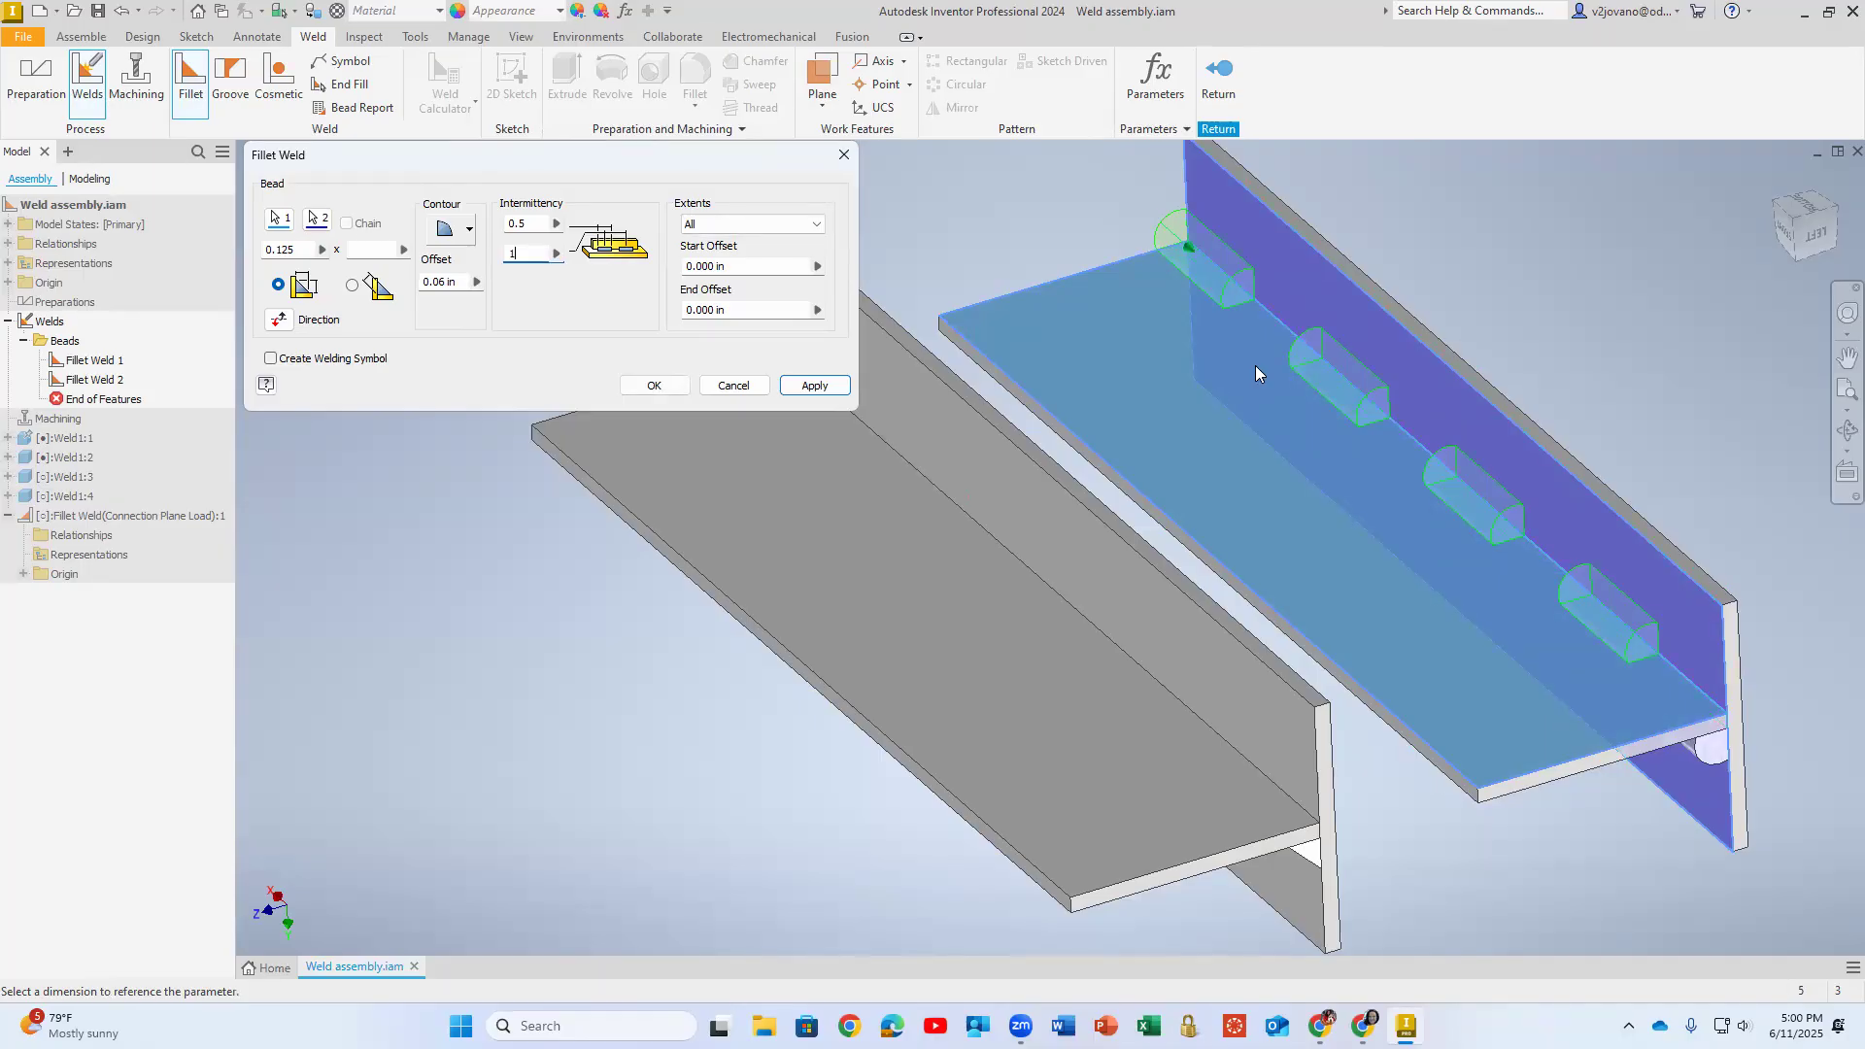
click(664, 386)
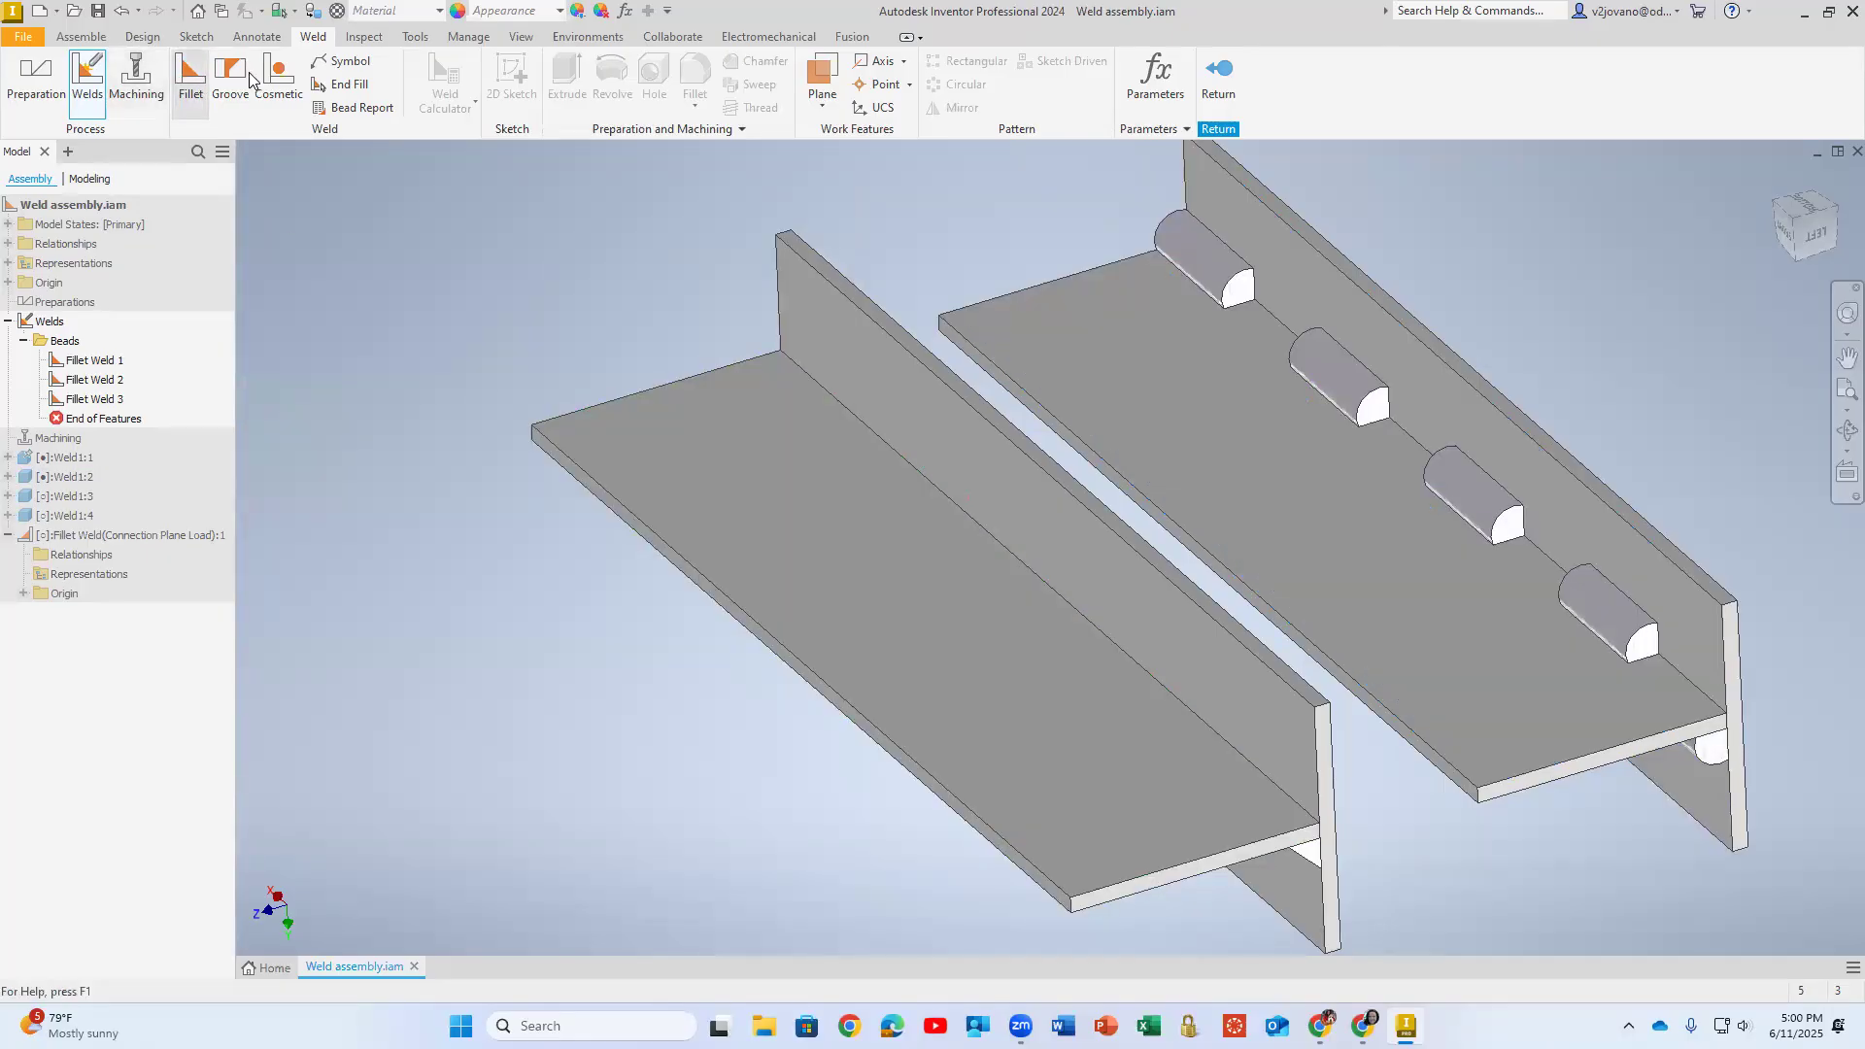
click(452, 233)
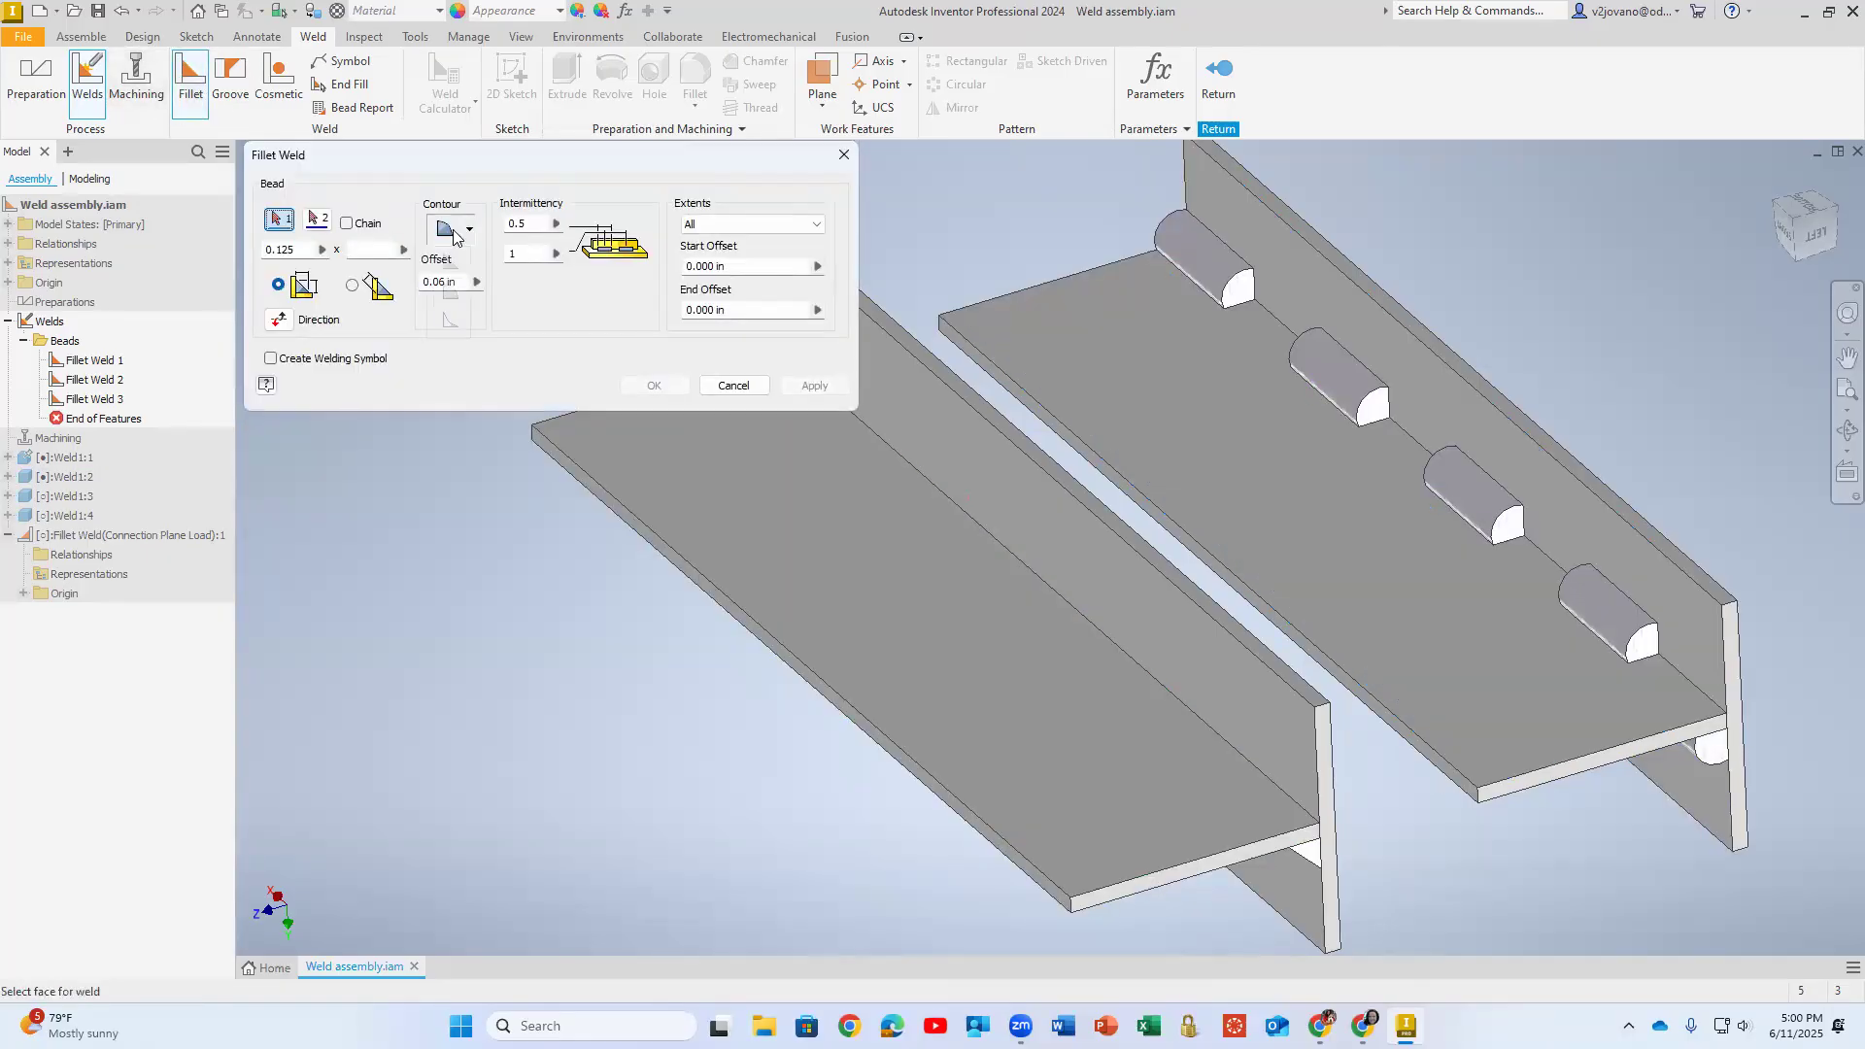
click(451, 322)
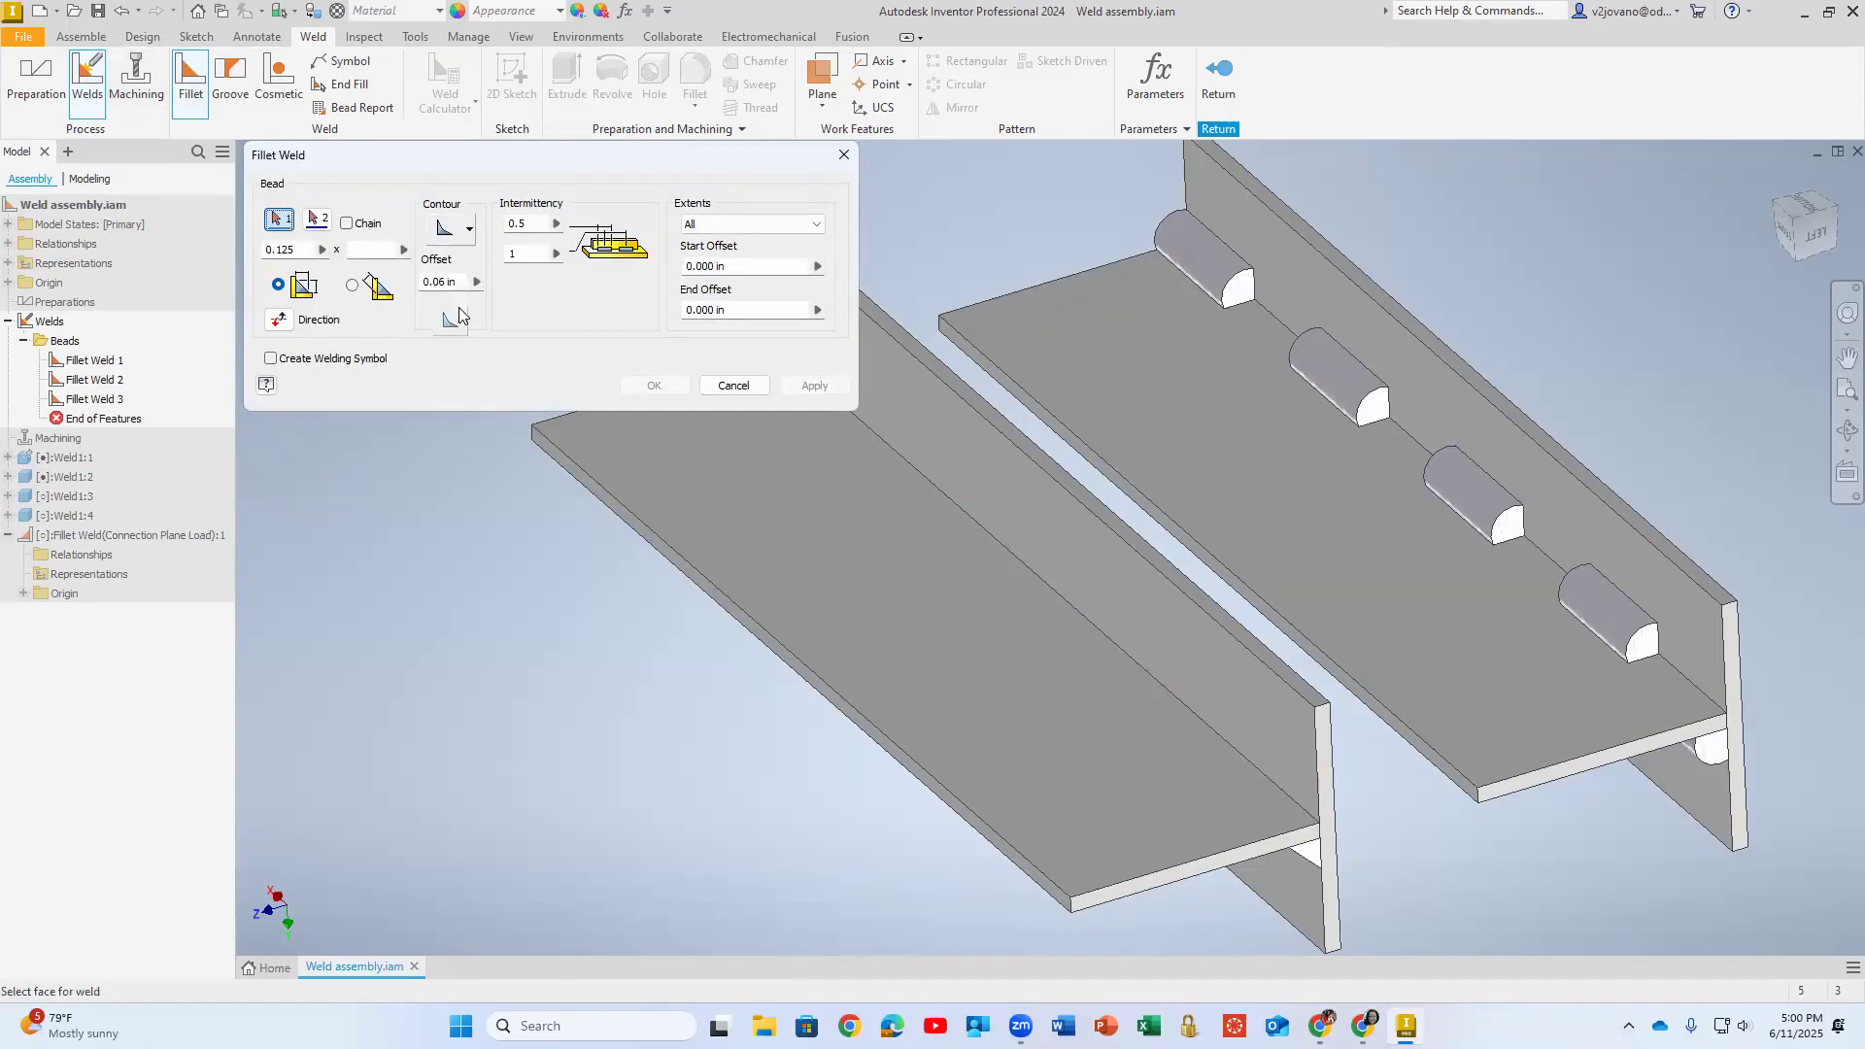
click(968, 550)
click(958, 478)
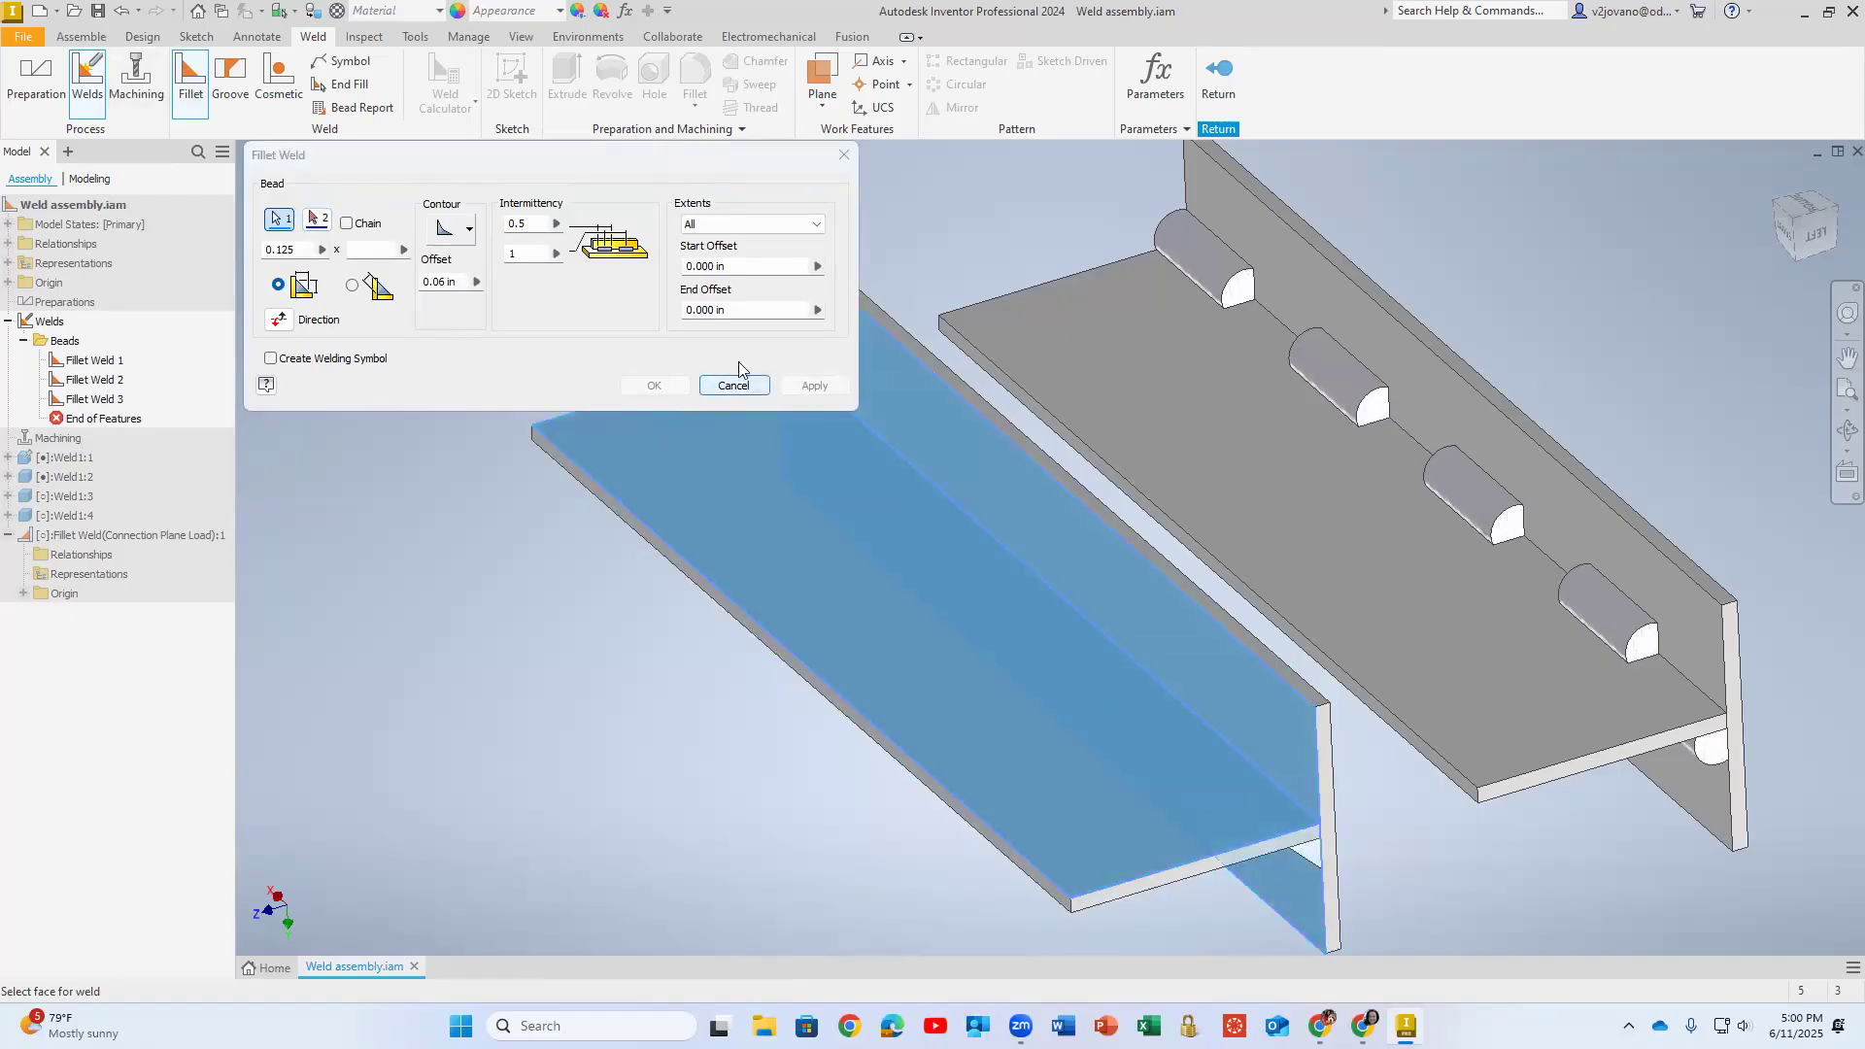
click(391, 250)
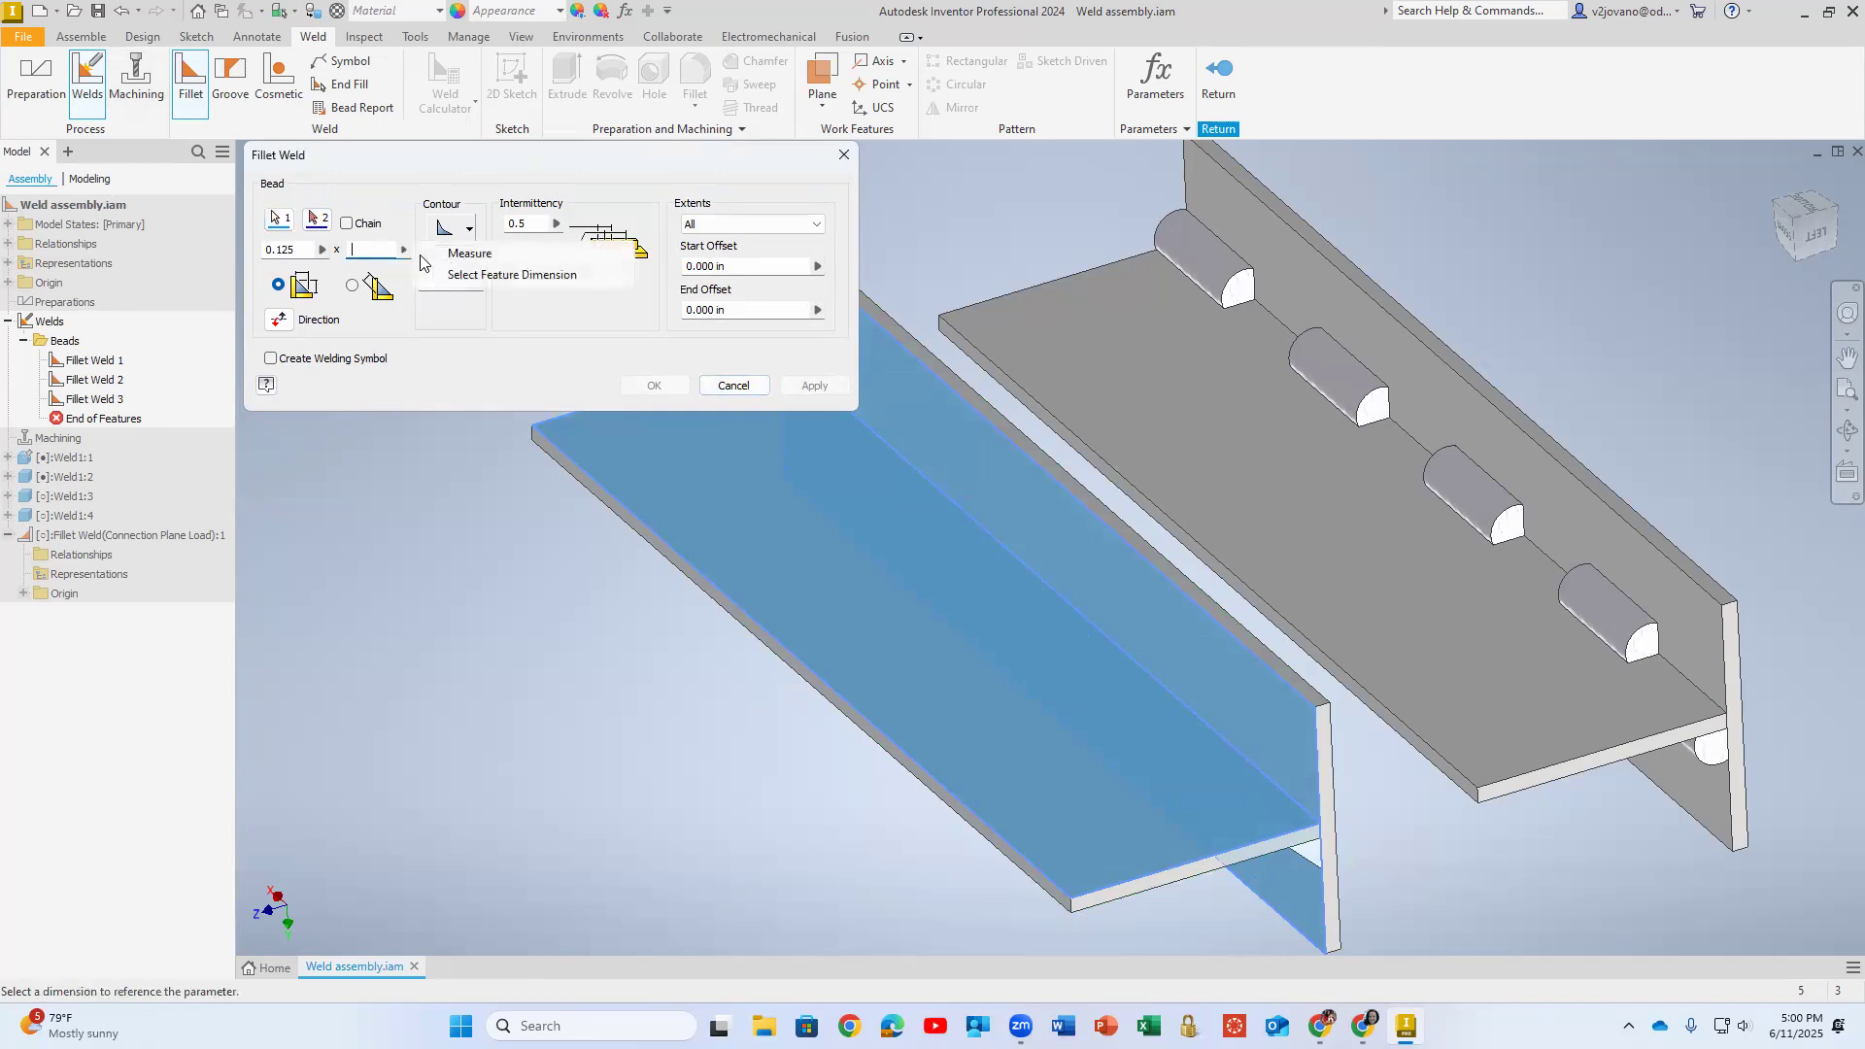
click(452, 253)
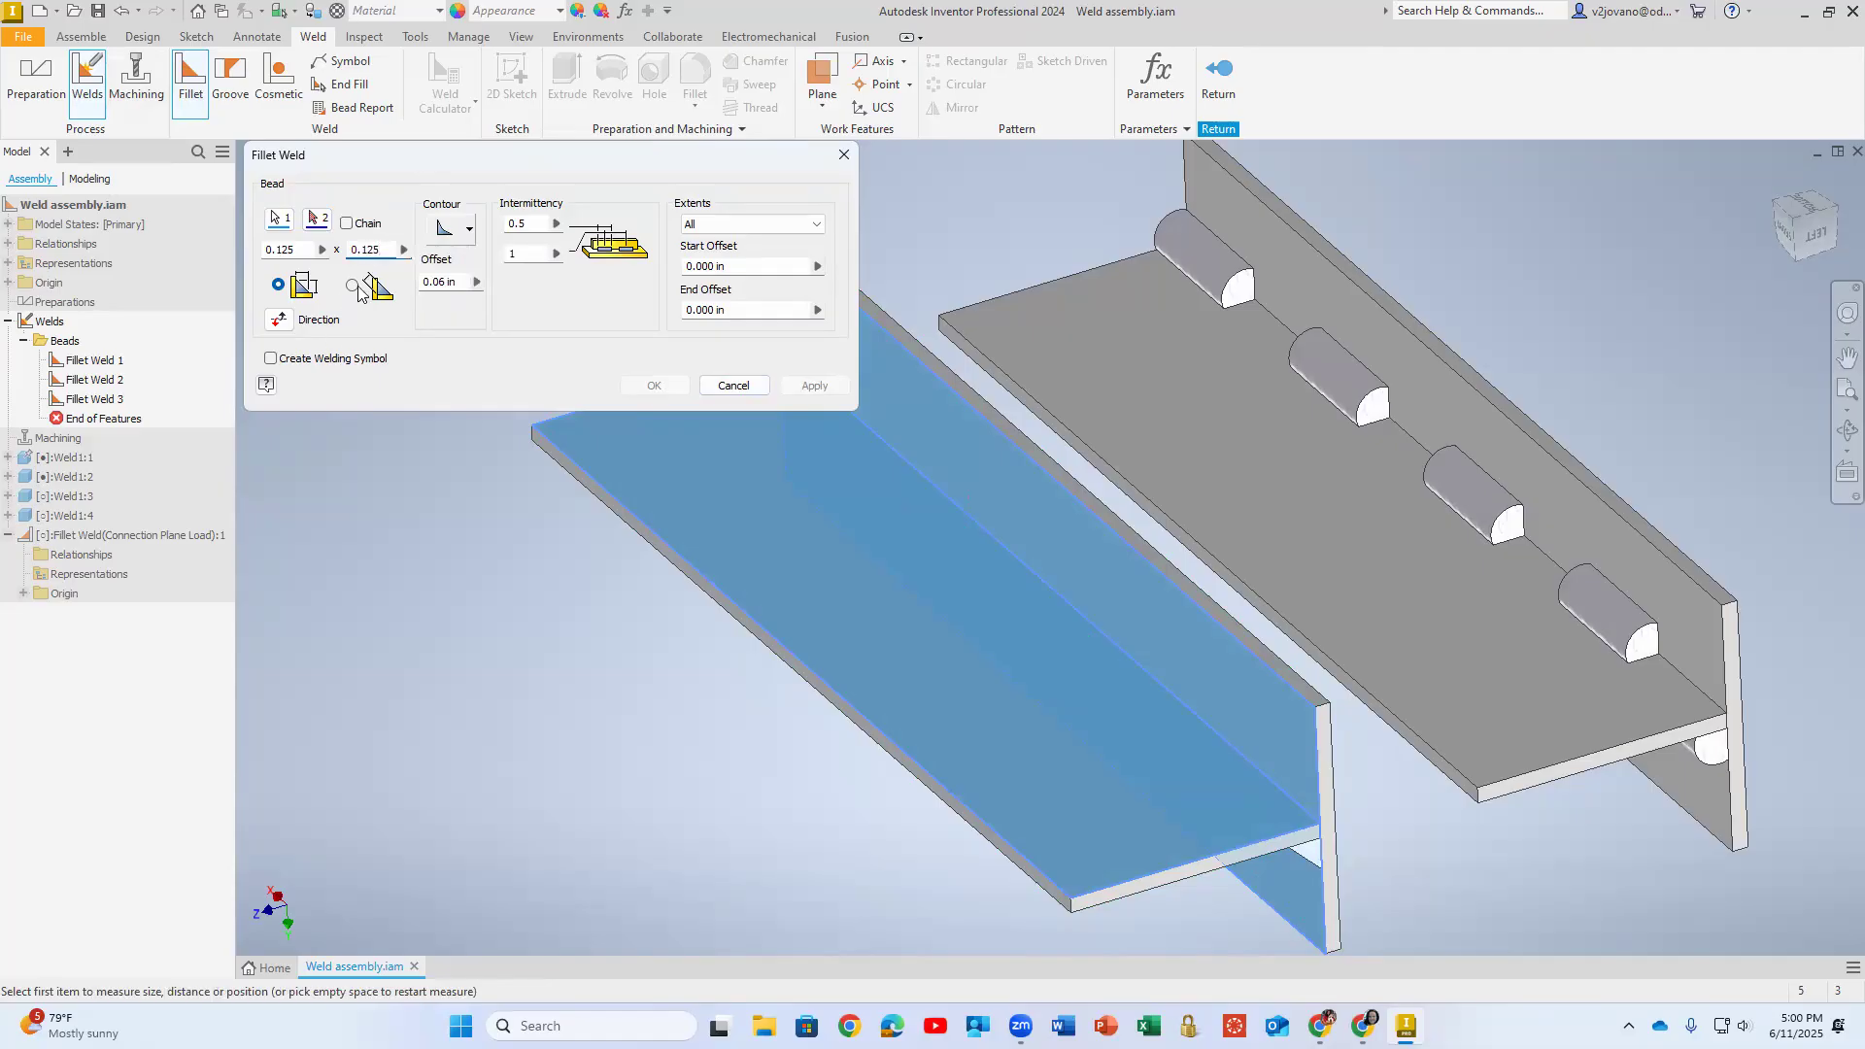
click(350, 287)
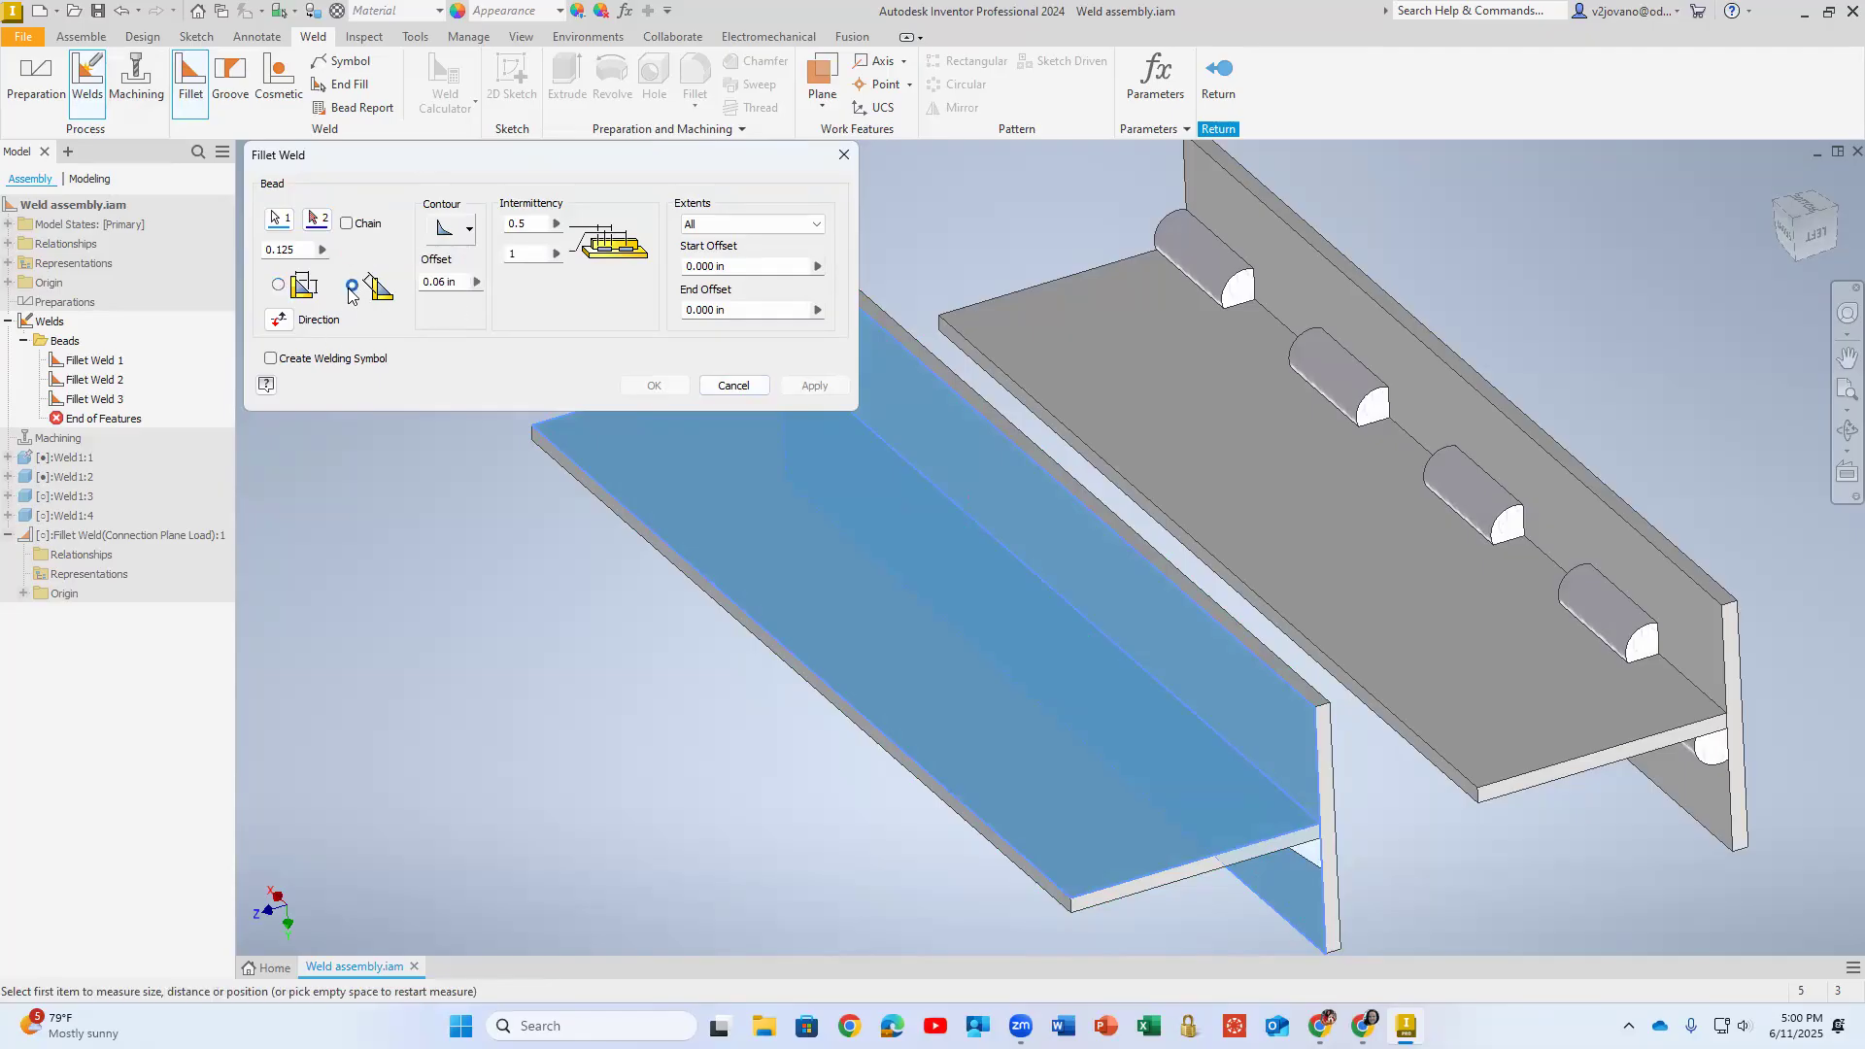
click(731, 385)
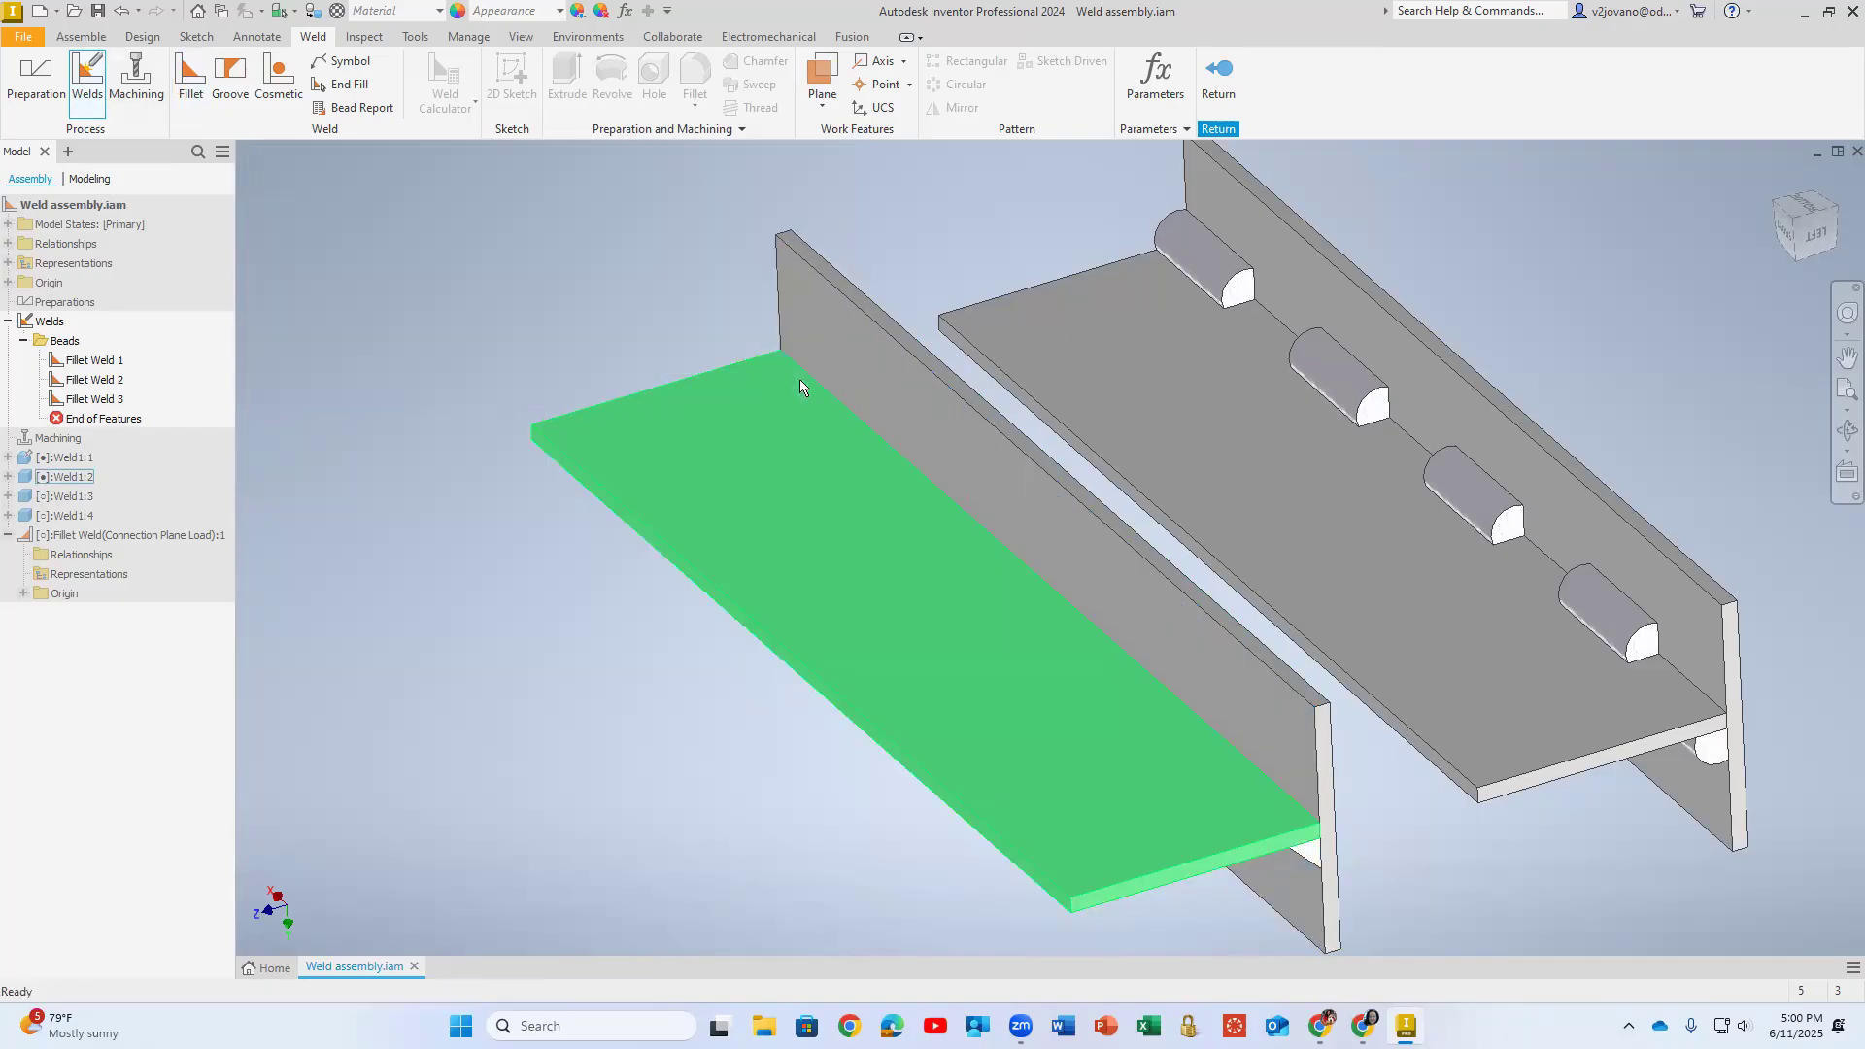
- Leave weld editing and open the first fillet weld's definition to review its settings
click(1203, 253)
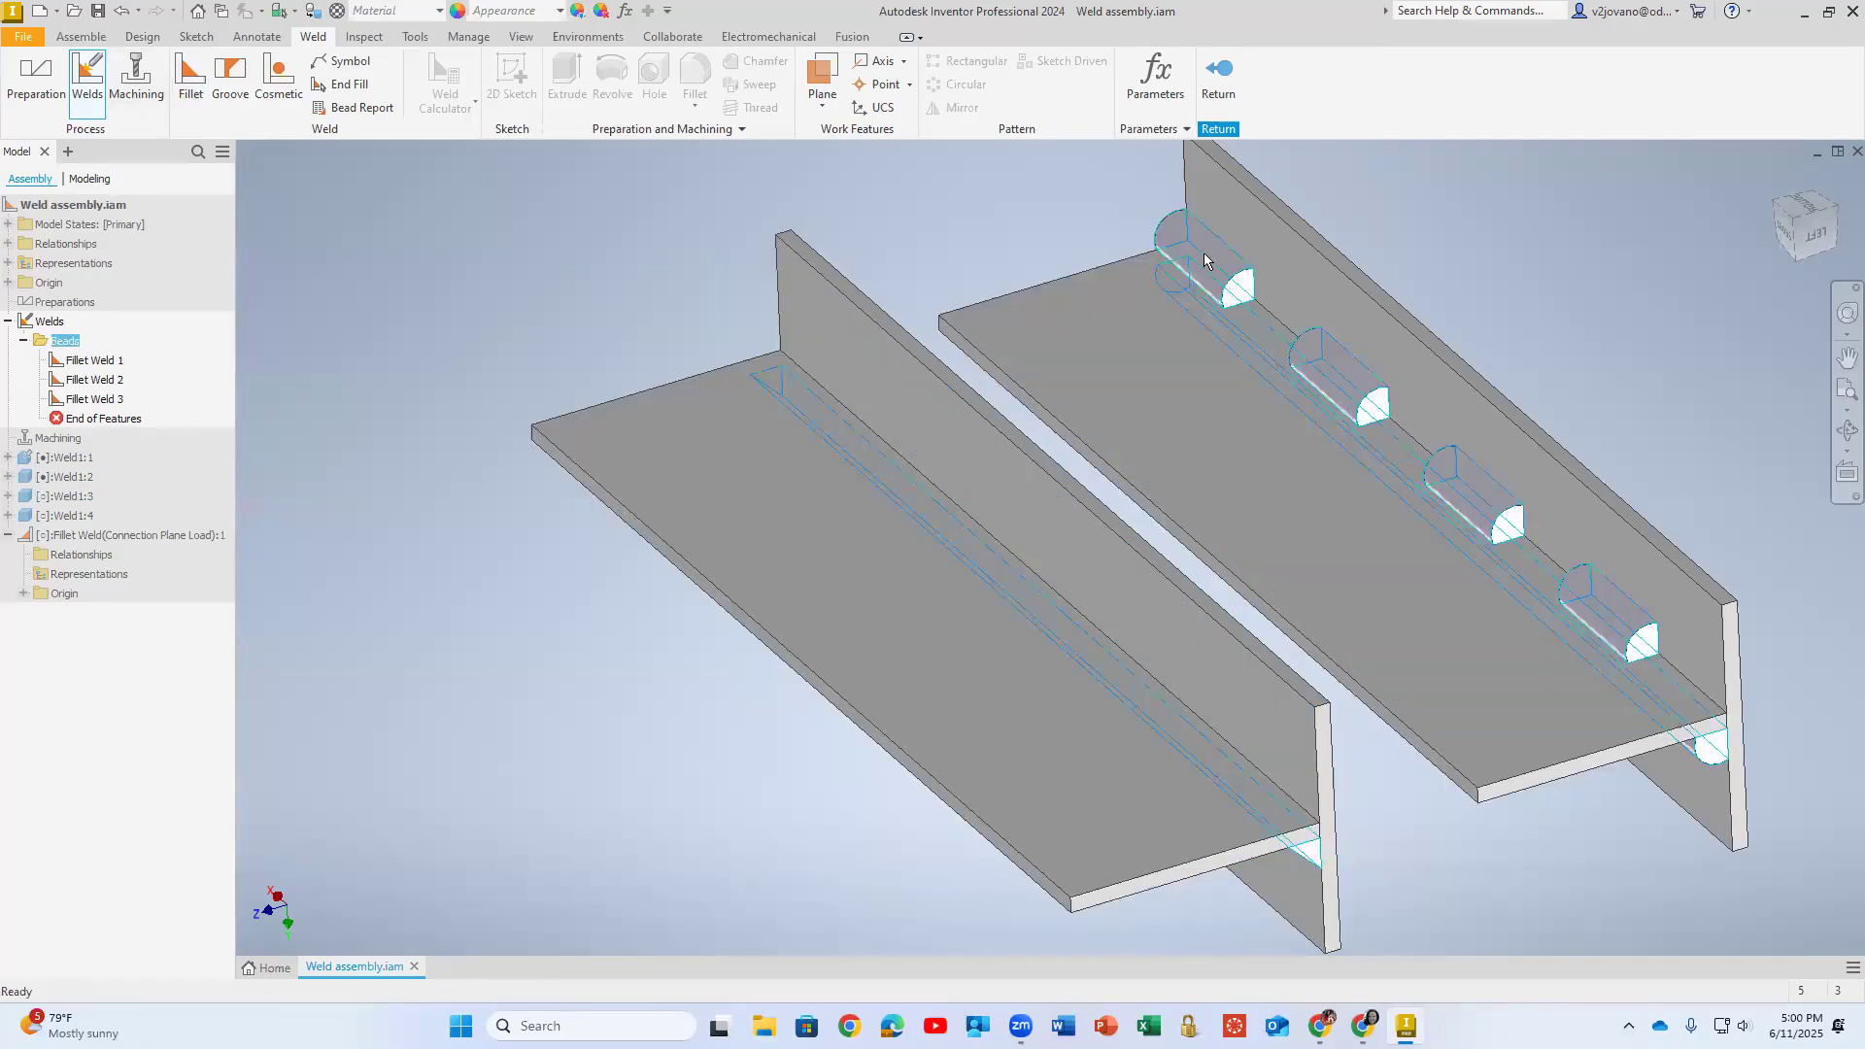
click(103, 363)
click(1220, 80)
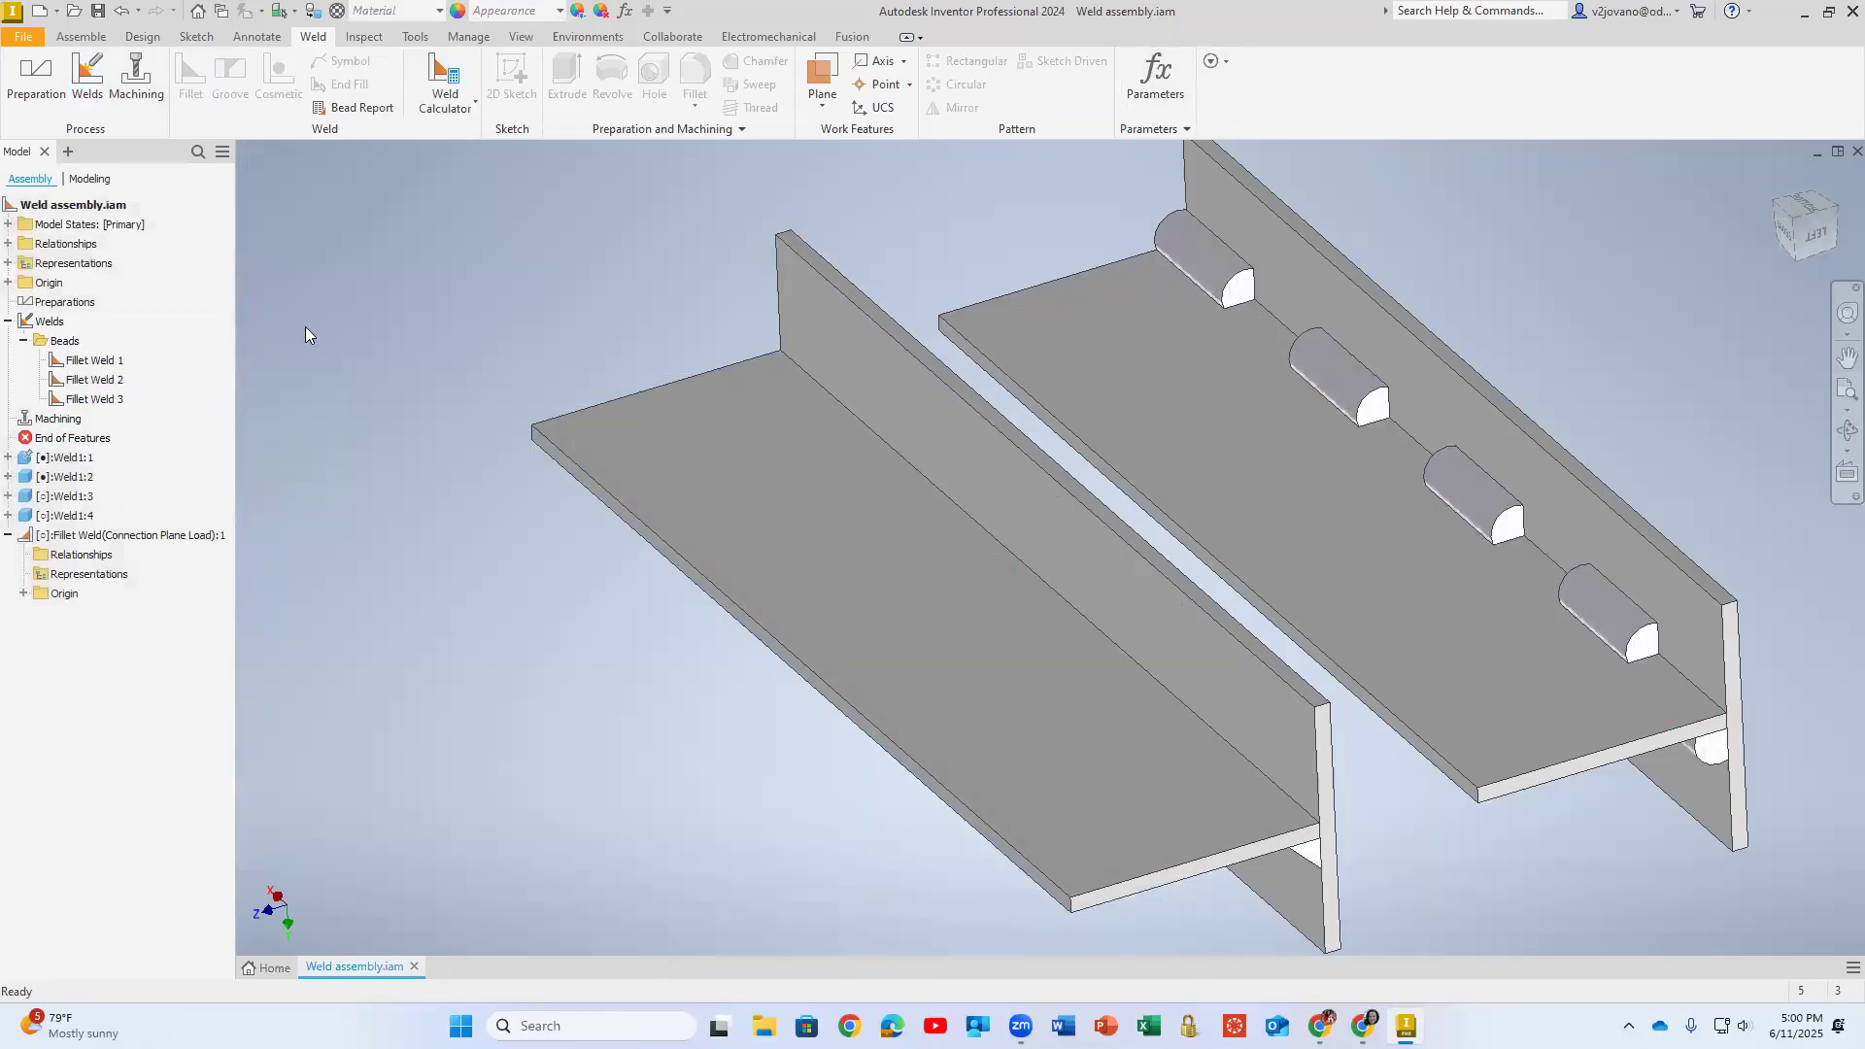
click(94, 361)
double_click(94, 362)
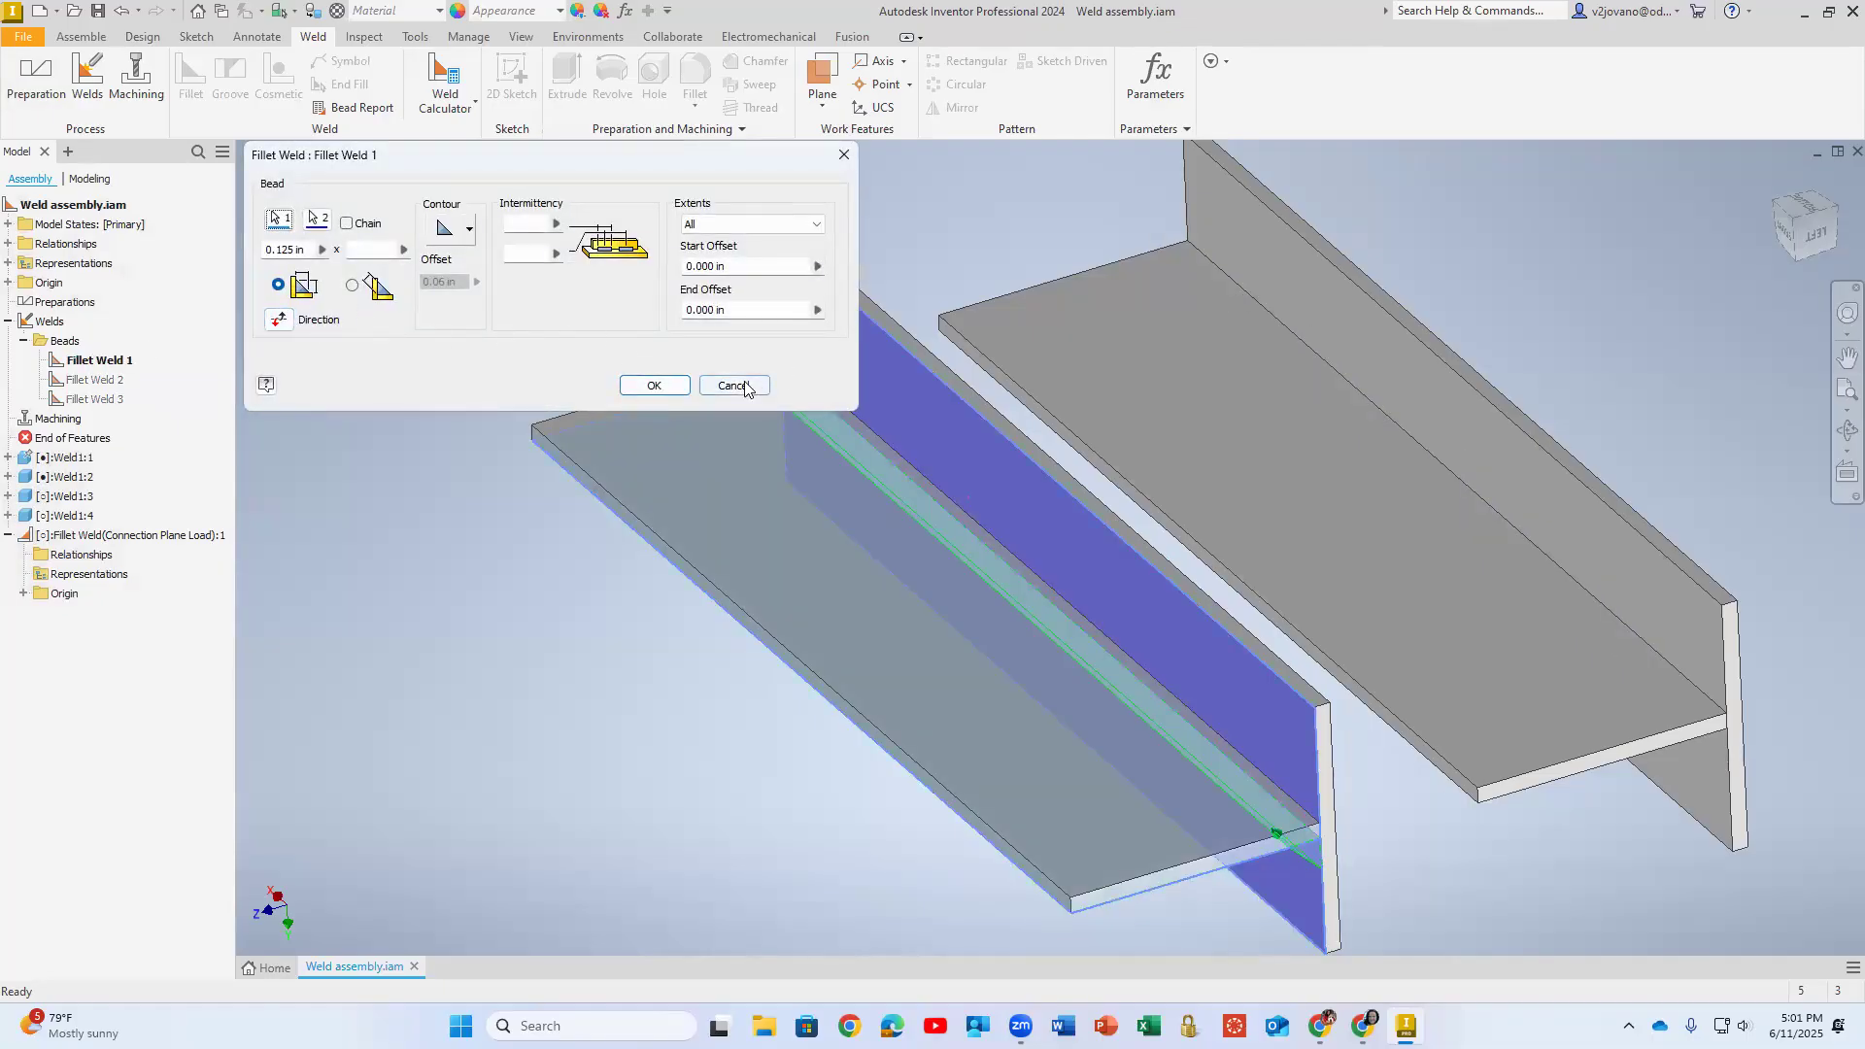
click(654, 385)
click(88, 76)
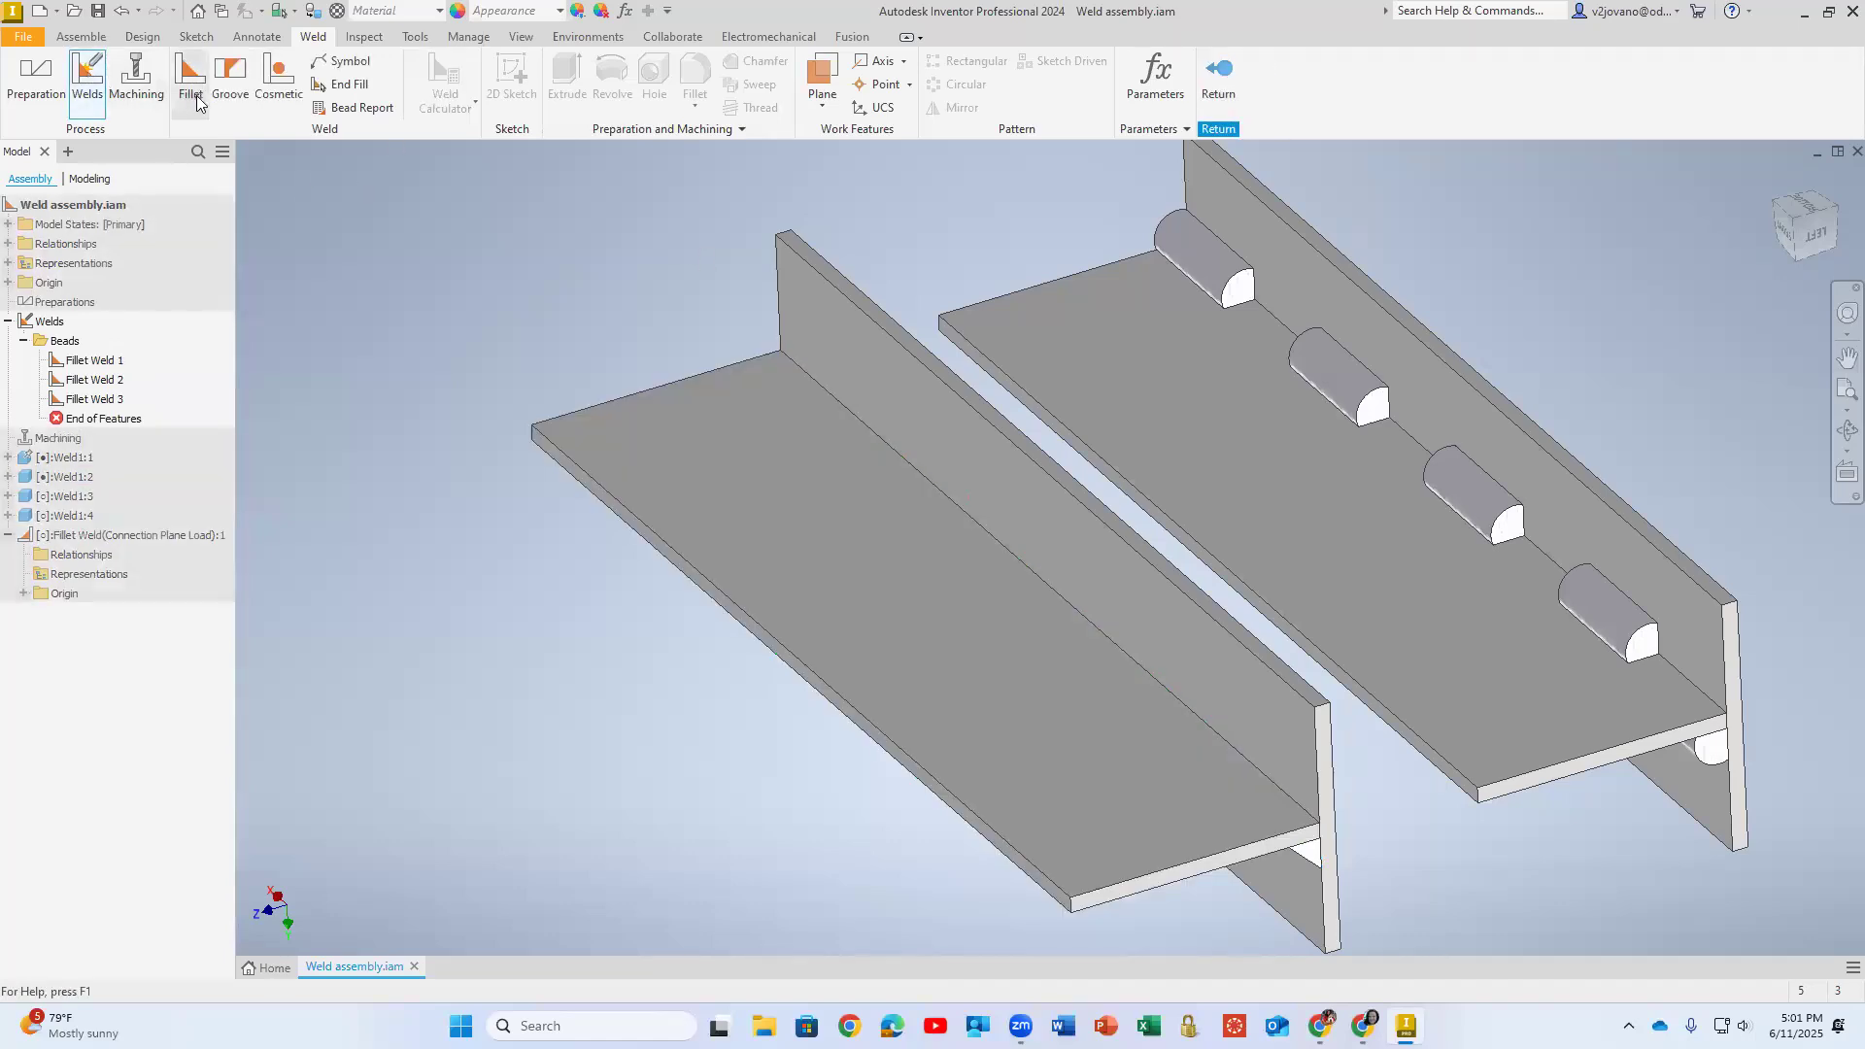
click(469, 229)
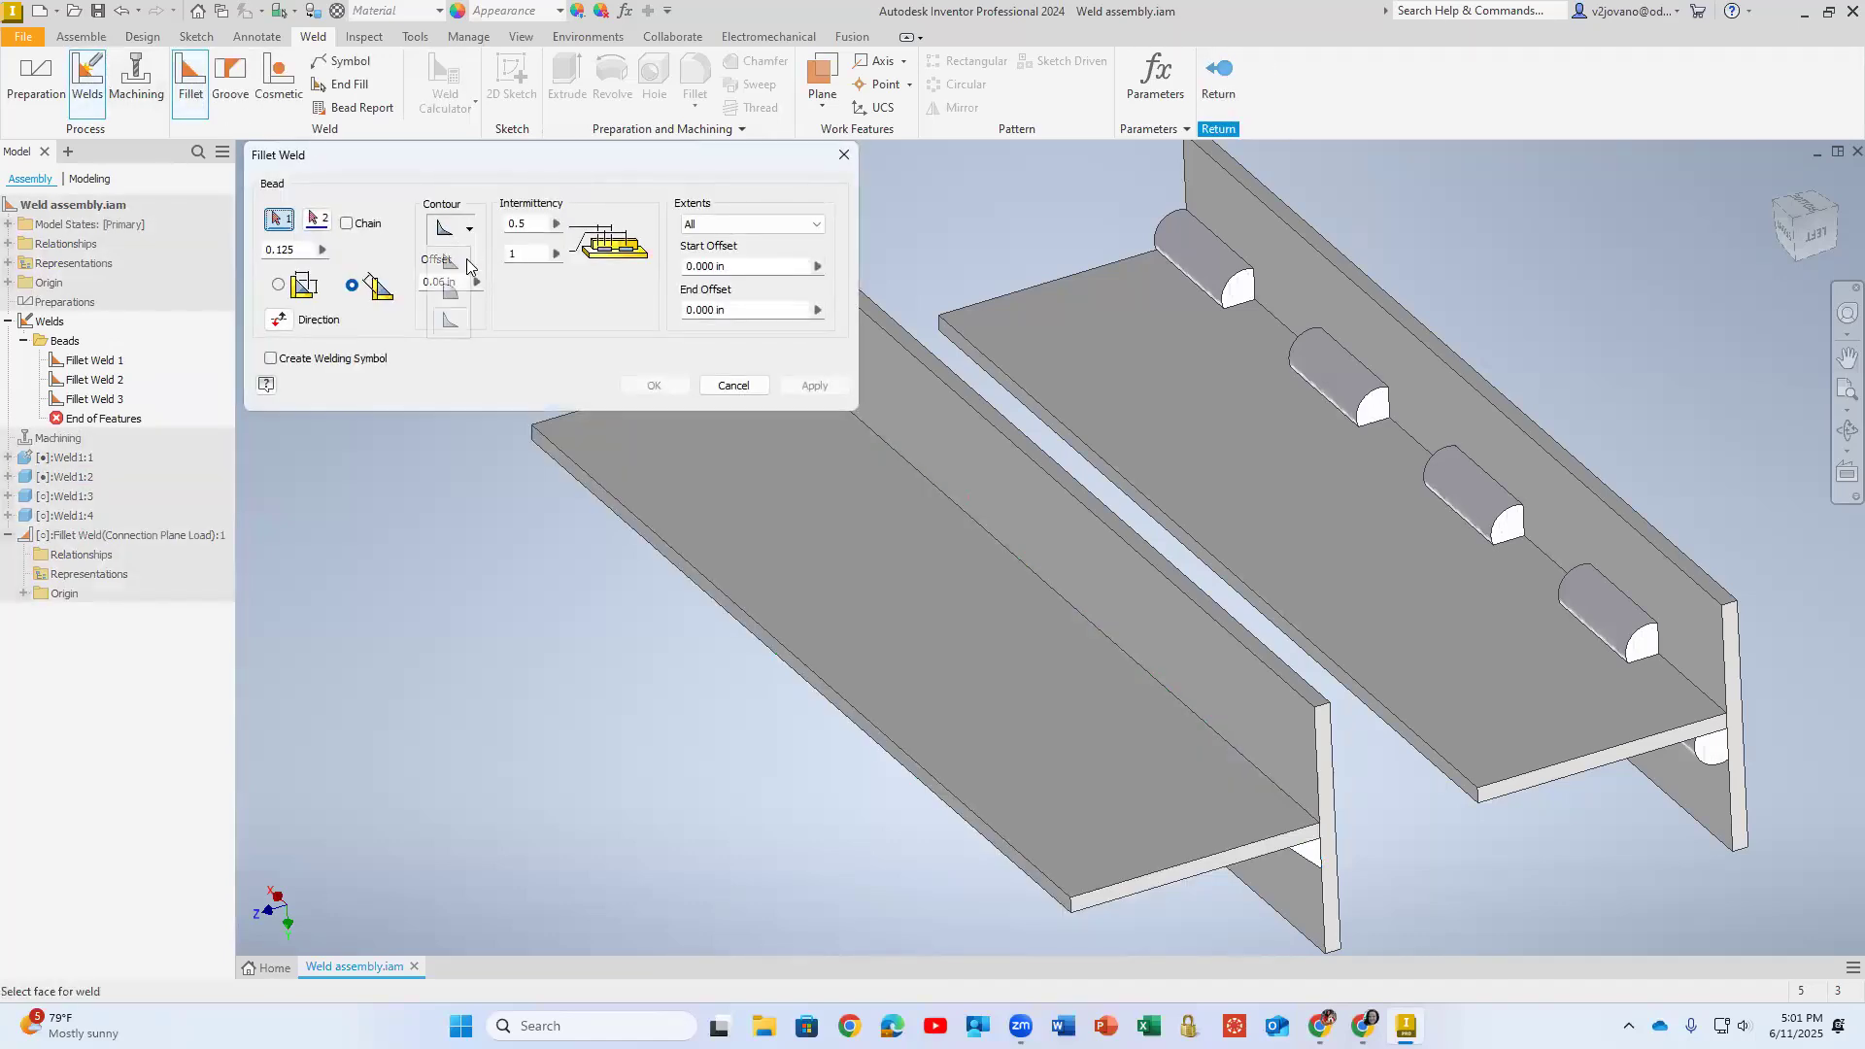
click(830, 569)
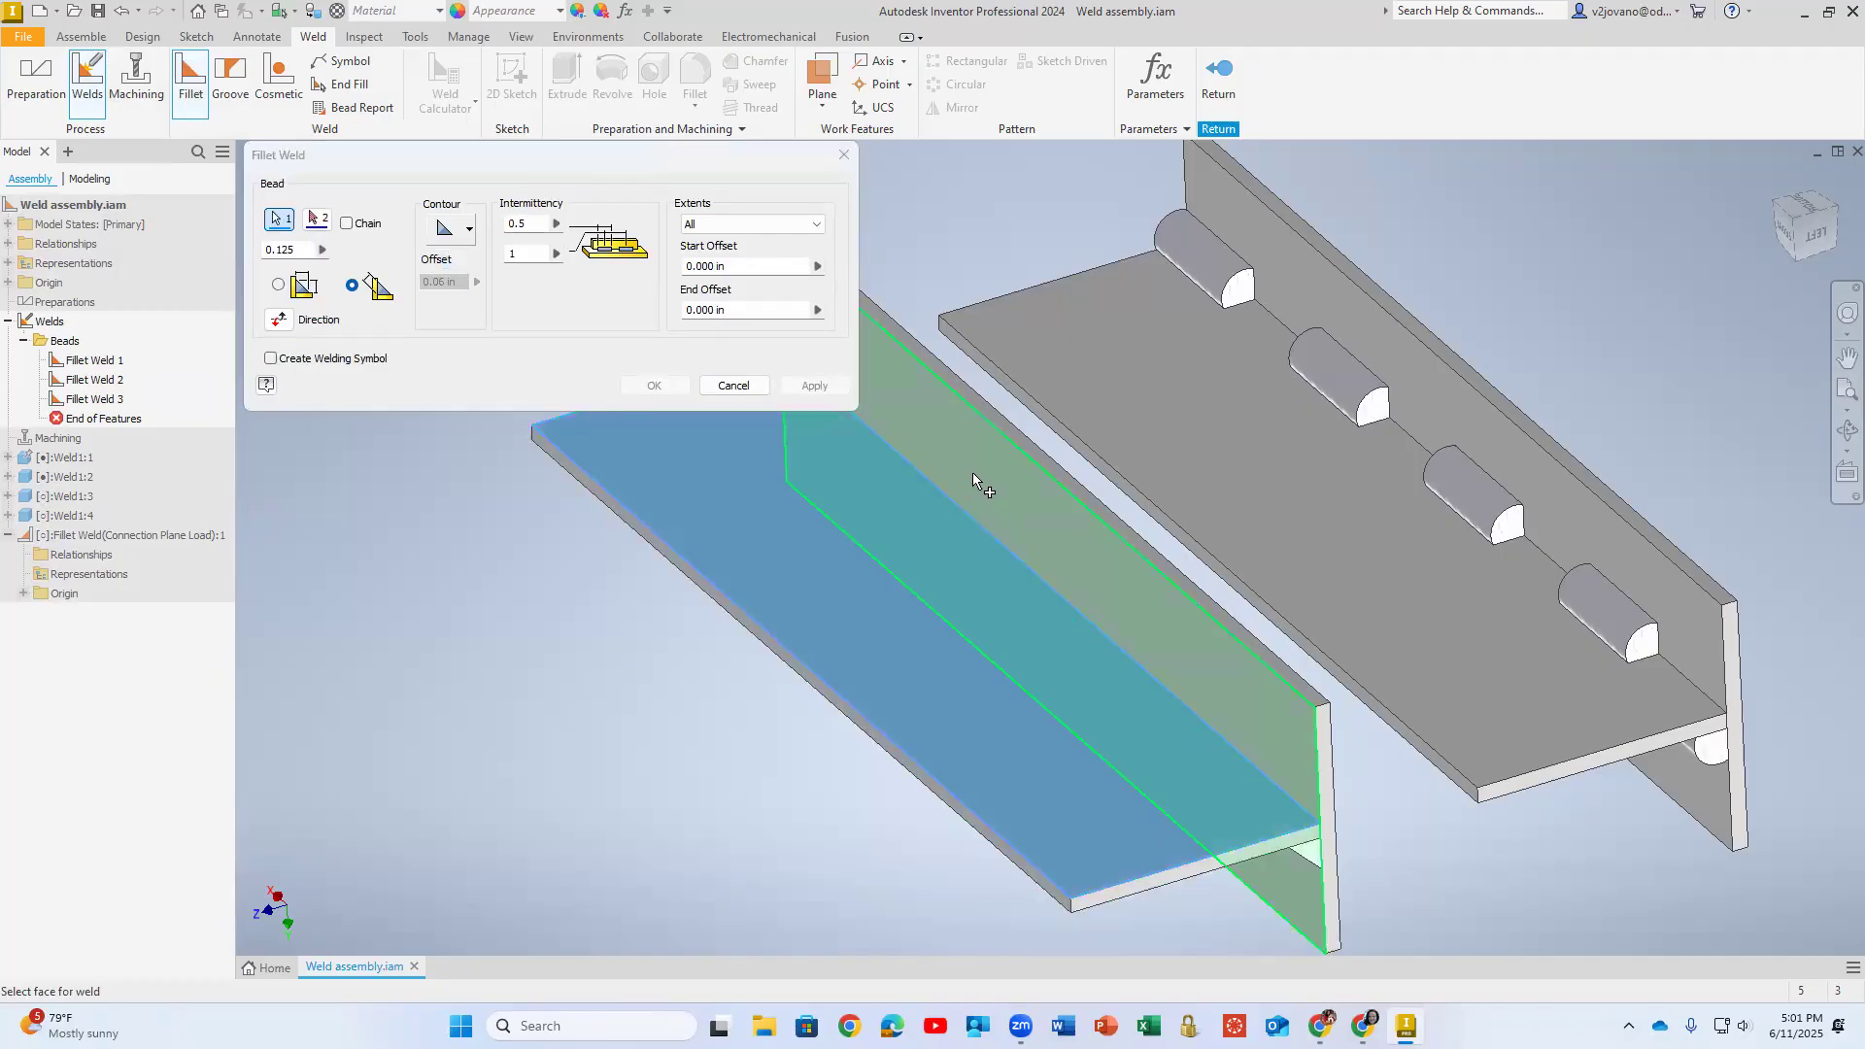
click(977, 466)
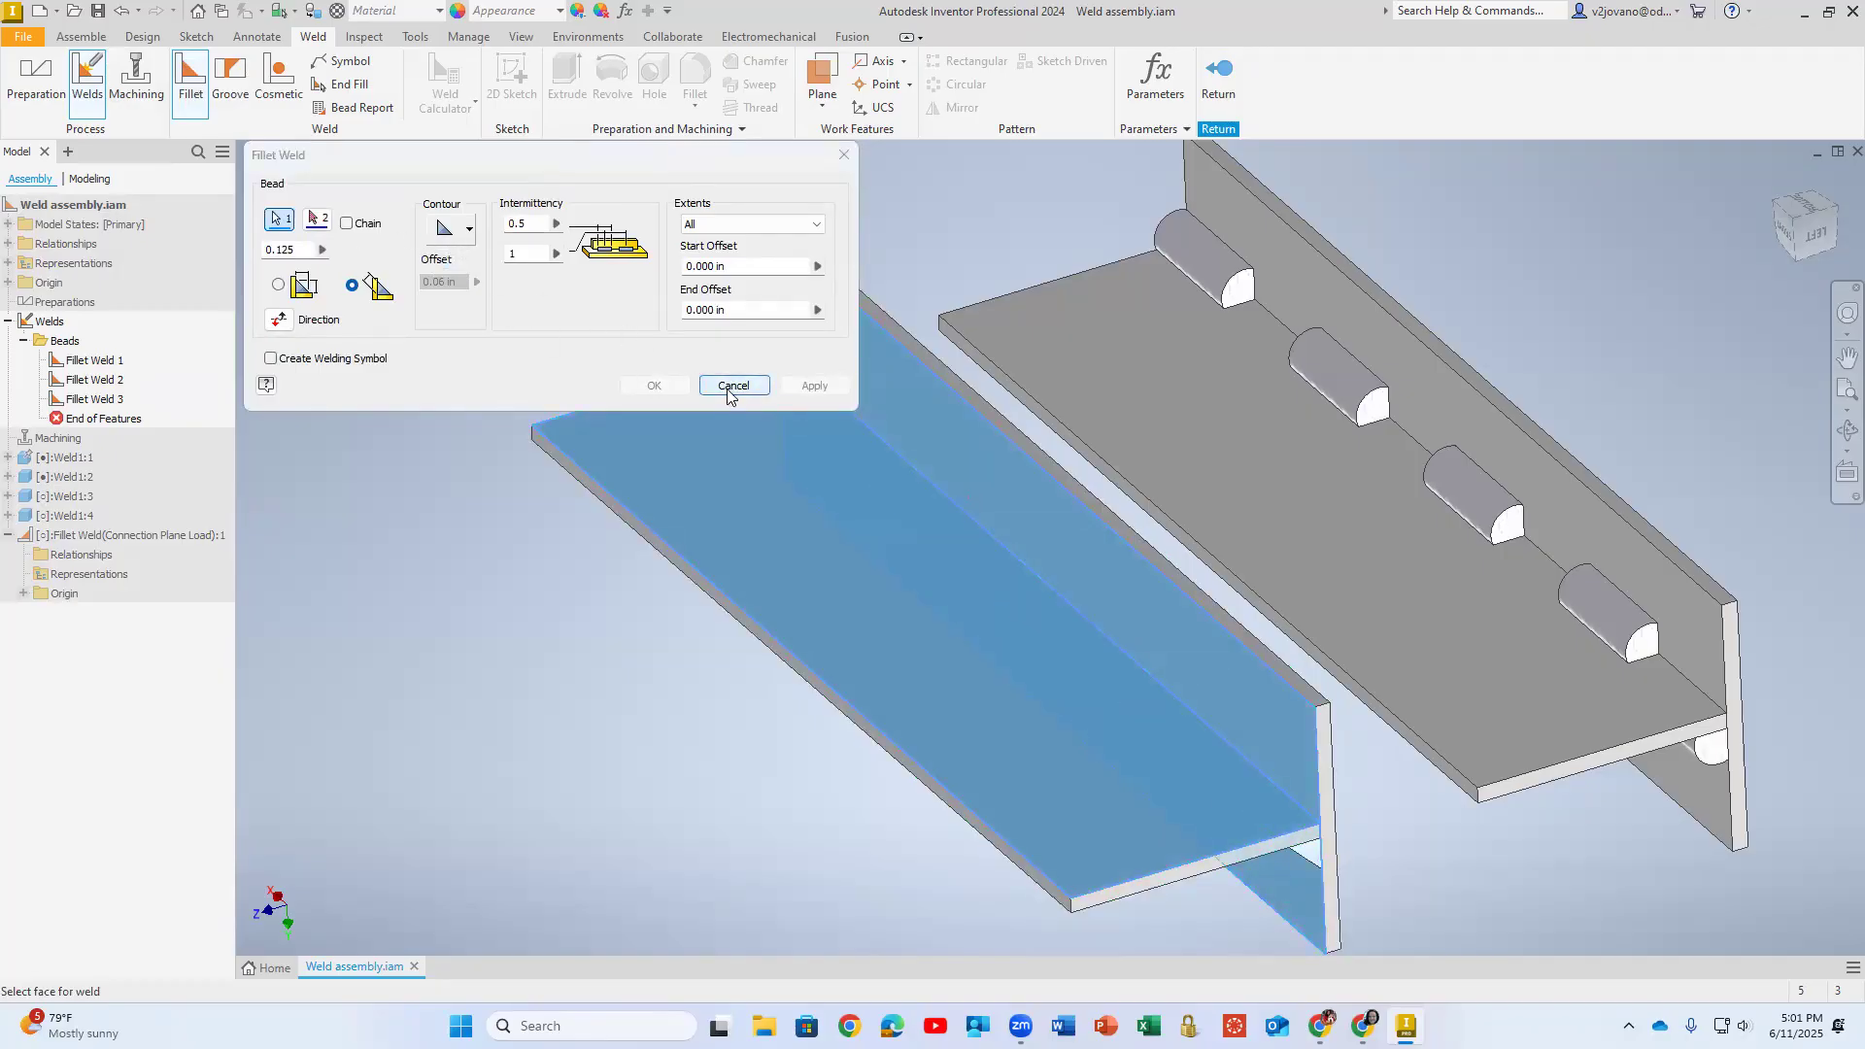
click(556, 252)
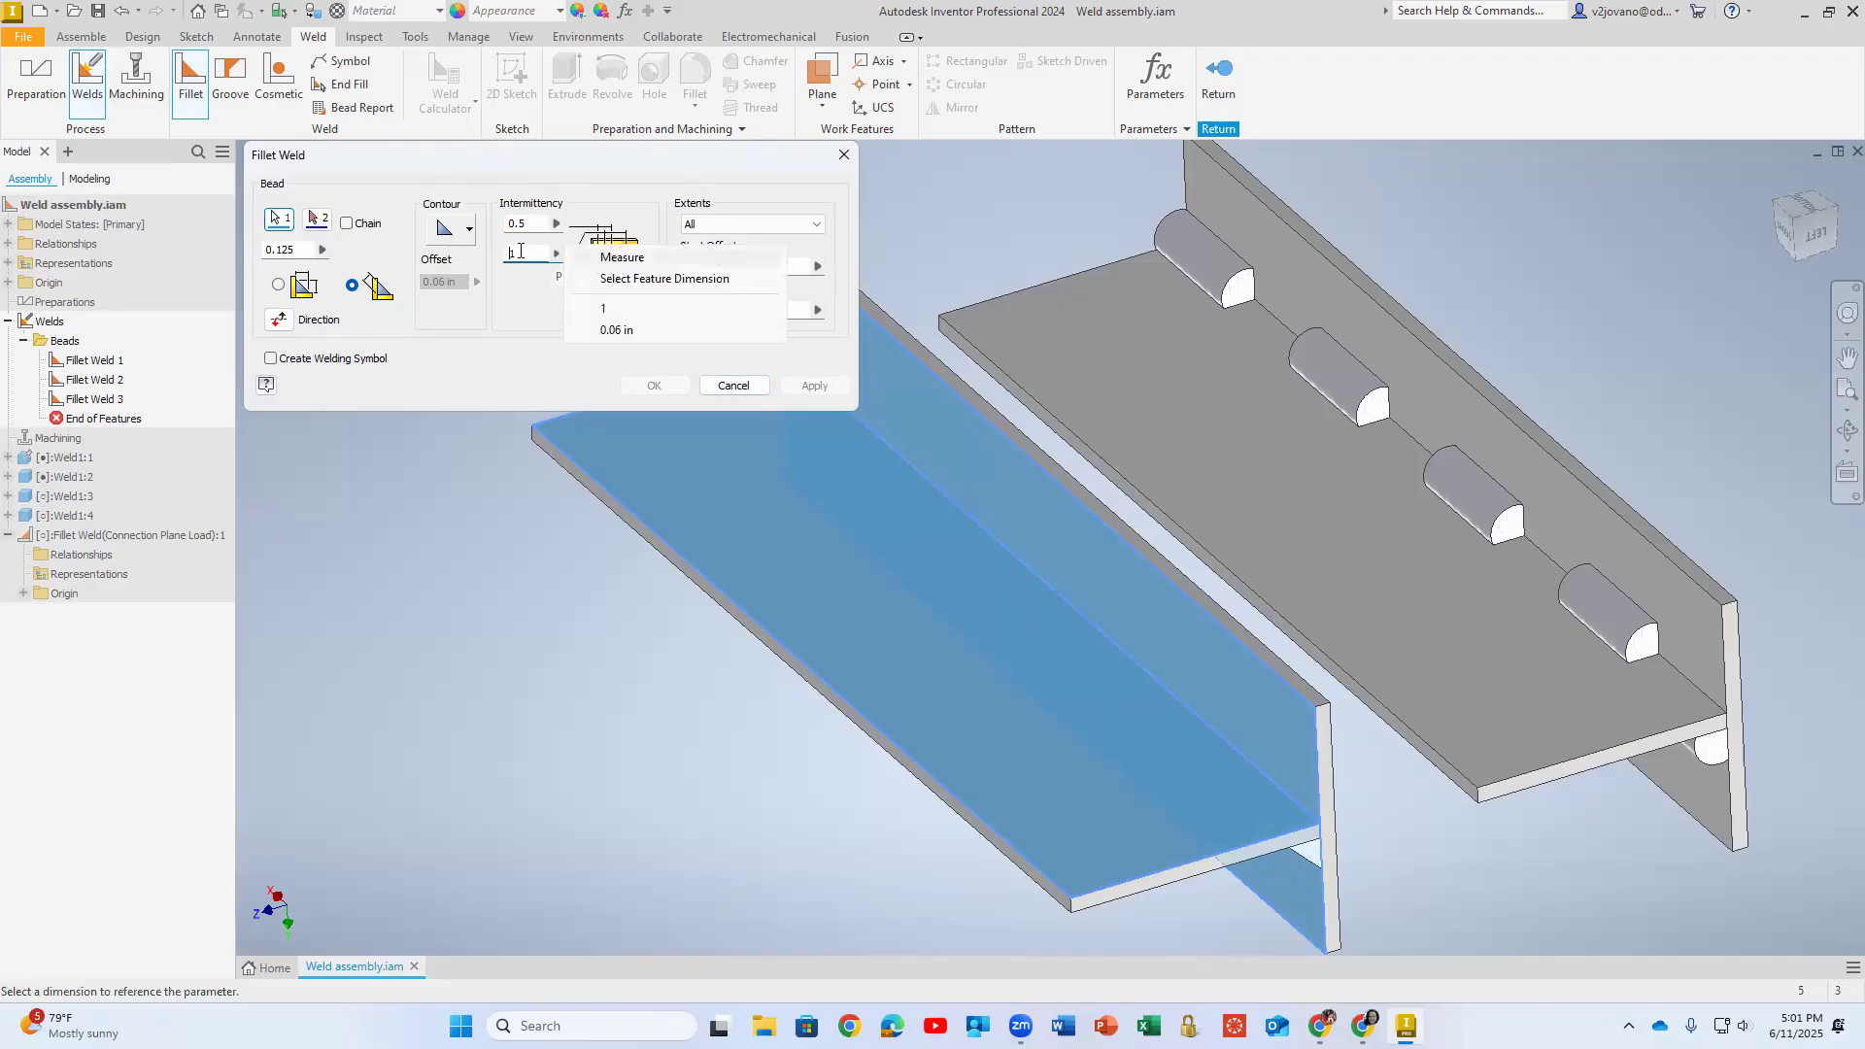
click(519, 250)
text(0)
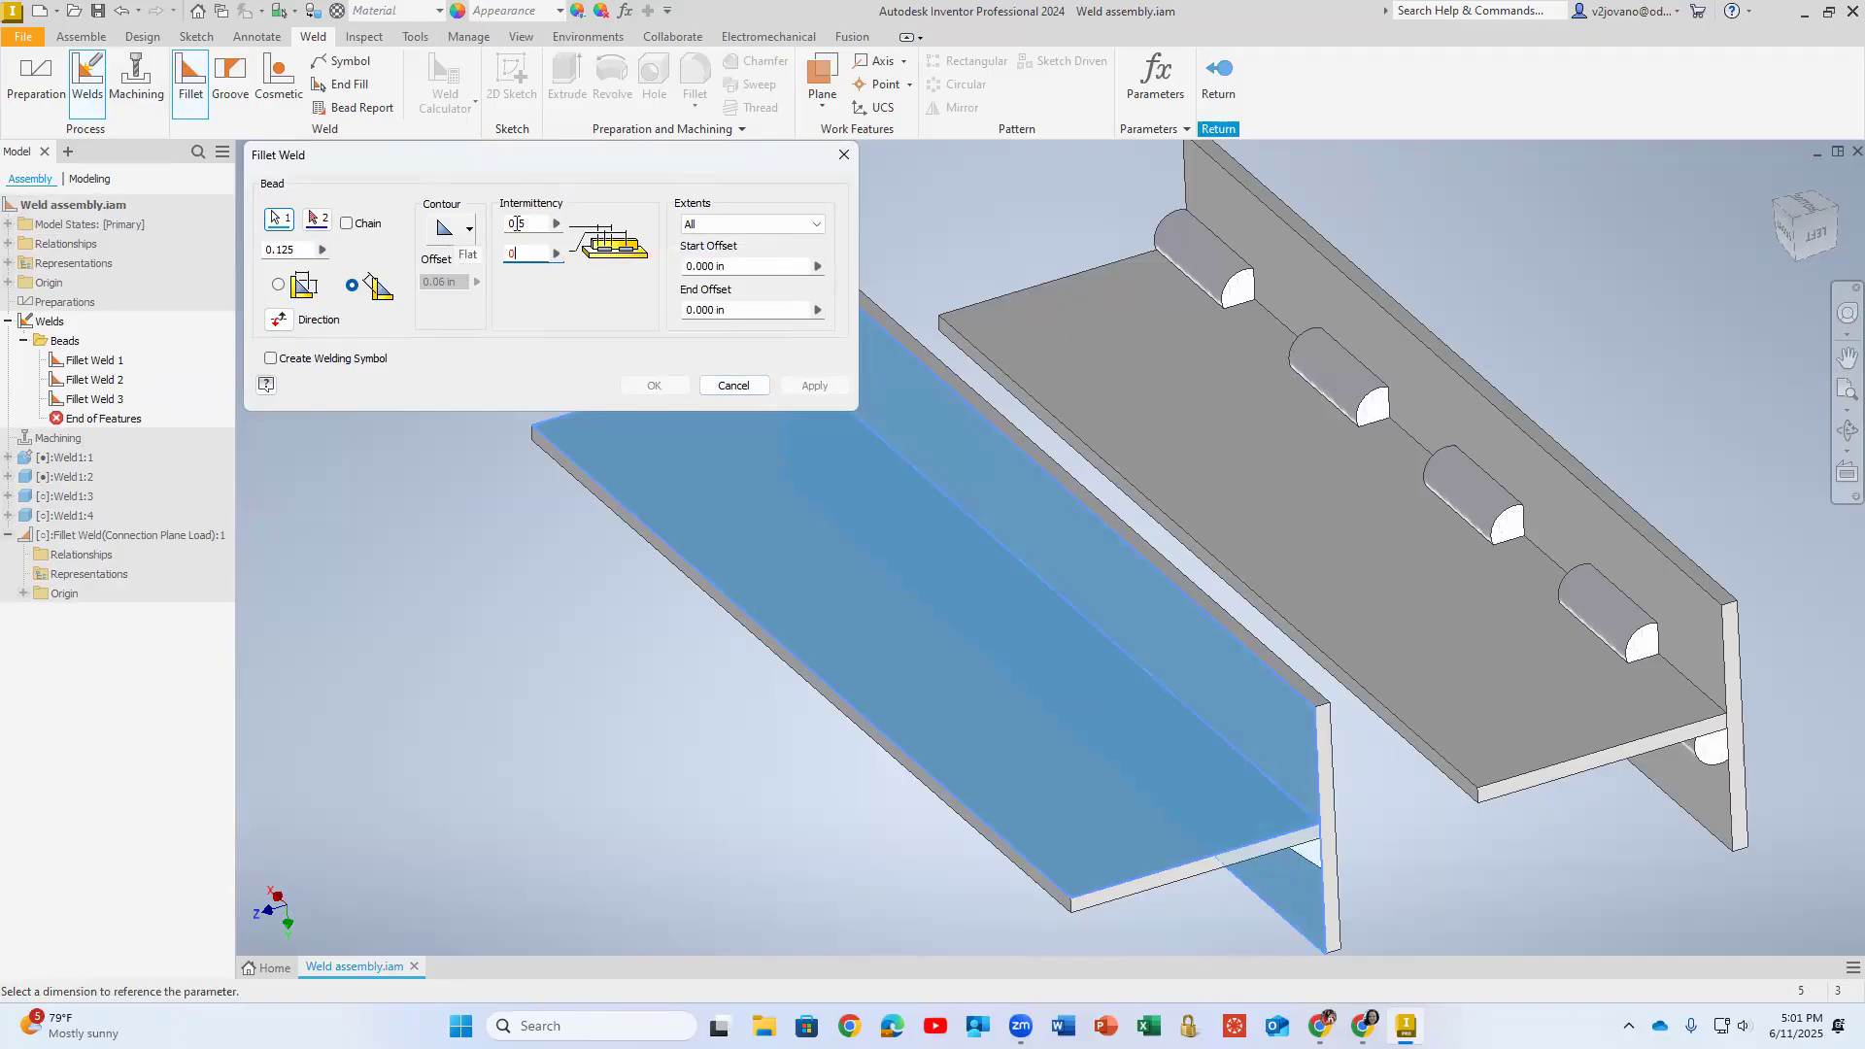
drag(531, 225, 464, 214)
text(0)
click(733, 385)
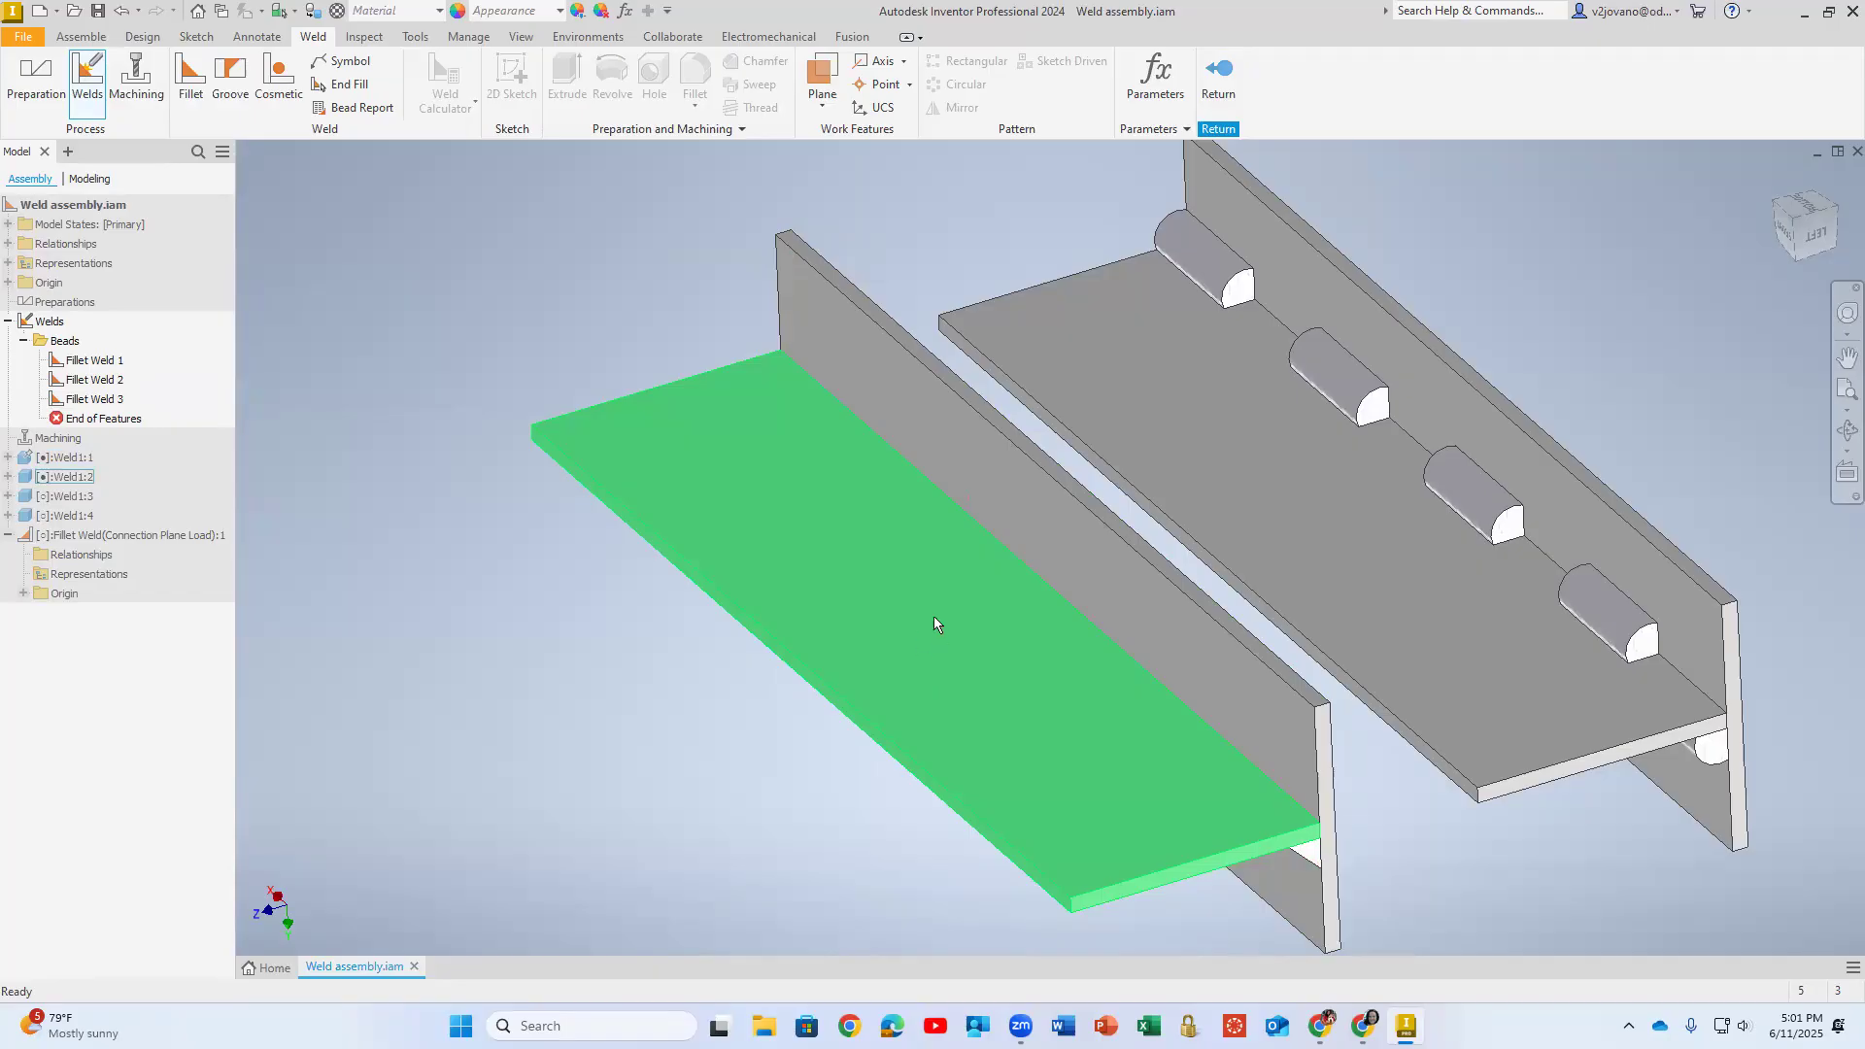
middle_drag(894, 561, 678, 490)
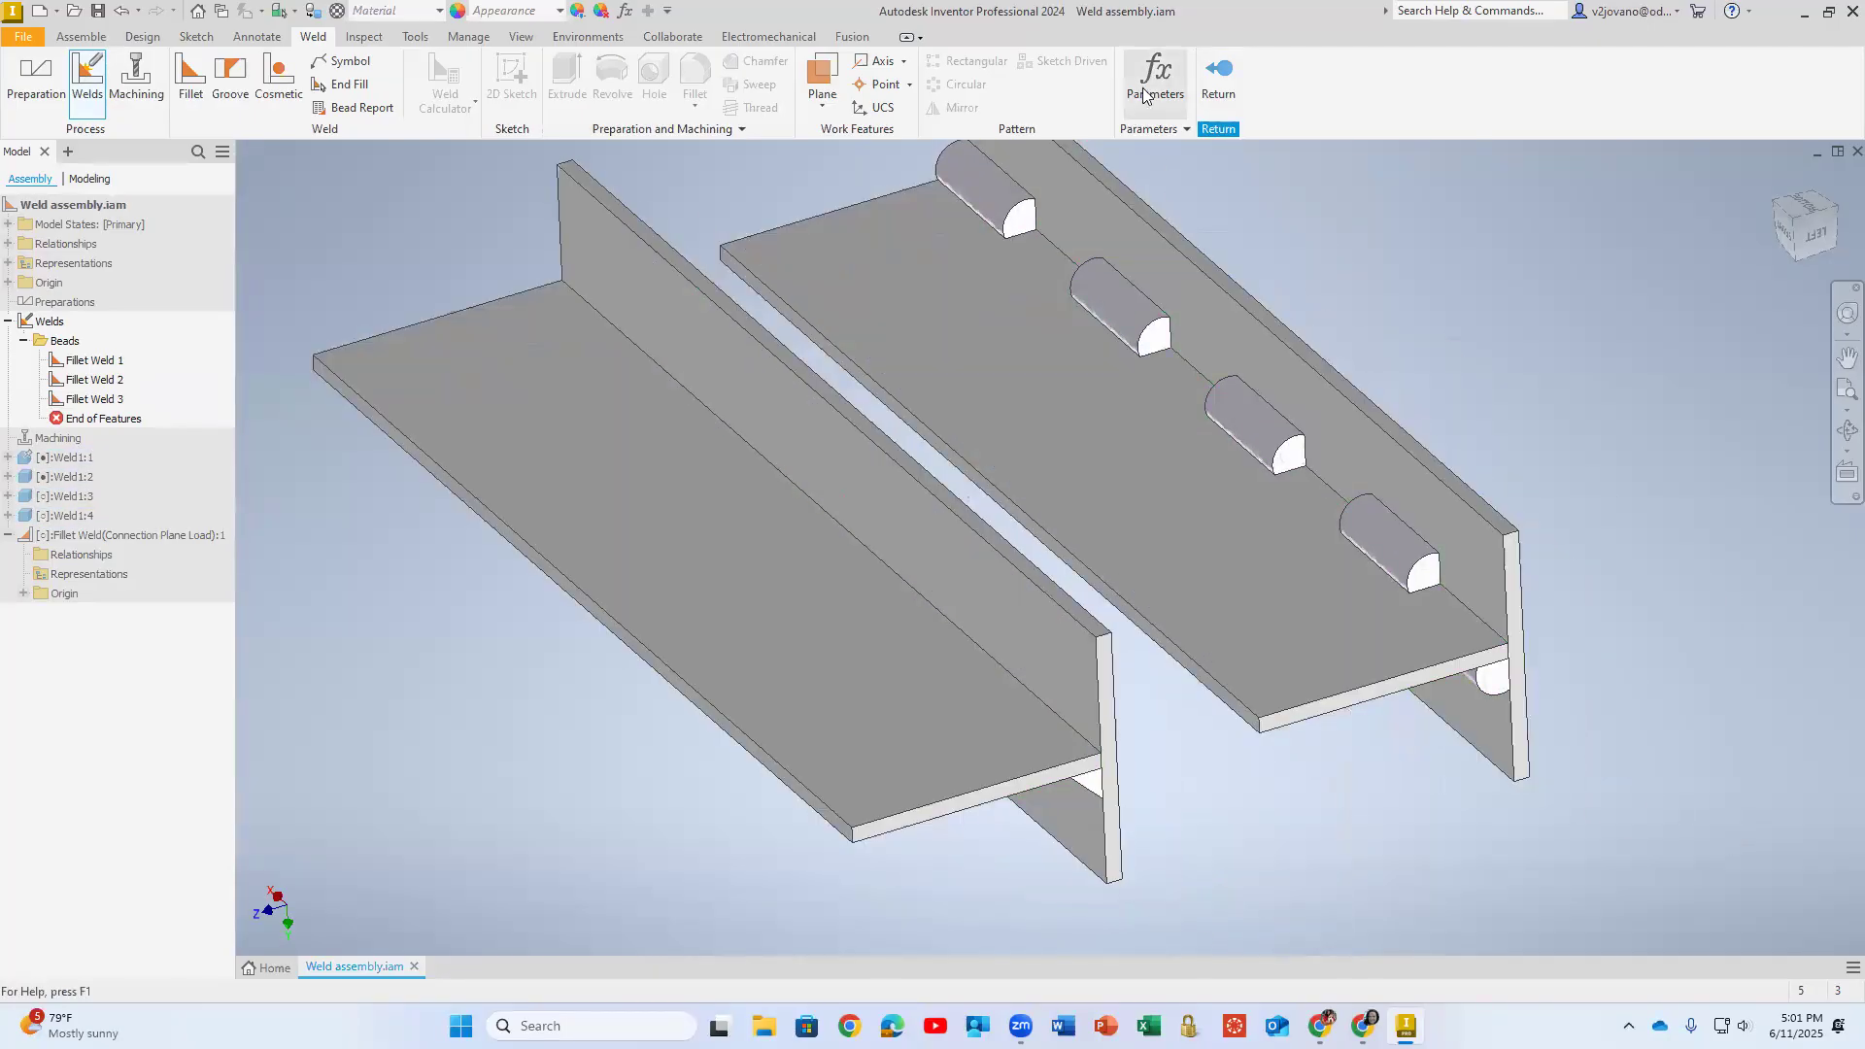
click(1224, 75)
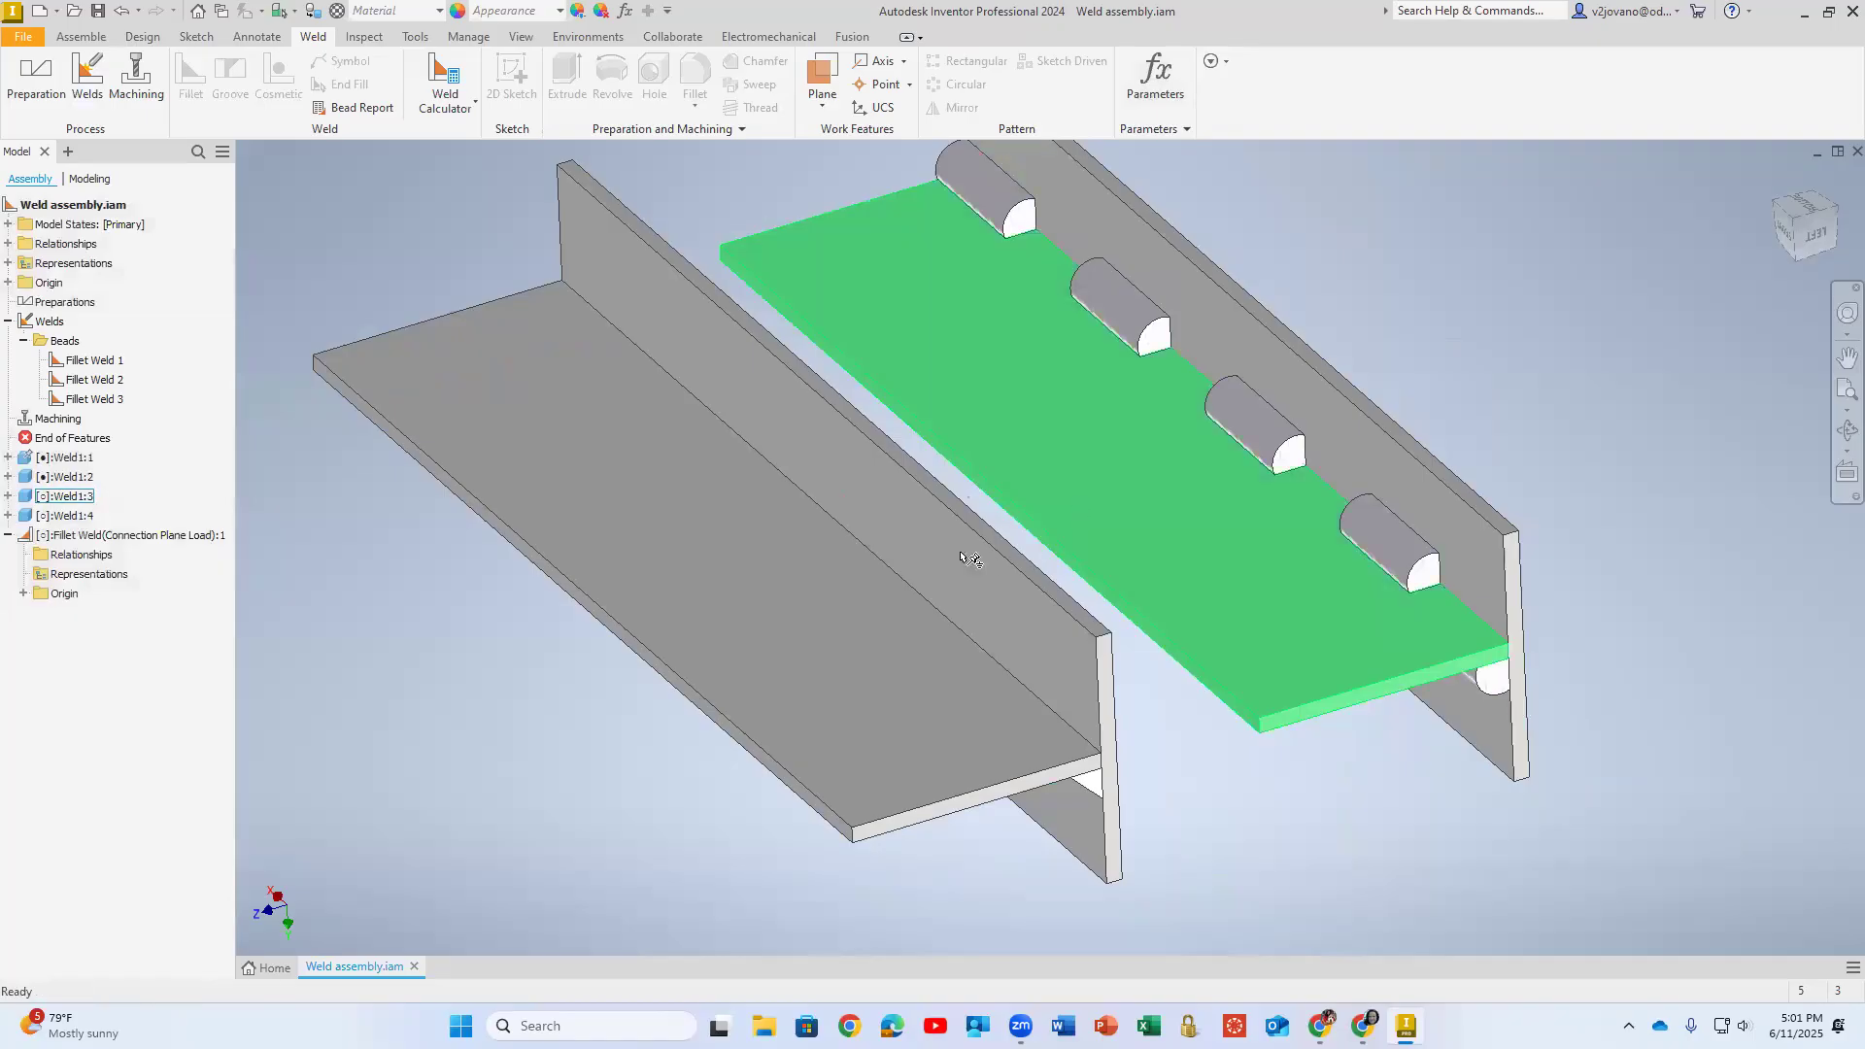
- Copy the two plates of the T pair without the intermittent weld and place the copy beyond the intermittently welded pair
mouse_move(916, 492)
shift+middle_down()
mouse_move(949, 346)
mouse_move(1095, 283)
mouse_move(978, 500)
mouse_move(991, 582)
mouse_move(974, 574)
mouse_move(1000, 537)
mouse_move(1002, 576)
mouse_move(1033, 470)
mouse_move(1165, 333)
mouse_move(1295, 337)
mouse_move(1215, 420)
mouse_move(1097, 364)
mouse_move(1186, 399)
mouse_move(1116, 433)
shift+middle_up()
scroll(1004, 491, down, 3)
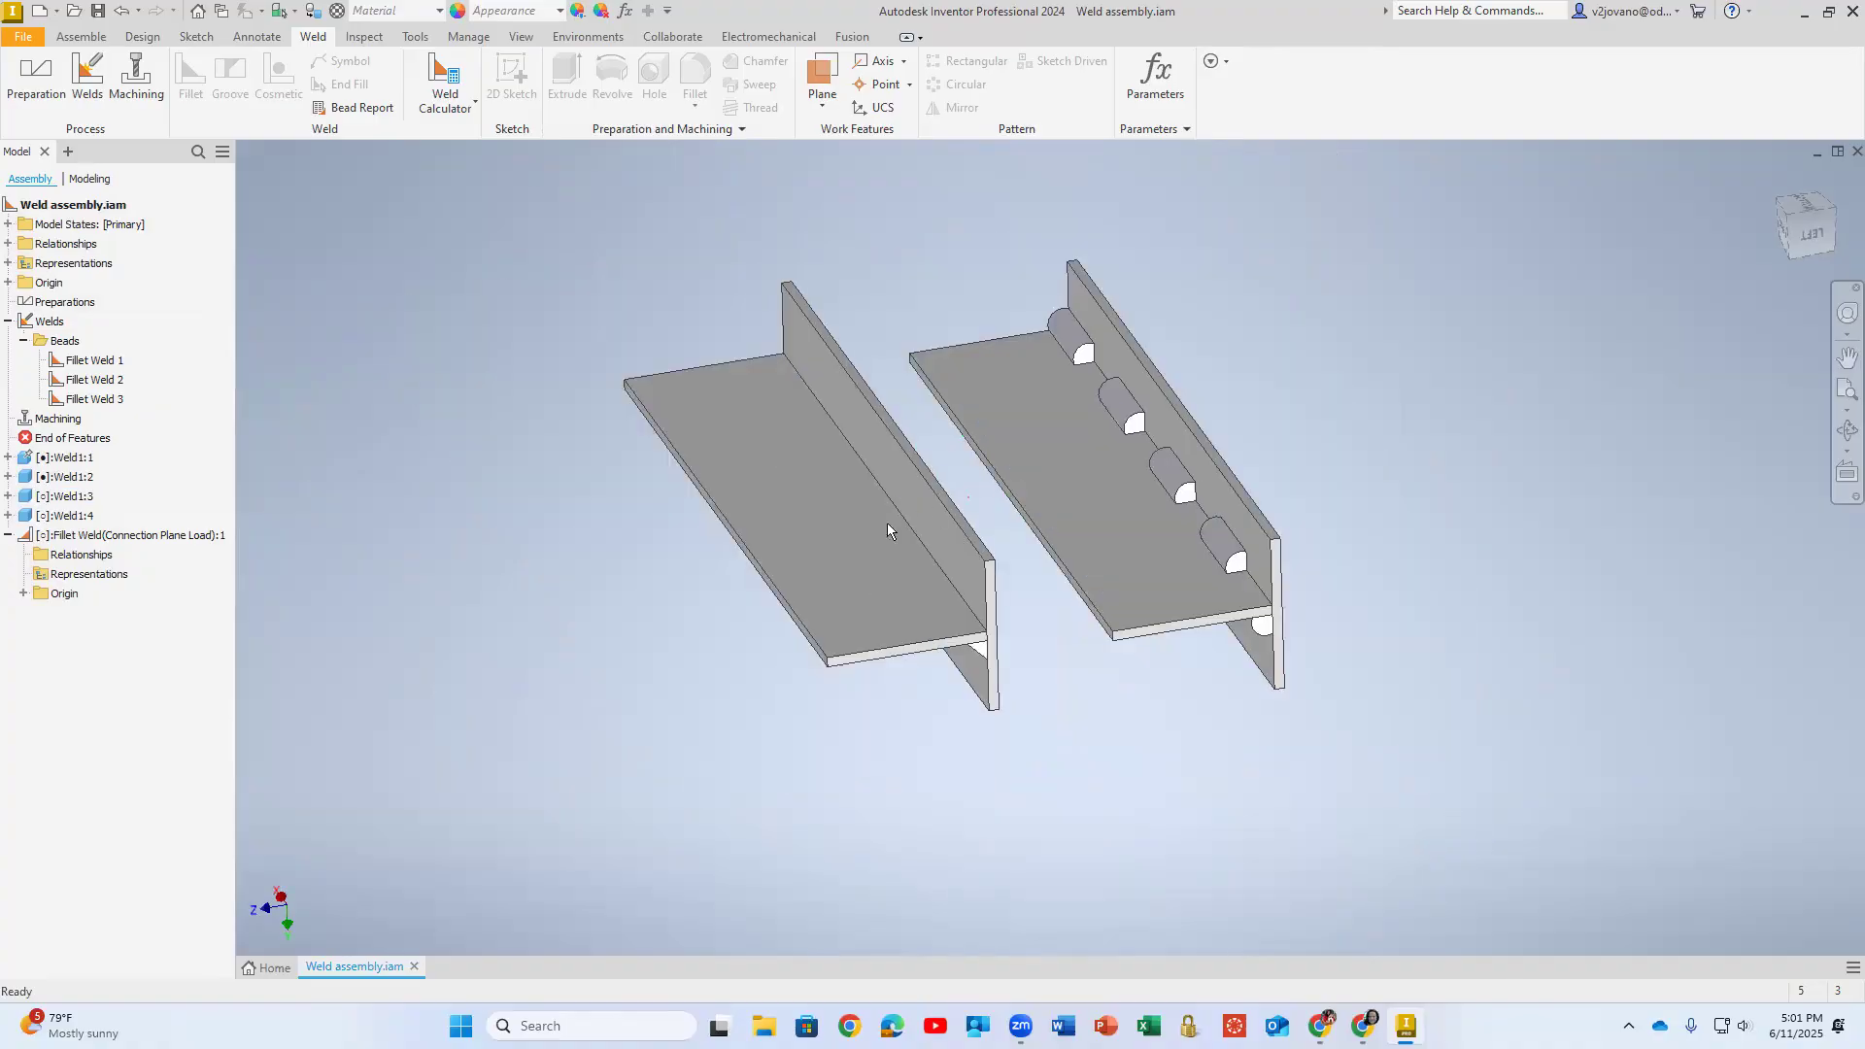
click(879, 524)
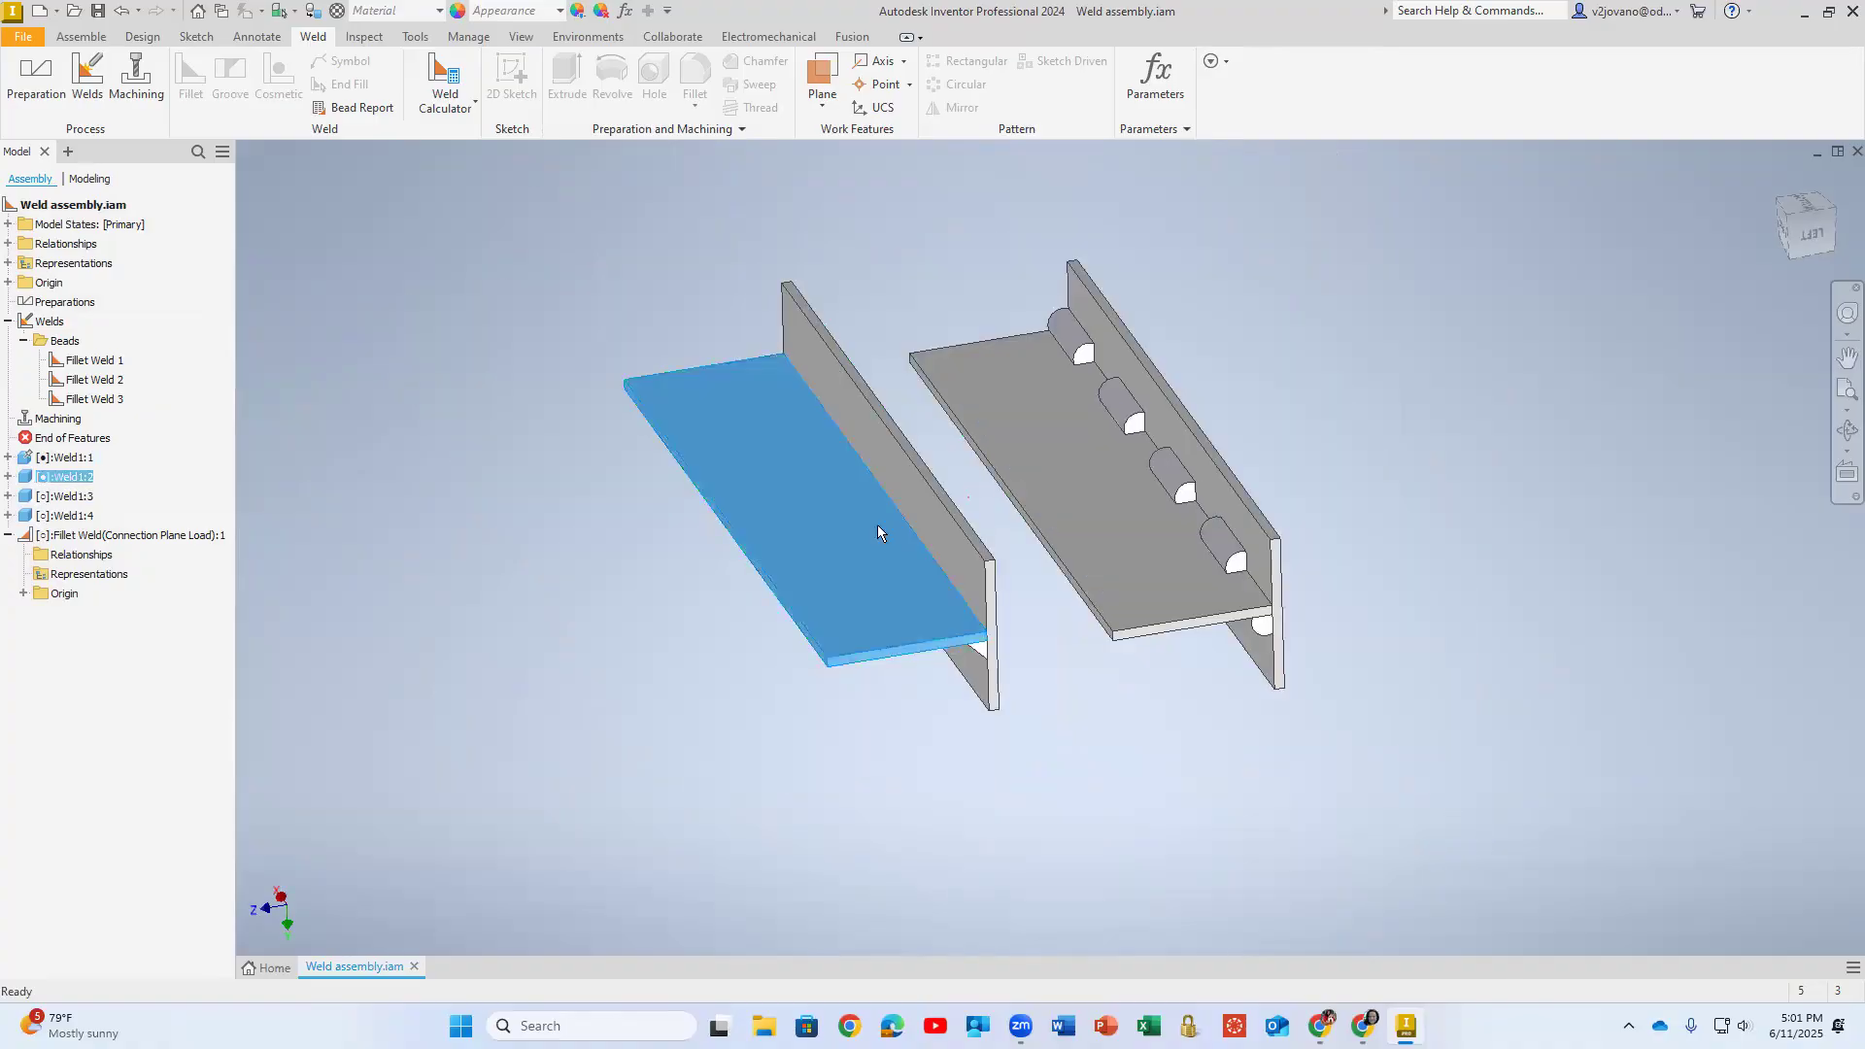
click(559, 672)
click(843, 571)
ctrl+click(952, 517)
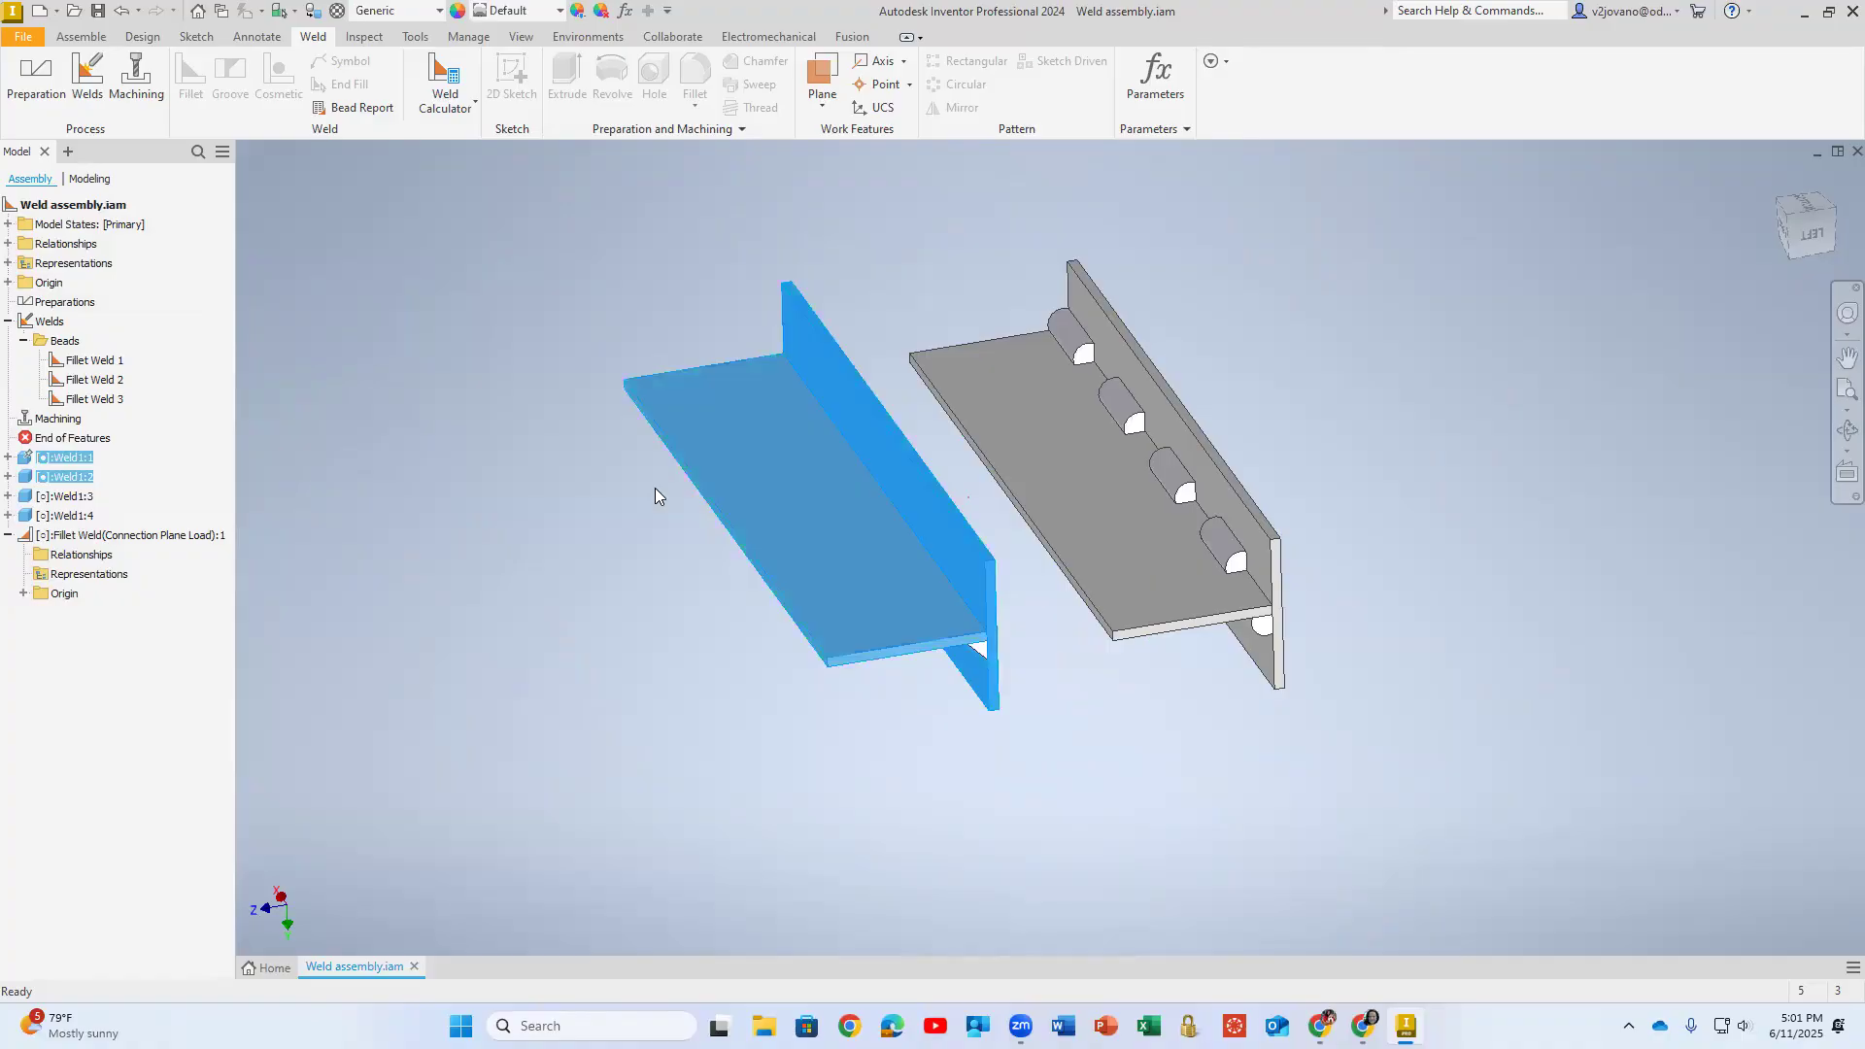
key(ctrl+c)
key(ctrl+v)
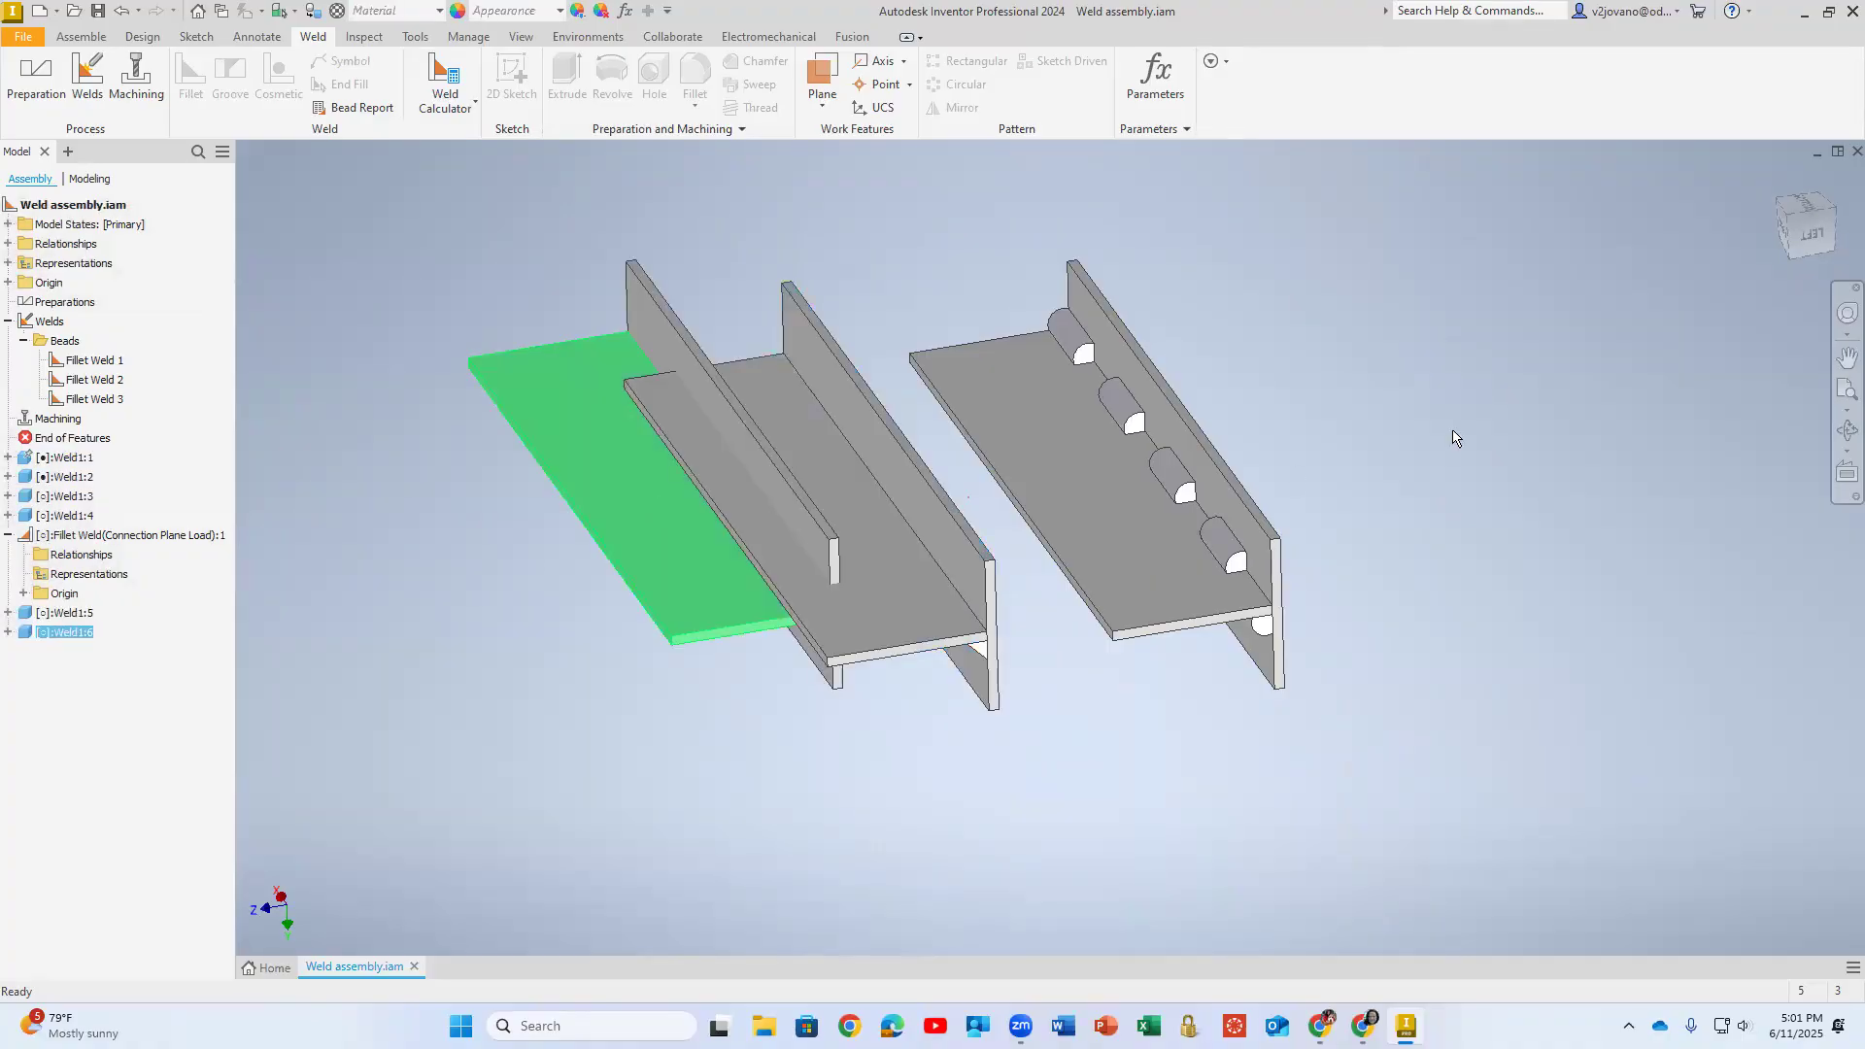
shift+middle_drag(1323, 532, 1292, 631)
click(1619, 467)
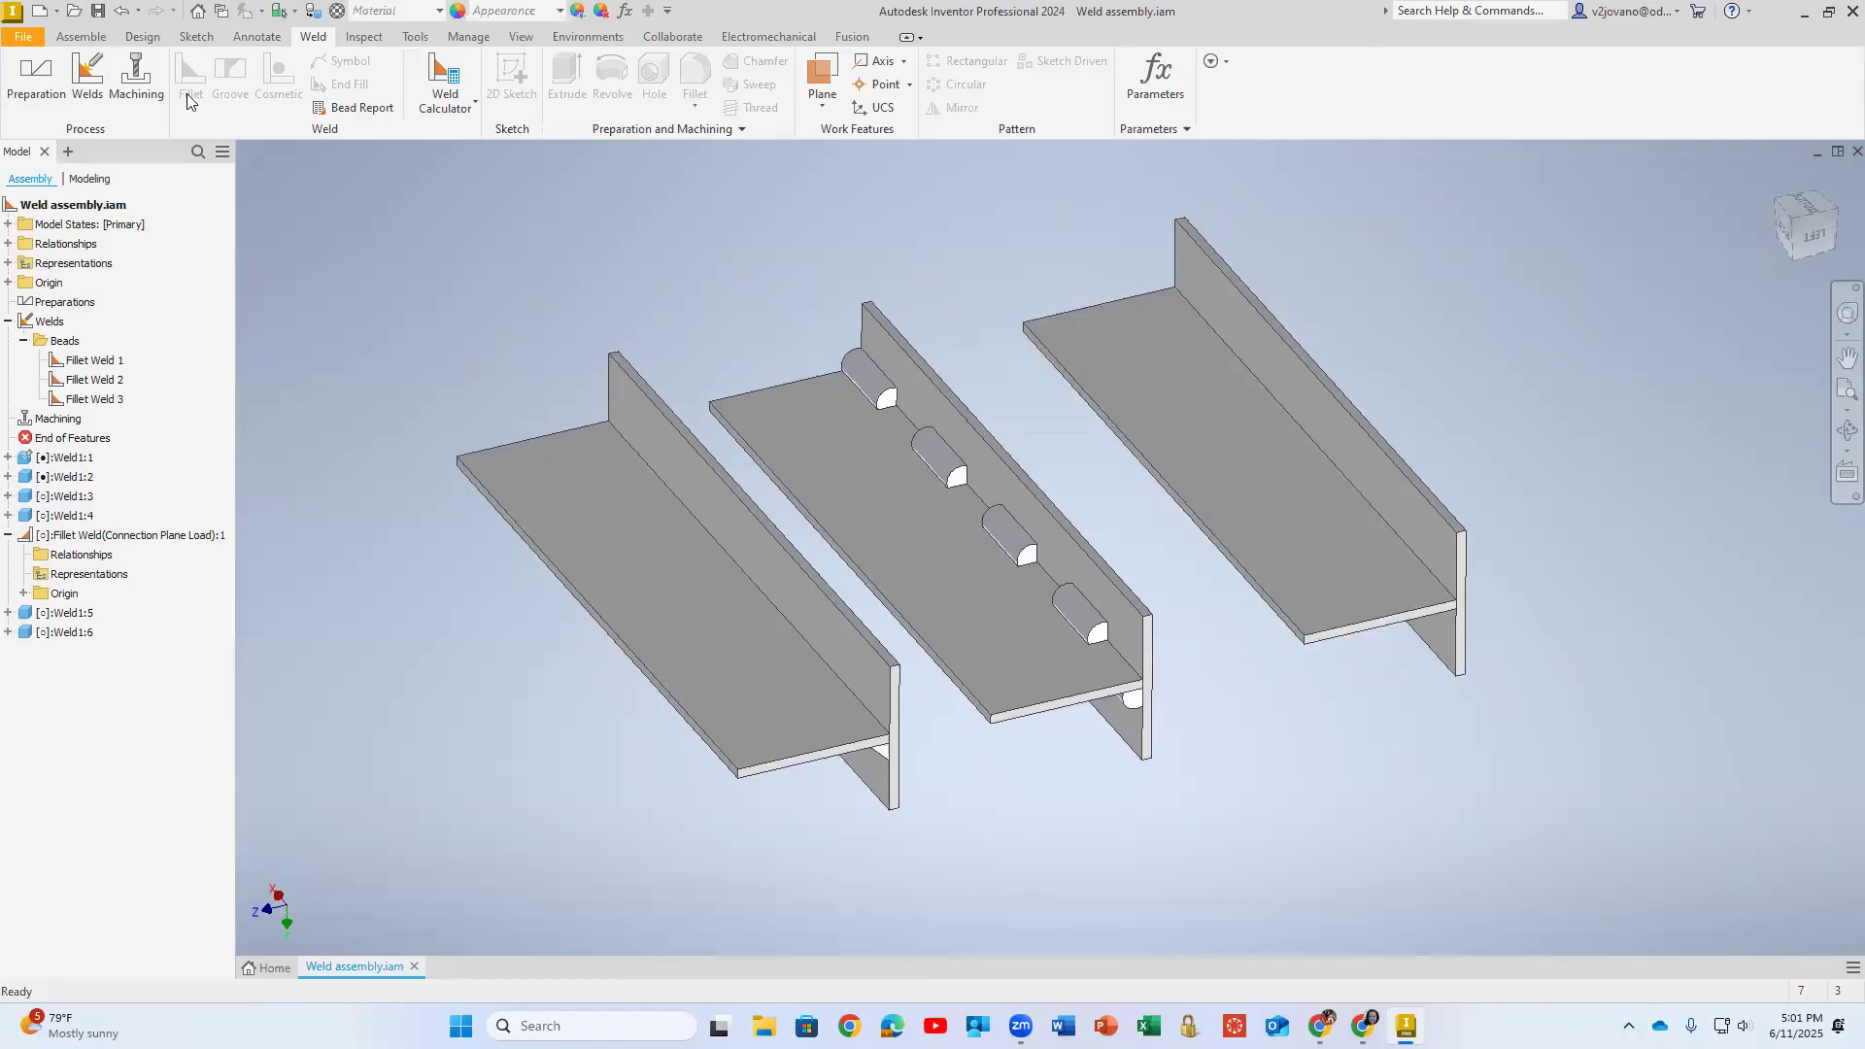
click(88, 77)
click(191, 83)
click(456, 228)
click(449, 319)
click(1108, 374)
click(1220, 307)
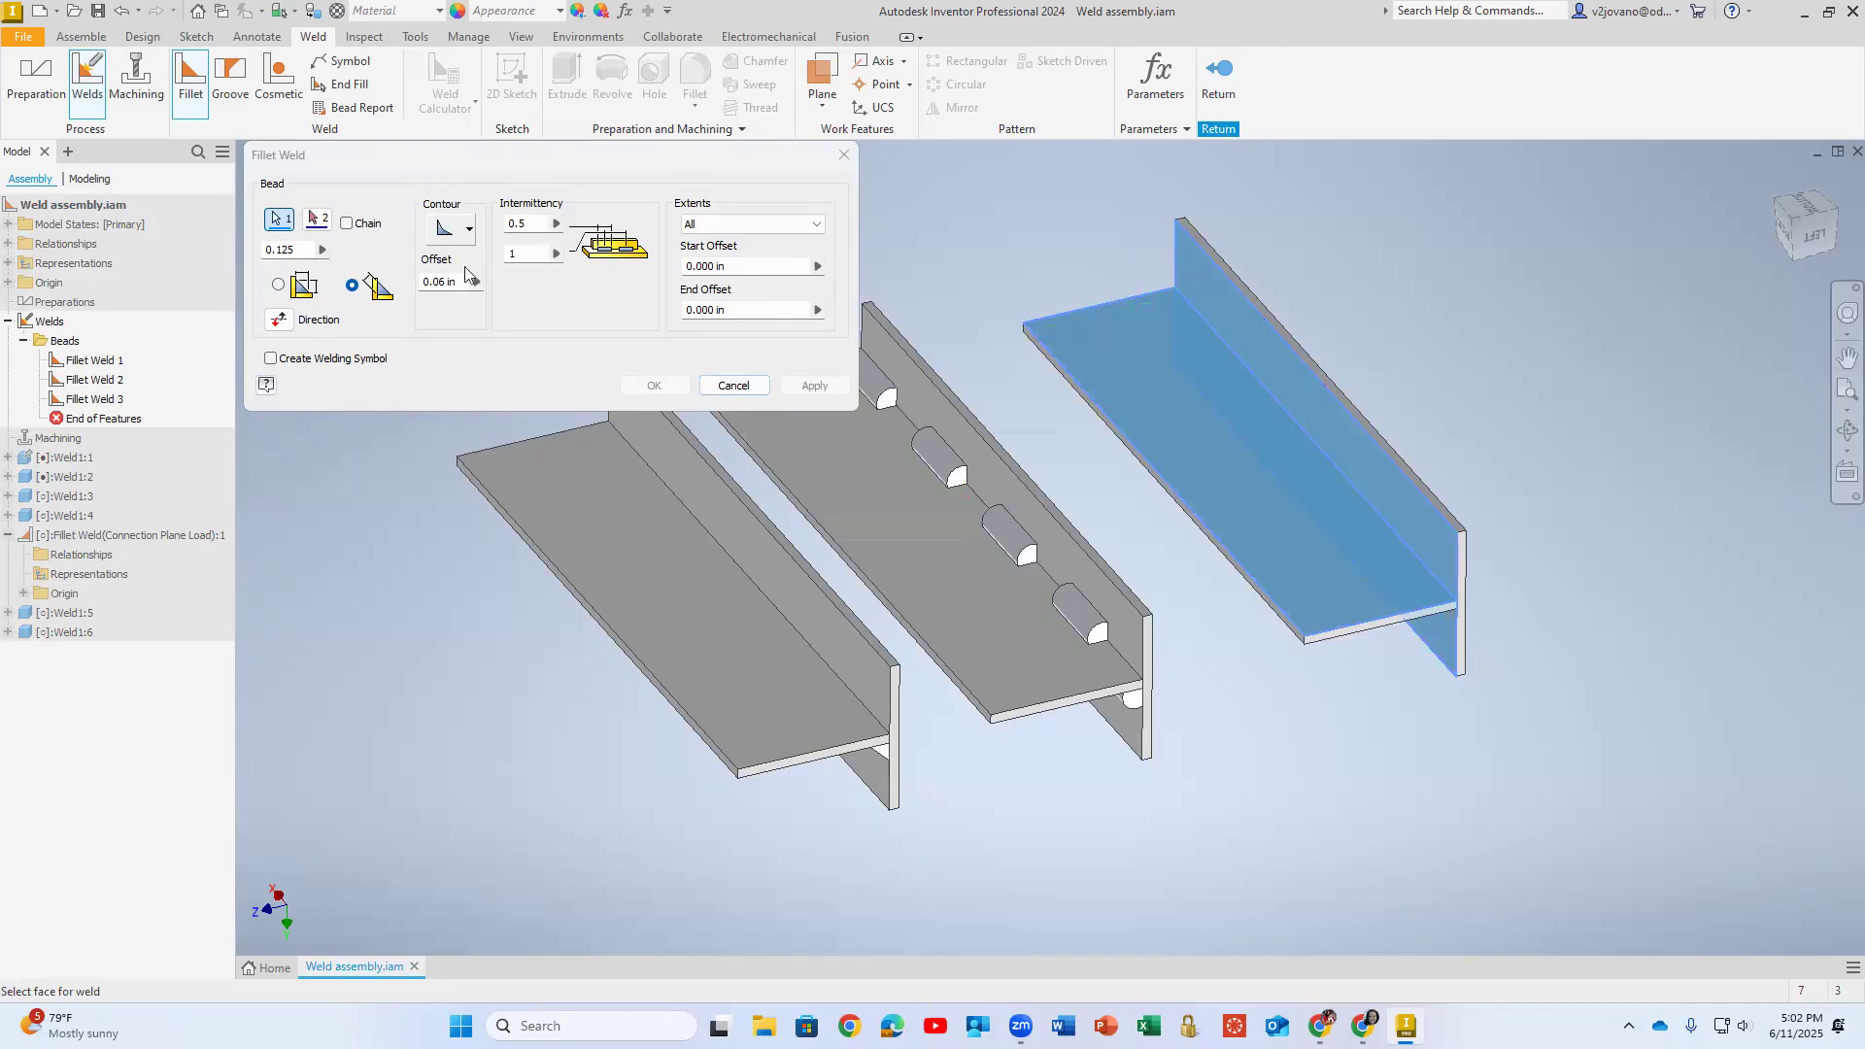
click(370, 295)
drag(304, 254, 240, 249)
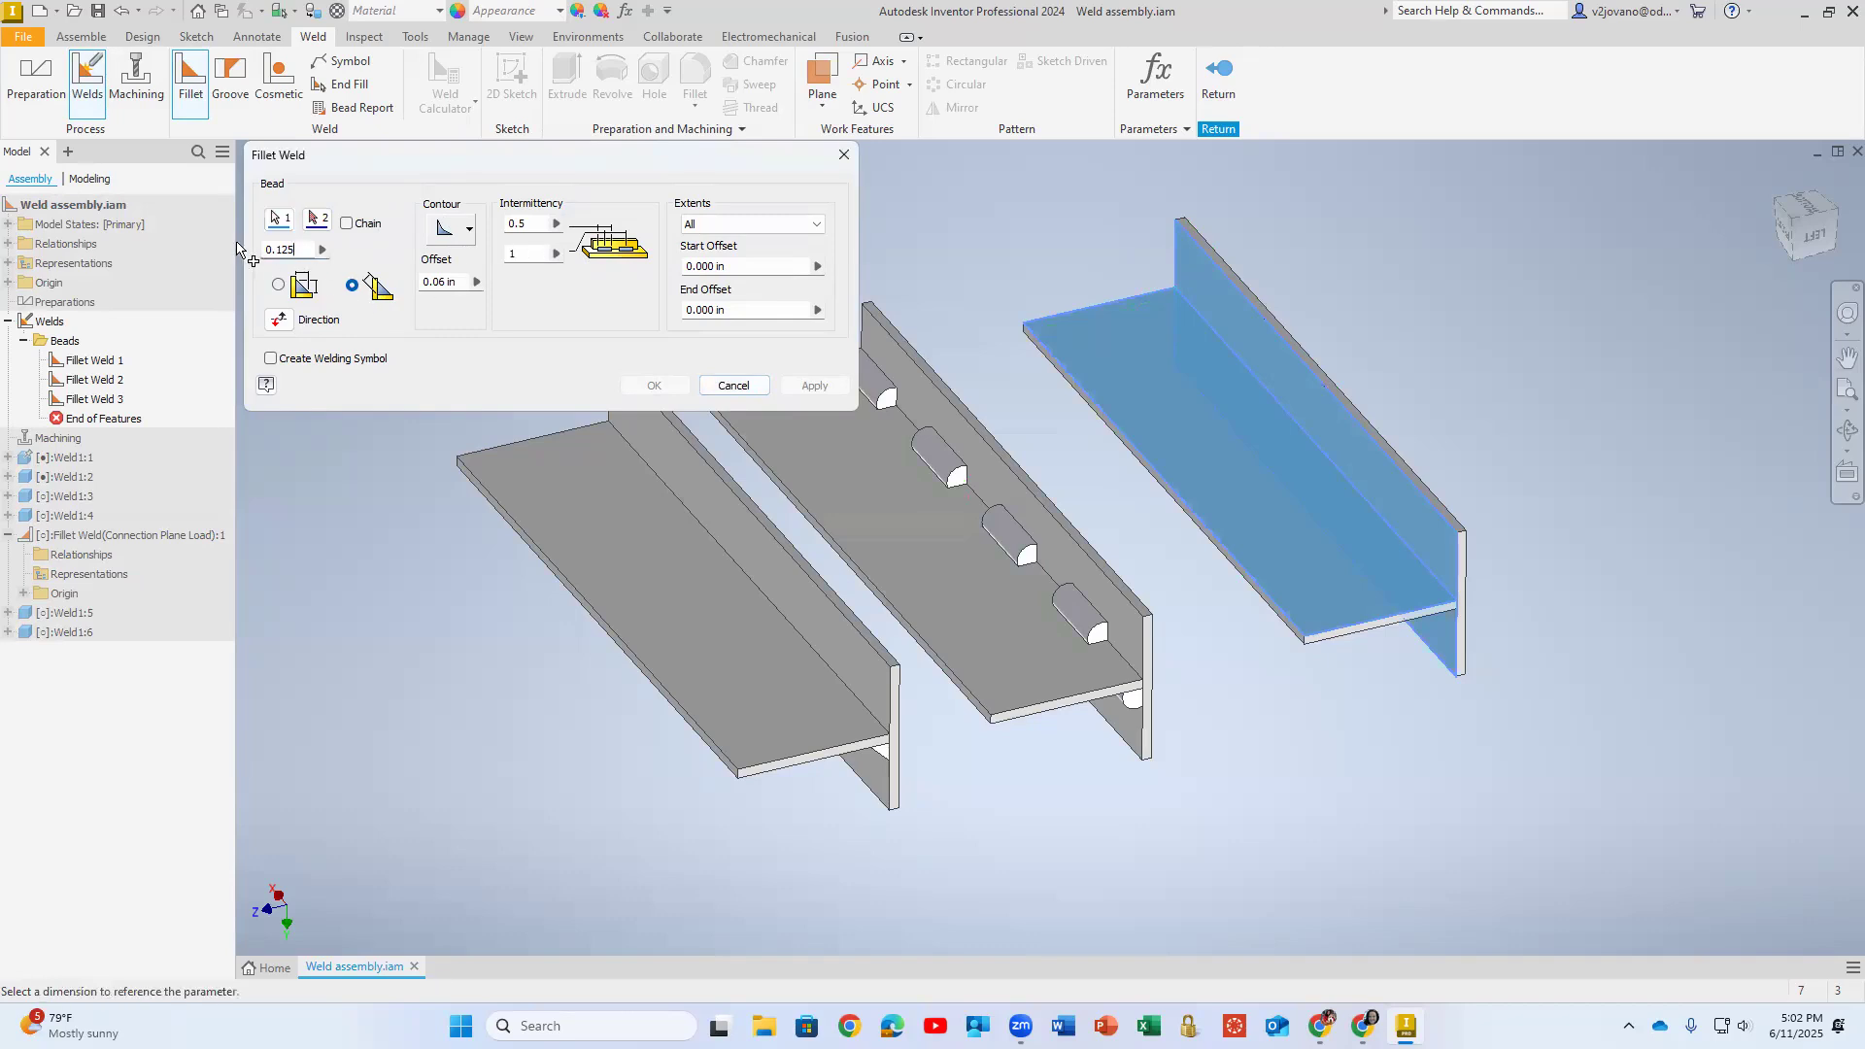
text(0.)
click(279, 286)
drag(386, 246, 315, 248)
key(BackSpace)
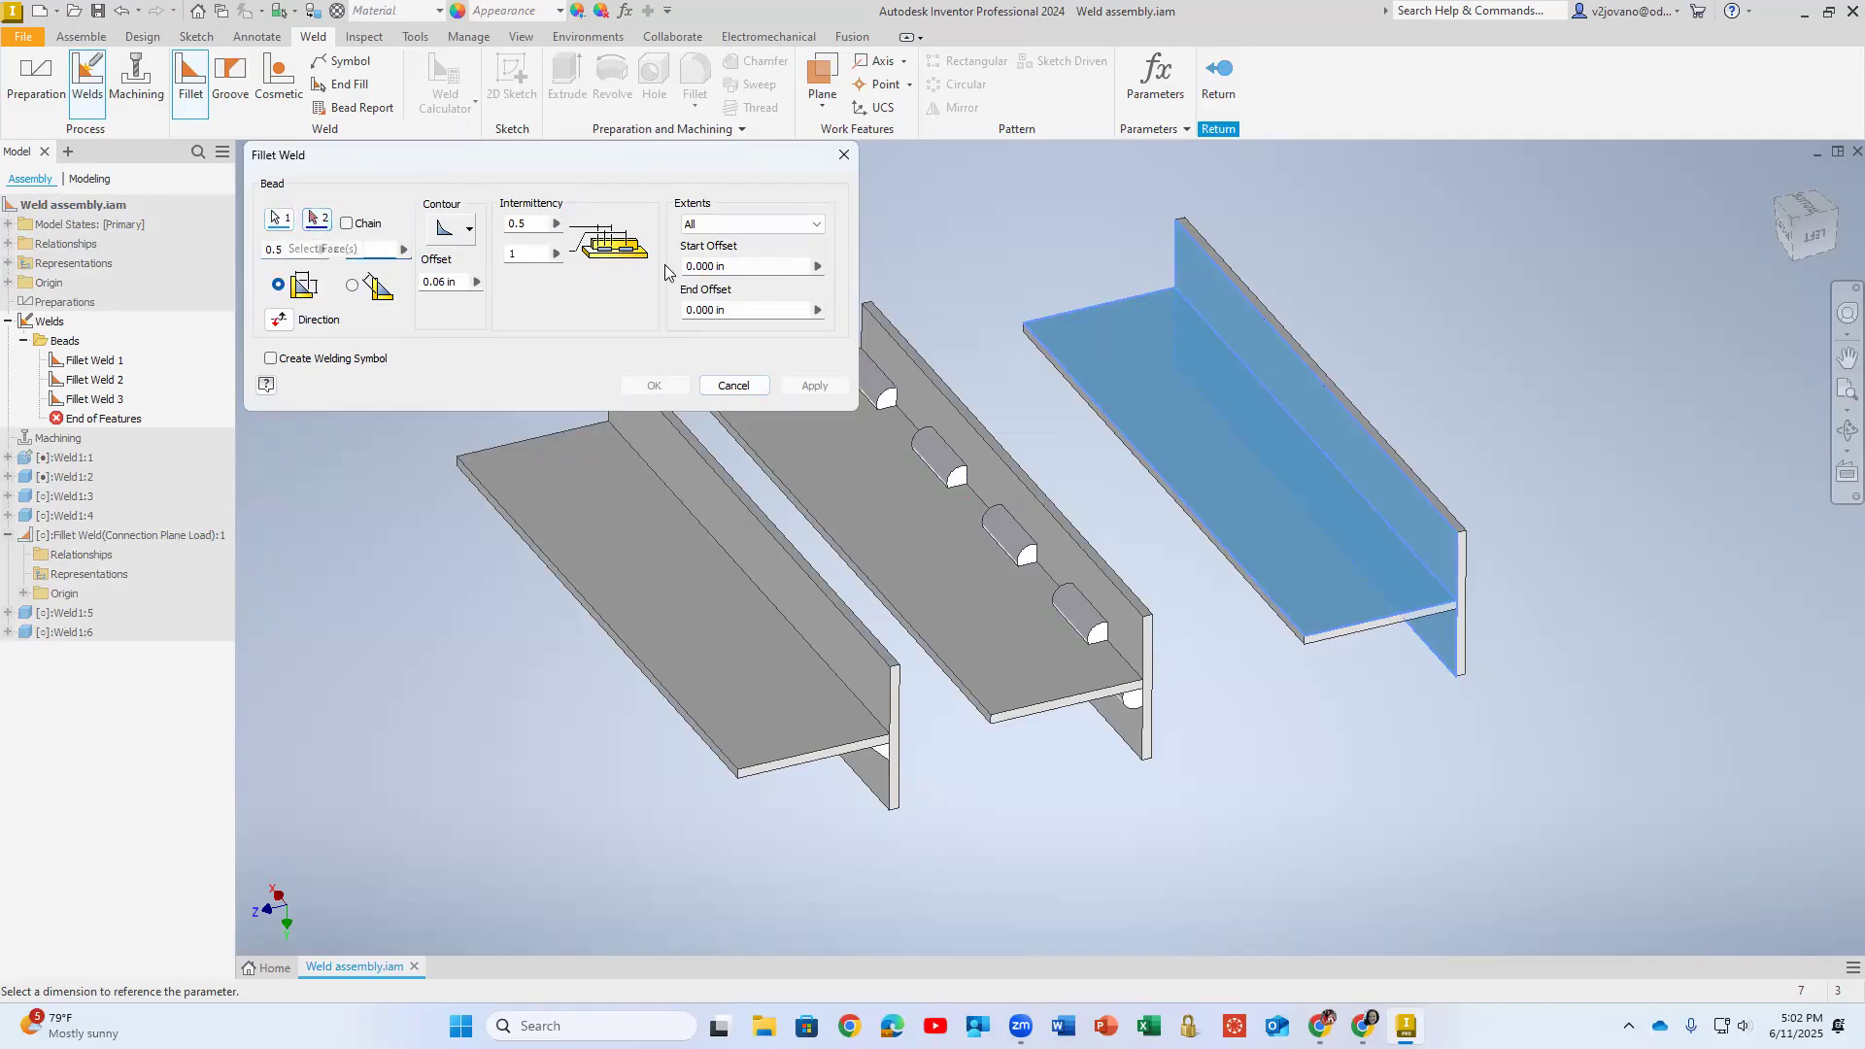
click(734, 384)
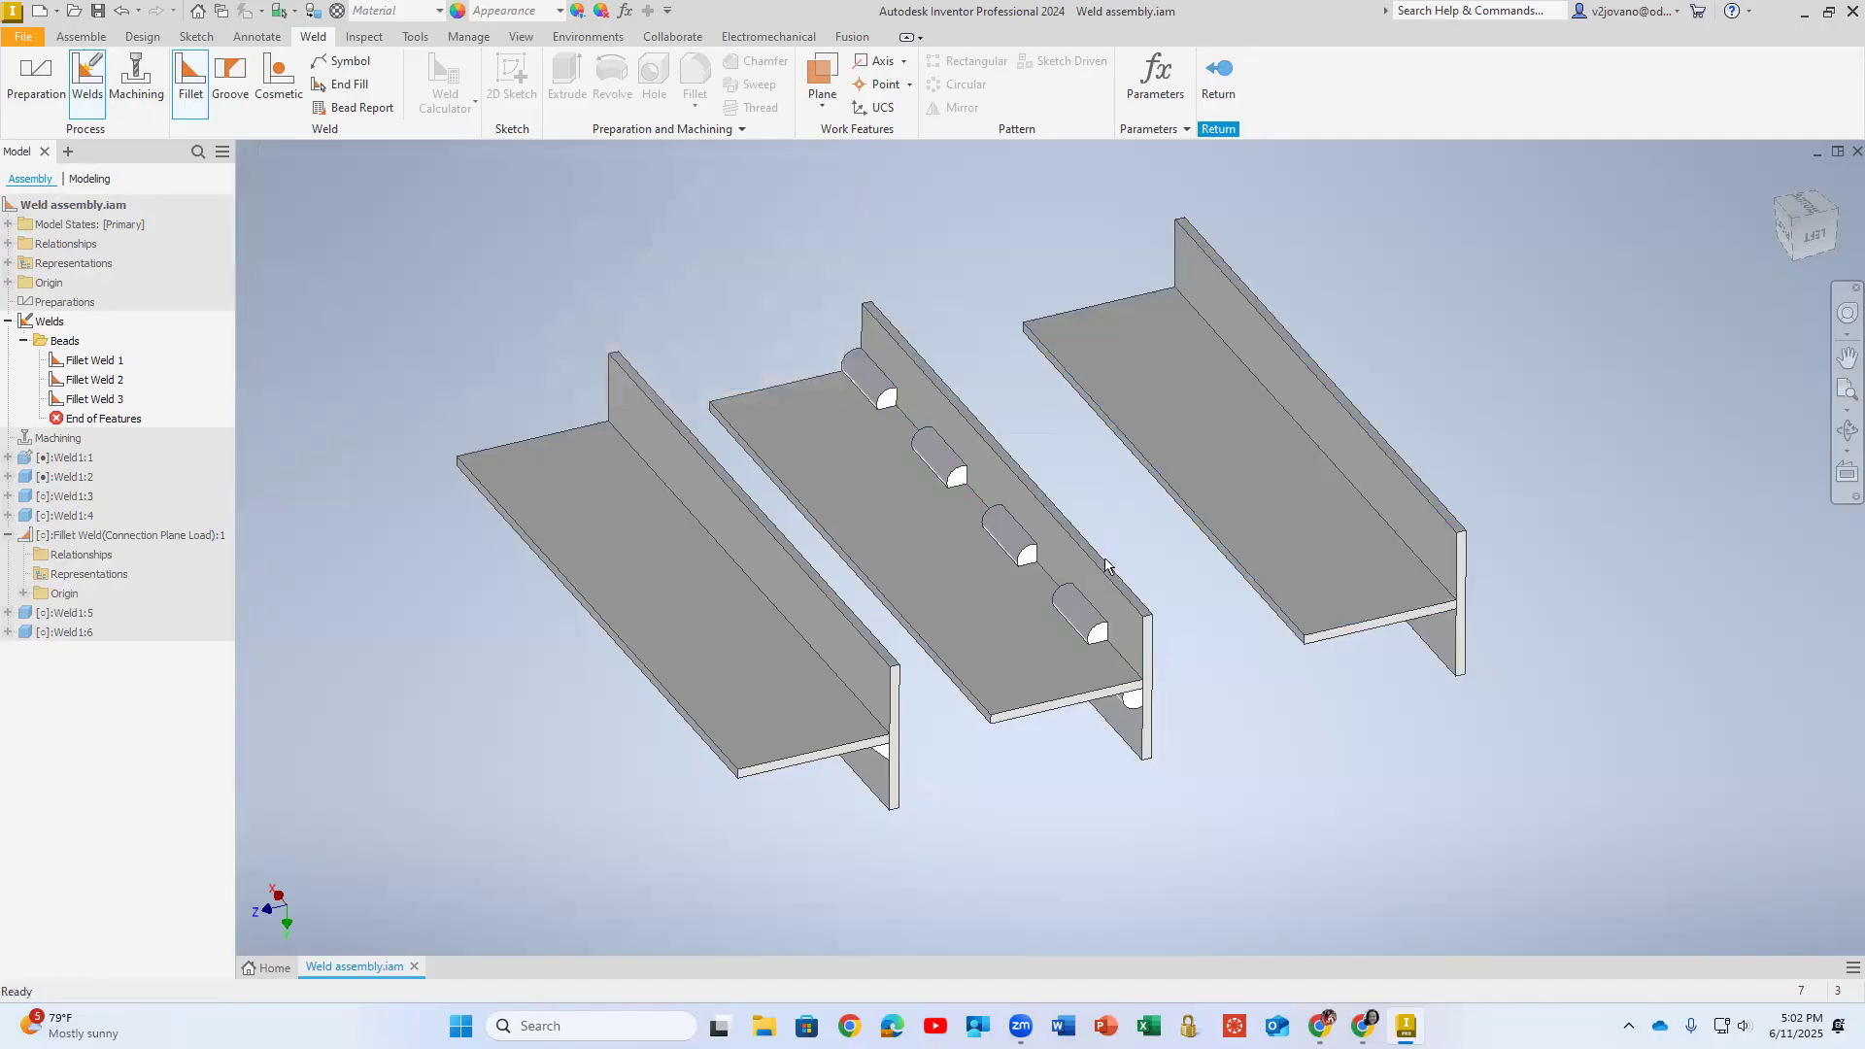
- Delete both plates of the copied T pair and return from weld editing to the assembly
click(1291, 443)
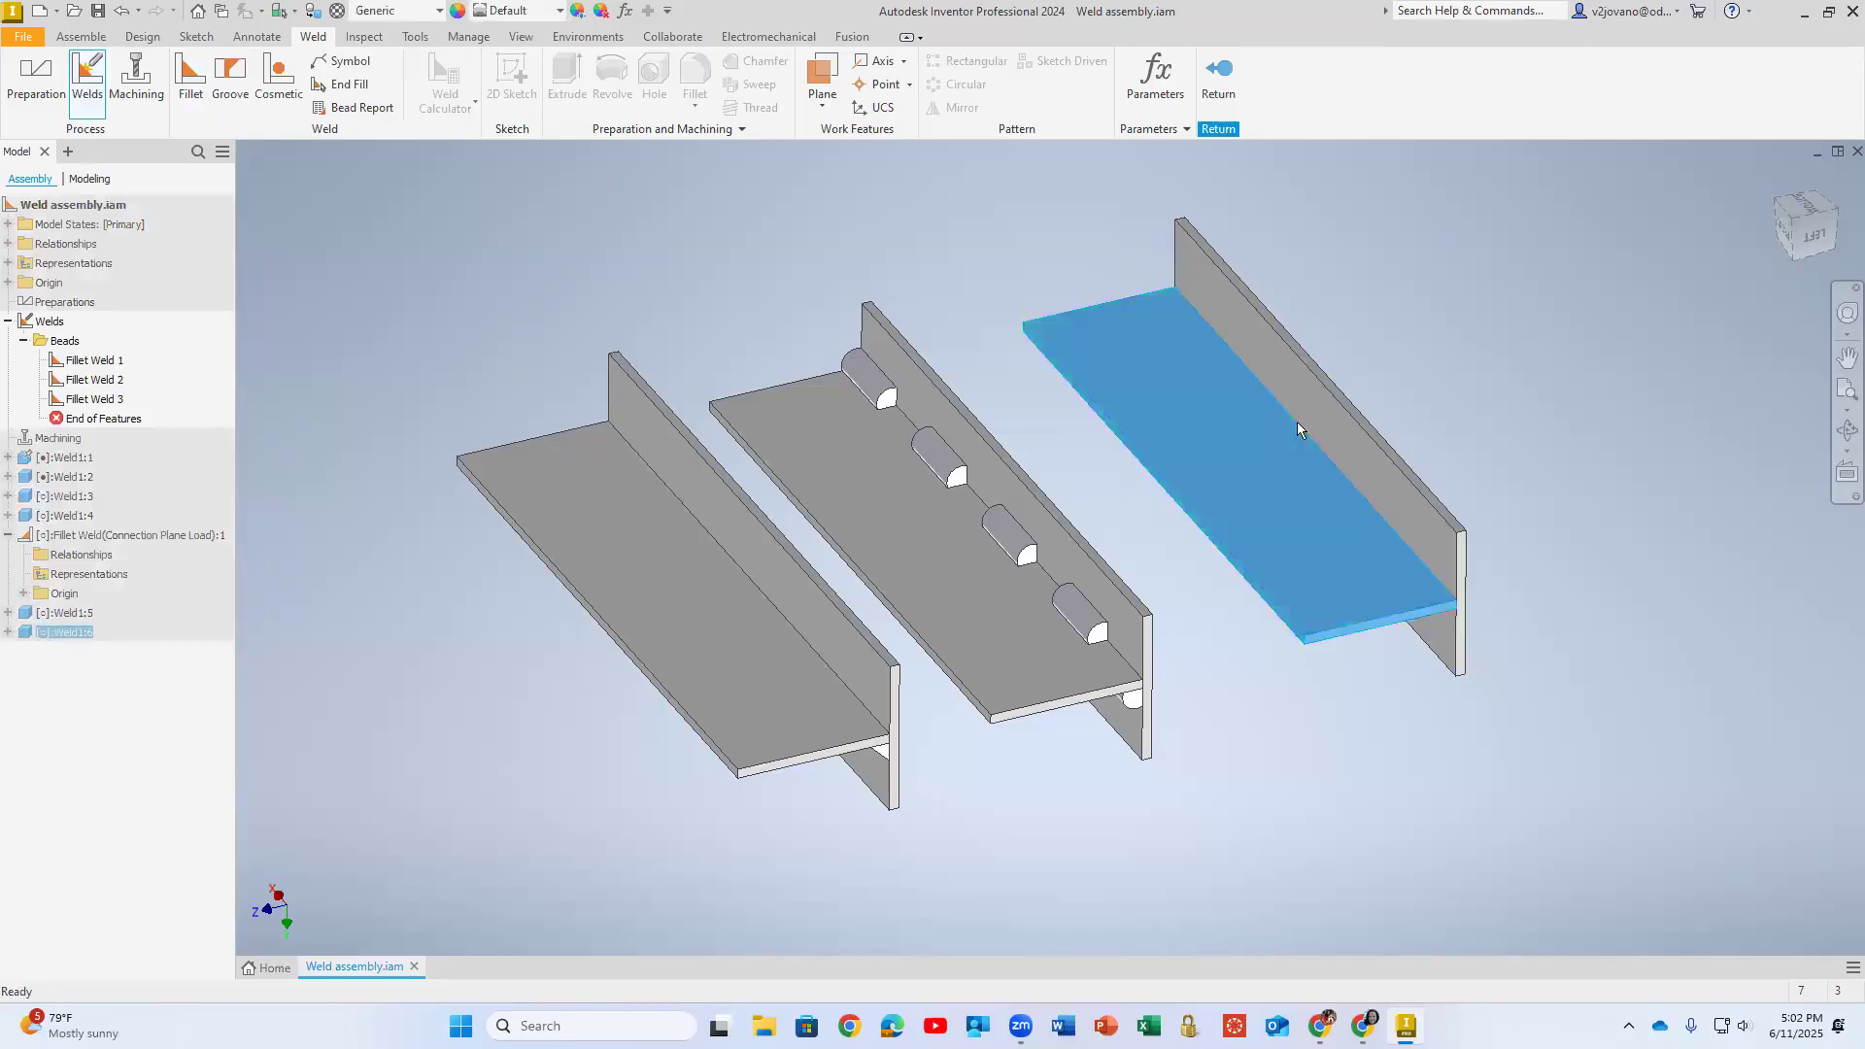
key(Delete)
click(1307, 399)
key(Delete)
scroll(1170, 476, up, 3)
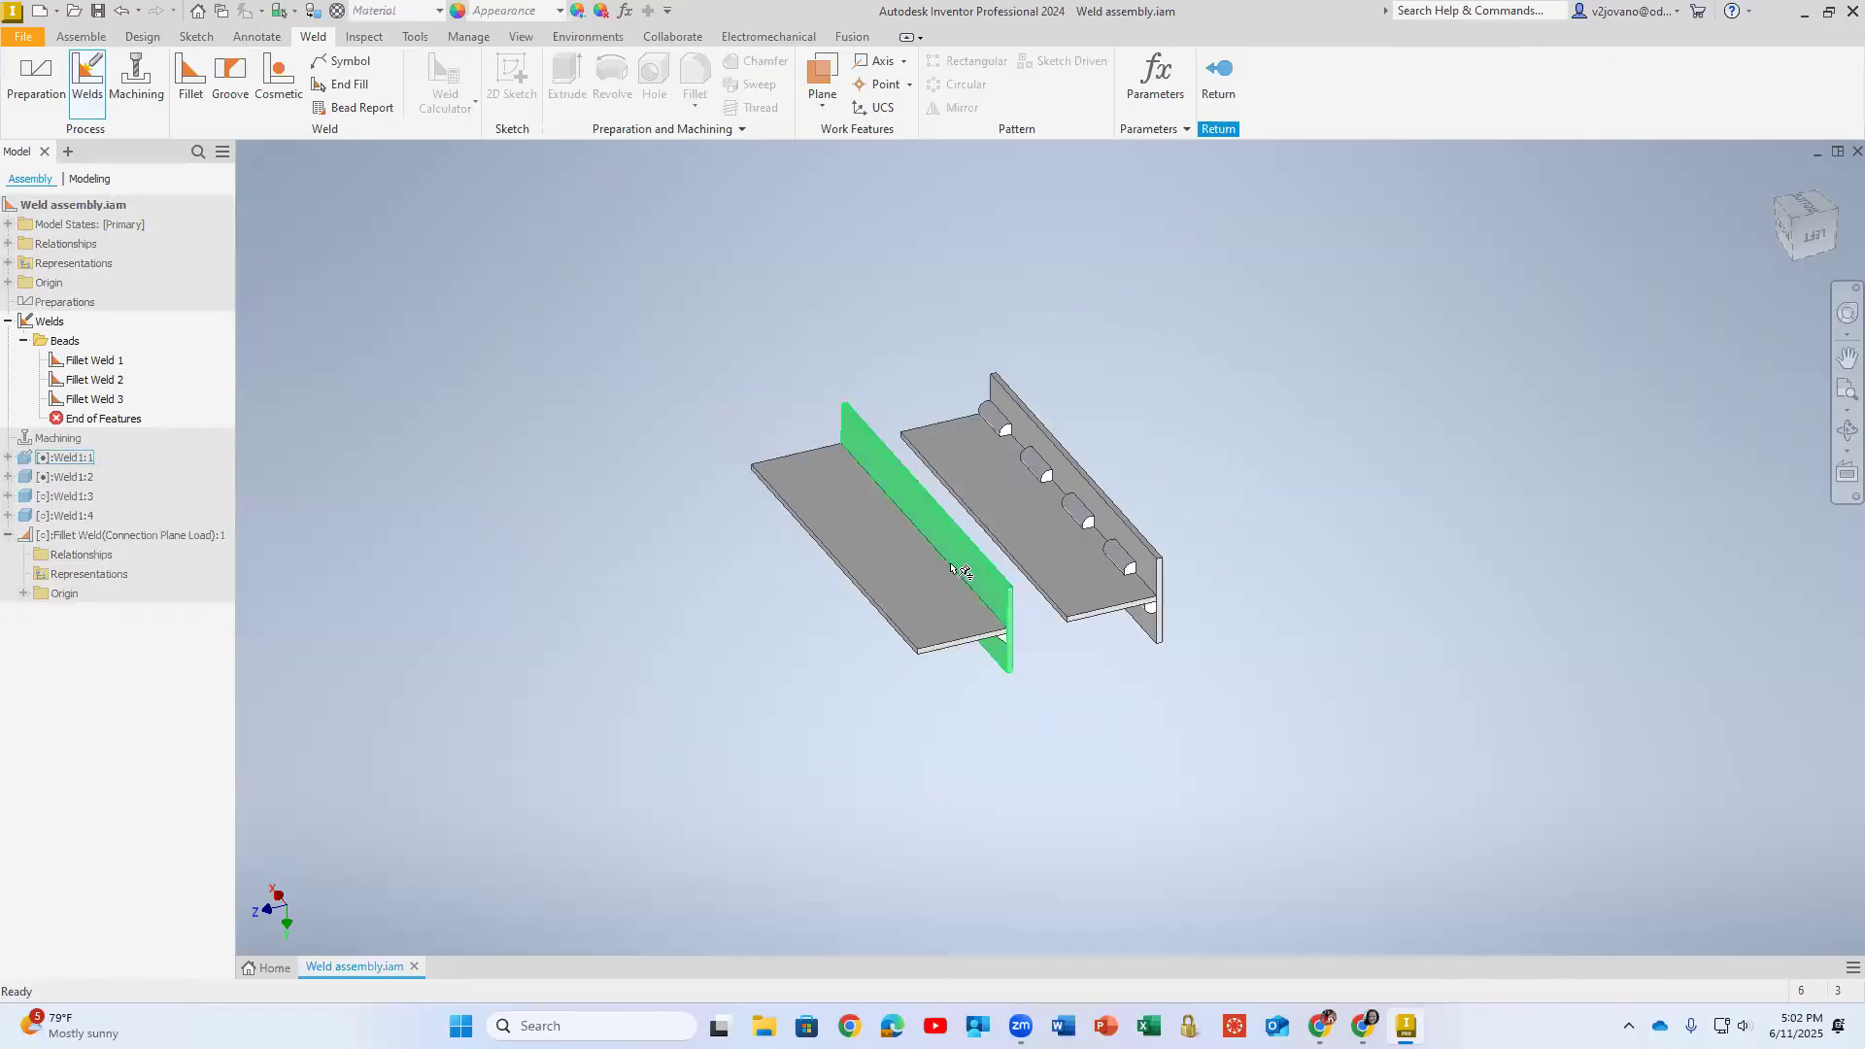
scroll(858, 531, down, 4)
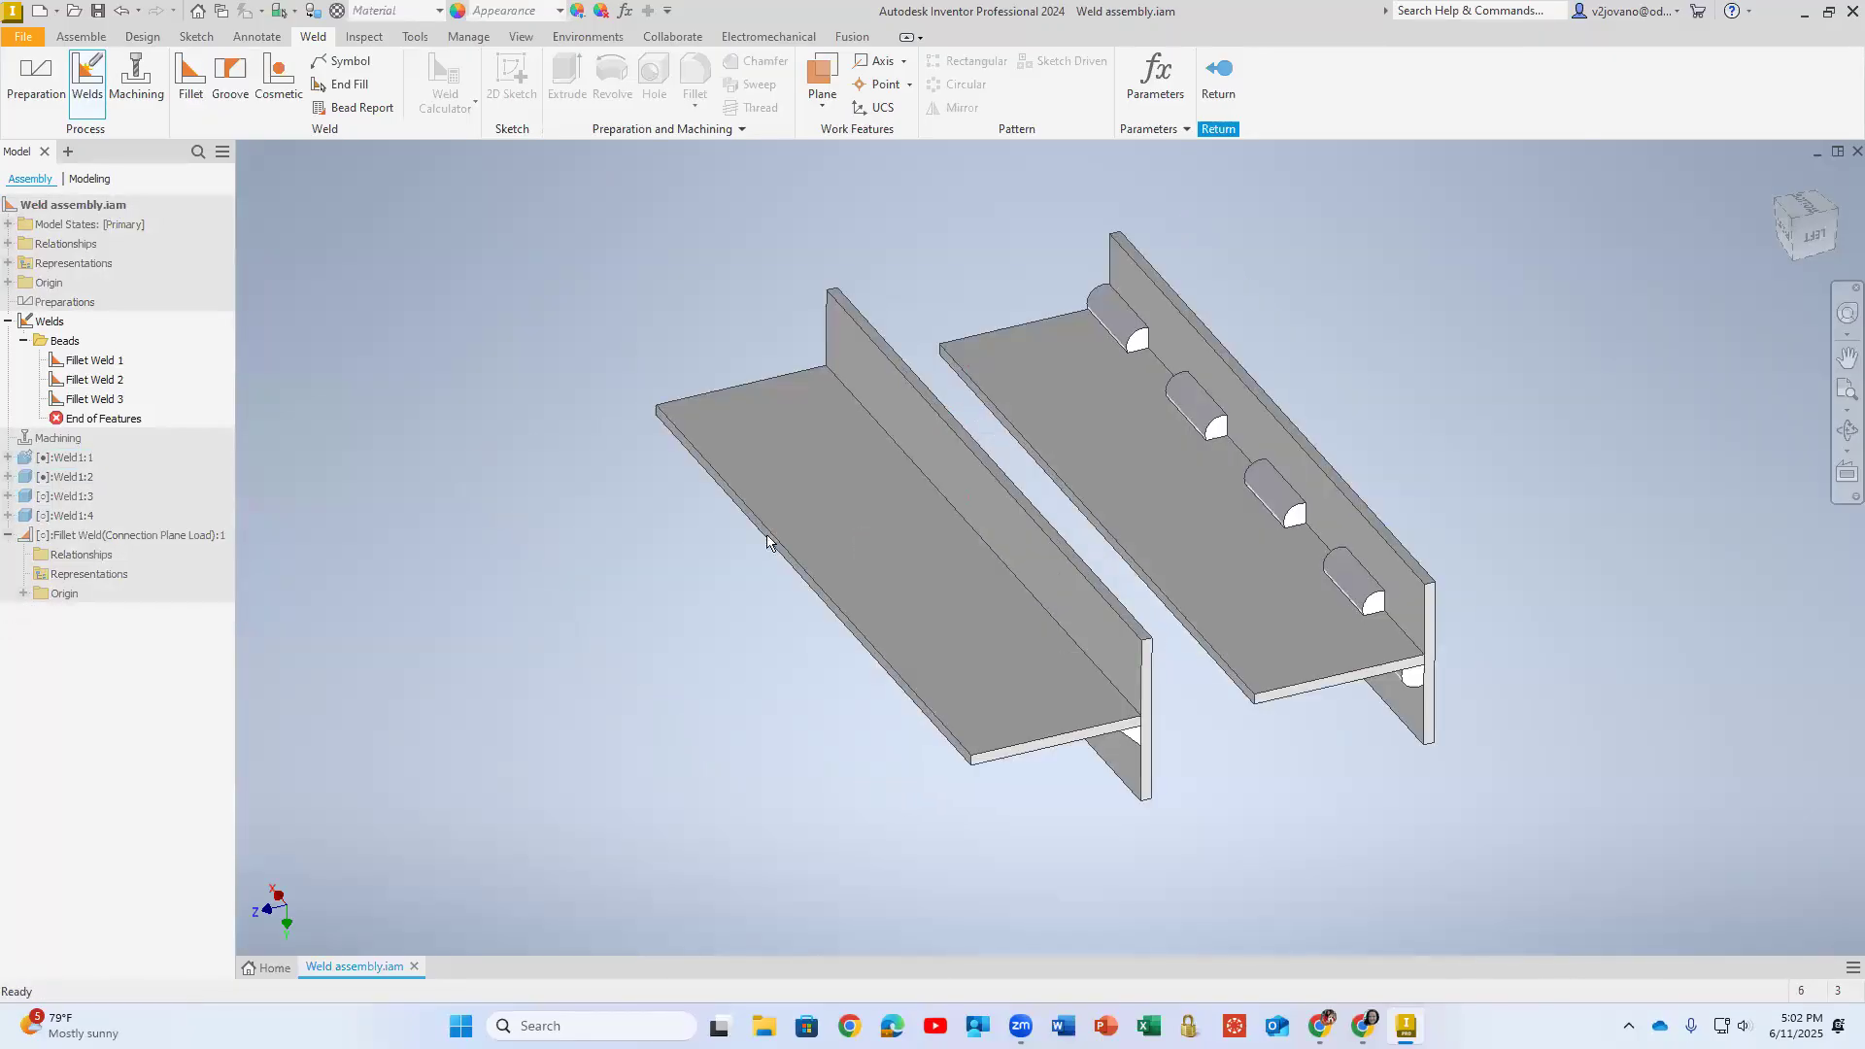
middle_drag(583, 340, 499, 337)
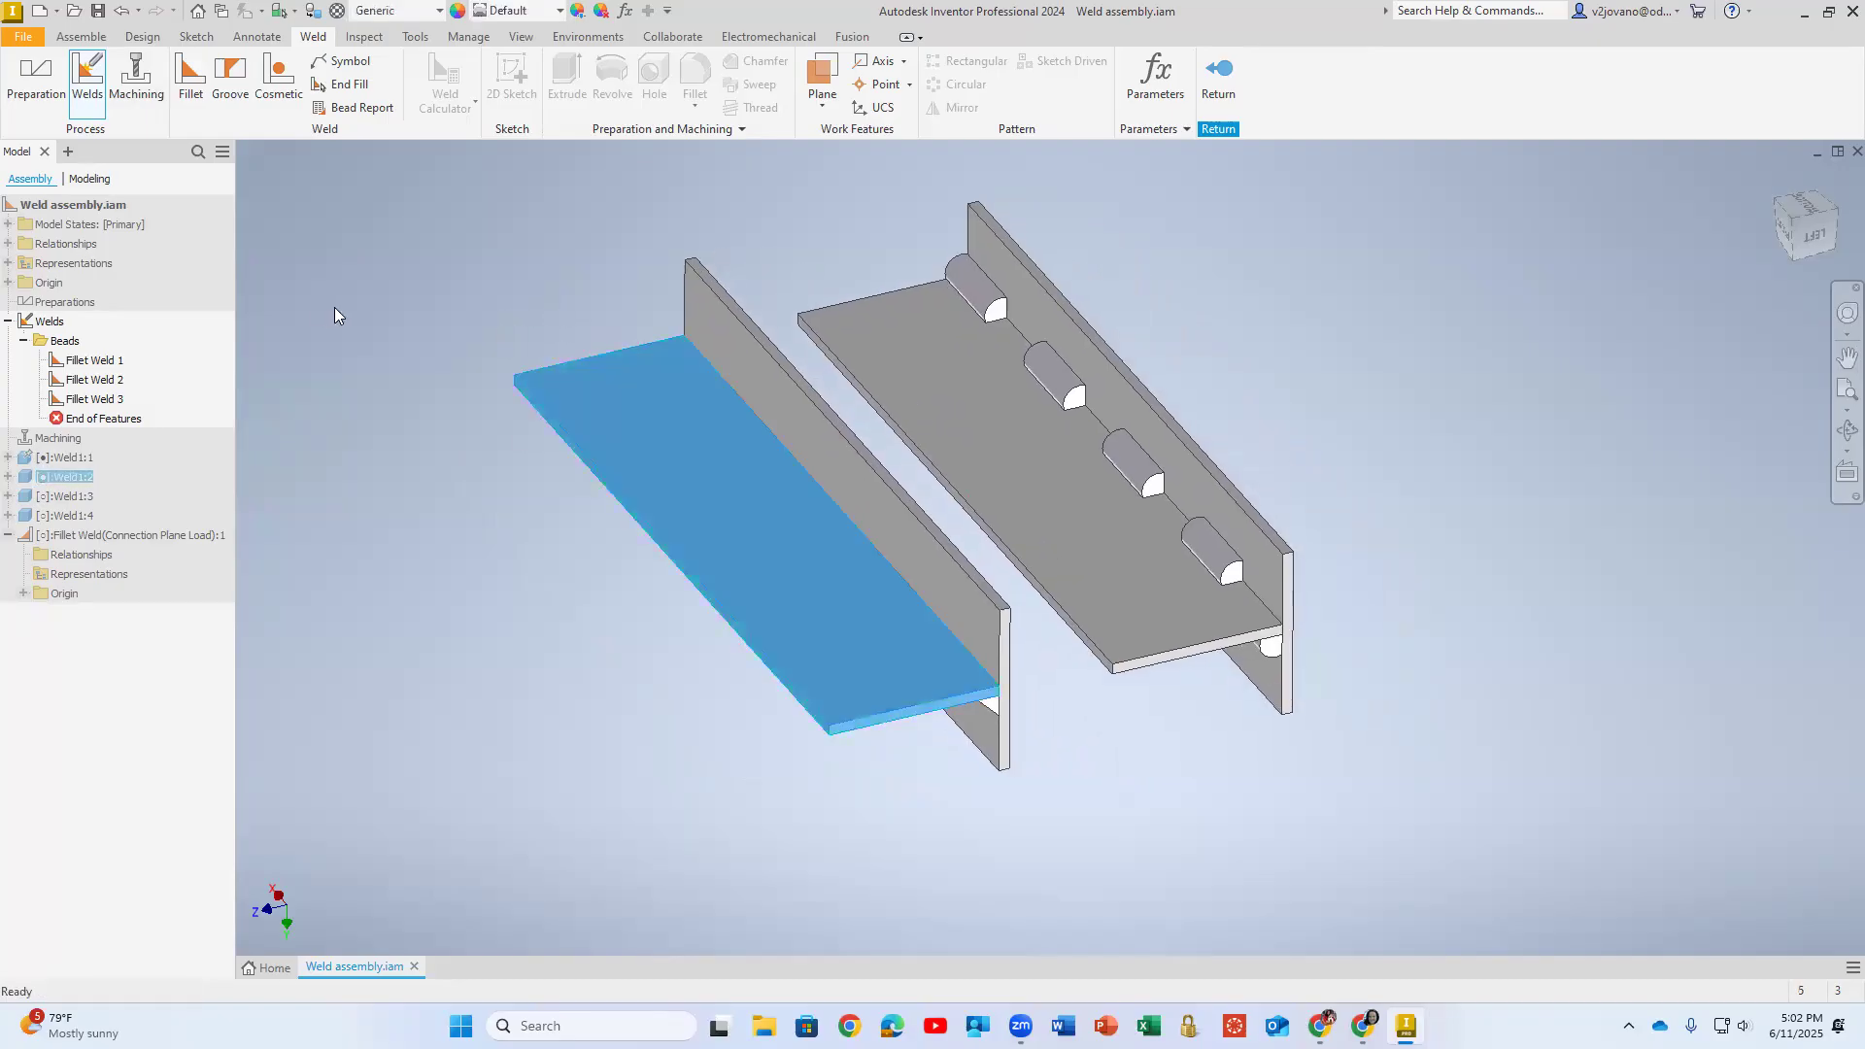
click(1226, 70)
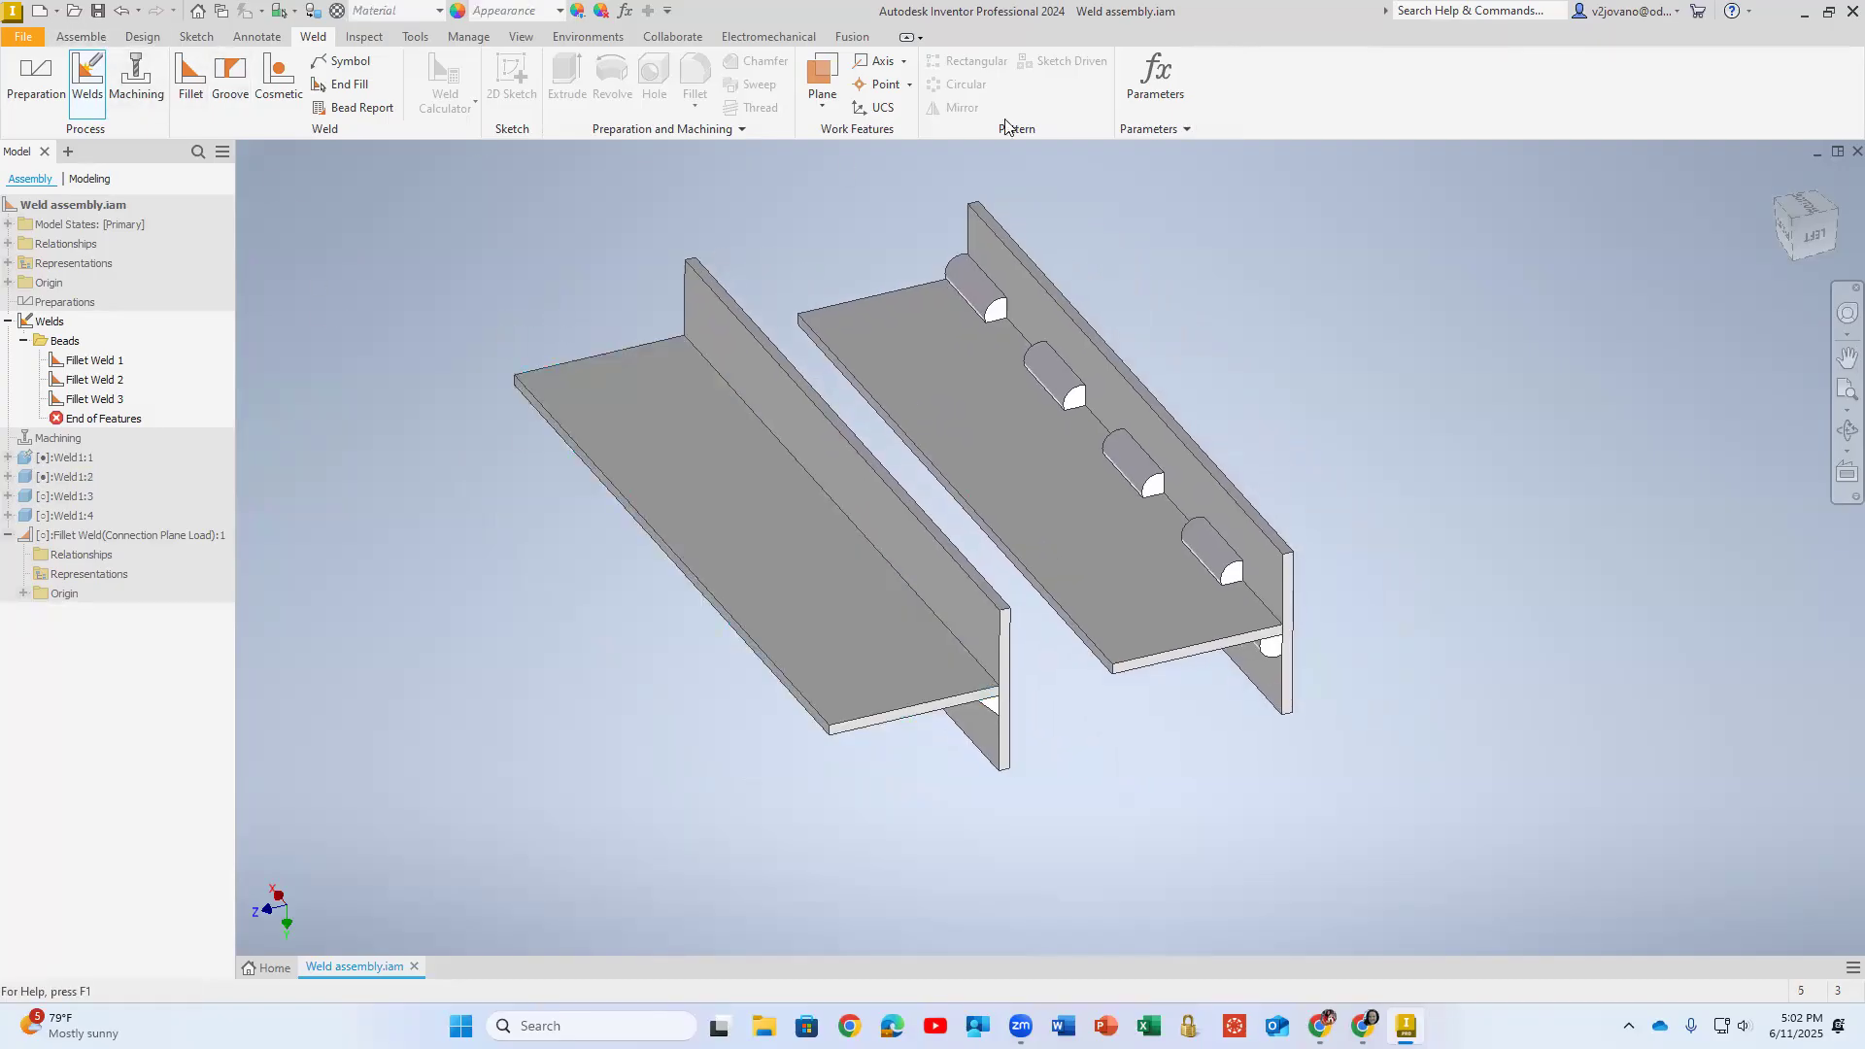
- Try to rotate the horizontal plate of the T pair without the intermittent weld using Free Rotate
click(82, 37)
click(140, 85)
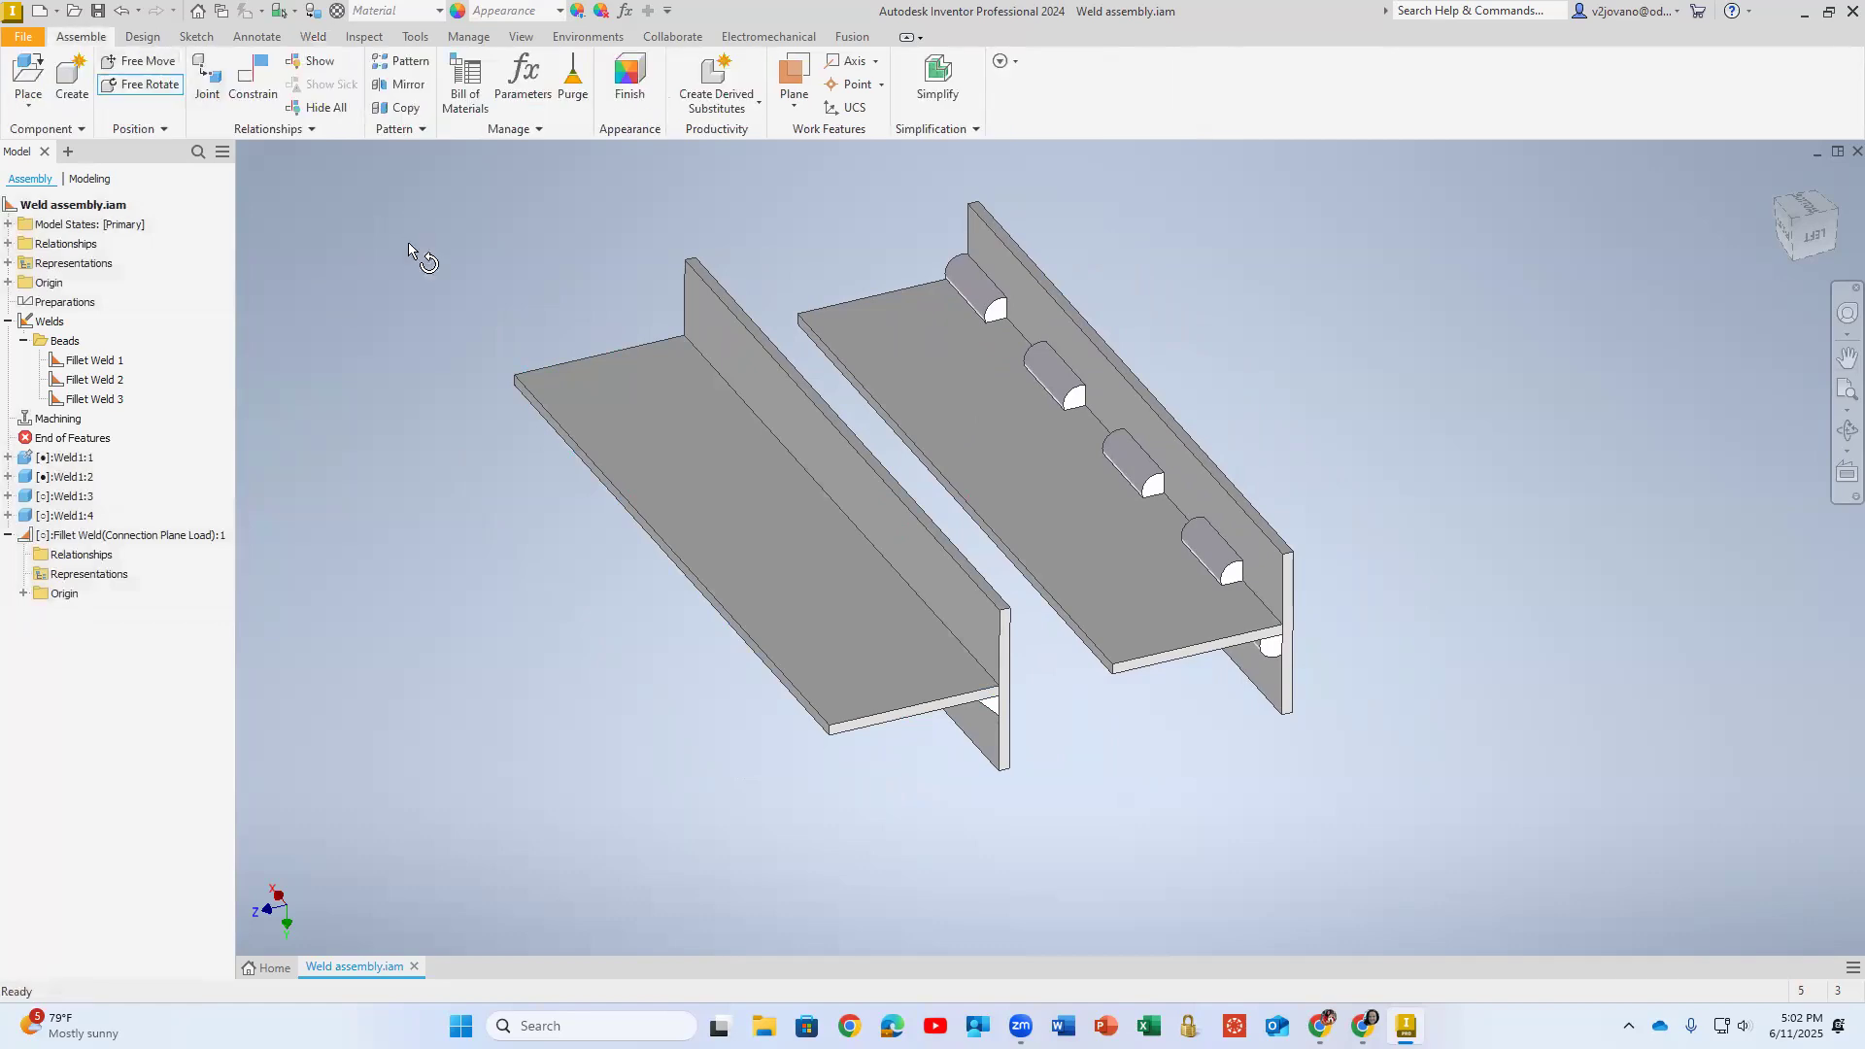
click(631, 400)
drag(795, 445, 979, 359)
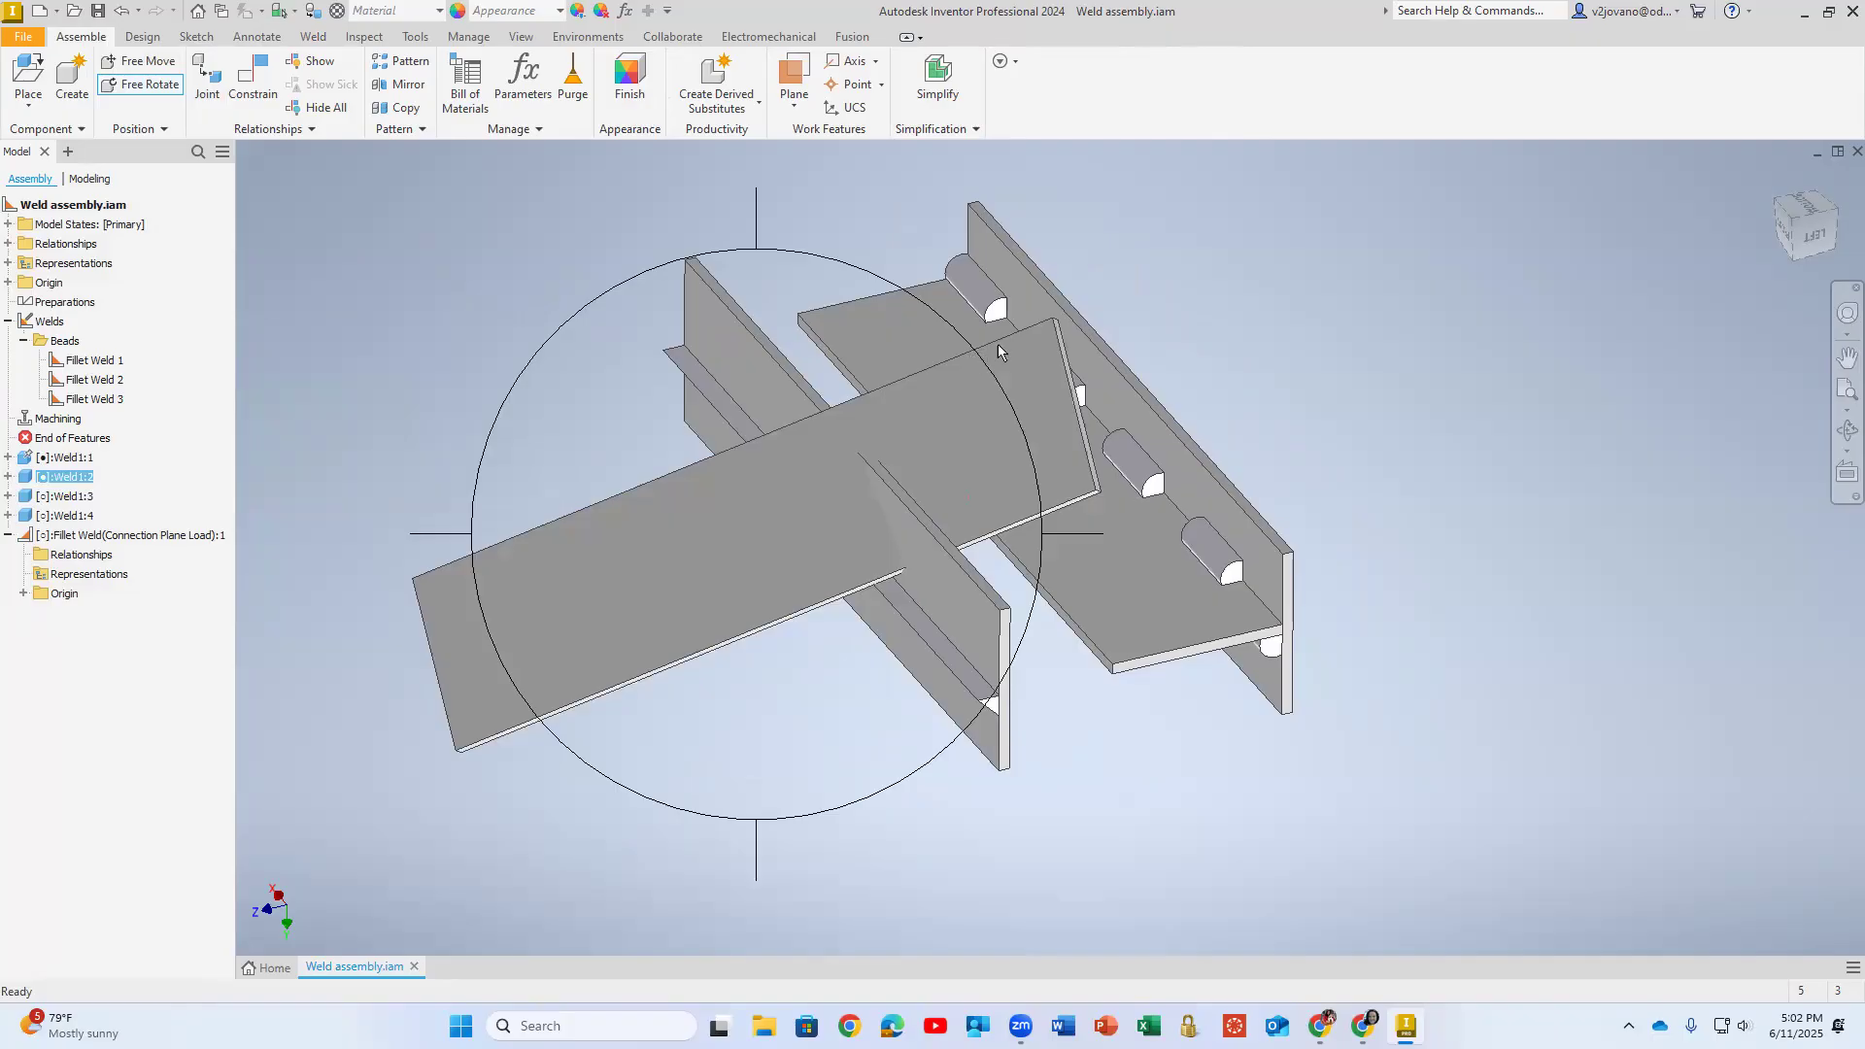
key(Escape)
- Try to move the horizontal plates of both T pairs away from their welded joints
drag(743, 556, 564, 555)
drag(685, 530, 904, 508)
click(597, 455)
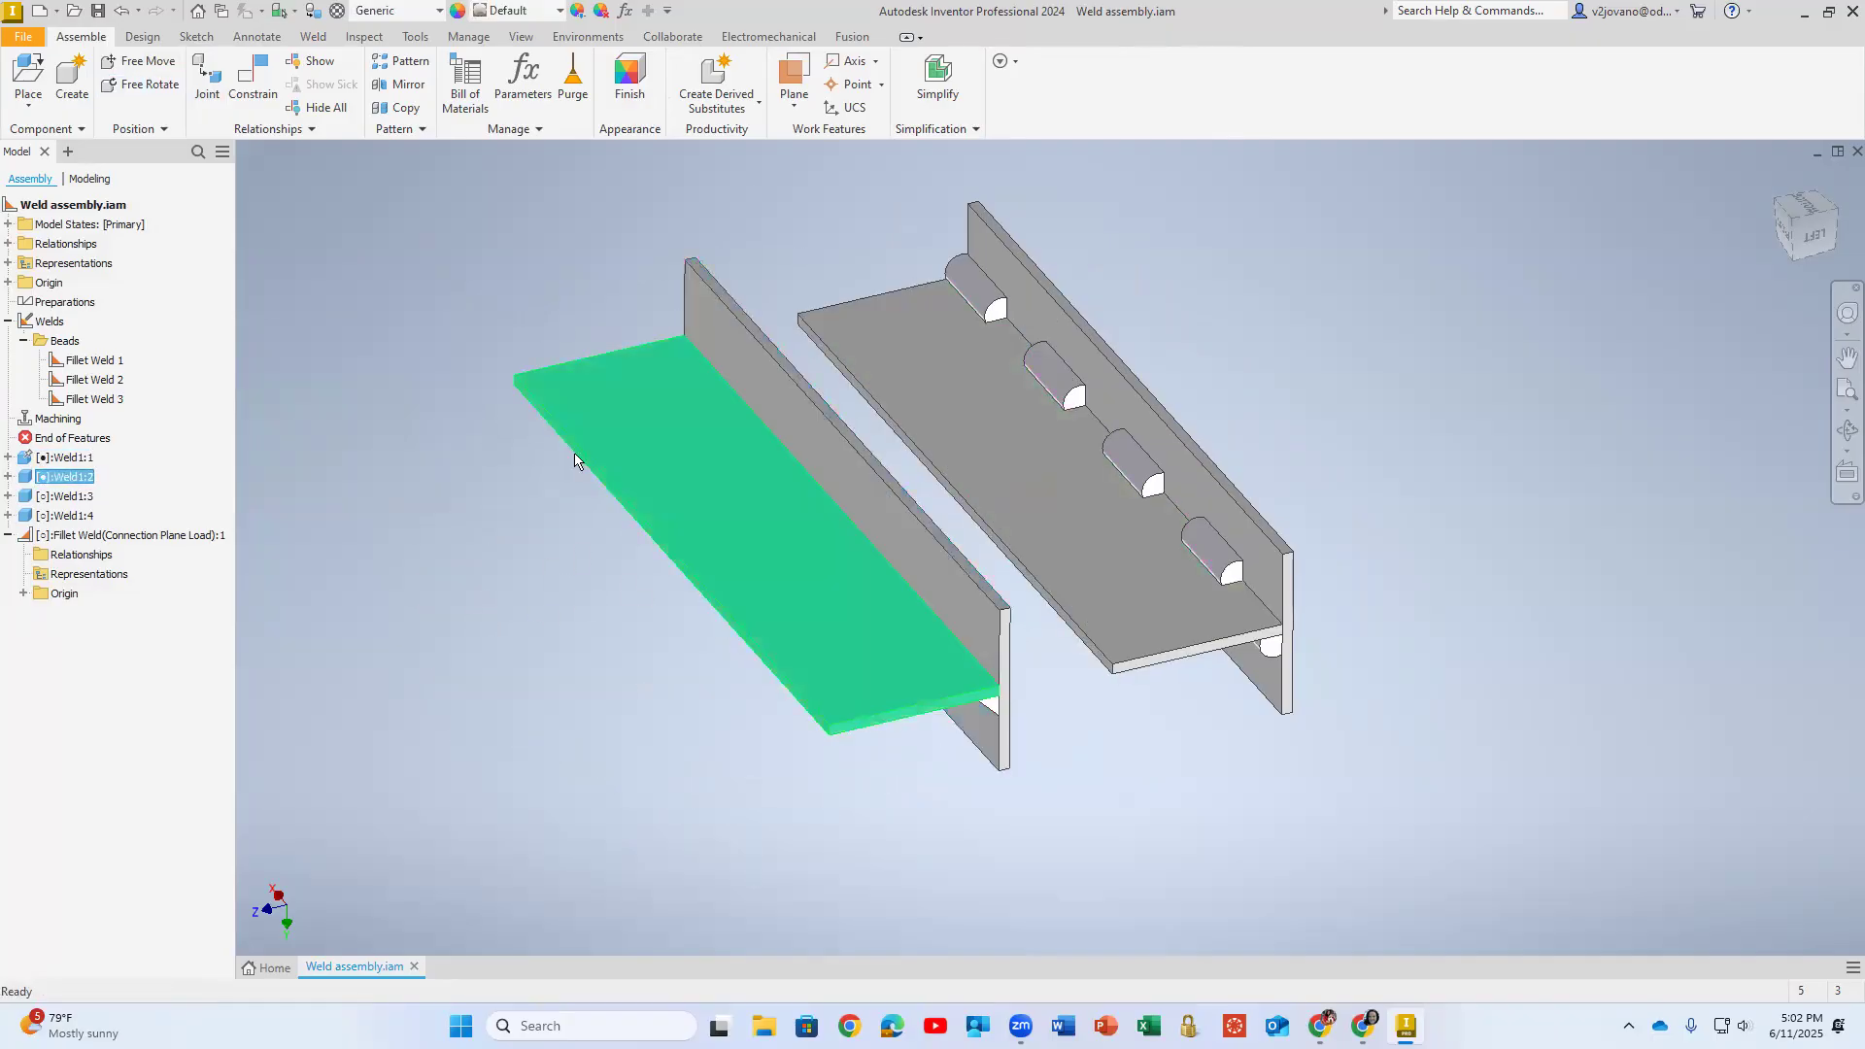
mouse_move(1111, 512)
mouse_down()
mouse_move(1262, 521)
mouse_move(1128, 527)
mouse_up()
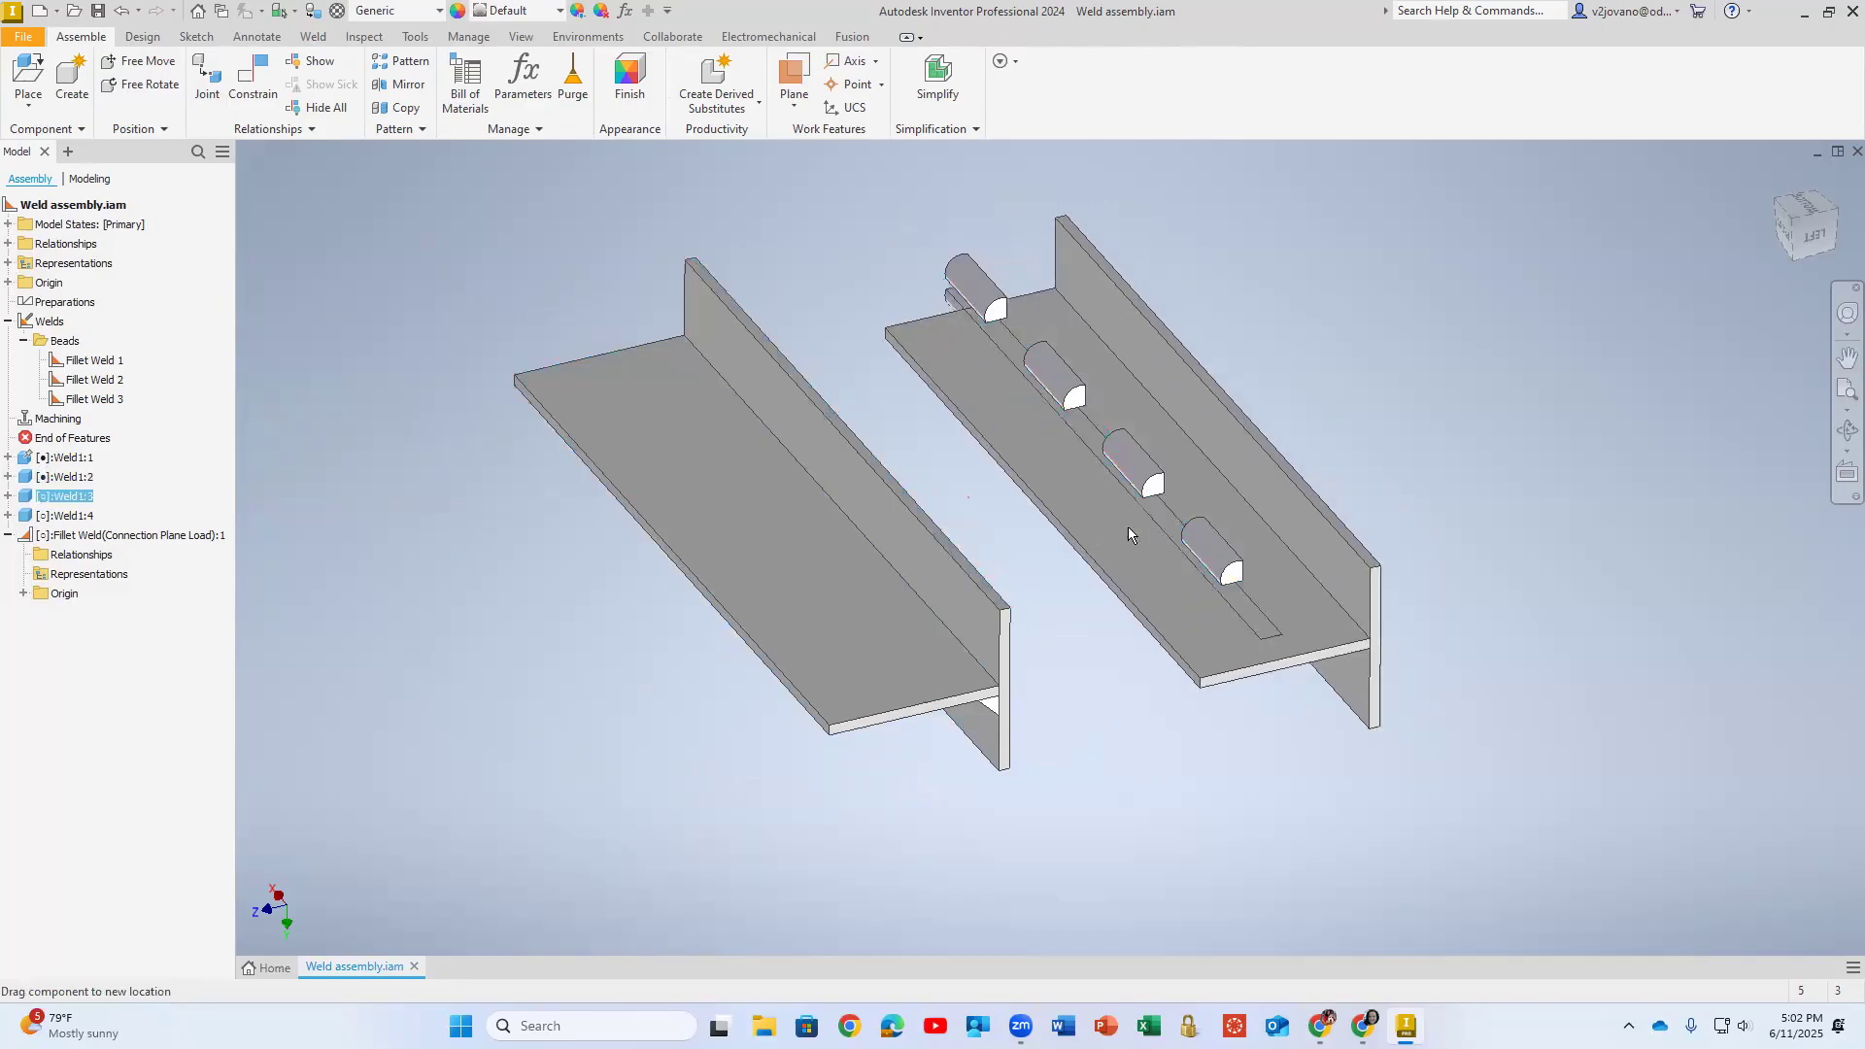
click(1634, 427)
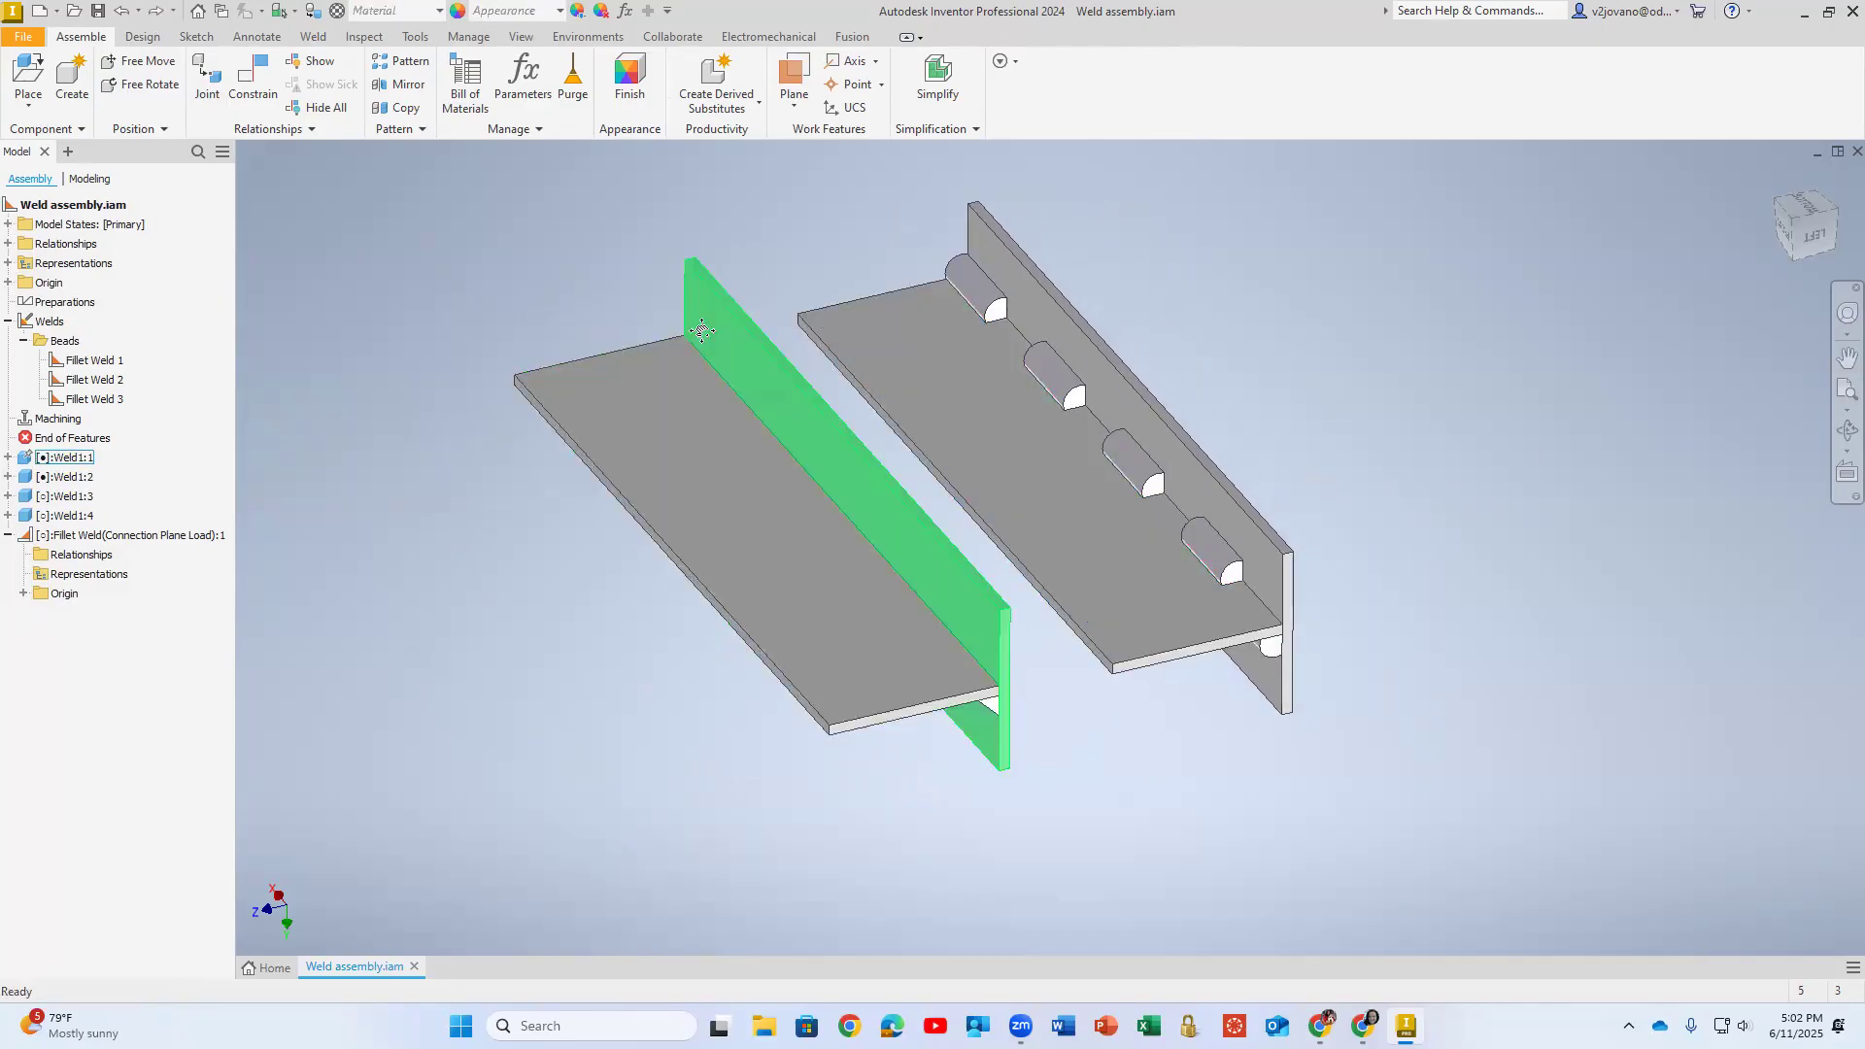
- Select the weld beads of both T pairs and review the appearances available in the Inventor Material Library
middle_drag(640, 279, 604, 313)
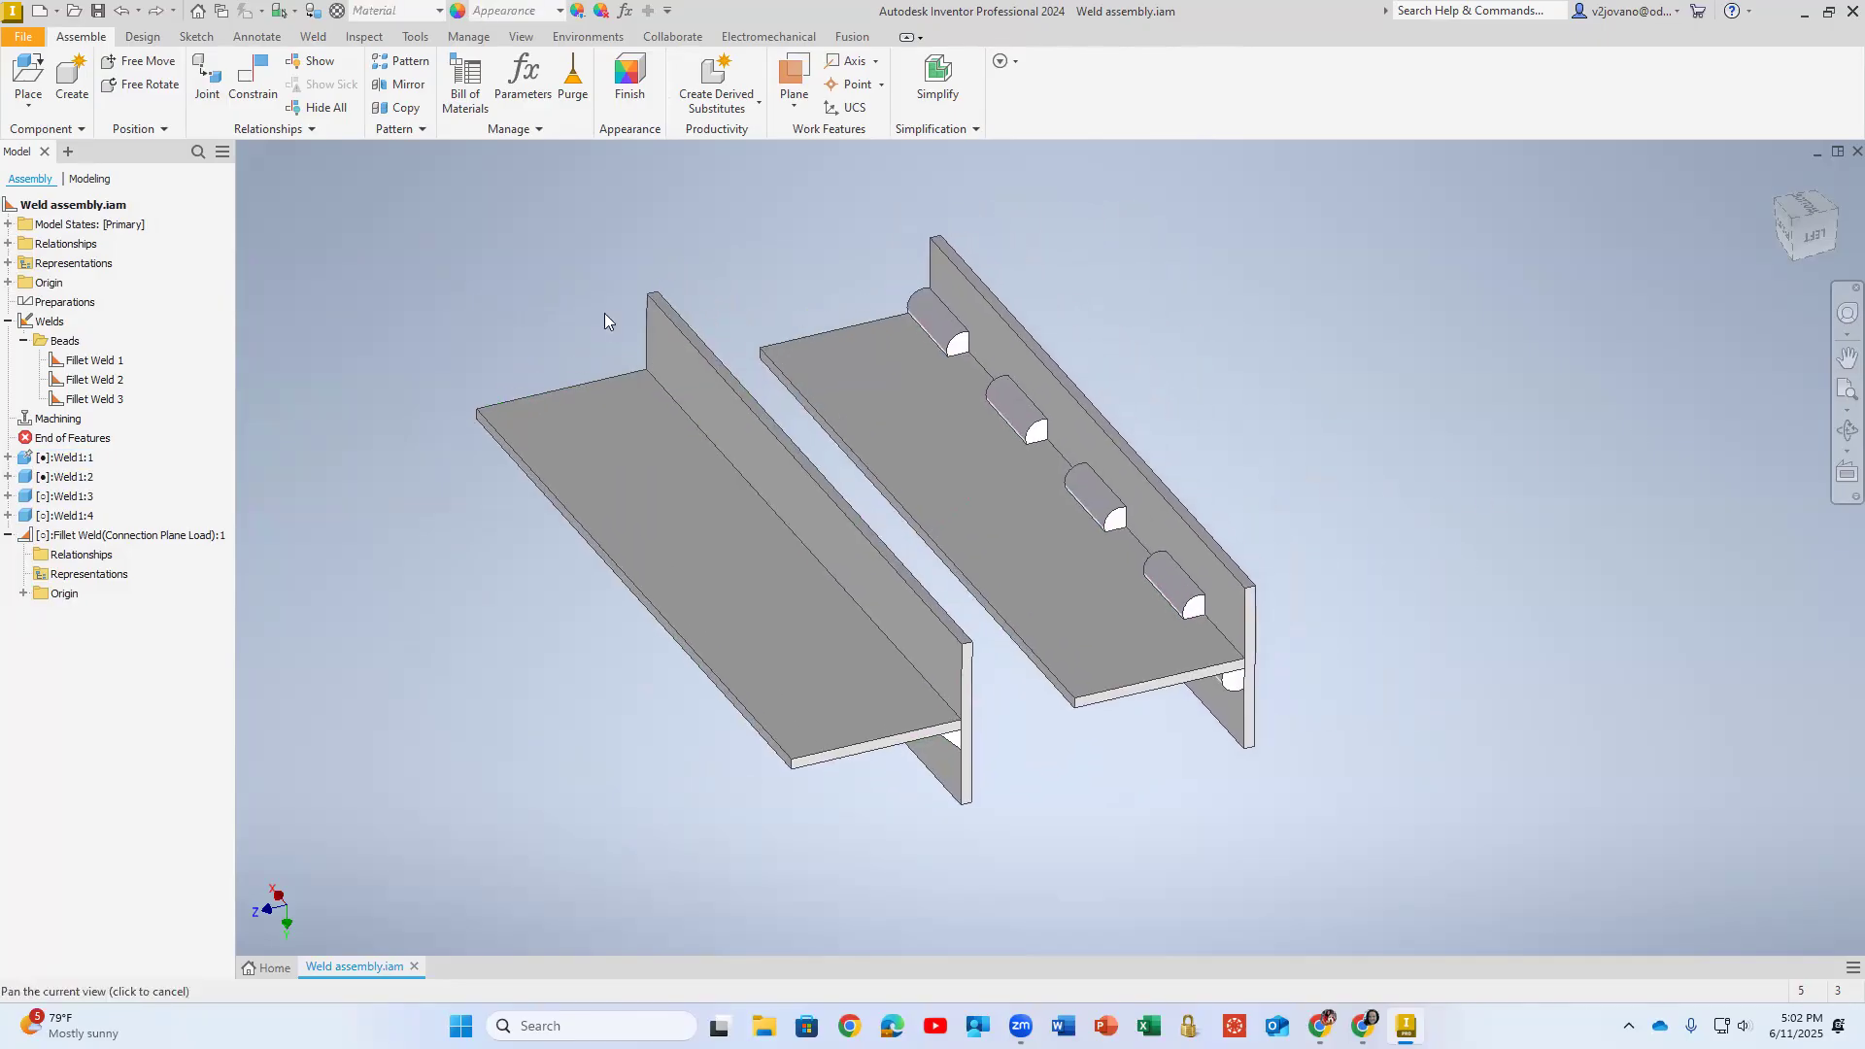
click(937, 416)
click(938, 323)
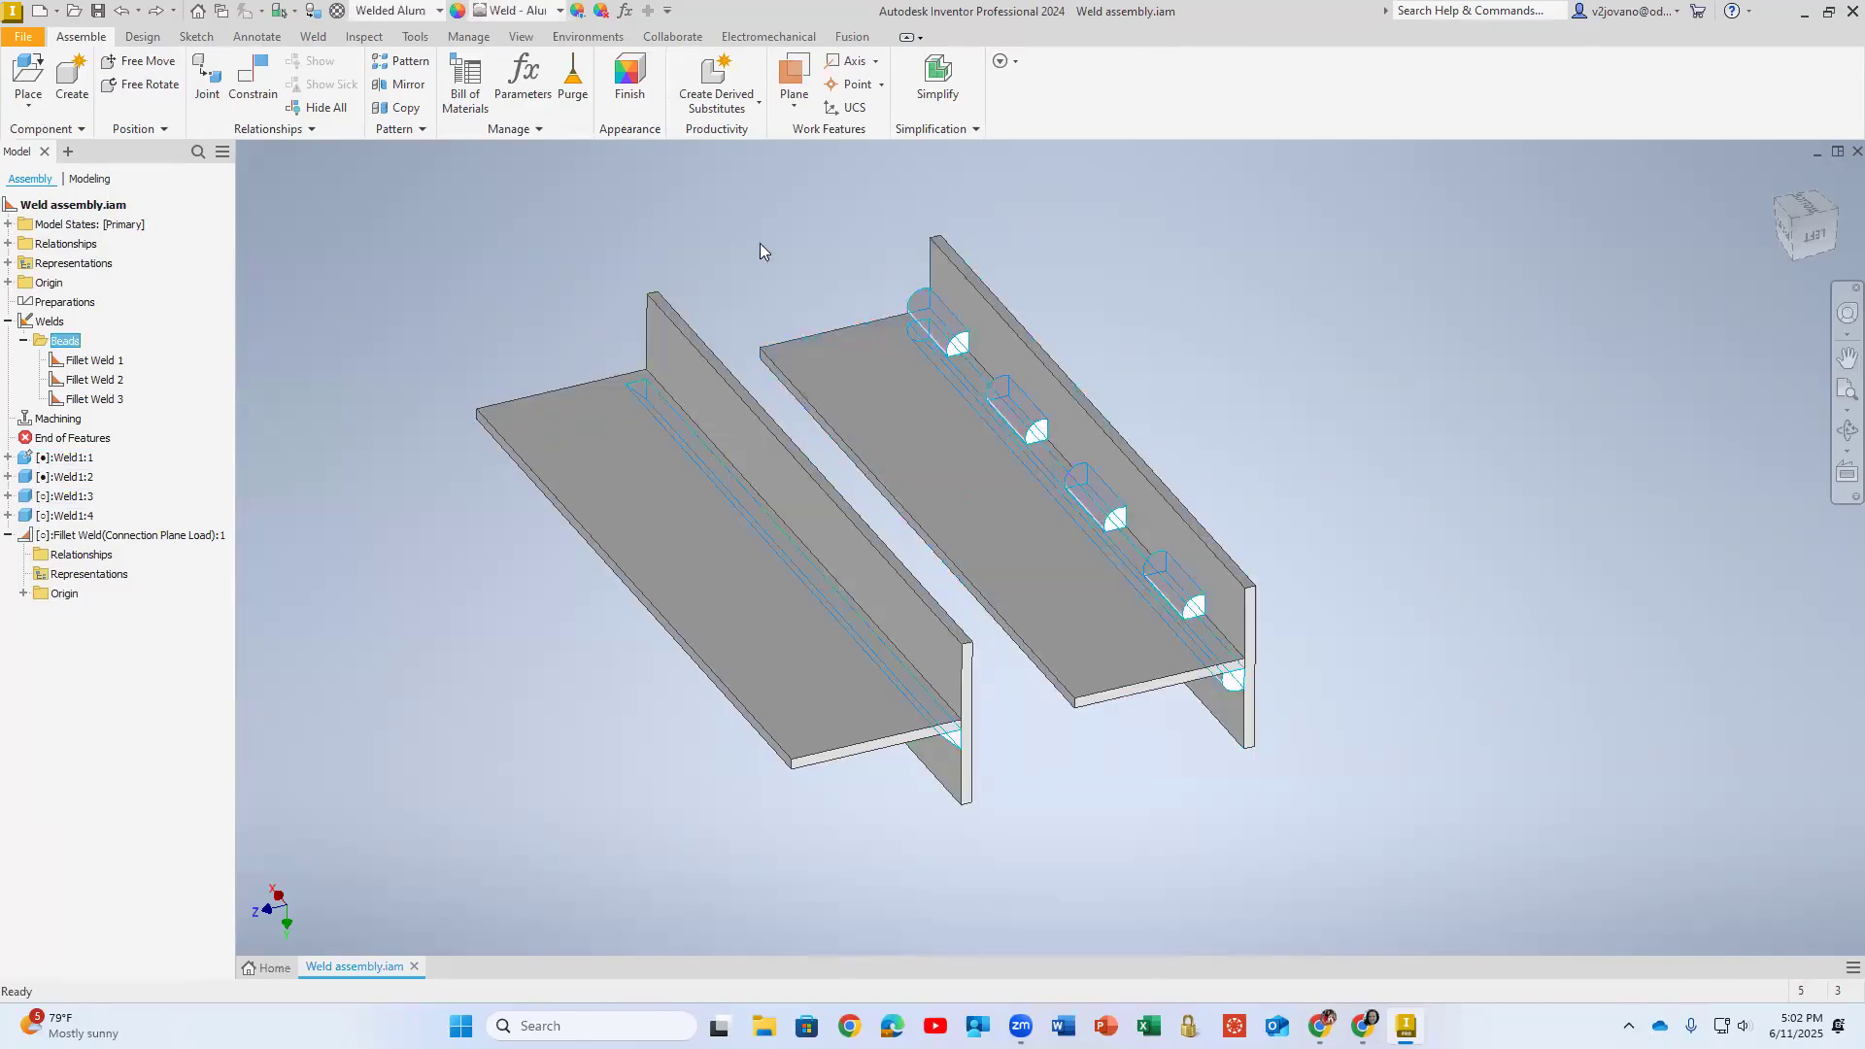
click(546, 15)
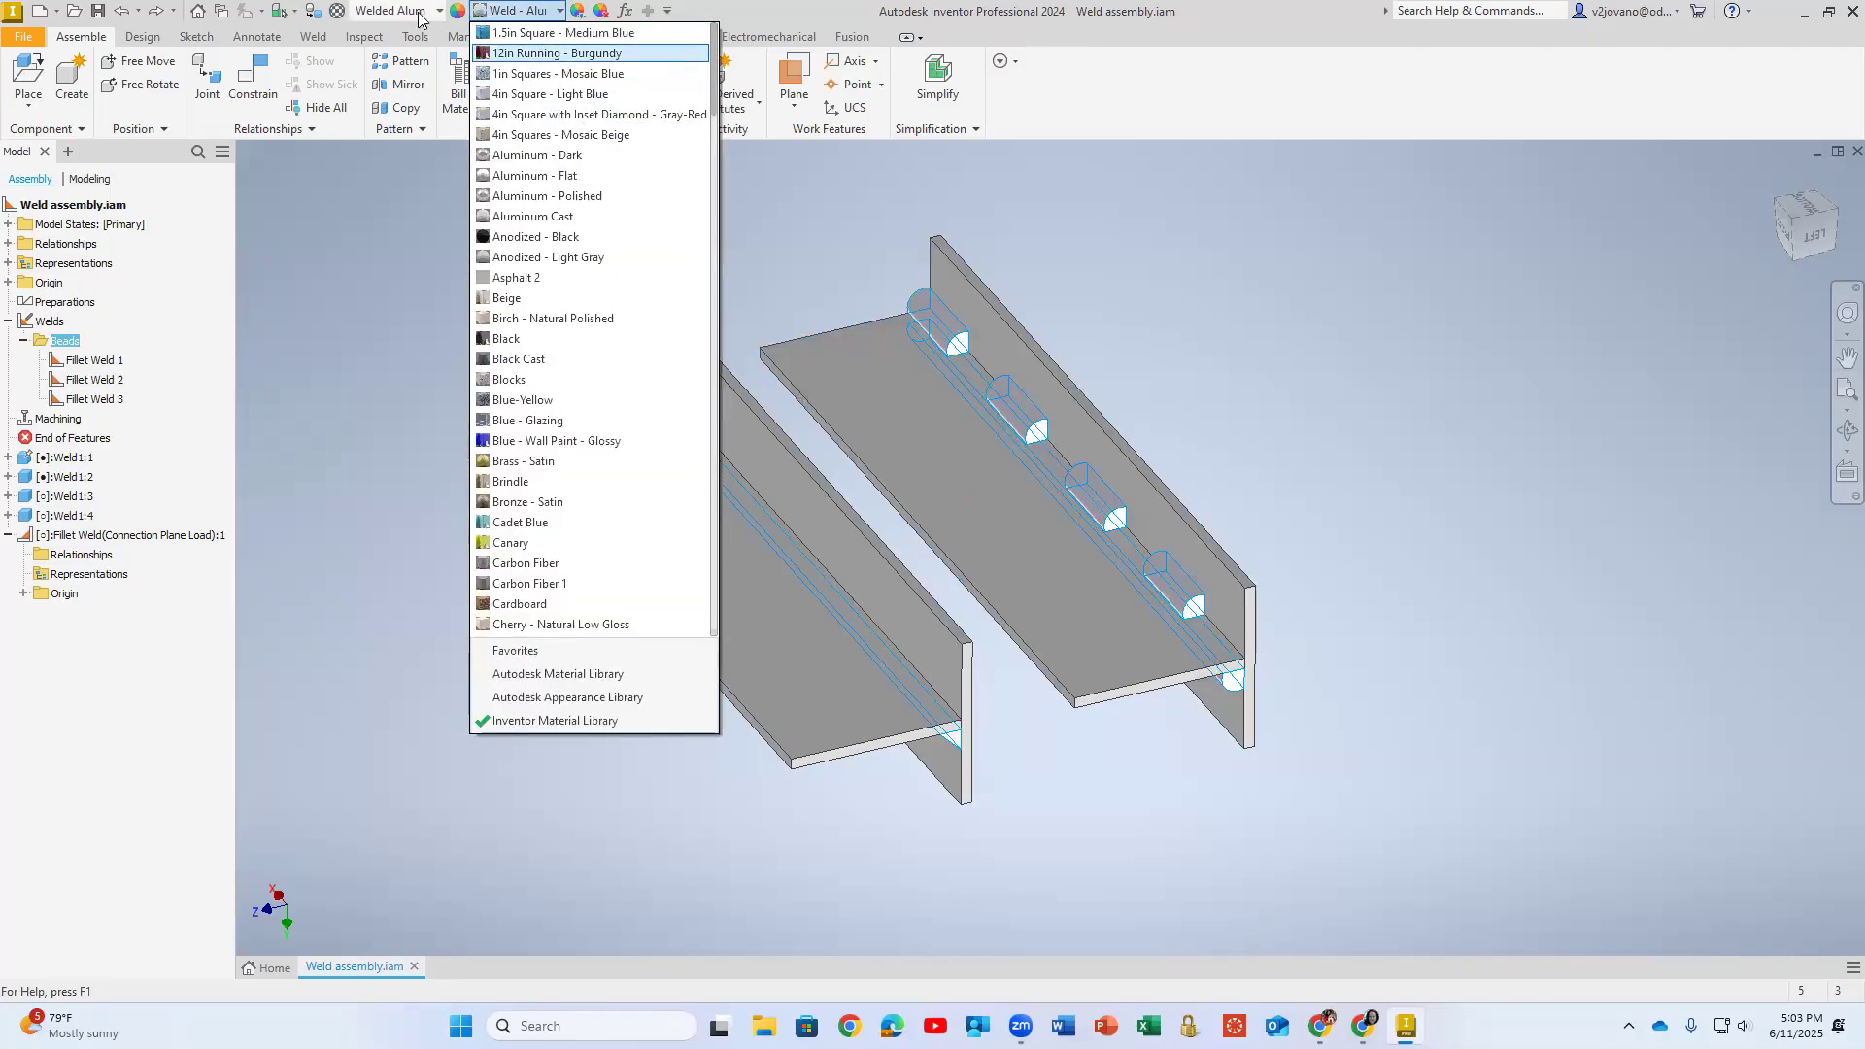
click(374, 224)
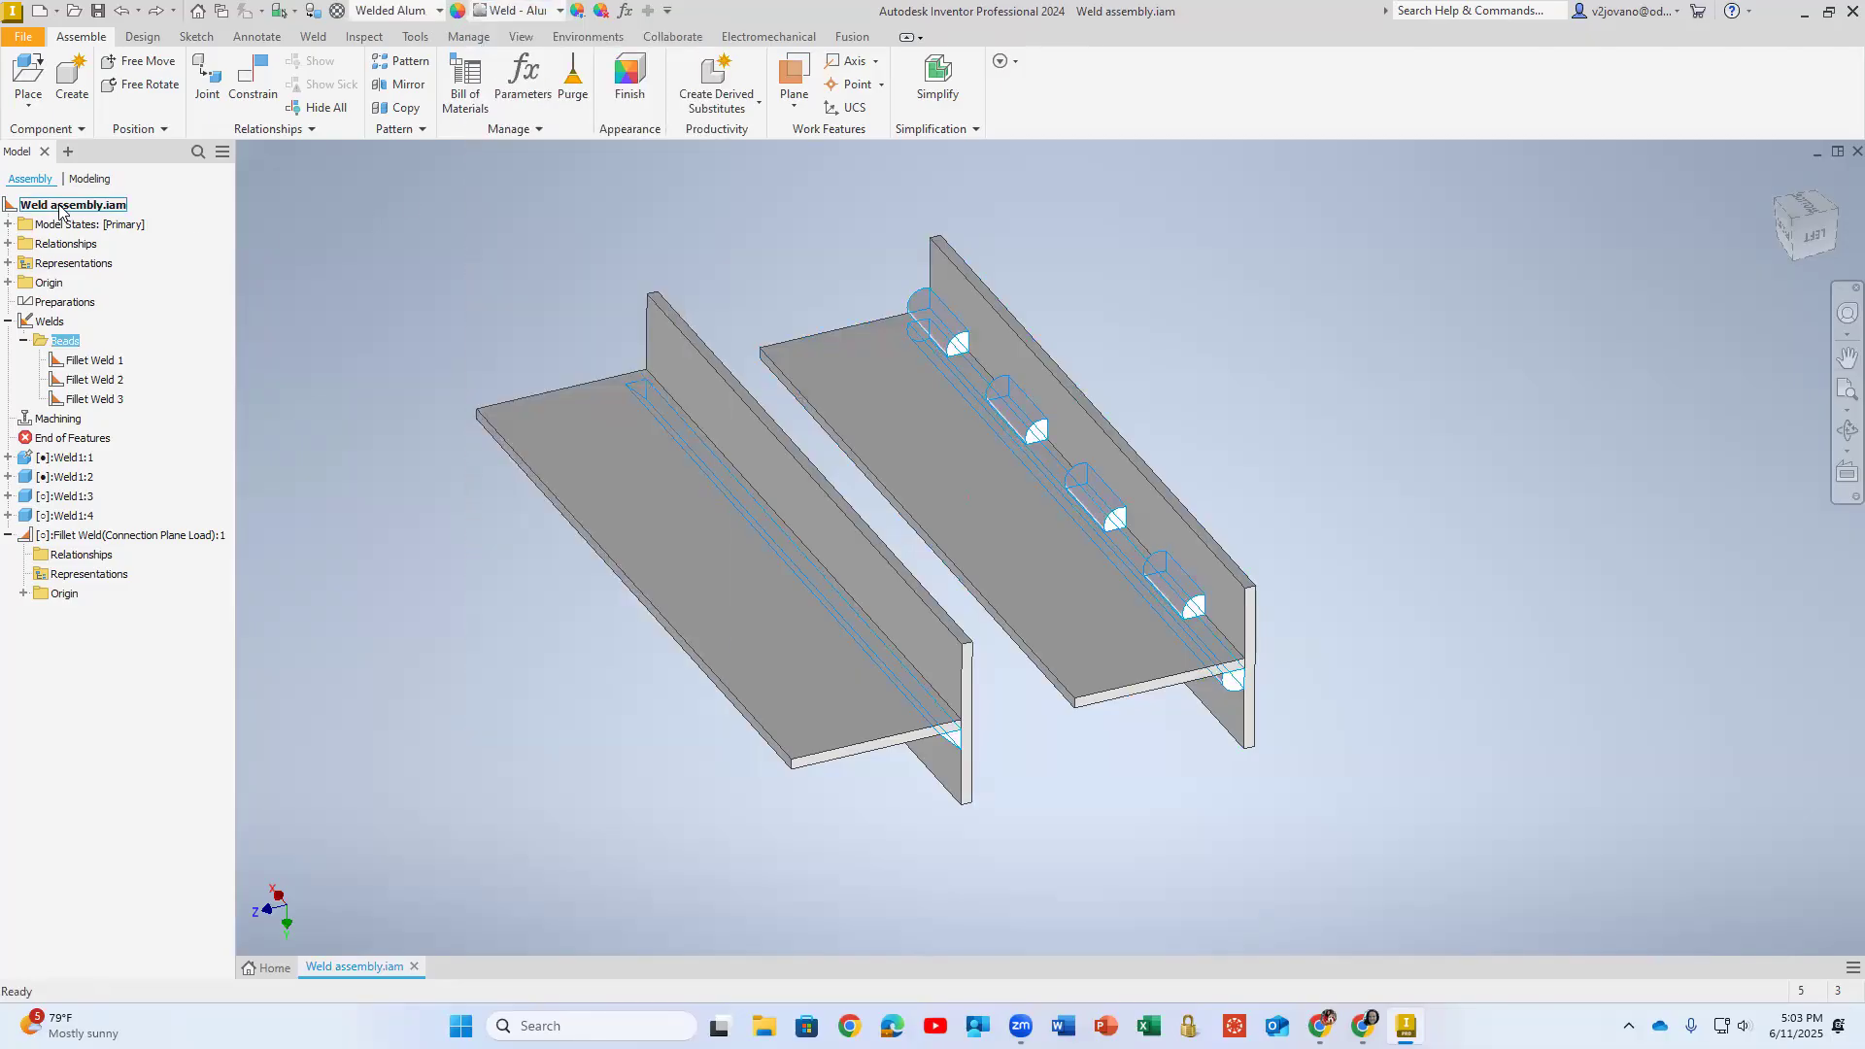
click(312, 36)
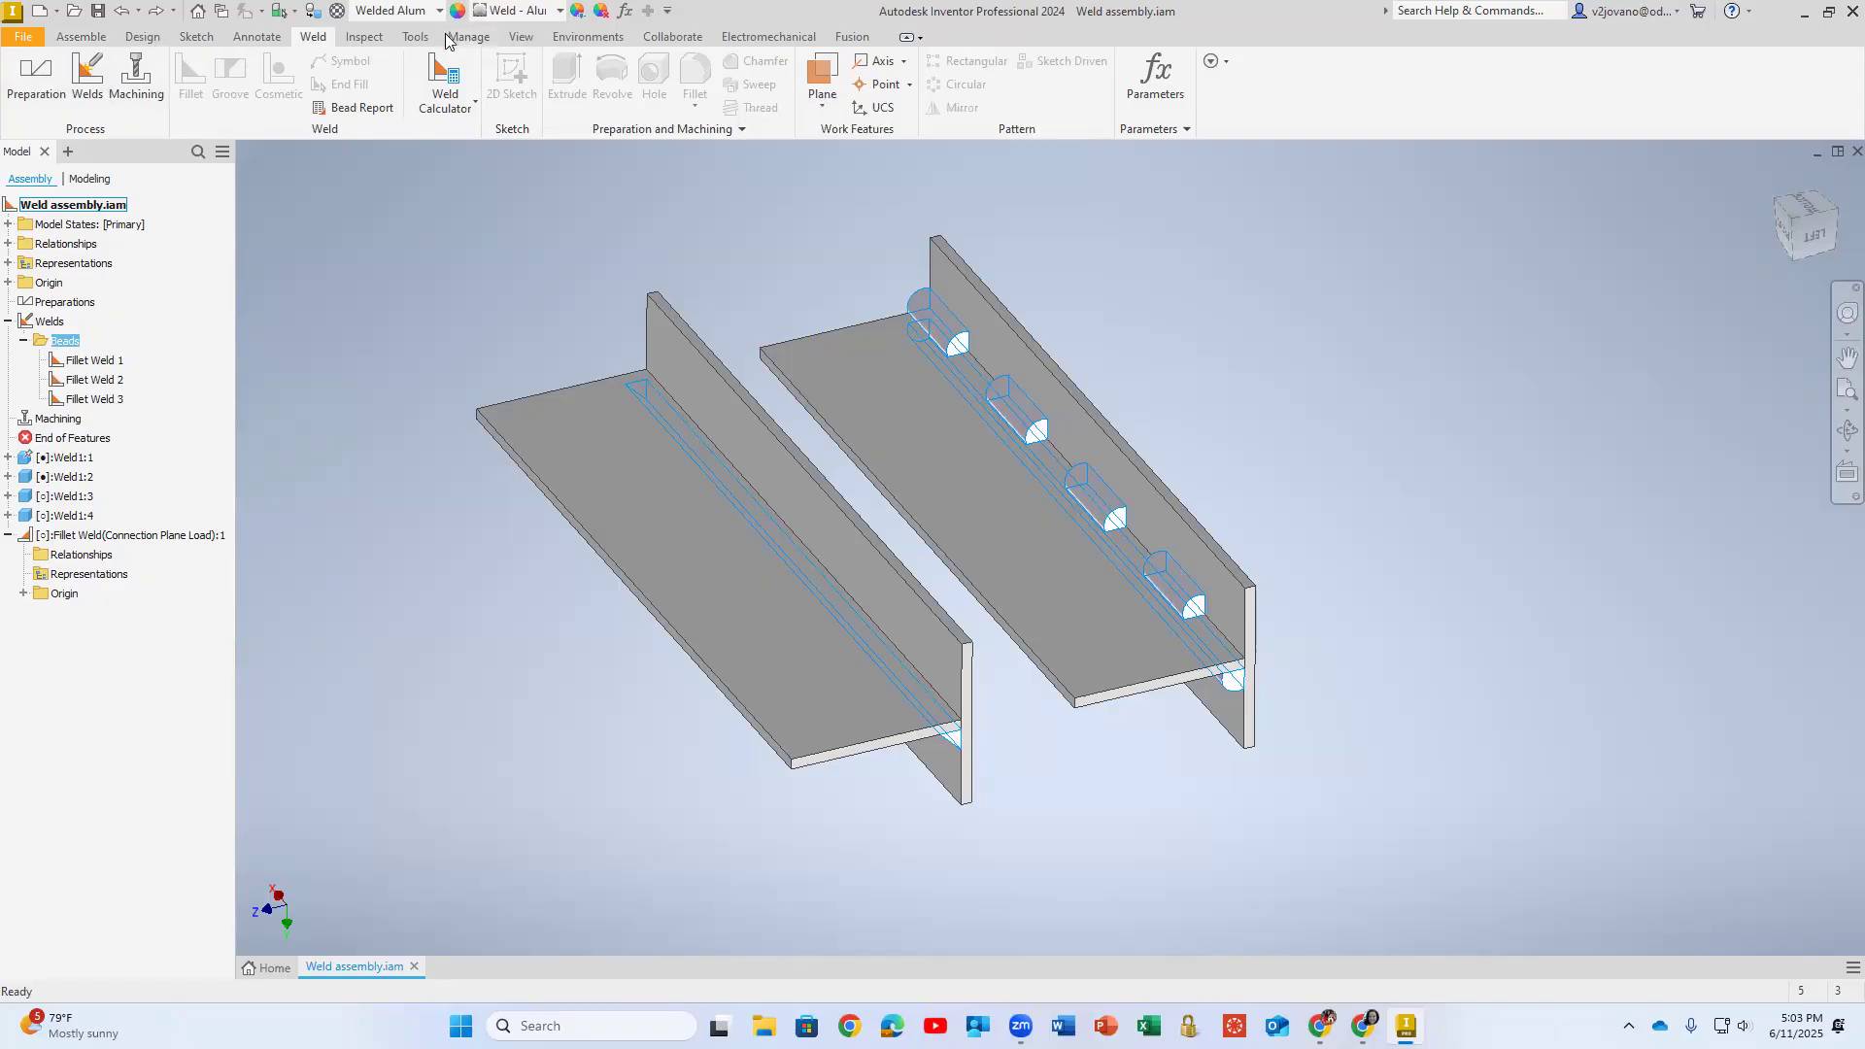
click(789, 39)
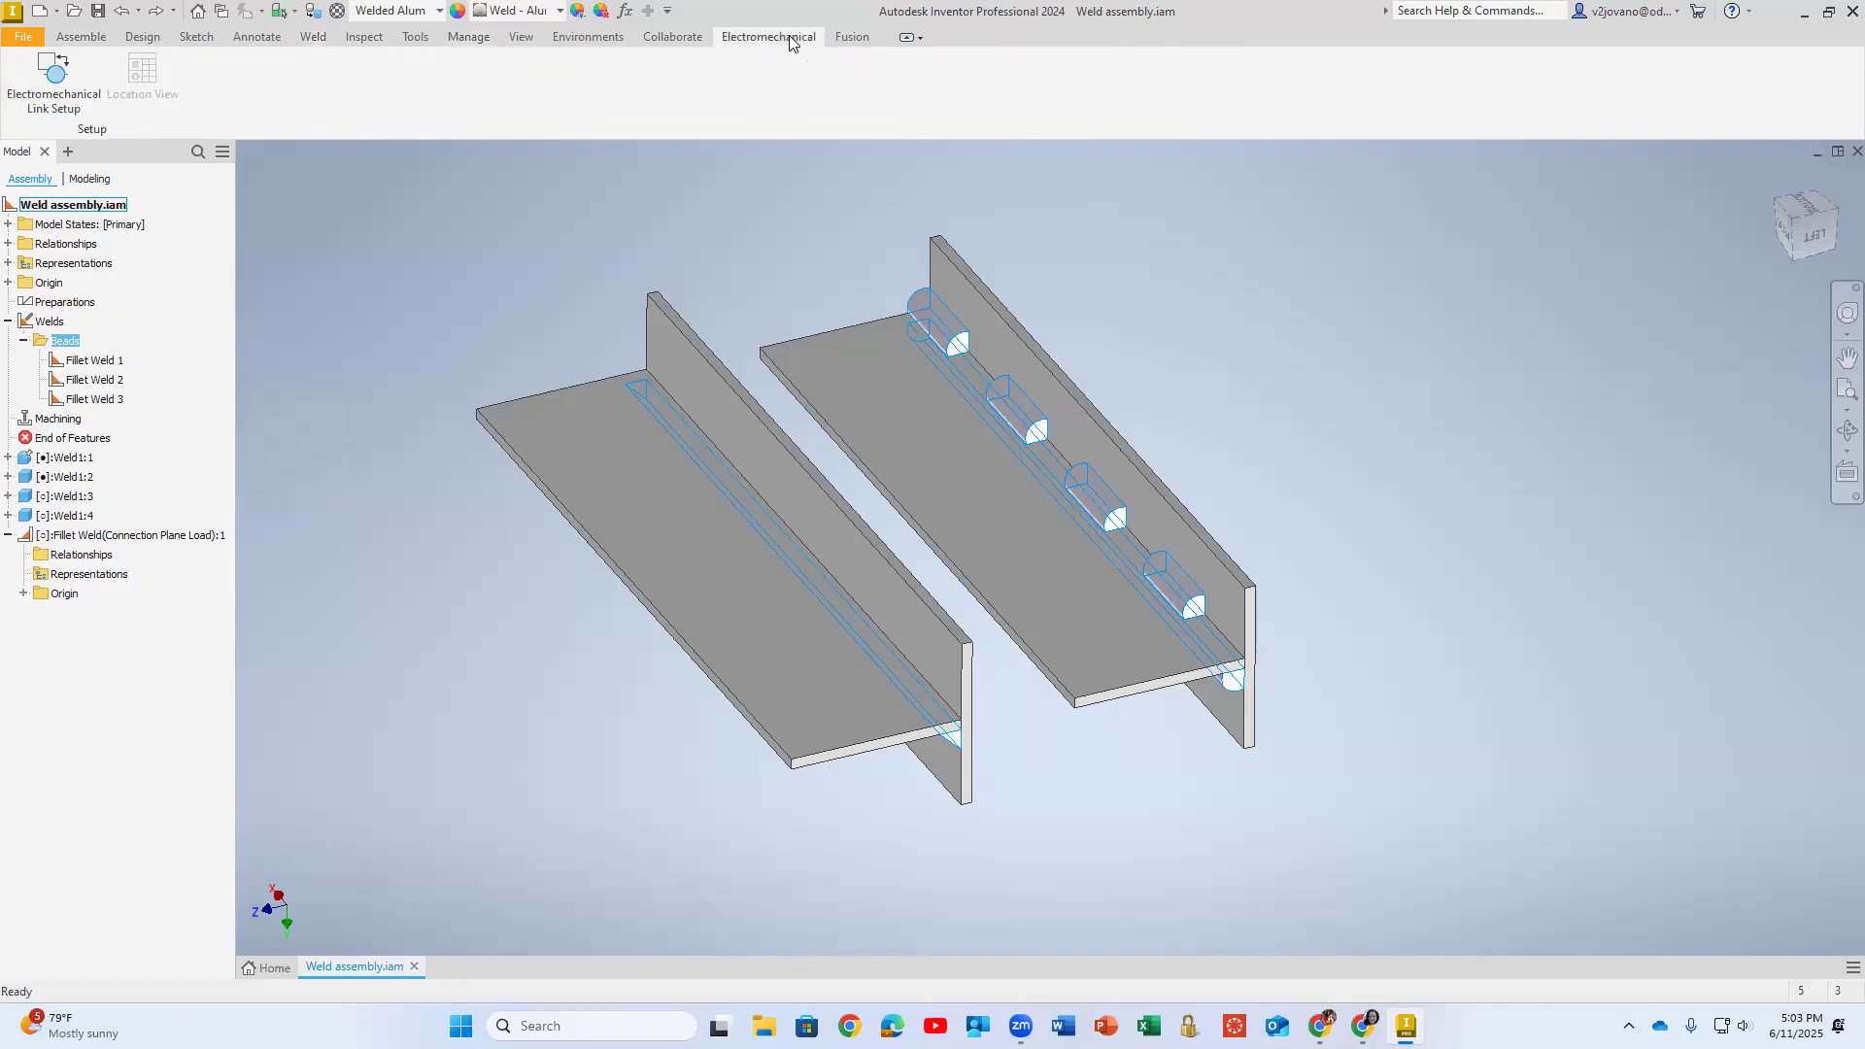
click(311, 41)
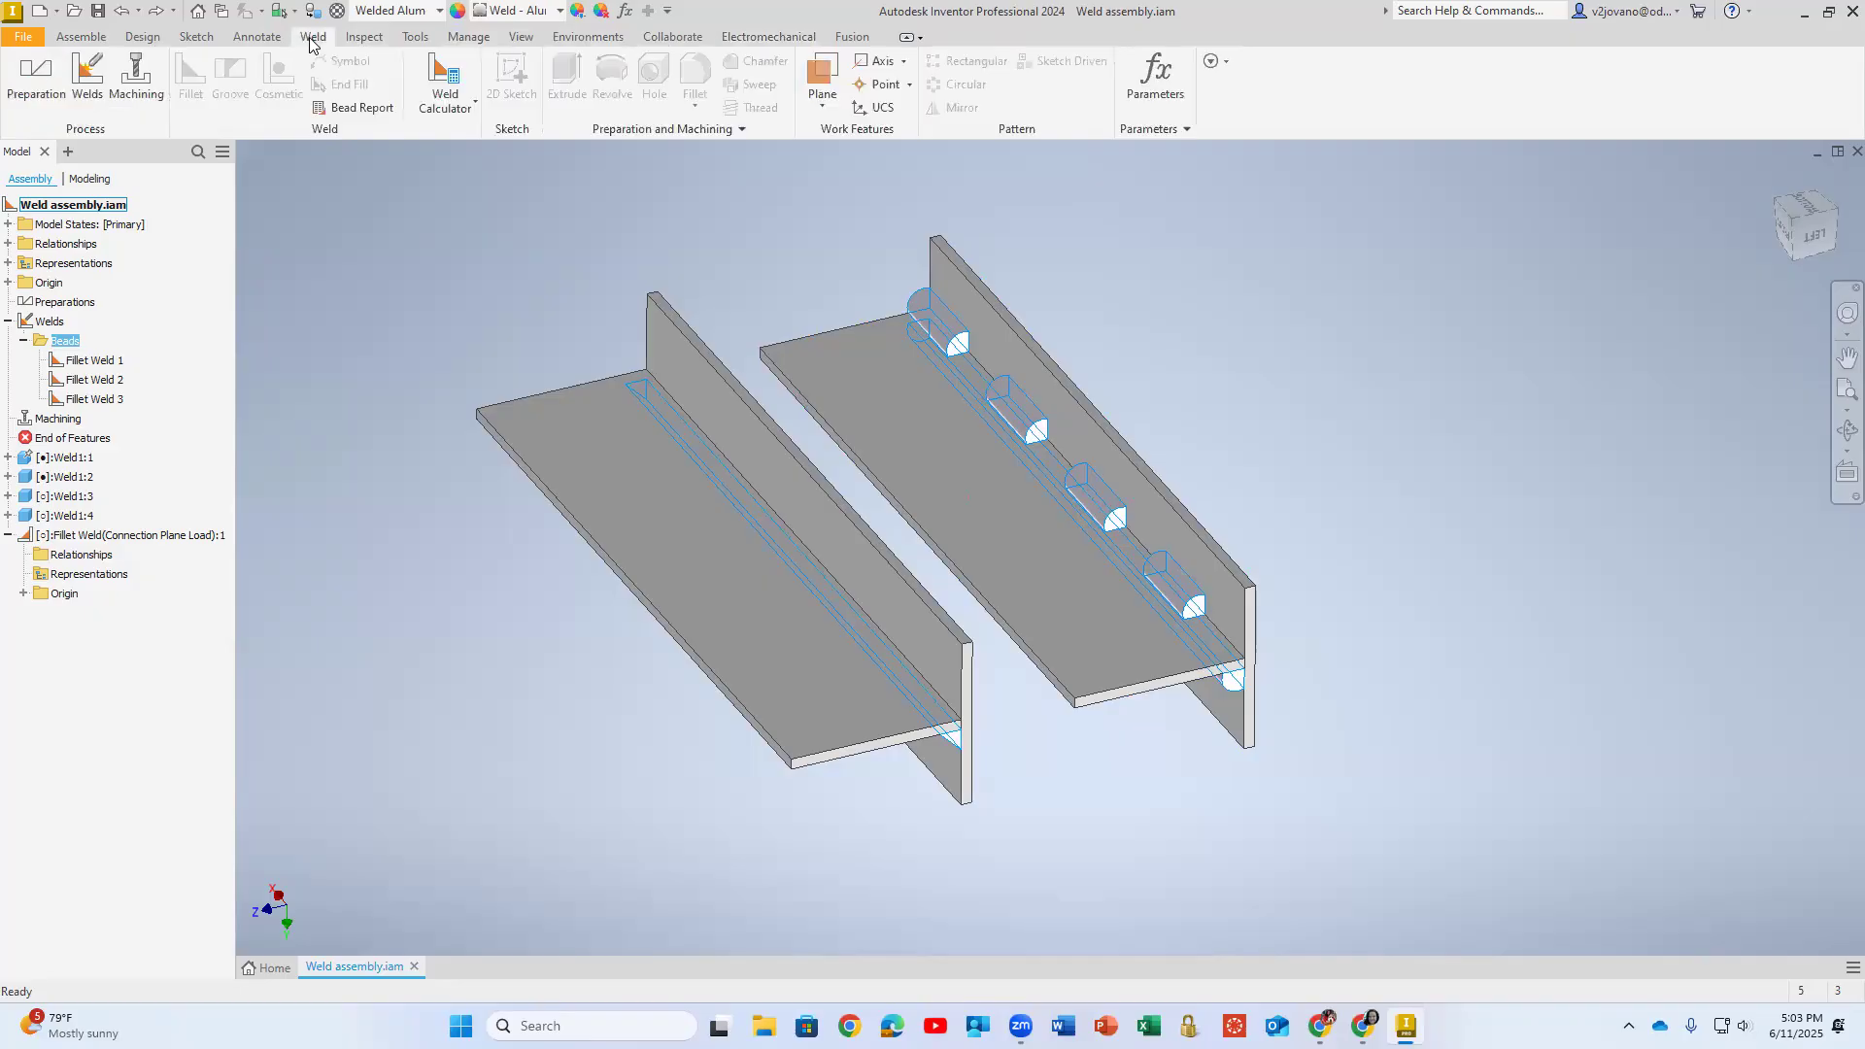
click(261, 43)
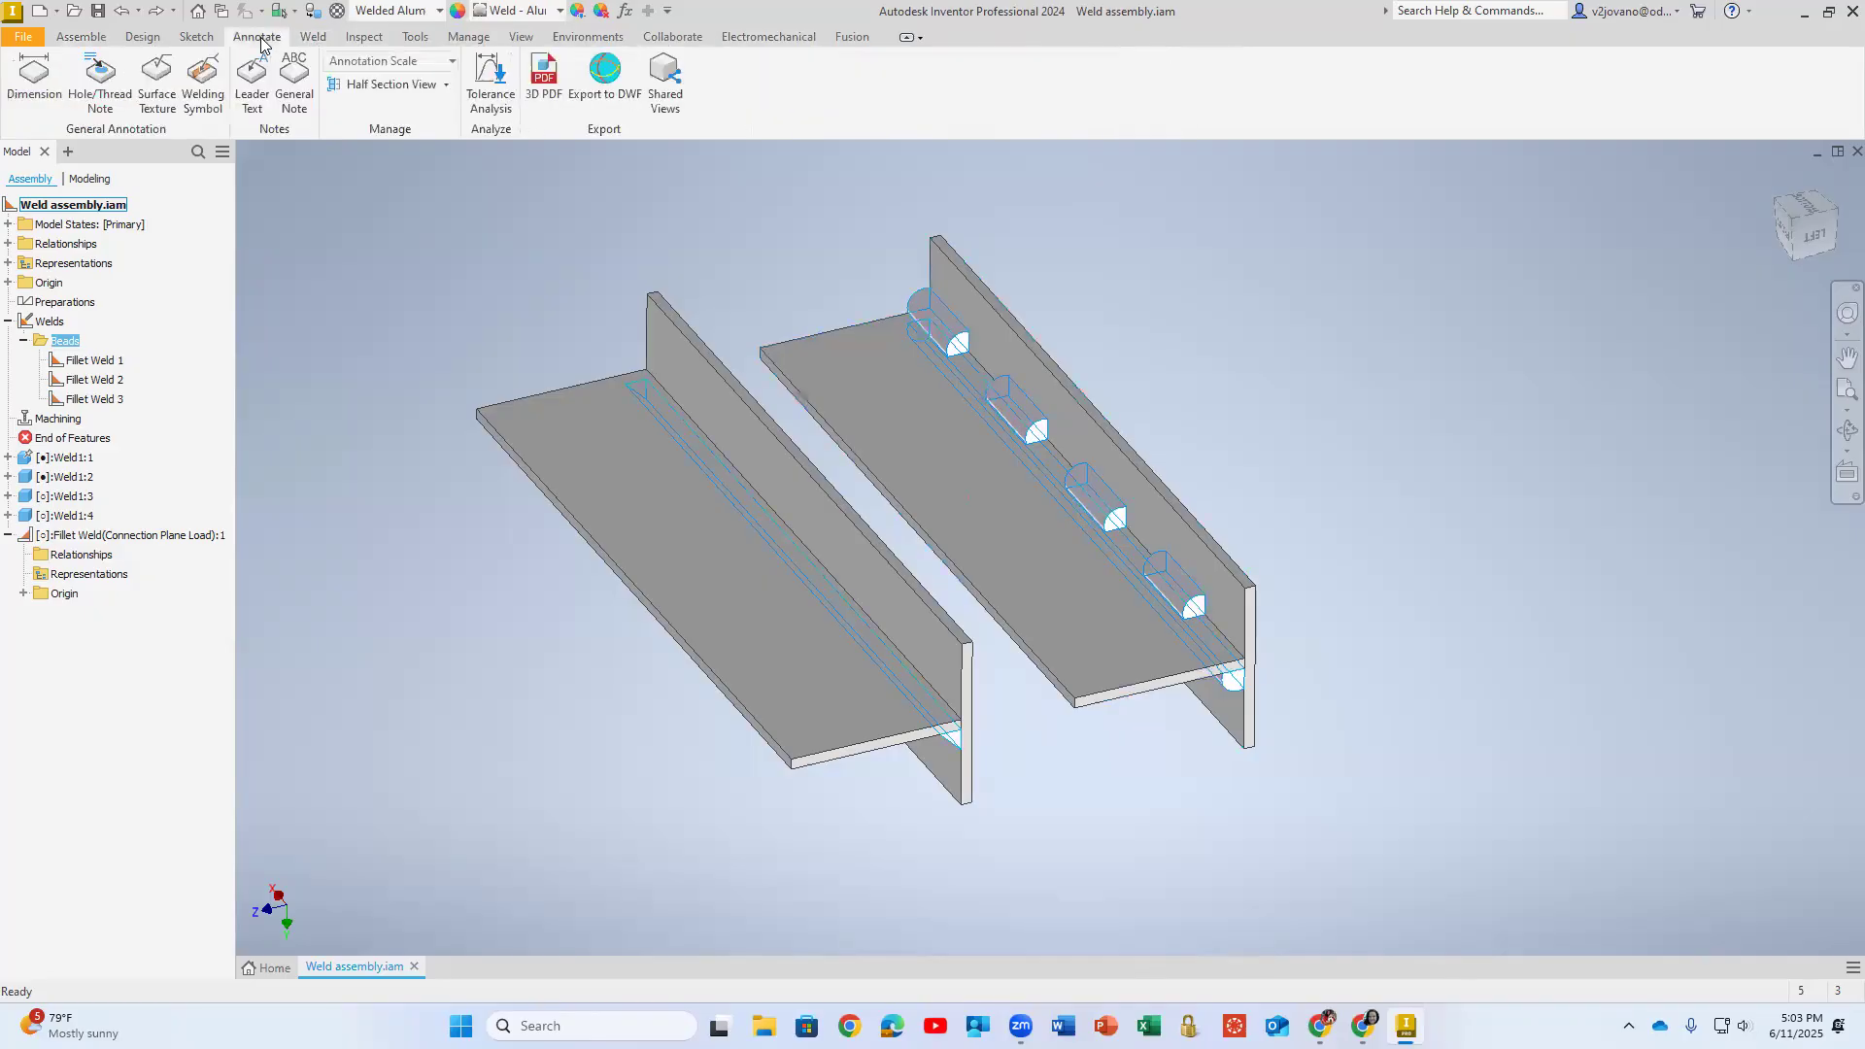
click(204, 40)
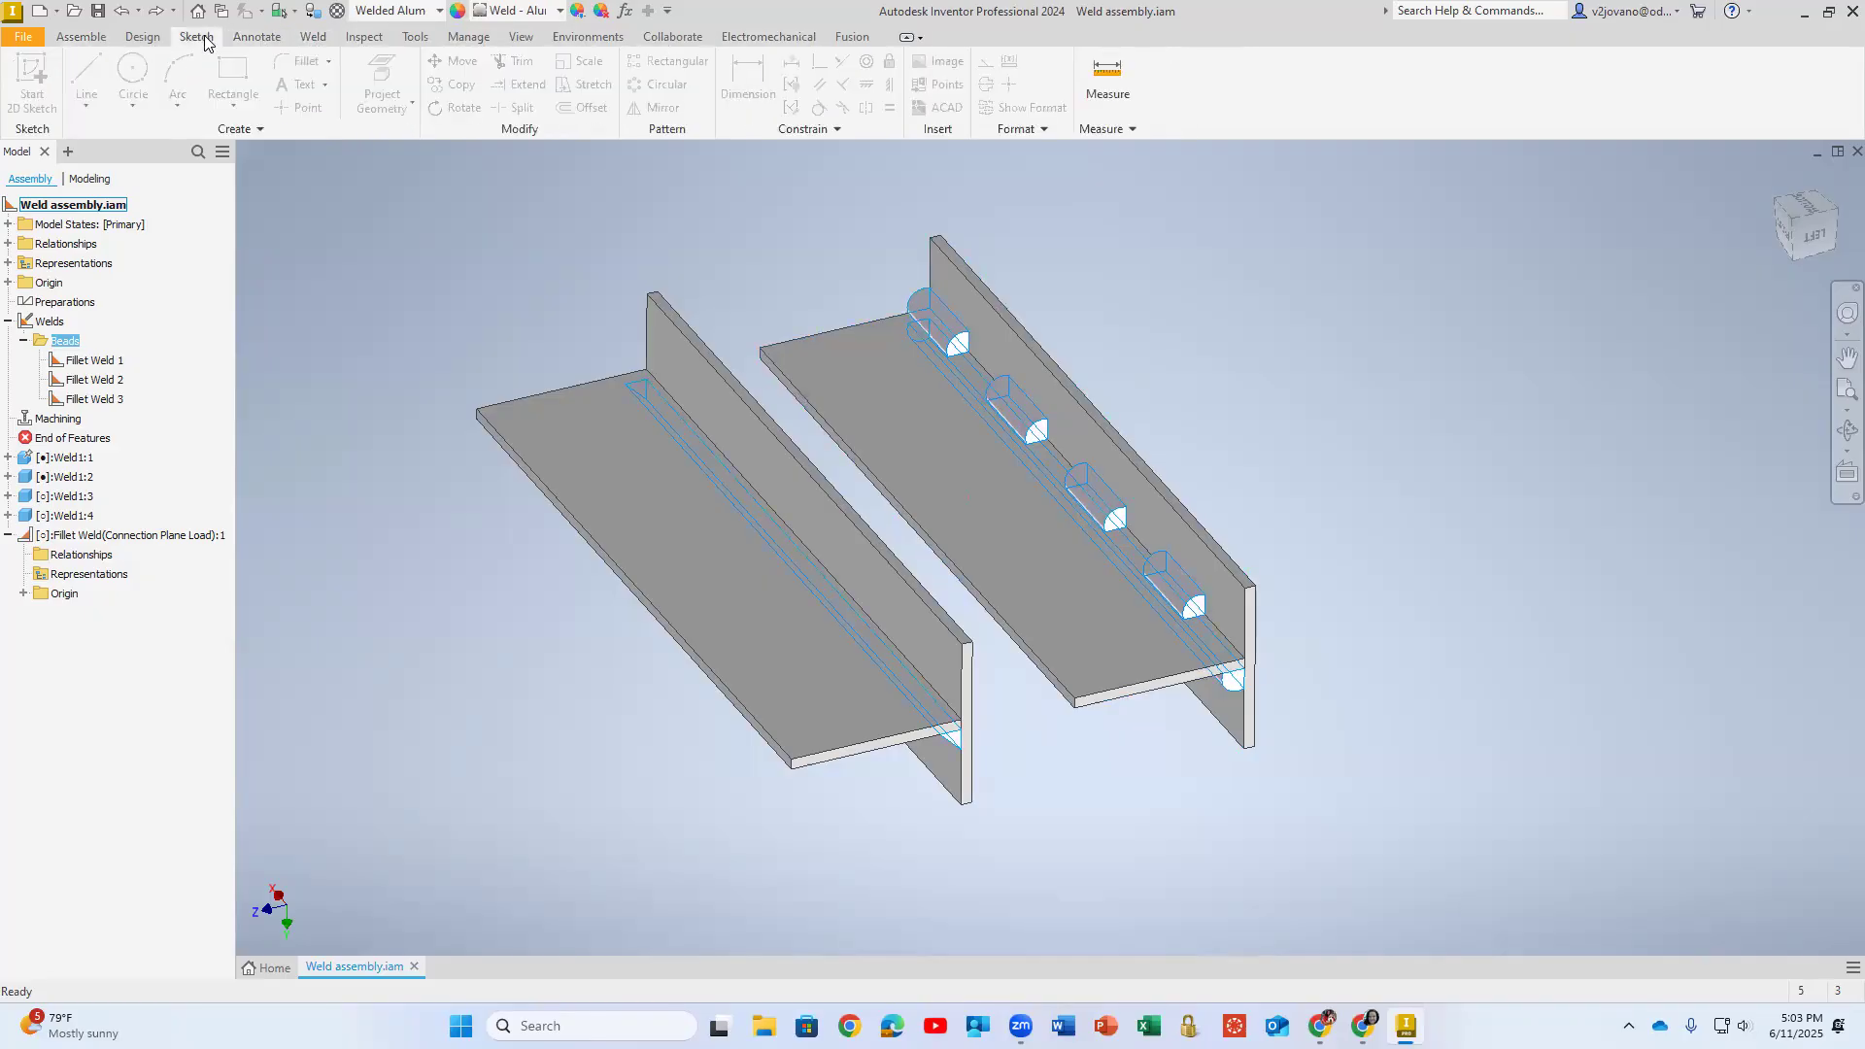
click(269, 38)
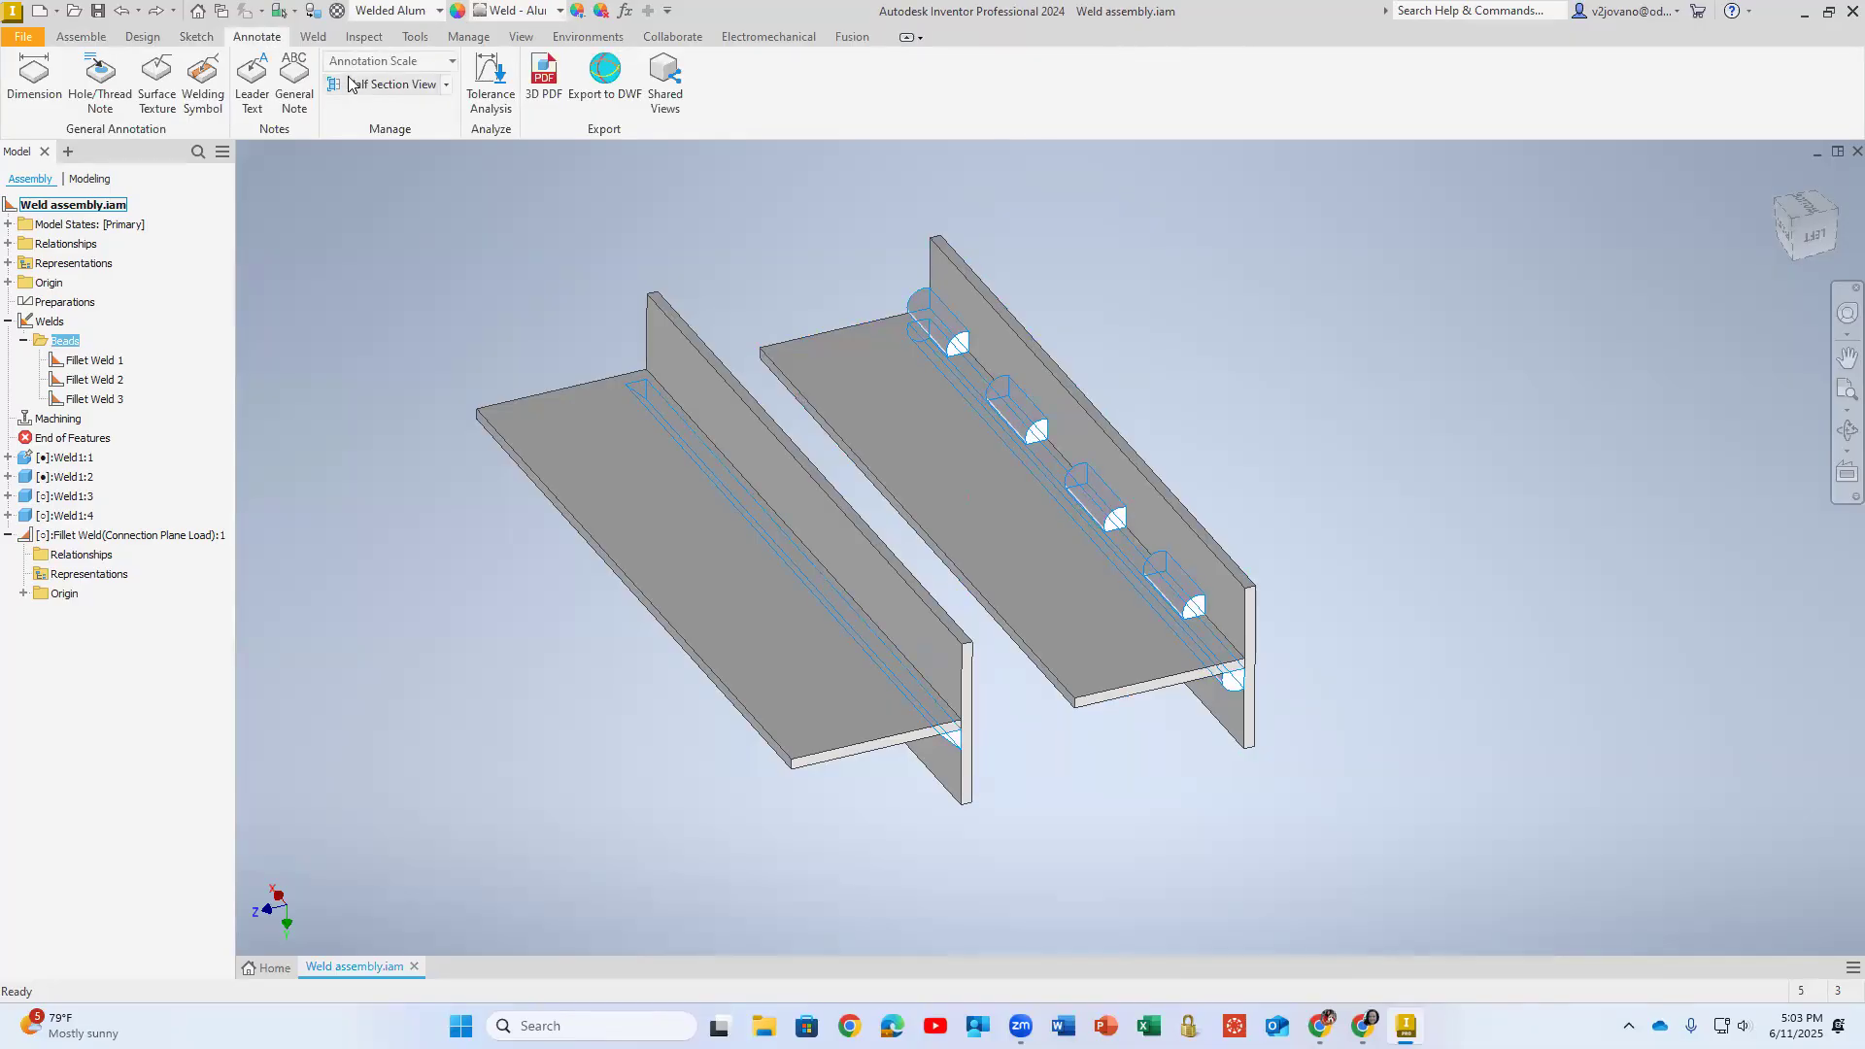
click(203, 83)
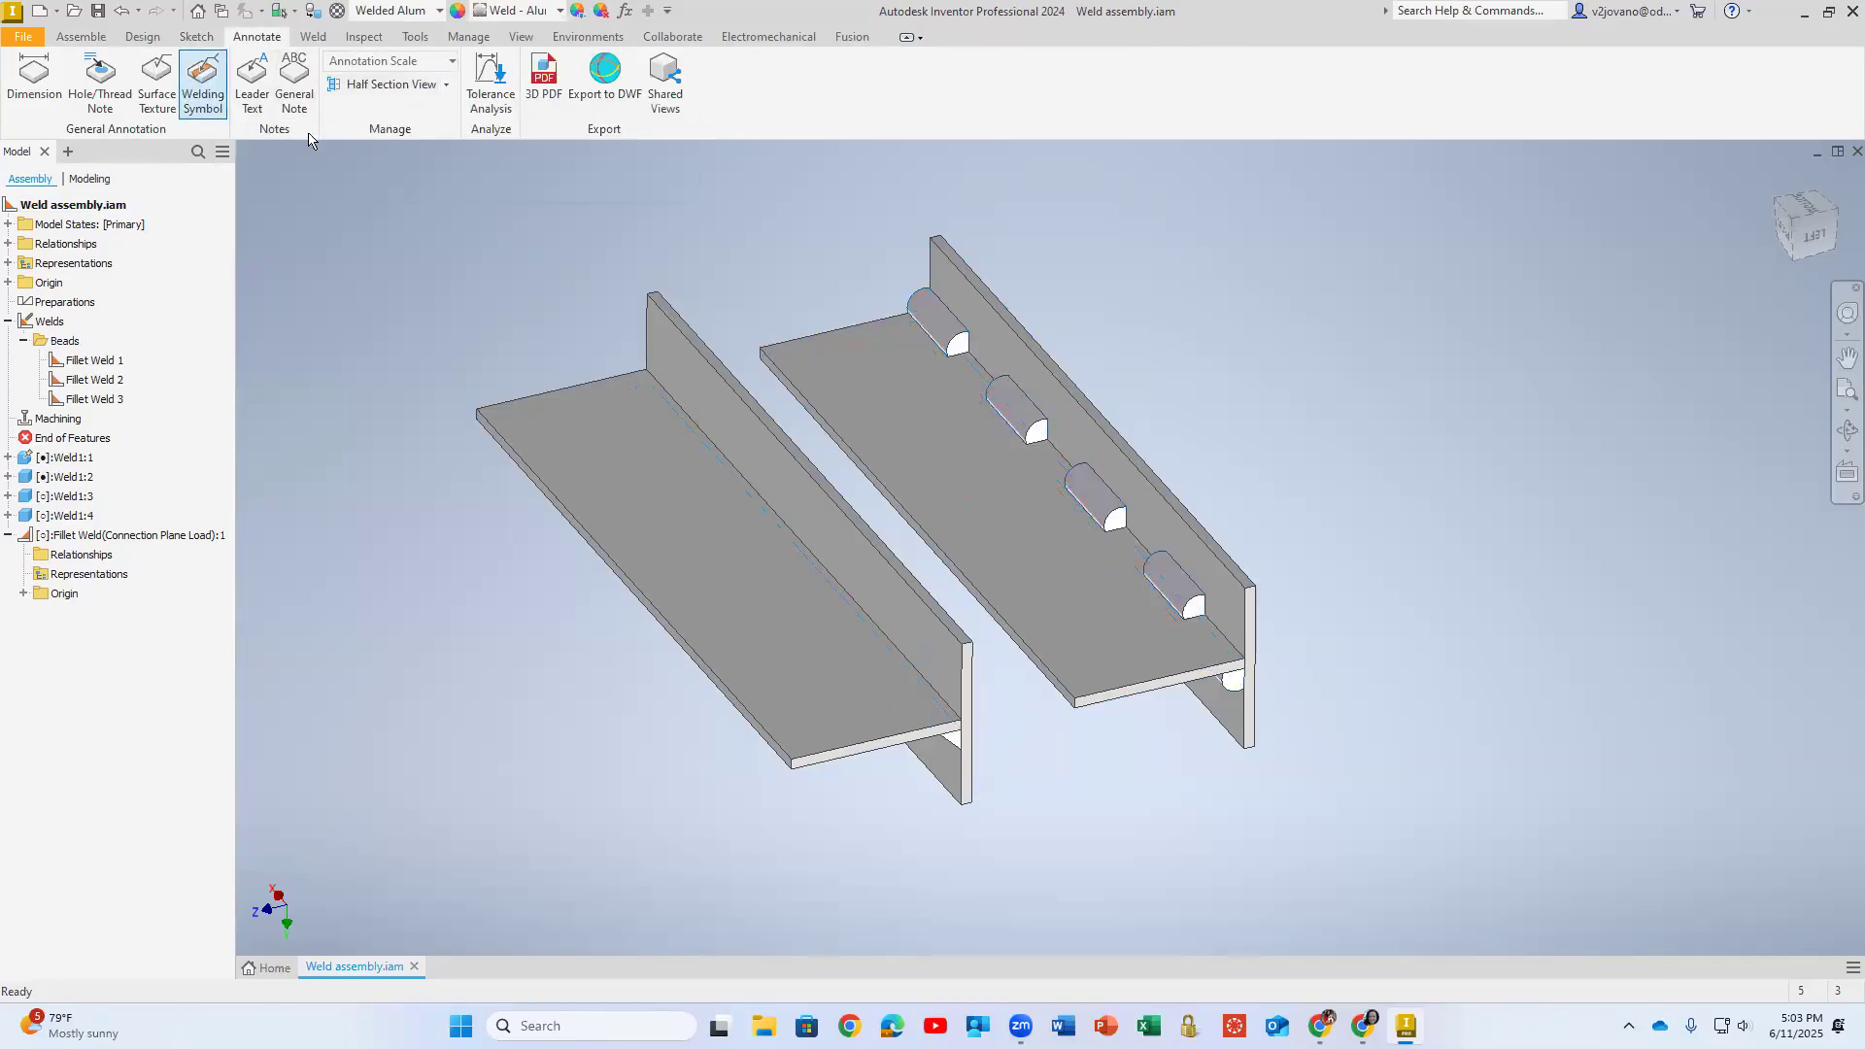
click(1012, 398)
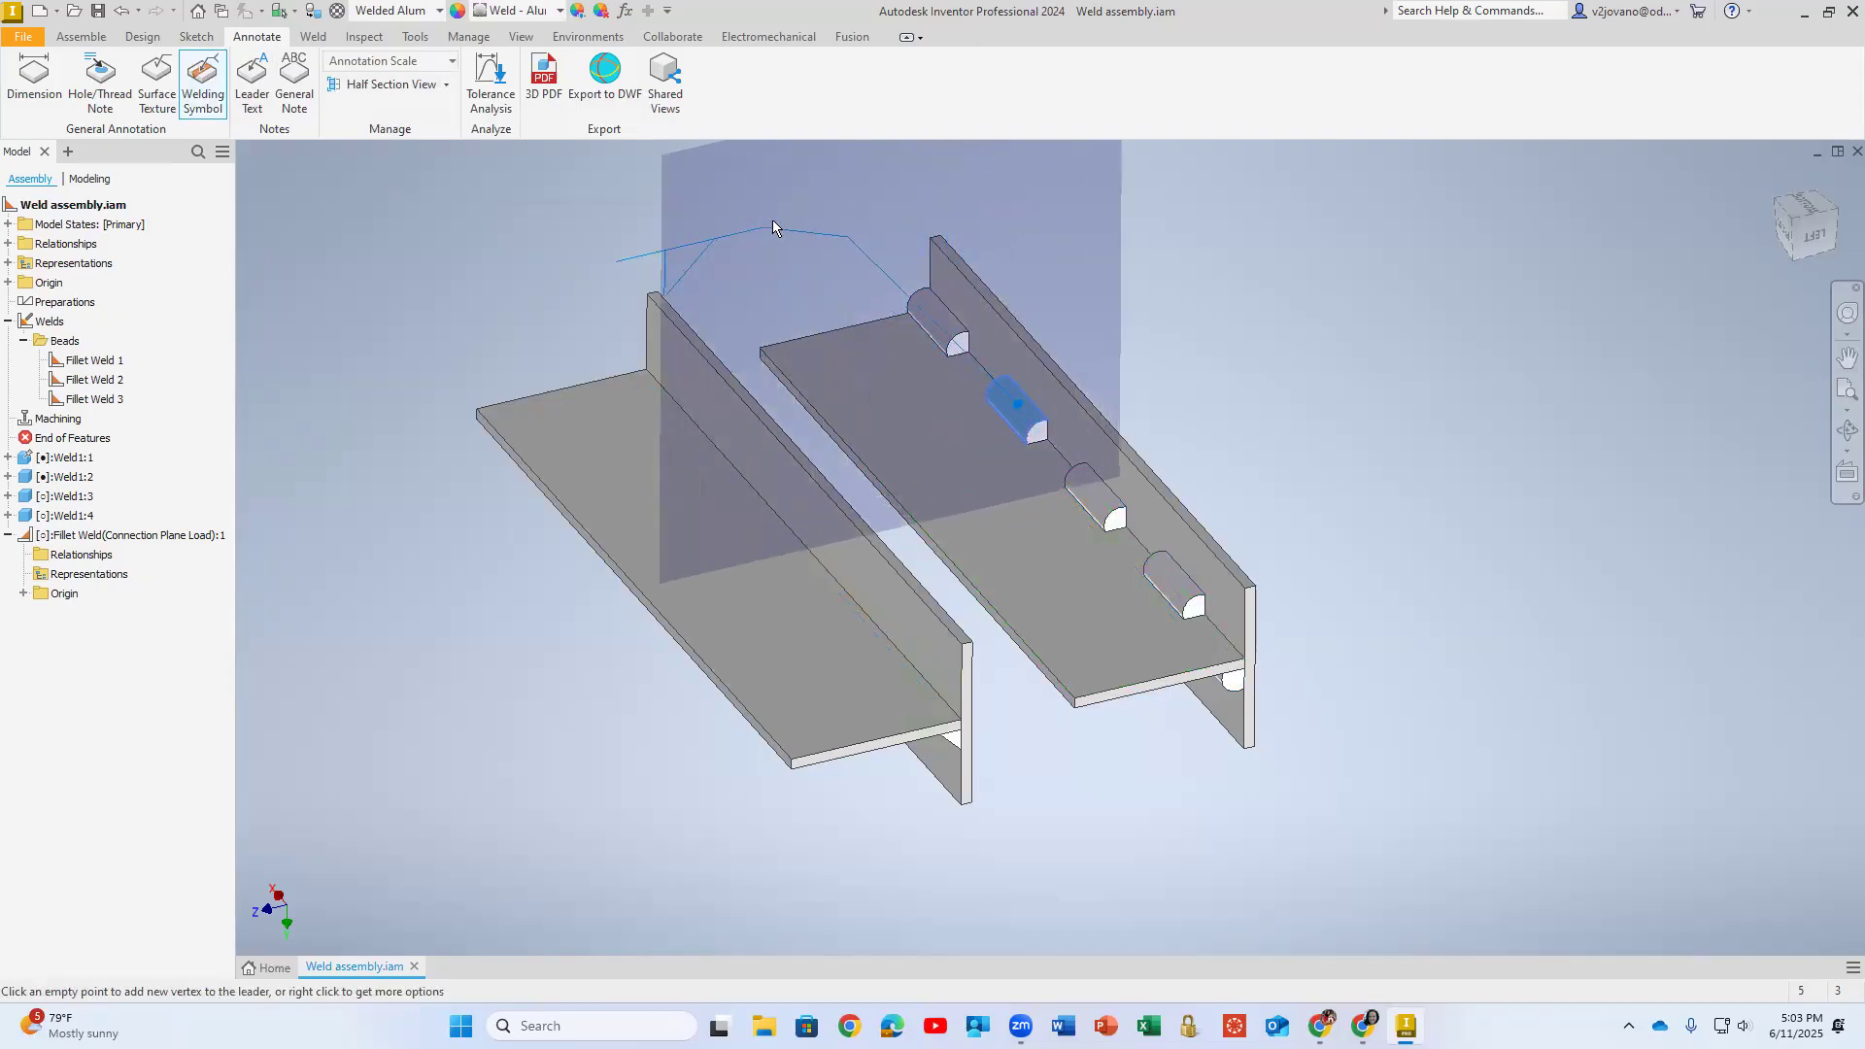
right_click(772, 221)
click(834, 226)
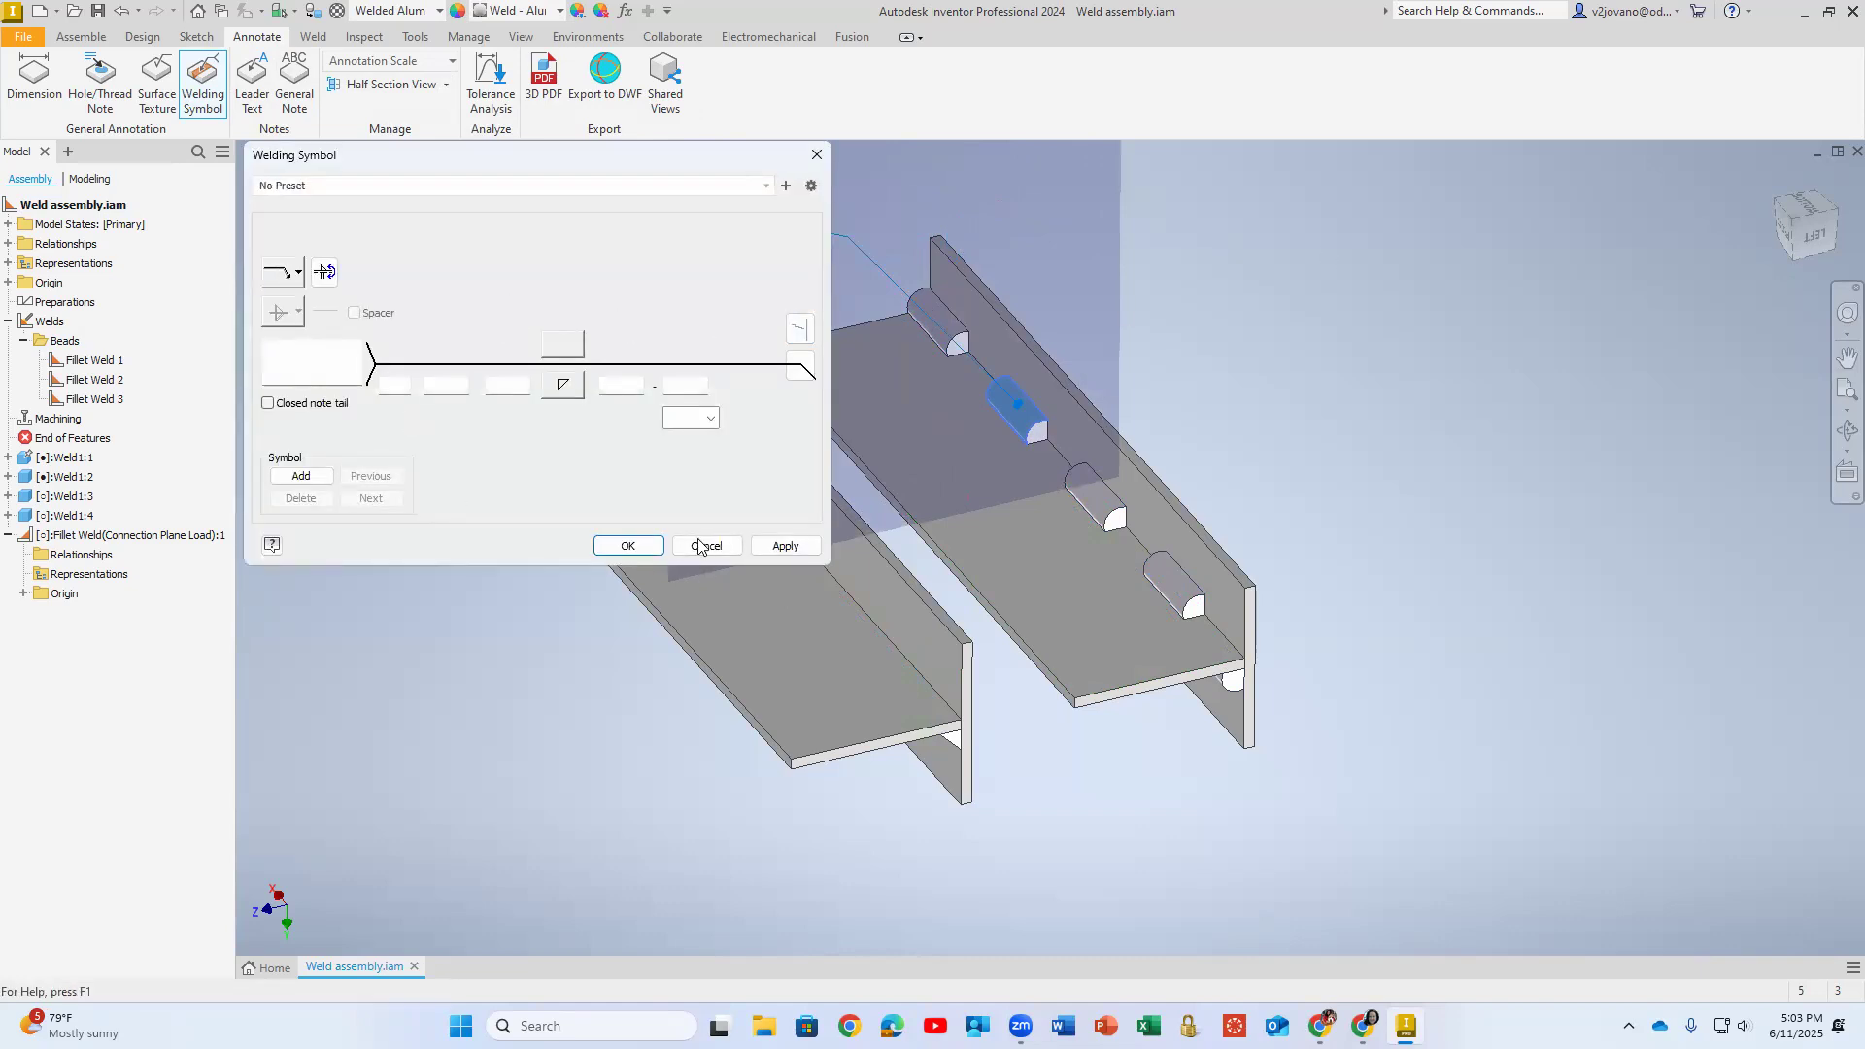
click(699, 546)
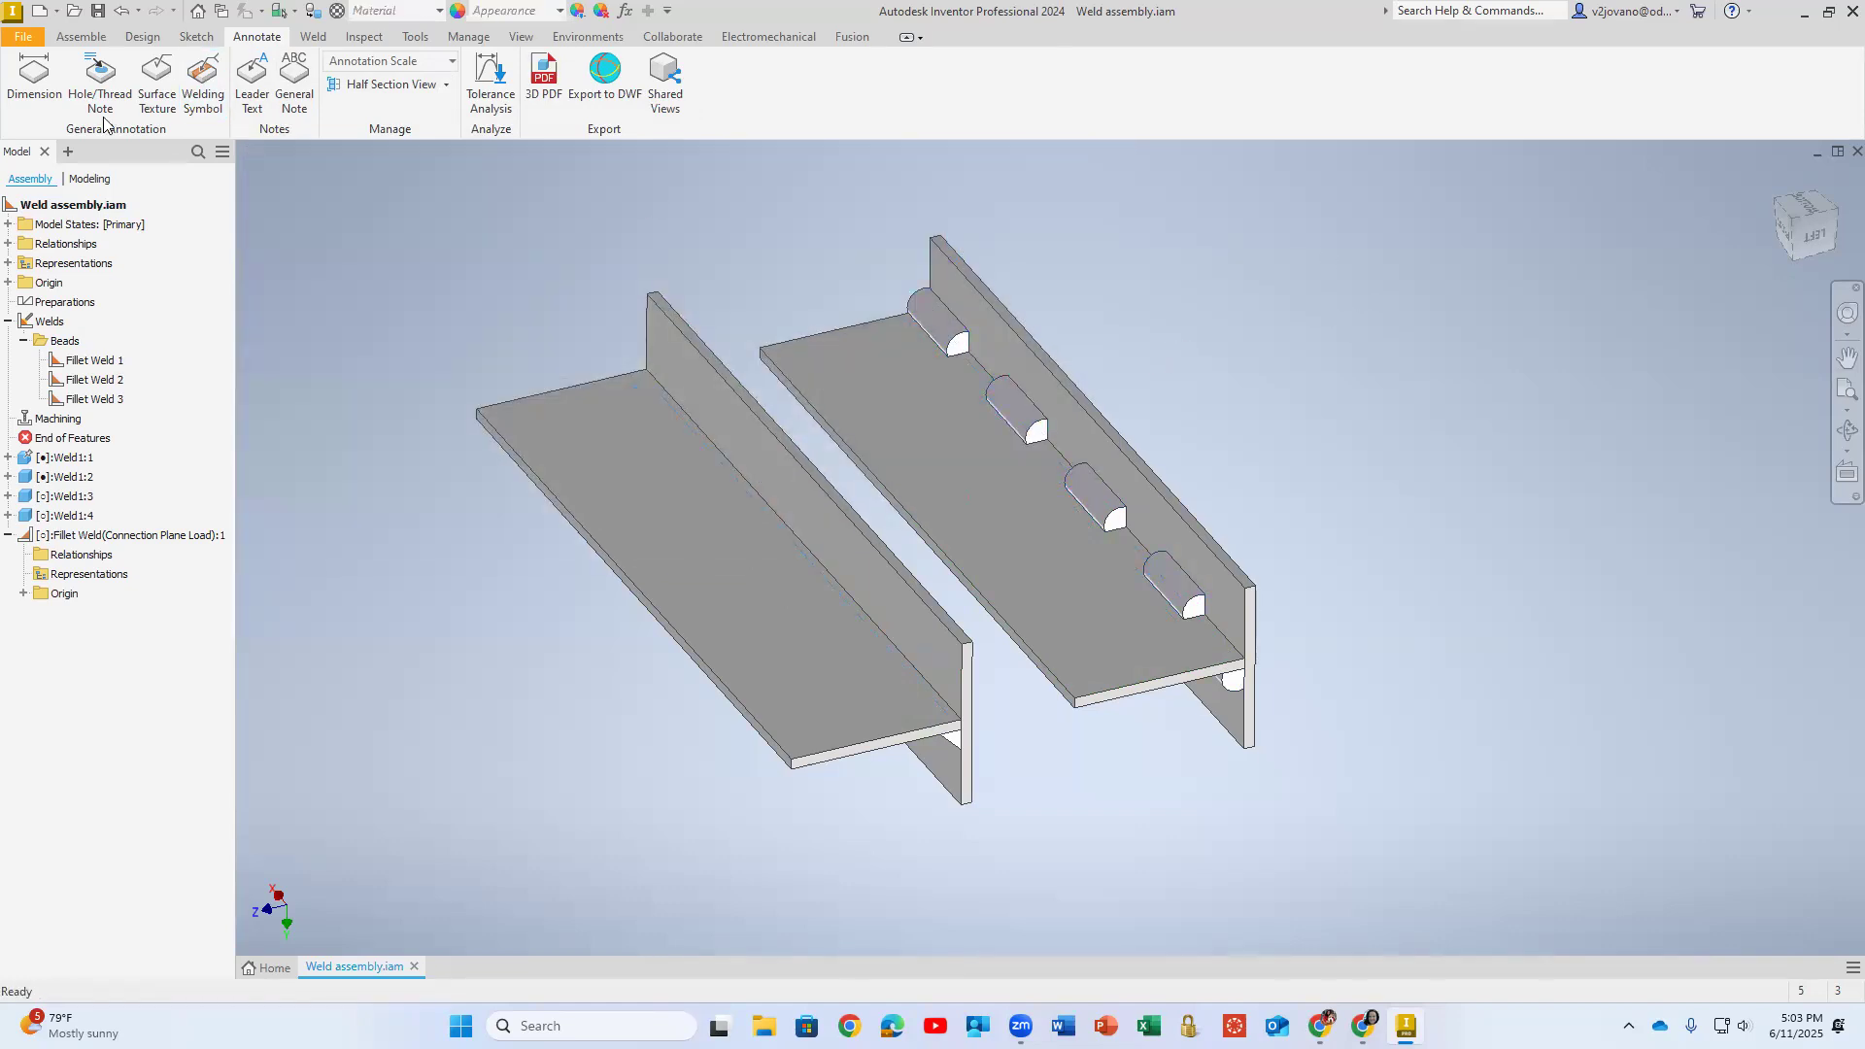
- Save Weld assembly.iam together with its dependent fillet weld connection file
click(22, 36)
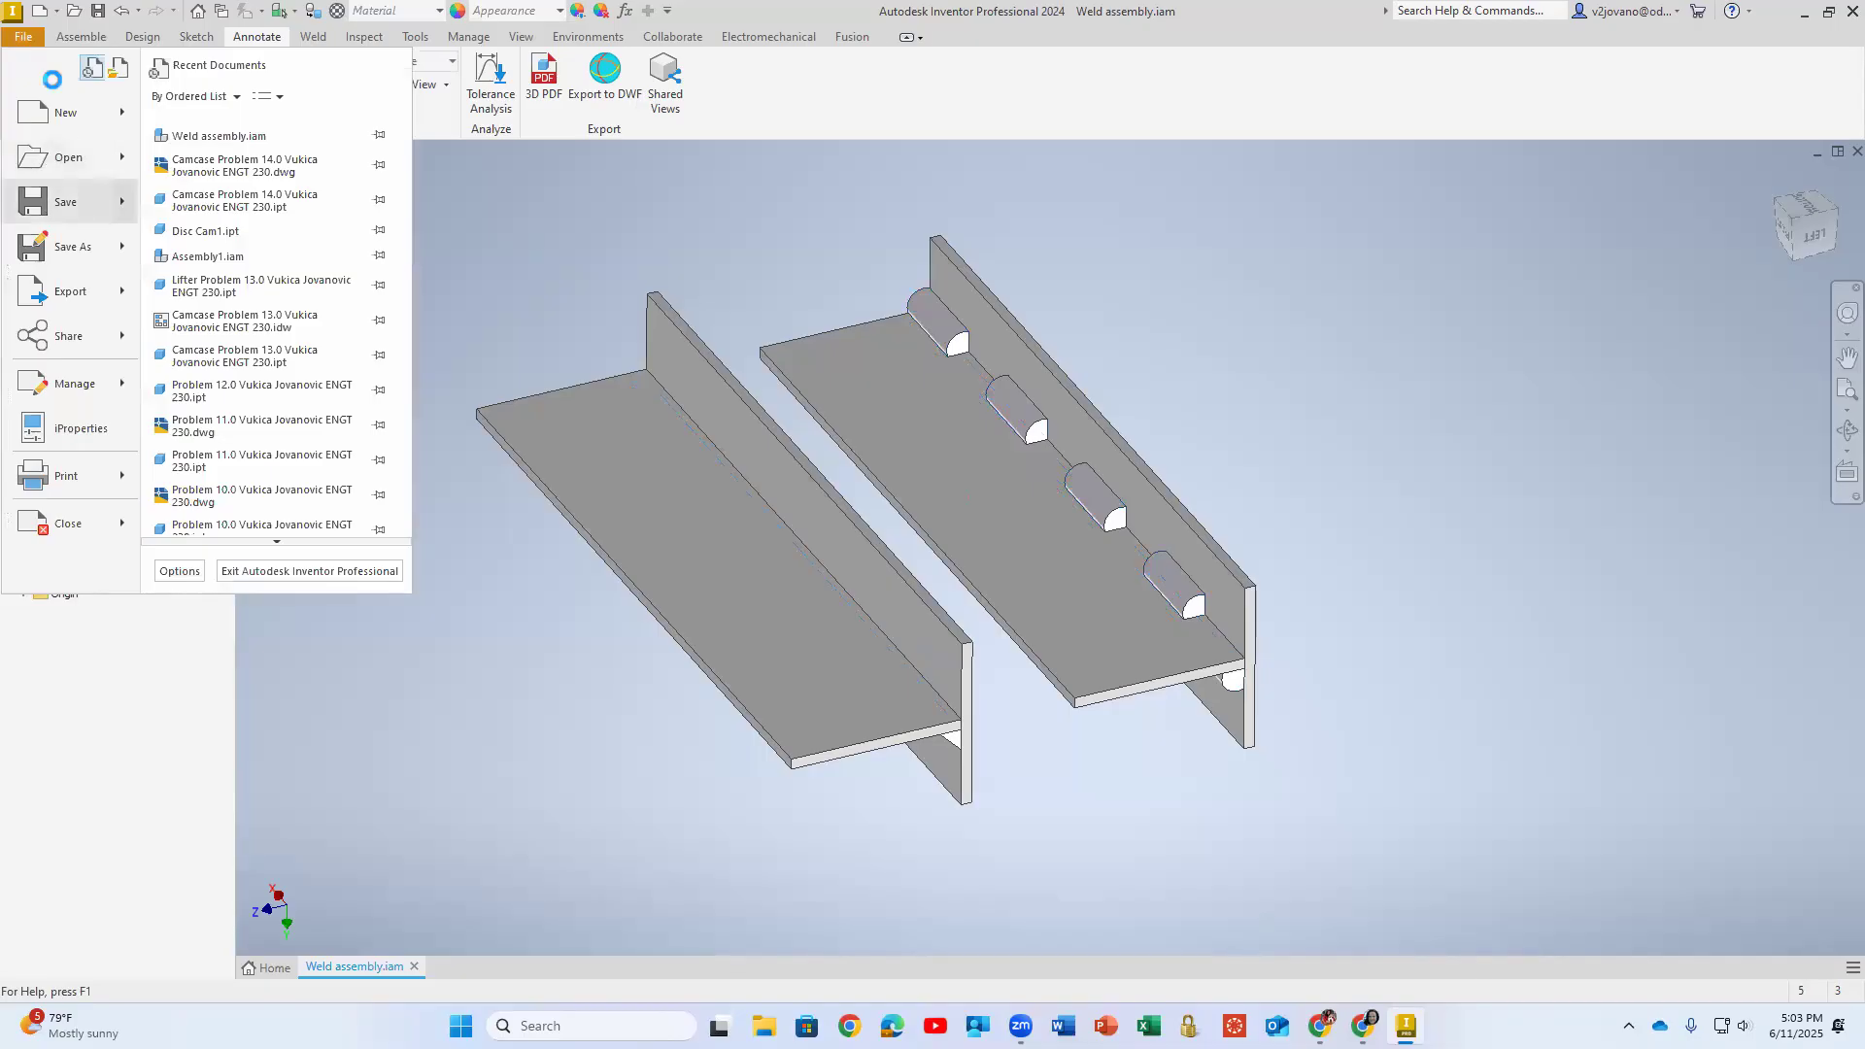
click(65, 201)
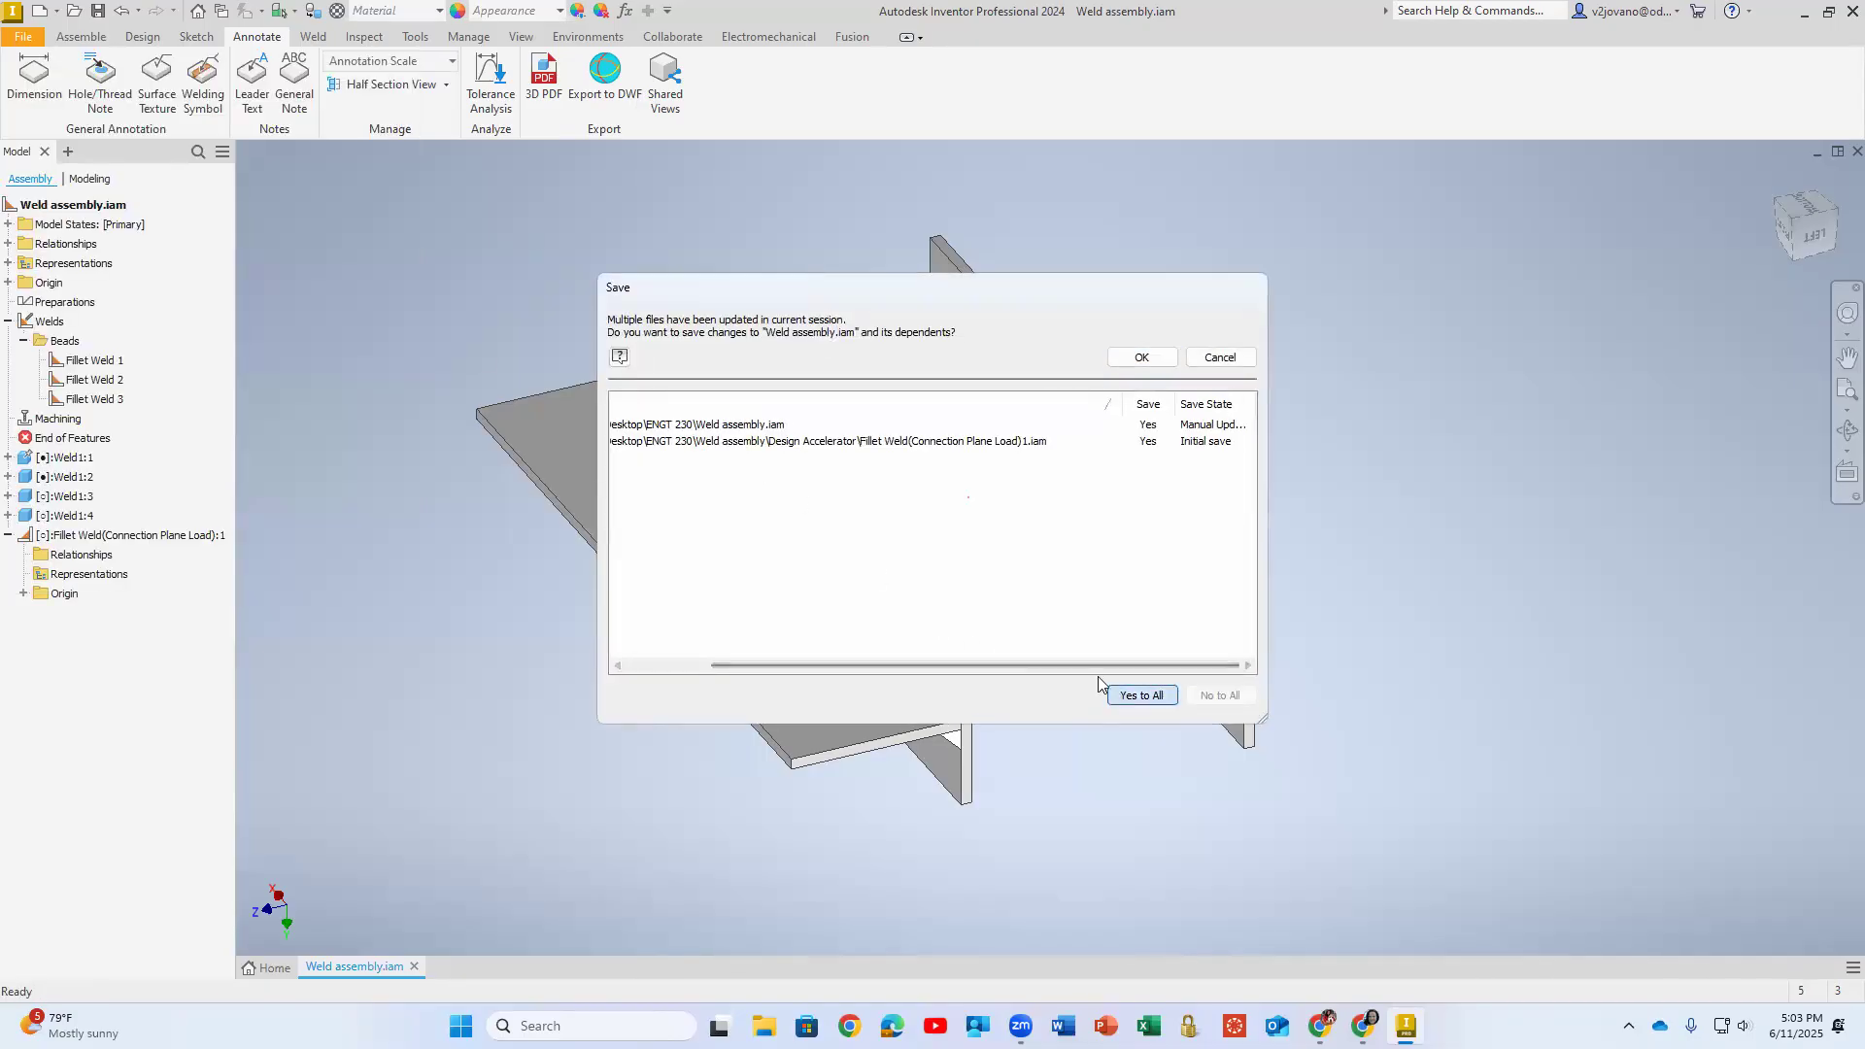
click(1141, 357)
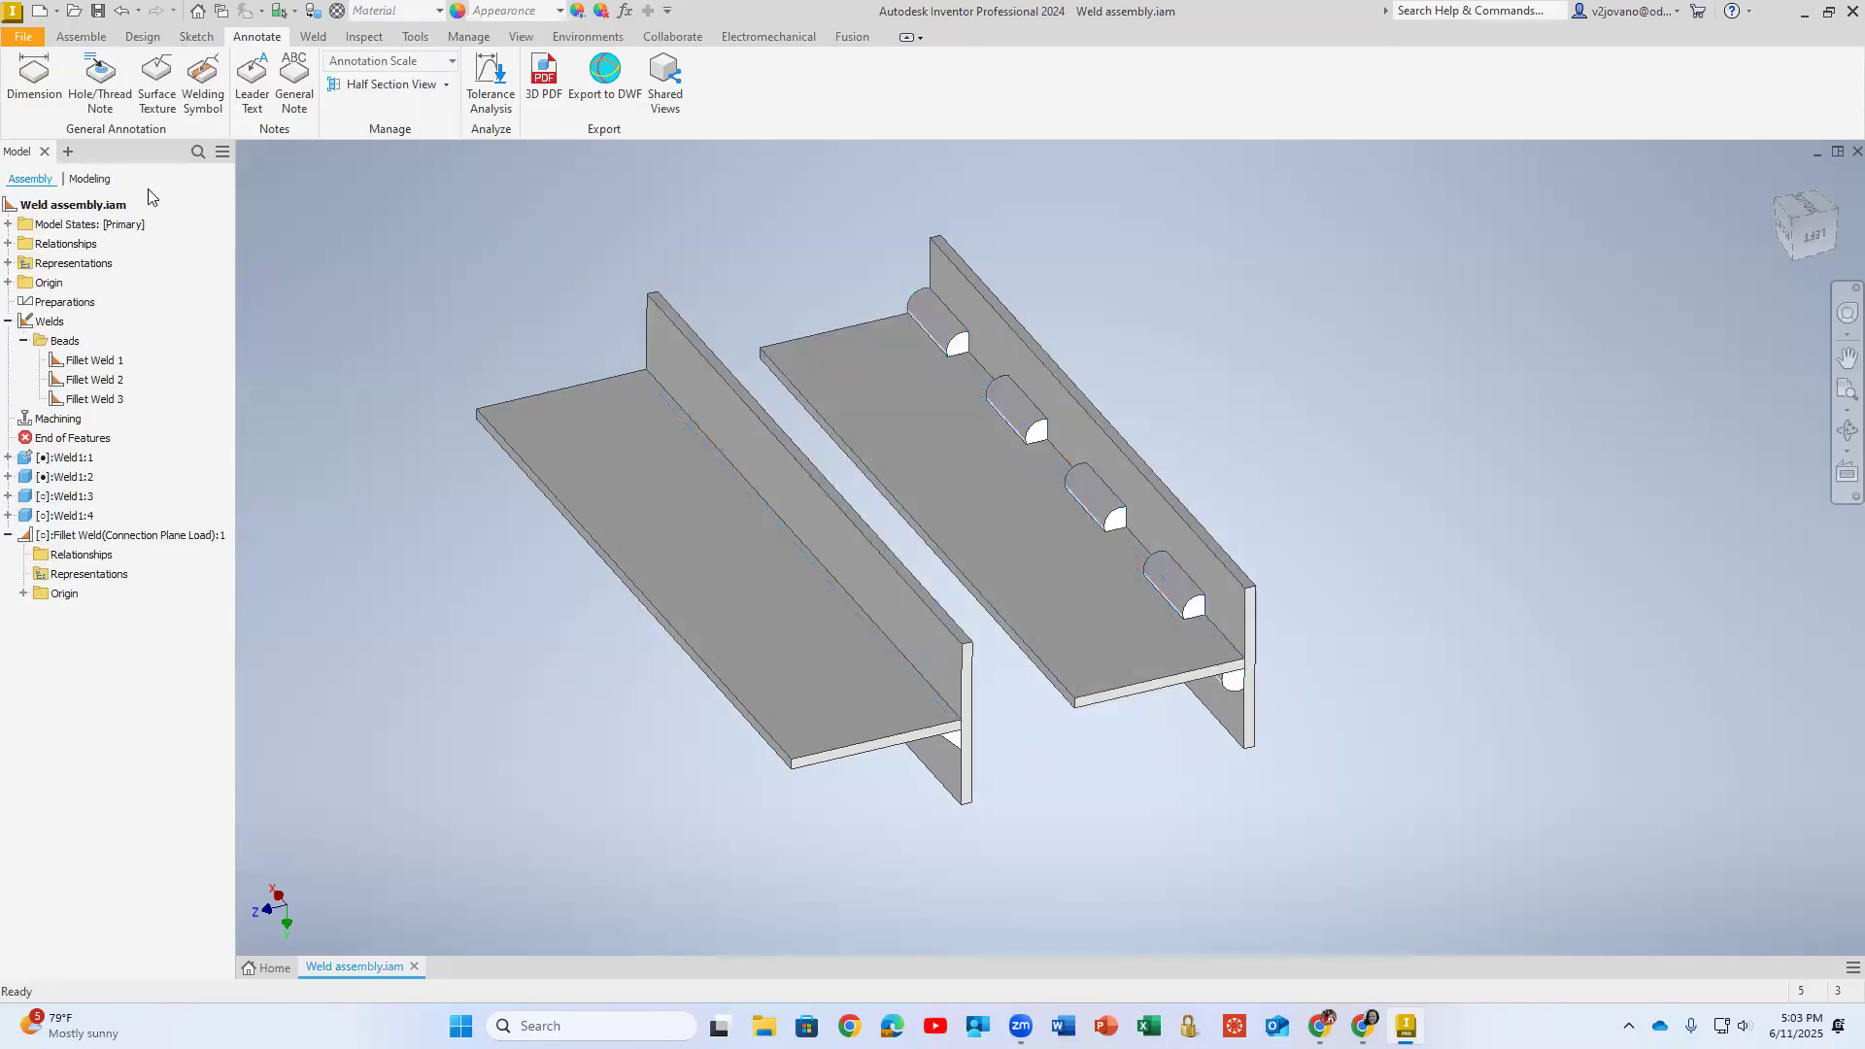
- Export a weld bead report that includes all subassemblies as Weld Bead Report.xls in the ENGT 230 folder
click(143, 37)
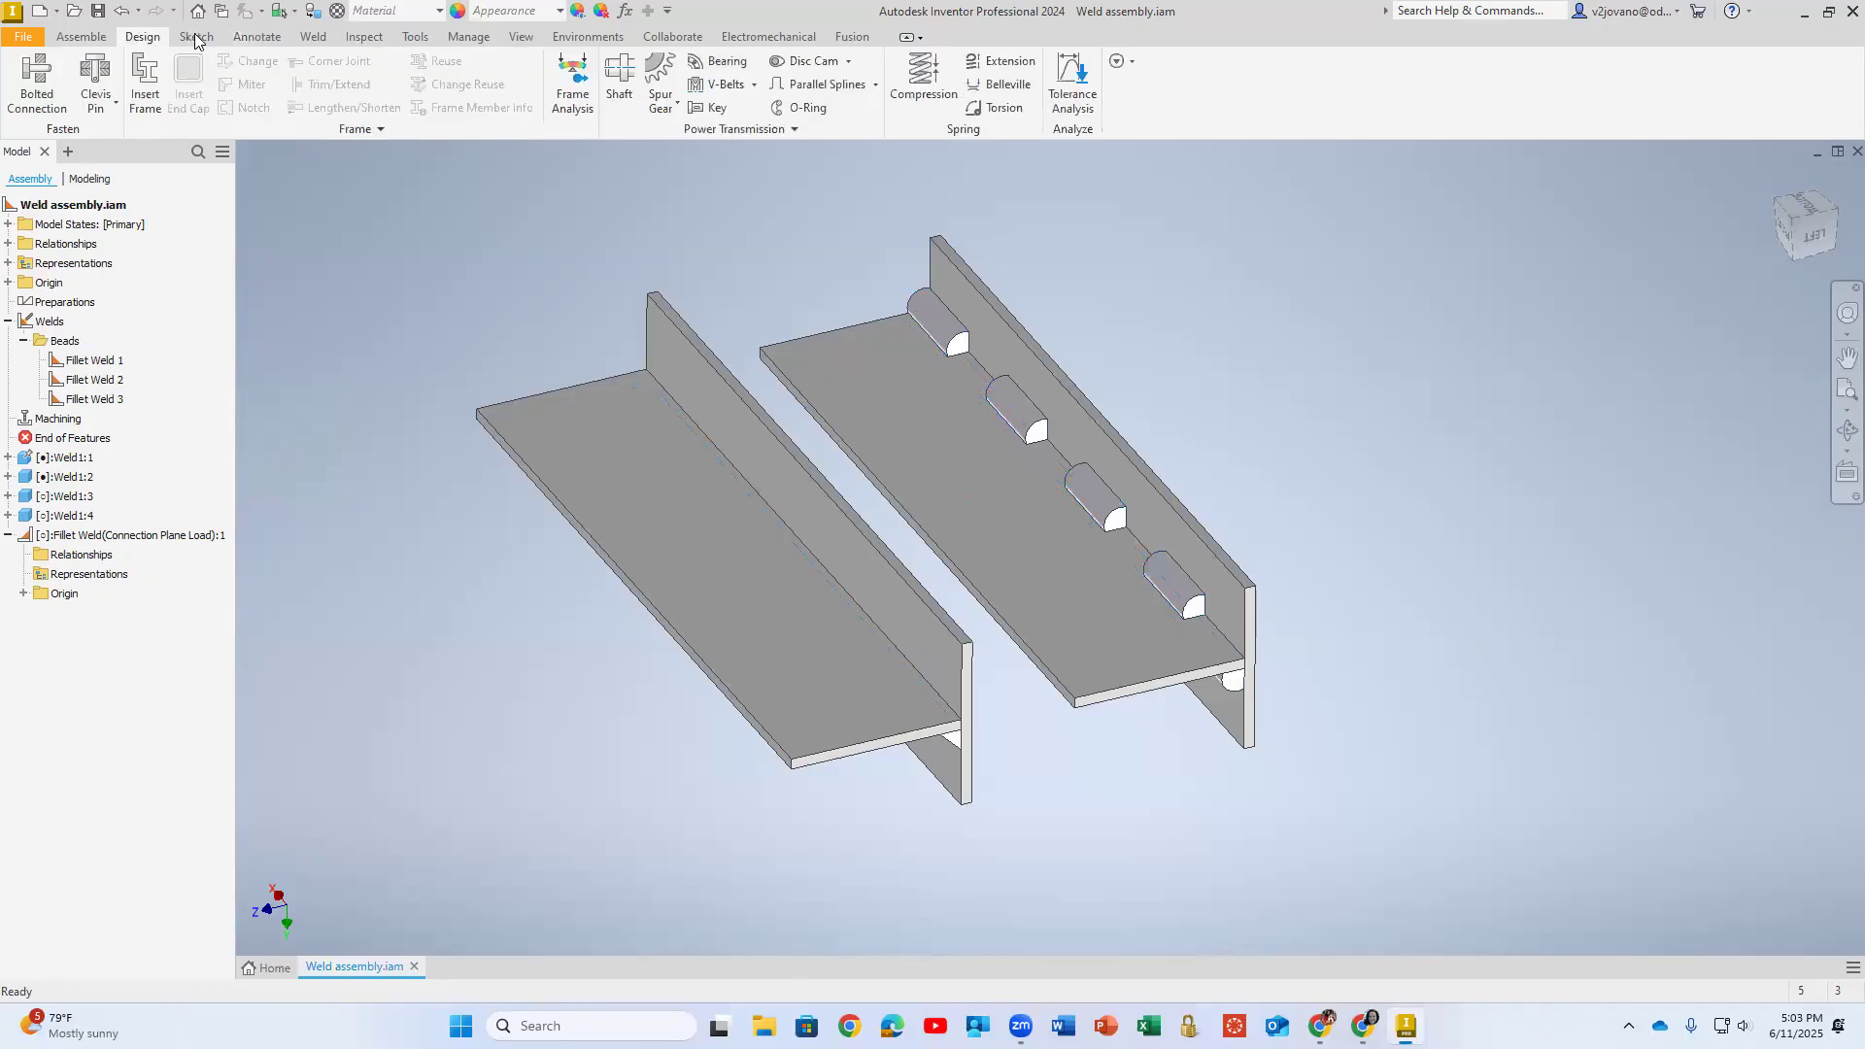
click(313, 37)
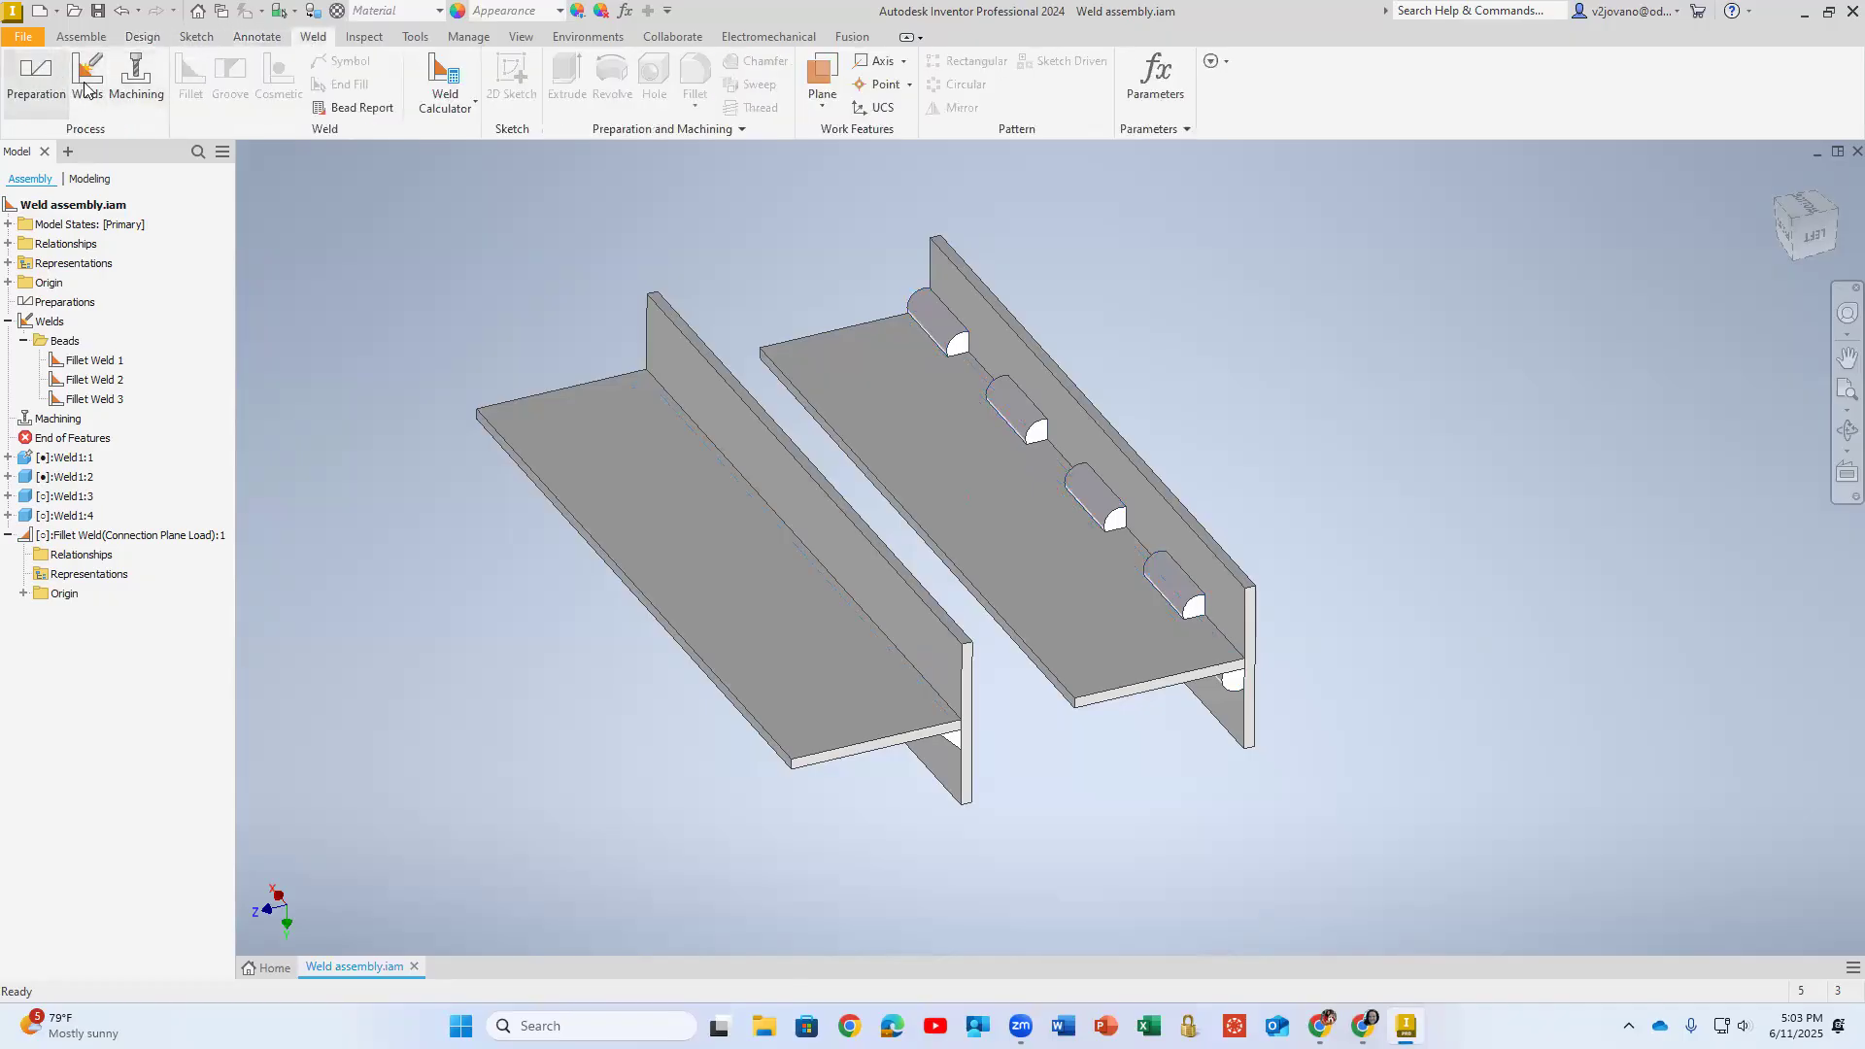
click(367, 109)
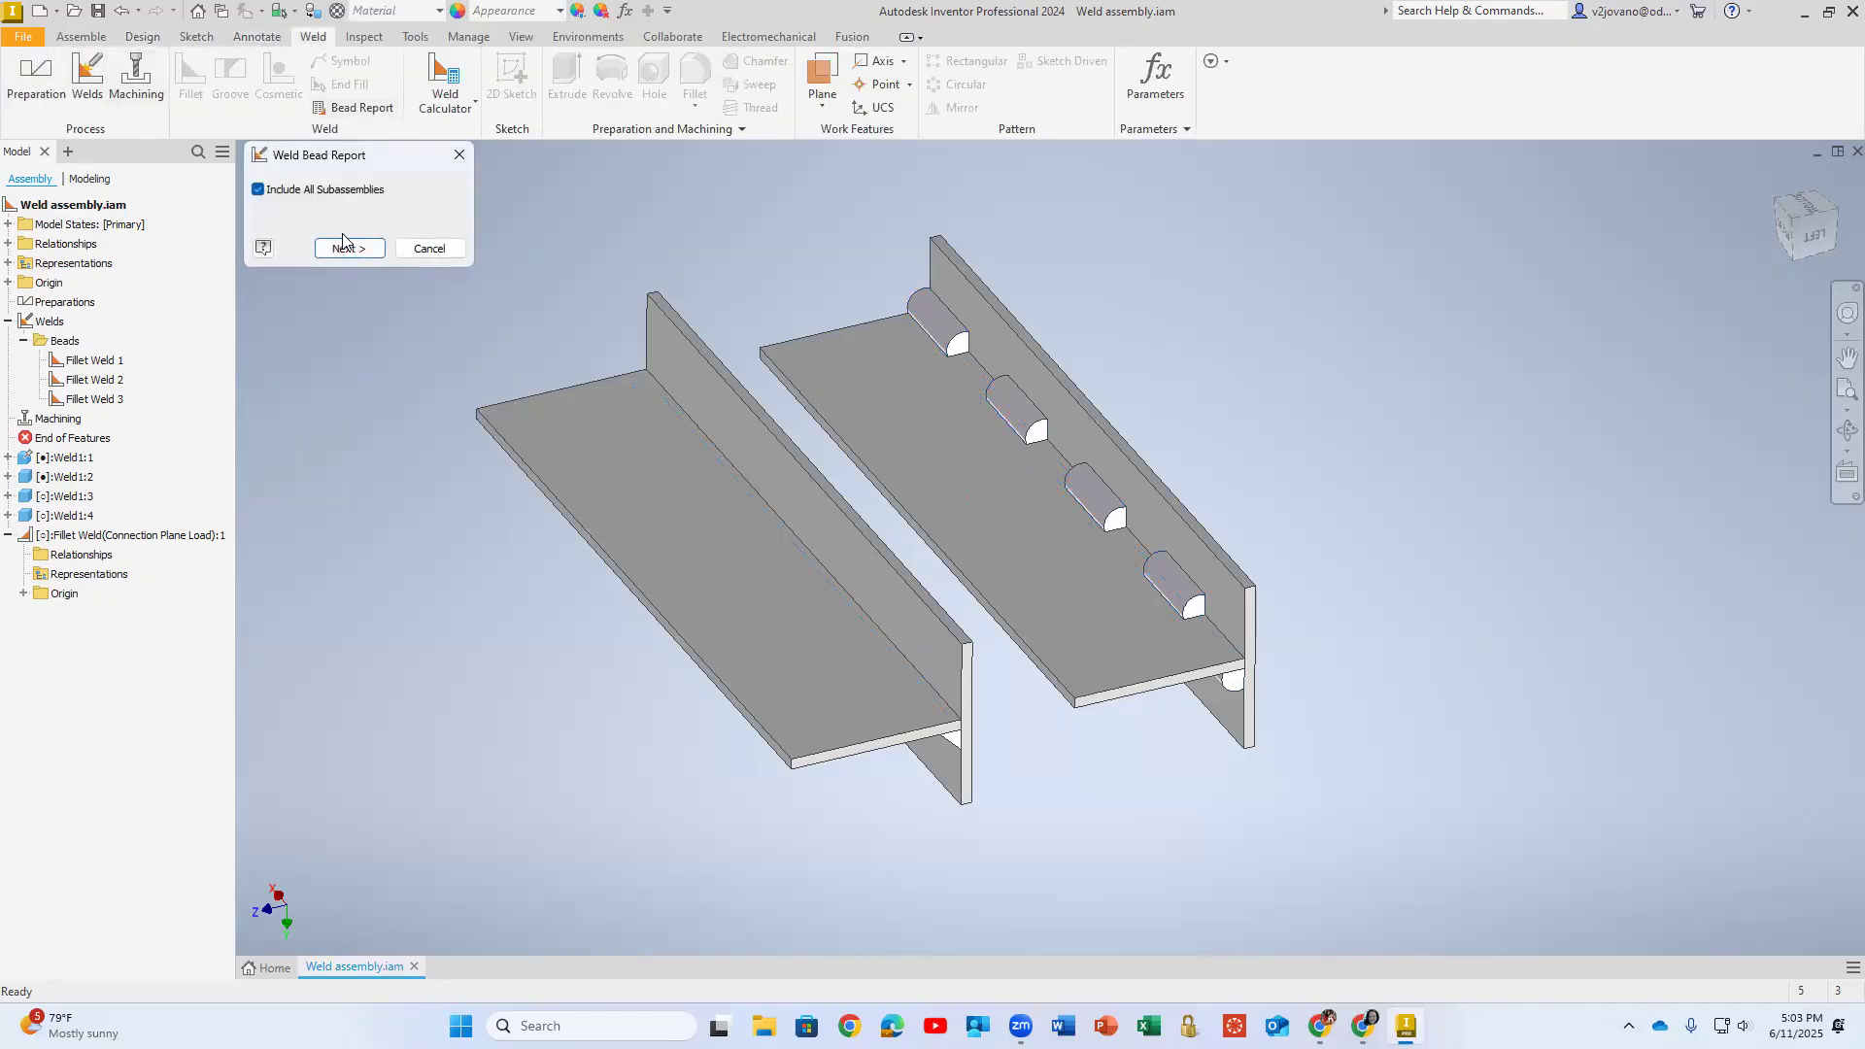
click(350, 249)
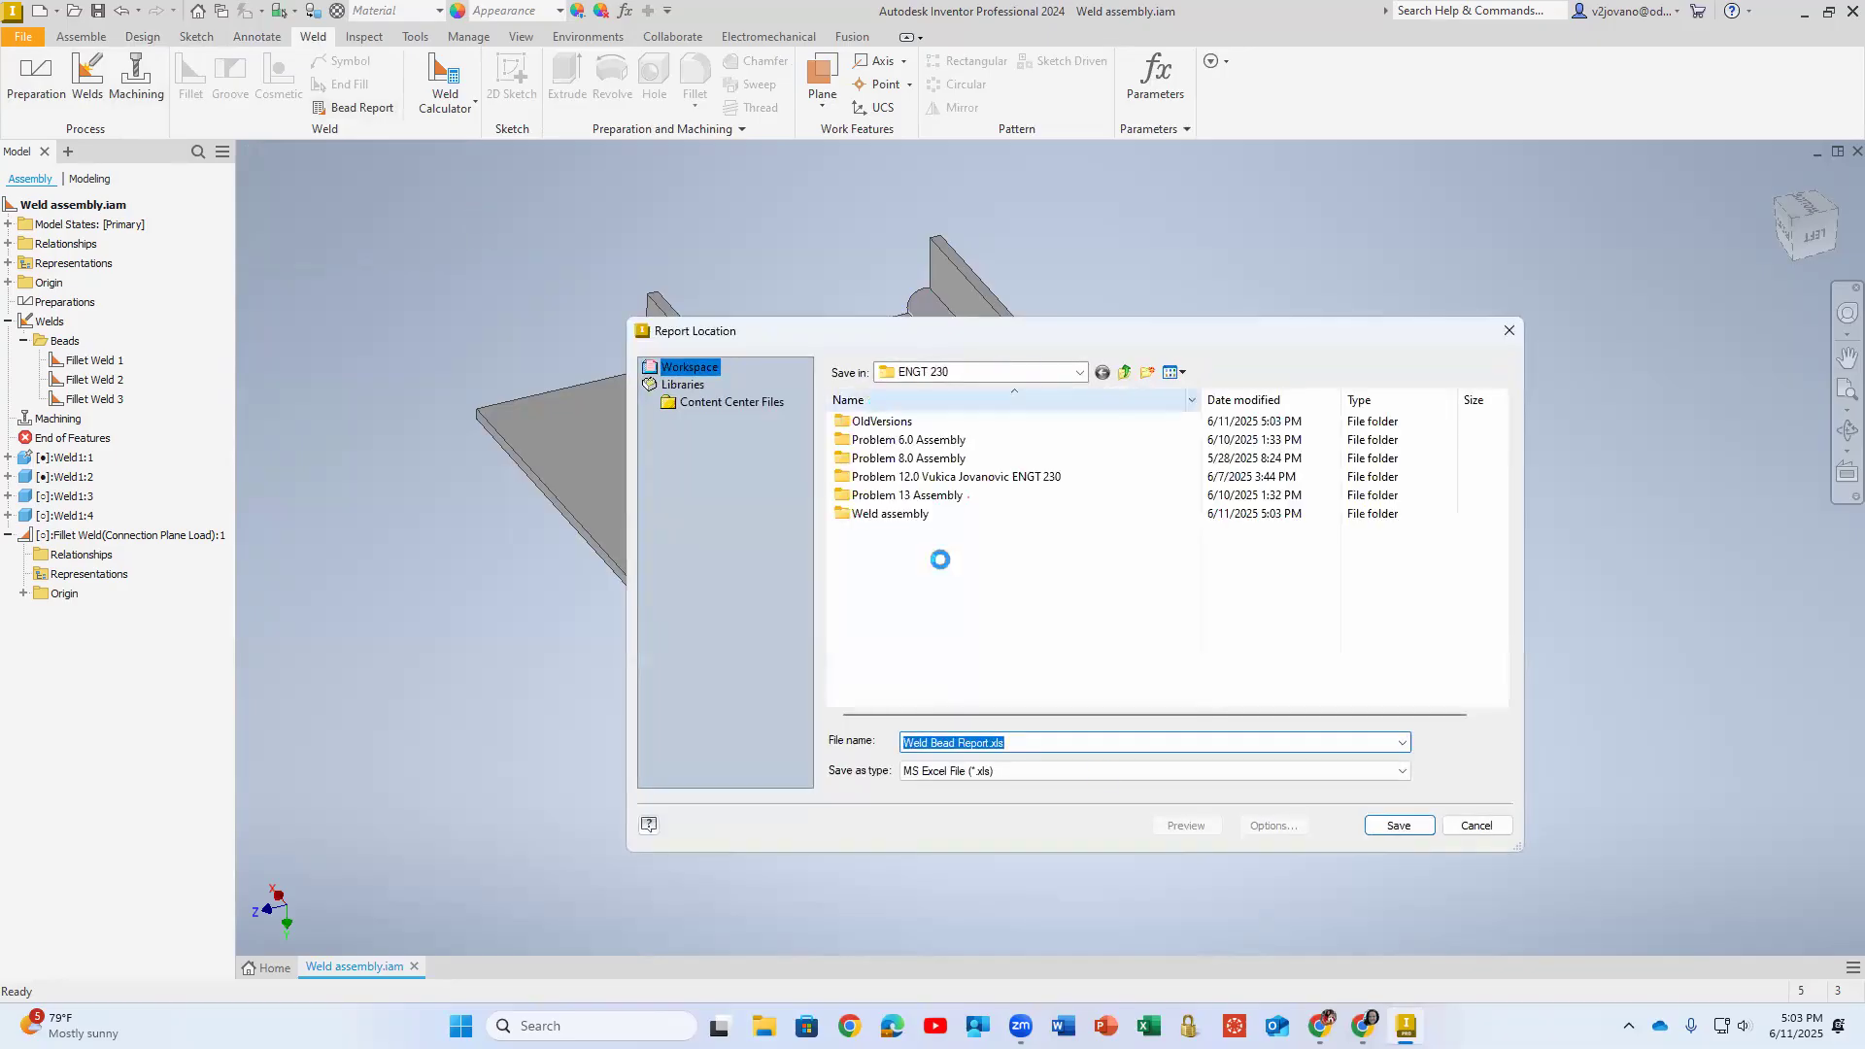
click(1398, 825)
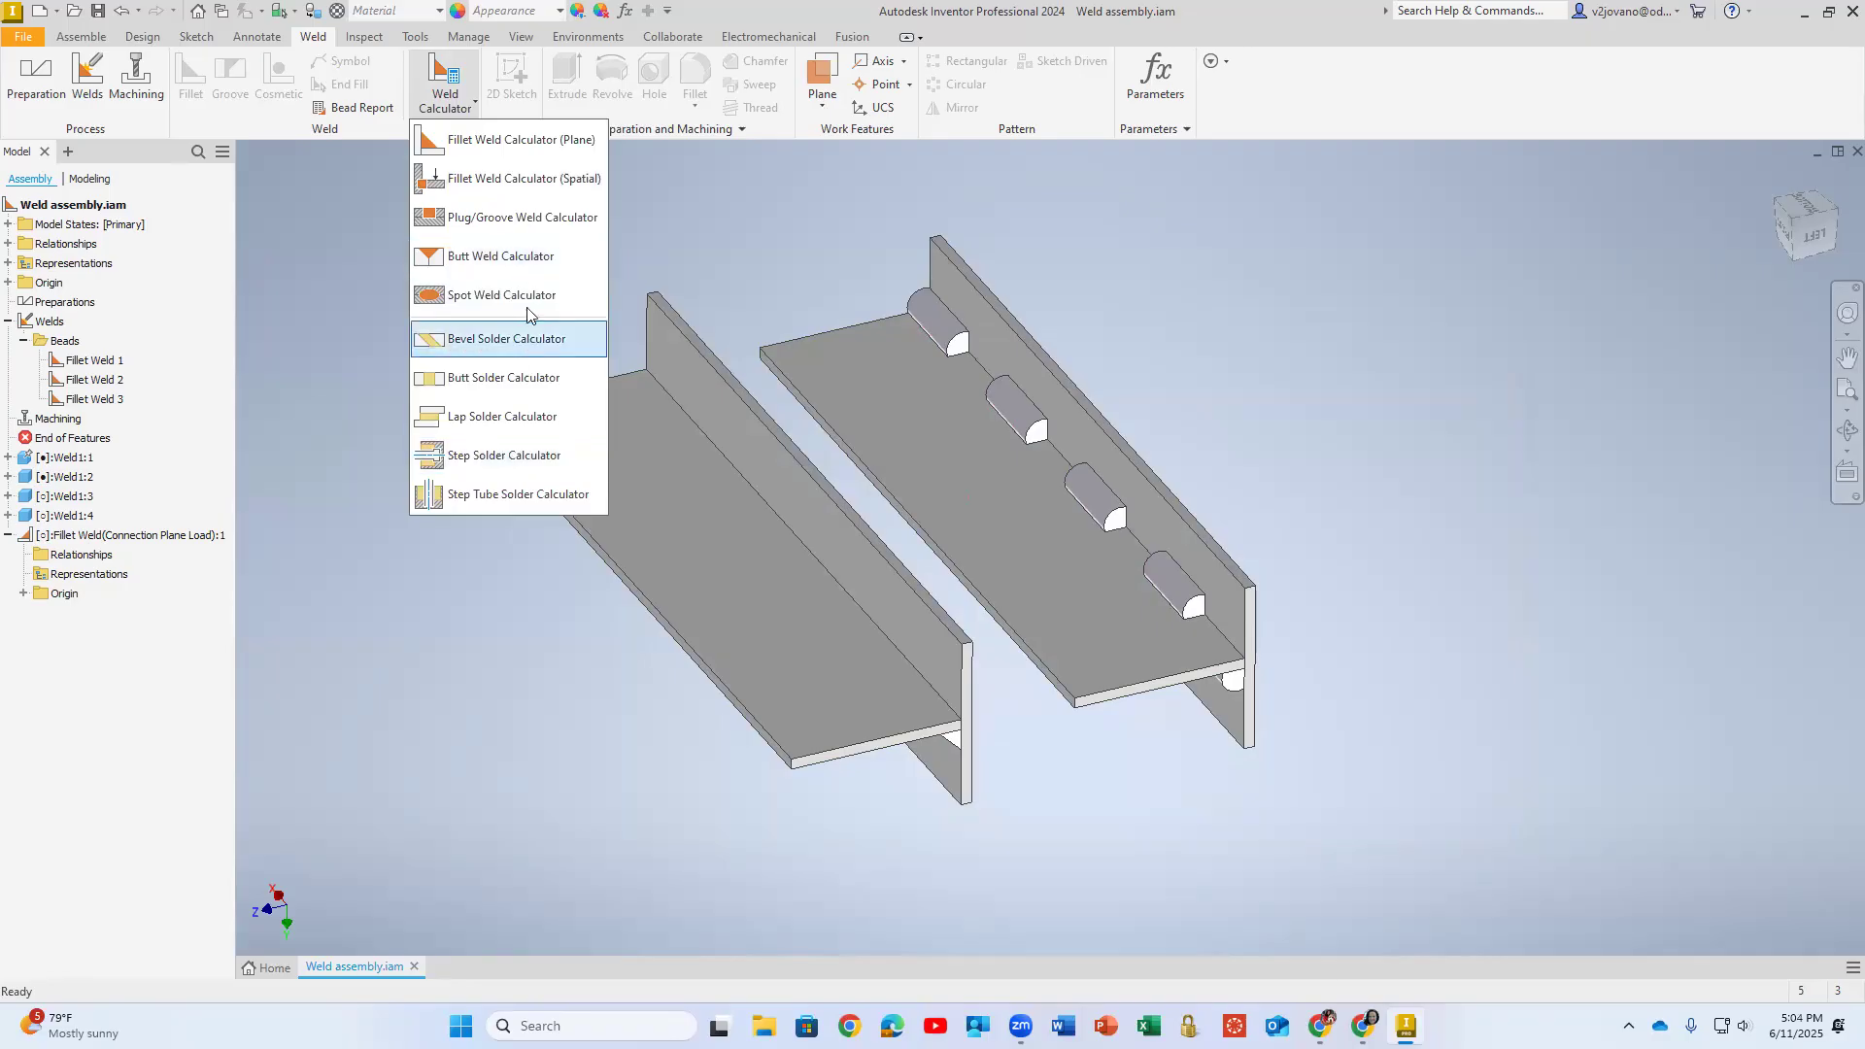
click(322, 214)
- Export the weld assembly in PDF format as Weld assembly.pdf in the ENGT 230 folder
click(23, 36)
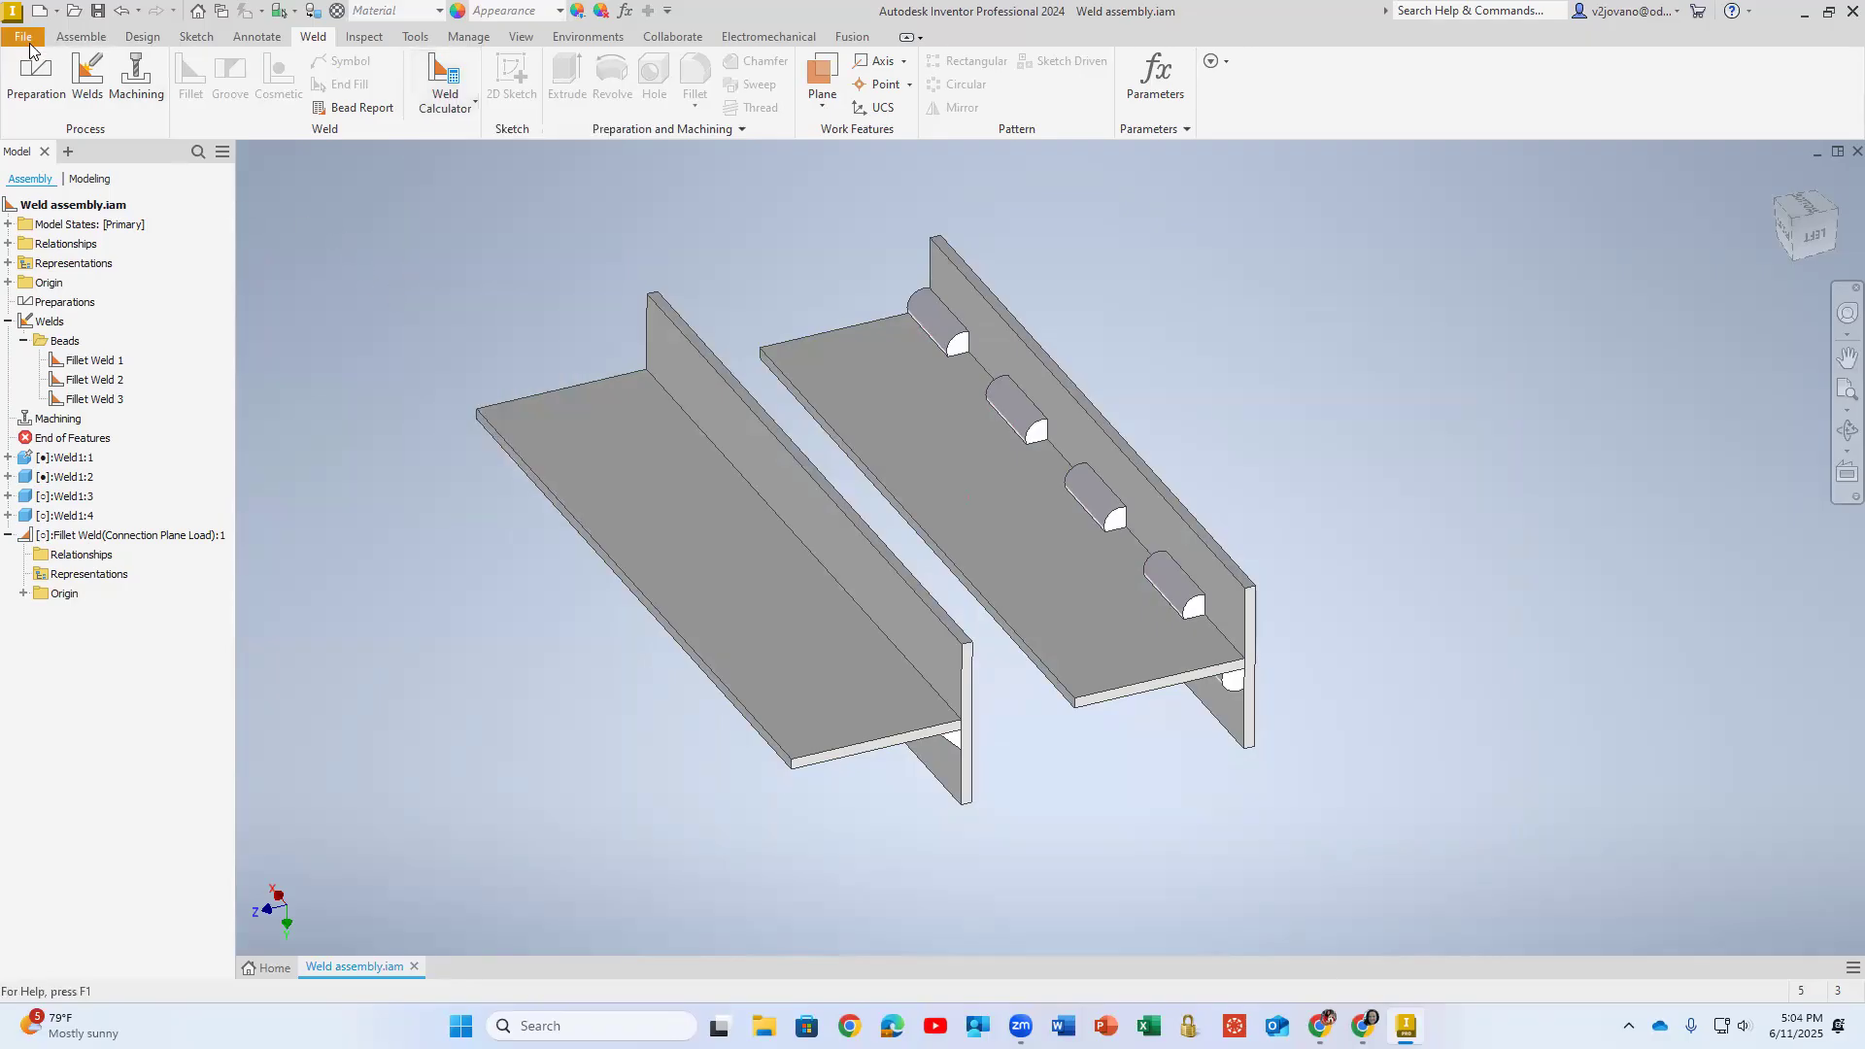
mouse_move(70, 291)
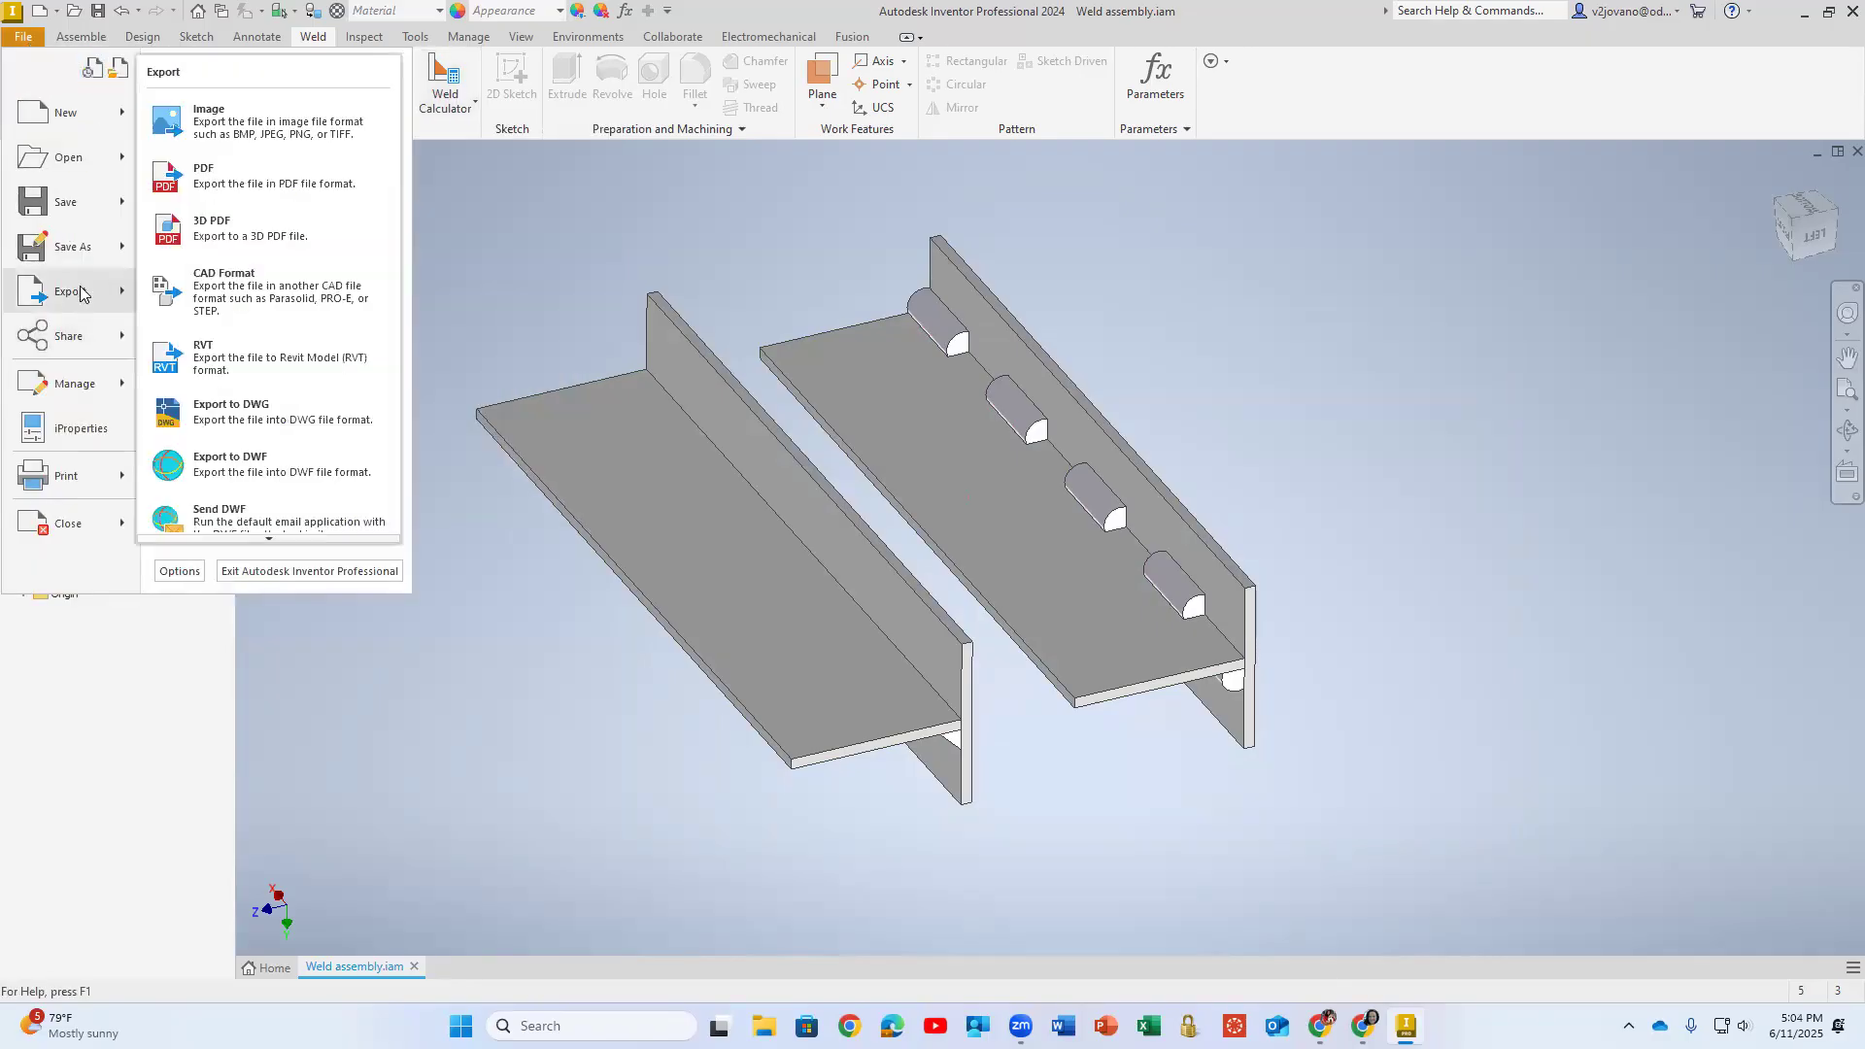
click(223, 188)
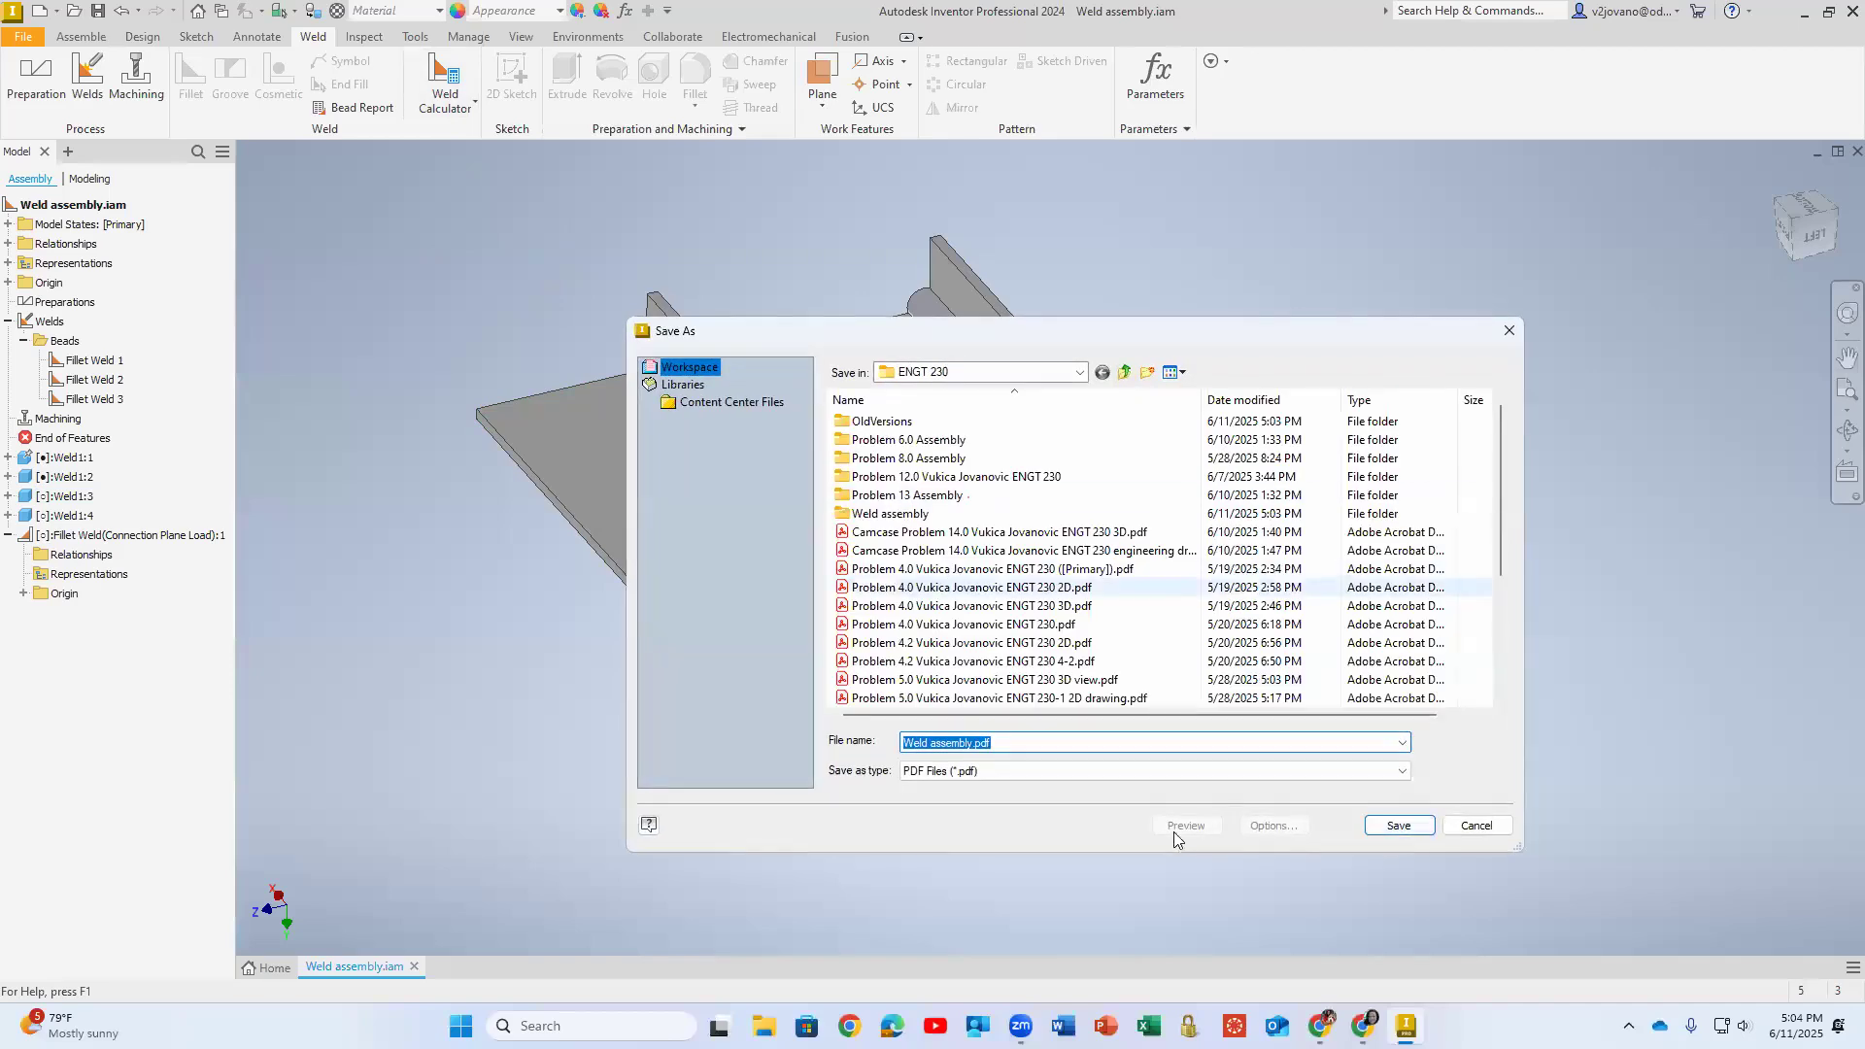
click(1399, 826)
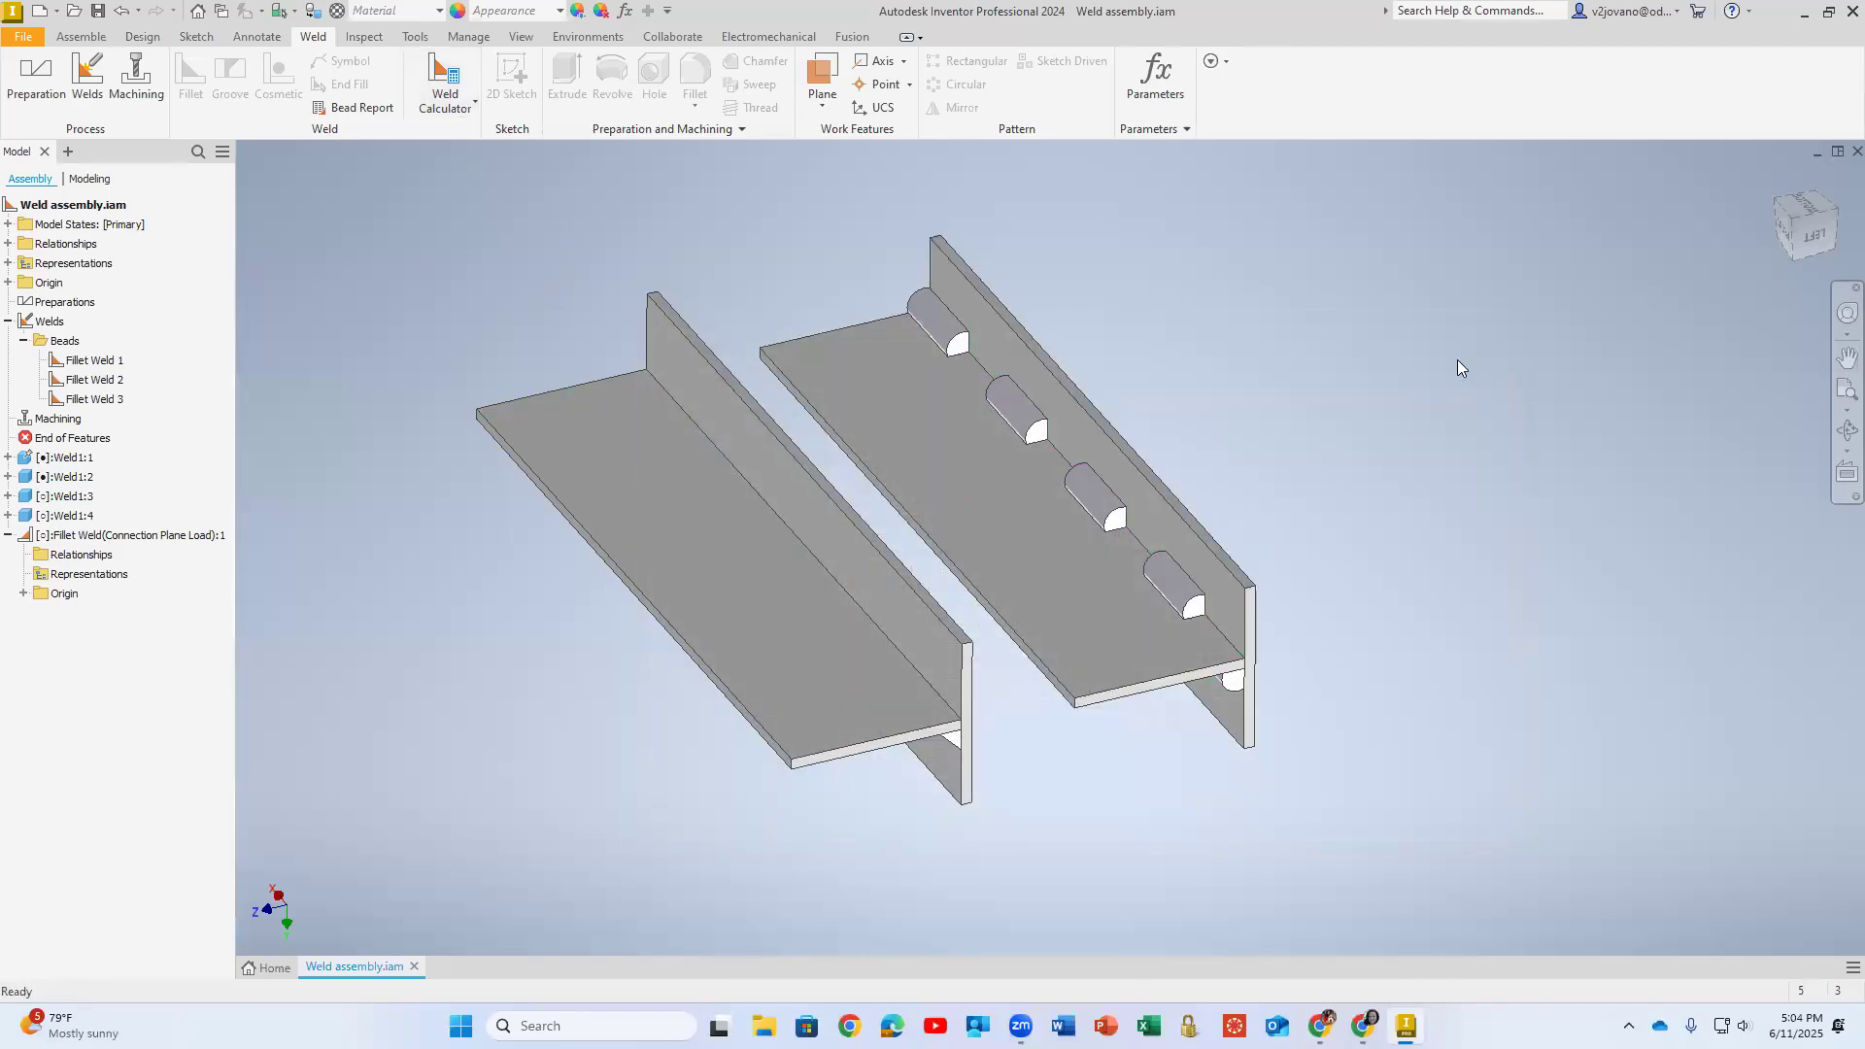